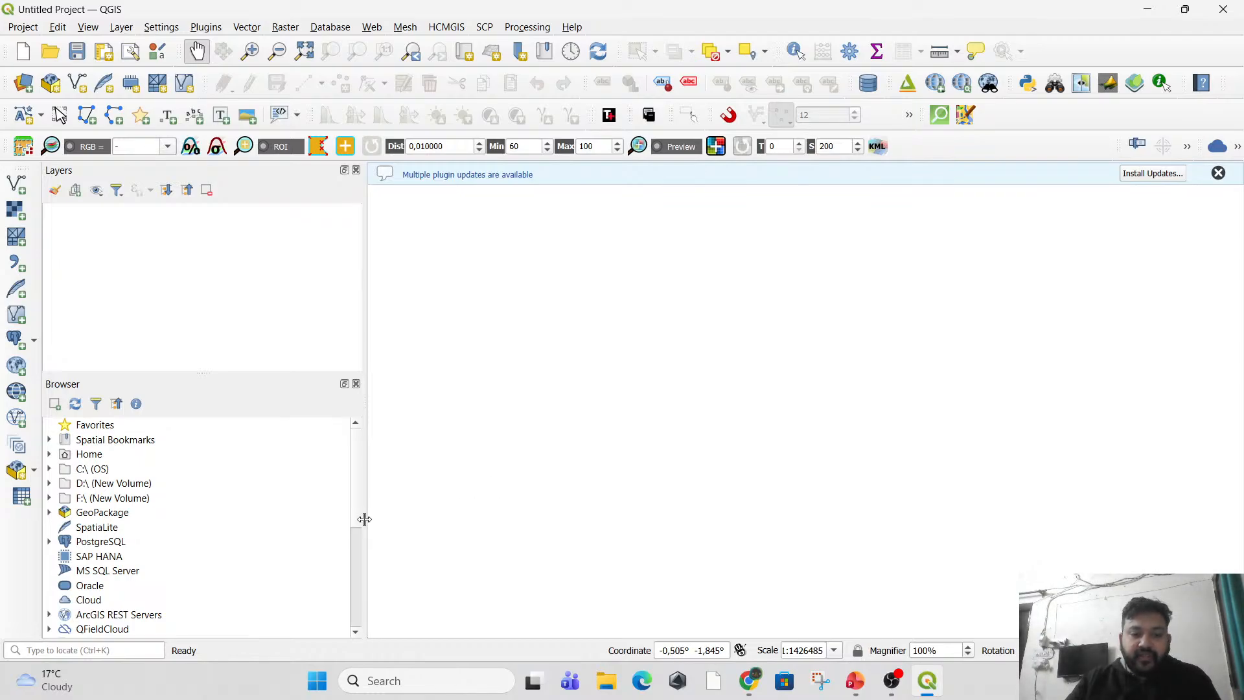
# Locate the XYZ Tiles group among the data sources and review its Google Maps, Google Satellite and Mapzen Global Terrain entries.
pyautogui.scroll(-4, 358, 520)
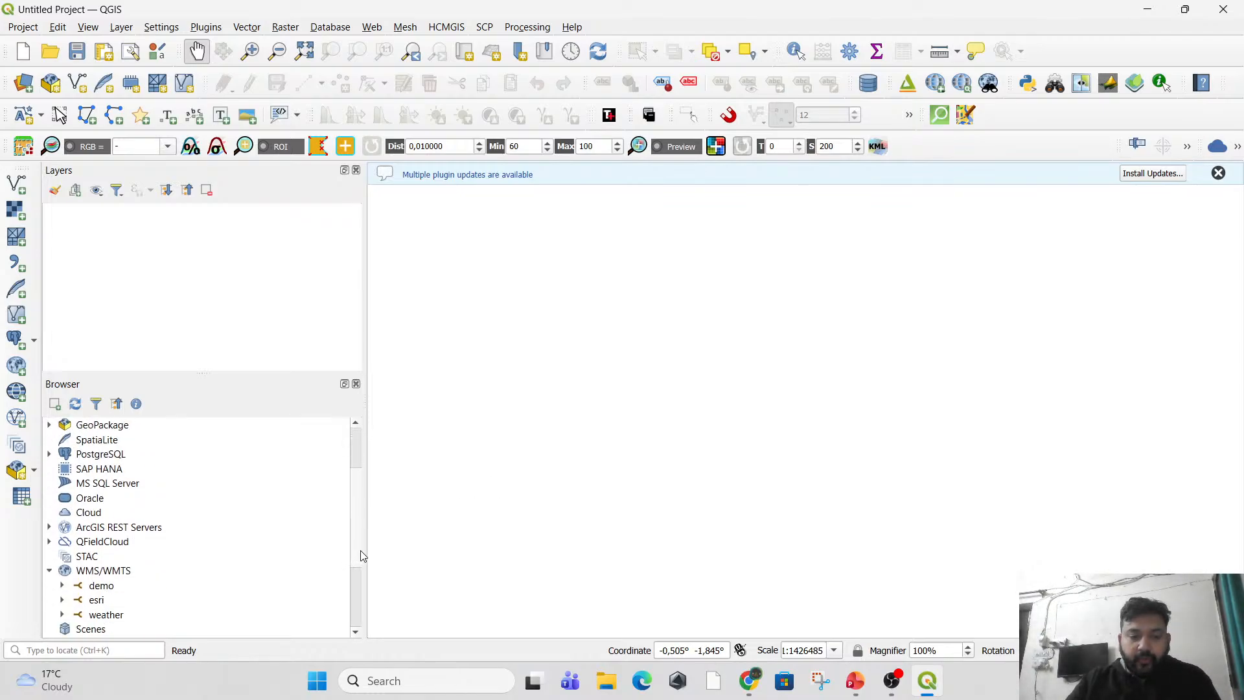
pyautogui.scroll(5, 357, 538)
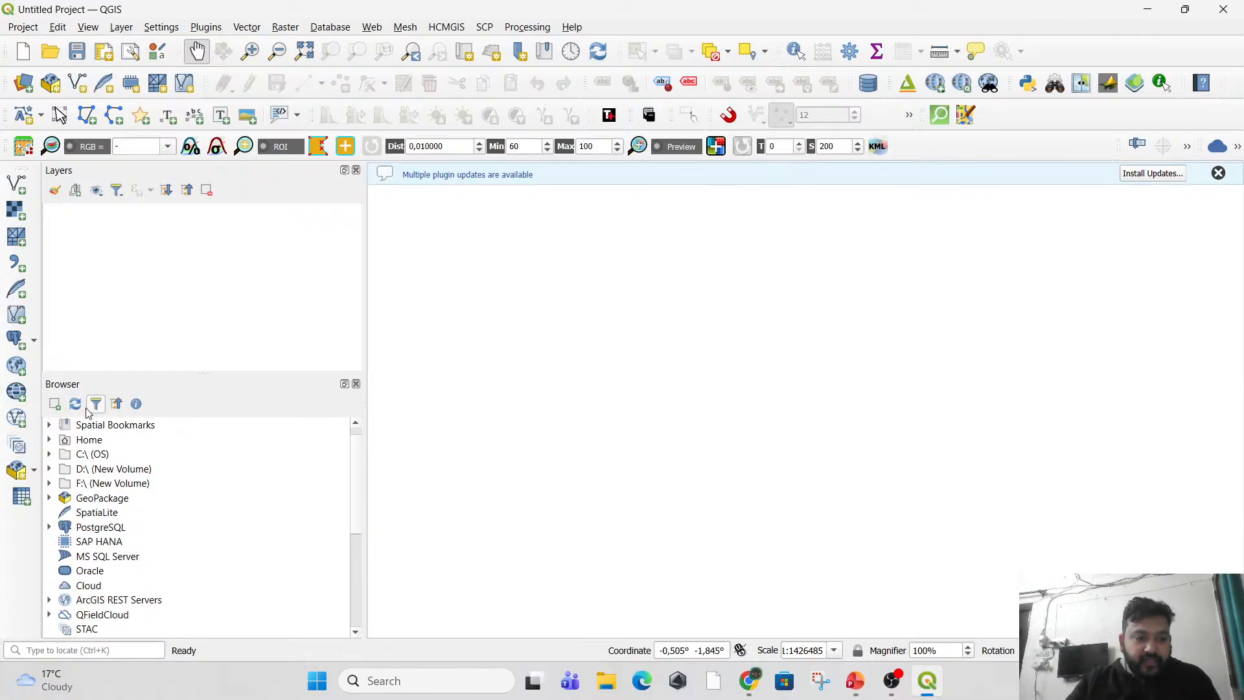
pyautogui.scroll(-2, 192, 586)
pyautogui.scroll(-3, 192, 592)
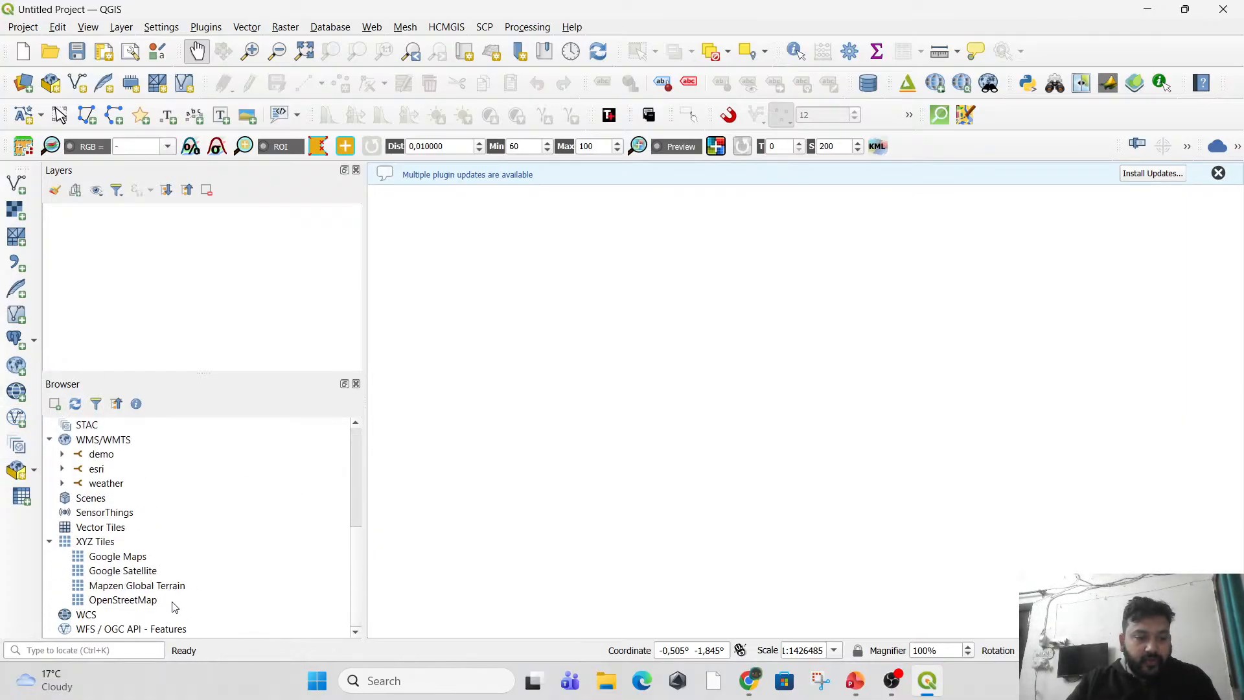
pyautogui.click(97, 543)
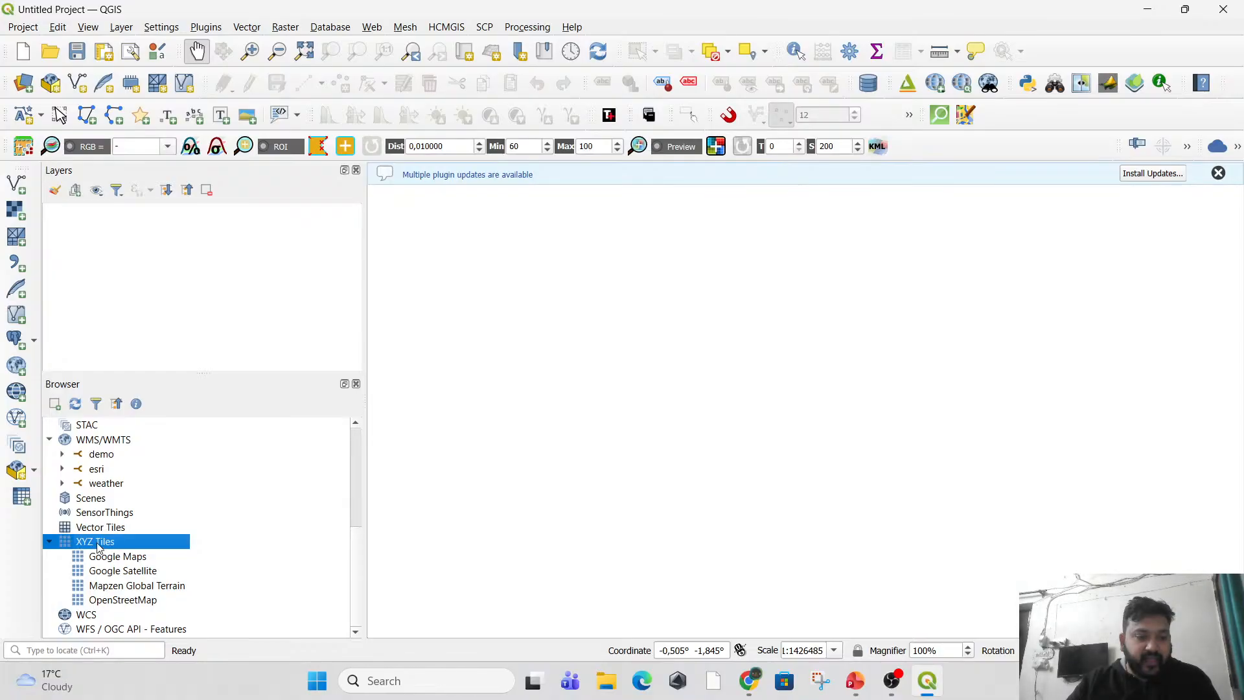
pyautogui.scroll(3, 91, 542)
pyautogui.scroll(-3, 91, 542)
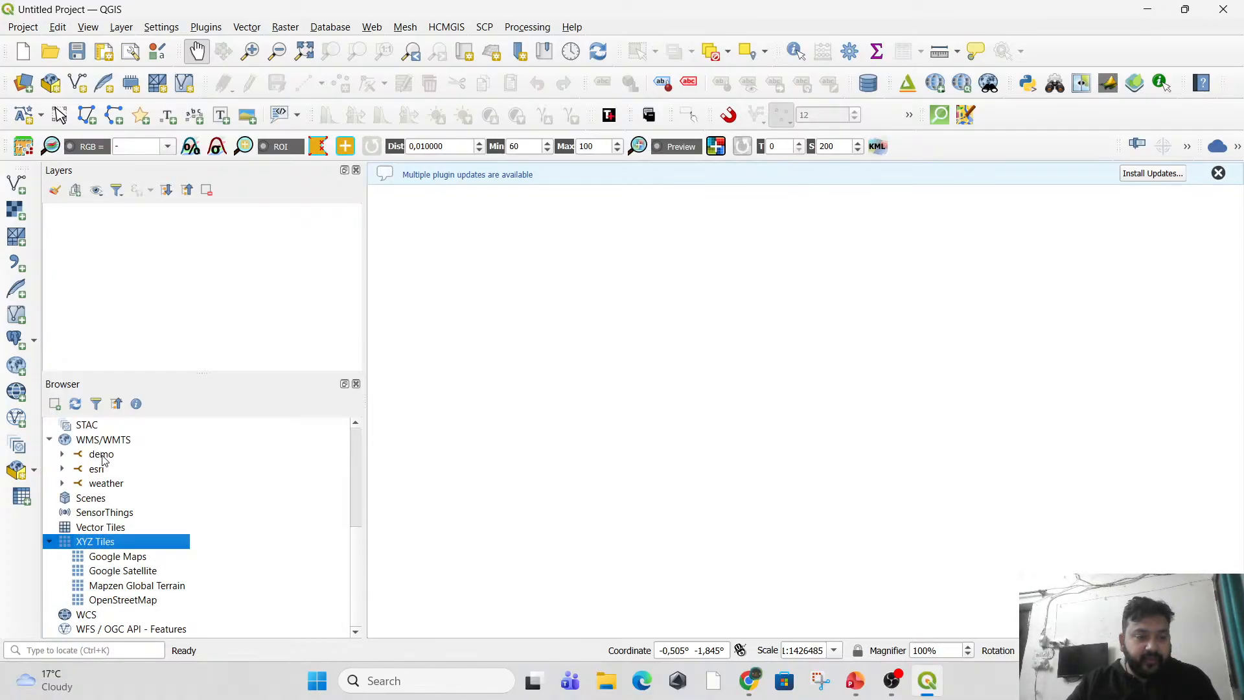
pyautogui.click(127, 558)
pyautogui.click(130, 573)
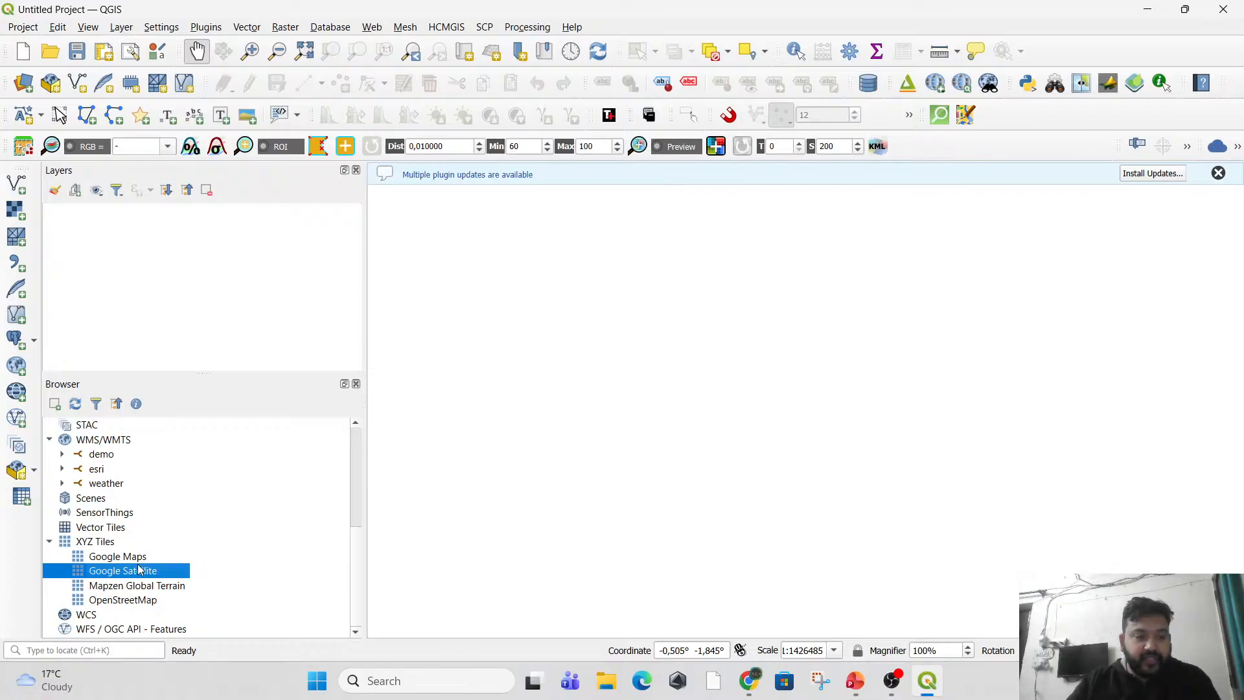
pyautogui.click(127, 546)
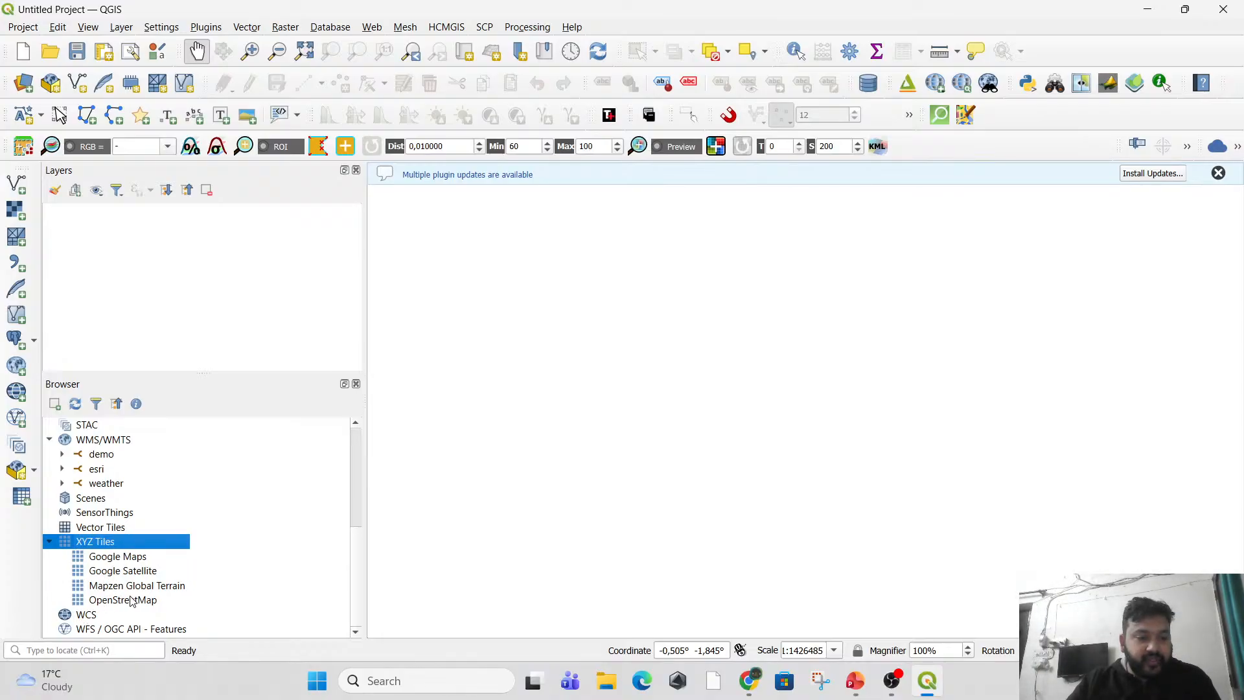
pyautogui.click(153, 562)
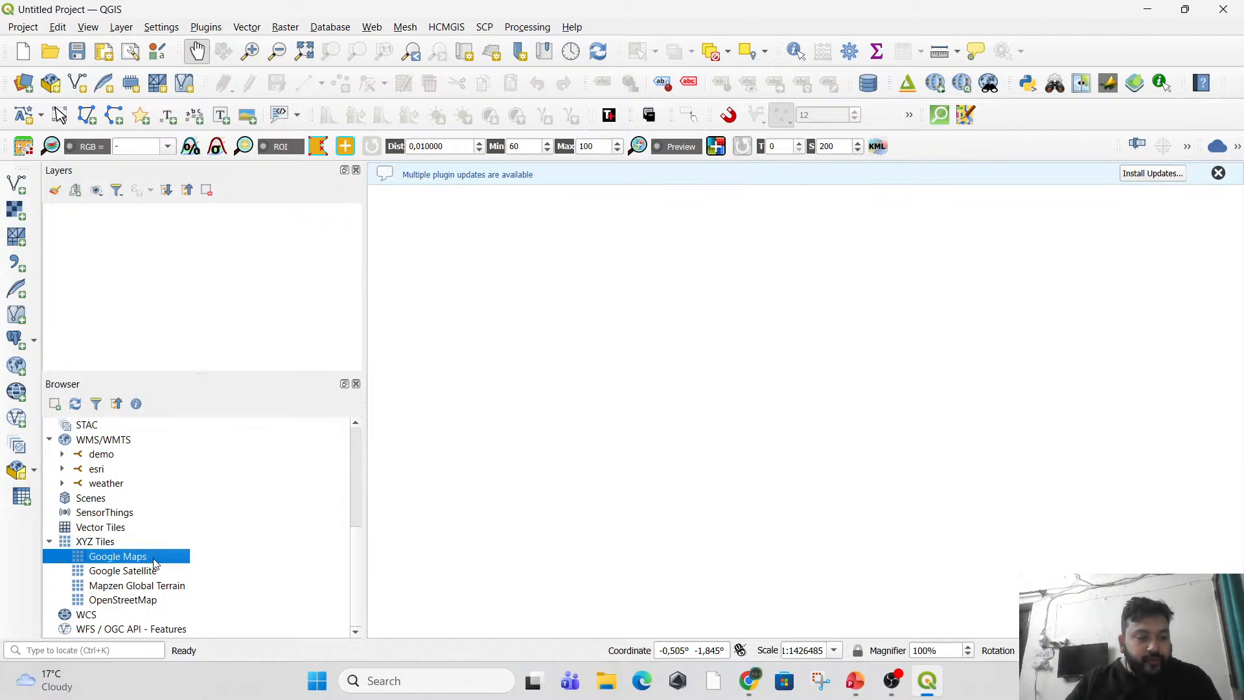
pyautogui.click(154, 573)
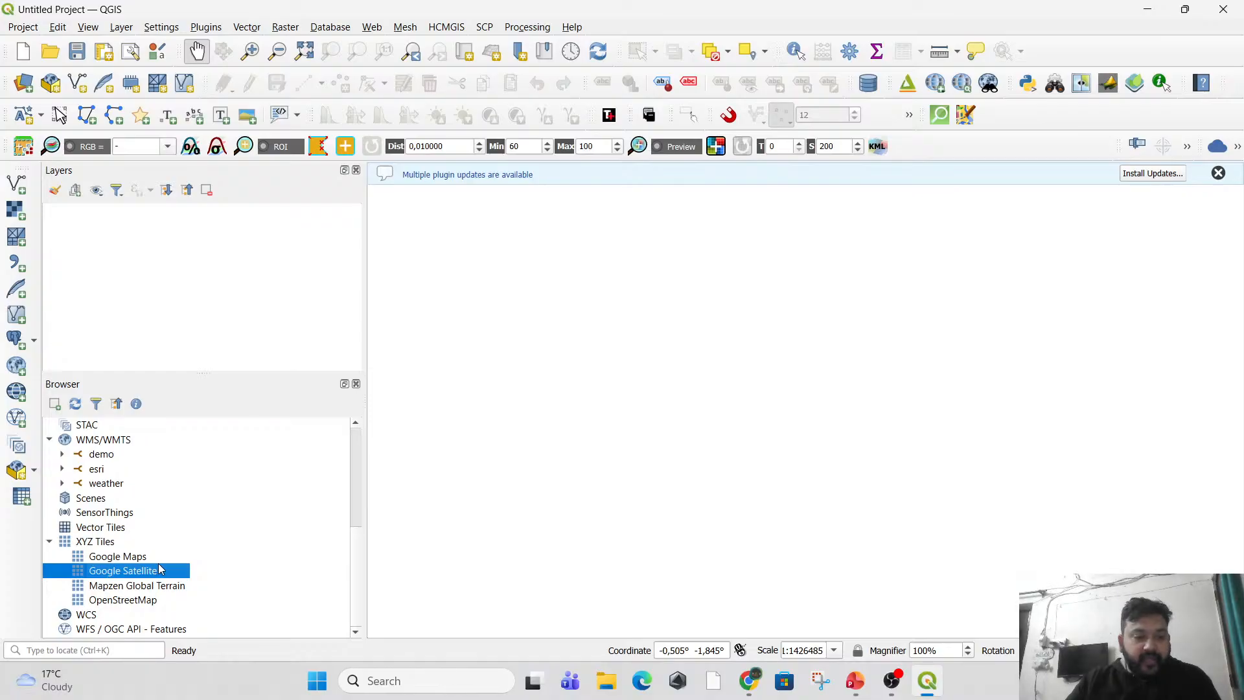
pyautogui.click(161, 558)
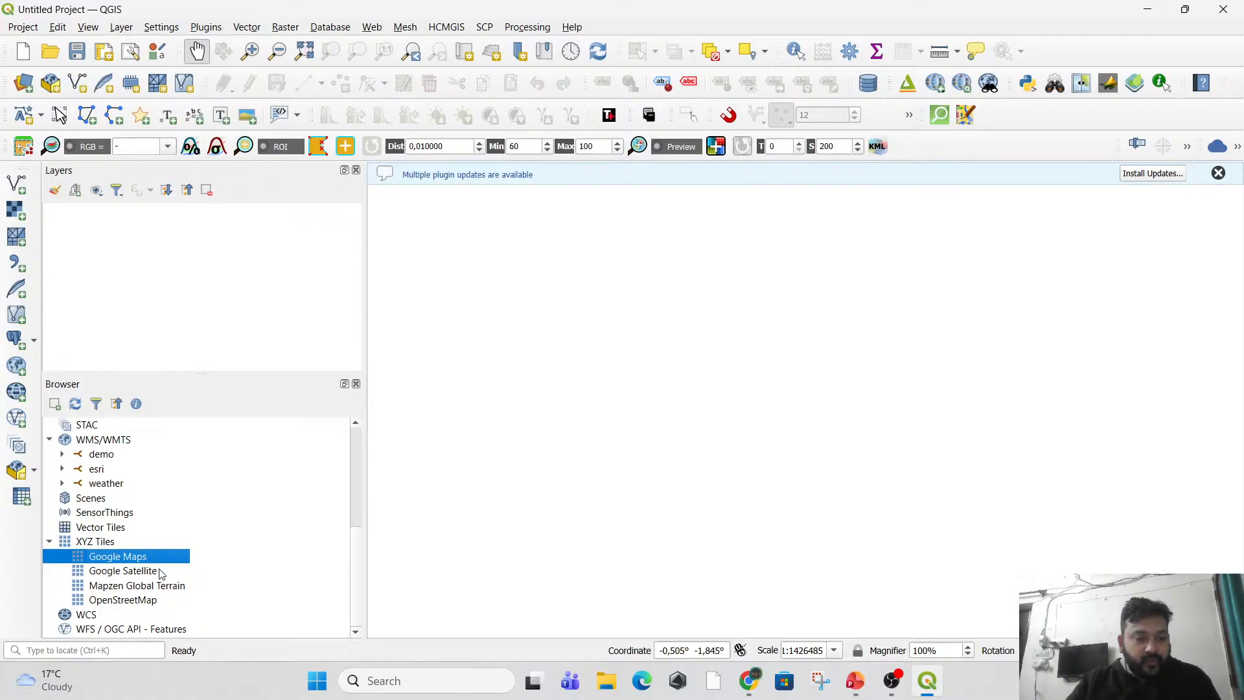
pyautogui.click(160, 575)
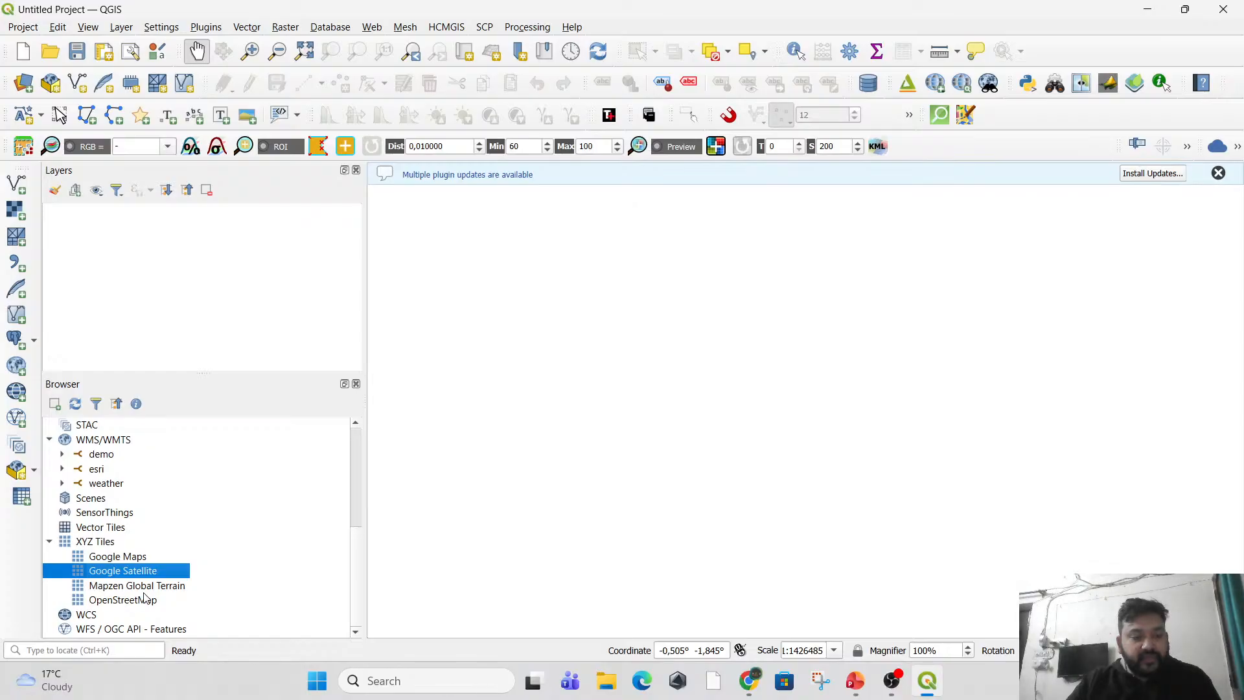
pyautogui.click(97, 587)
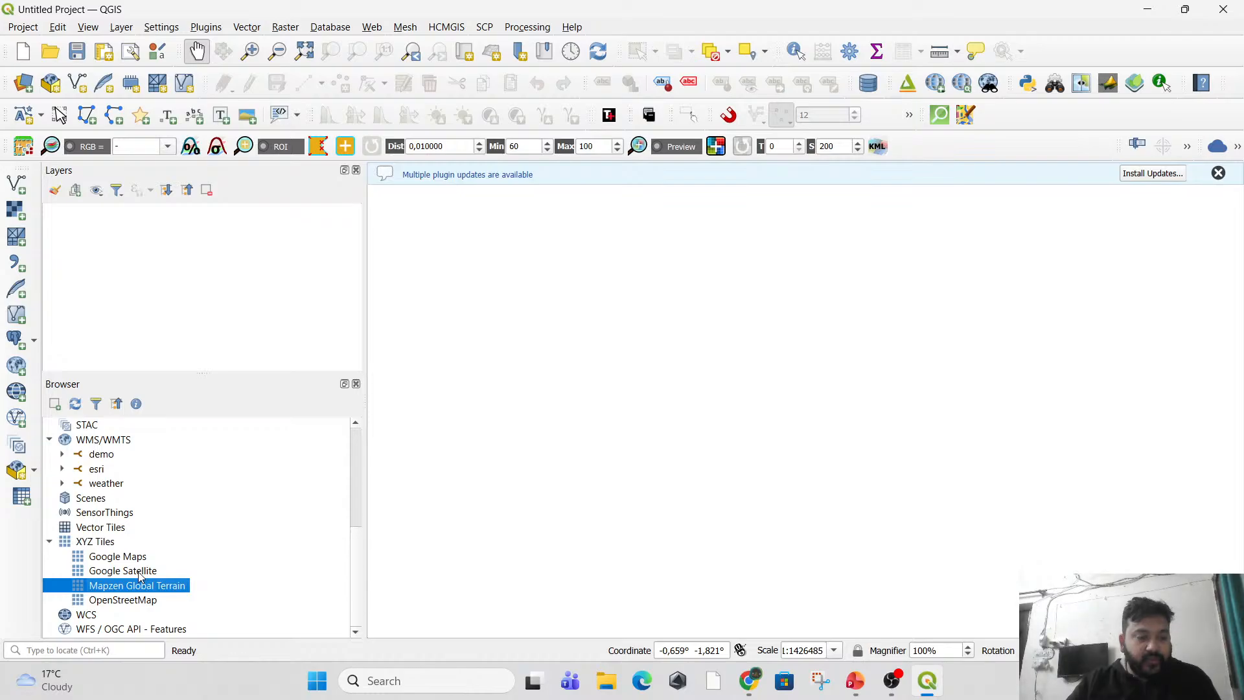
# Add the Google Satellite XYZ tile layer to the project as a basemap.
pyautogui.doubleClick(124, 571)
pyautogui.scroll(3, 836, 389)
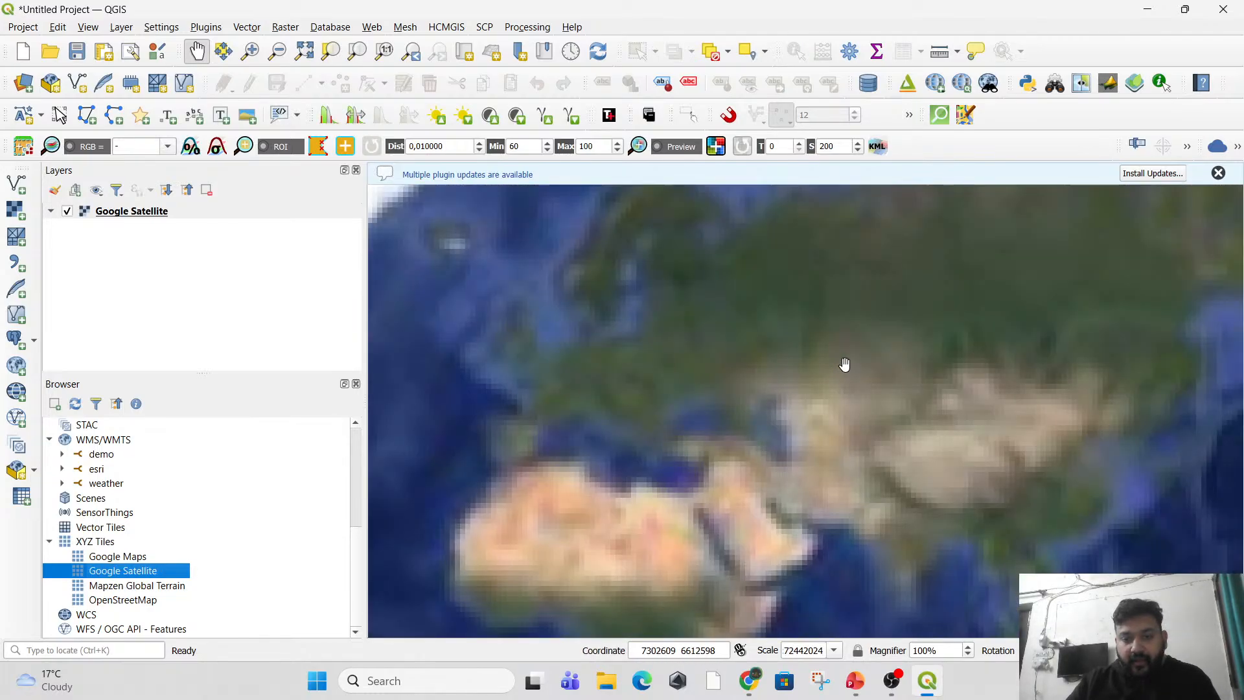
pyautogui.scroll(2, 914, 478)
pyautogui.scroll(1, 914, 479)
pyautogui.moveTo(914, 479); pyautogui.dragTo(777, 235)
pyautogui.scroll(3, 692, 390)
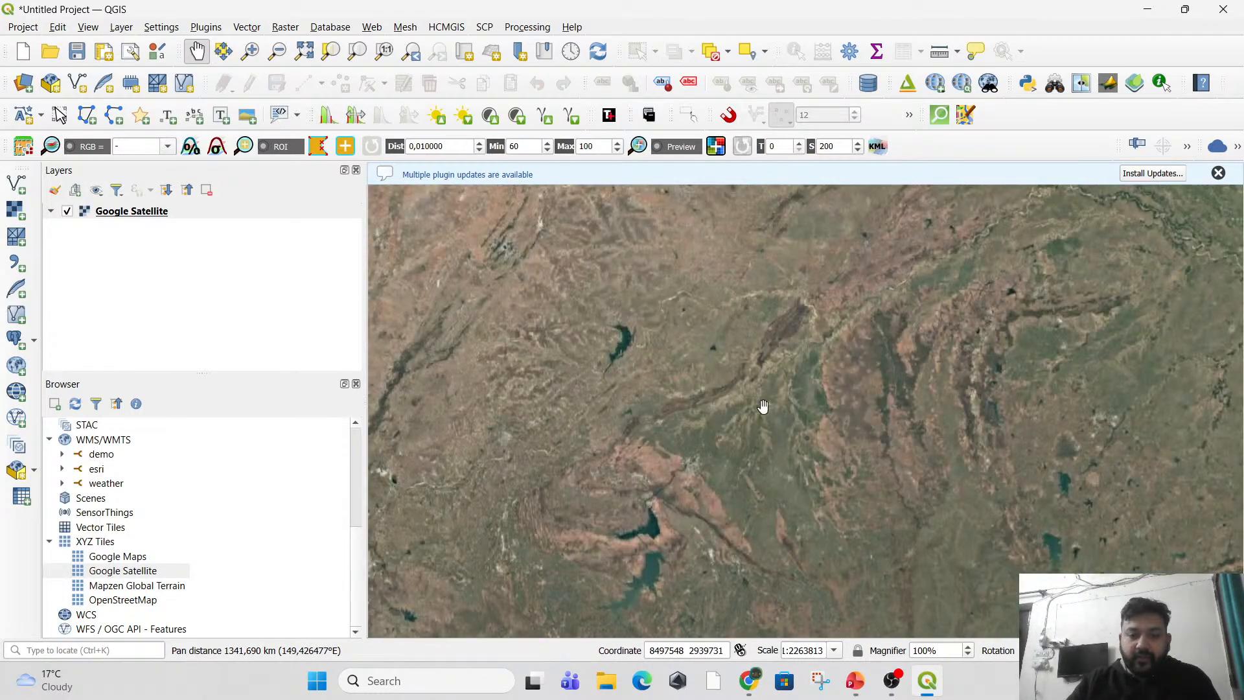
# Examine the satellite imagery of India and the neighbouring regions at different scales.
pyautogui.scroll(-2, 806, 406)
pyautogui.scroll(2, 805, 405)
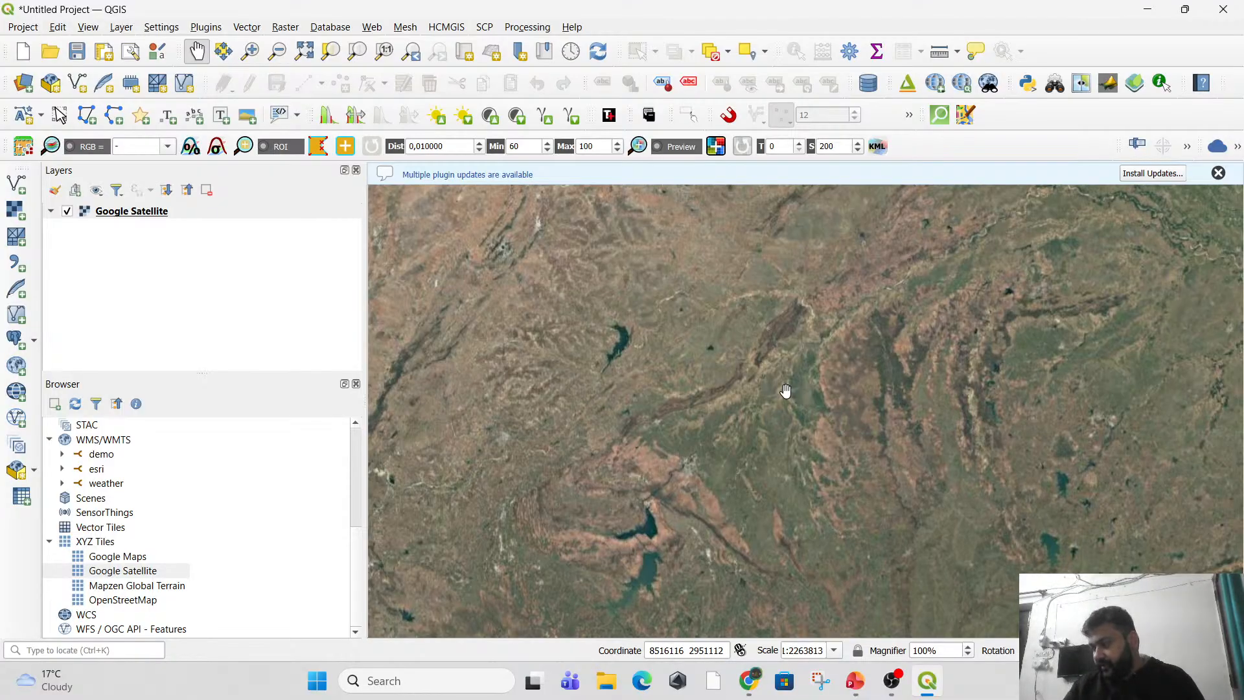
pyautogui.moveTo(844, 401); pyautogui.dragTo(726, 378)
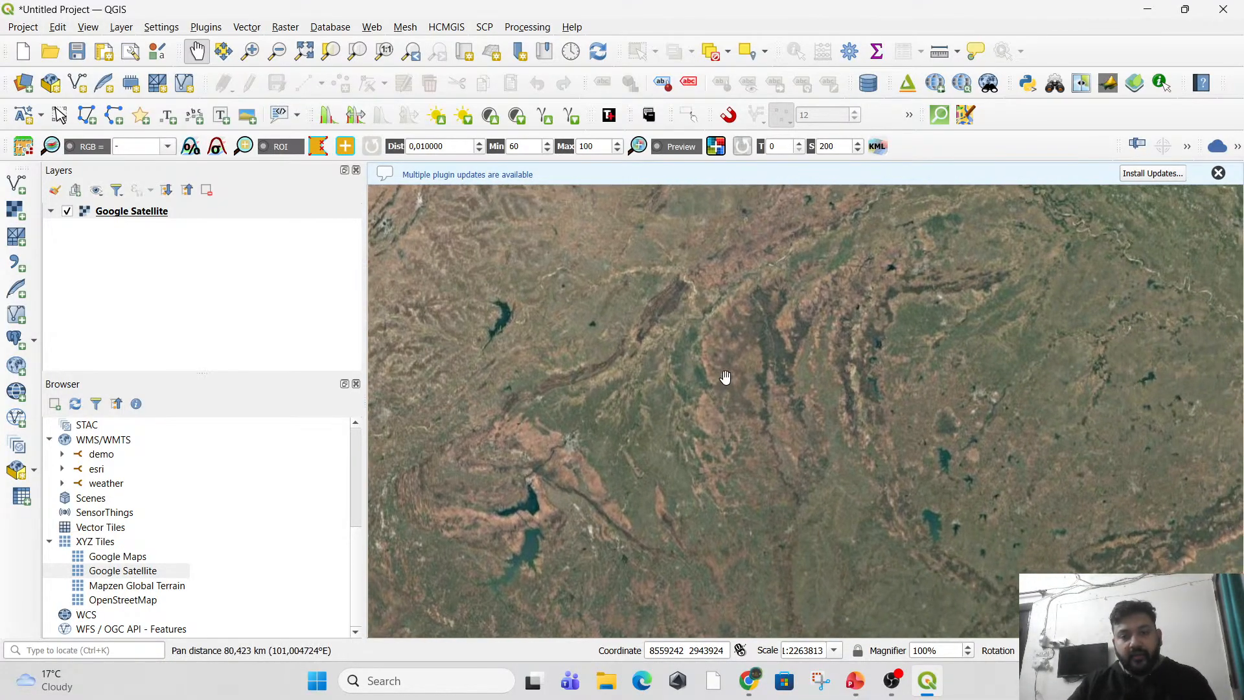
pyautogui.scroll(-1, 766, 387)
pyautogui.scroll(-2, 767, 397)
pyautogui.moveTo(754, 320); pyautogui.dragTo(730, 289)
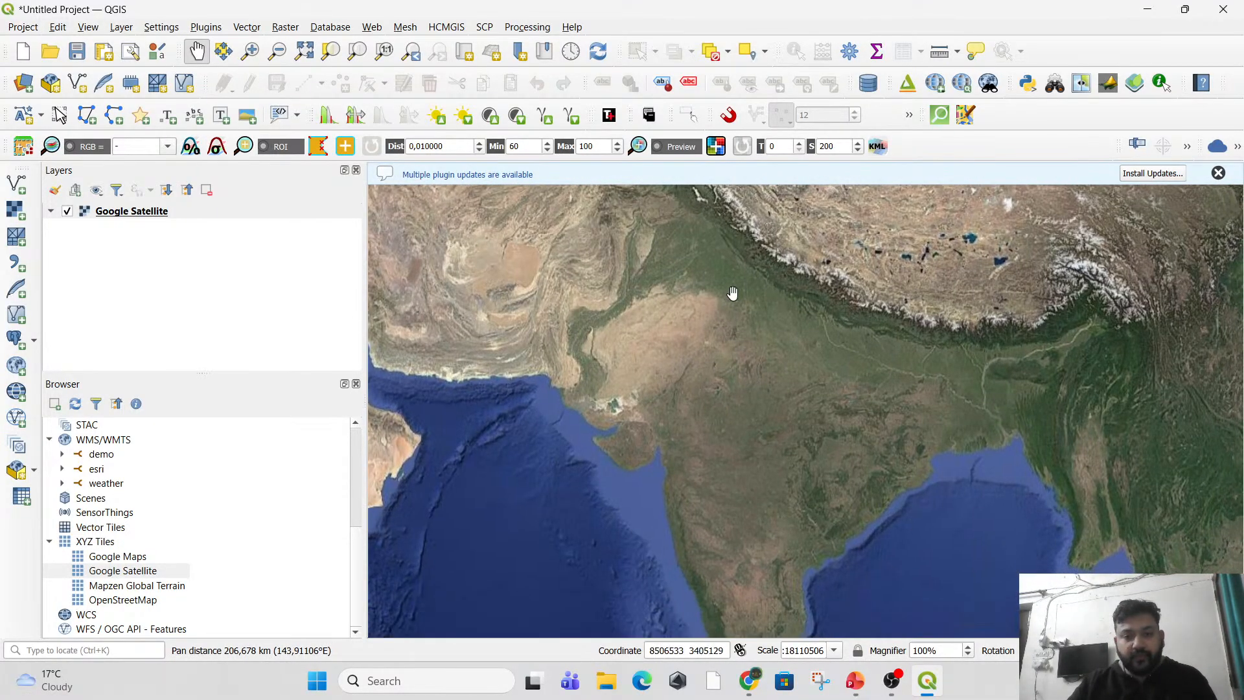
pyautogui.scroll(1, 773, 350)
pyautogui.scroll(-1, 755, 380)
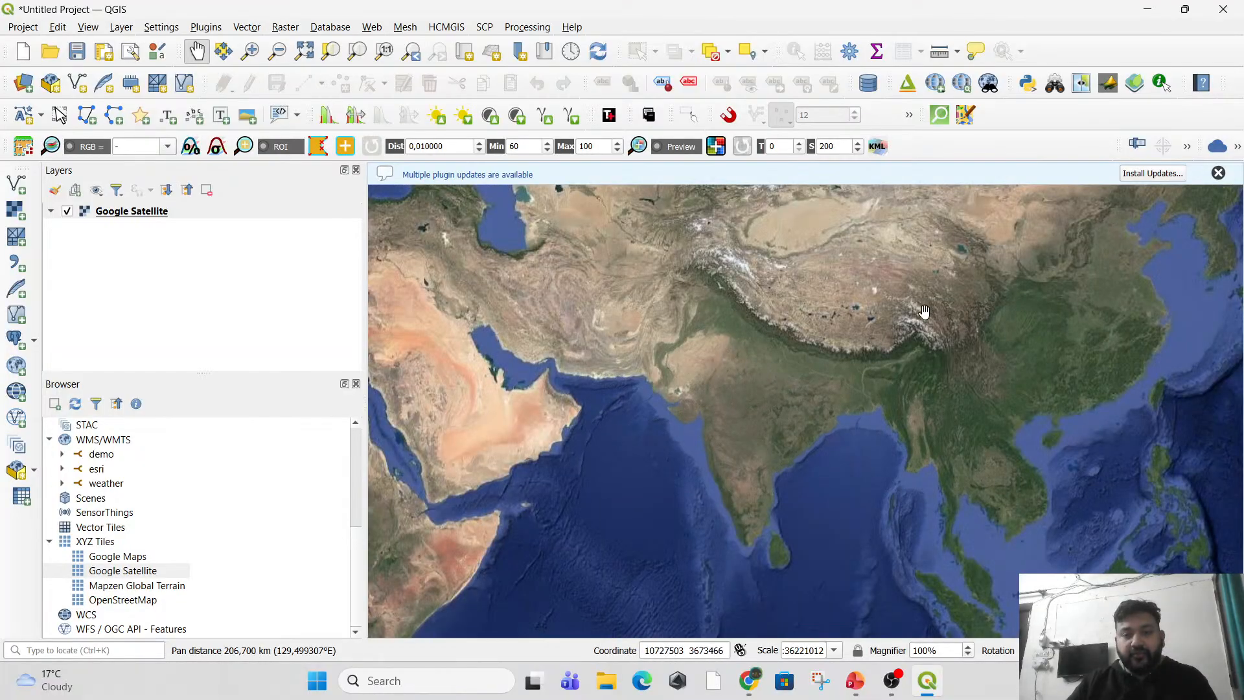
pyautogui.scroll(2, 1018, 353)
pyautogui.scroll(-2, 1019, 354)
pyautogui.moveTo(896, 495); pyautogui.dragTo(688, 402)
pyautogui.scroll(1, 868, 377)
pyautogui.scroll(1, 868, 377)
pyautogui.scroll(-2, 828, 411)
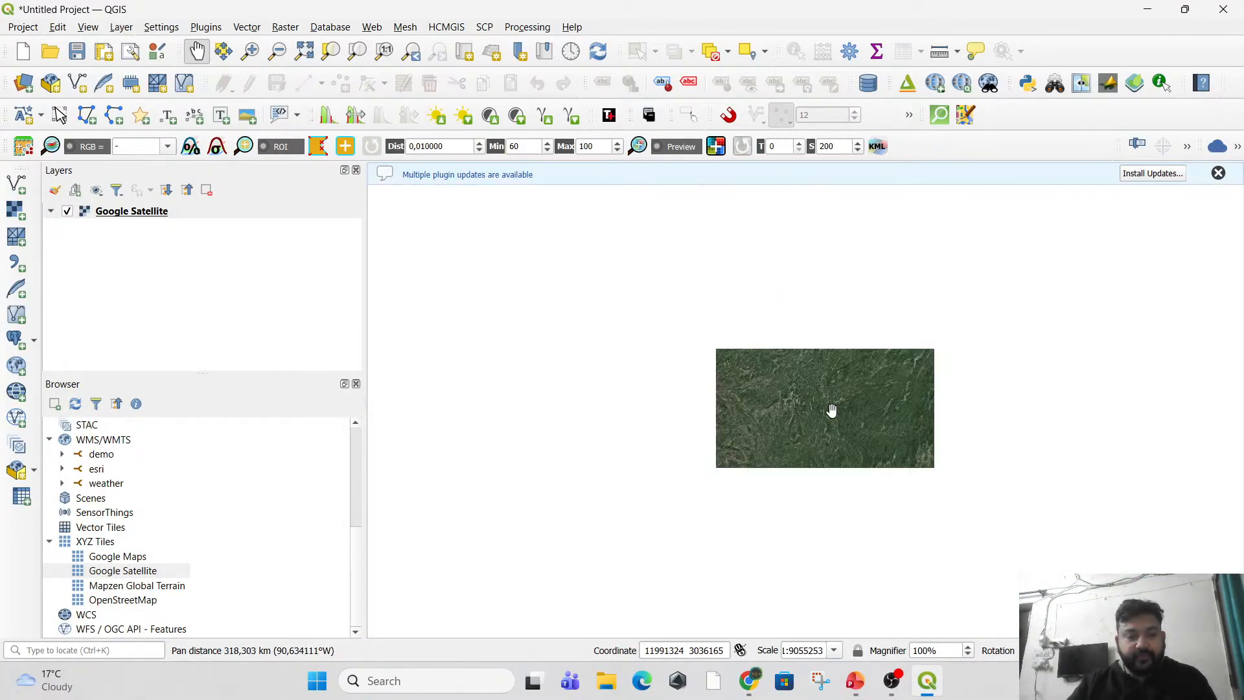
pyautogui.moveTo(596, 428); pyautogui.dragTo(1047, 386)
pyautogui.scroll(4, 696, 285)
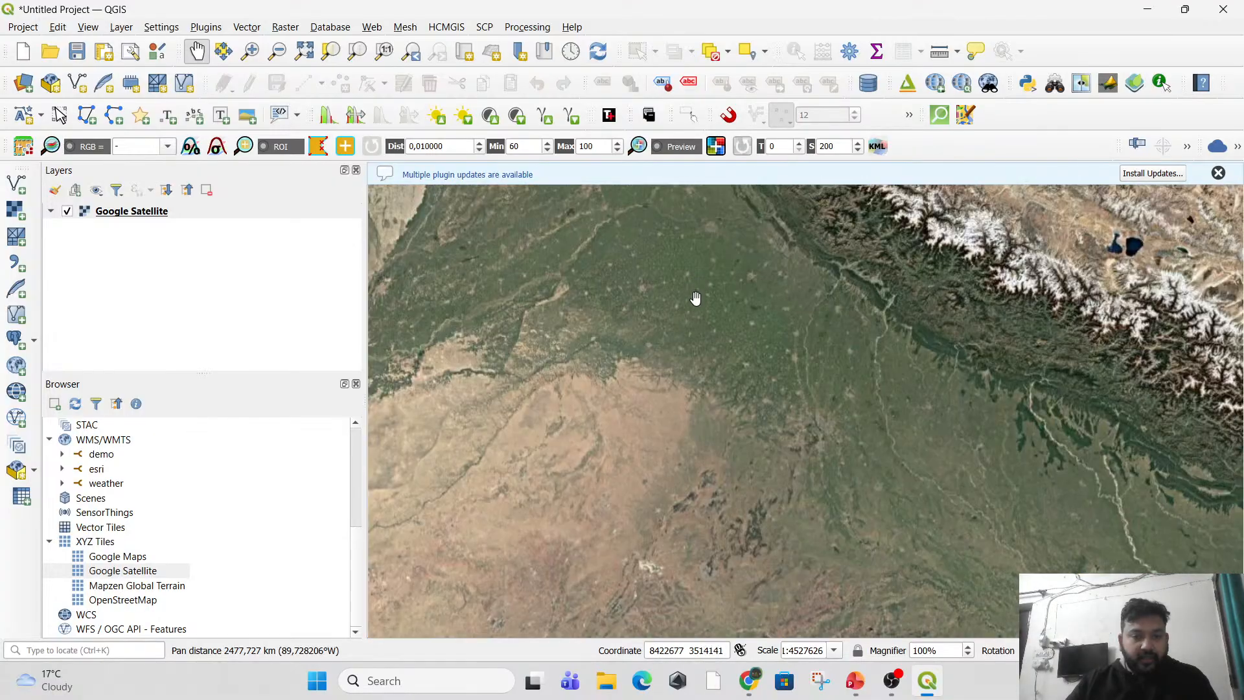
pyautogui.scroll(-2, 717, 352)
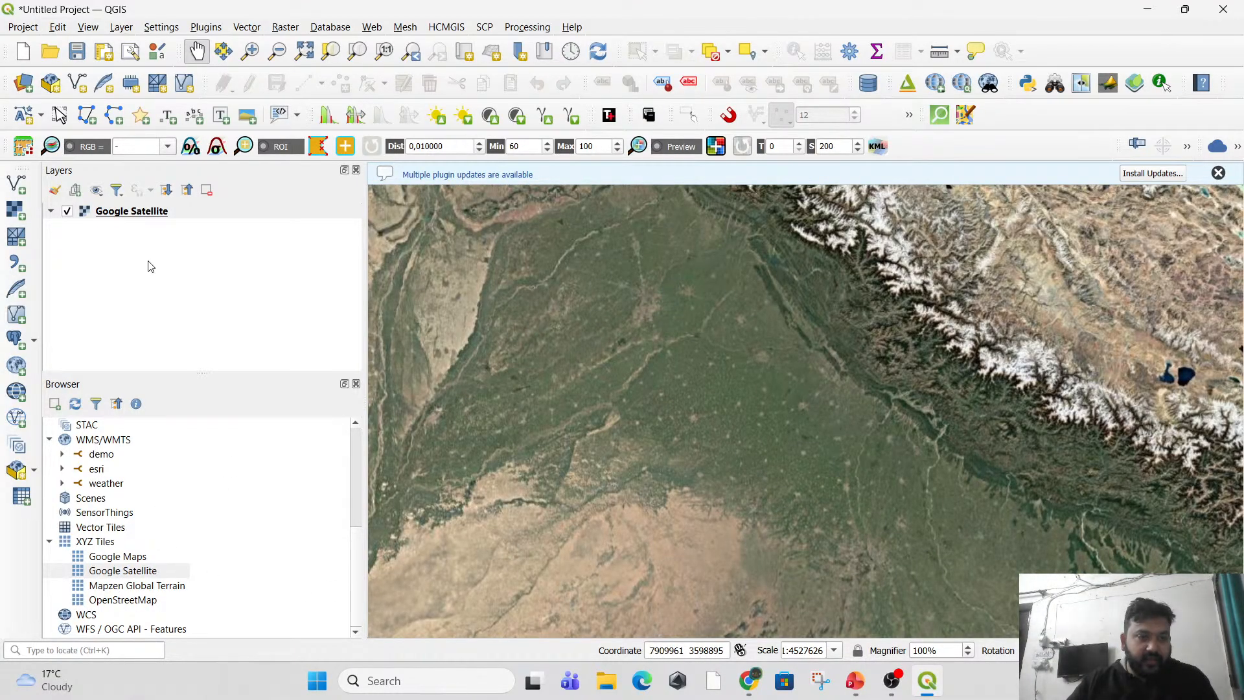
# Remove the Google Satellite layer from the project.
pyautogui.rightClick(131, 215)
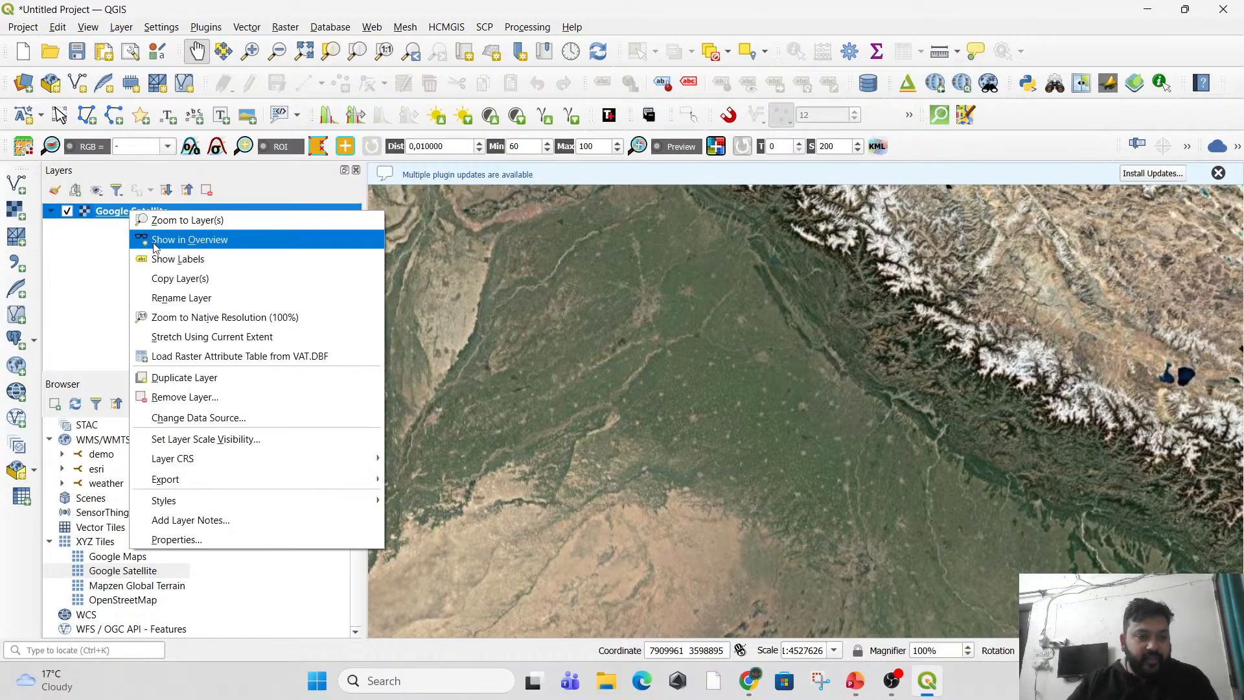
pyautogui.click(211, 398)
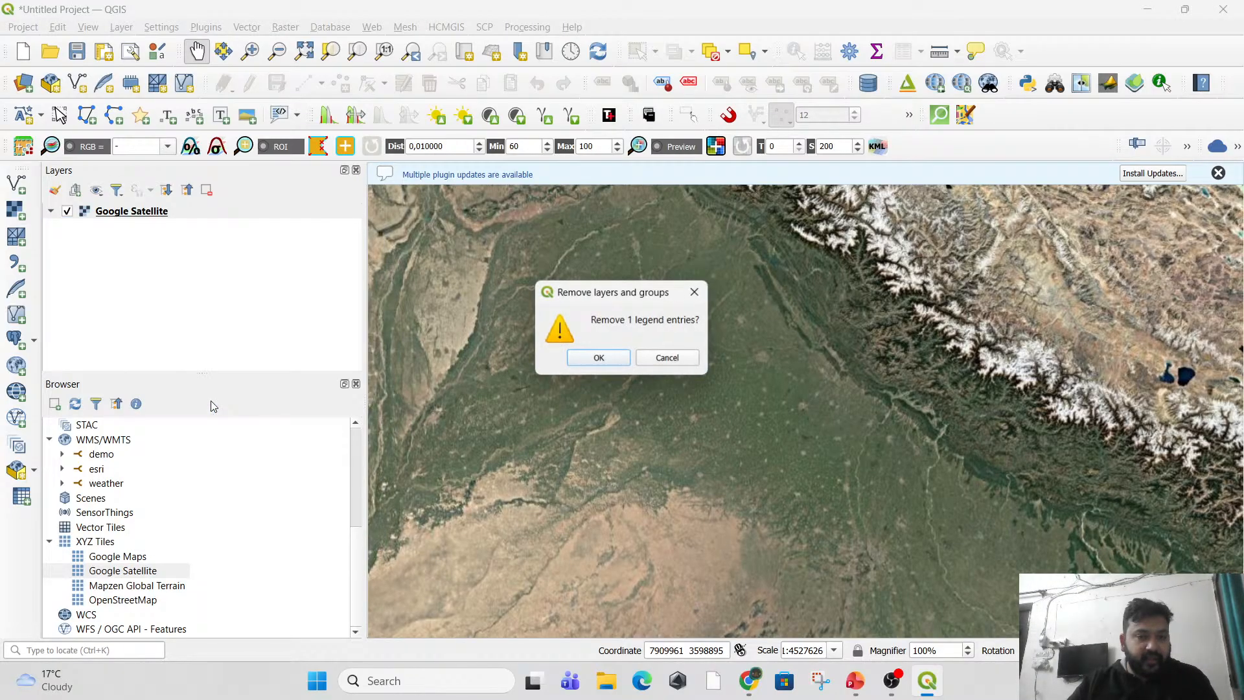
pyautogui.click(596, 361)
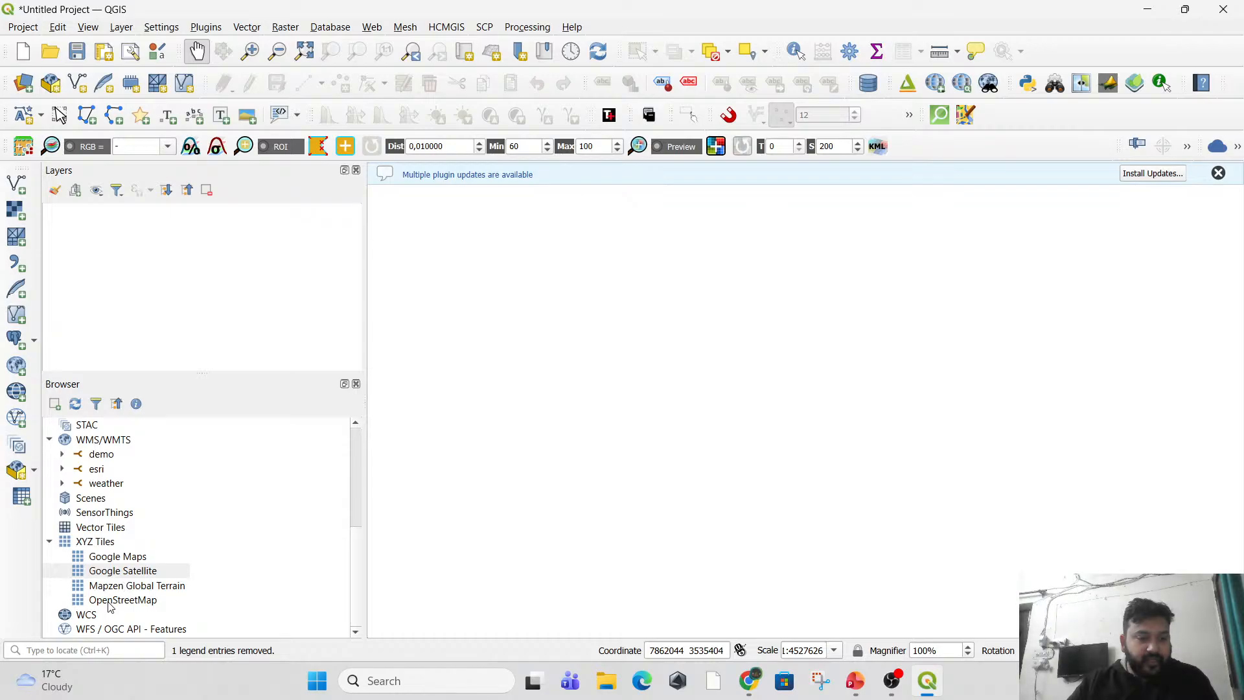
# Add the OpenStreetMap XYZ tile layer to the project as a basemap.
pyautogui.click(123, 601)
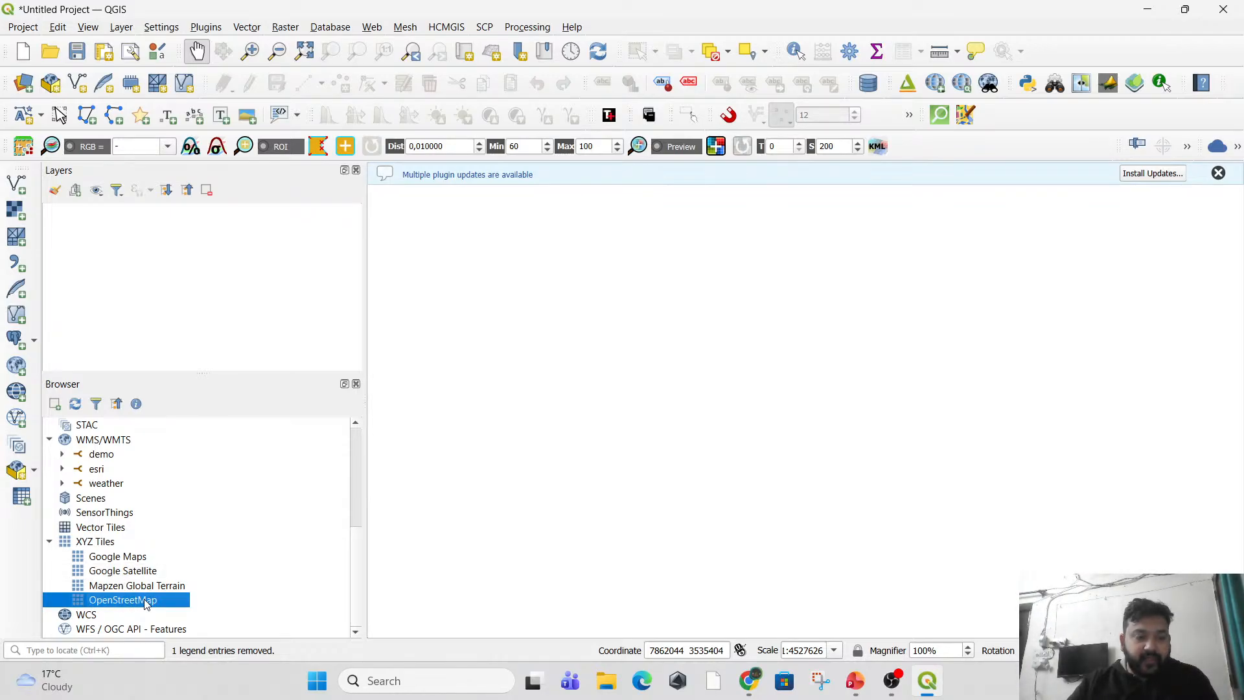
pyautogui.doubleClick(145, 603)
pyautogui.scroll(2, 872, 389)
pyautogui.moveTo(1028, 361); pyautogui.dragTo(702, 541)
pyautogui.moveTo(1036, 337); pyautogui.dragTo(658, 430)
pyautogui.scroll(2, 658, 430)
pyautogui.moveTo(500, 521); pyautogui.dragTo(743, 439)
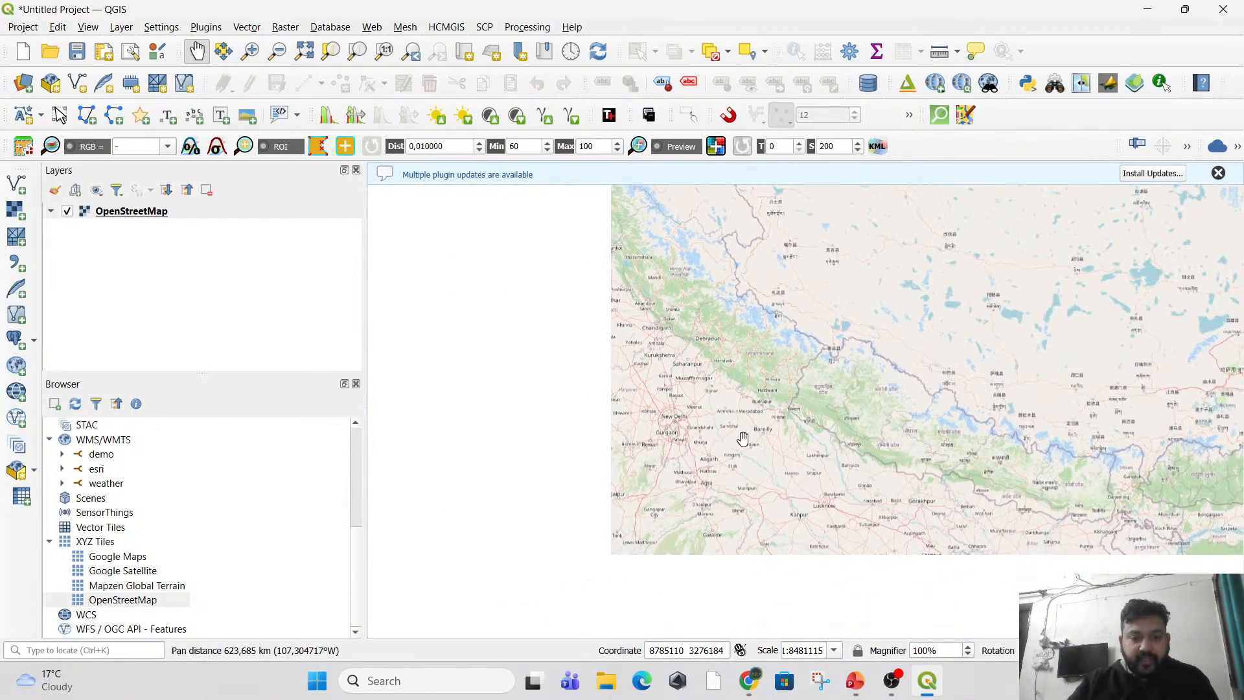
# Examine the OpenStreetMap coverage of northern India and the rest of the country.
pyautogui.scroll(2, 681, 418)
pyautogui.moveTo(728, 298); pyautogui.dragTo(657, 532)
pyautogui.scroll(2, 602, 384)
pyautogui.moveTo(702, 331); pyautogui.dragTo(700, 480)
pyautogui.scroll(1, 603, 402)
pyautogui.scroll(-4, 655, 457)
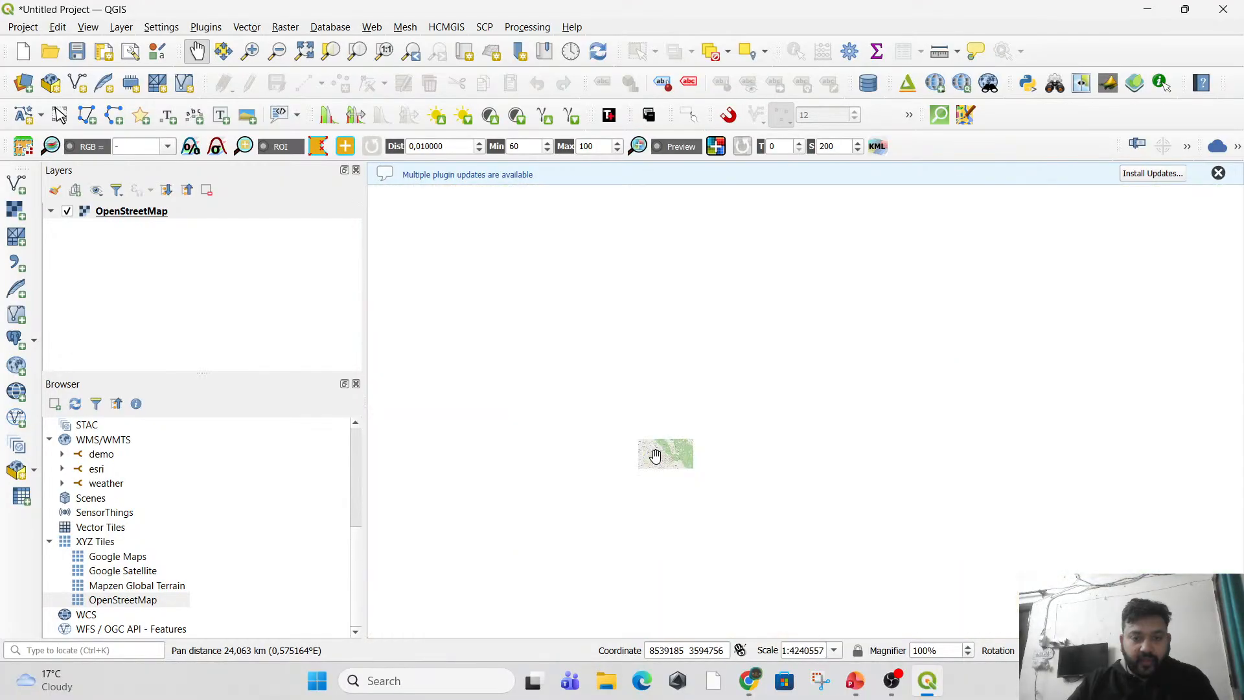
pyautogui.scroll(-2, 697, 418)
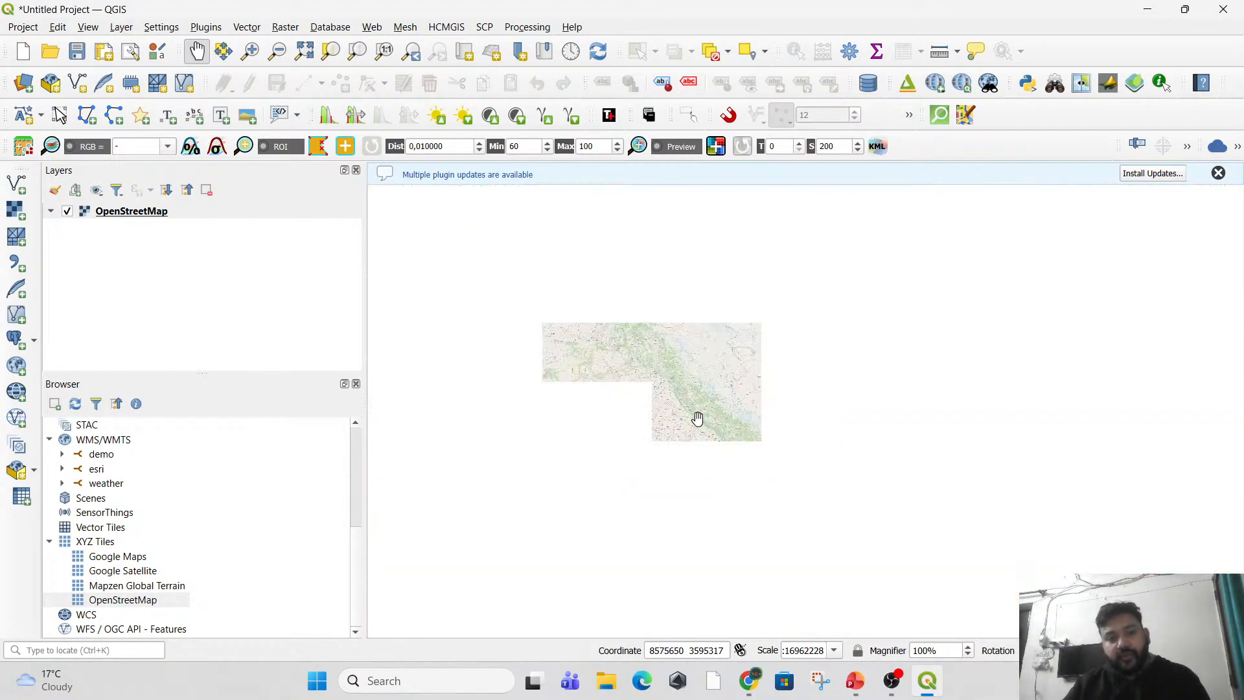
pyautogui.moveTo(650, 424); pyautogui.dragTo(710, 338)
pyautogui.moveTo(802, 474); pyautogui.dragTo(672, 292)
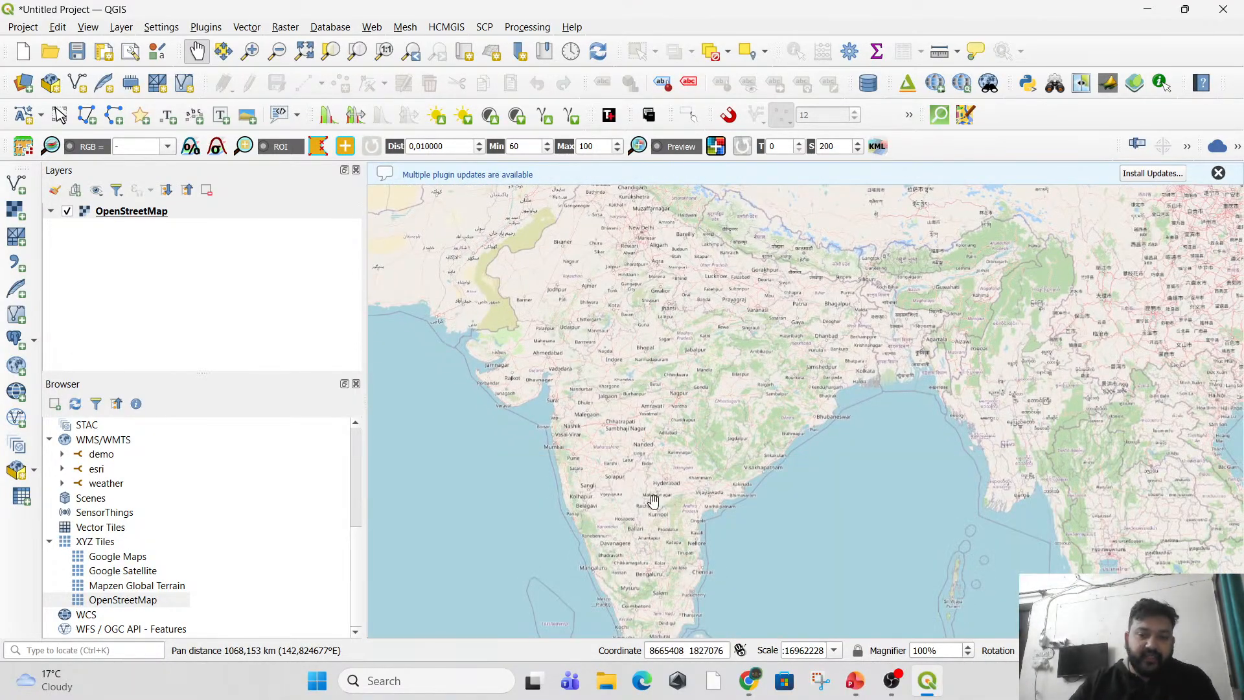
pyautogui.moveTo(589, 430); pyautogui.dragTo(593, 583)
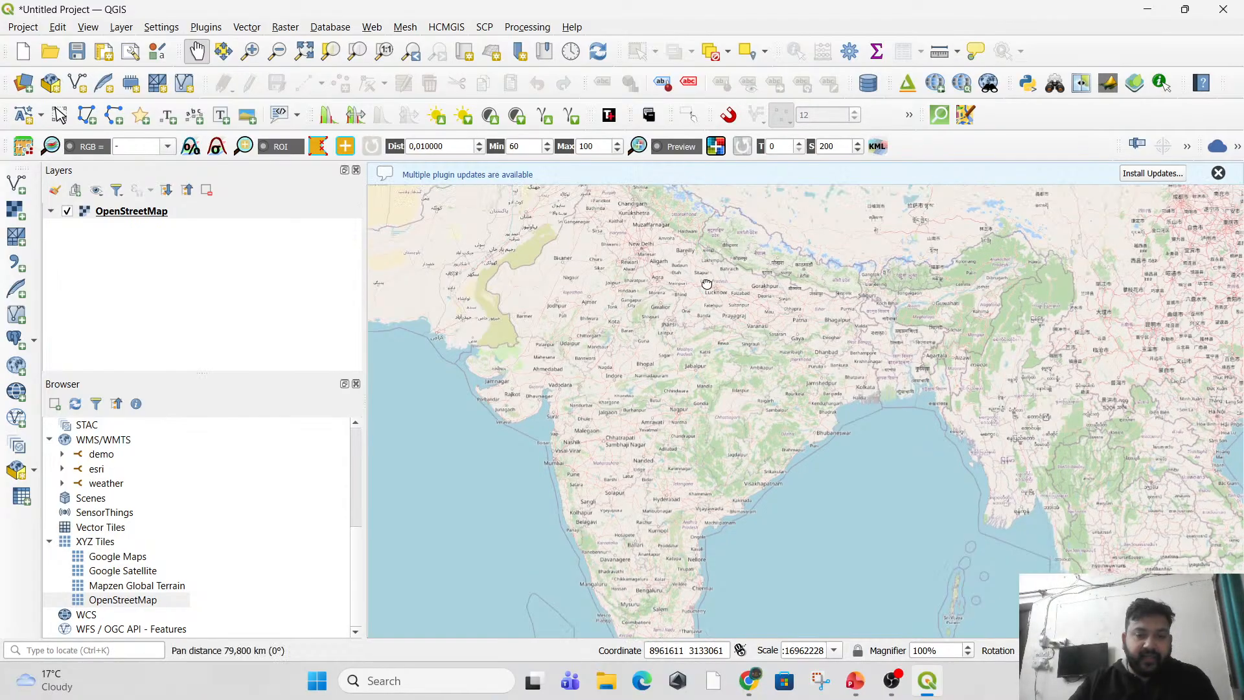
# Inspect Chandigarh on the OpenStreetMap basemap down to its sectors, streets and individual places.
pyautogui.scroll(2, 667, 389)
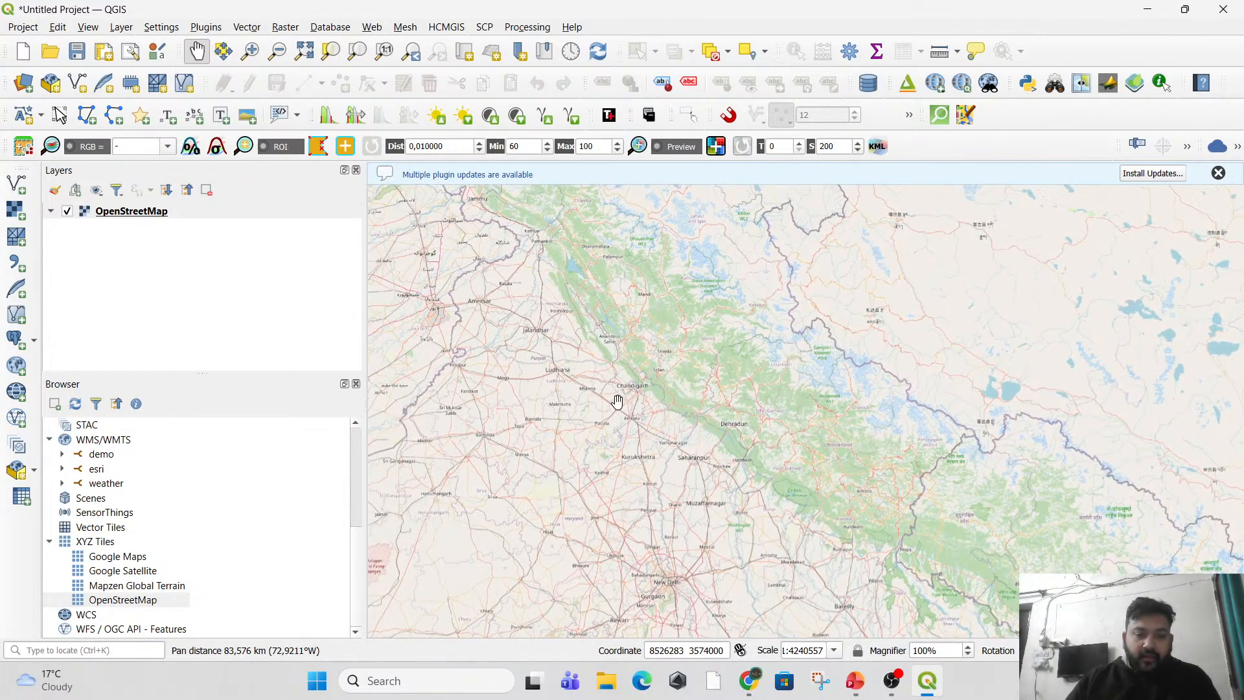
pyautogui.scroll(3, 622, 398)
pyautogui.moveTo(667, 367); pyautogui.dragTo(699, 440)
pyautogui.scroll(2, 680, 397)
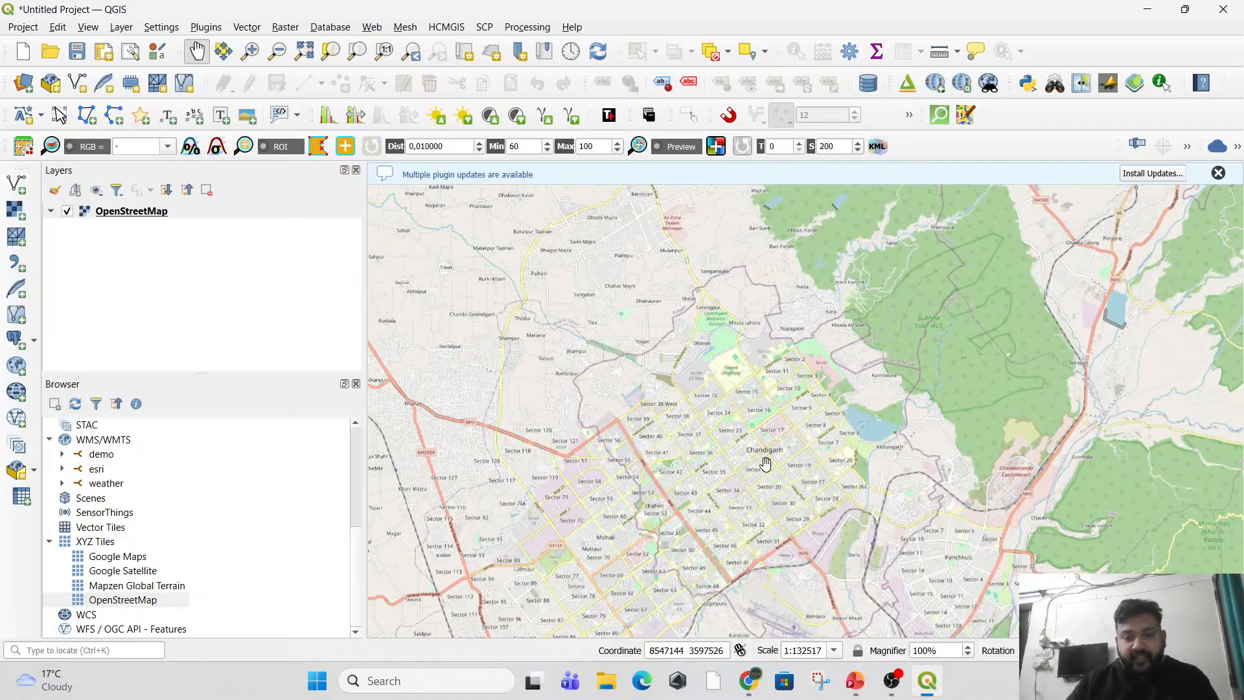
pyautogui.scroll(3, 765, 463)
pyautogui.moveTo(765, 462); pyautogui.dragTo(697, 543)
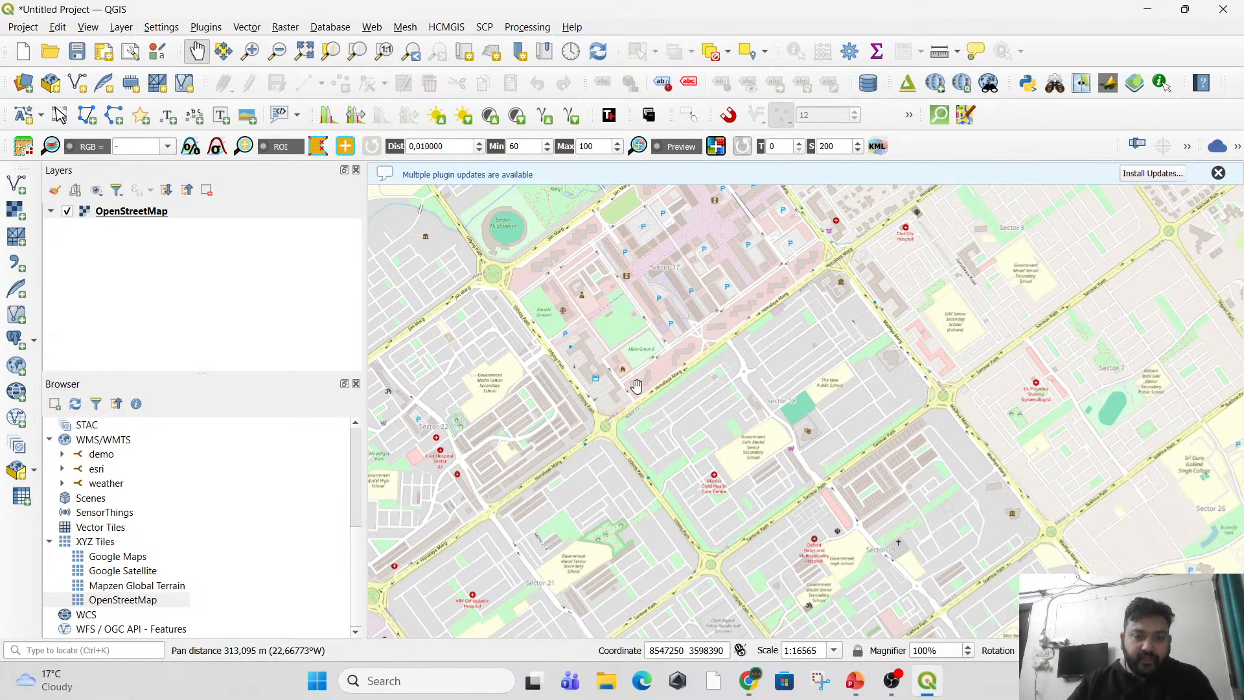
pyautogui.moveTo(636, 386); pyautogui.dragTo(733, 467)
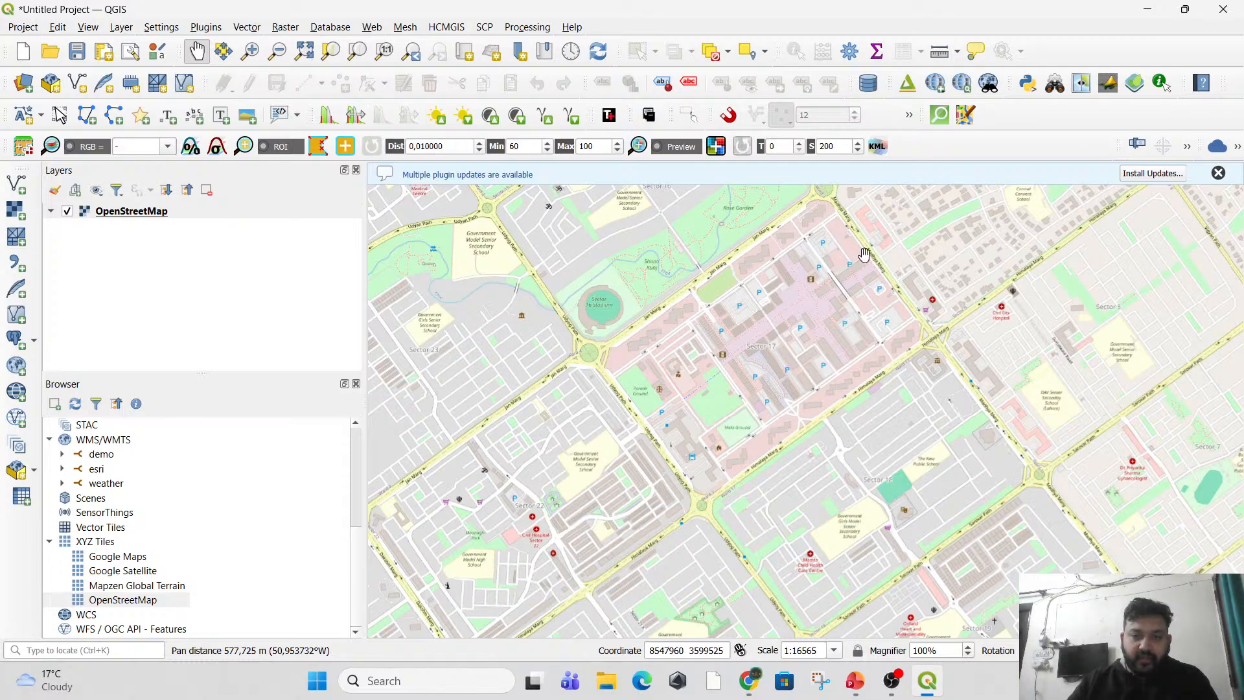
pyautogui.moveTo(608, 453); pyautogui.dragTo(677, 325)
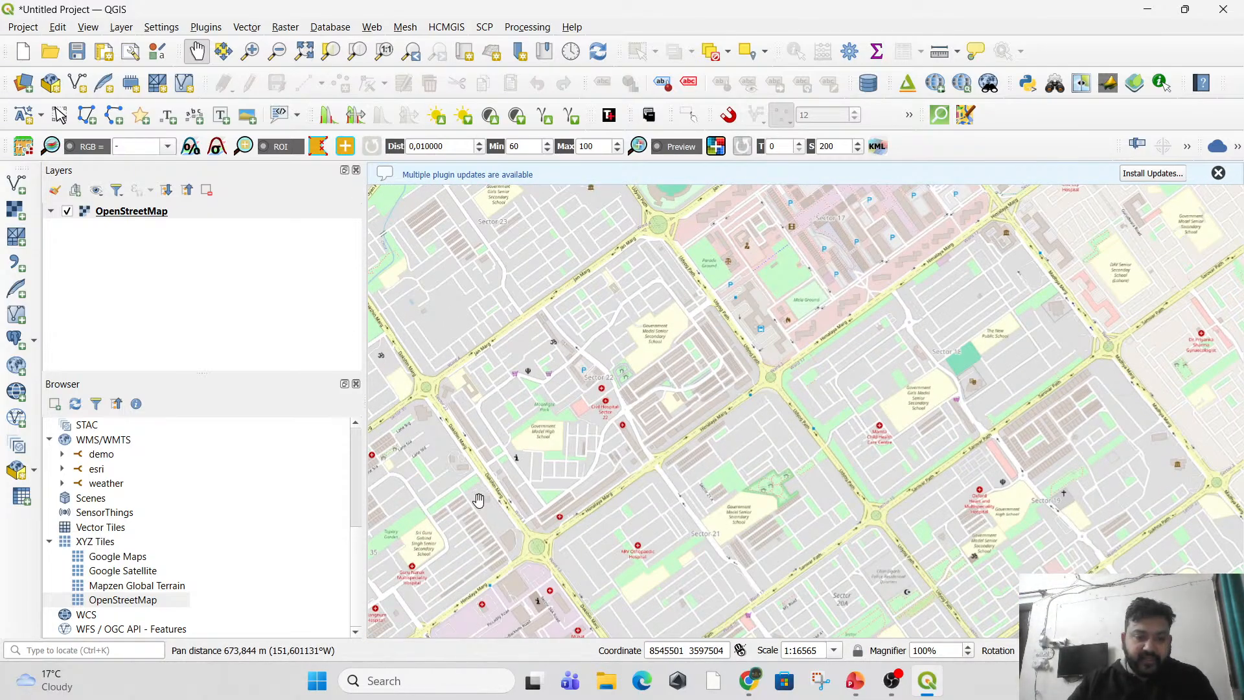
pyautogui.scroll(2, 584, 512)
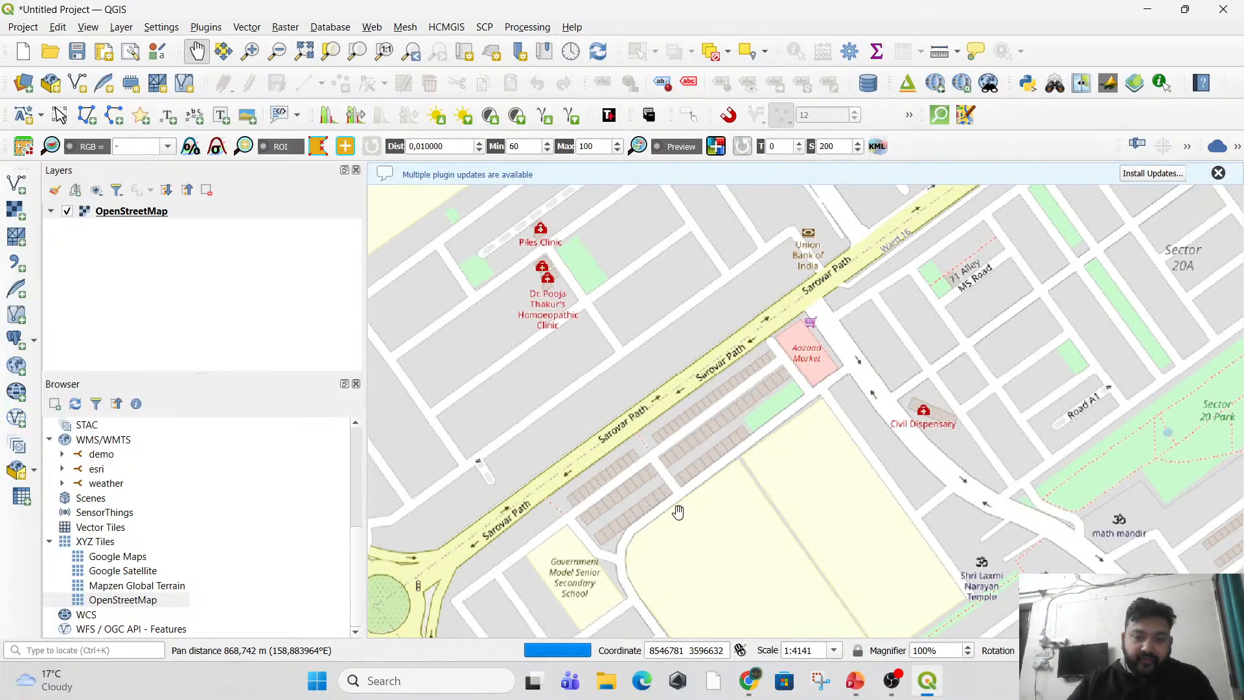
# Examine the mapped building rows between Sarovar Path, the Government Model Senior Secondary School and Aazaad Market on the OpenStreetMap basemap.
pyautogui.scroll(2, 678, 512)
pyautogui.moveTo(619, 475); pyautogui.dragTo(699, 344)
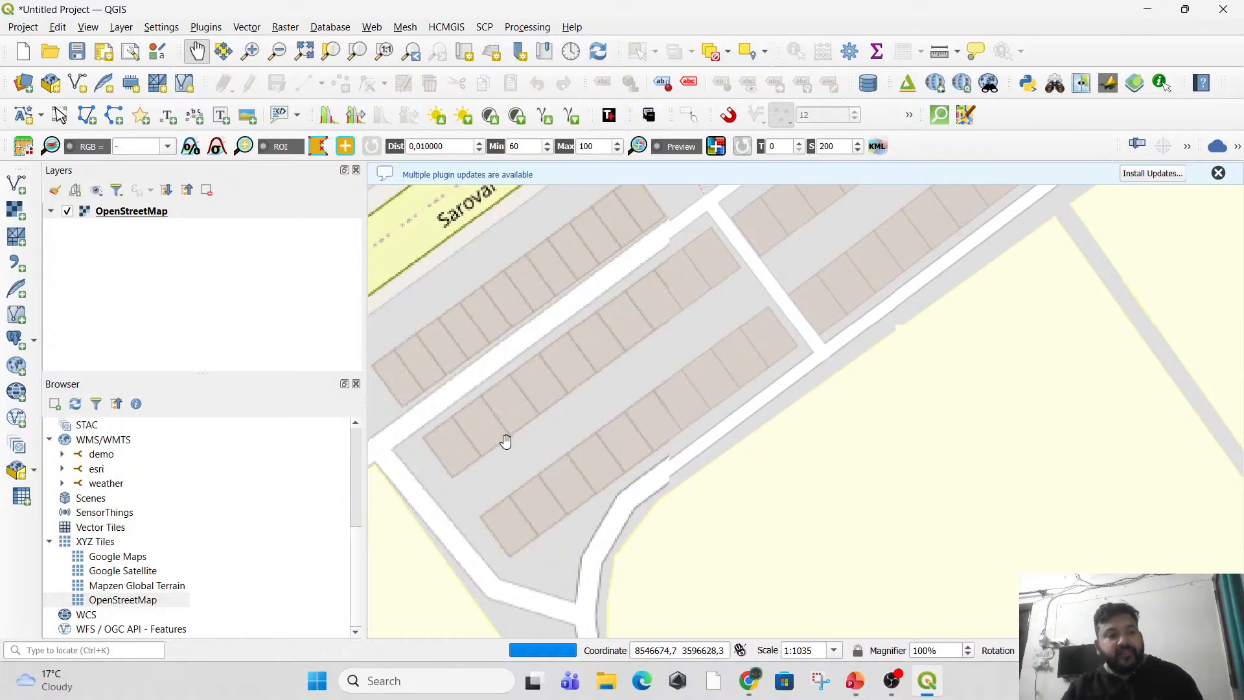
pyautogui.moveTo(731, 261); pyautogui.dragTo(589, 408)
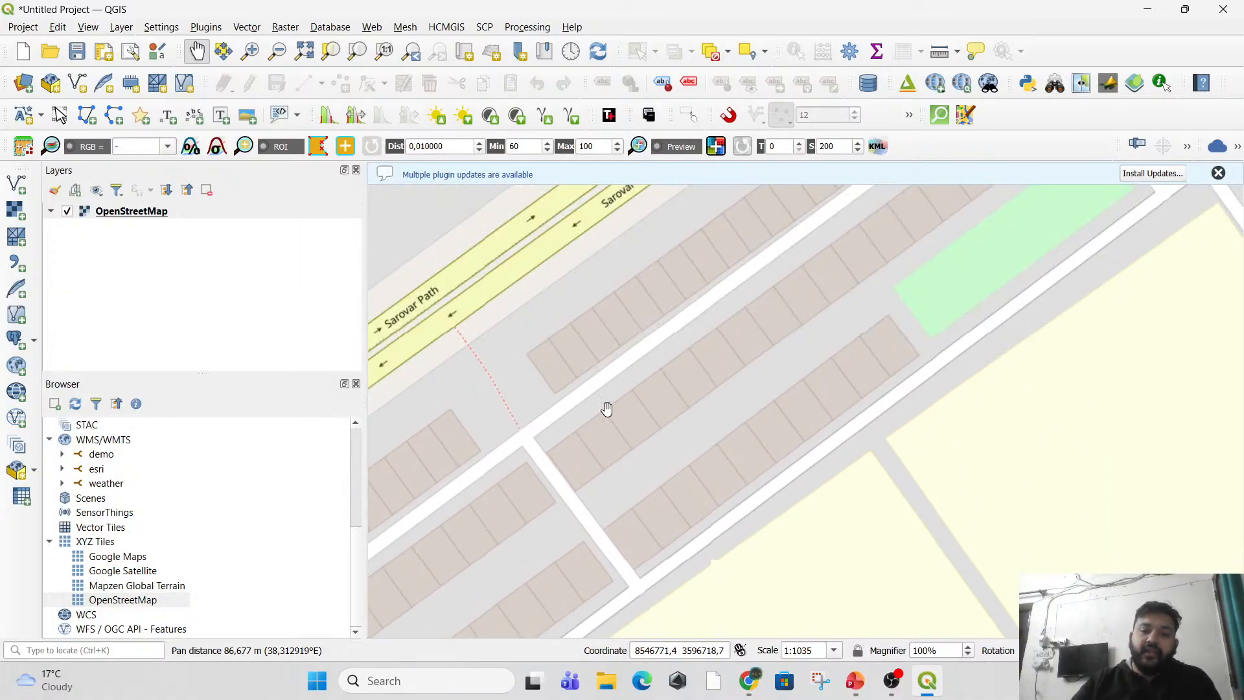
pyautogui.scroll(-1, 869, 298)
pyautogui.scroll(-1, 914, 267)
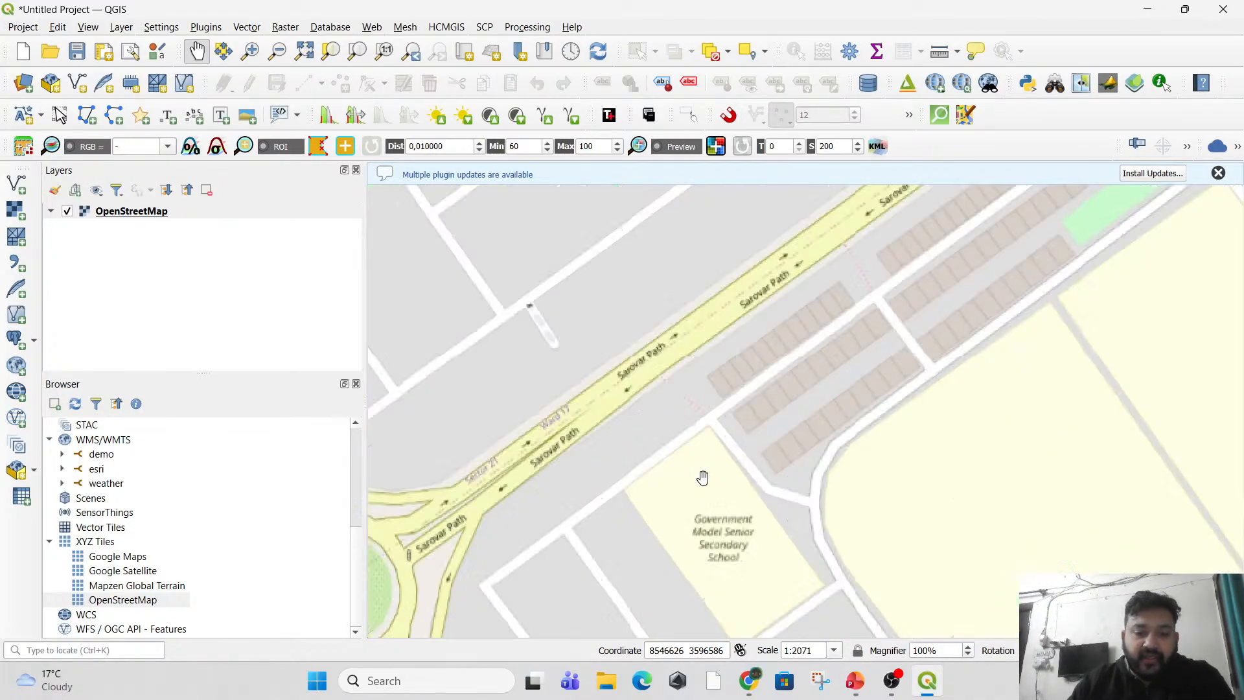
pyautogui.scroll(1, 693, 478)
pyautogui.moveTo(808, 411); pyautogui.dragTo(646, 411)
pyautogui.scroll(-1, 669, 411)
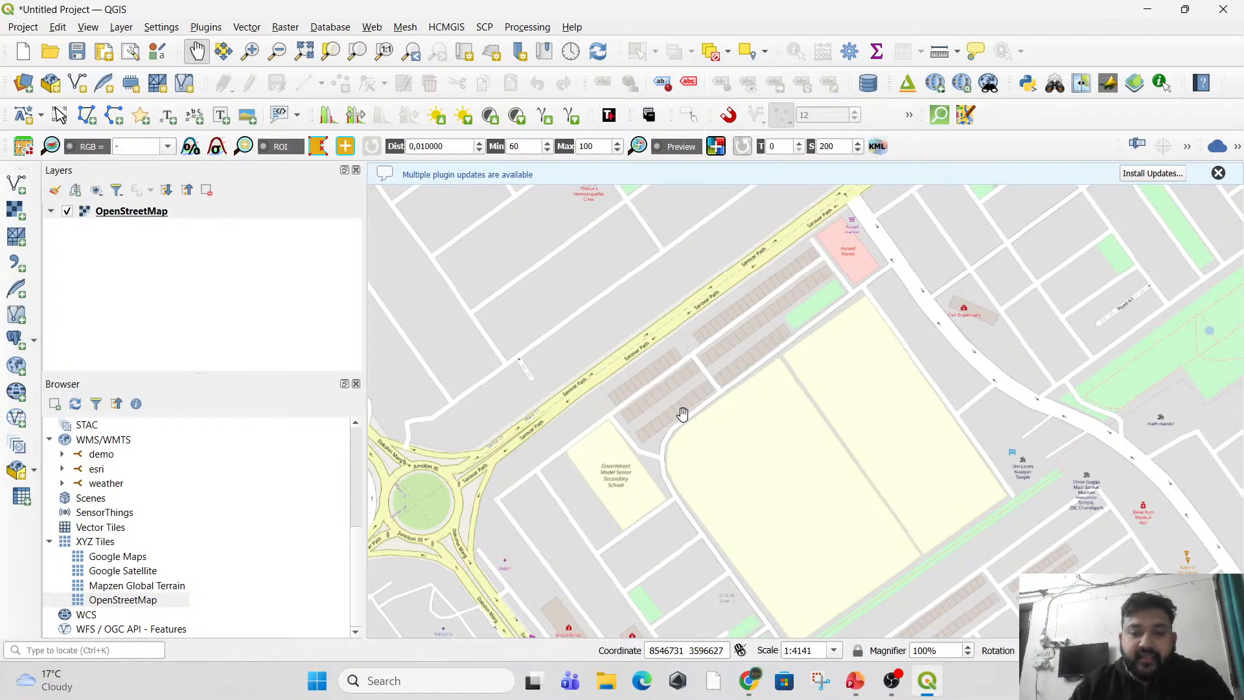
pyautogui.moveTo(728, 371); pyautogui.dragTo(687, 407)
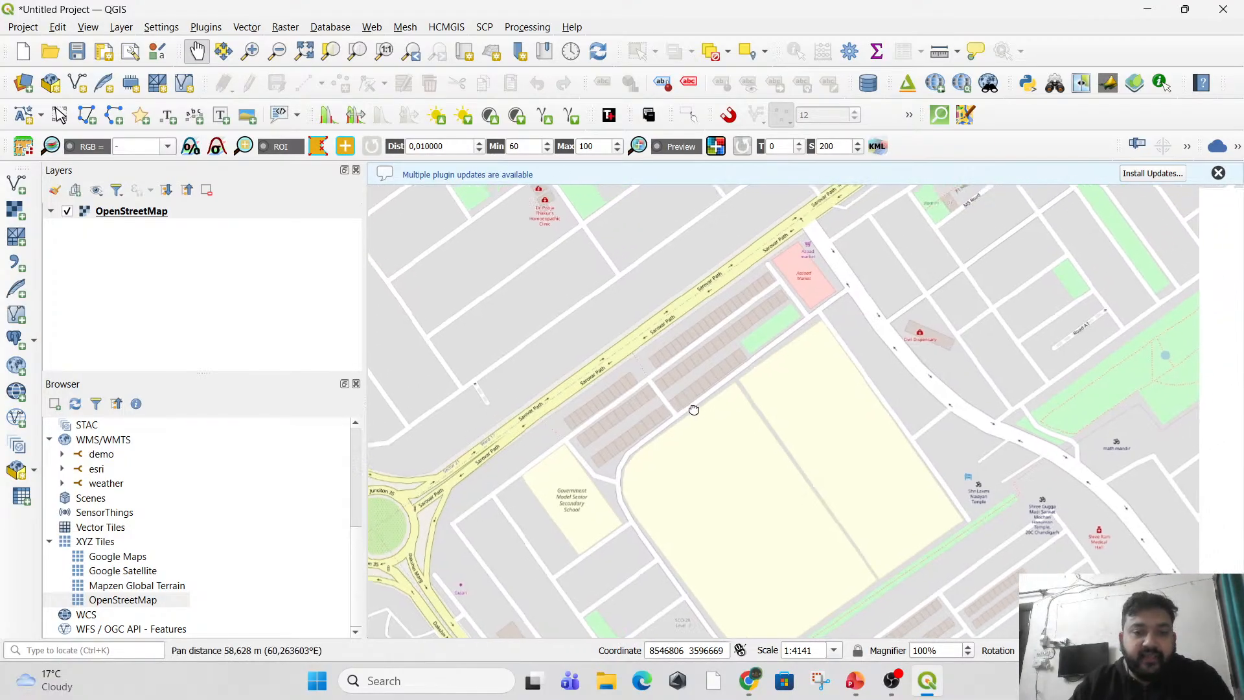
pyautogui.scroll(2, 667, 357)
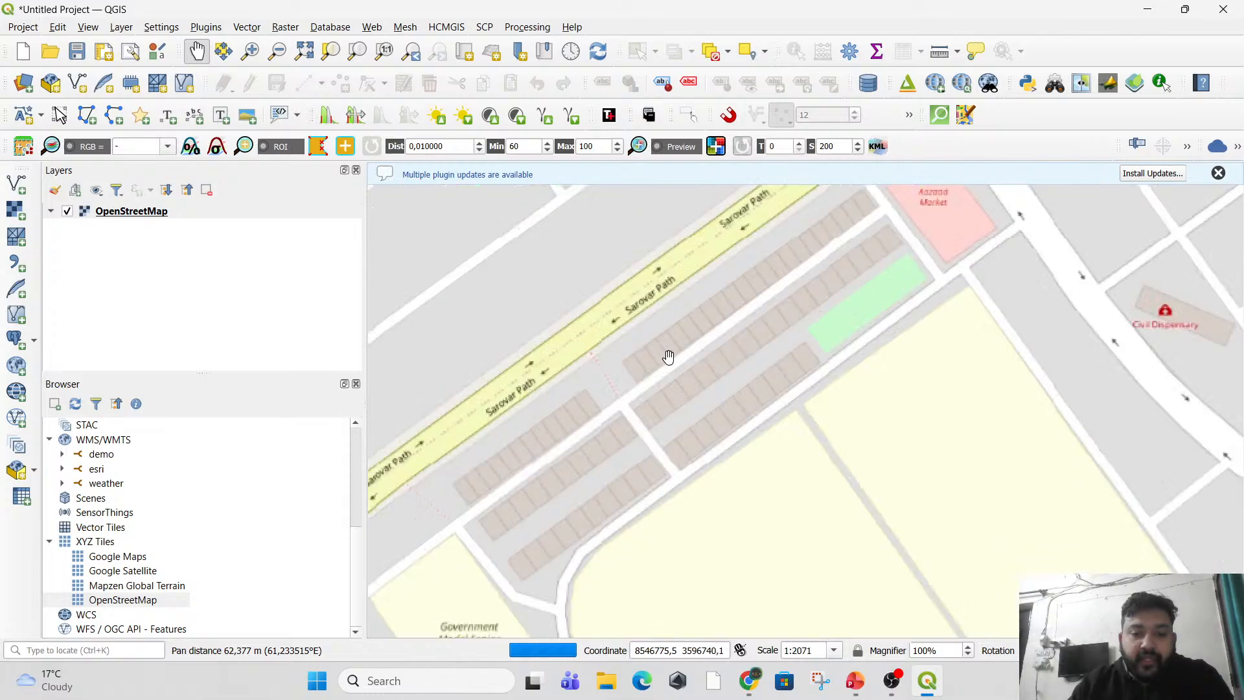
pyautogui.moveTo(722, 322); pyautogui.dragTo(538, 469)
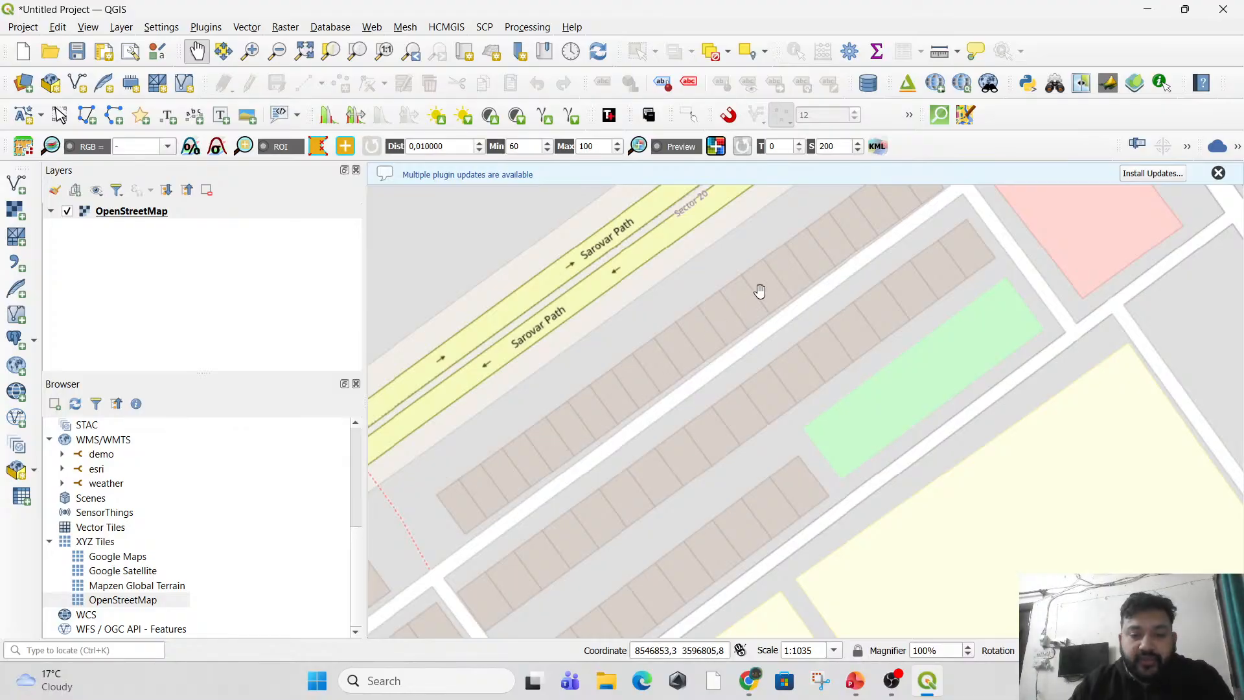
pyautogui.moveTo(847, 221); pyautogui.dragTo(863, 267)
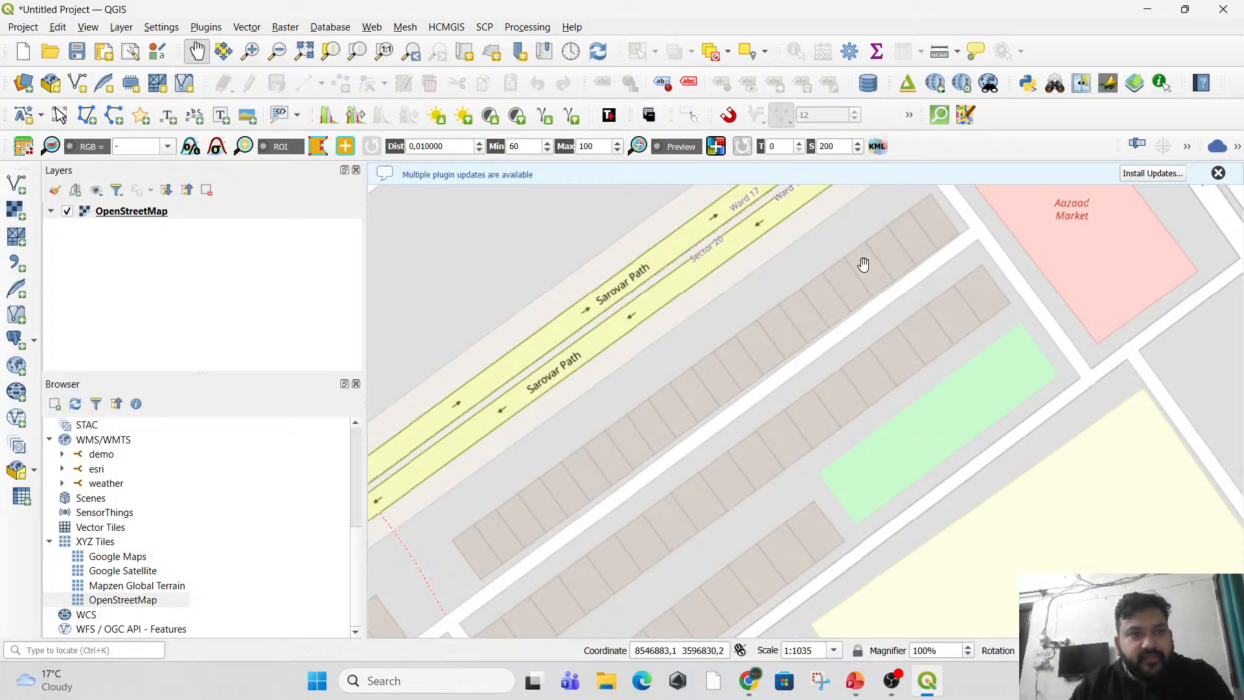
pyautogui.click(123, 29)
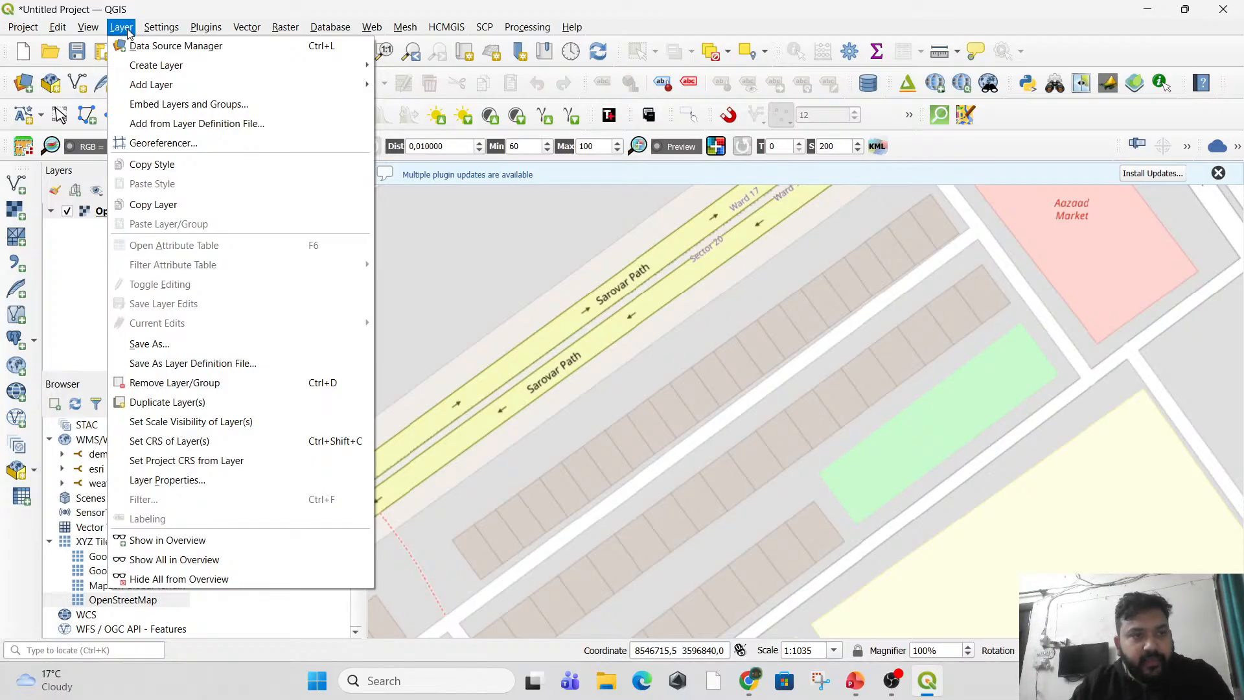
pyautogui.moveTo(146, 72)
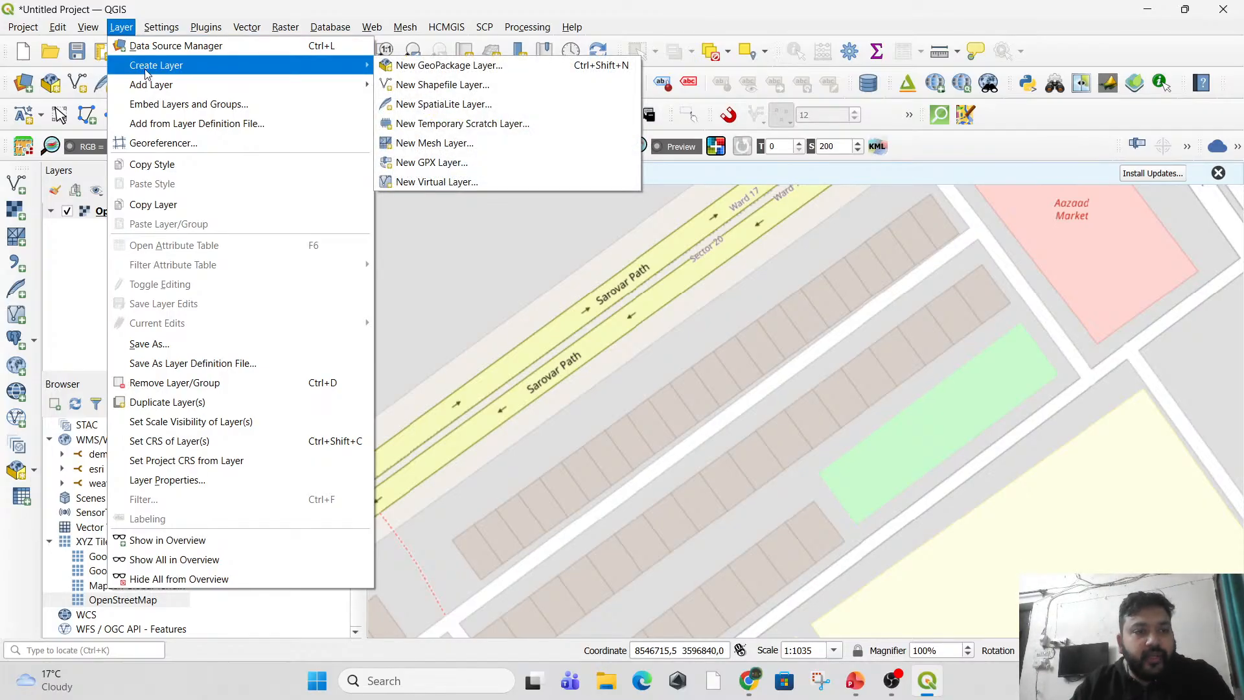
pyautogui.click(410, 86)
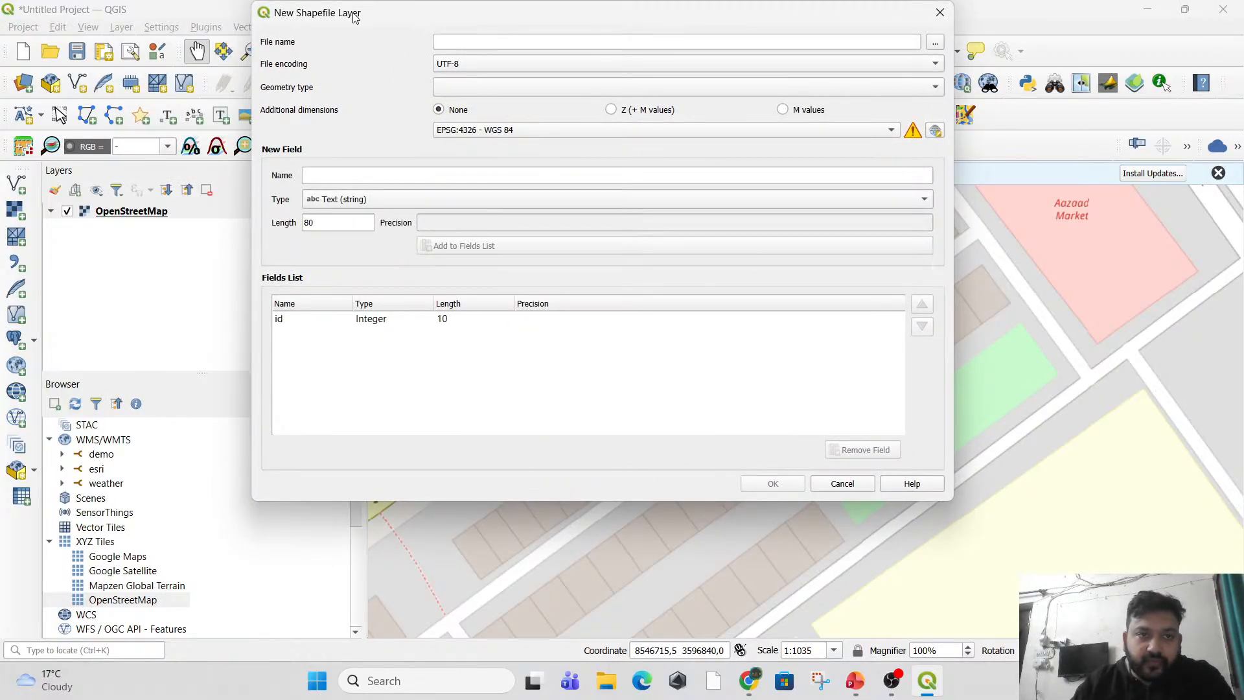
pyautogui.moveTo(355, 18); pyautogui.dragTo(359, 111)
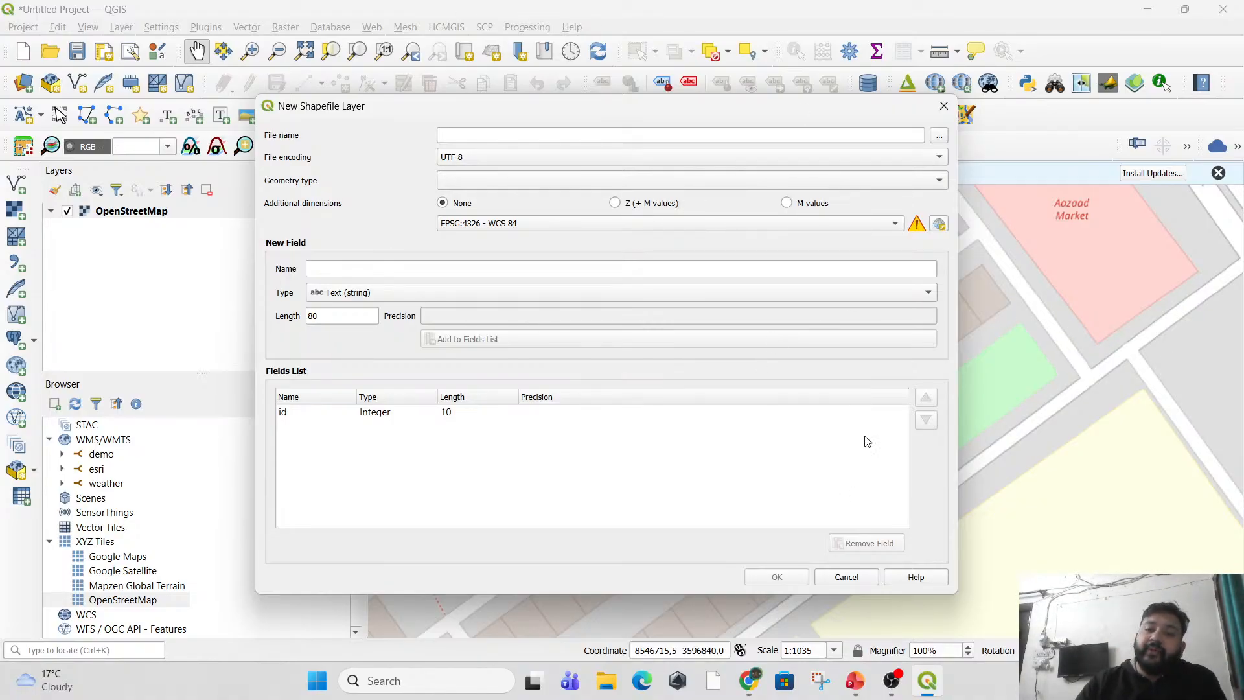
pyautogui.click(944, 106)
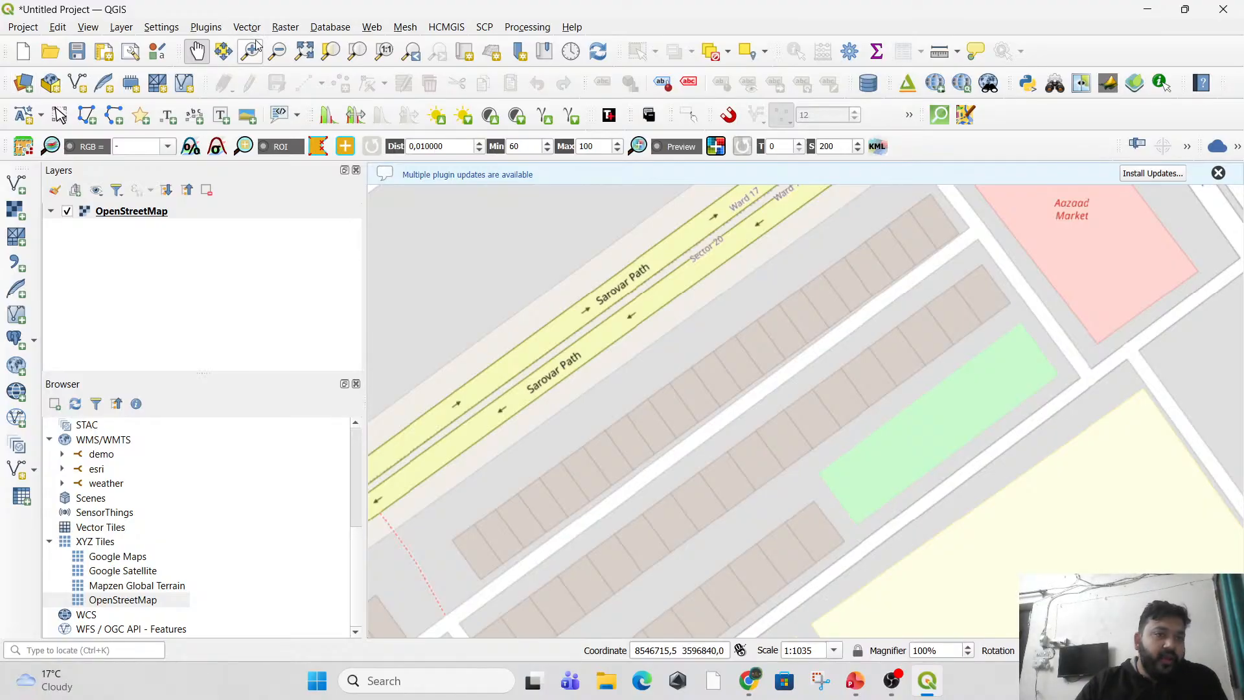
# Start a new shapefile layer and enter Point_Demo as its file name.
pyautogui.click(119, 28)
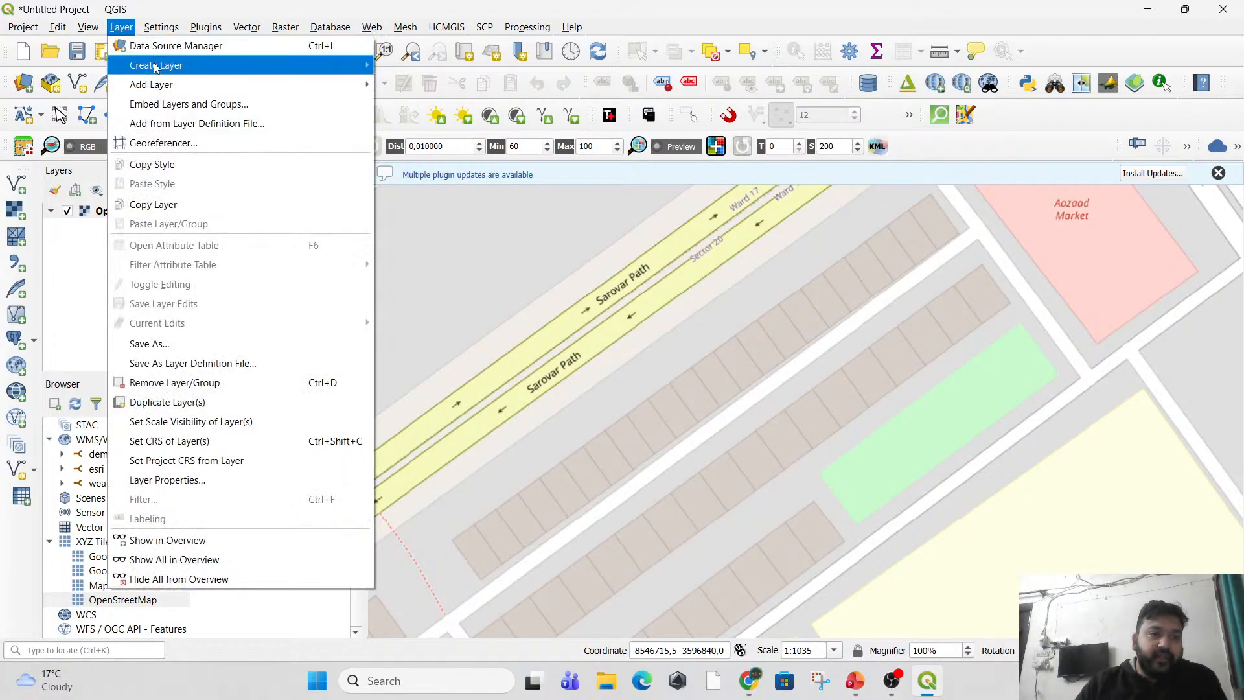
pyautogui.moveTo(280, 65)
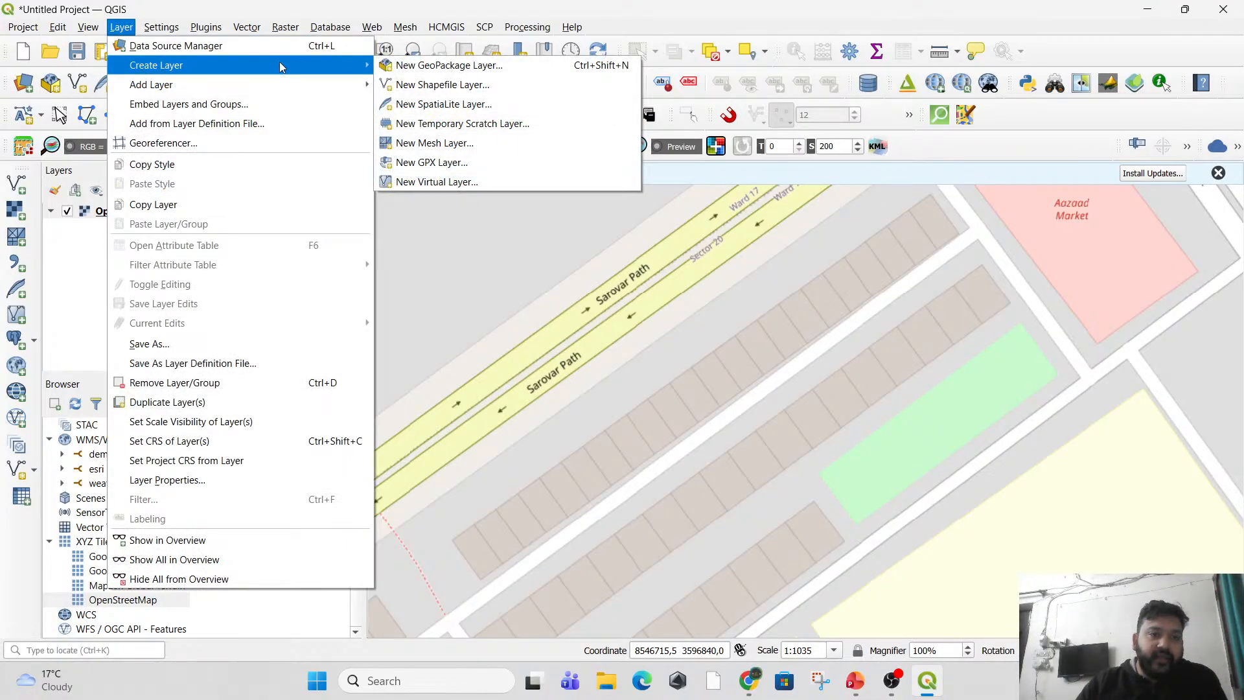
pyautogui.click(453, 86)
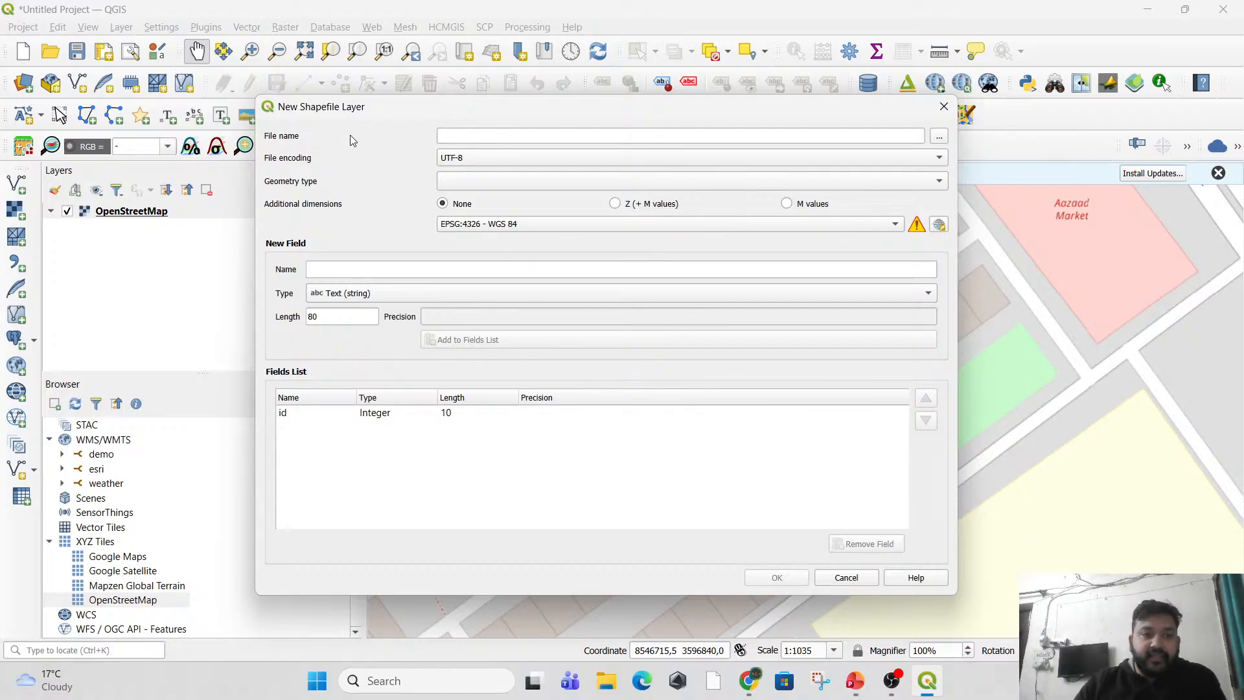
pyautogui.moveTo(458, 115); pyautogui.dragTo(488, 163)
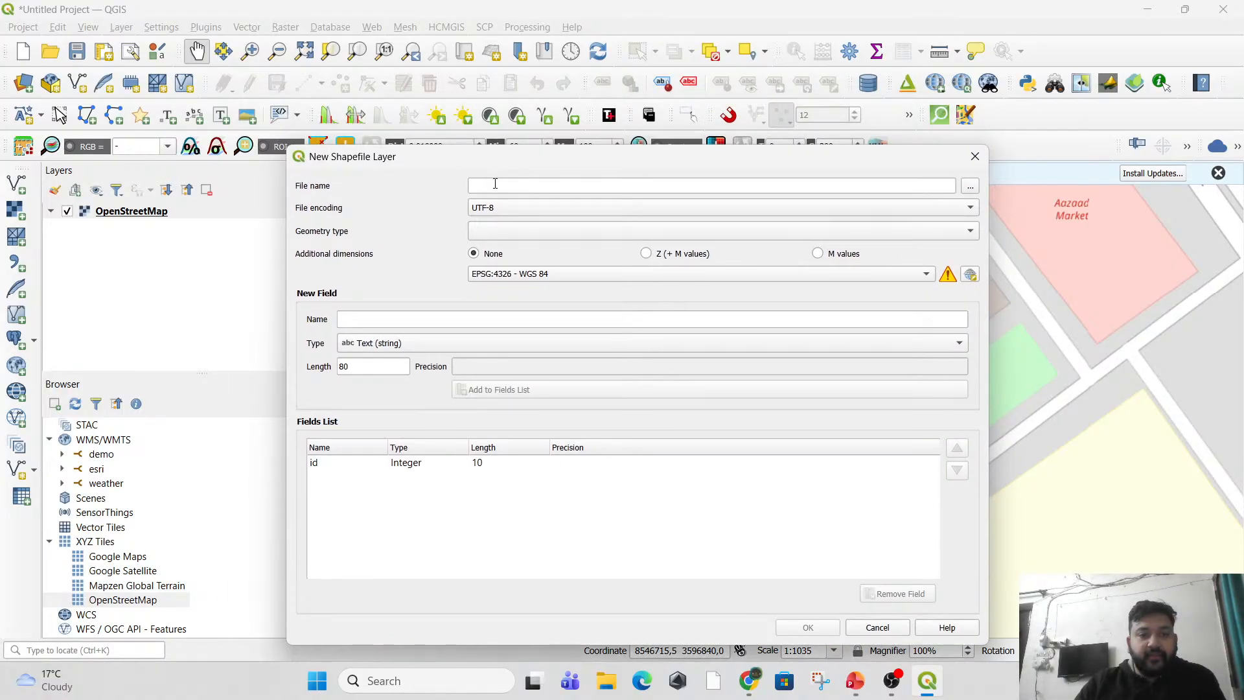
pyautogui.click(496, 188)
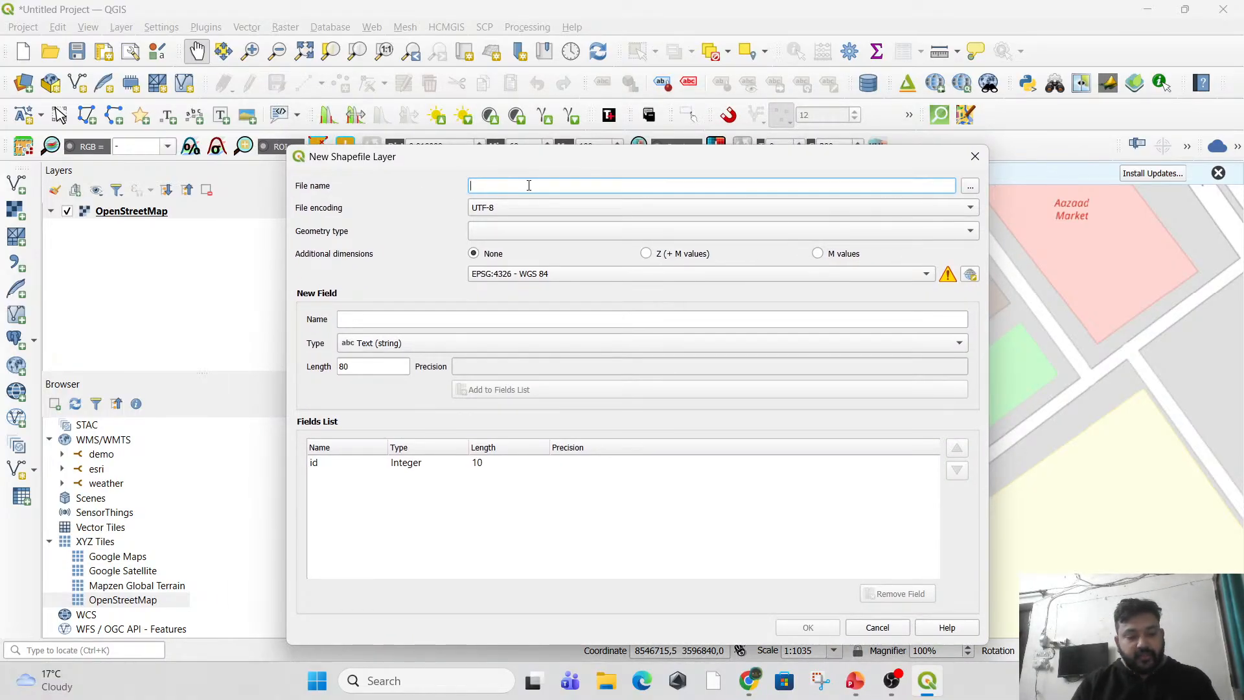
pyautogui.write('Point_Demo')
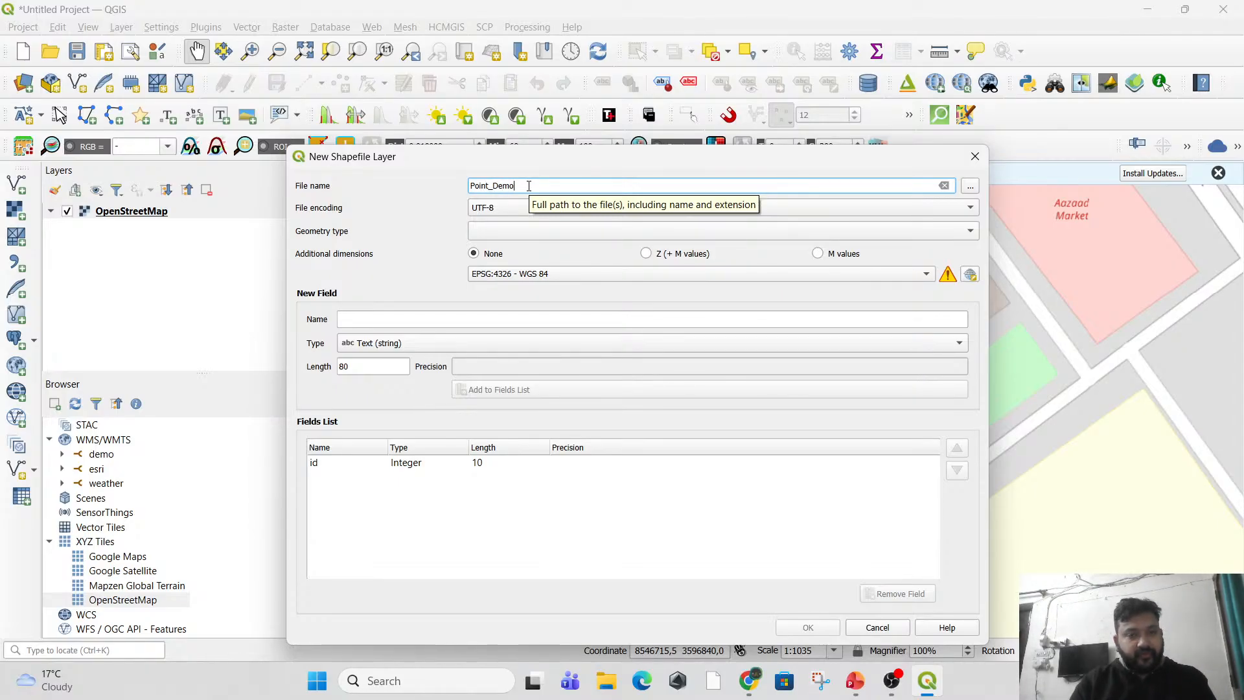
# Change the new shapefile layer's file name to House_points.
pyautogui.moveTo(525, 163); pyautogui.dragTo(494, 356)
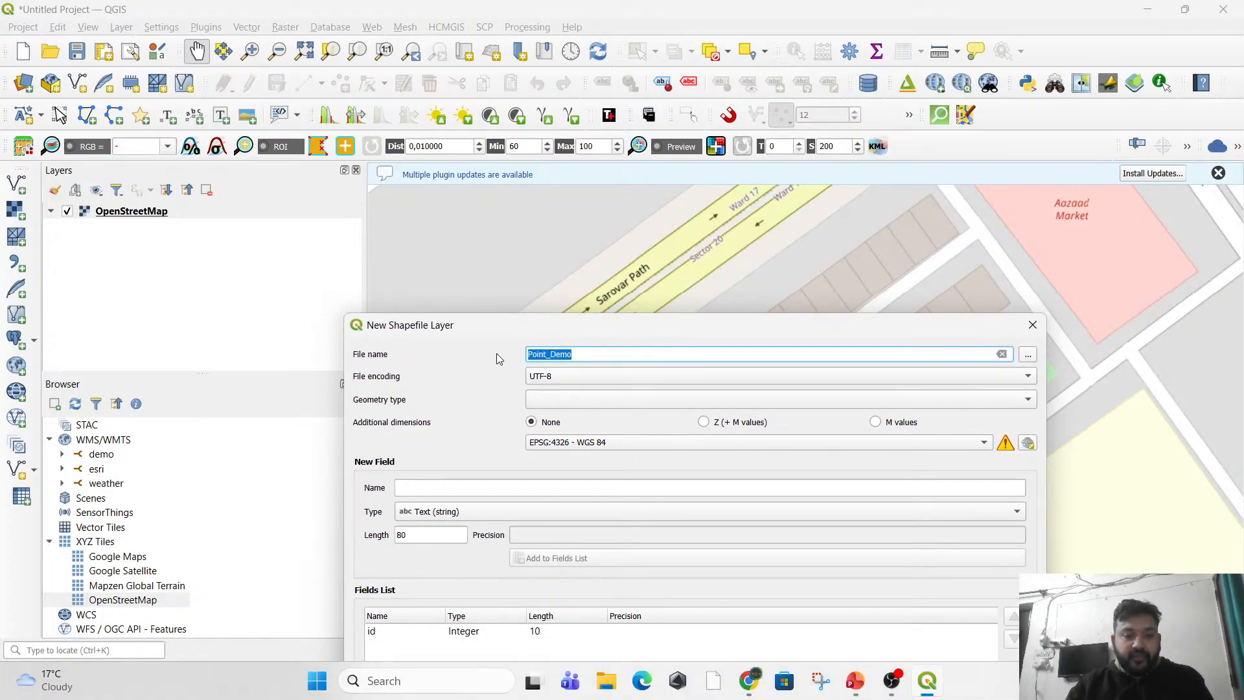
pyautogui.write('Hoi')
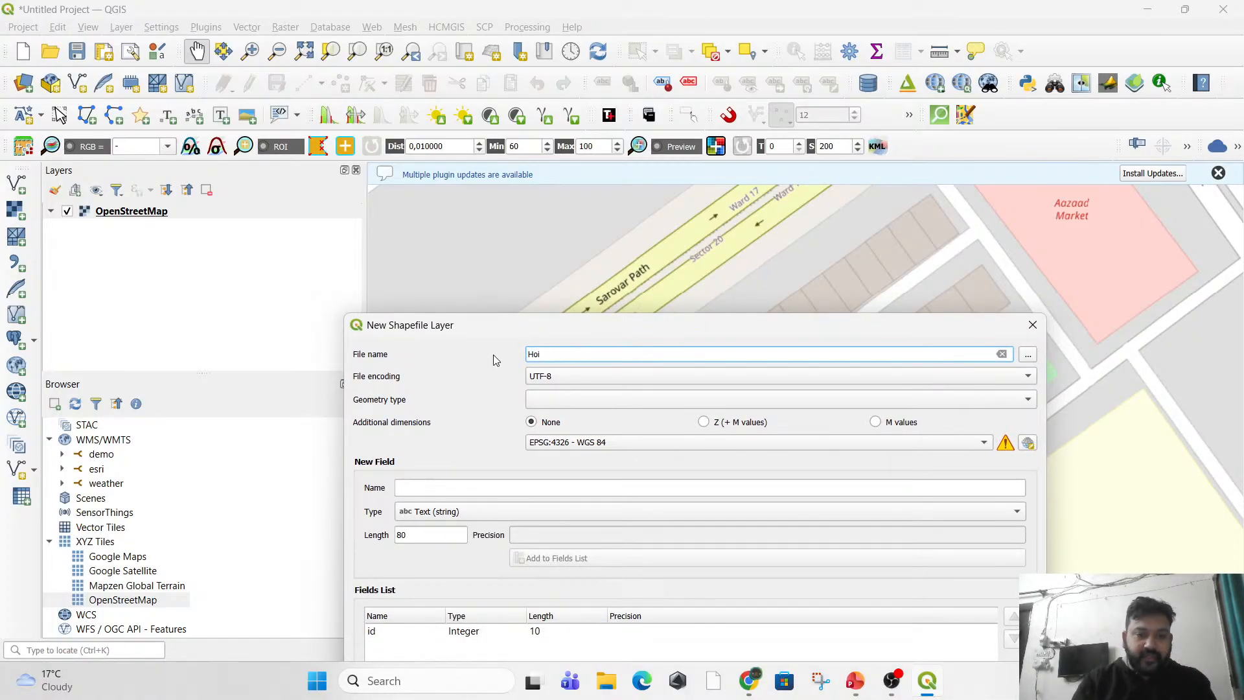
pyautogui.write('=use')
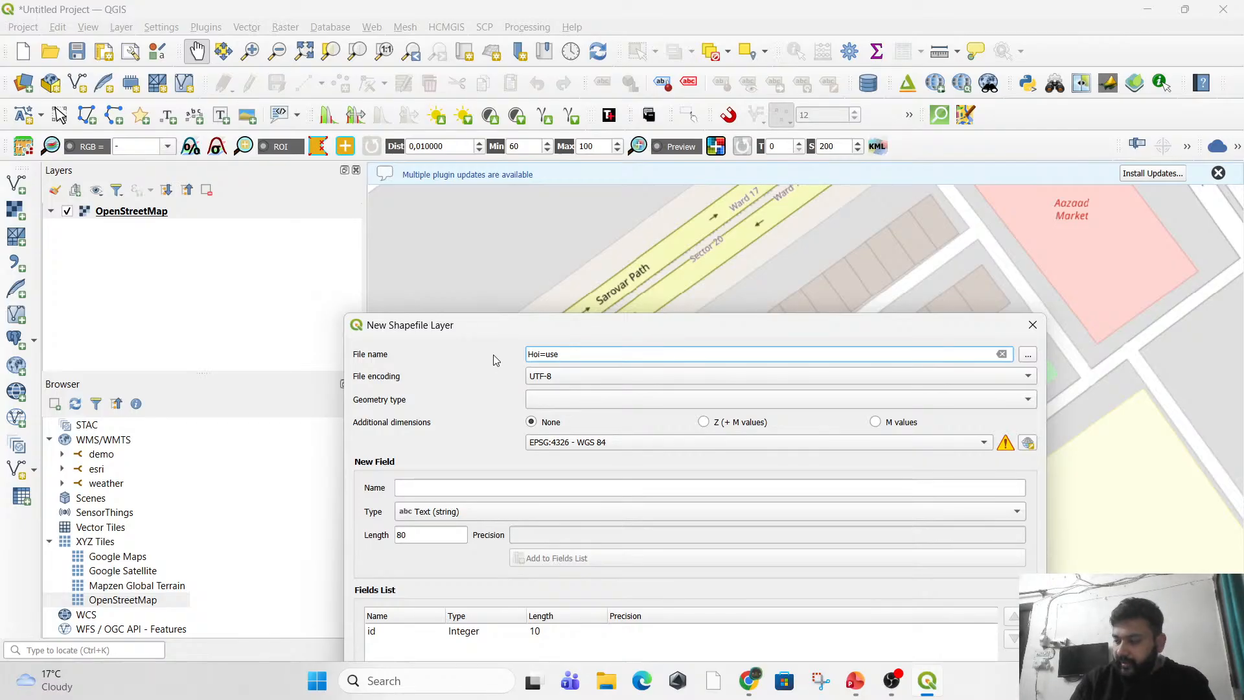
pyautogui.write('_po')
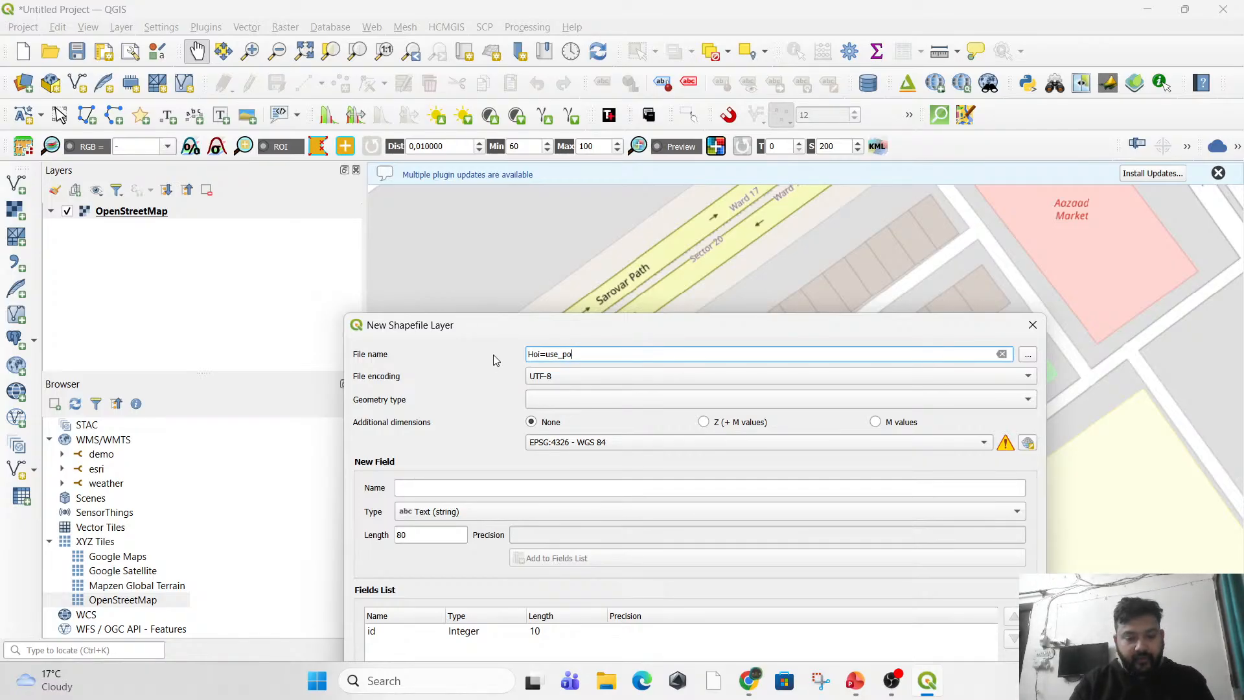
pyautogui.write('ints')
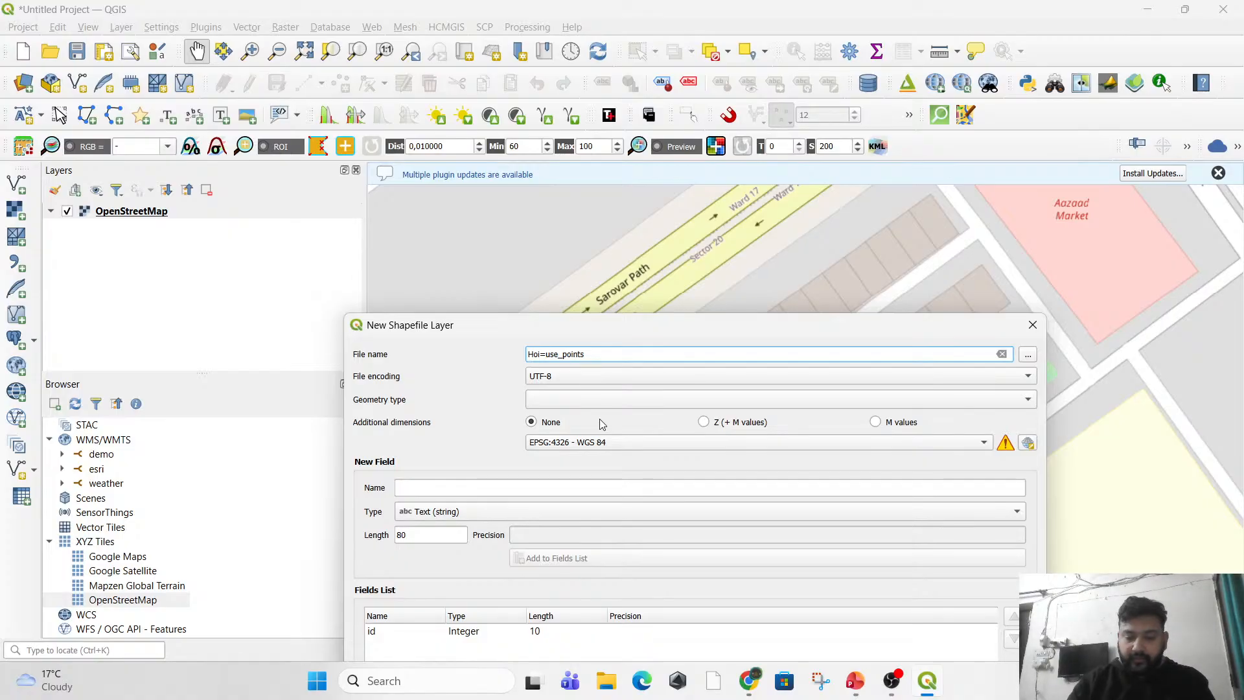
pyautogui.press('BackSpace')
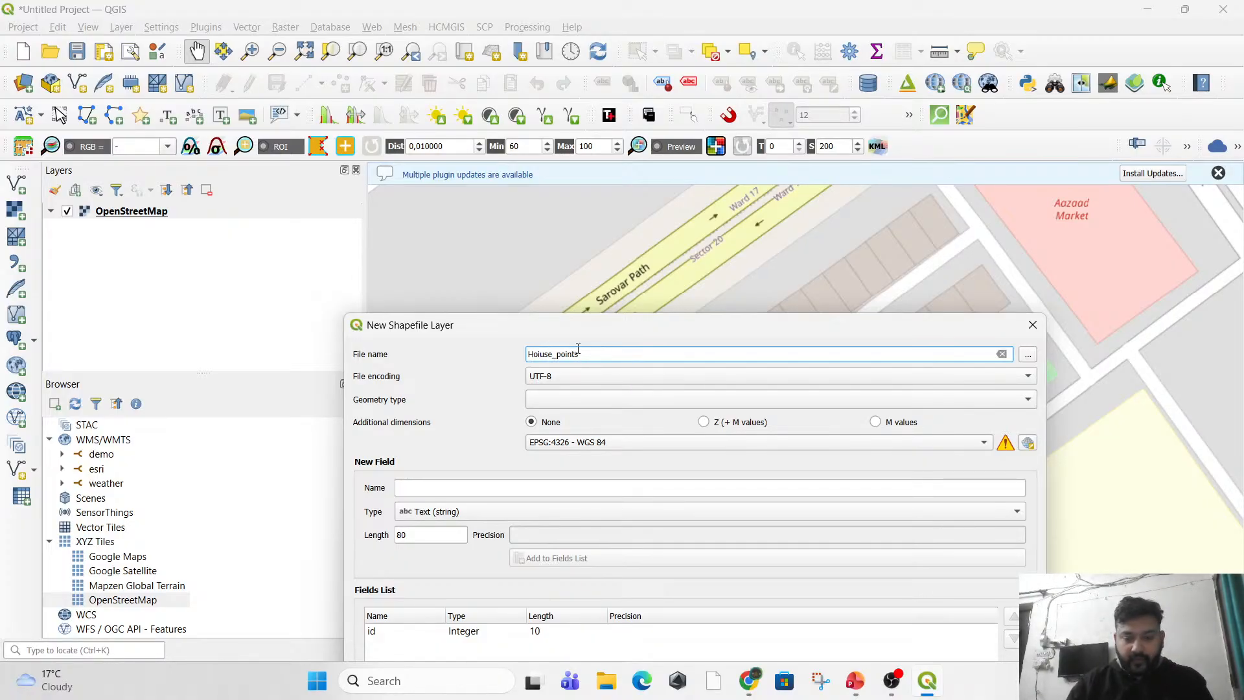
pyautogui.press('BackSpace')
pyautogui.moveTo(602, 332); pyautogui.dragTo(508, 170)
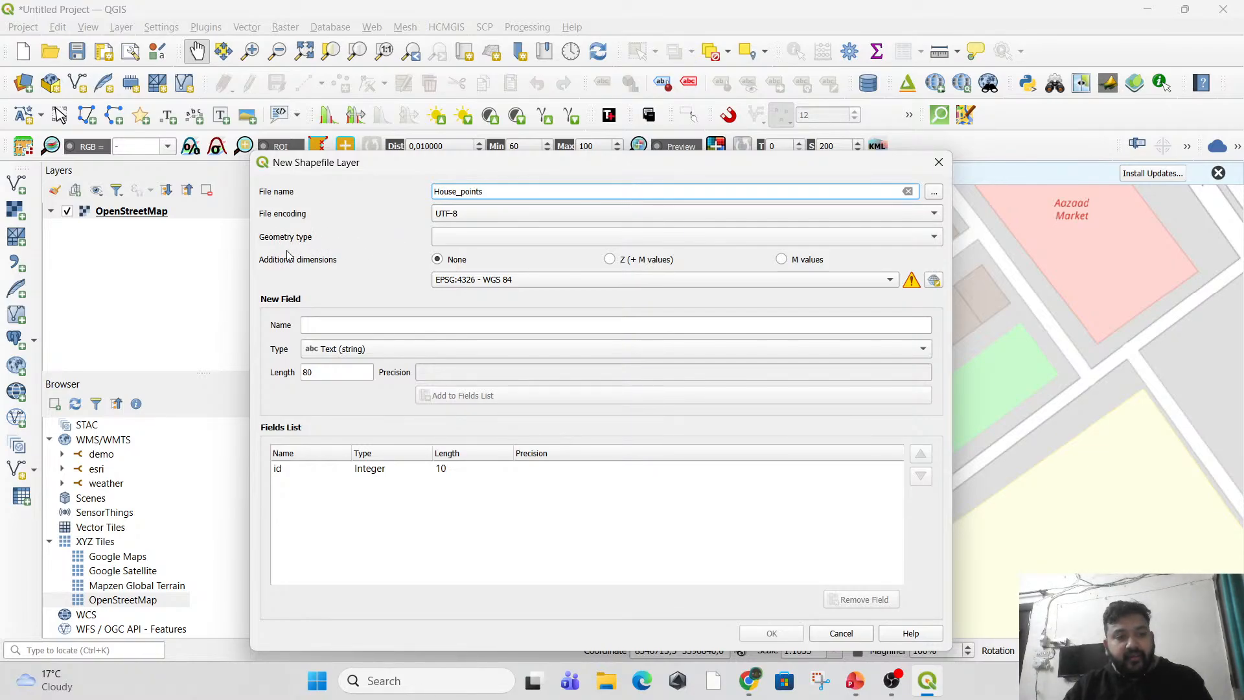
# Set the new shapefile layer's geometry type to Point.
pyautogui.click(461, 238)
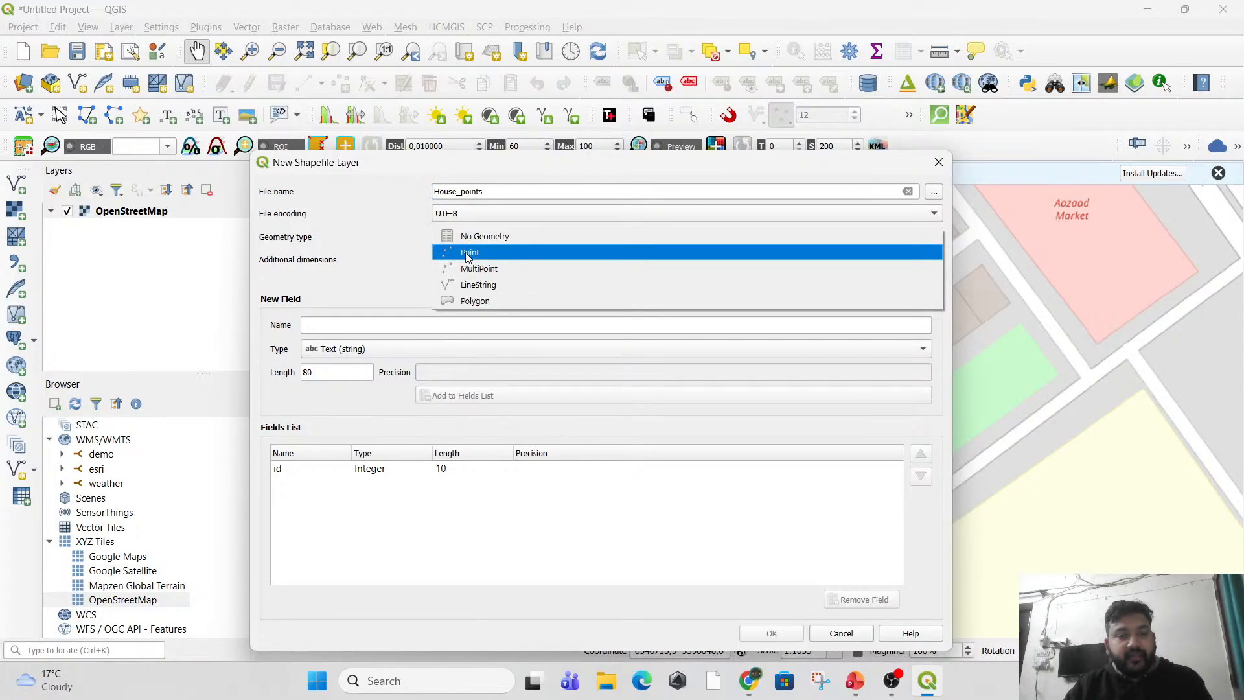
pyautogui.click(468, 252)
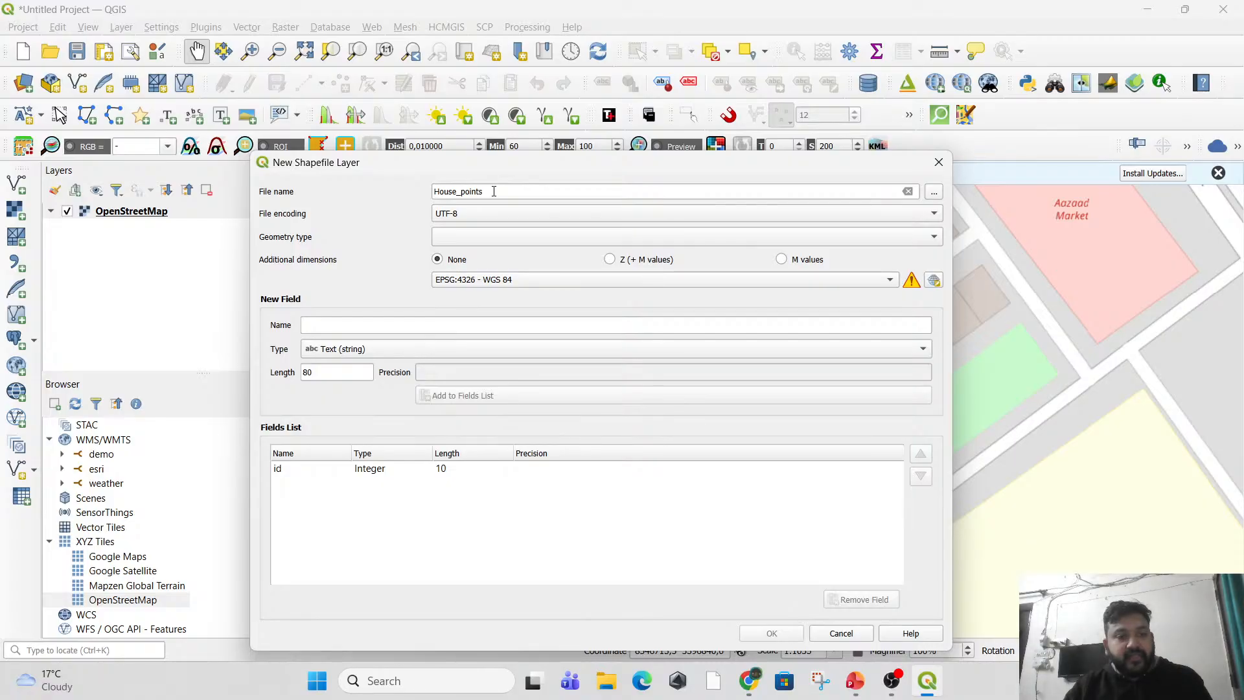
pyautogui.click(445, 238)
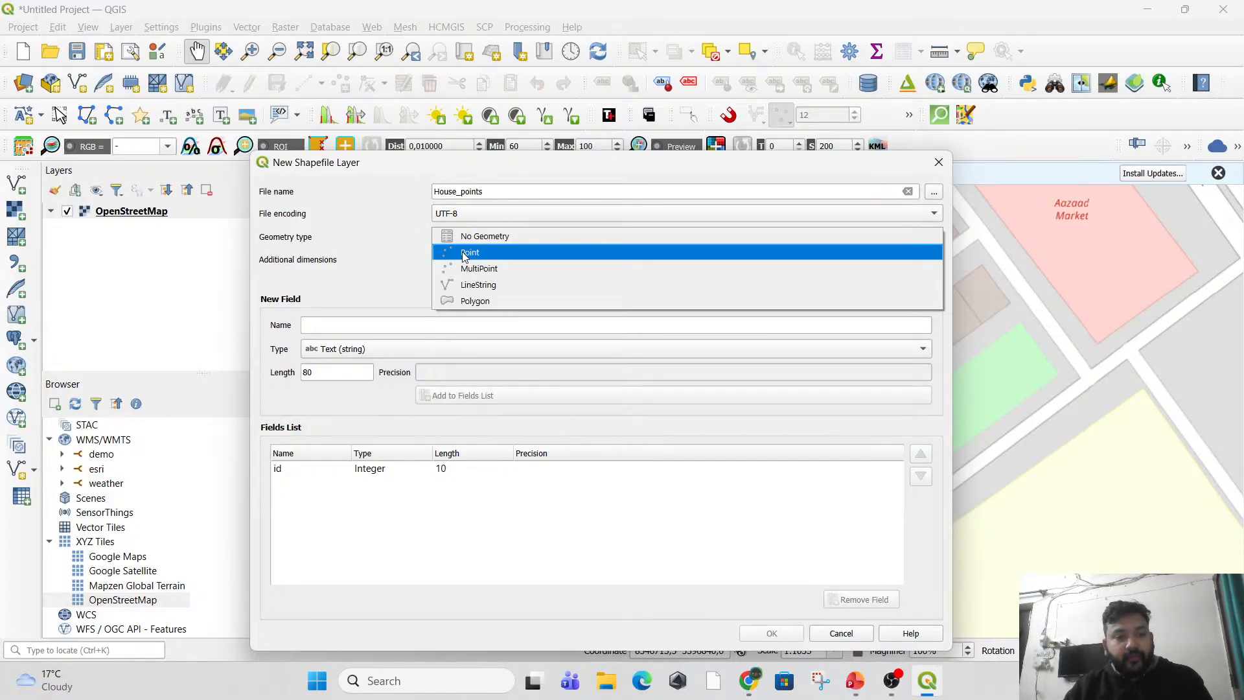
pyautogui.click(464, 253)
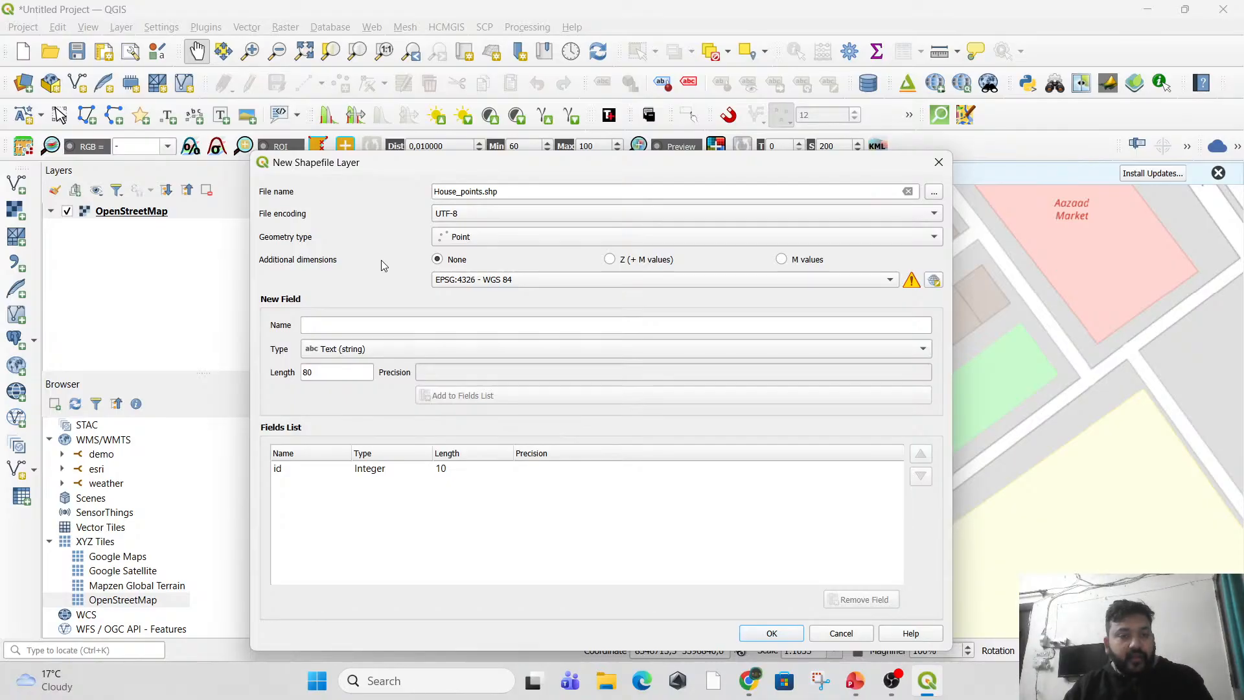
# Review the coordinate reference systems available for the new shapefile layer and keep EPSG:4326 - WGS 84.
pyautogui.moveTo(434, 169); pyautogui.dragTo(422, 132)
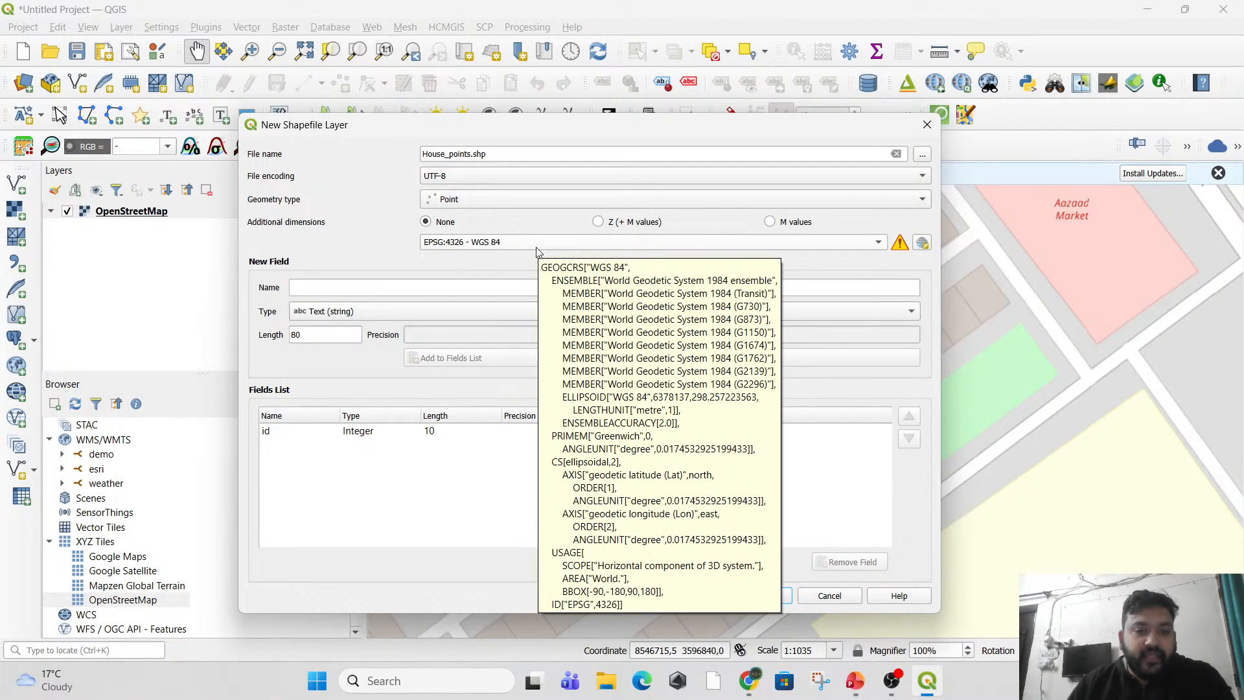
pyautogui.click(500, 244)
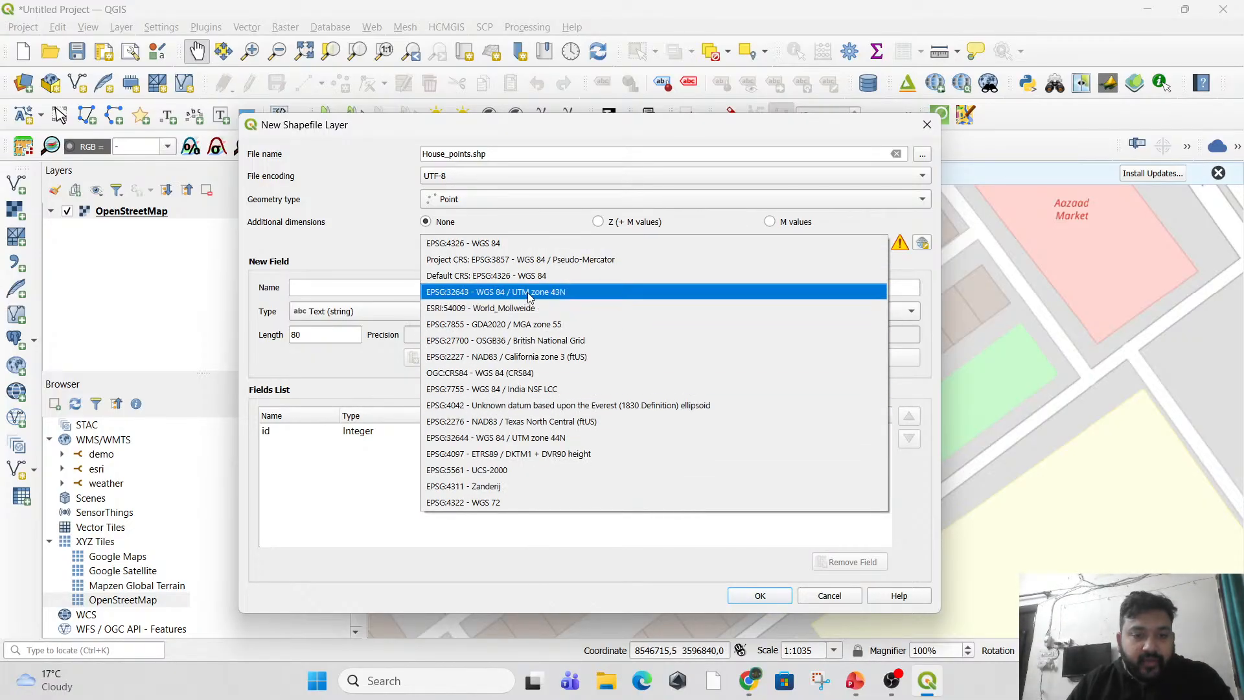
pyautogui.click(380, 248)
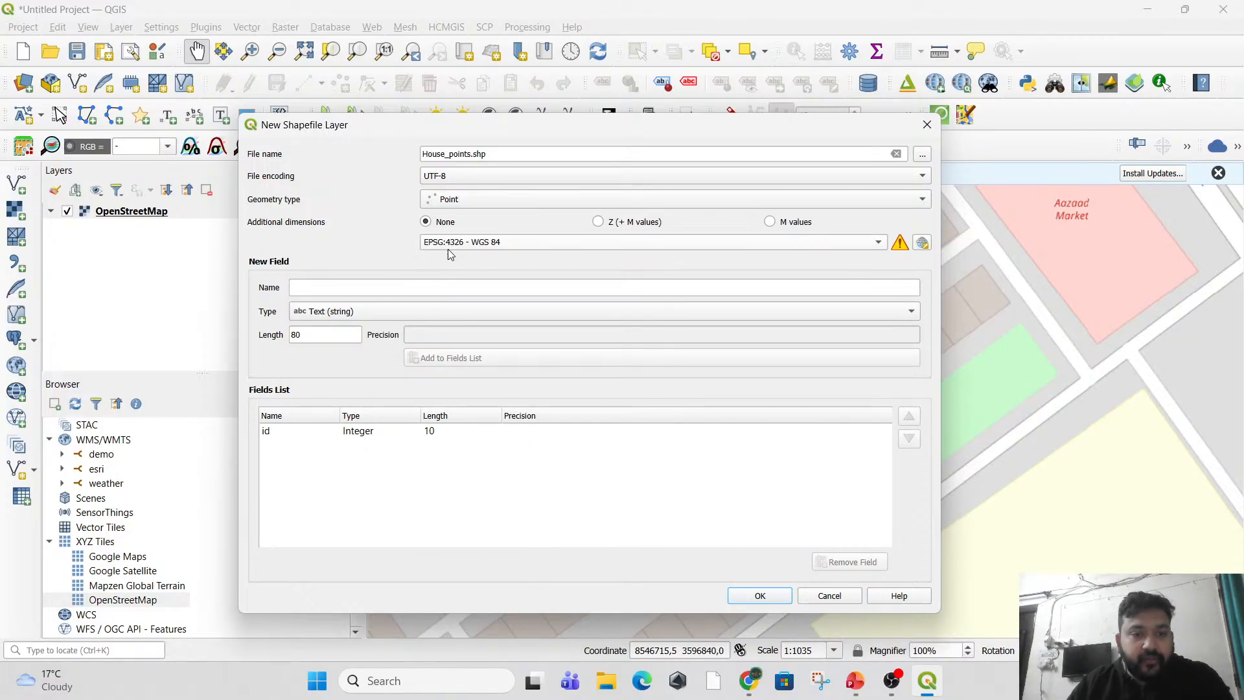
pyautogui.moveTo(536, 251)
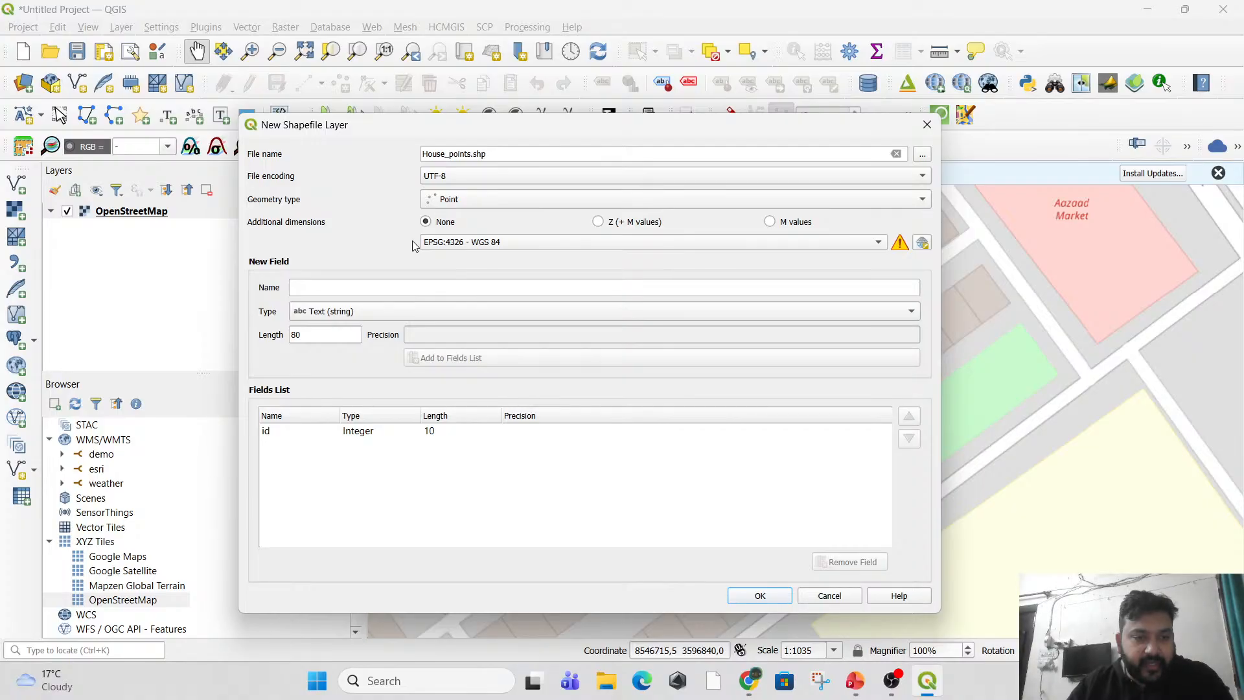
# Add a 32-bit integer field named House No to the fields list and create the House_points shapefile layer.
pyautogui.click(330, 294)
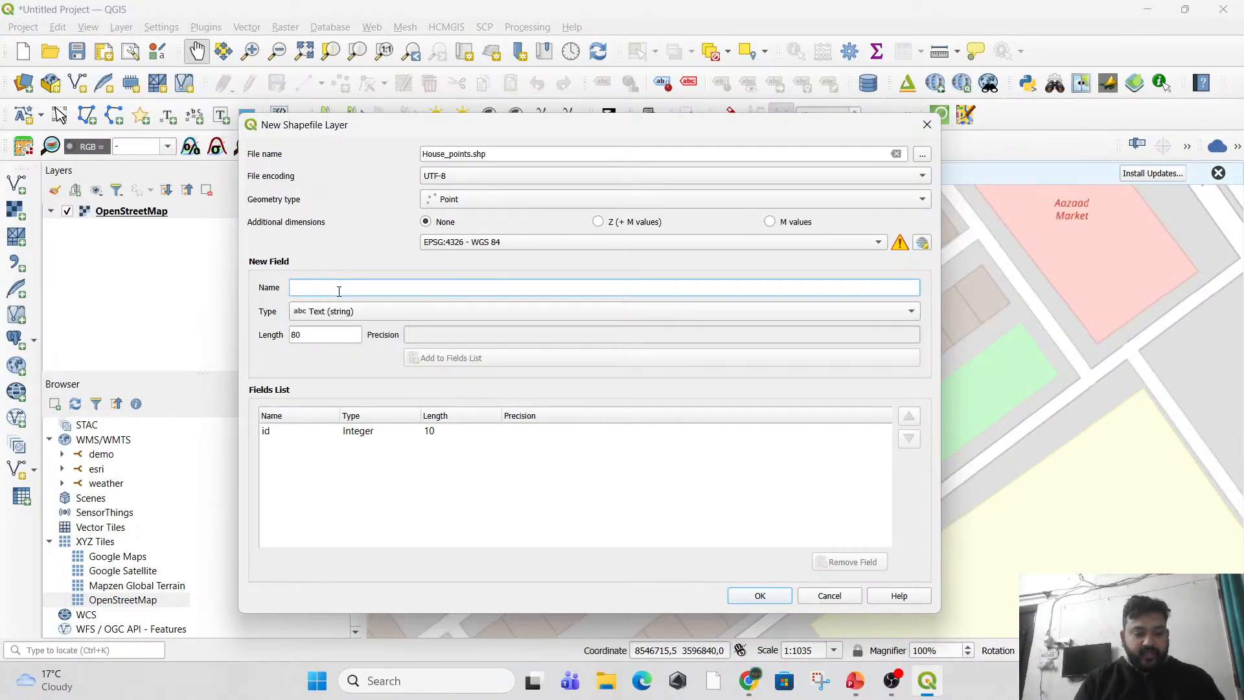
pyautogui.write('House ')
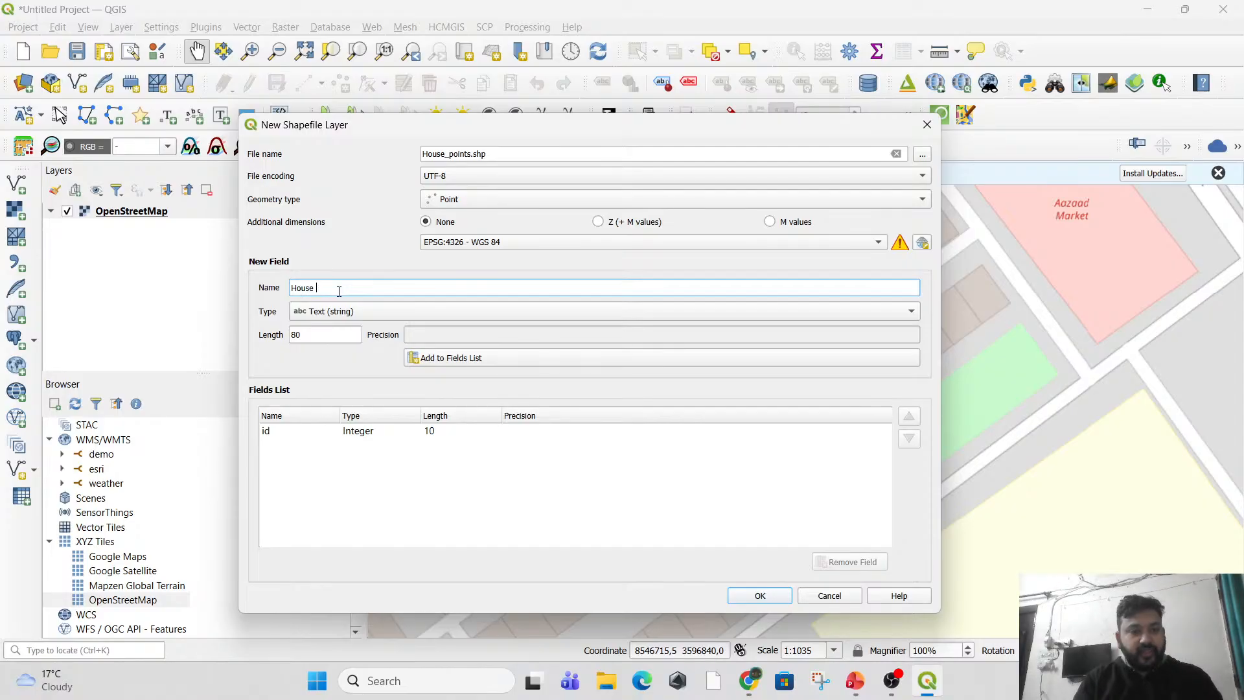
pyautogui.write('No')
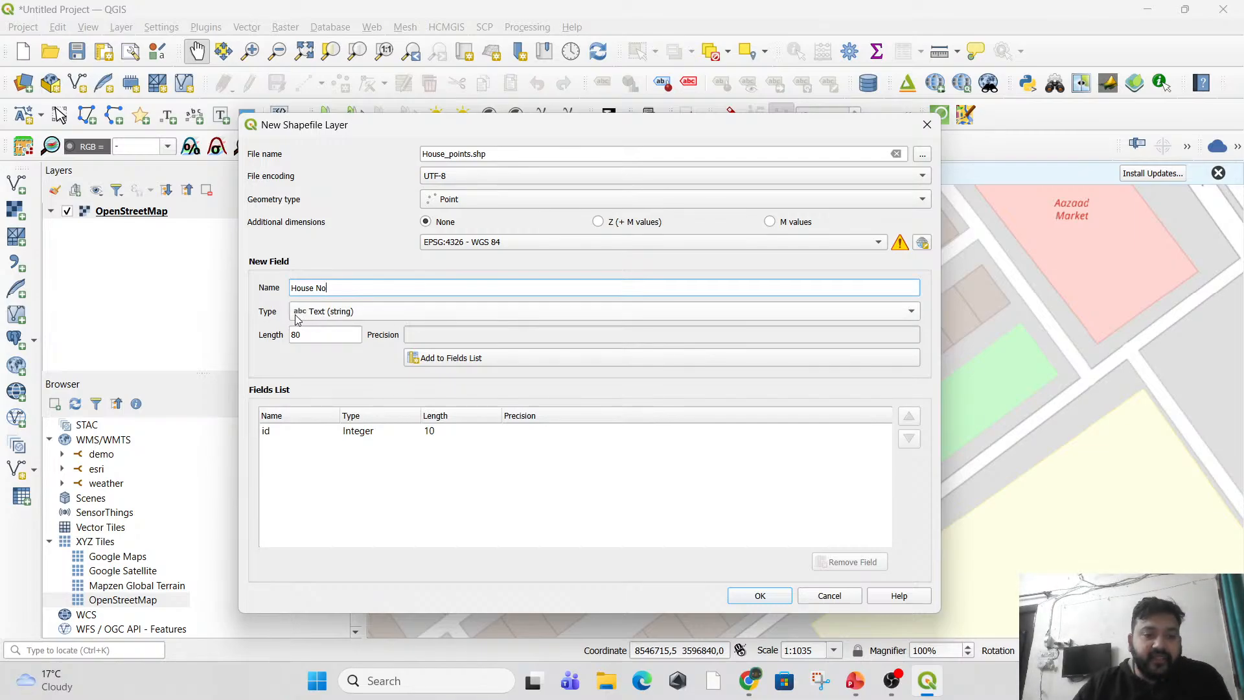
pyautogui.click(347, 315)
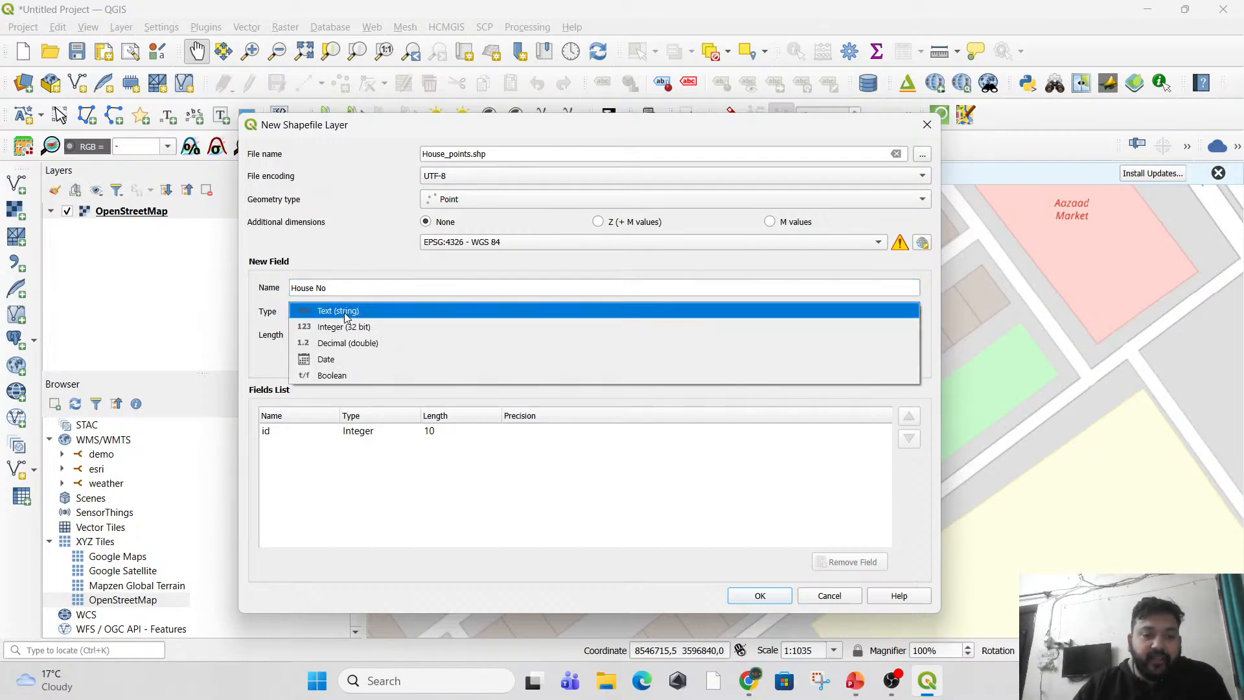
pyautogui.click(353, 328)
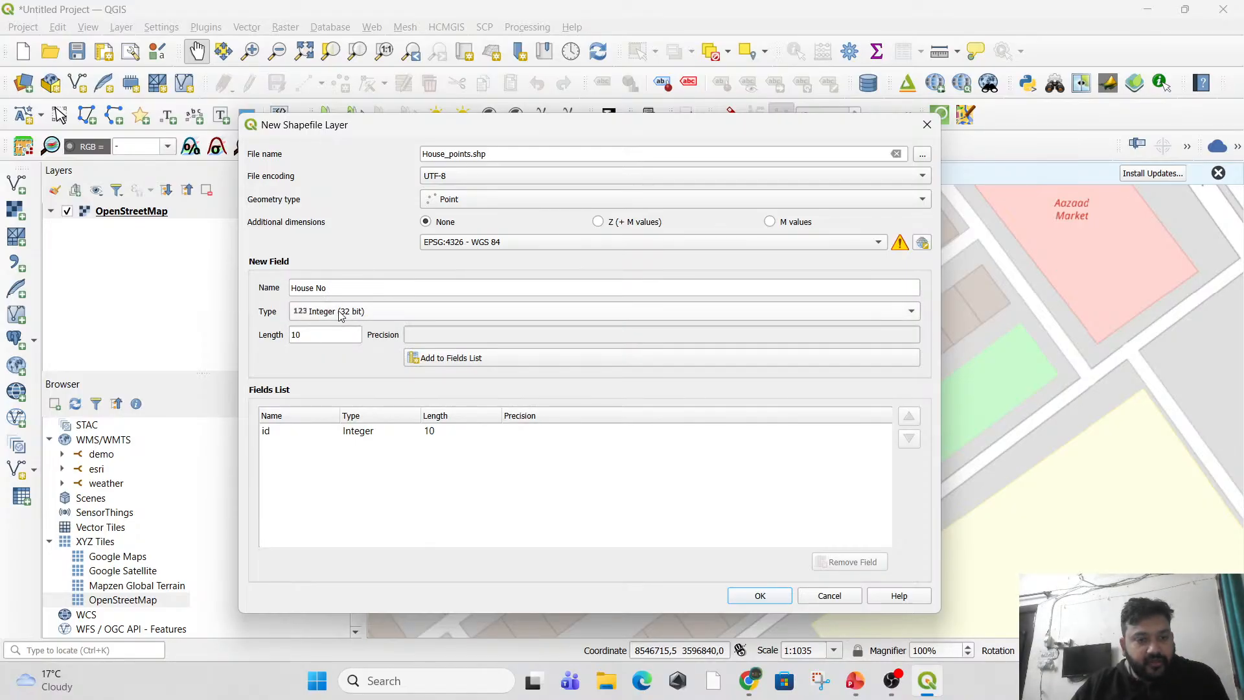
pyautogui.click(443, 359)
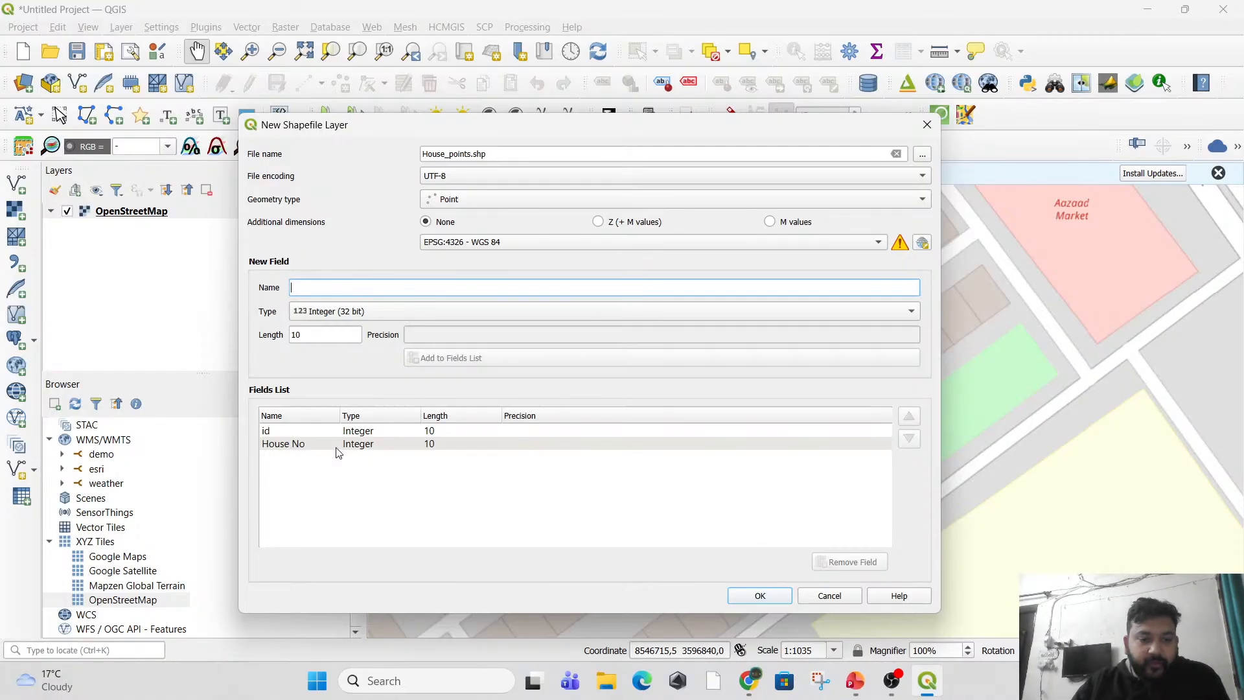
pyautogui.click(763, 594)
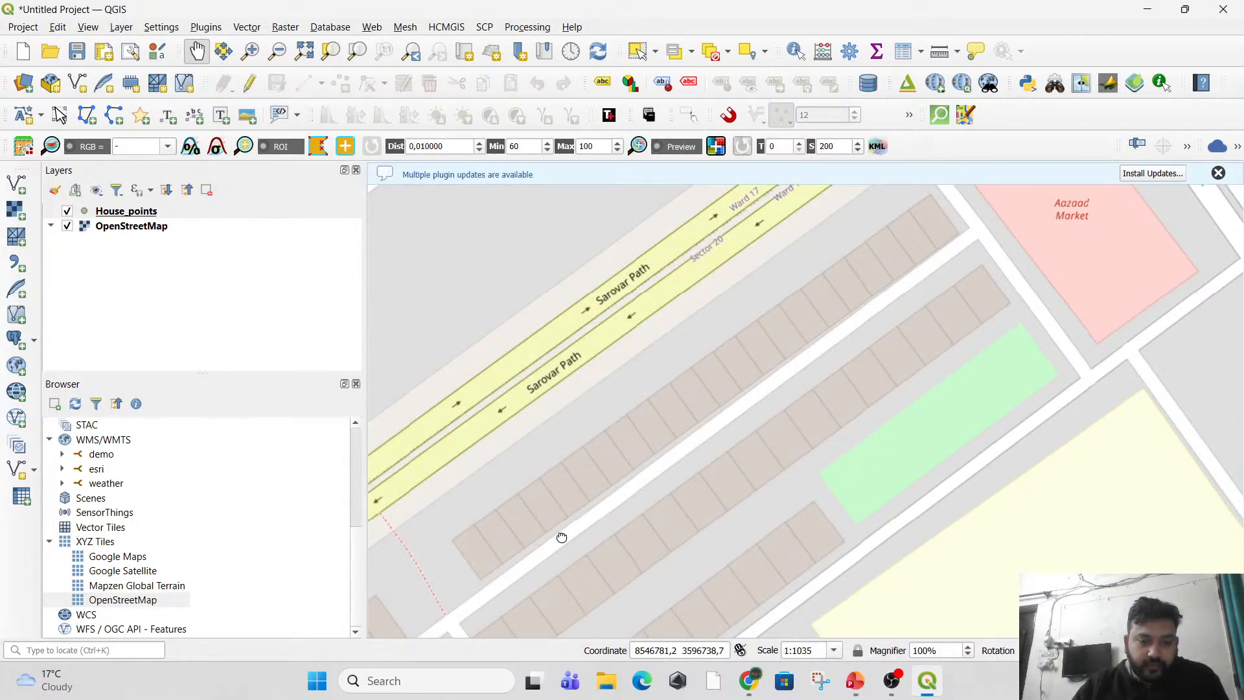
# Turn on editing for the House_points layer and activate the Add Point Feature tool.
pyautogui.moveTo(562, 537); pyautogui.dragTo(602, 435)
pyautogui.scroll(1, 527, 471)
pyautogui.scroll(-1, 657, 453)
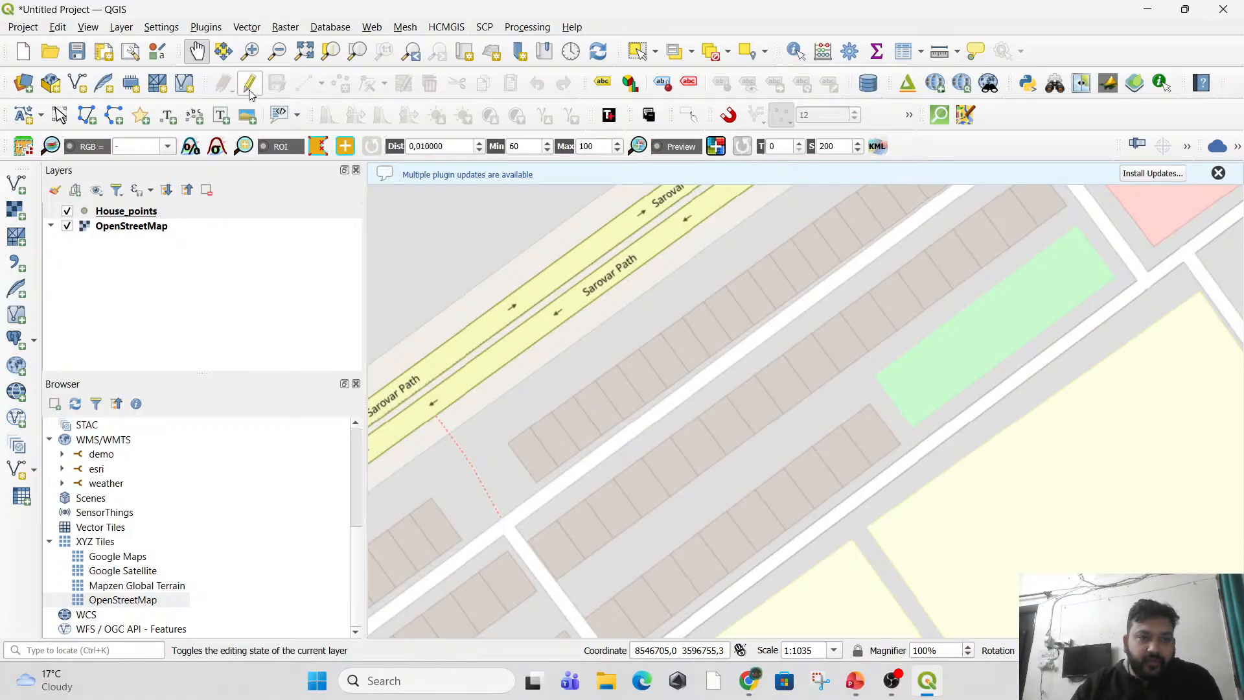
pyautogui.click(138, 227)
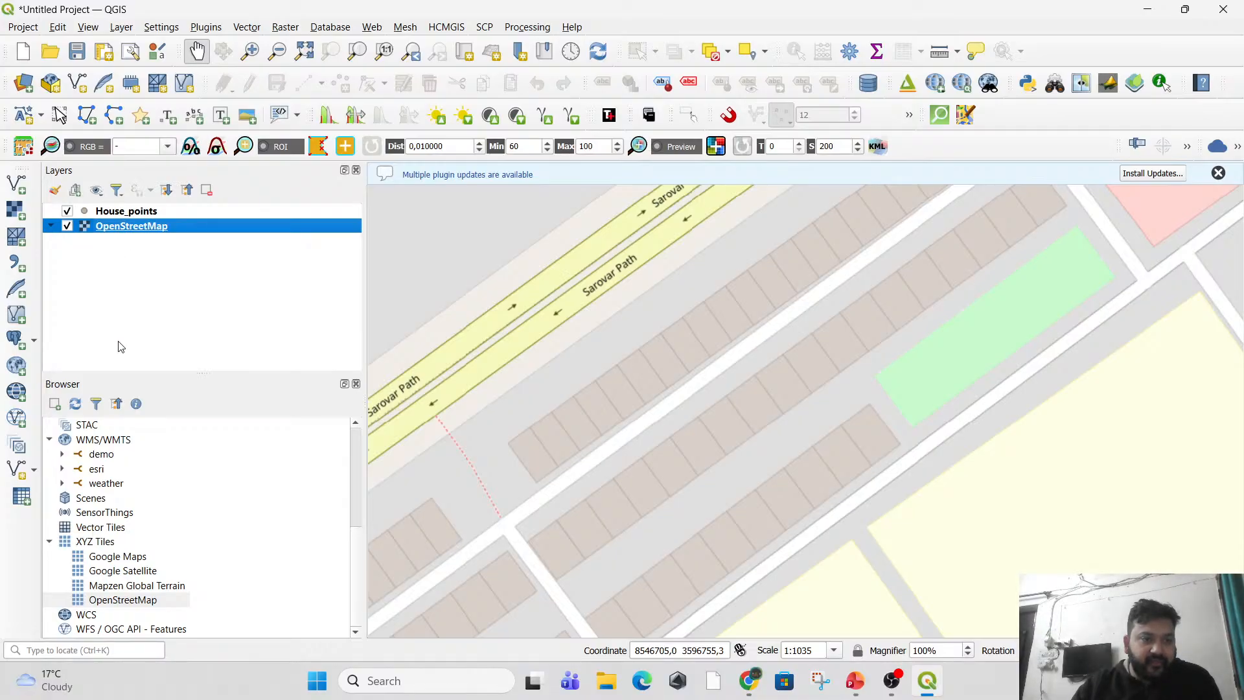
pyautogui.click(136, 214)
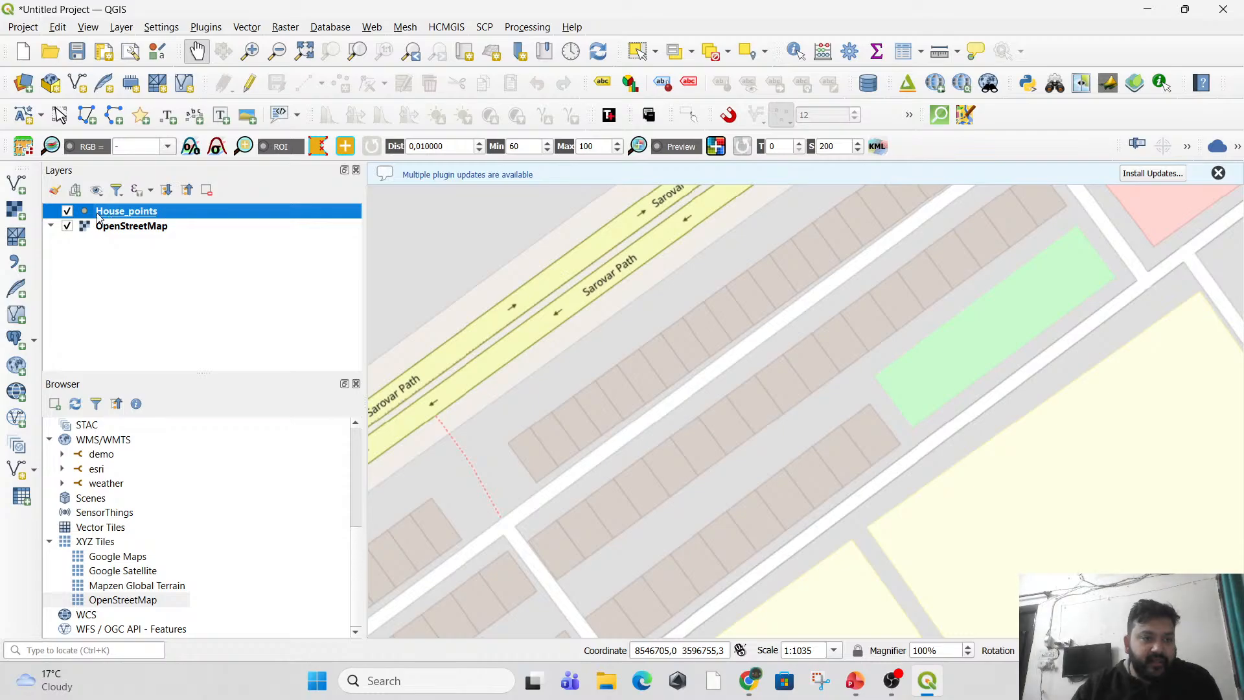
pyautogui.click(256, 86)
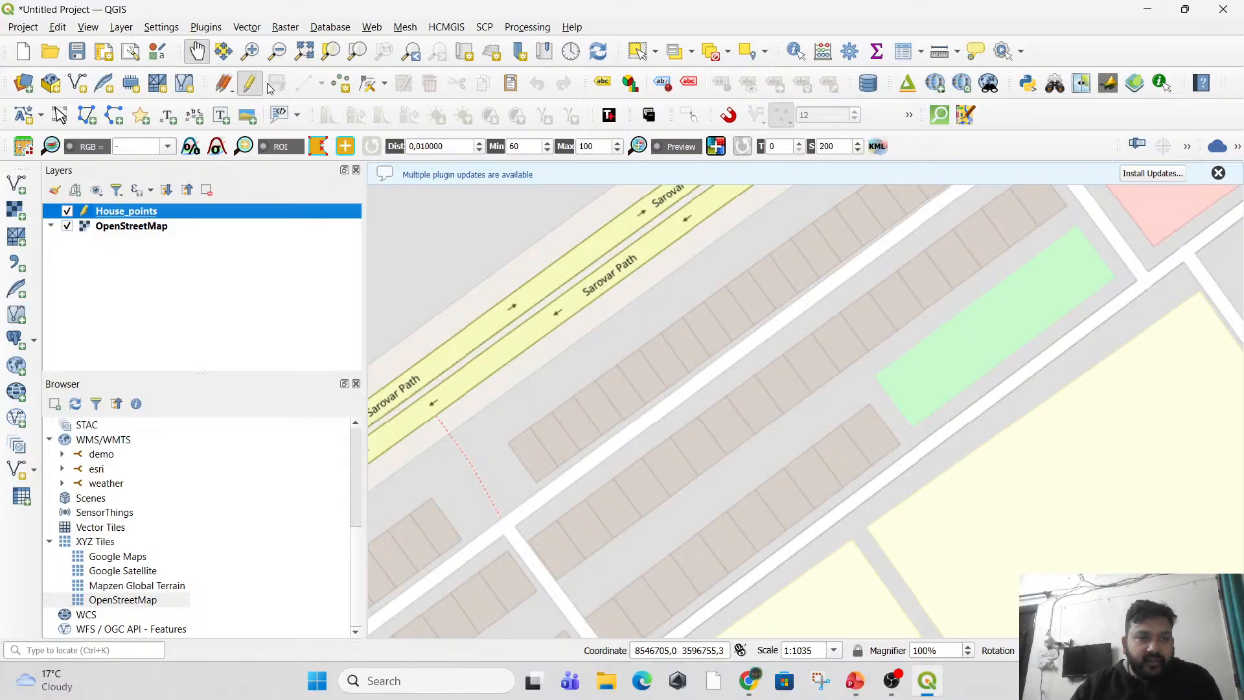
pyautogui.click(345, 80)
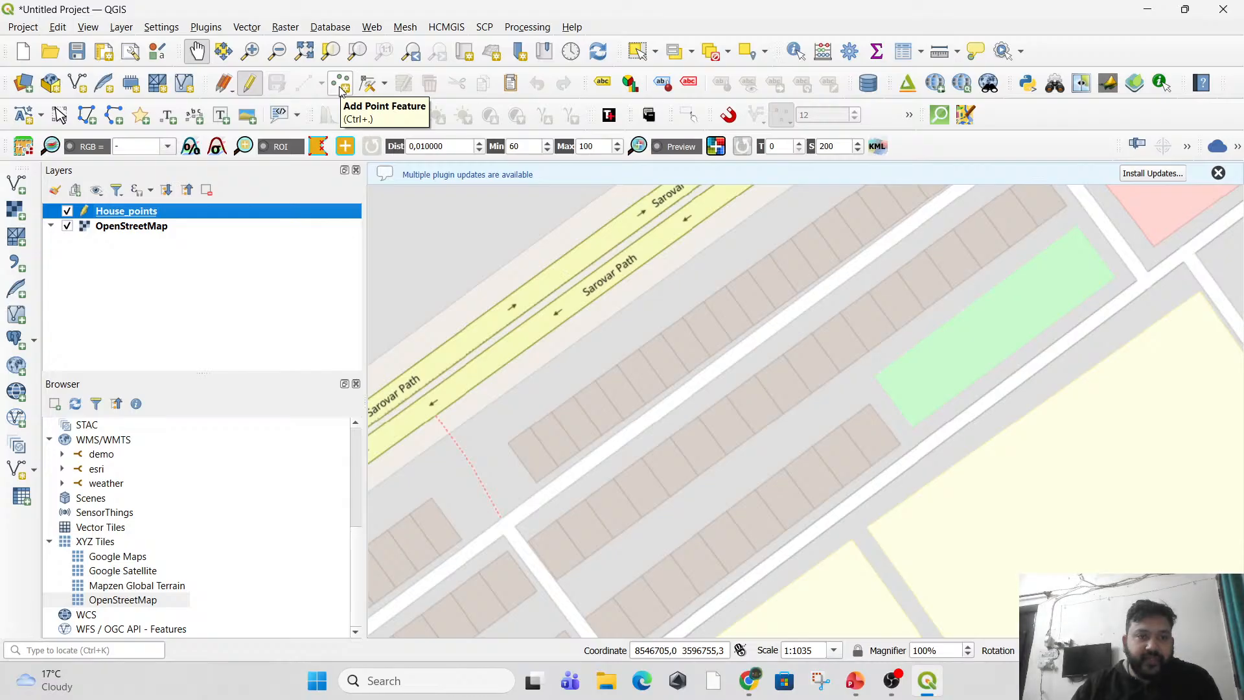
pyautogui.click(249, 85)
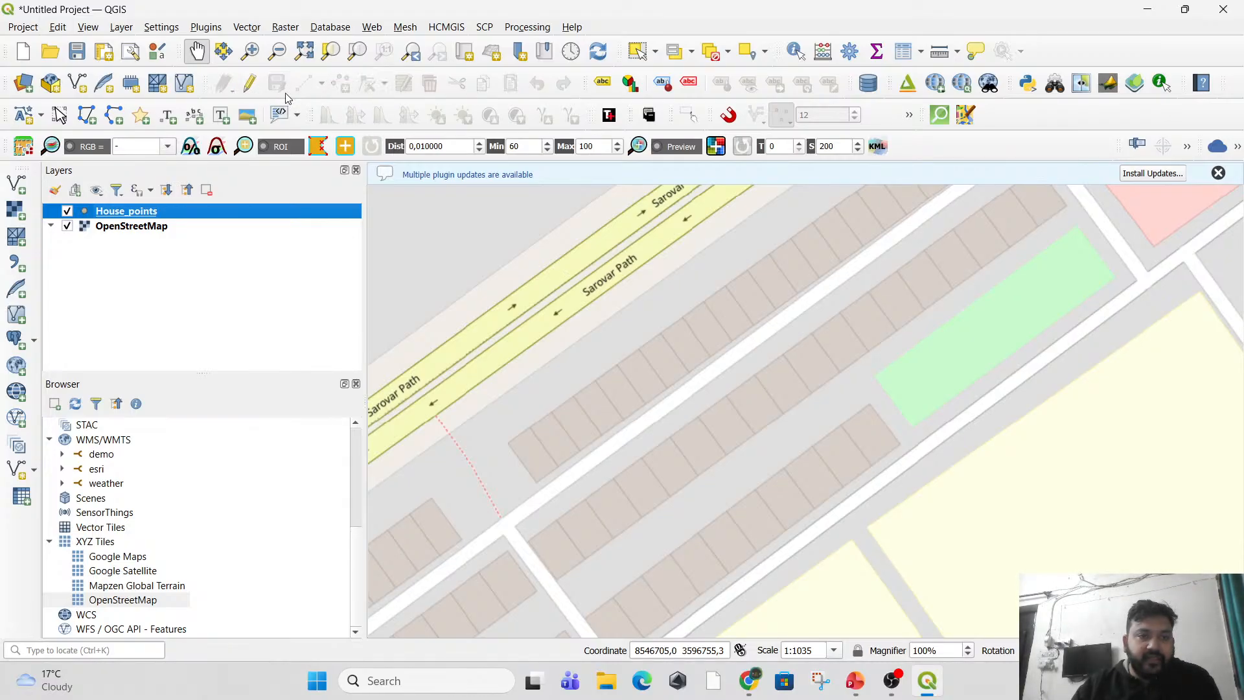
pyautogui.click(250, 86)
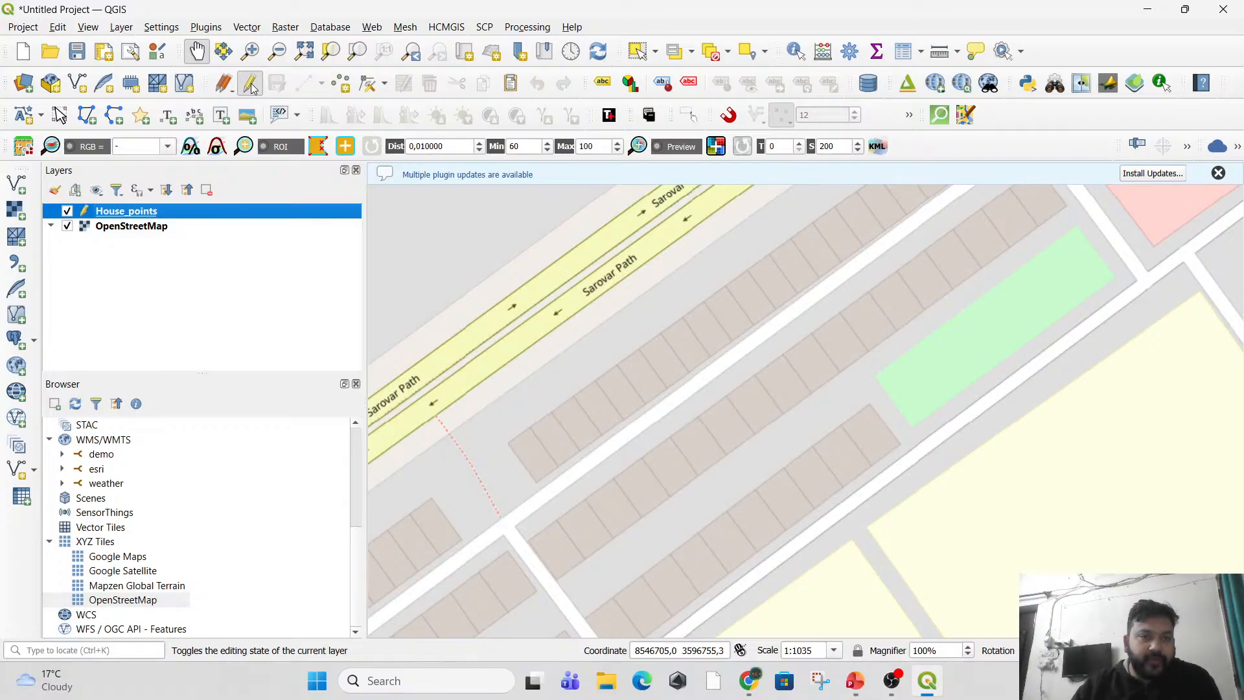
pyautogui.click(342, 84)
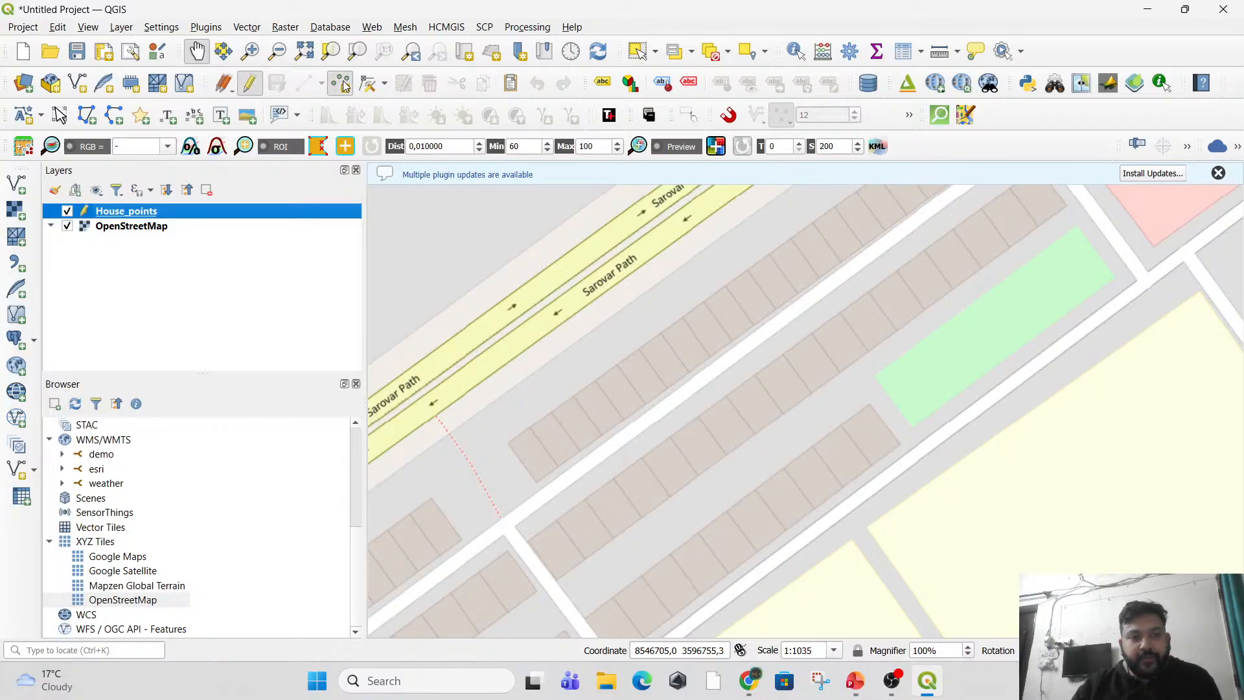
# Place a point on the end house of the row nearest Sarovar Path, with id 1 and House No 1.
pyautogui.scroll(1, 529, 435)
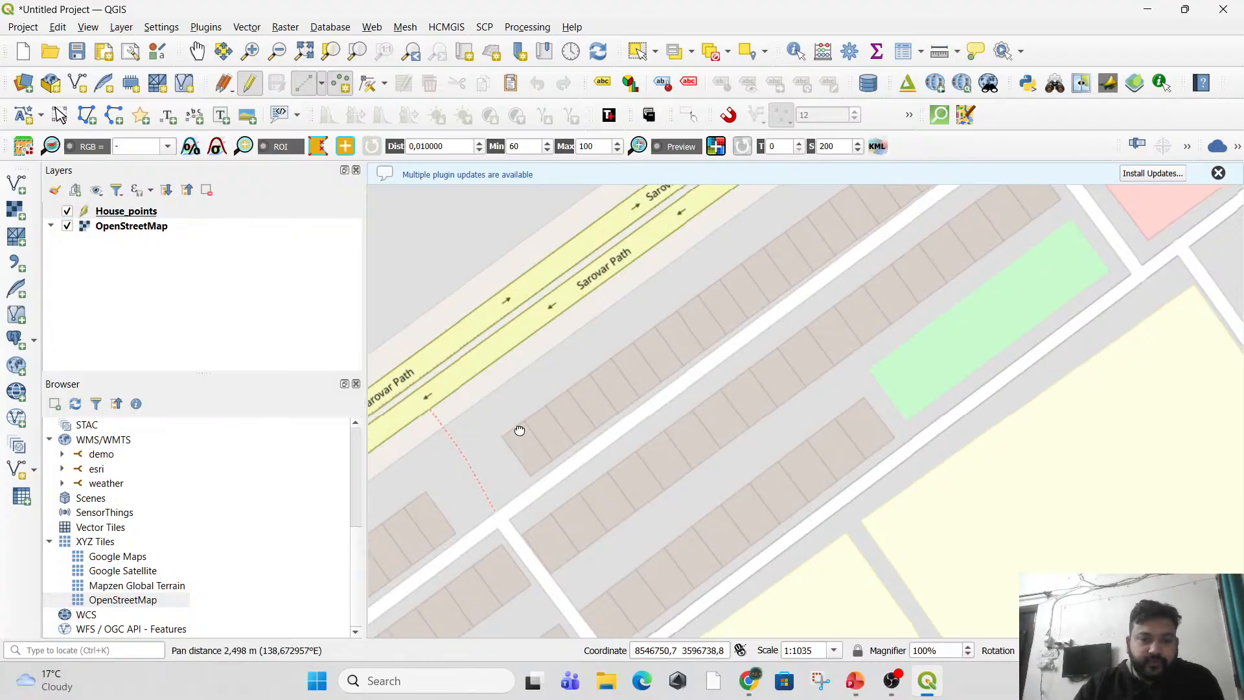
pyautogui.scroll(1, 494, 350)
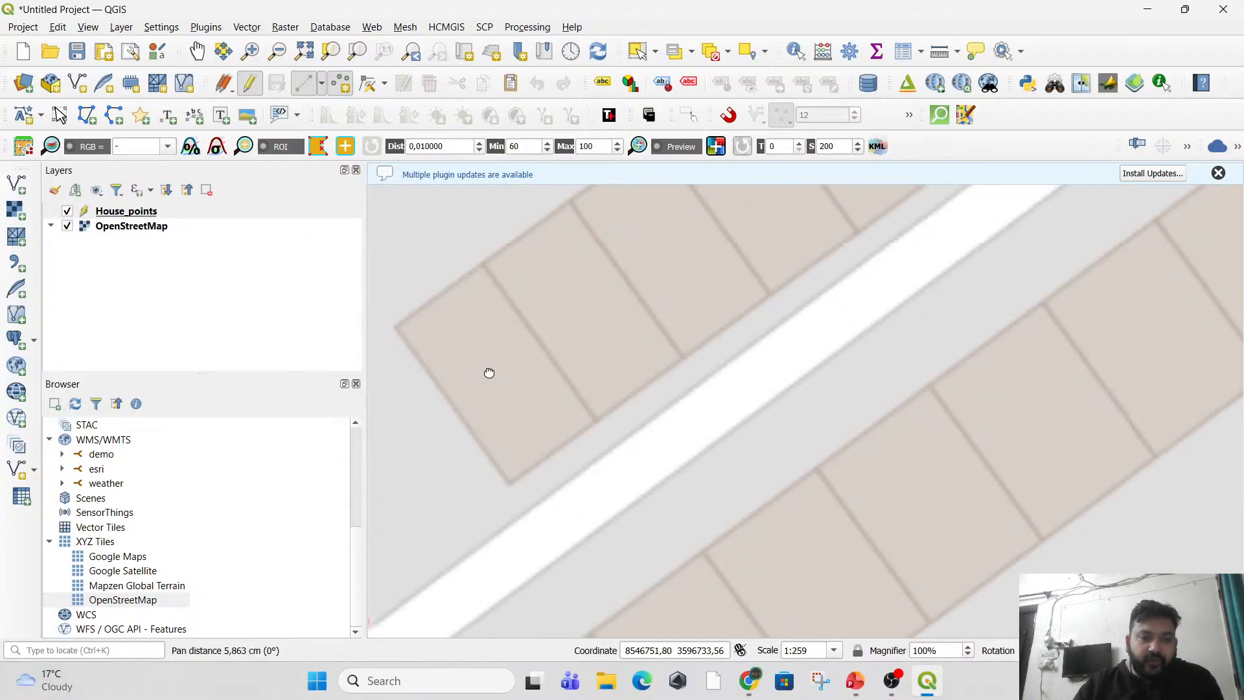
pyautogui.moveTo(489, 369); pyautogui.dragTo(542, 350)
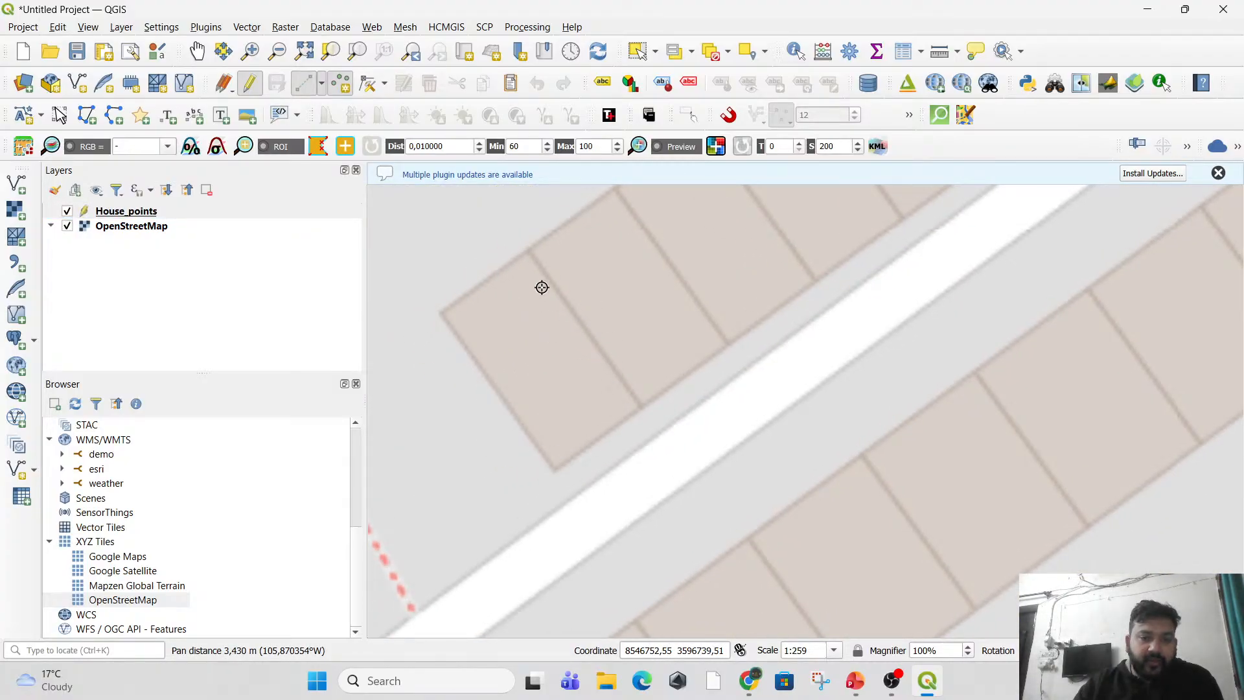
pyautogui.moveTo(508, 401); pyautogui.dragTo(509, 455)
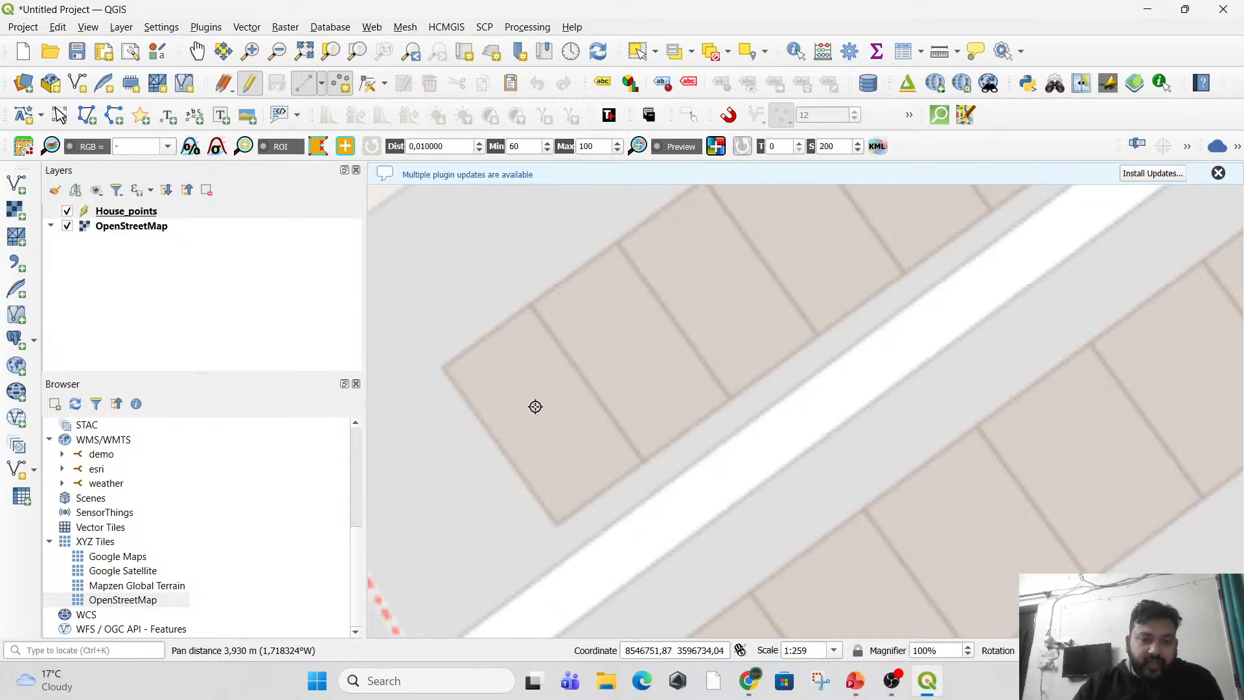
pyautogui.click(537, 404)
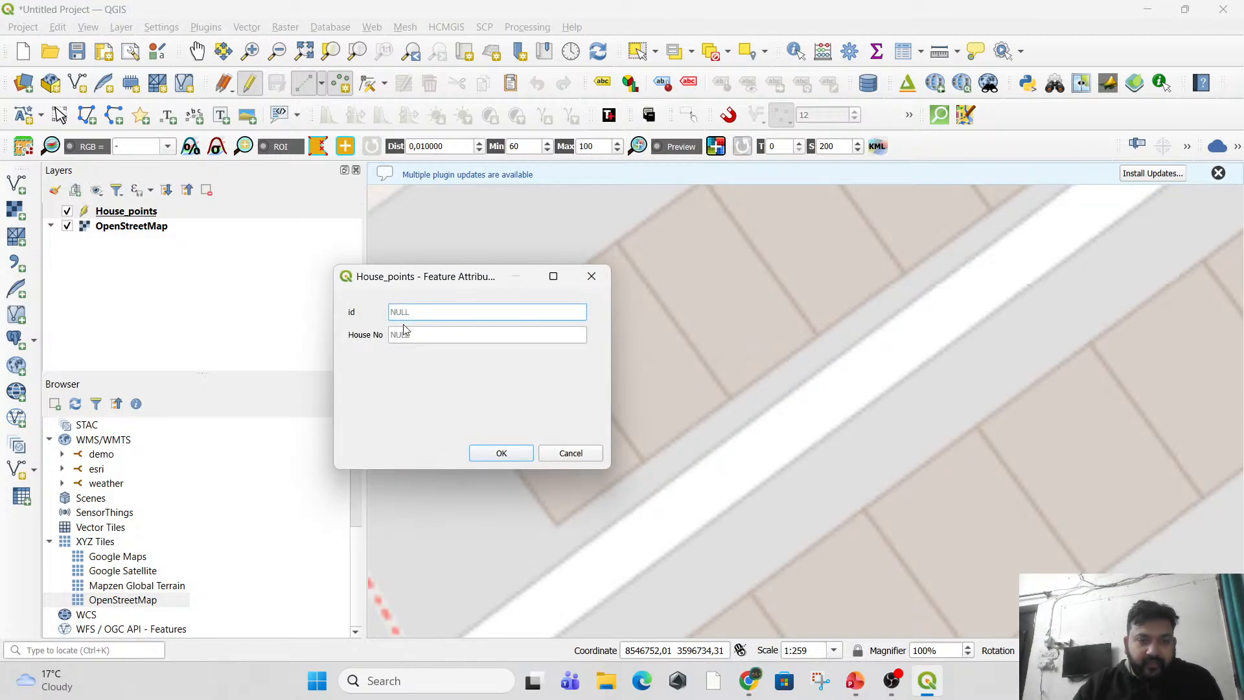
pyautogui.write('1')
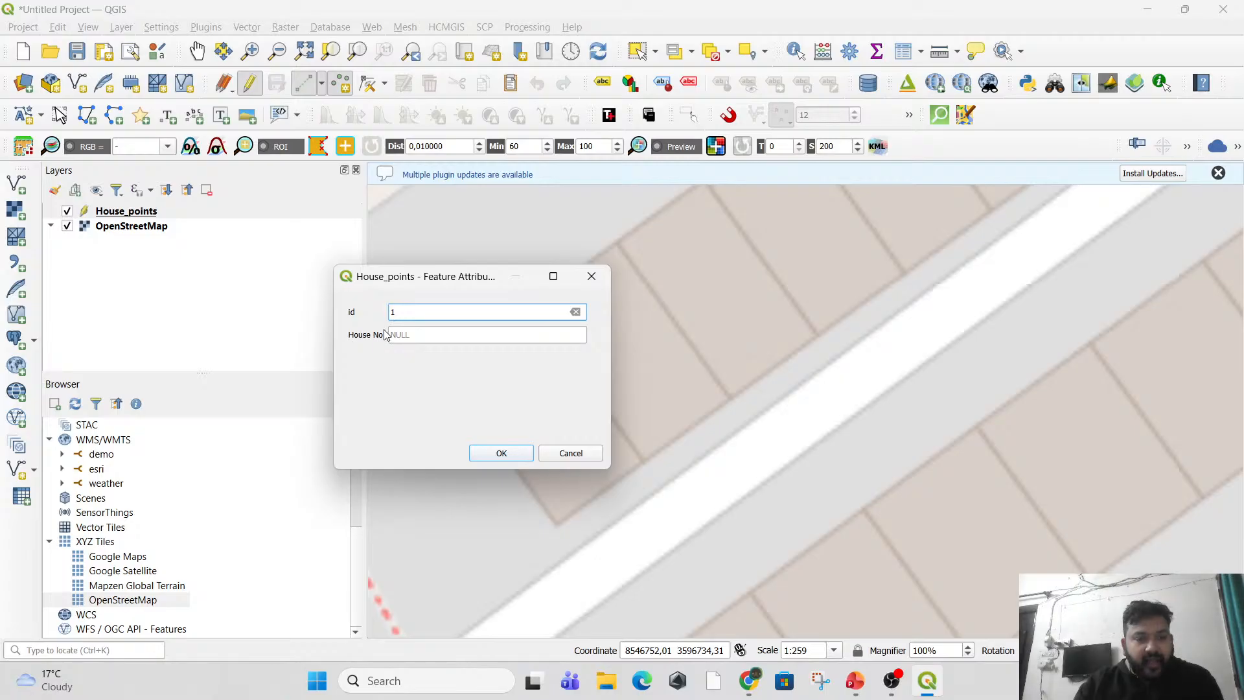
pyautogui.click(407, 335)
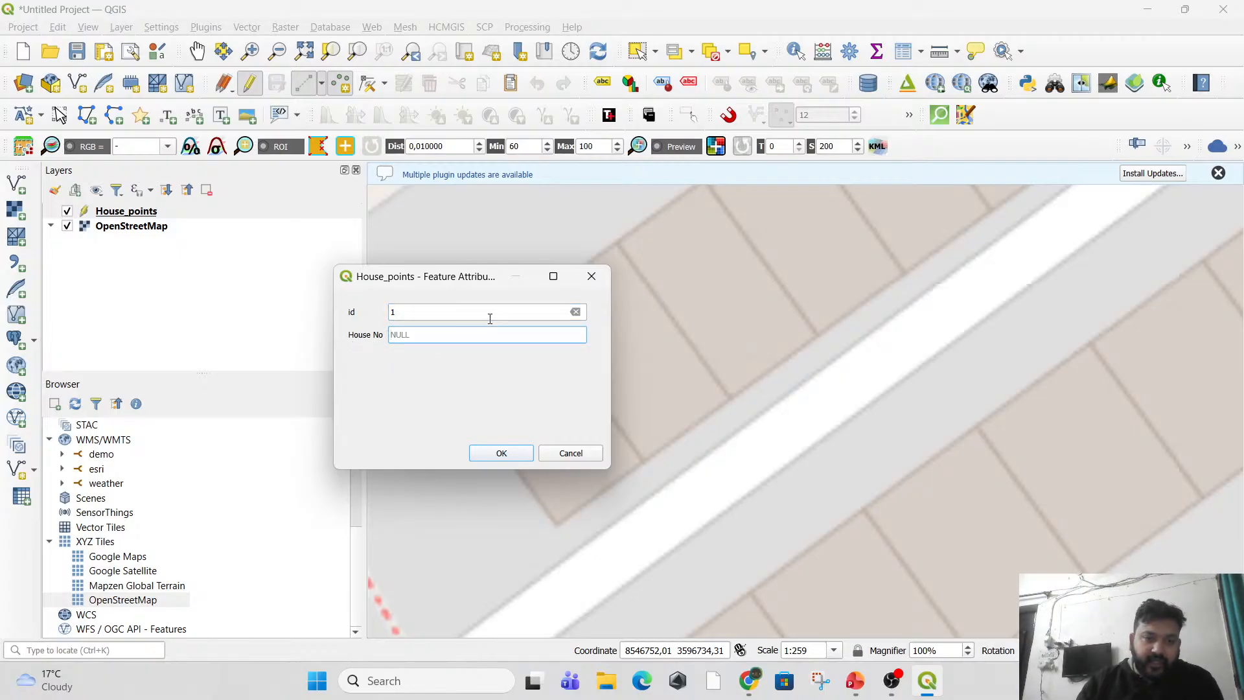
pyautogui.write('1')
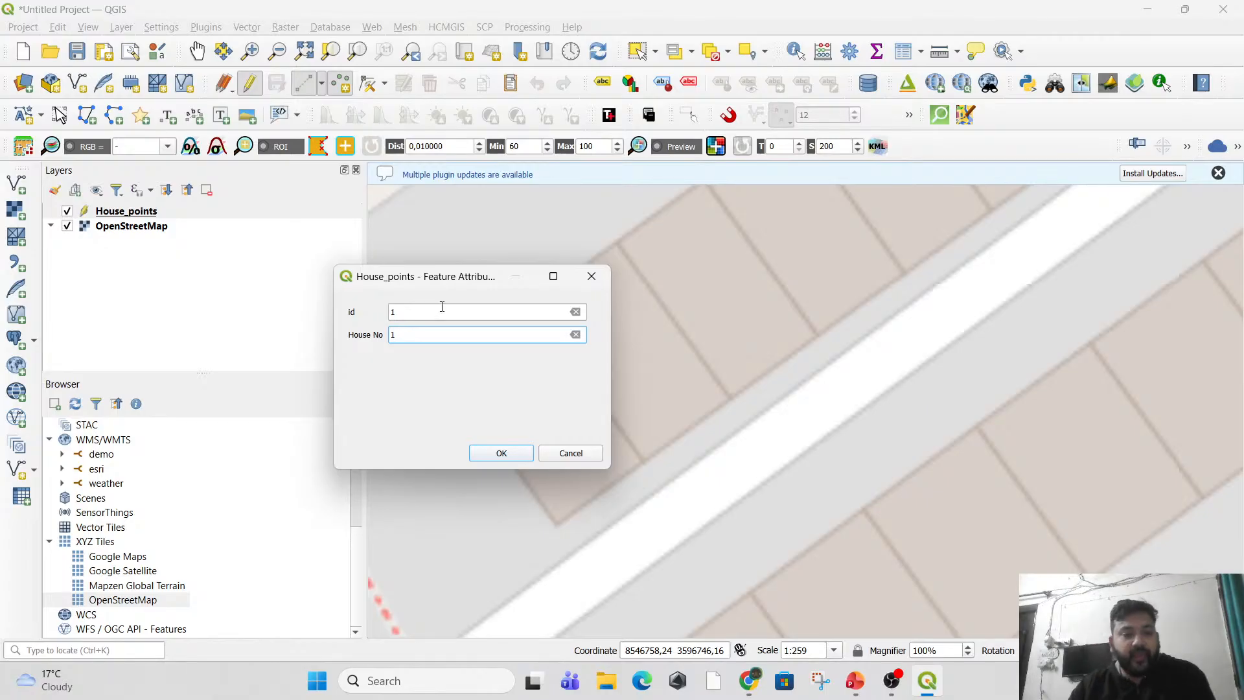
pyautogui.click(518, 456)
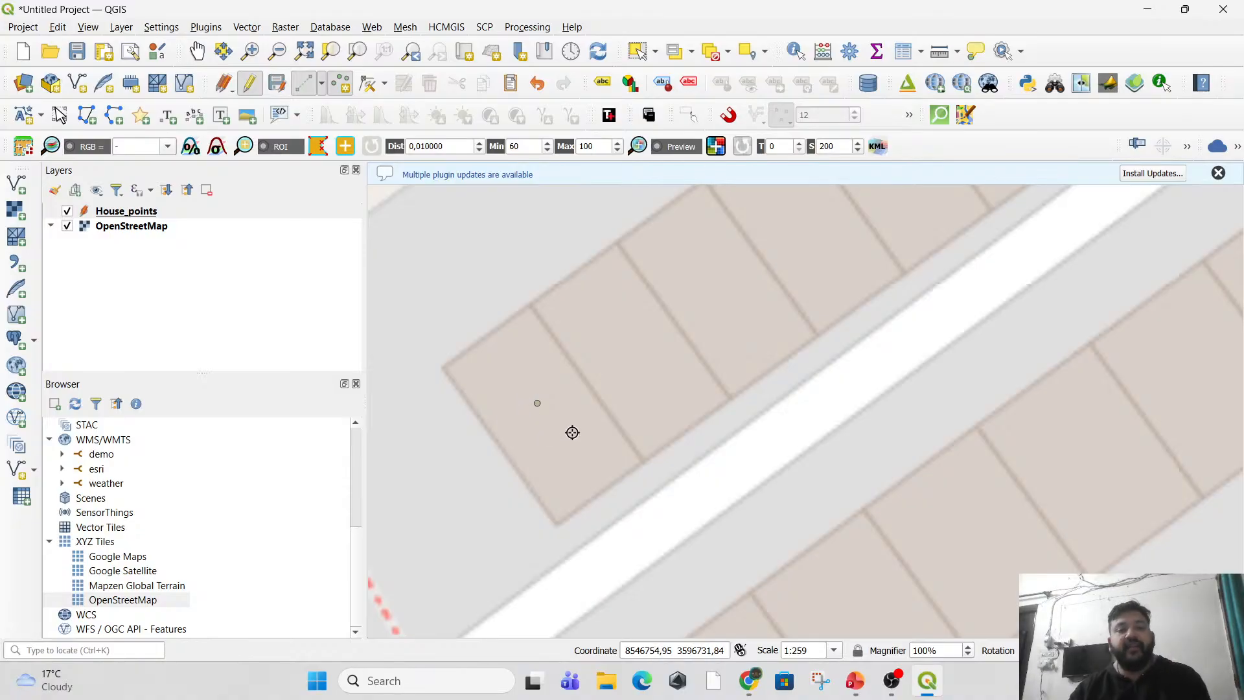
# Place a point on the second house in the row, with id 2 and House No 2.
pyautogui.click(627, 339)
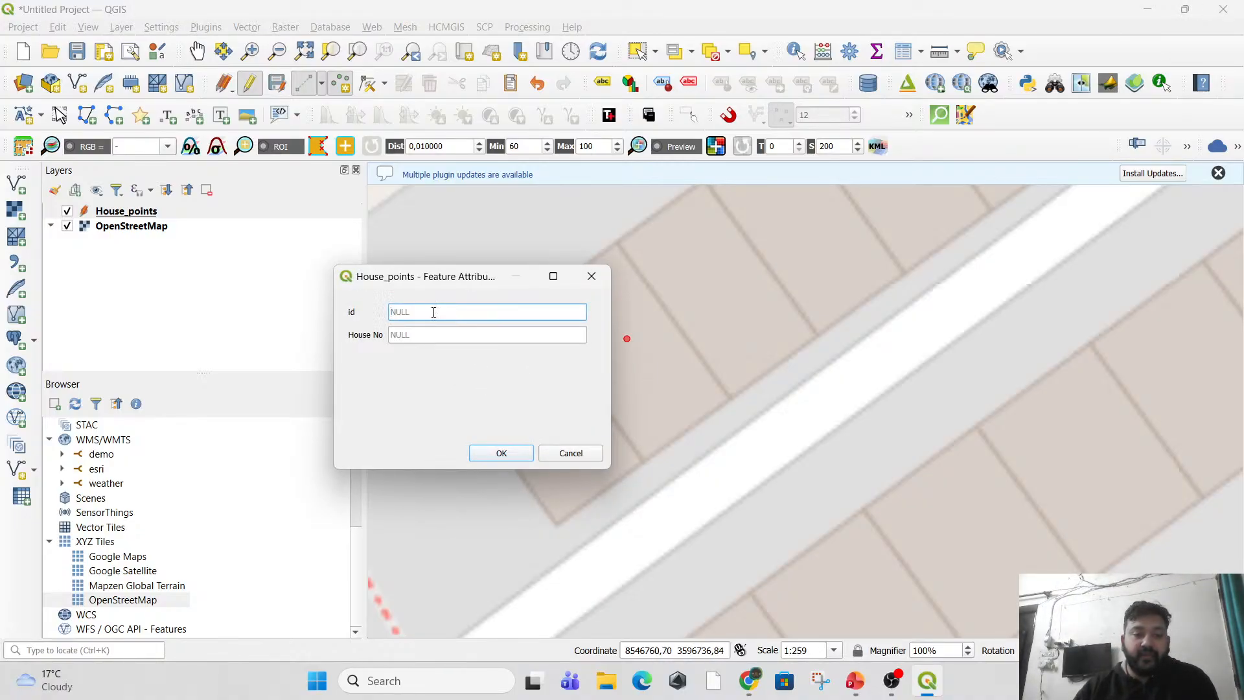
pyautogui.write('2')
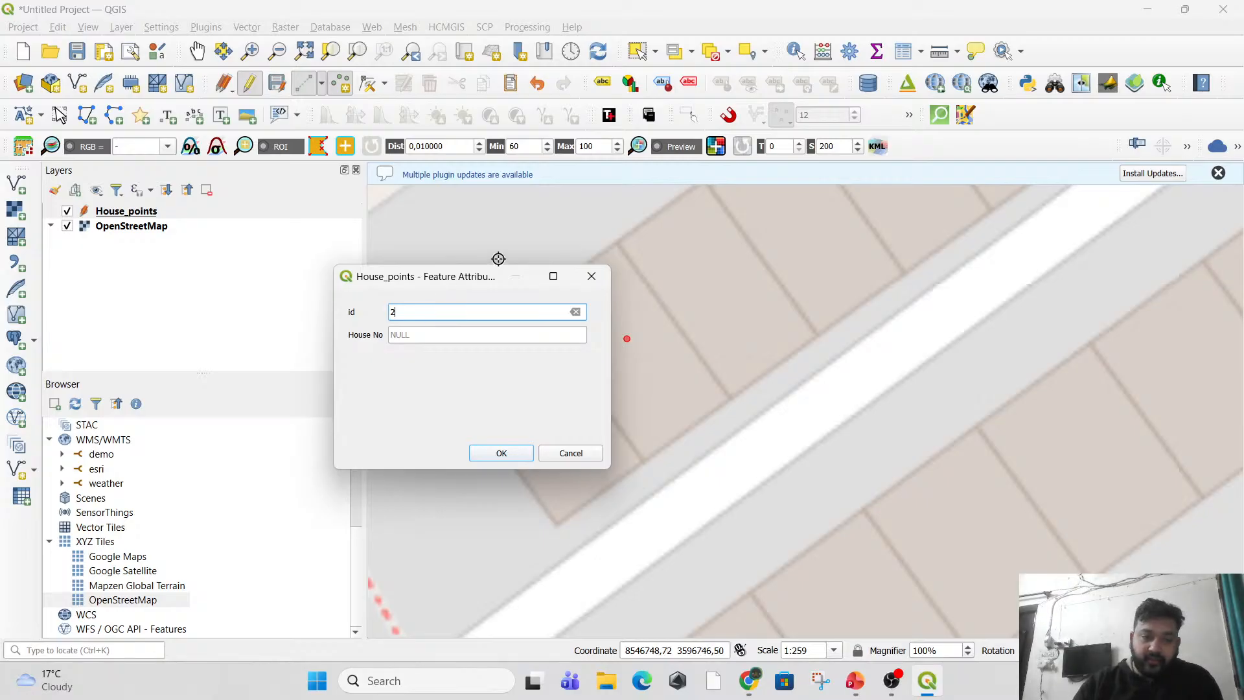
pyautogui.click(404, 333)
pyautogui.write('2')
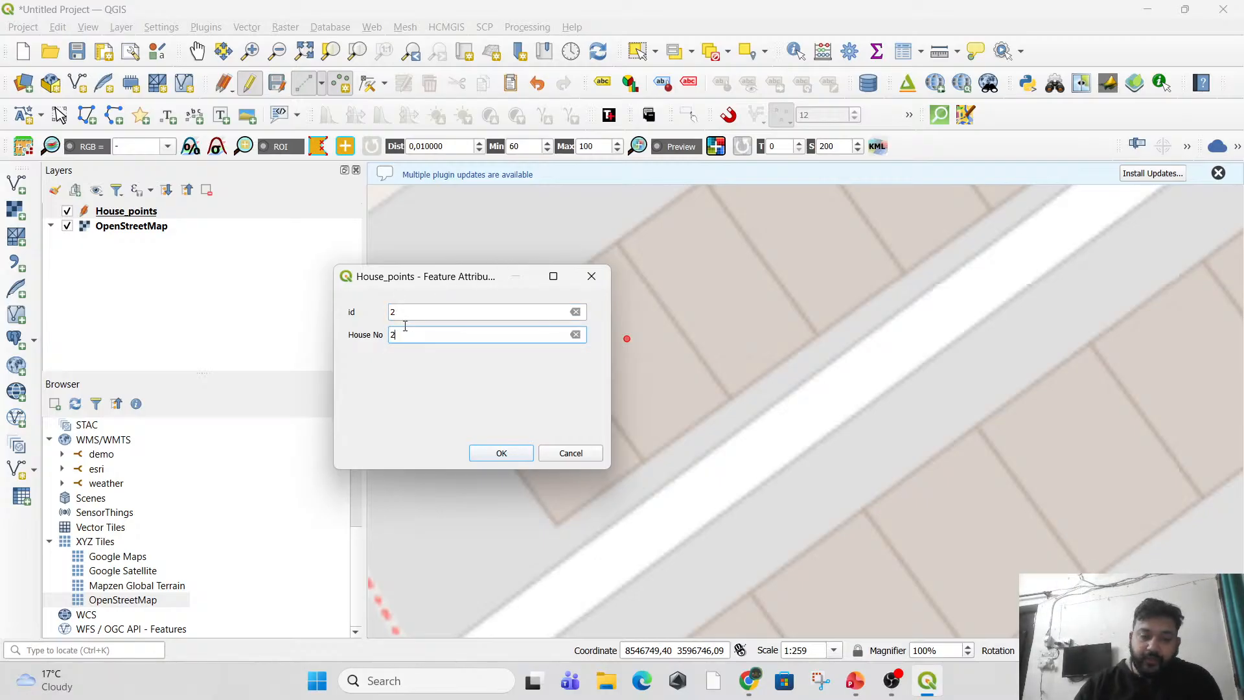
pyautogui.press('Return')
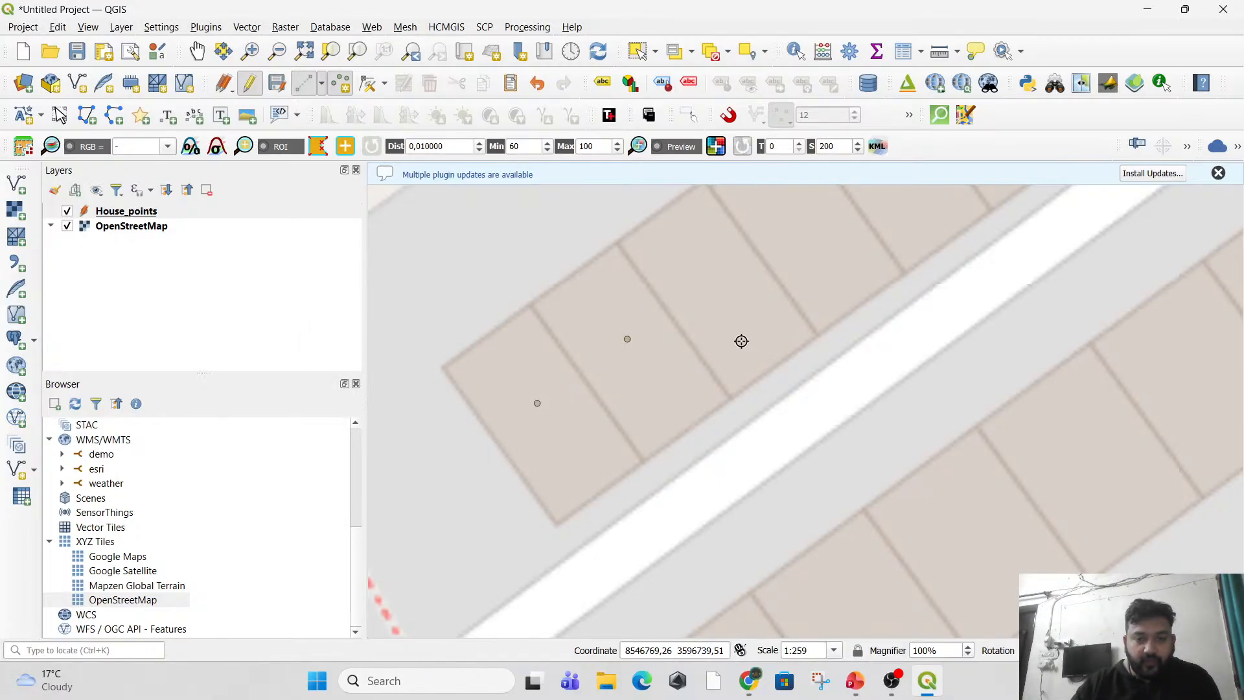
# Place a point on the third house in the row, with id 3 and House No 3.
pyautogui.moveTo(741, 339); pyautogui.dragTo(581, 442)
pyautogui.click(554, 387)
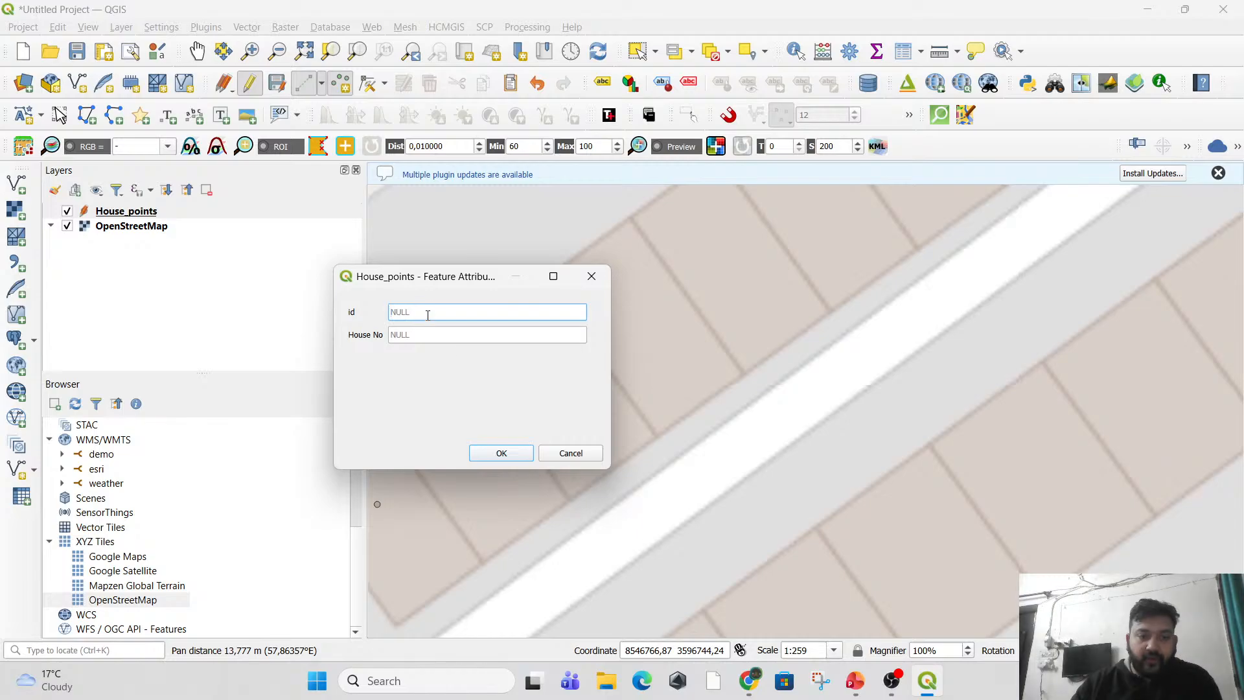
pyautogui.write('3')
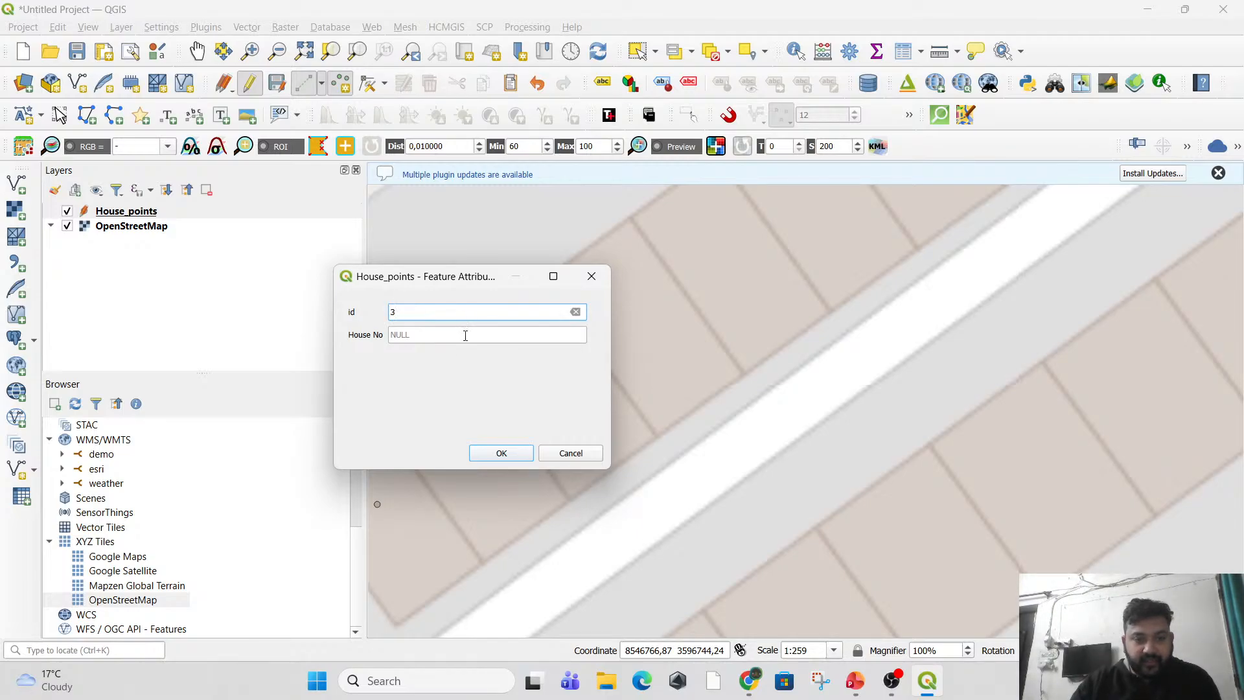
pyautogui.click(465, 335)
pyautogui.write('3')
pyautogui.press('Return')
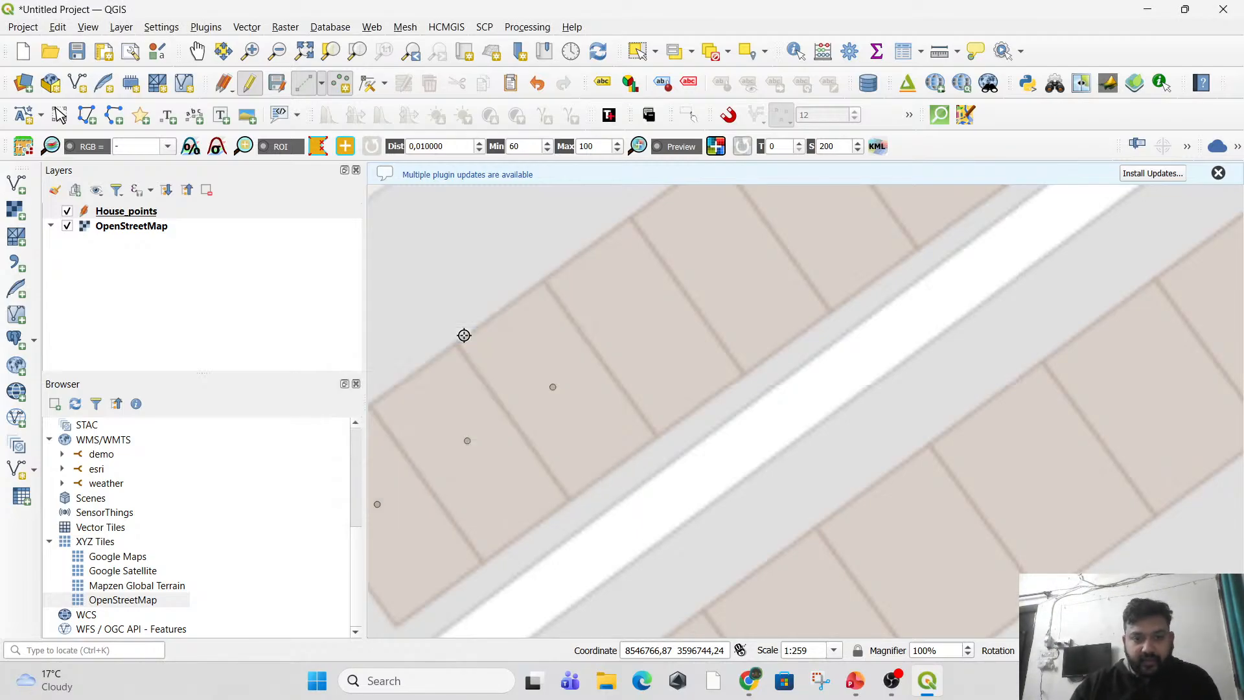
# Stop editing the House_points layer and save the changes to it.
pyautogui.moveTo(560, 436); pyautogui.dragTo(674, 373)
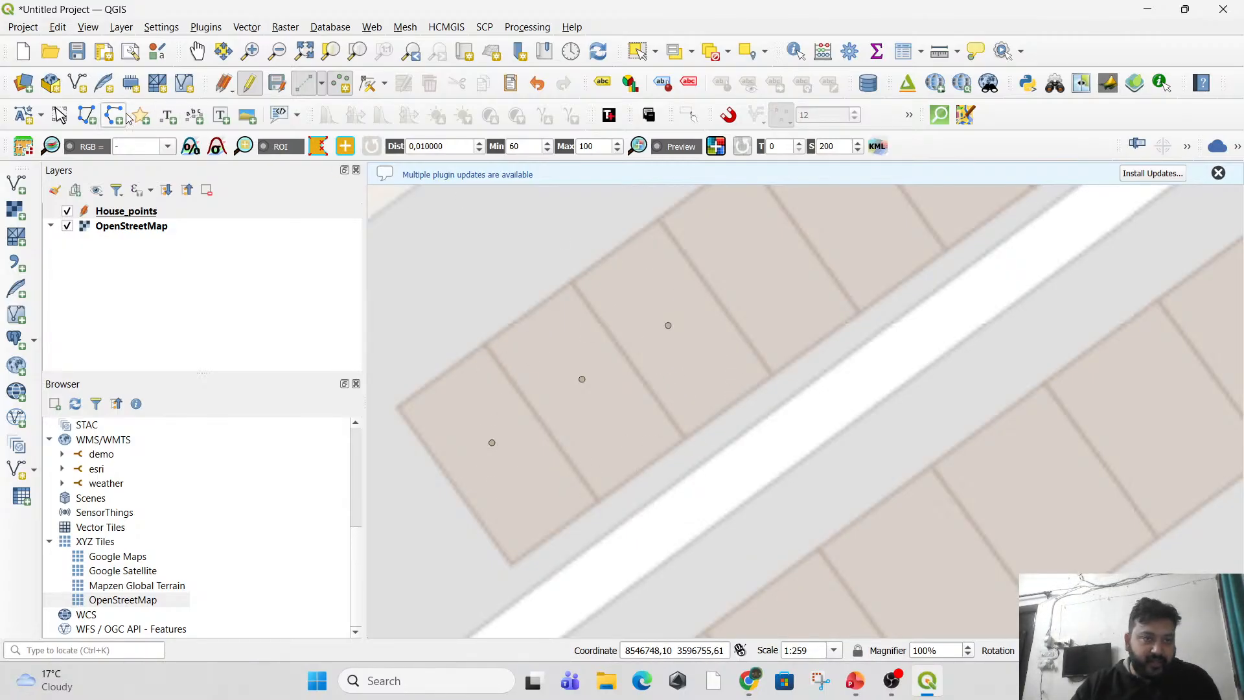
pyautogui.click(251, 84)
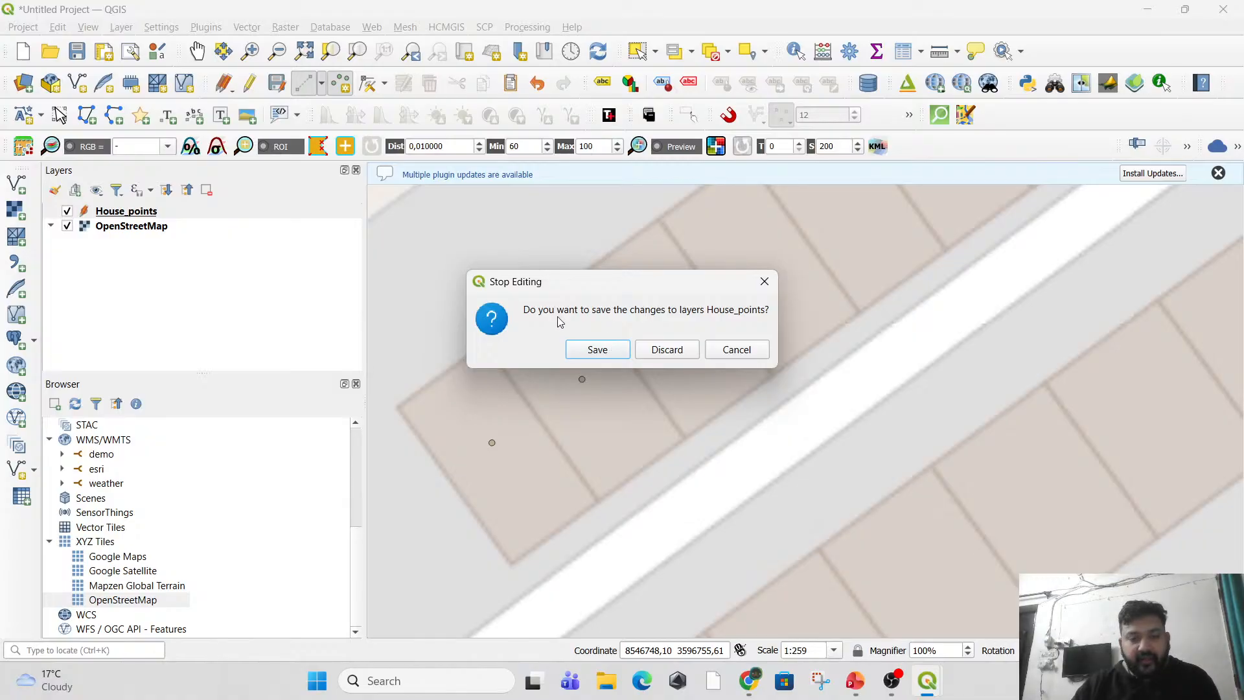
pyautogui.click(597, 350)
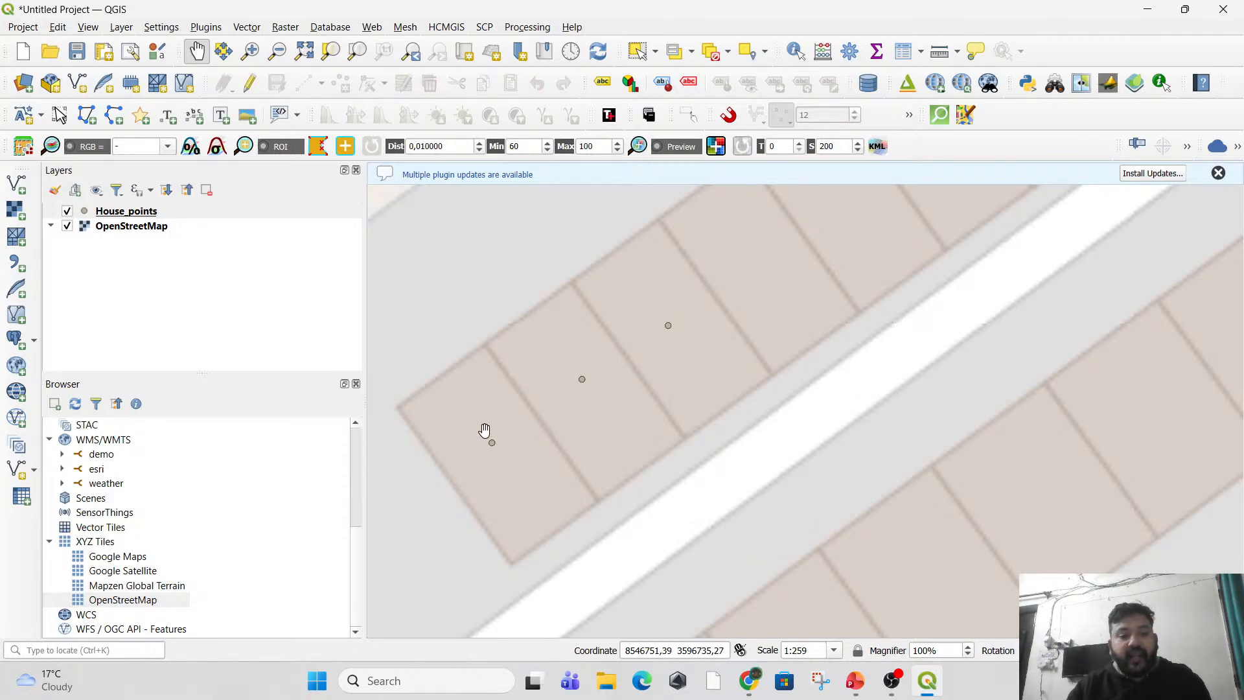
# Check the id and House No entries in the House_points attribute table, and close it.
pyautogui.rightClick(137, 214)
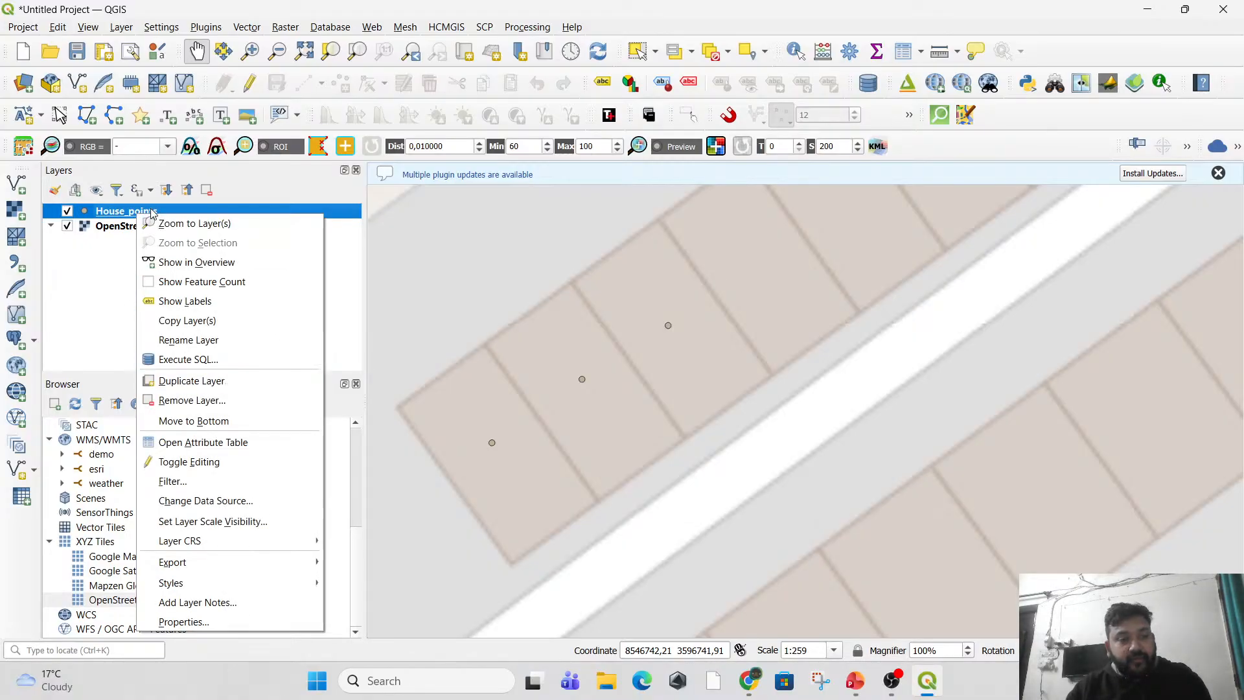
pyautogui.click(184, 444)
pyautogui.moveTo(367, 360); pyautogui.dragTo(1014, 257)
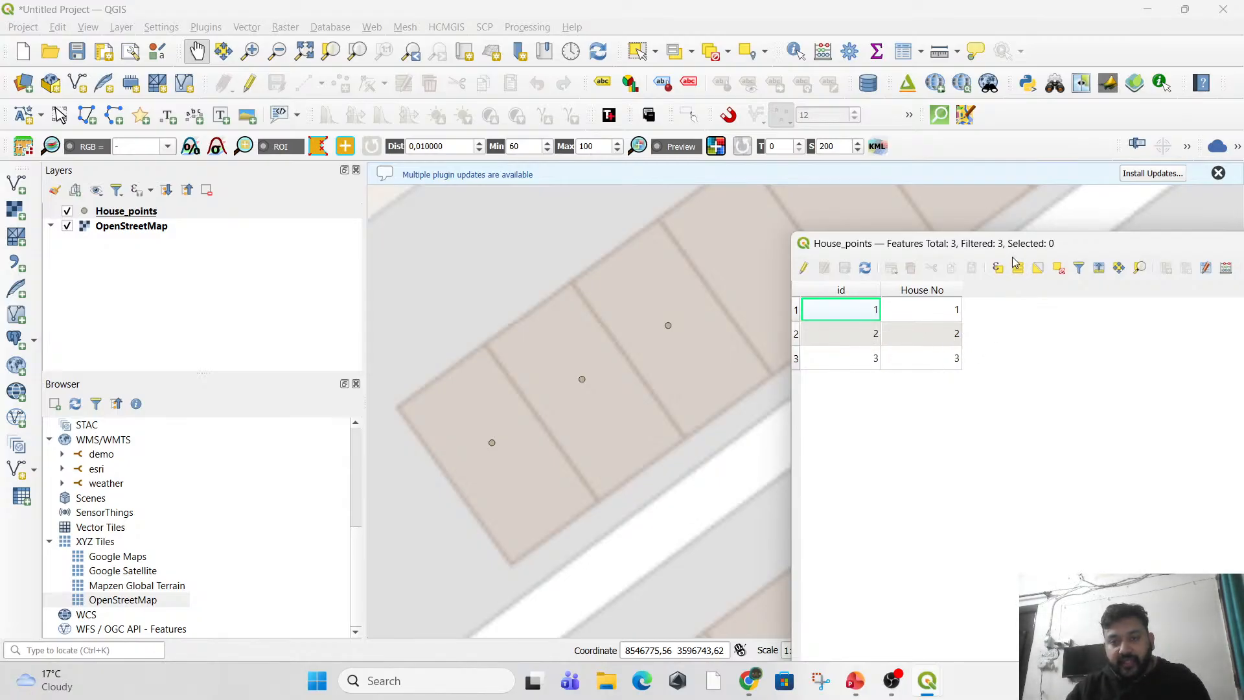
pyautogui.moveTo(1014, 244); pyautogui.dragTo(538, 347)
pyautogui.click(933, 347)
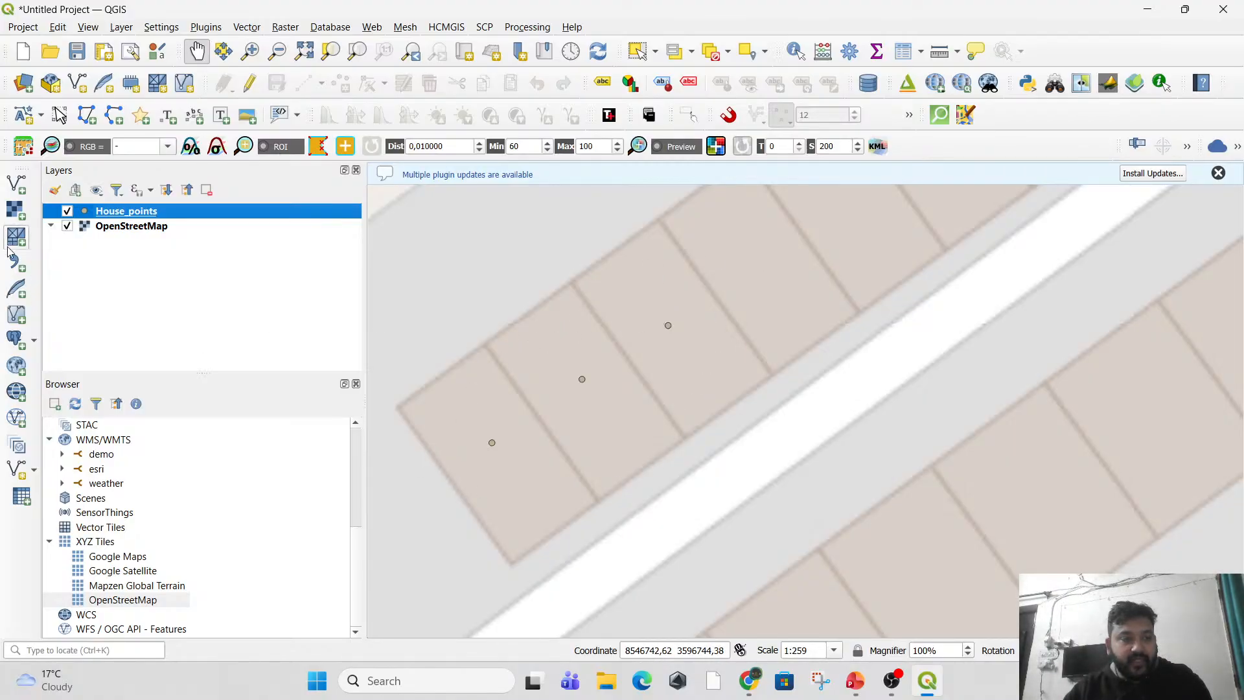
# Turn on Single Labels for the House_points layer in its layer properties.
pyautogui.rightClick(129, 216)
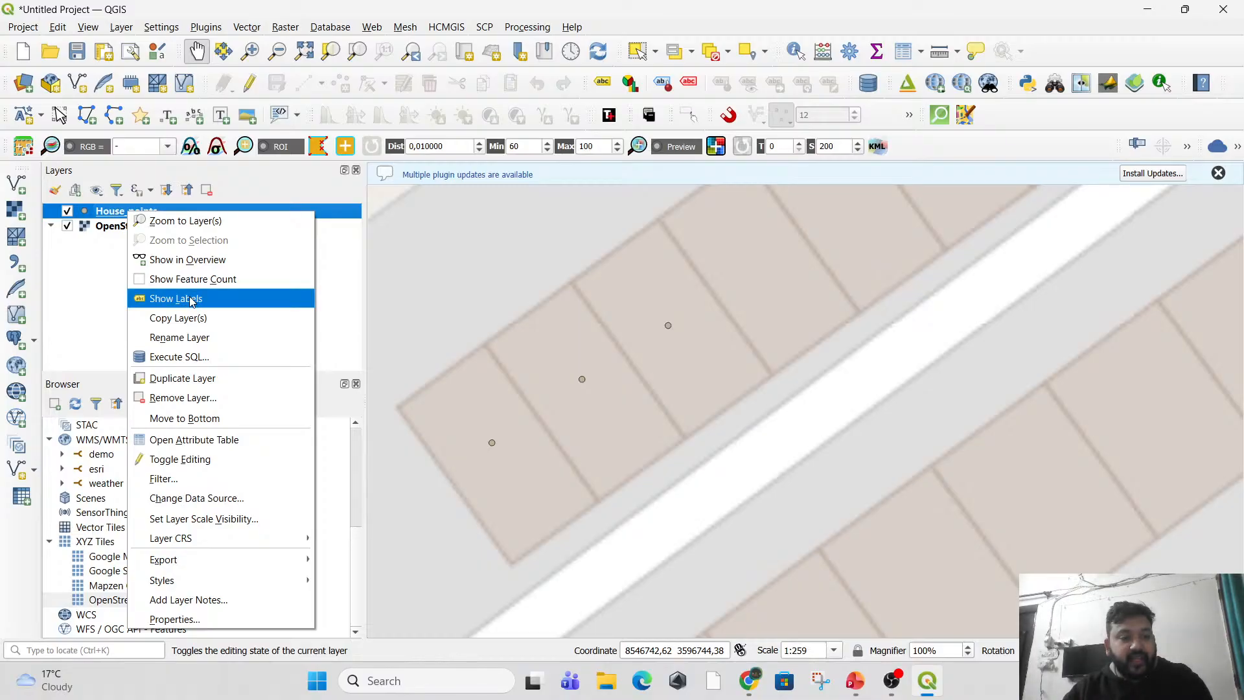
pyautogui.click(175, 619)
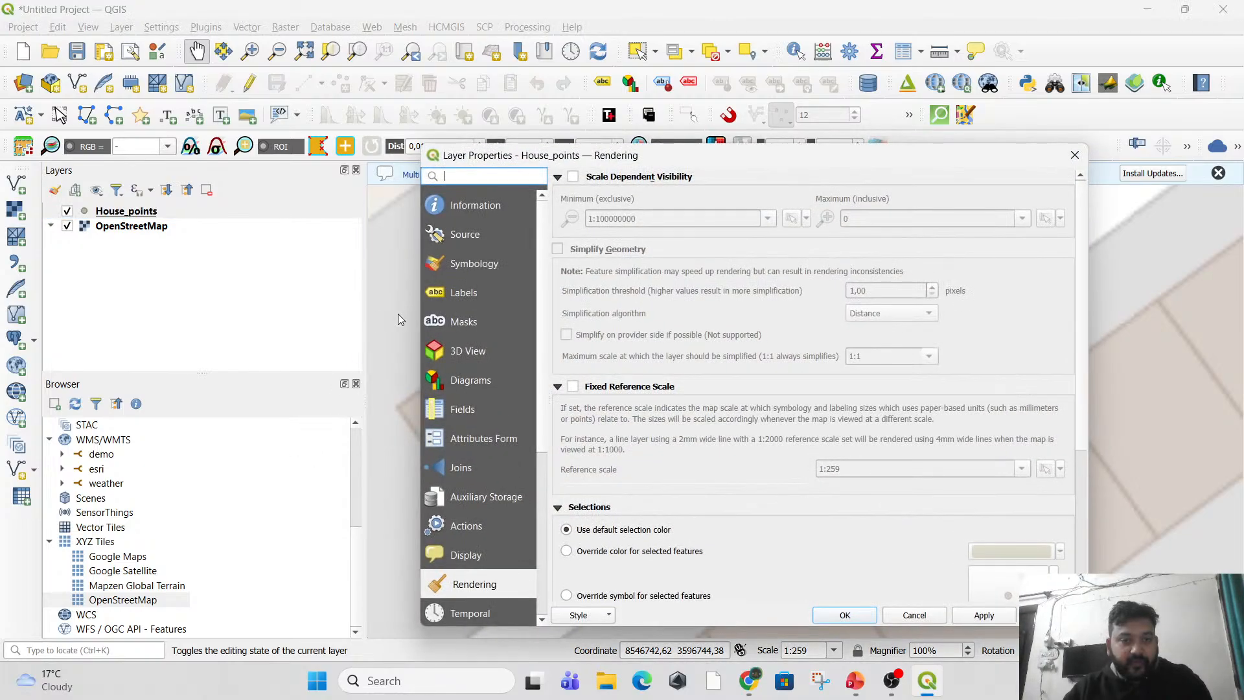
pyautogui.click(464, 292)
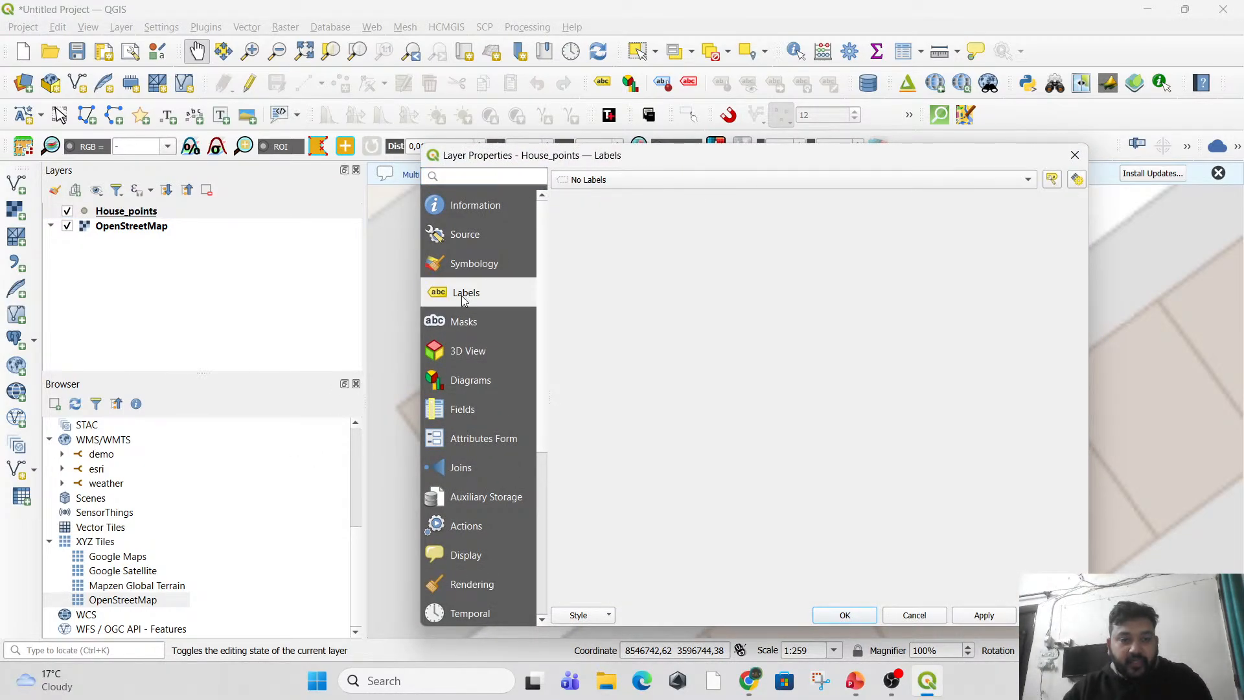
pyautogui.click(591, 186)
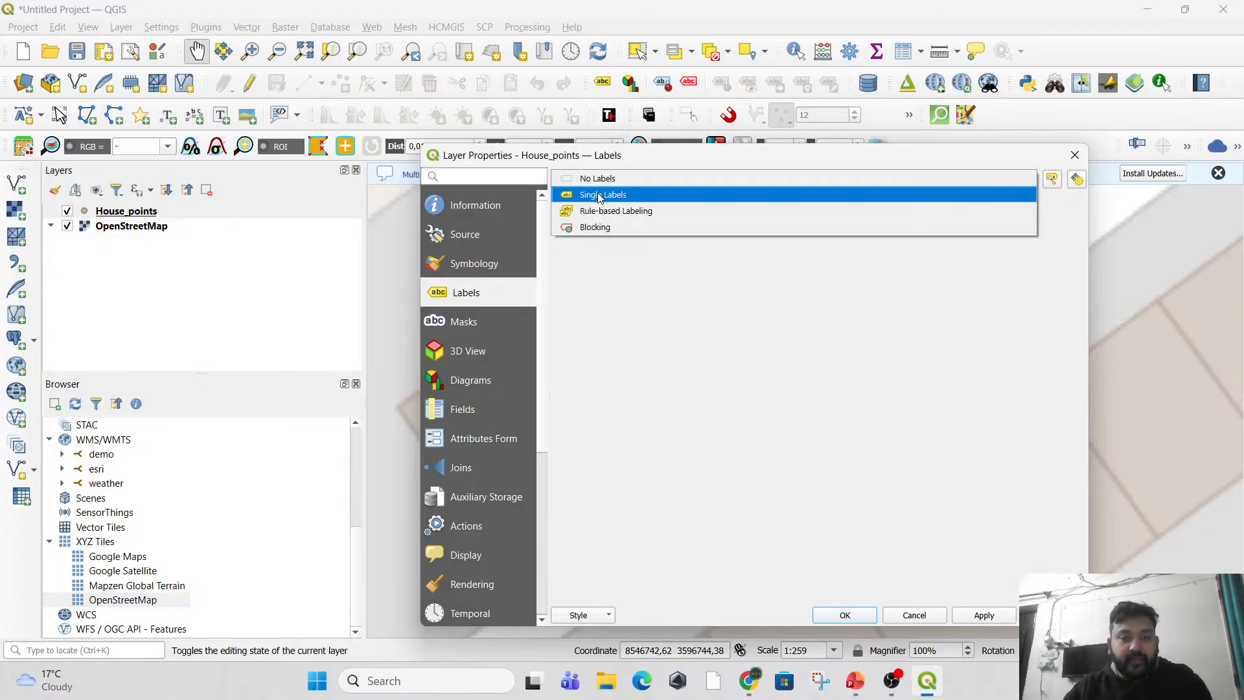
pyautogui.click(458, 289)
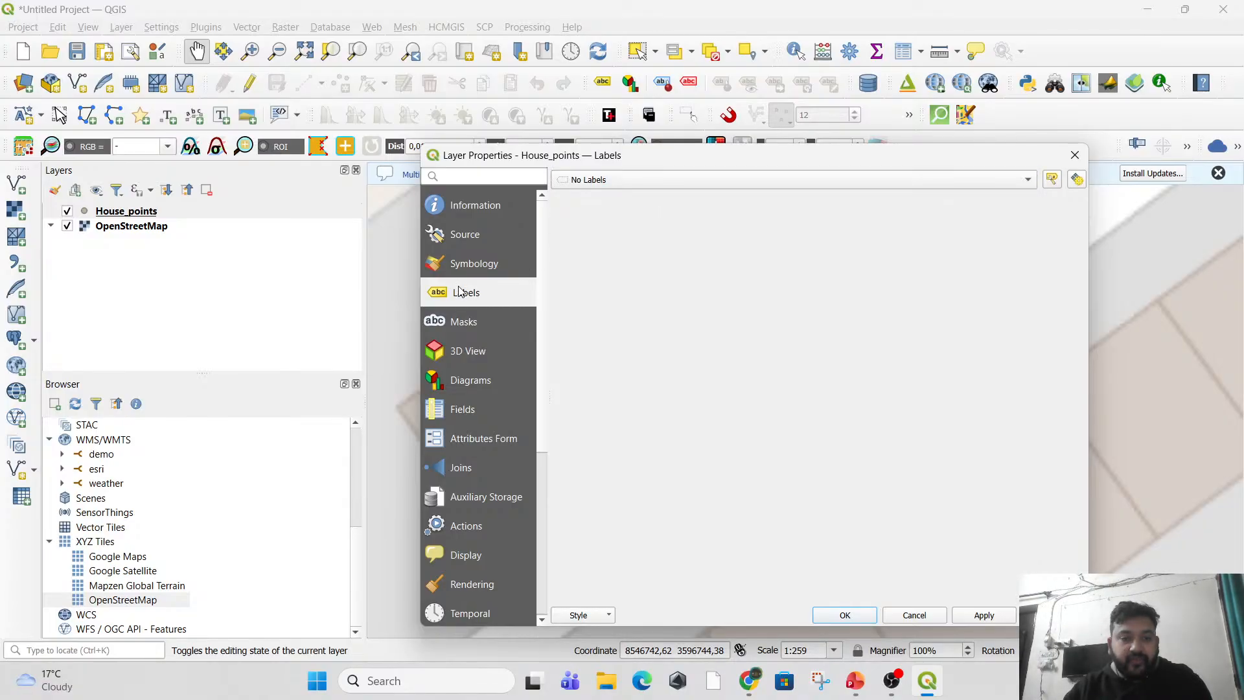
pyautogui.click(601, 185)
pyautogui.click(604, 196)
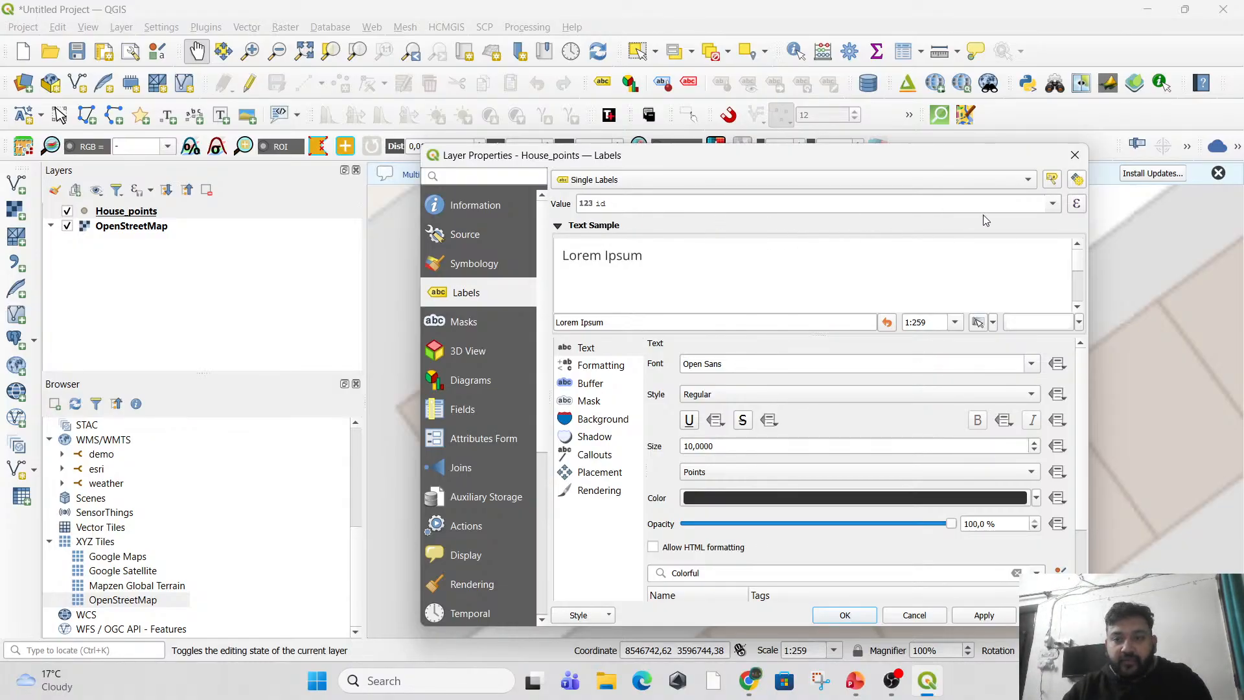
# Label the points by the House No field and apply the label settings.
pyautogui.click(1053, 203)
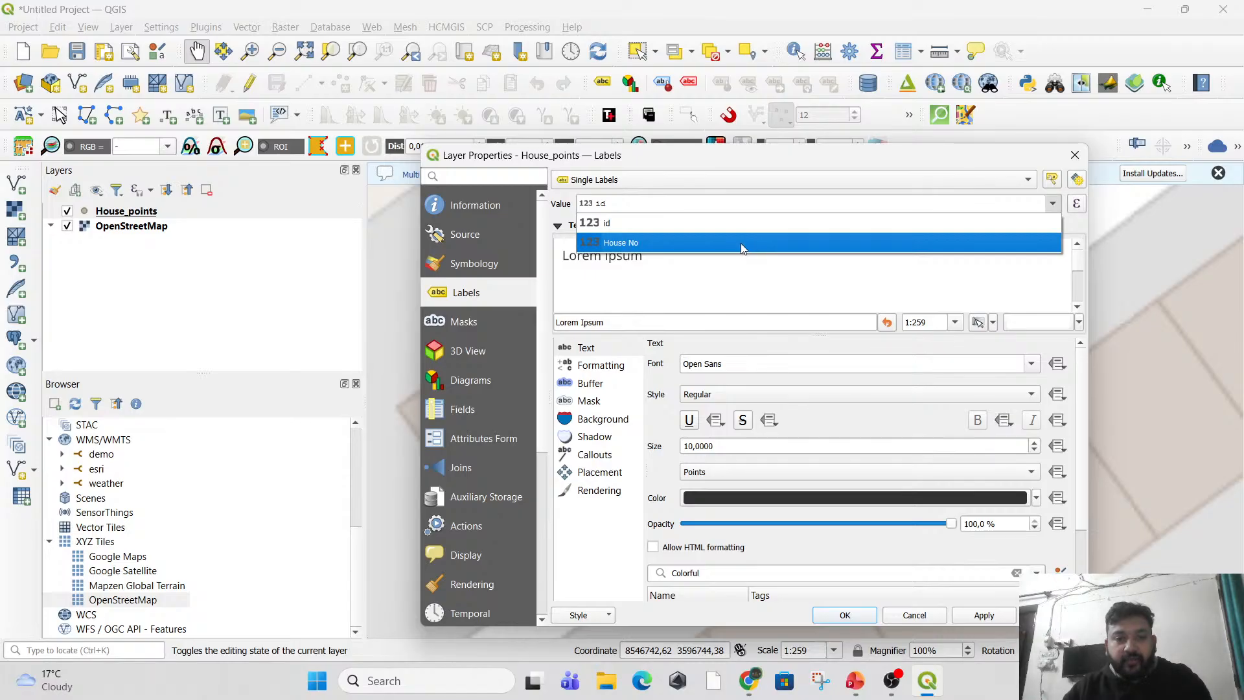
pyautogui.click(742, 246)
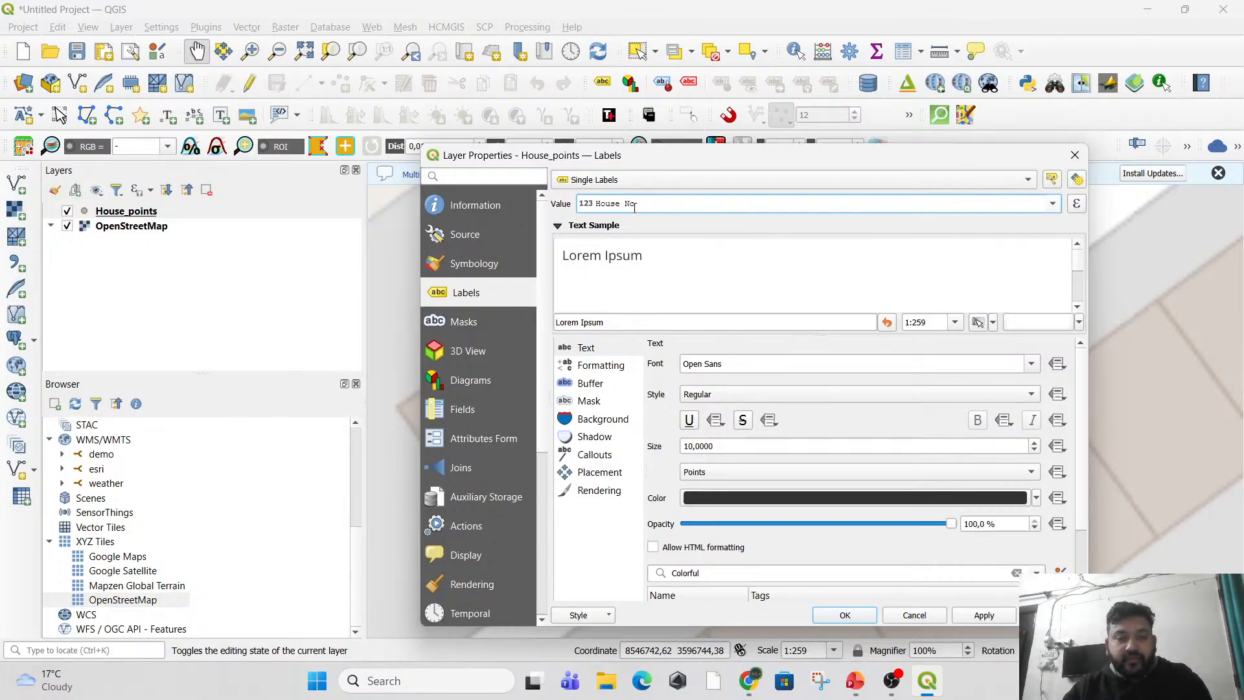
pyautogui.moveTo(674, 170); pyautogui.dragTo(478, 498)
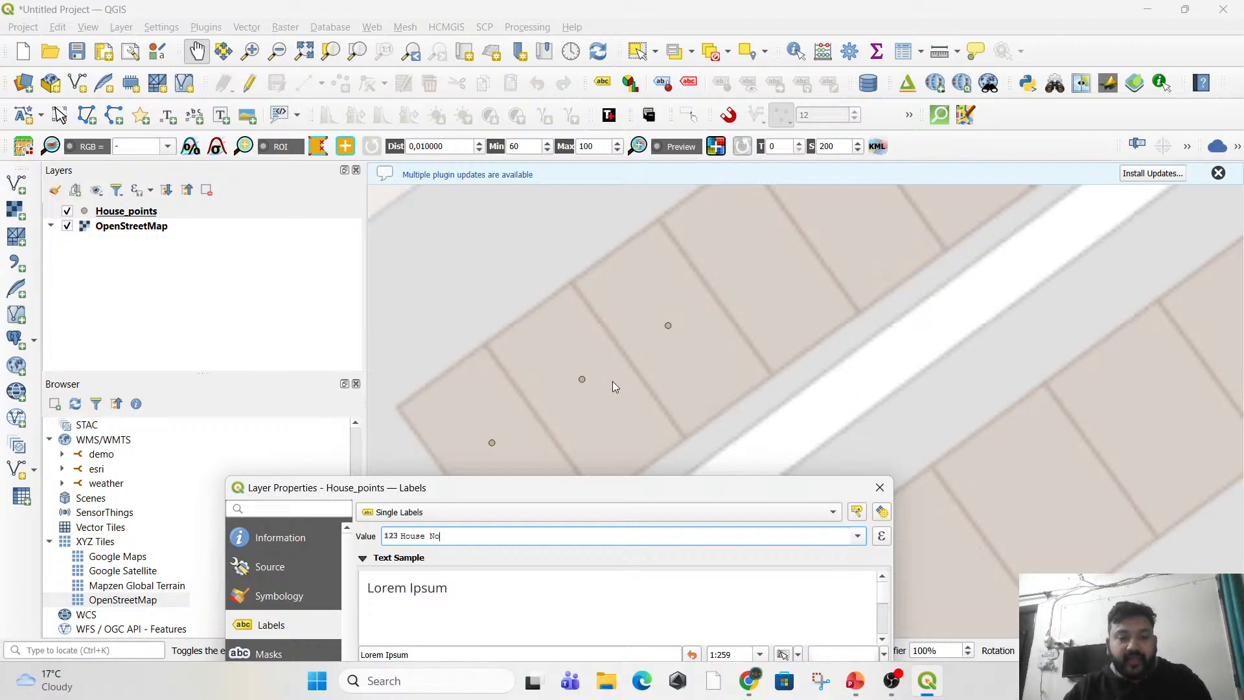
pyautogui.moveTo(577, 486); pyautogui.dragTo(665, 134)
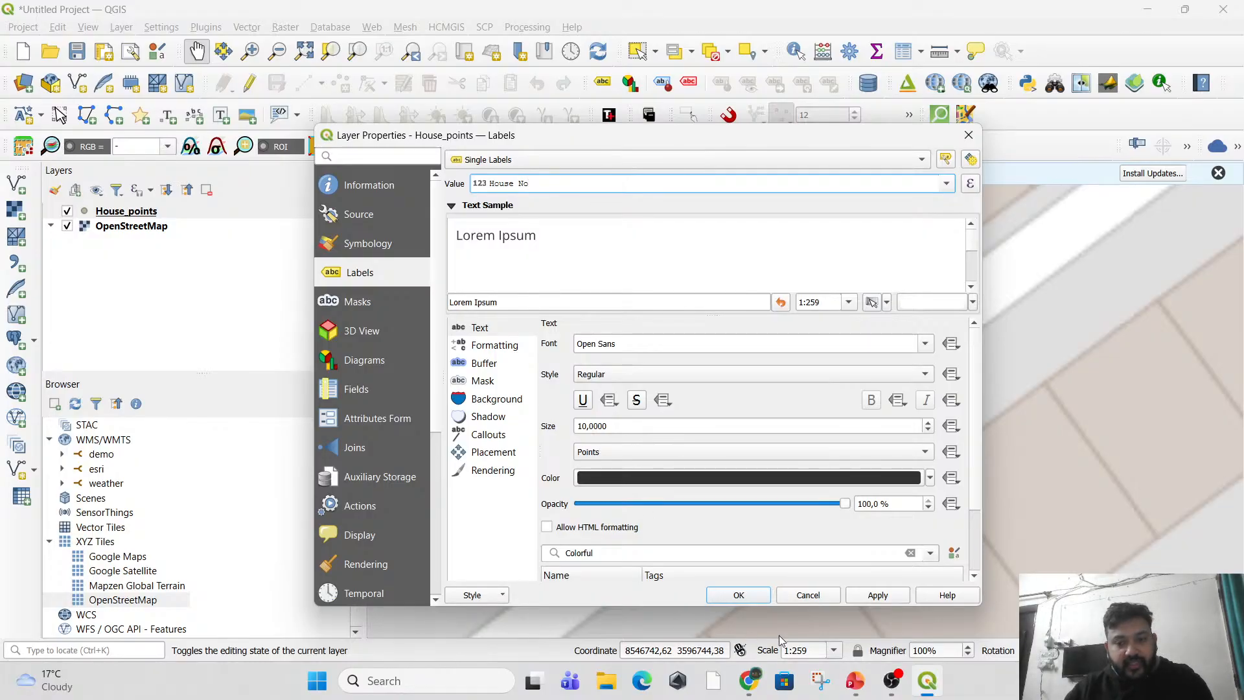
pyautogui.click(867, 598)
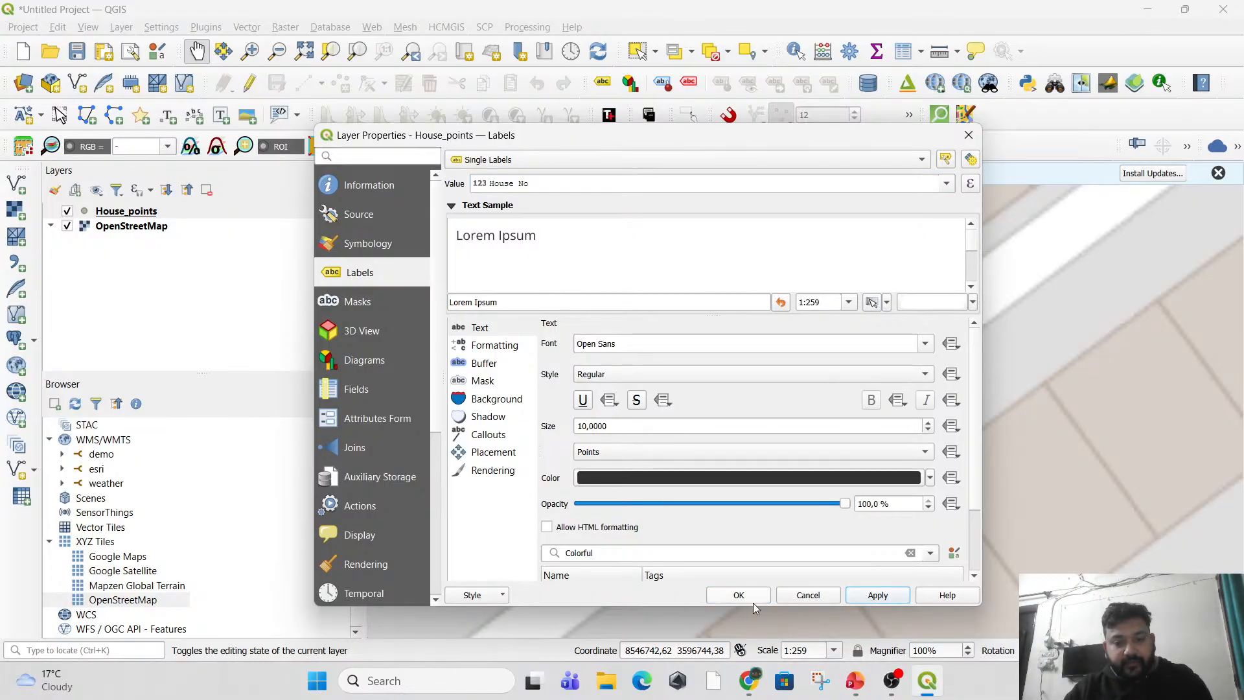
pyautogui.click(739, 594)
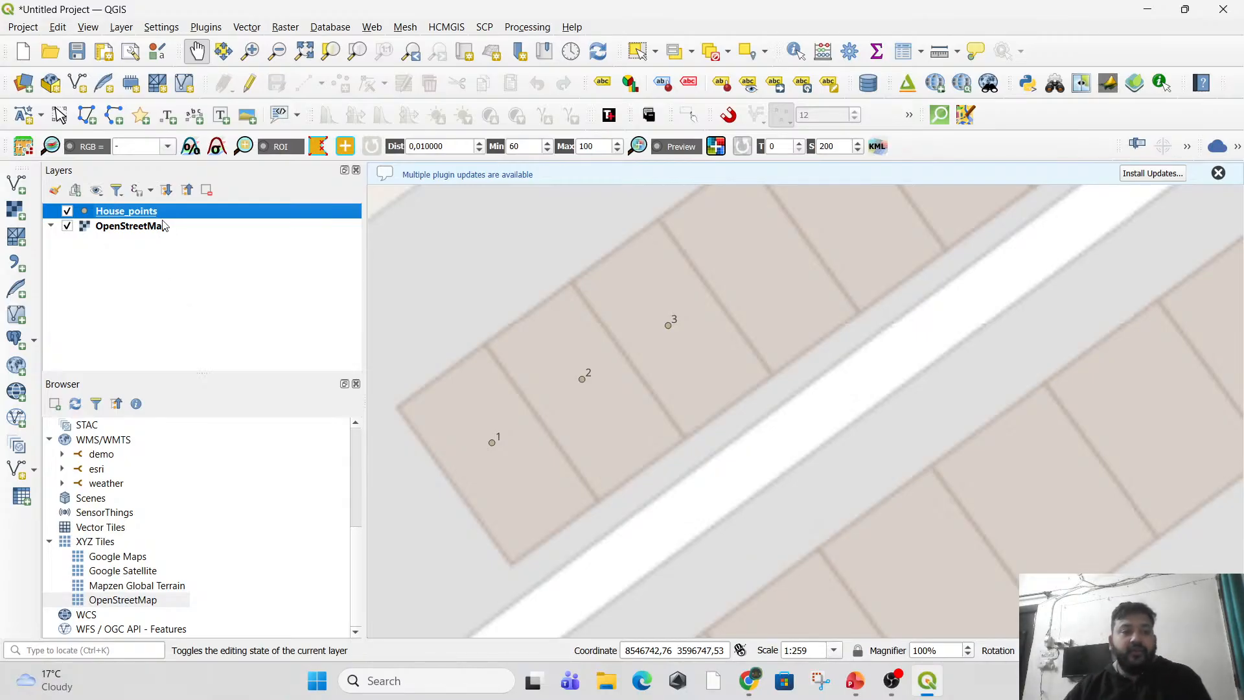
# Open the field calculator from the House_points attribute table, keeping the table's columns in view.
pyautogui.moveTo(151, 228)
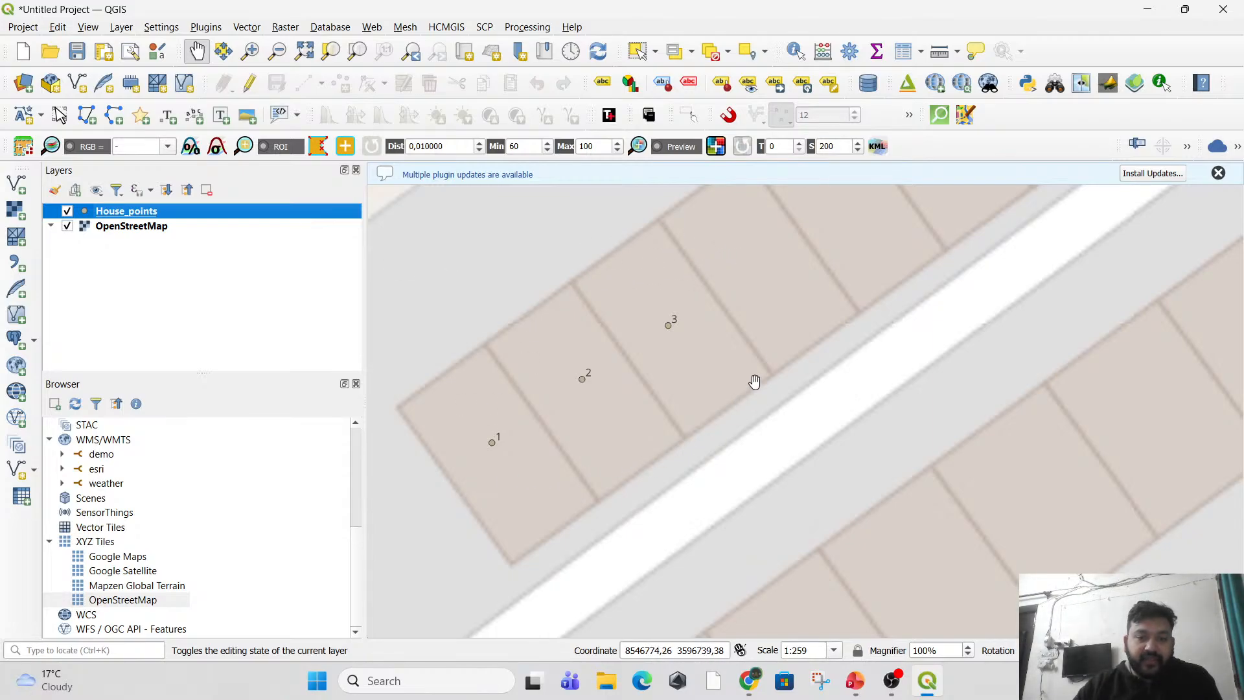
pyautogui.rightClick(141, 212)
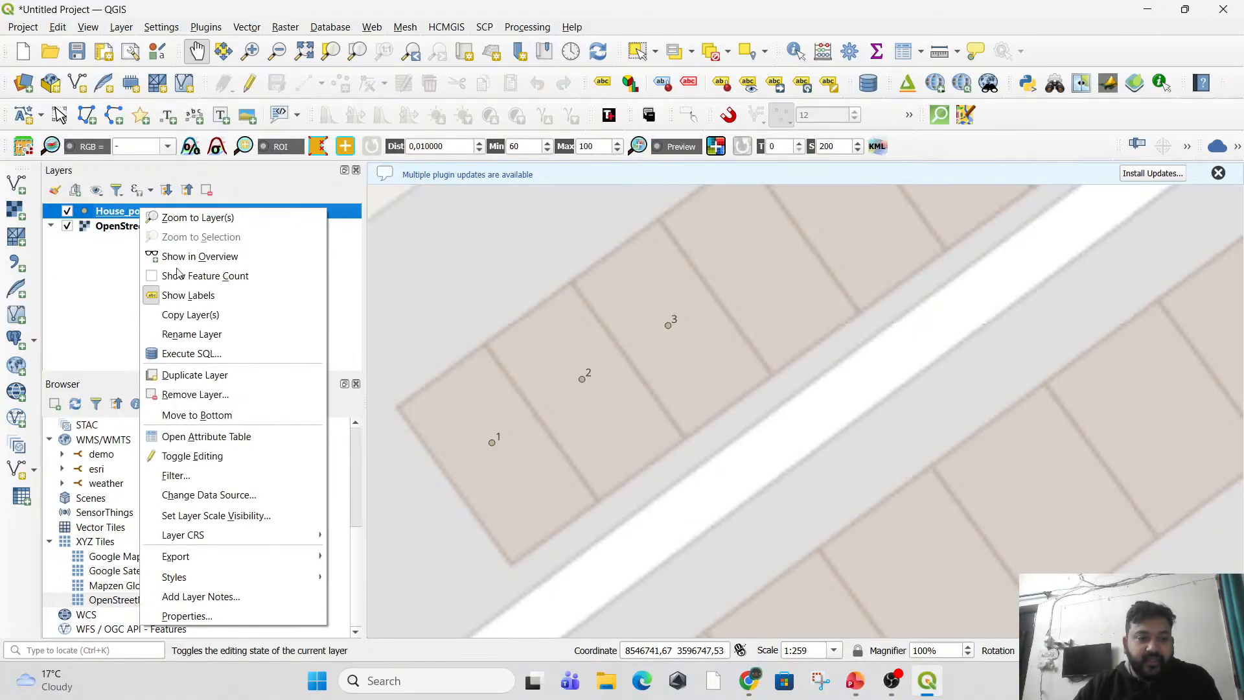
pyautogui.click(234, 442)
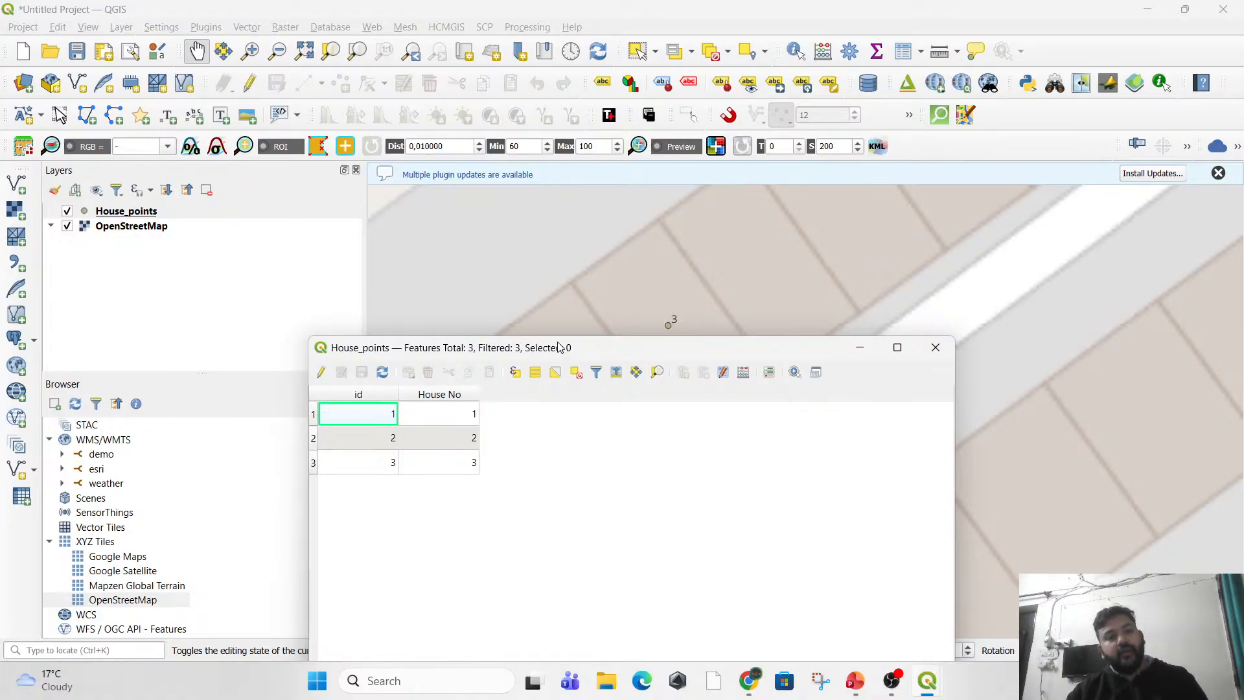
pyautogui.moveTo(561, 347); pyautogui.dragTo(561, 85)
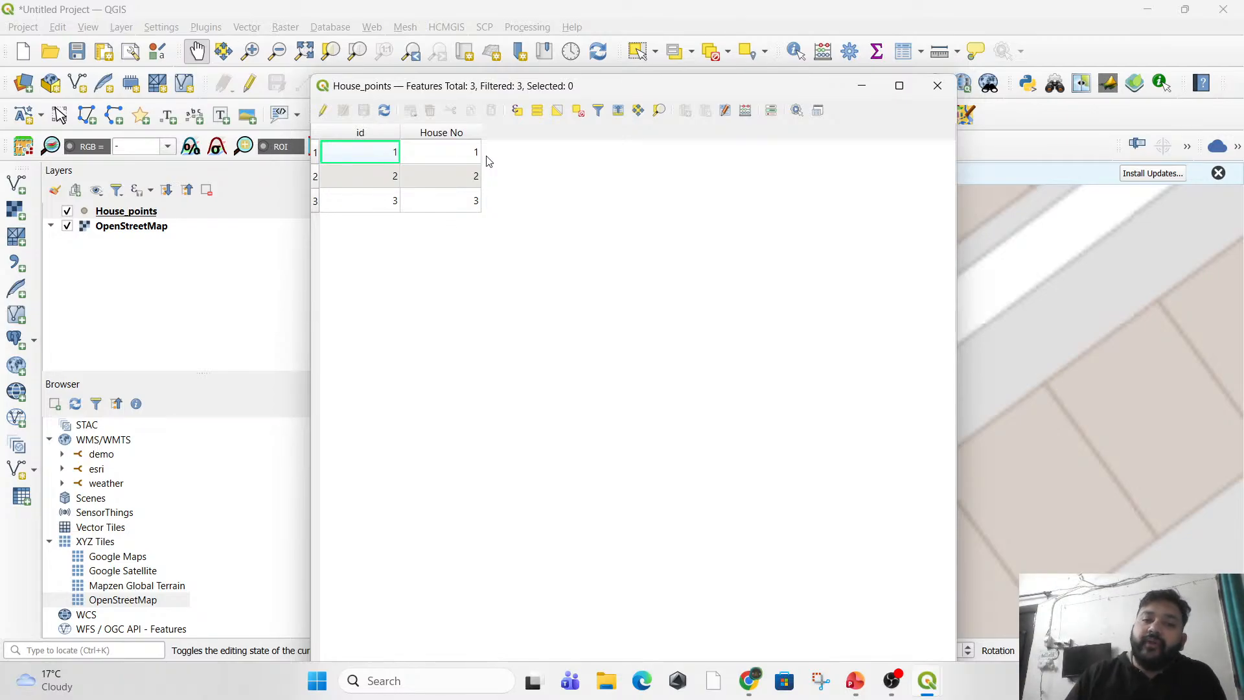
pyautogui.click(747, 115)
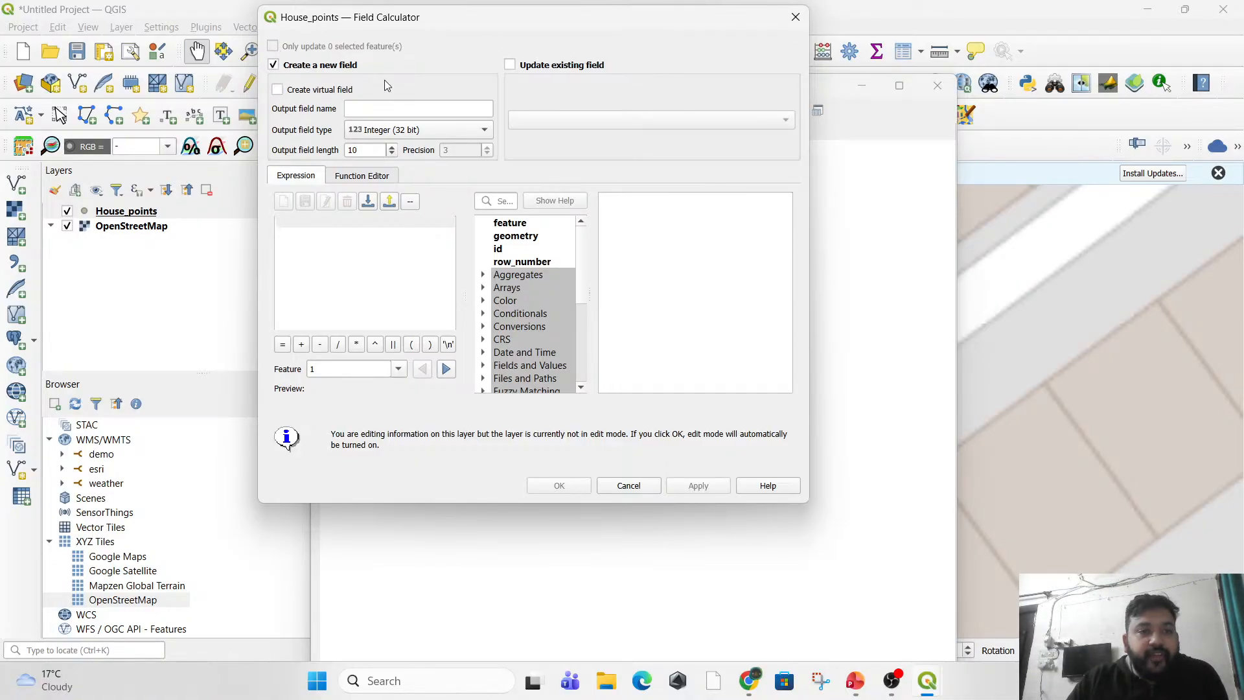
pyautogui.moveTo(406, 30); pyautogui.dragTo(707, 102)
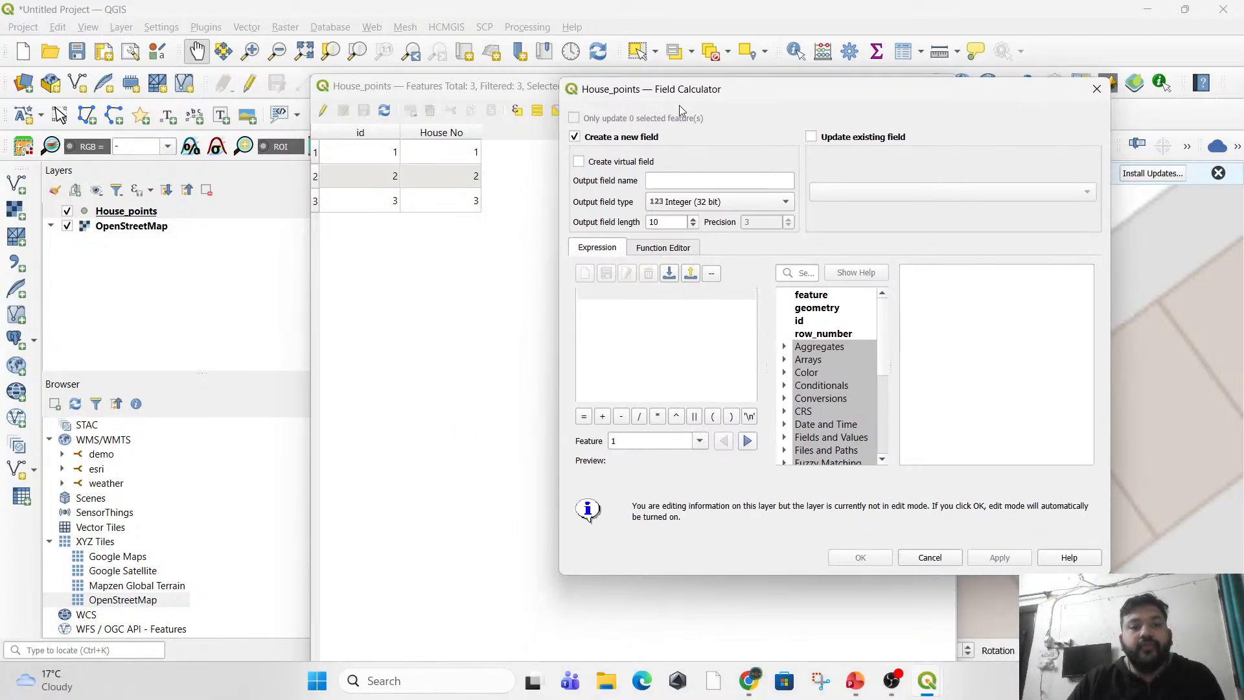
# Define a new output field named No_of_peop with the type Integer (32 bit).
pyautogui.click(716, 185)
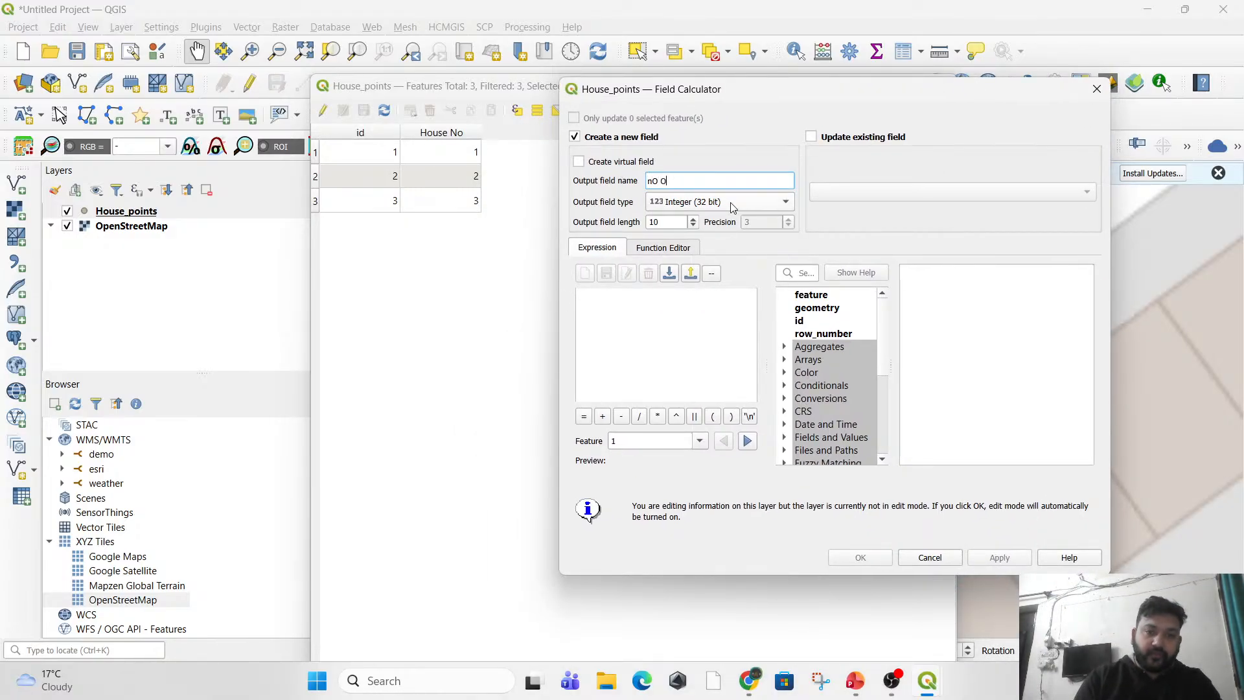
pyautogui.press('BackSpace')
pyautogui.press('BackSpace')
pyautogui.press('BackSpace')
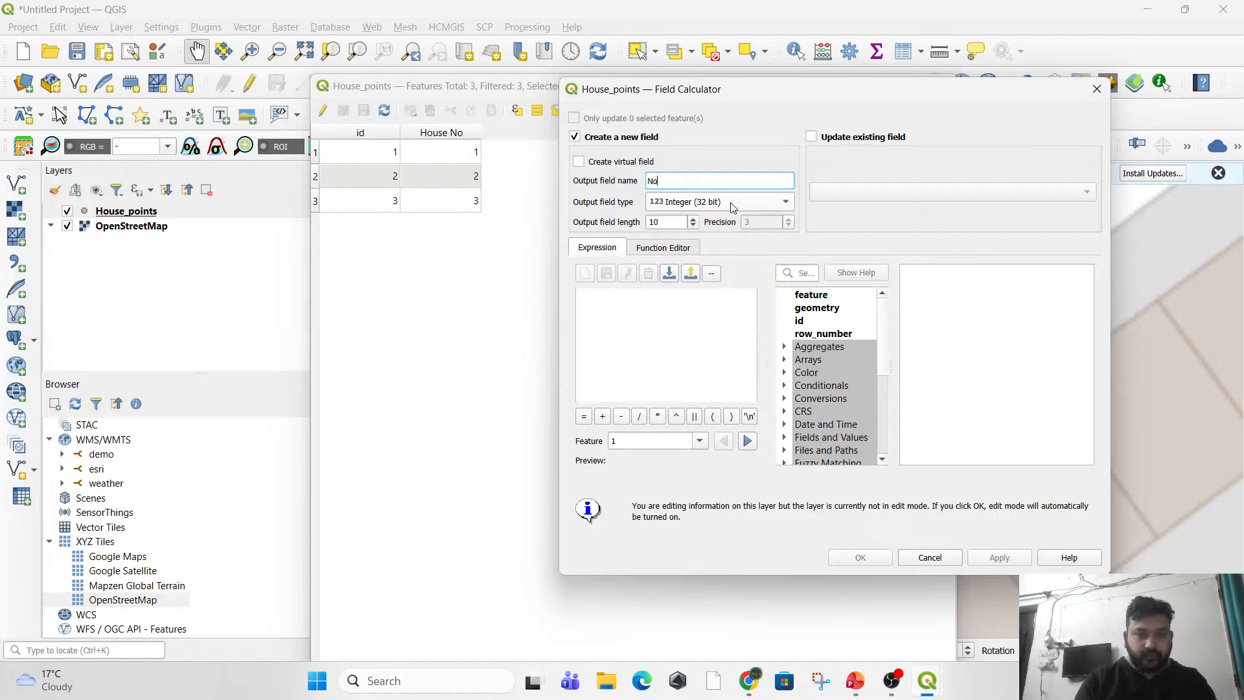
pyautogui.write('No of Peoi')
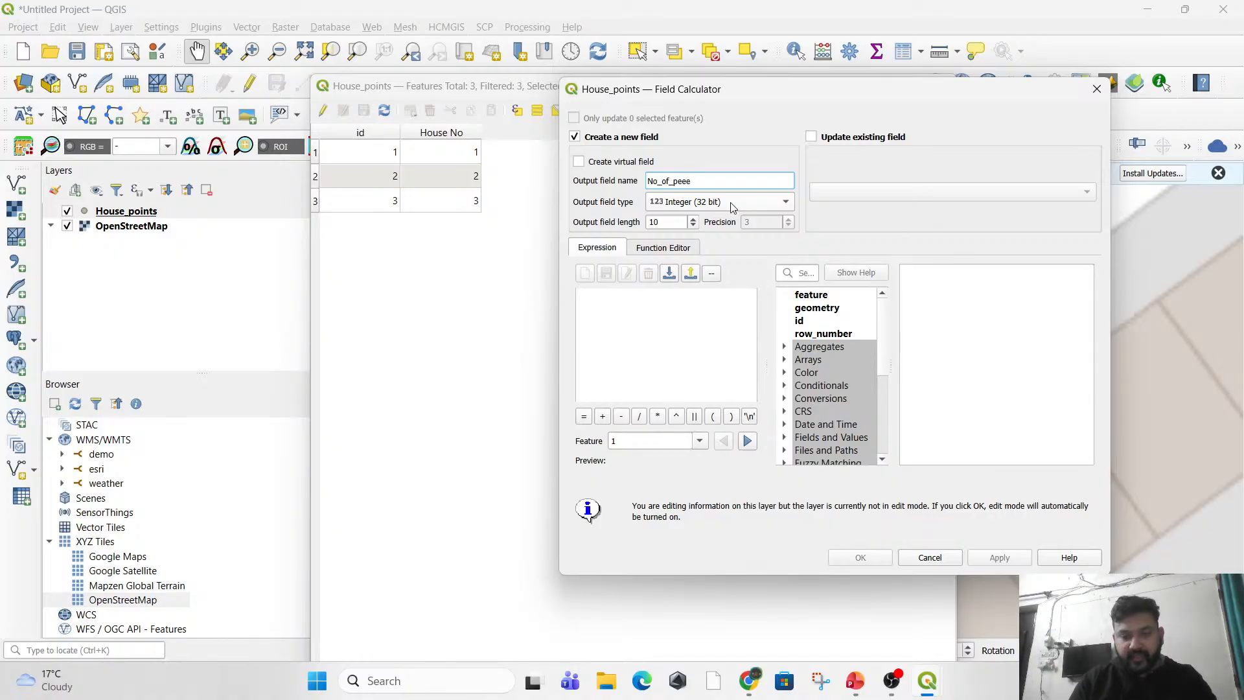
pyautogui.press('BackSpace')
pyautogui.press('BackSpace')
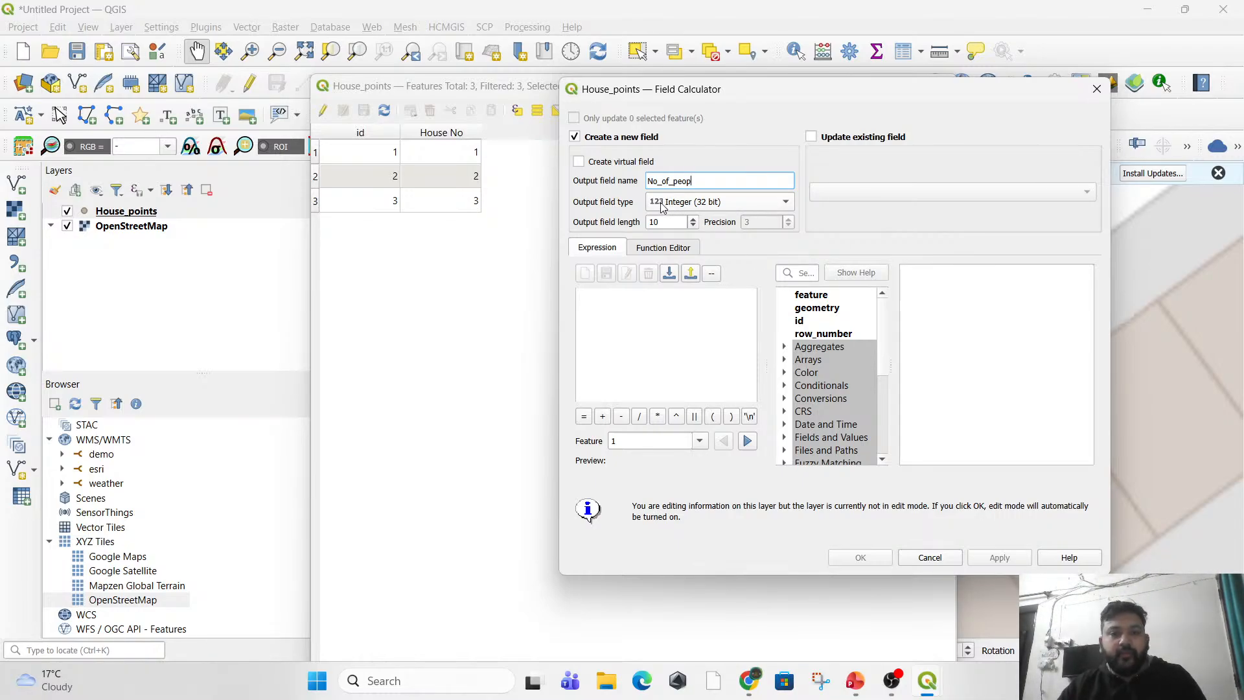
pyautogui.click(695, 204)
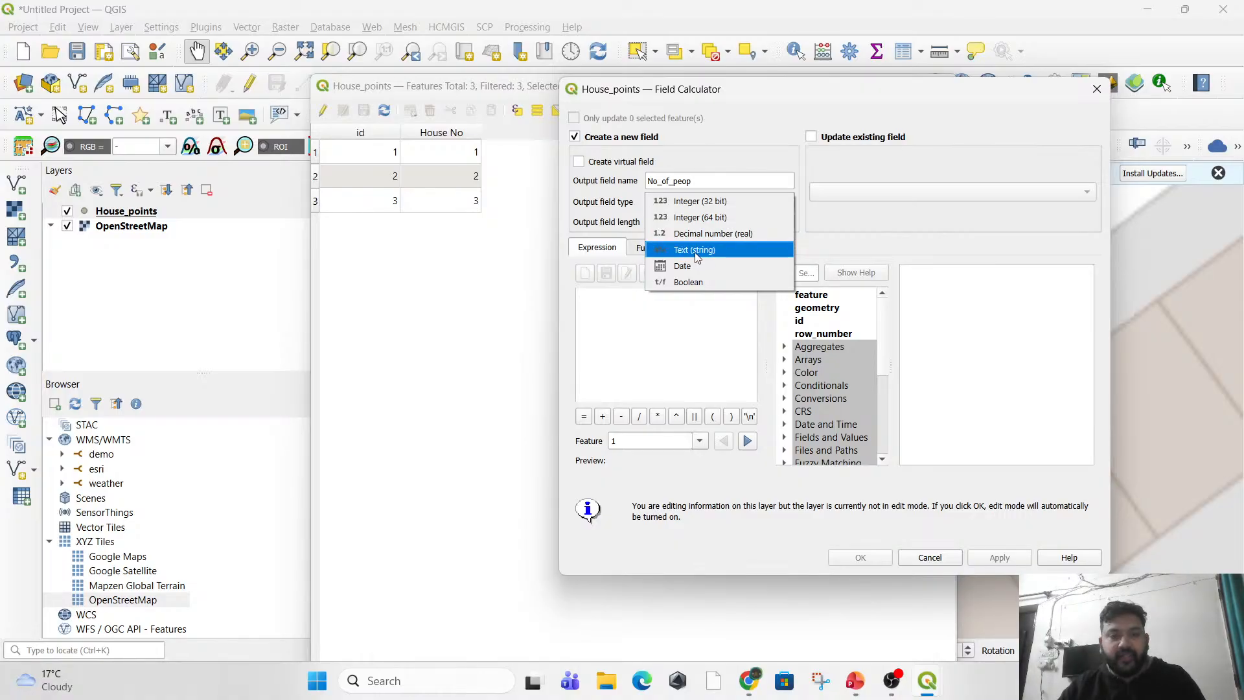
pyautogui.click(693, 207)
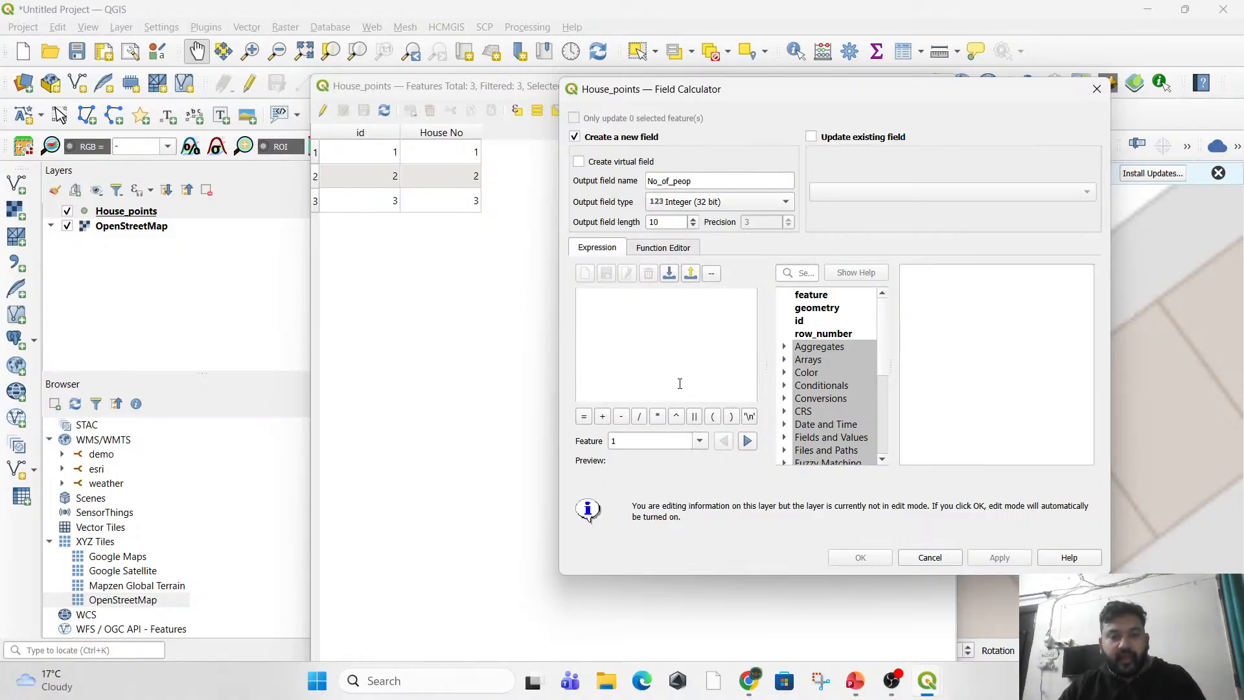
# Set the new field's expression to NULL, picked from the Fields and Values functions.
pyautogui.scroll(-5, 813, 385)
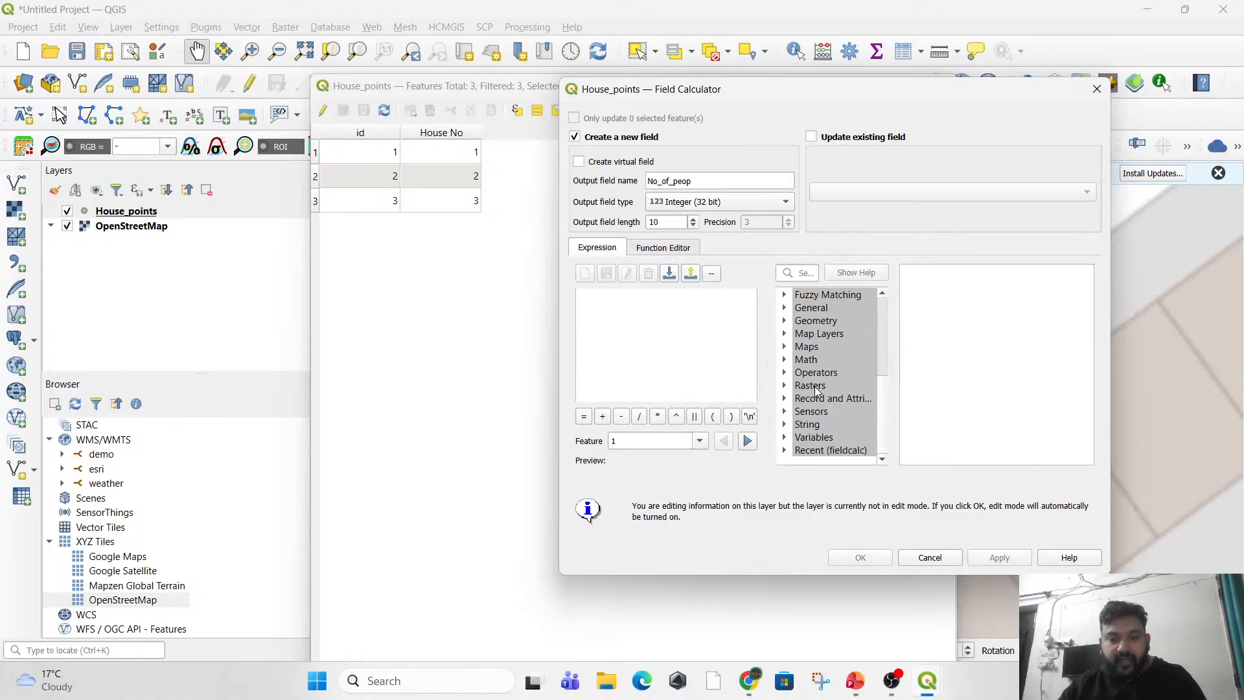
pyautogui.scroll(5, 825, 415)
pyautogui.scroll(-5, 825, 418)
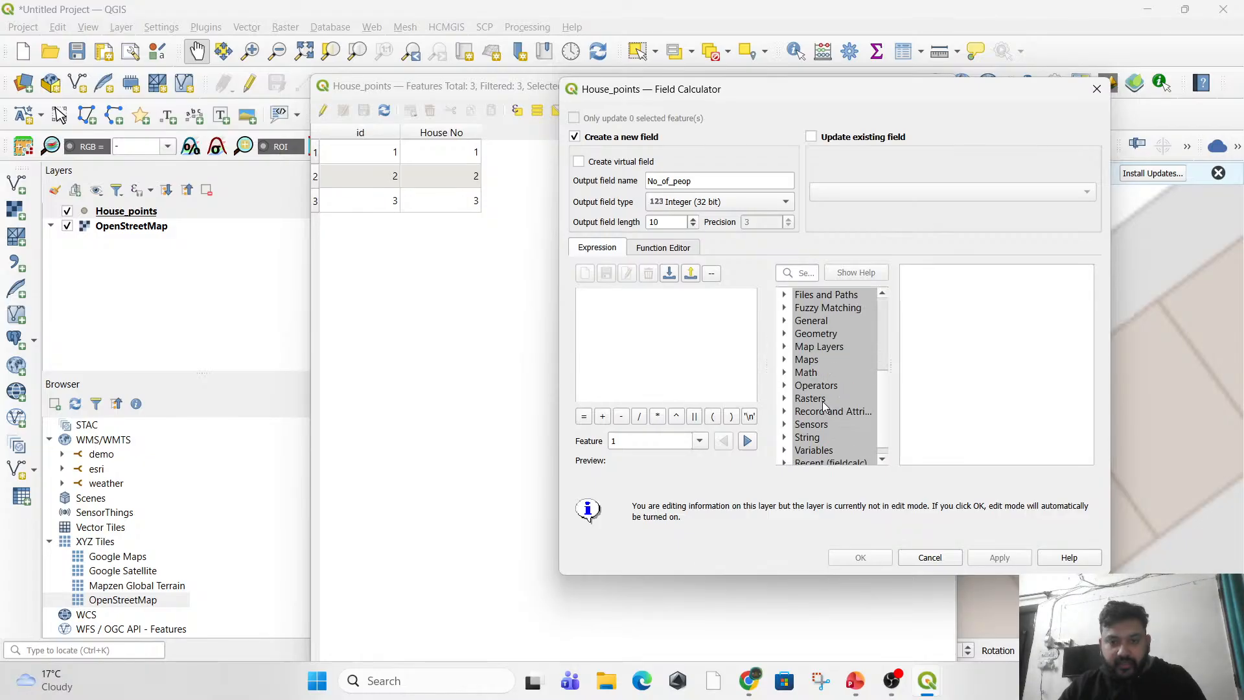
pyautogui.scroll(5, 823, 402)
pyautogui.scroll(-1, 823, 420)
pyautogui.click(809, 399)
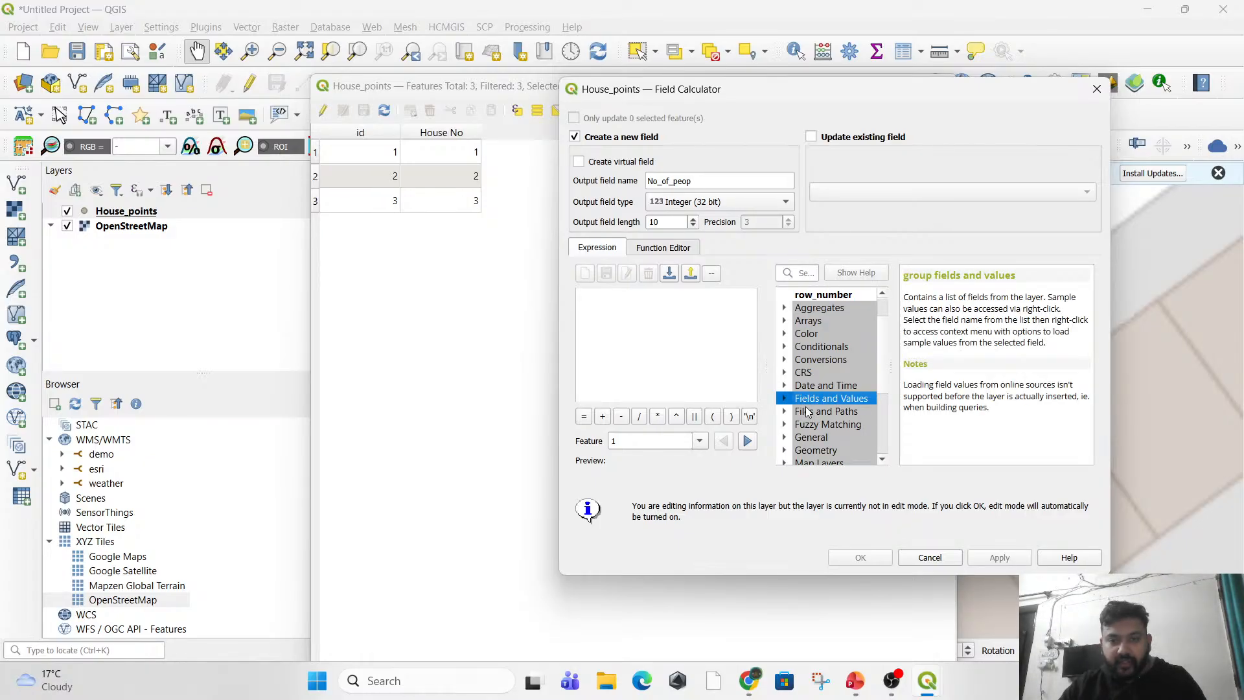
pyautogui.scroll(1, 803, 408)
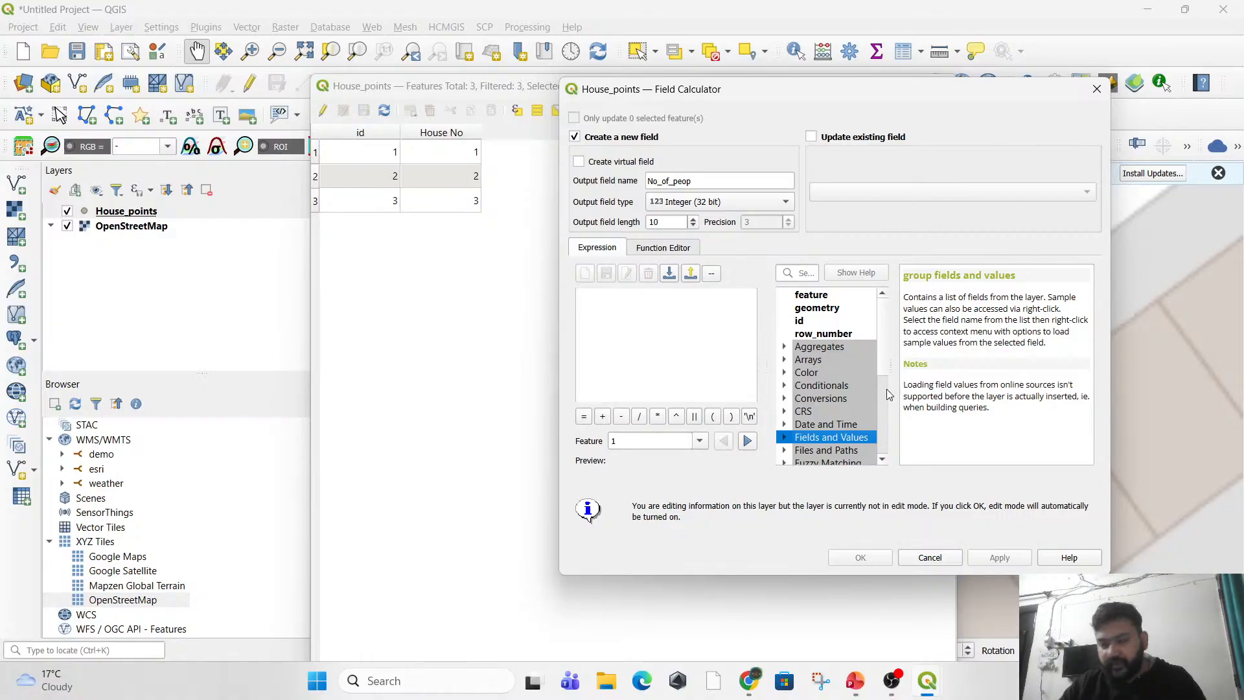
pyautogui.click(785, 438)
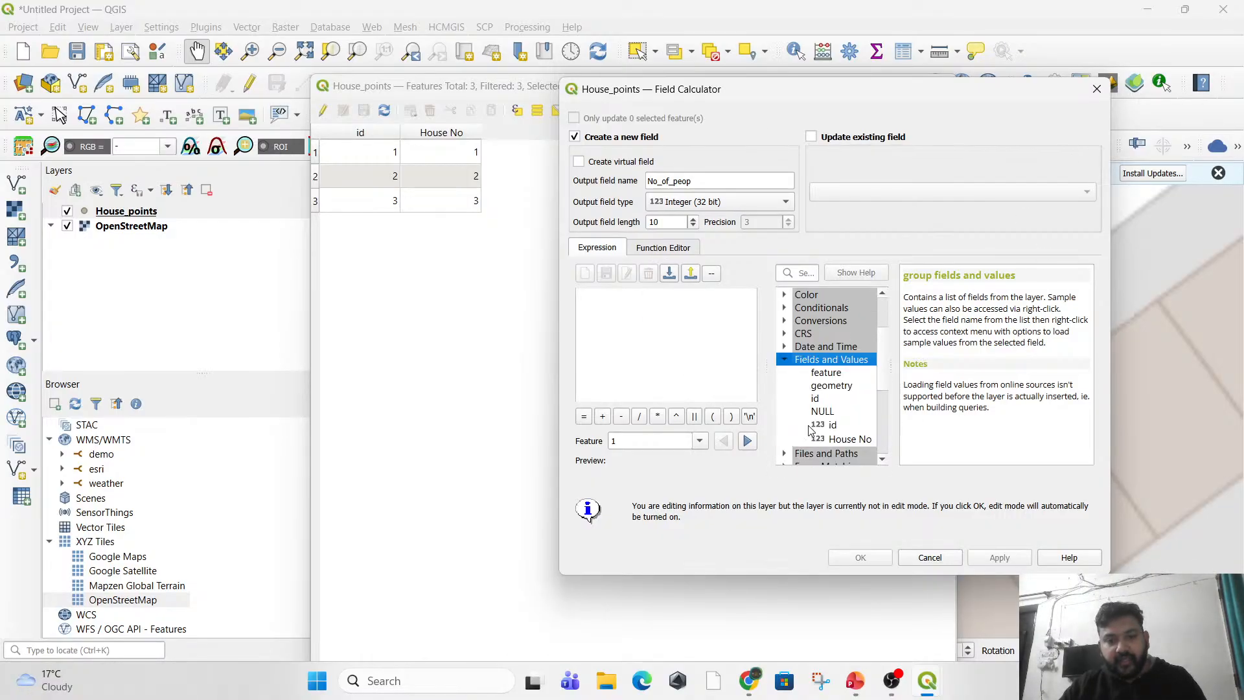
pyautogui.scroll(-3, 813, 431)
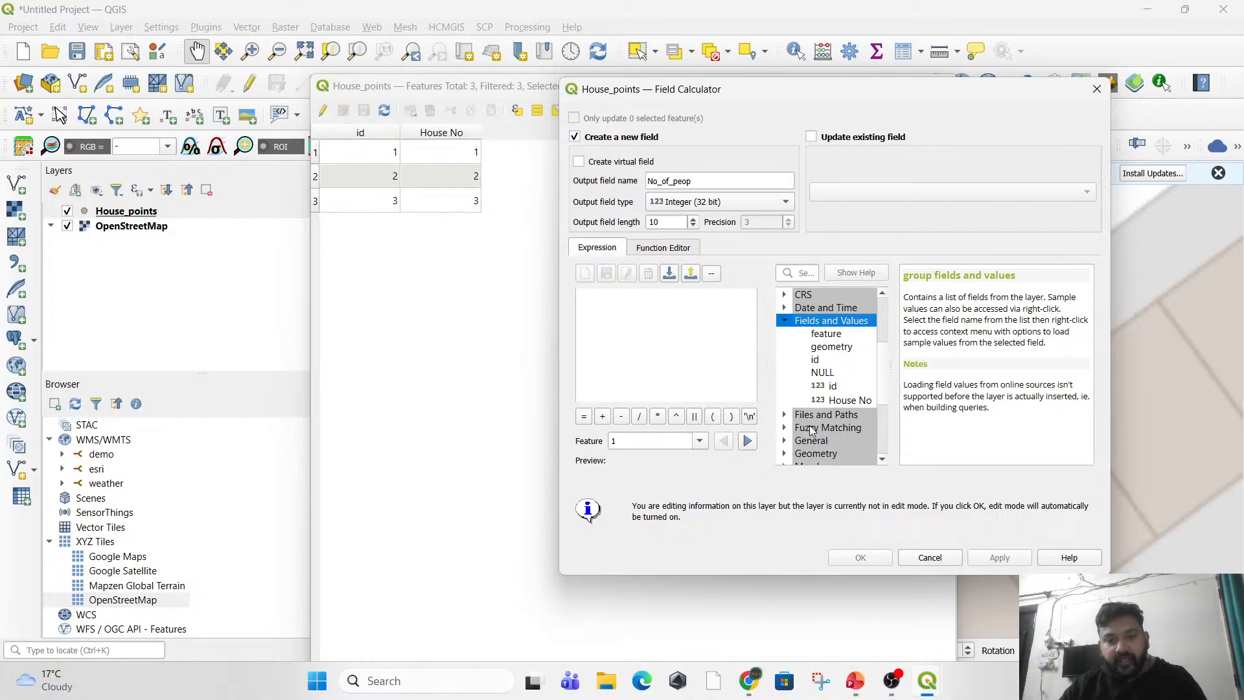
pyautogui.doubleClick(823, 373)
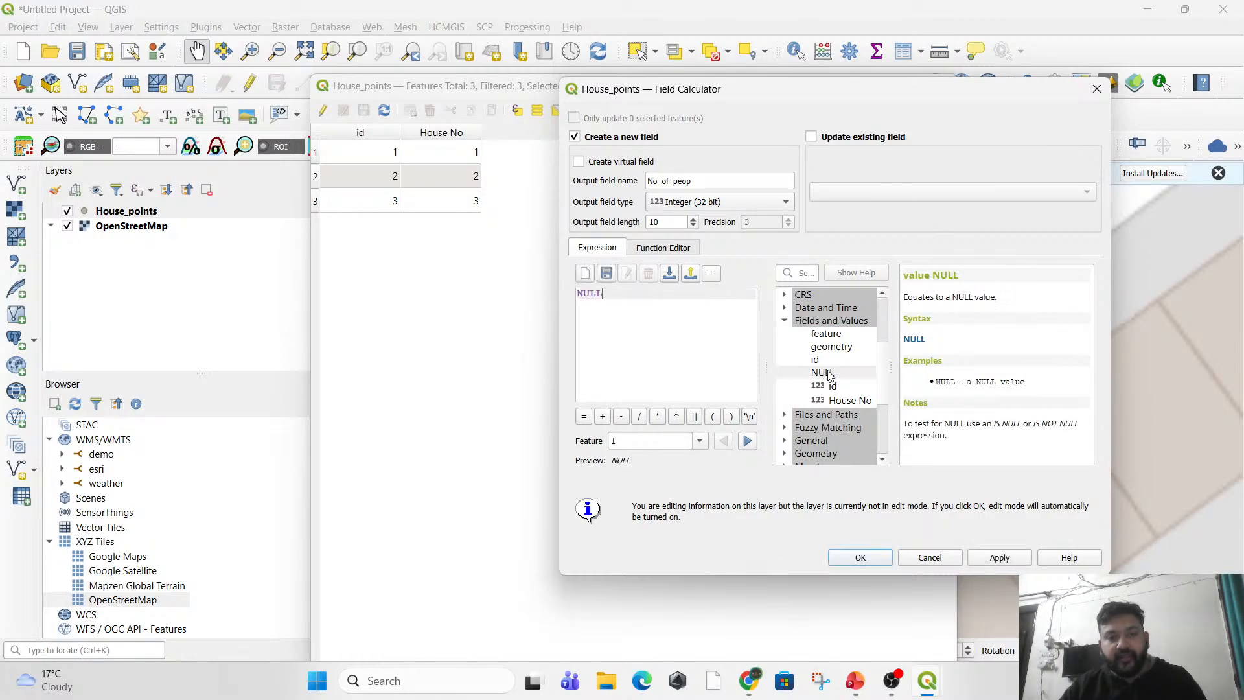
# Create the No_of_peop field with the NULL expression and leave the field calculator.
pyautogui.doubleClick(579, 300)
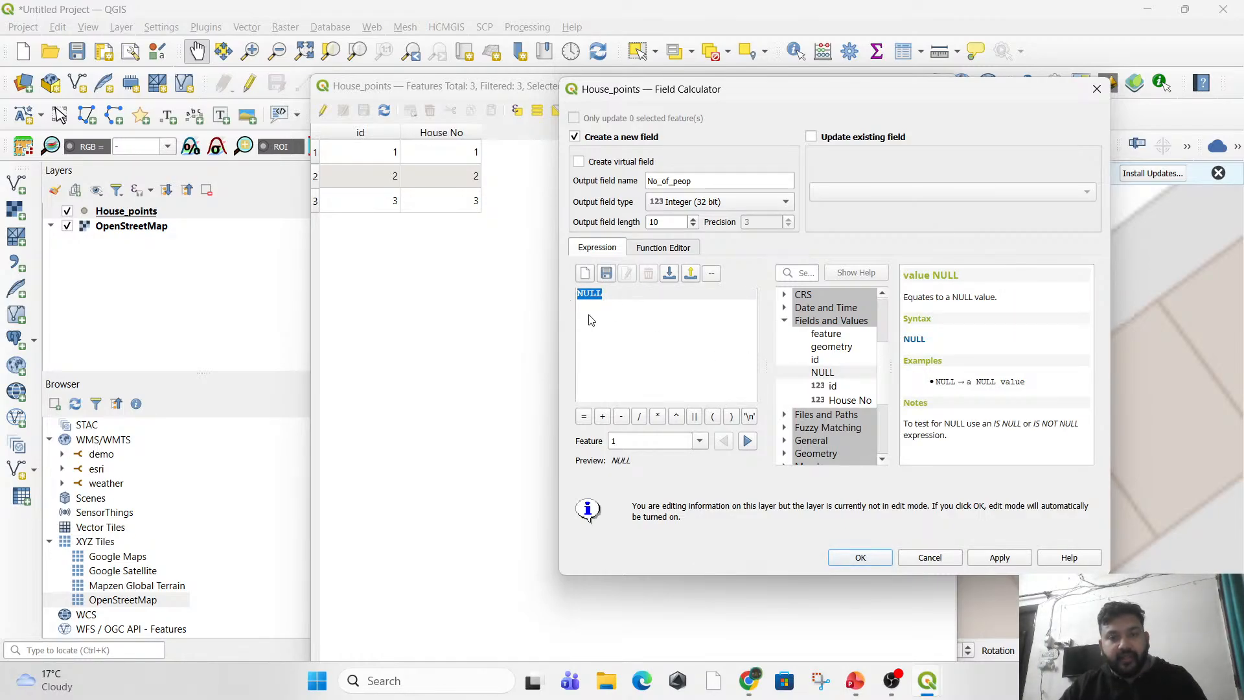
pyautogui.click(999, 557)
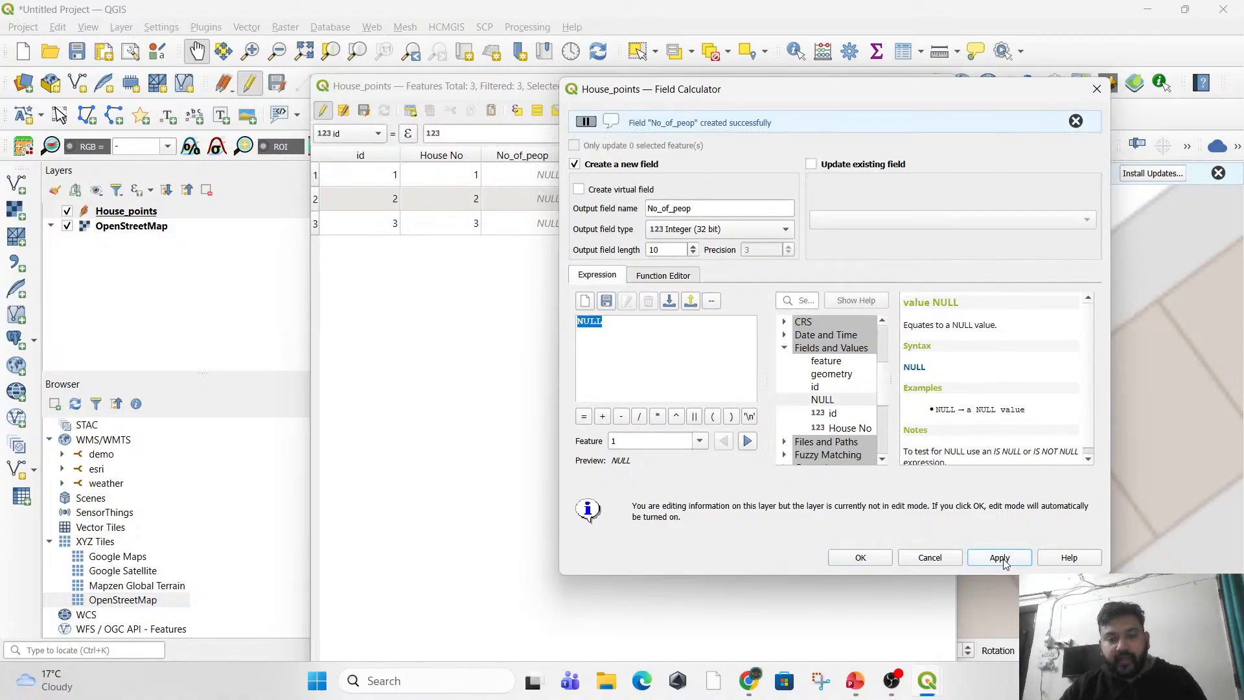
pyautogui.click(873, 559)
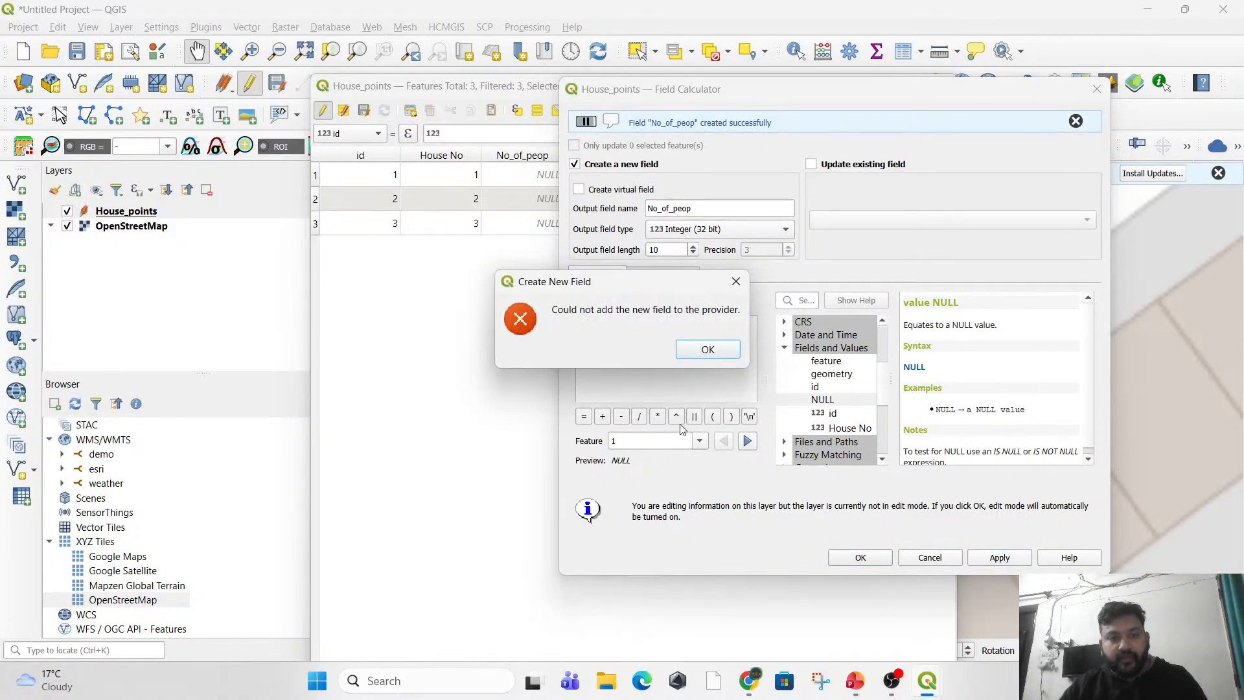
pyautogui.click(705, 350)
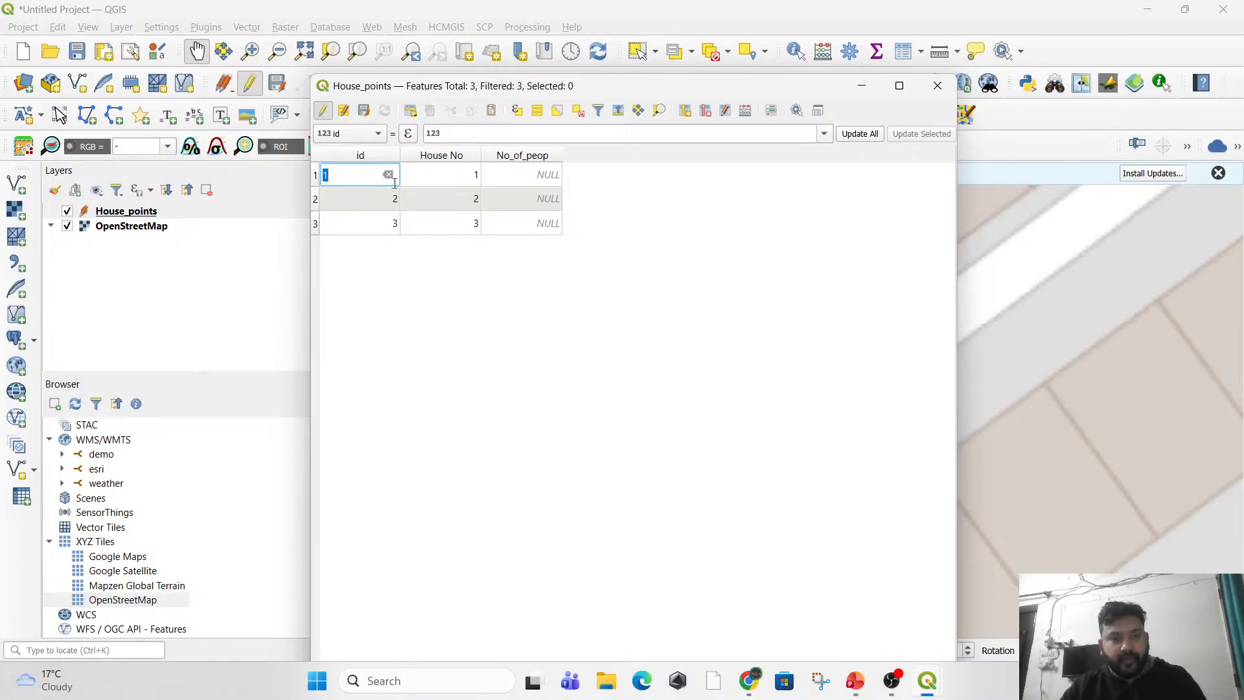
# Enter 4, 3 and 6 as No_of_peop for houses 1, 2 and 3, and save the House_points edits.
pyautogui.click(479, 302)
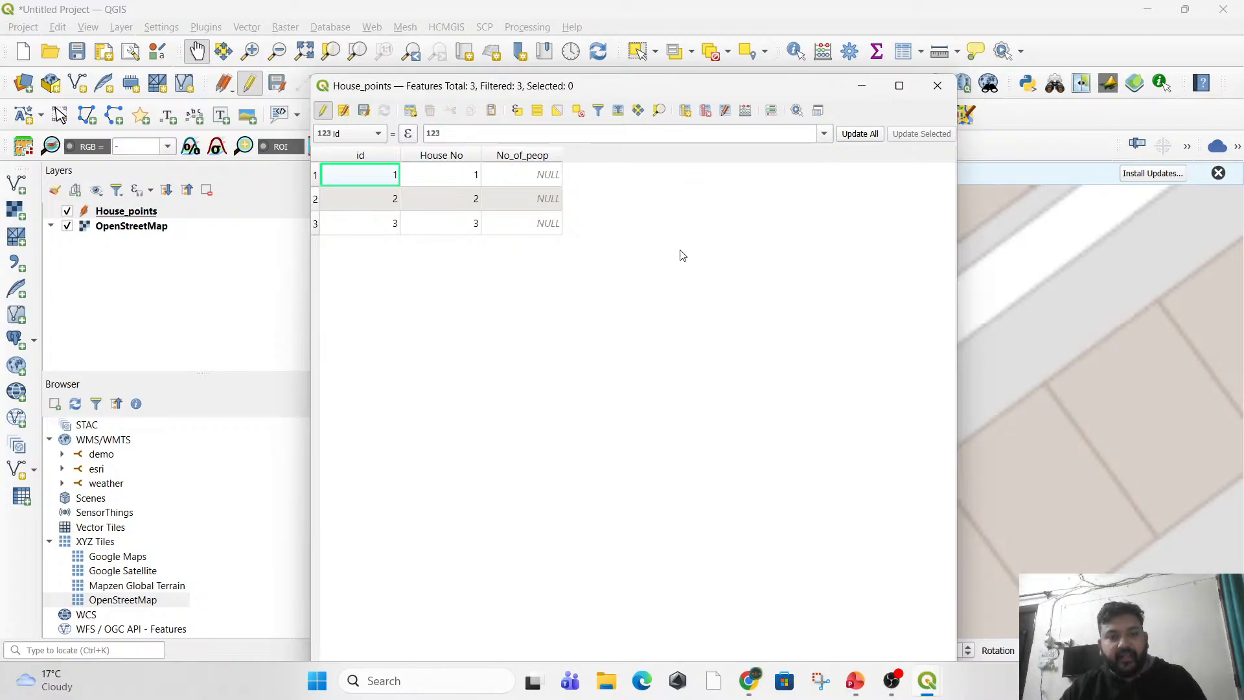
pyautogui.doubleClick(540, 181)
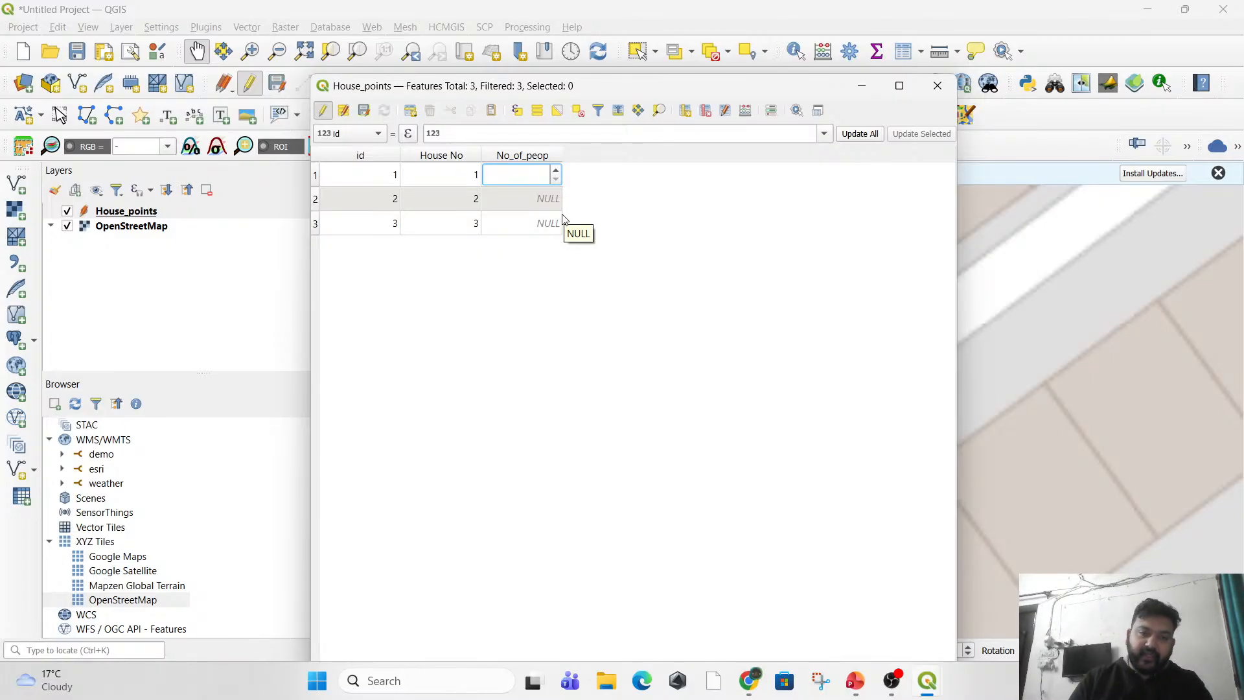
pyautogui.write('4')
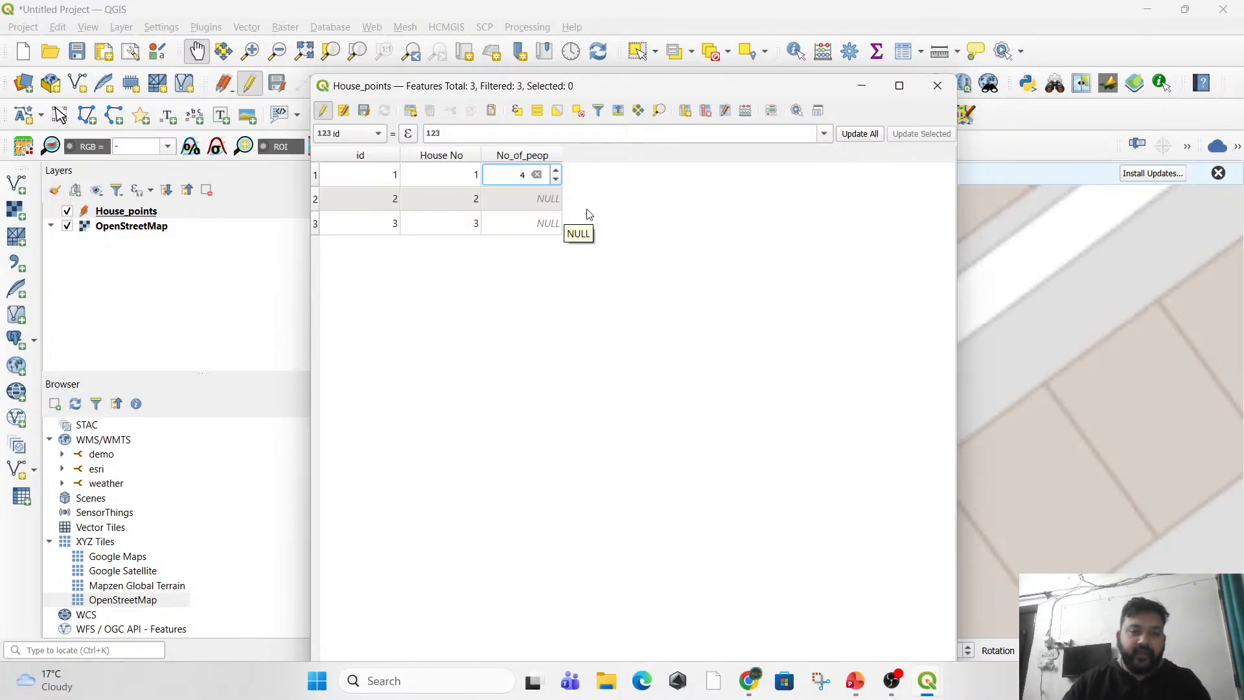
pyautogui.doubleClick(538, 197)
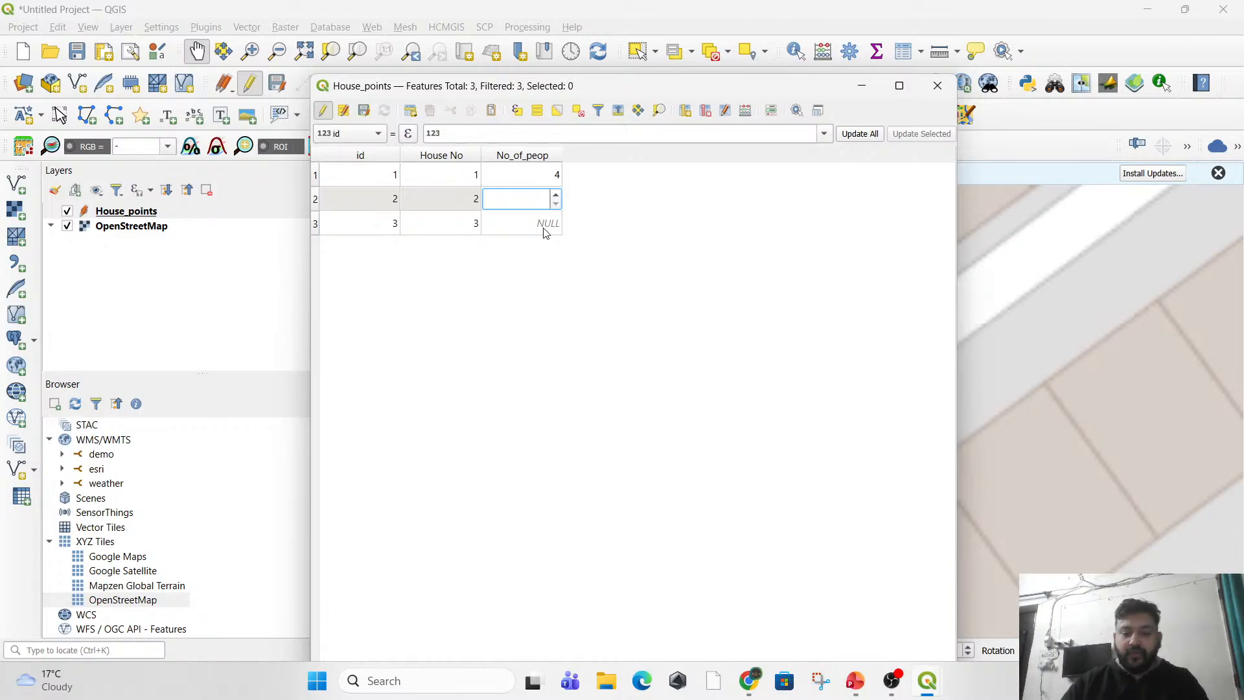
pyautogui.write('3')
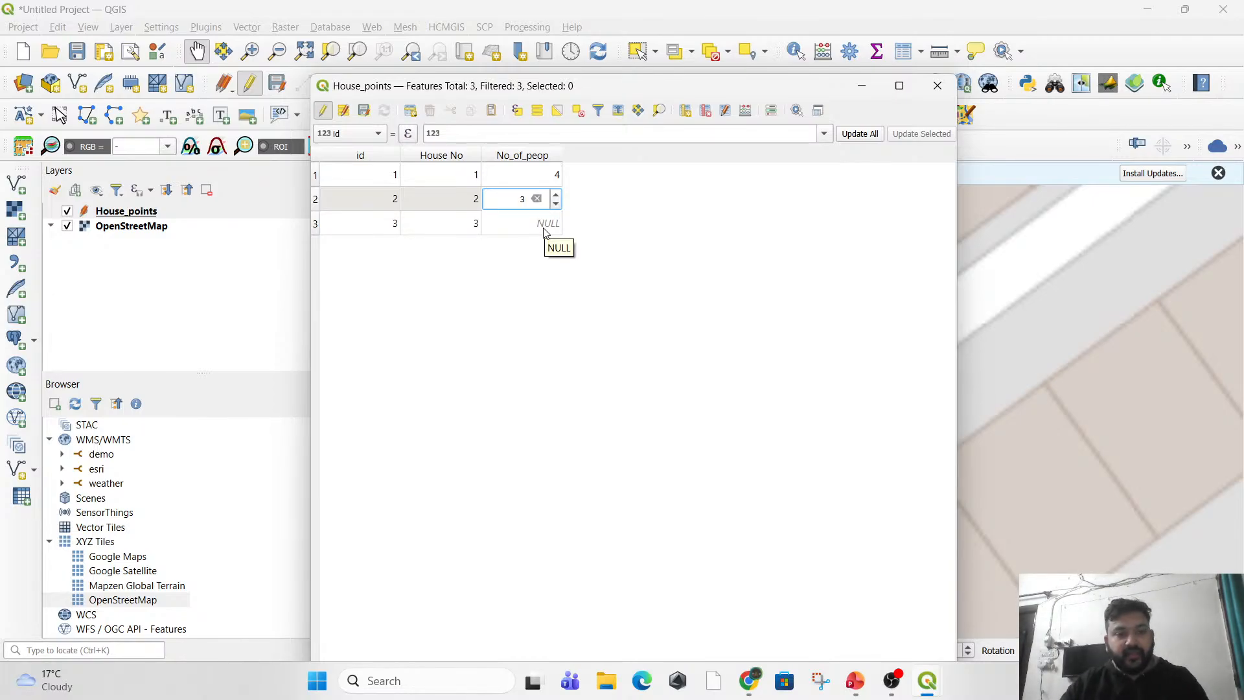
pyautogui.click(544, 227)
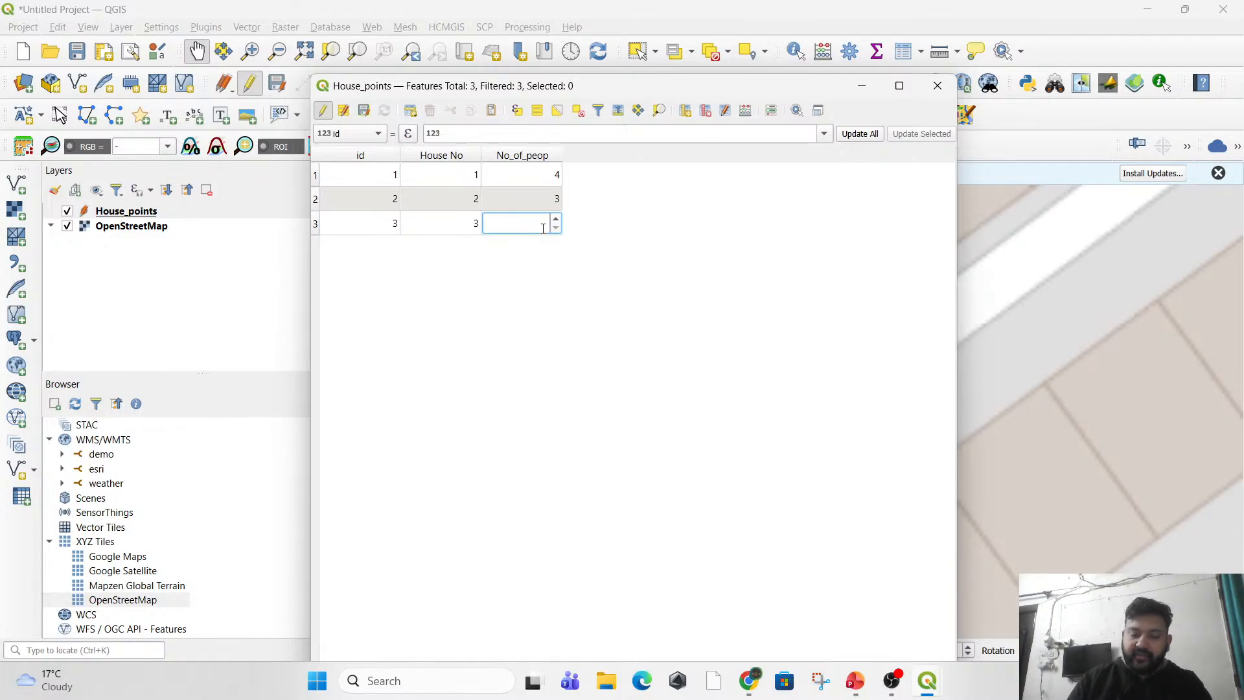
pyautogui.write('6')
pyautogui.click(638, 346)
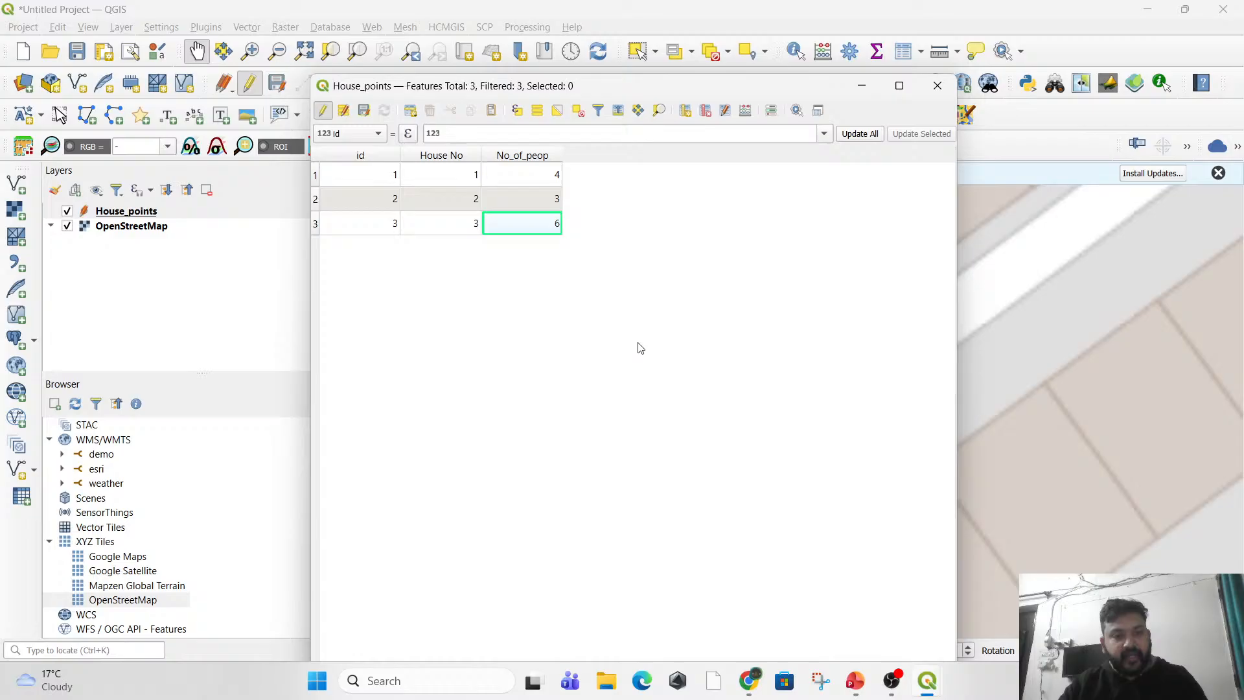
pyautogui.click(324, 113)
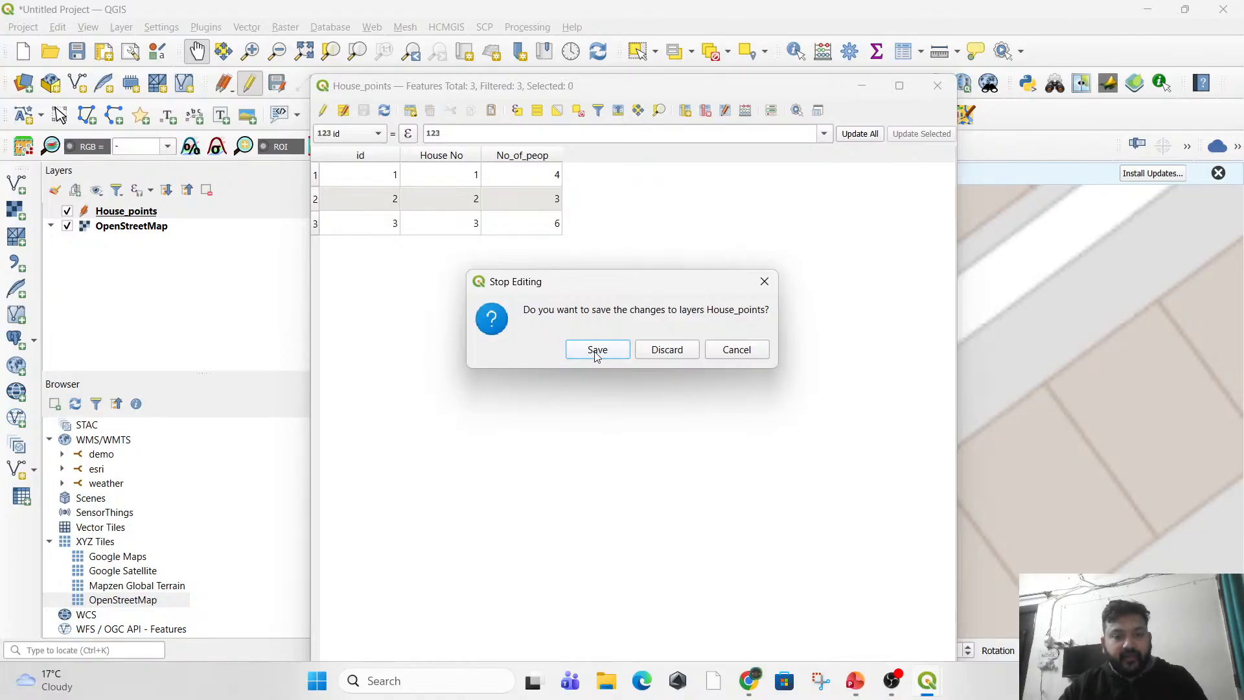
pyautogui.click(607, 353)
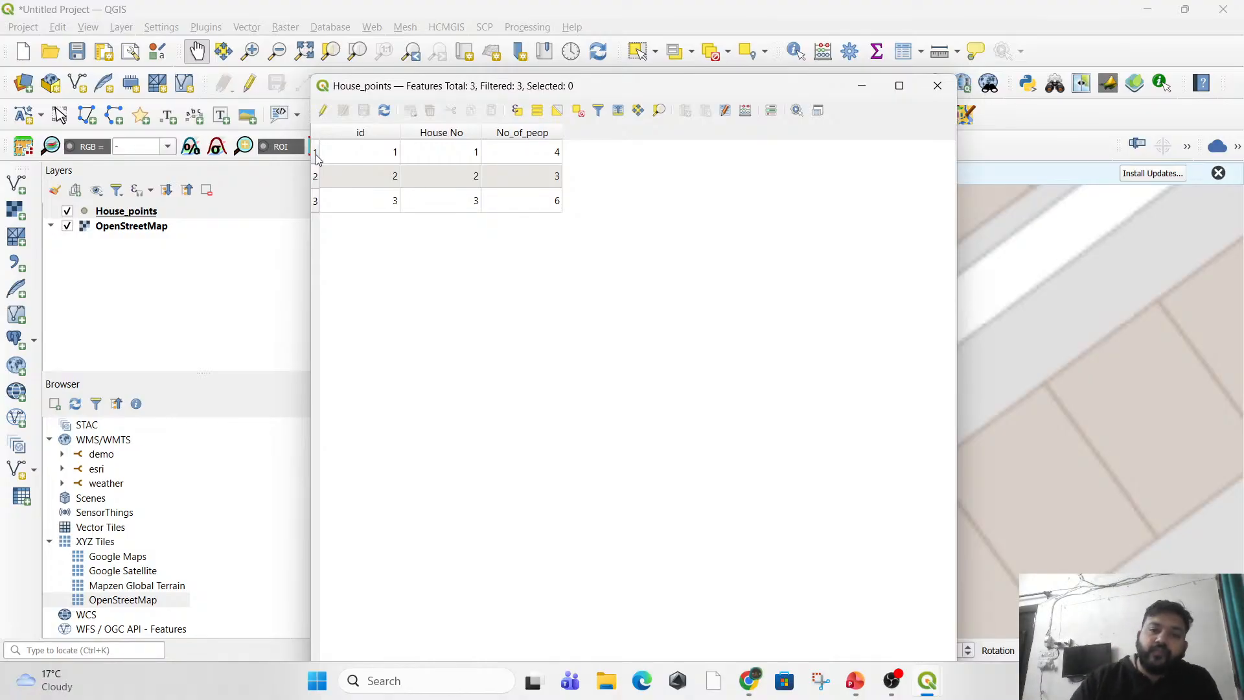
# Move the attribute table clear of the map and open the field calculator, ready to name a new output field.
pyautogui.moveTo(650, 88); pyautogui.dragTo(486, 283)
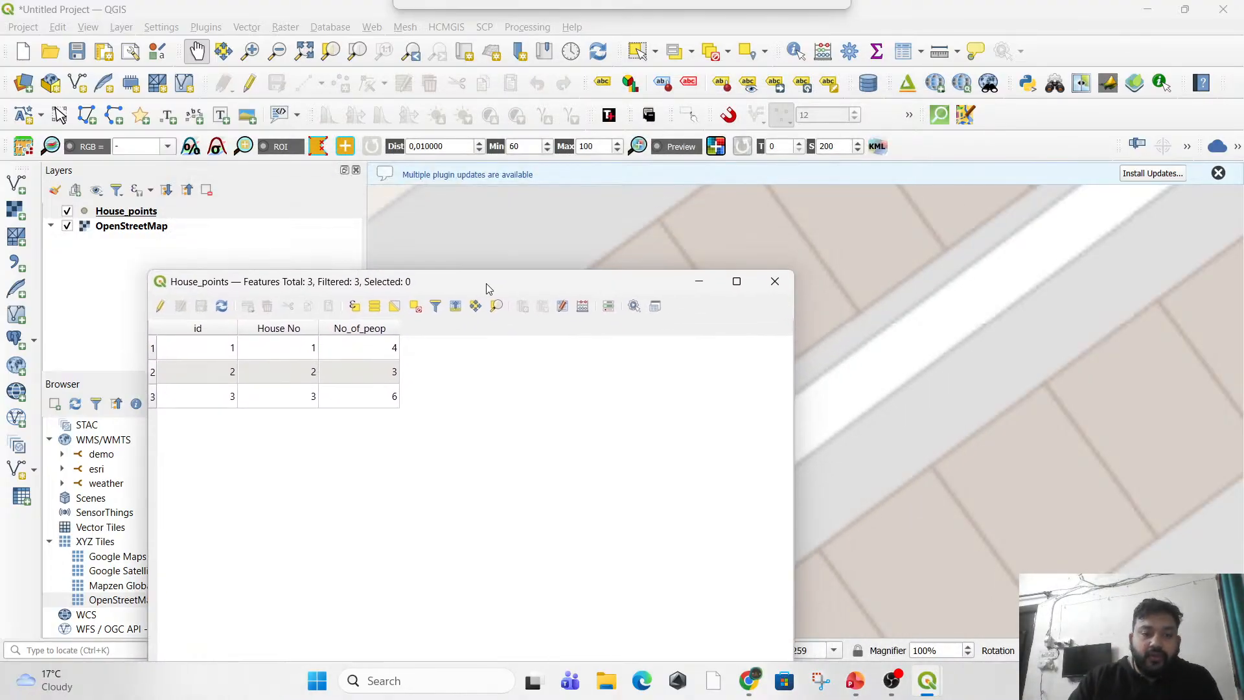
pyautogui.click(562, 306)
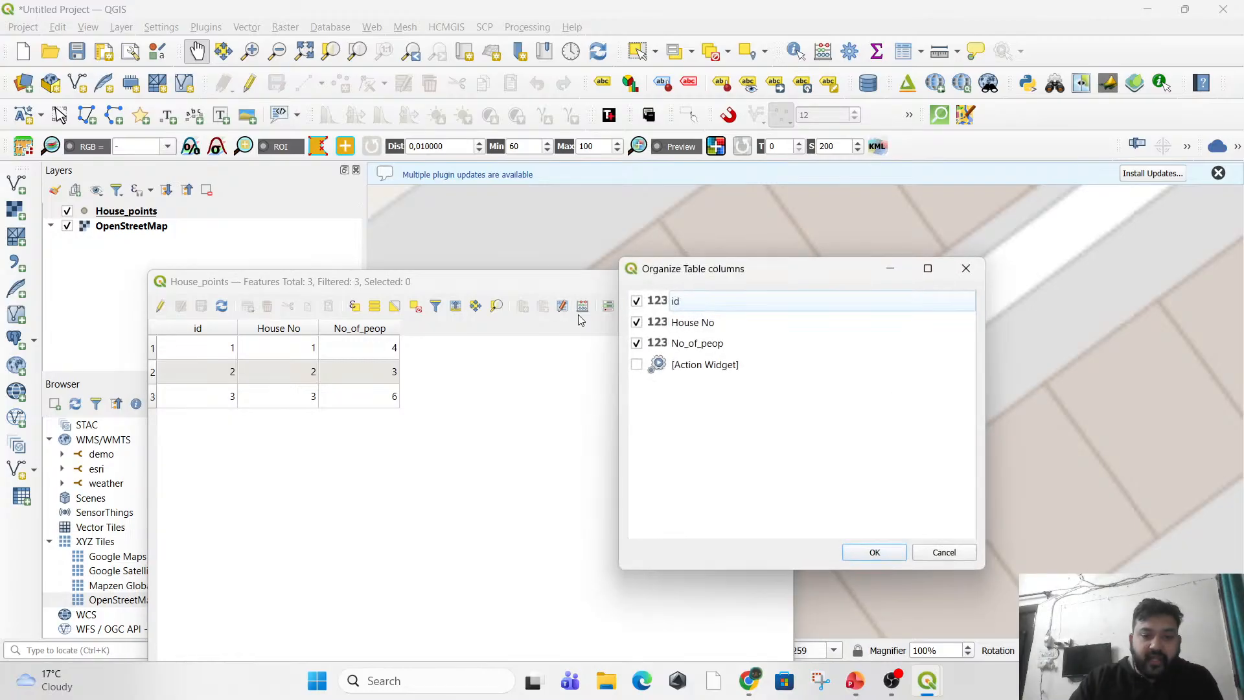
pyautogui.click(965, 269)
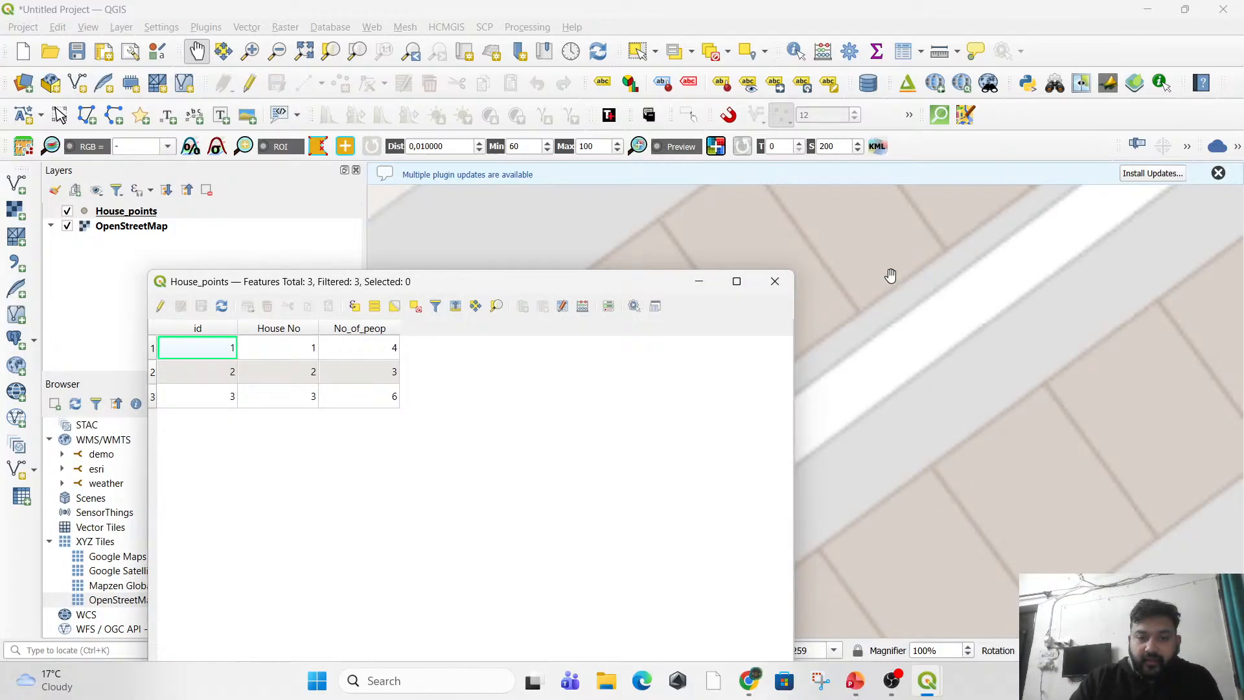
pyautogui.click(583, 307)
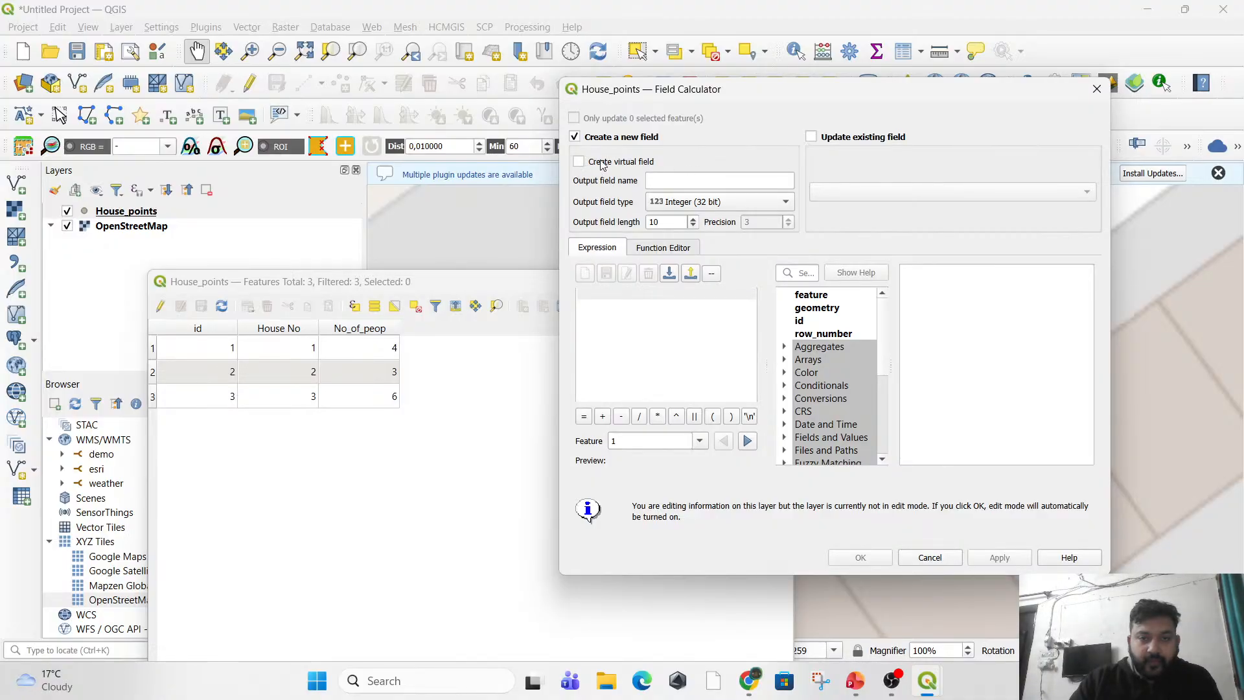
pyautogui.click(690, 183)
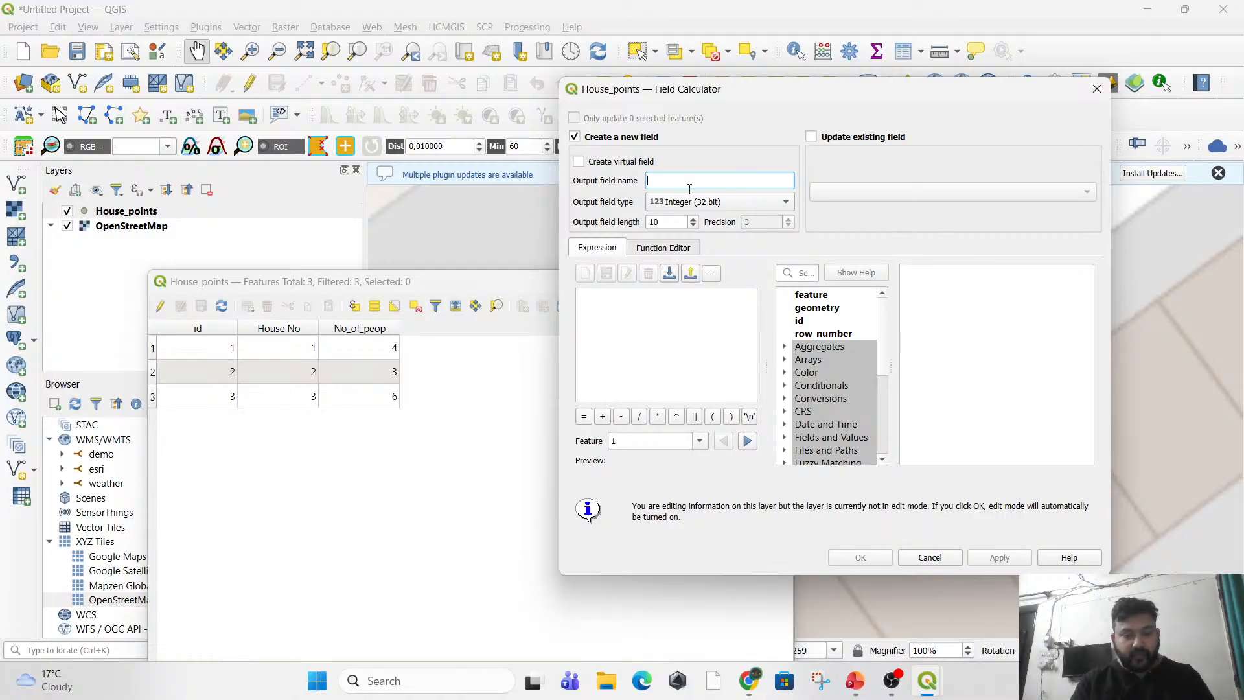
pyautogui.write('Name_of_')
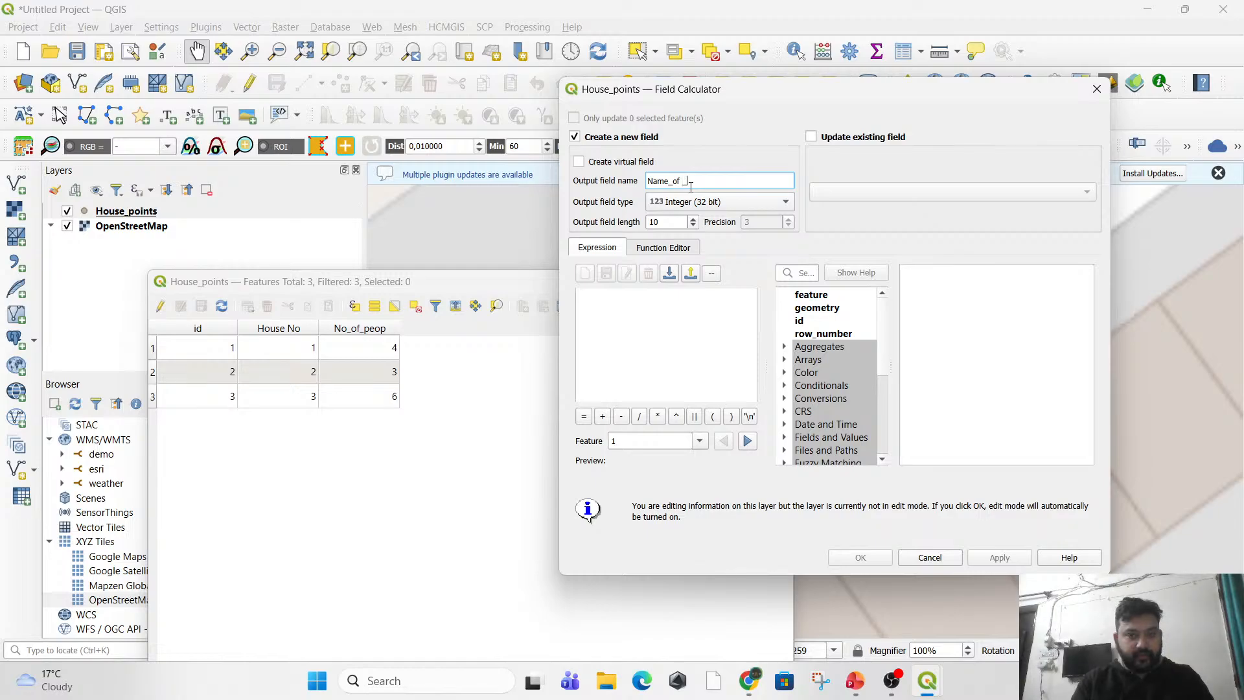
pyautogui.write('H')
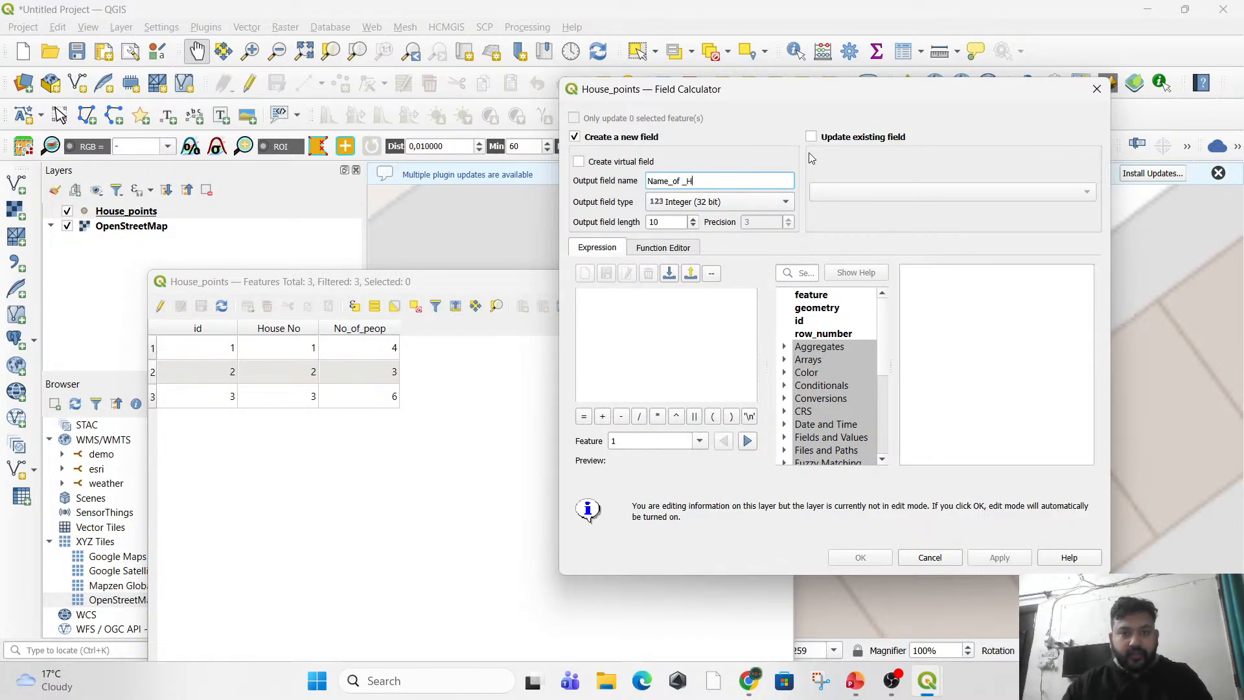
pyautogui.press('BackSpace')
pyautogui.press('BackSpace')
pyautogui.press('BackSpace')
pyautogui.press('BackSpace')
pyautogui.press('BackSpace')
pyautogui.press('BackSpace')
pyautogui.press('BackSpace')
pyautogui.press('BackSpace')
pyautogui.press('BackSpace')
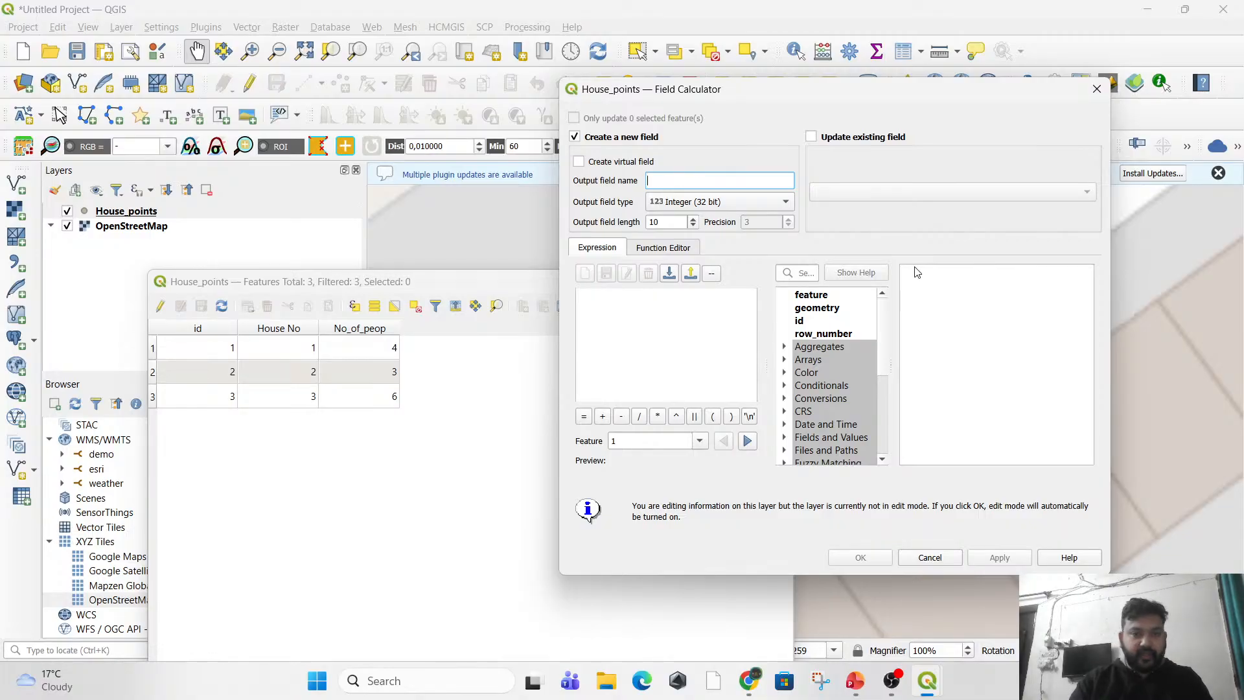
# Name the new output field Head and set its type to Text (string).
pyautogui.write('Head')
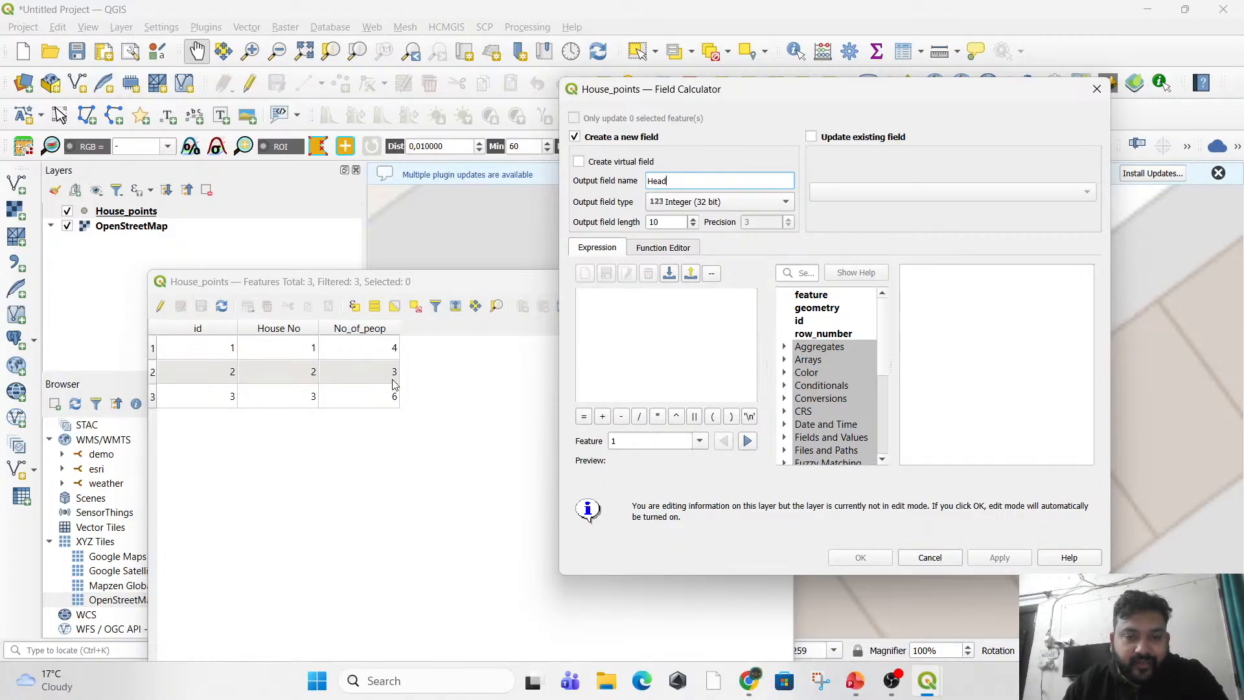
pyautogui.click(673, 204)
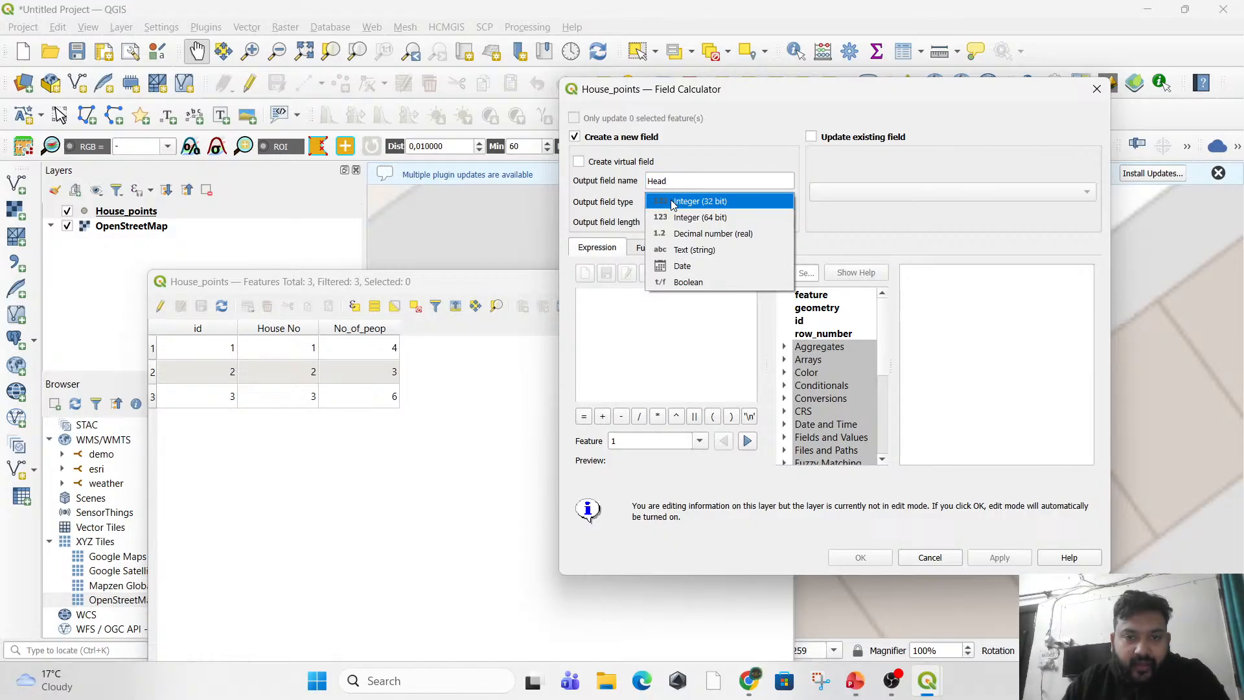
pyautogui.click(711, 255)
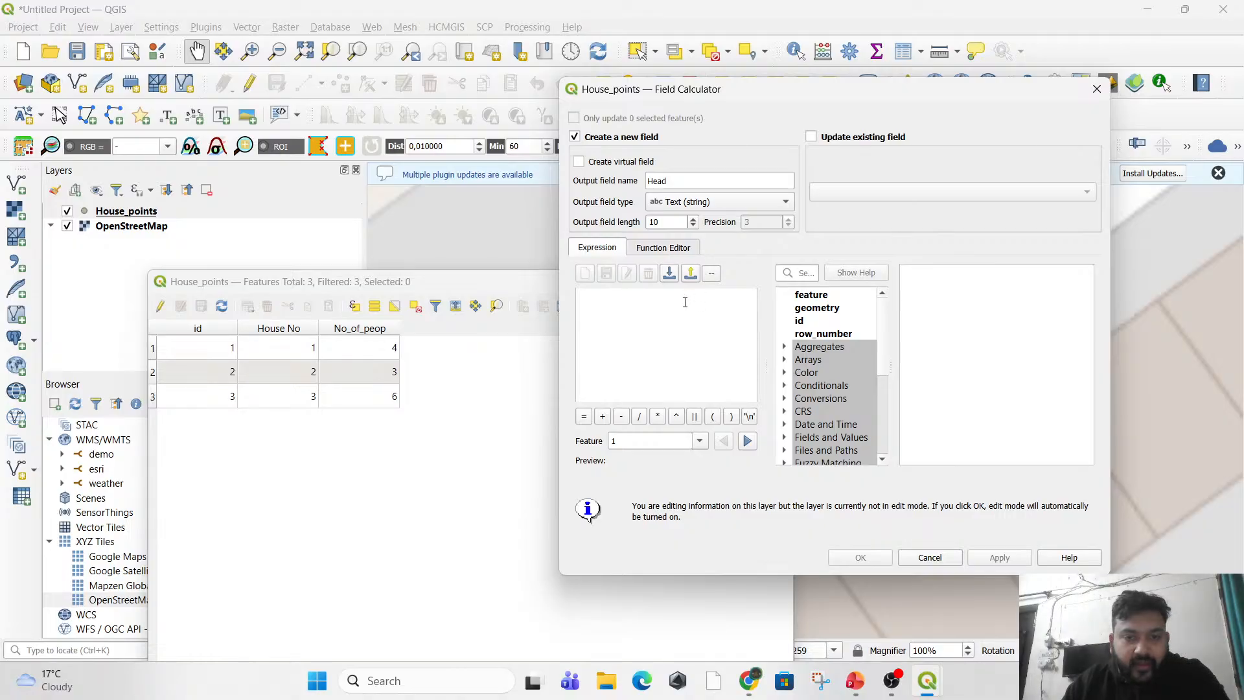
# Use NULL from Fields and Values as the Head field's expression and apply the calculation.
pyautogui.scroll(-1, 831, 401)
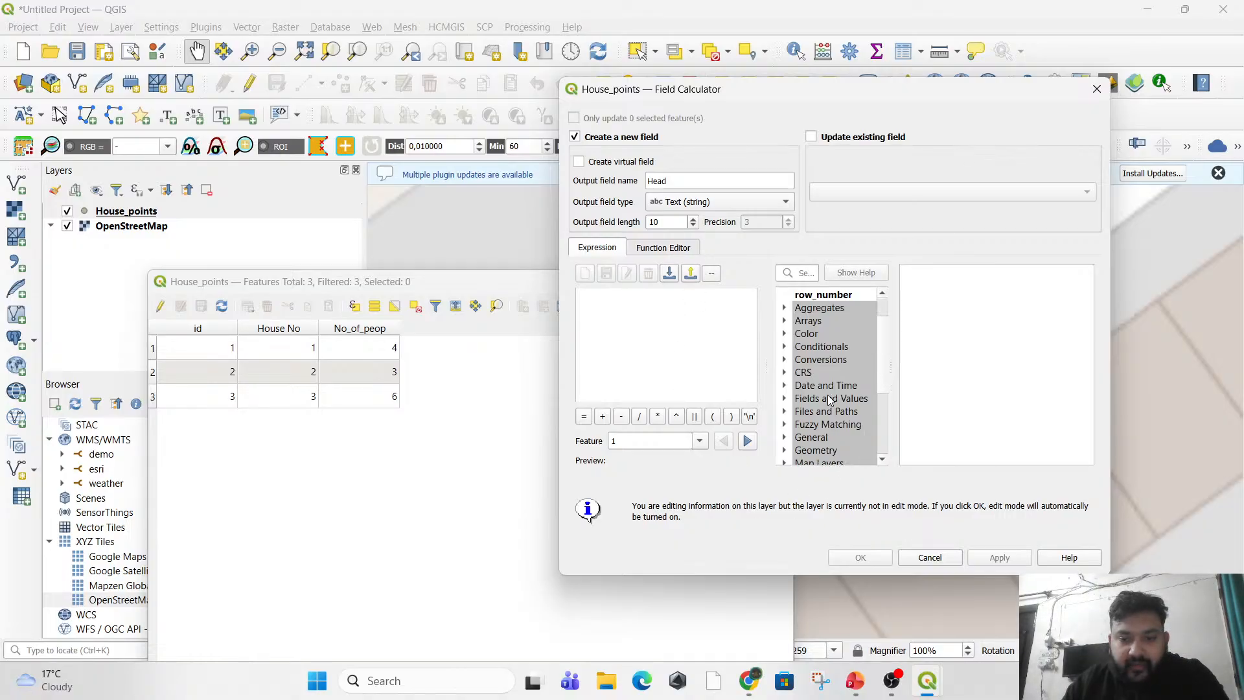
pyautogui.click(785, 399)
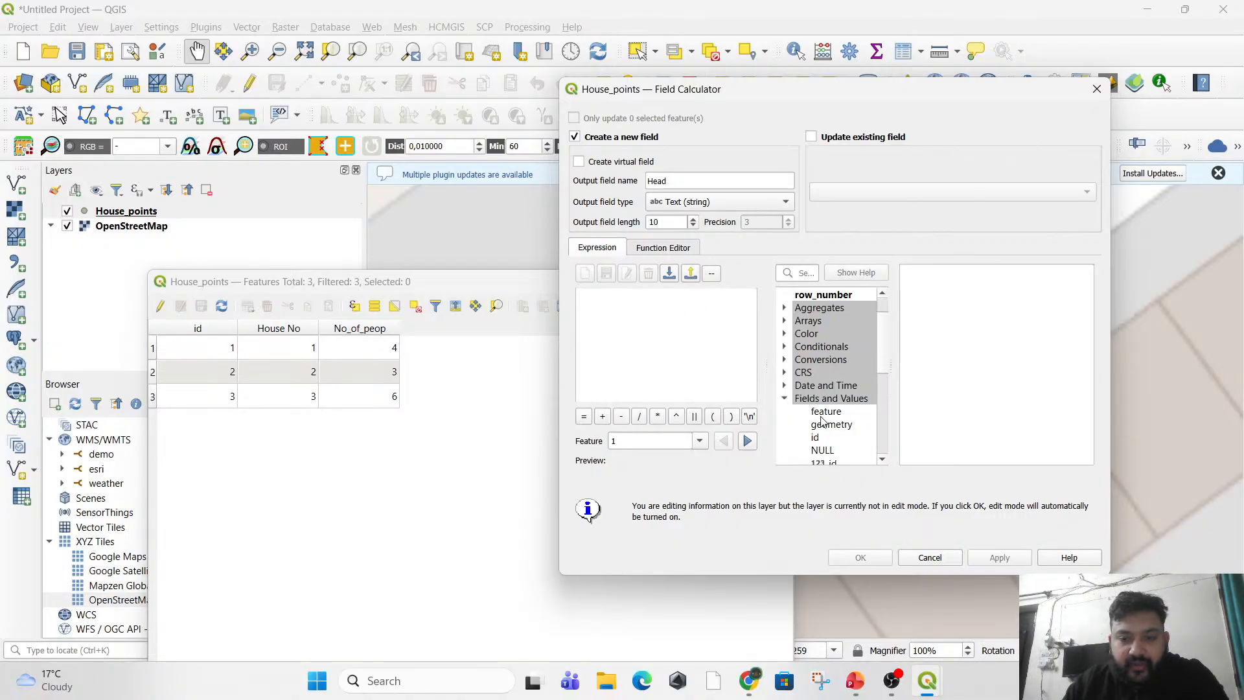
pyautogui.scroll(-1, 822, 421)
pyautogui.doubleClick(834, 412)
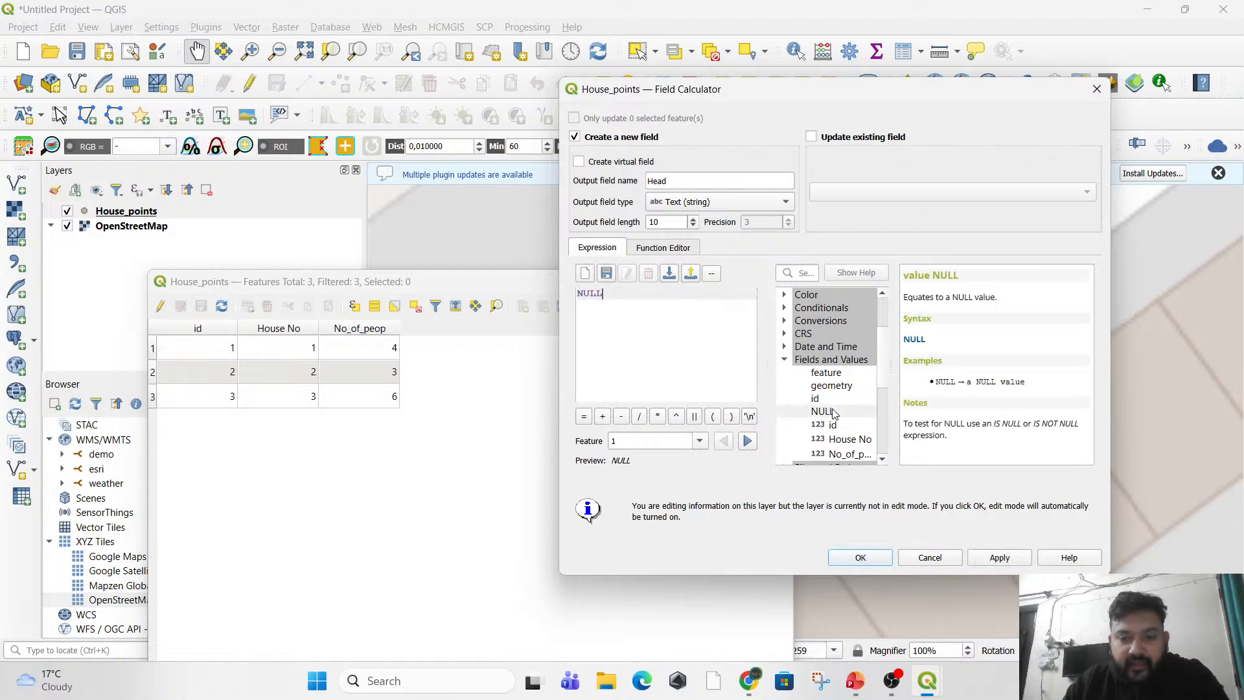
pyautogui.click(997, 560)
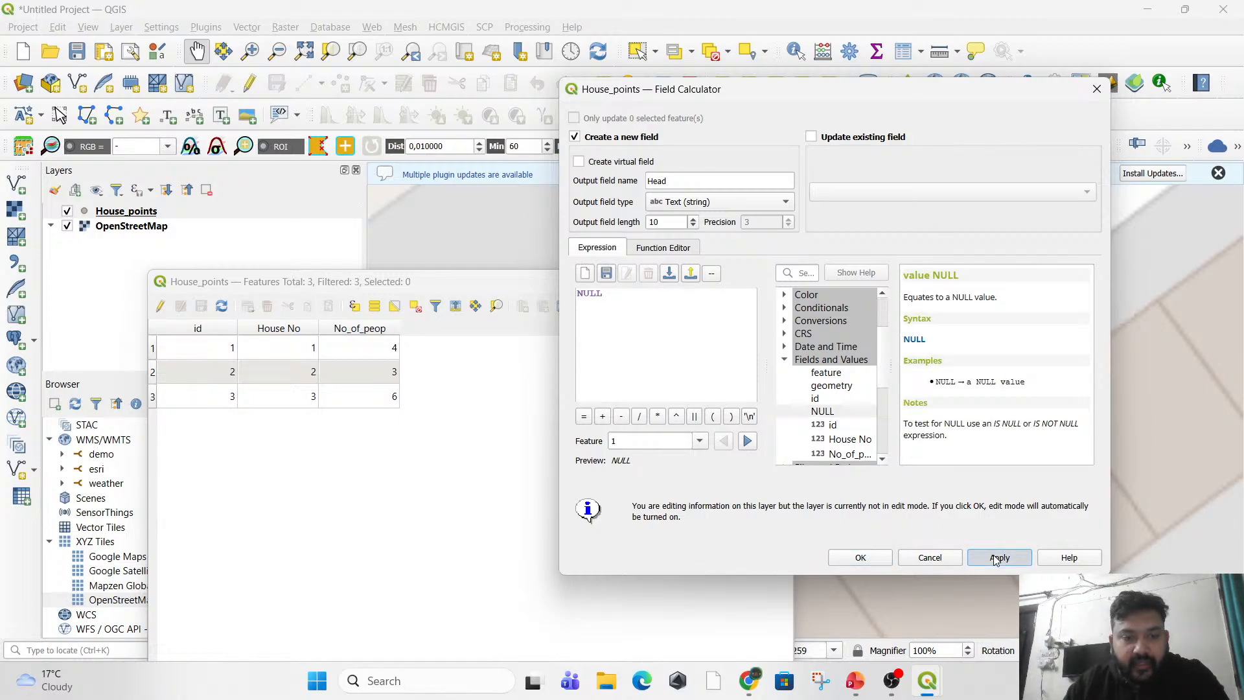
# Close the field calculator and enter each household head's name in the Head field for houses 1, 2 and 3.
pyautogui.click(1094, 84)
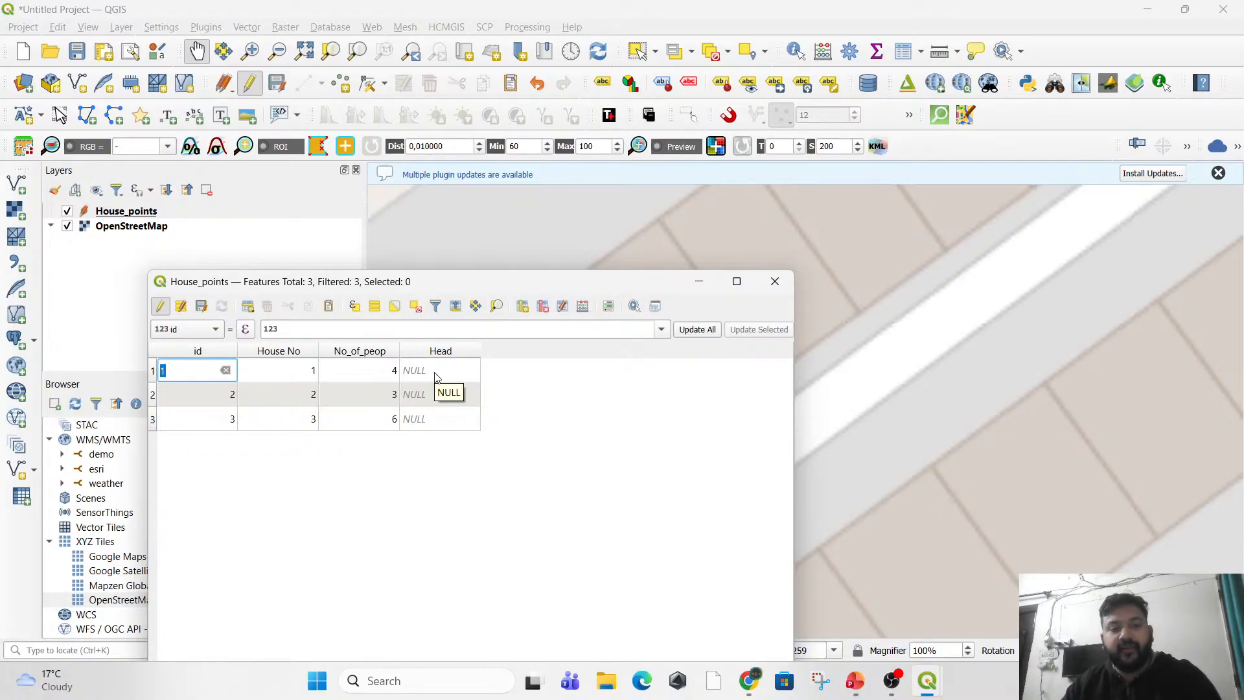
pyautogui.click(433, 372)
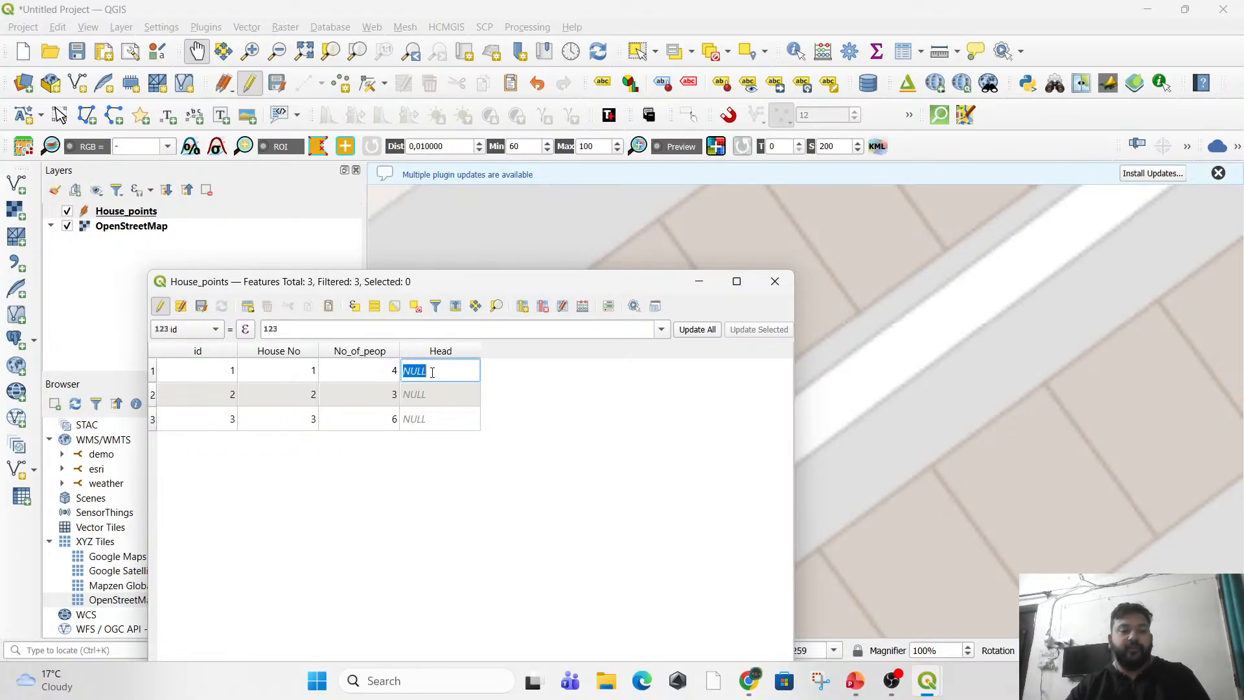
pyautogui.write('RA')
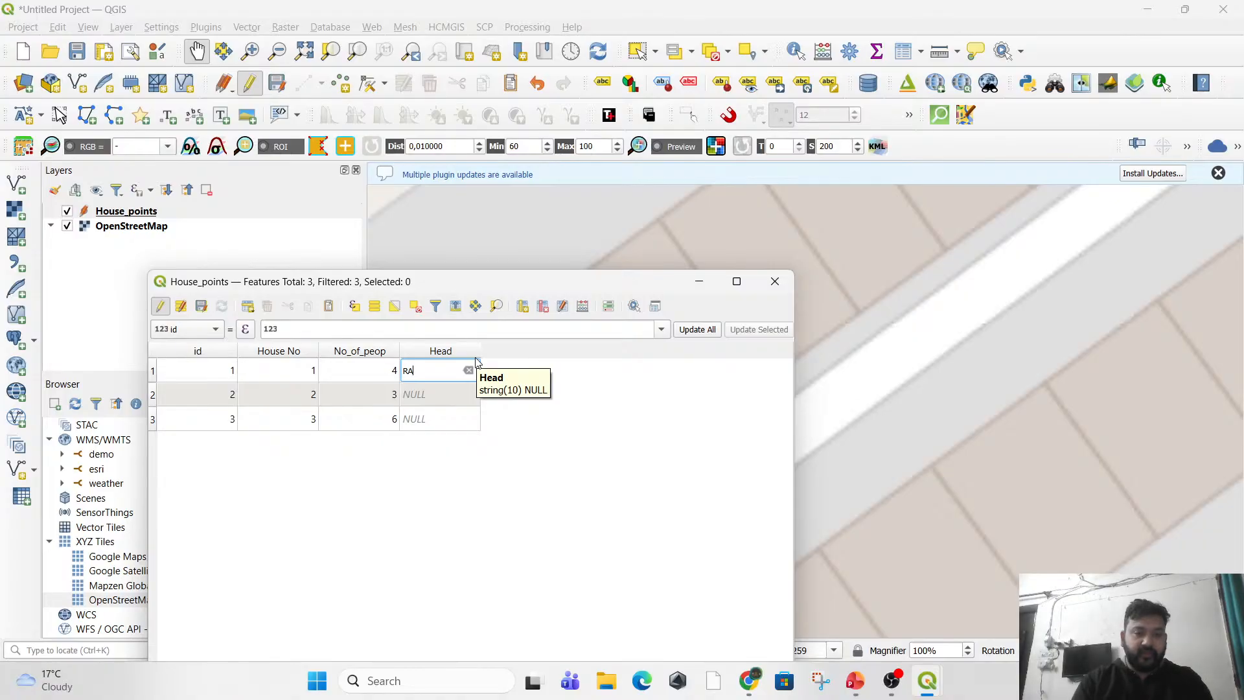
pyautogui.write('J')
pyautogui.press('Tab')
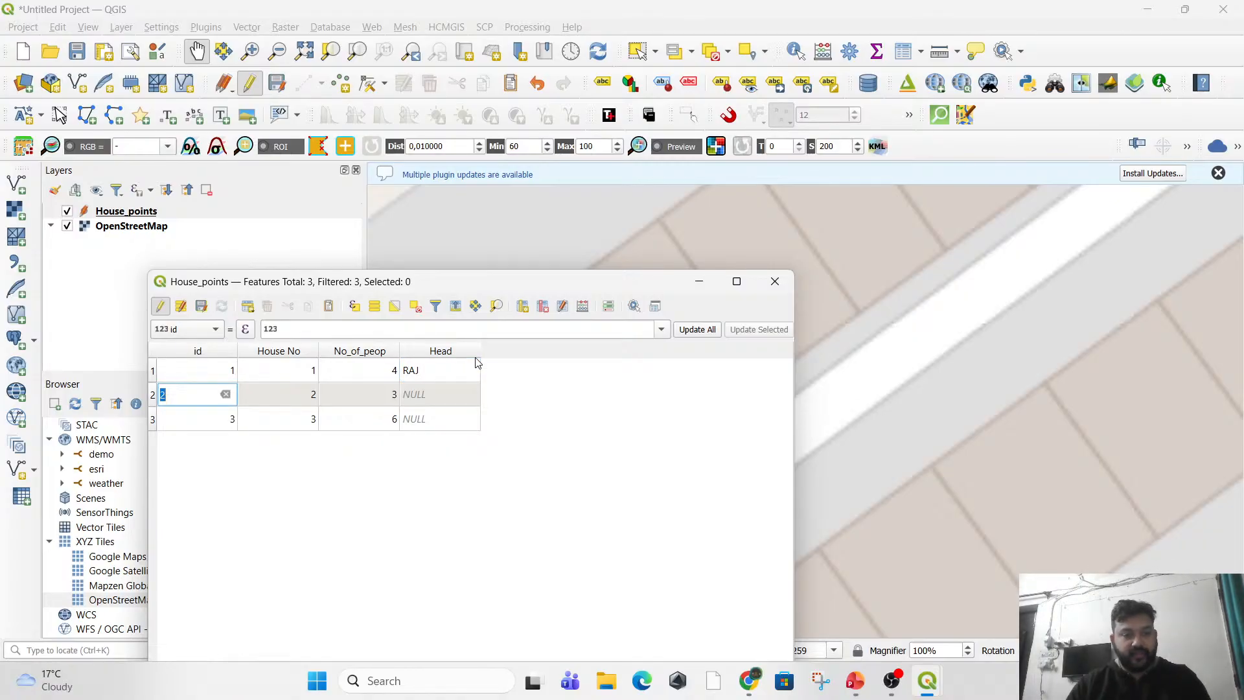
pyautogui.click(469, 397)
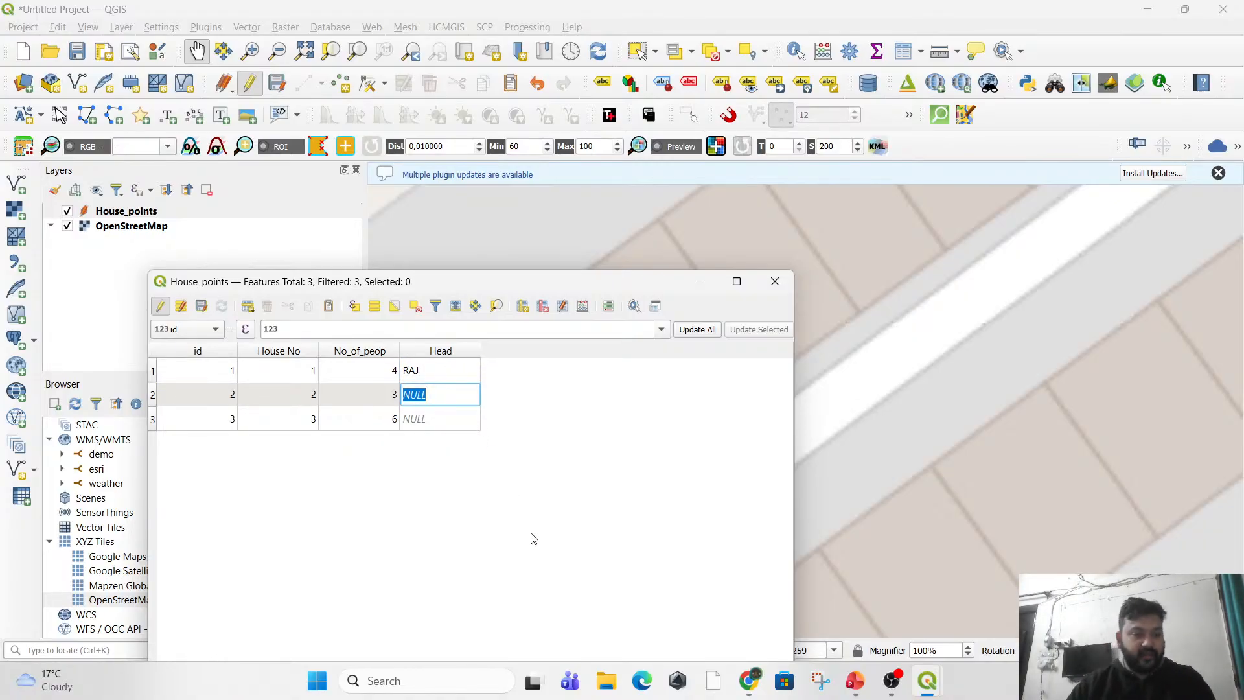
pyautogui.write('SHUBHAM')
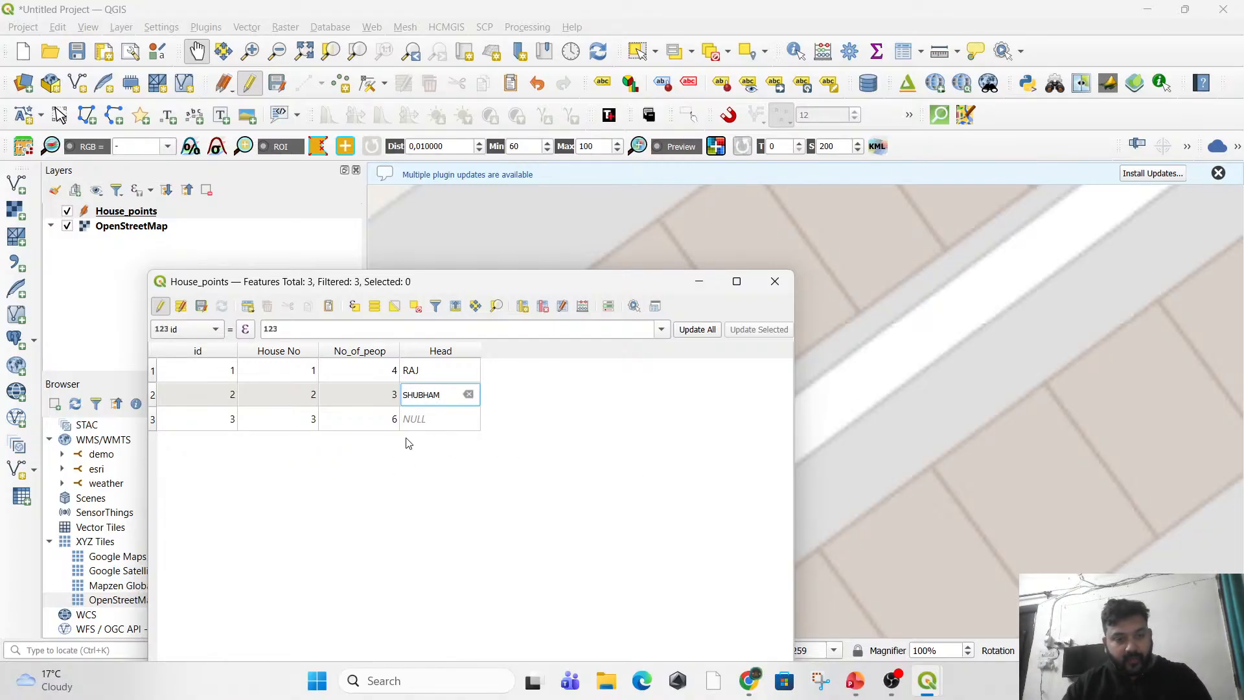
pyautogui.click(431, 418)
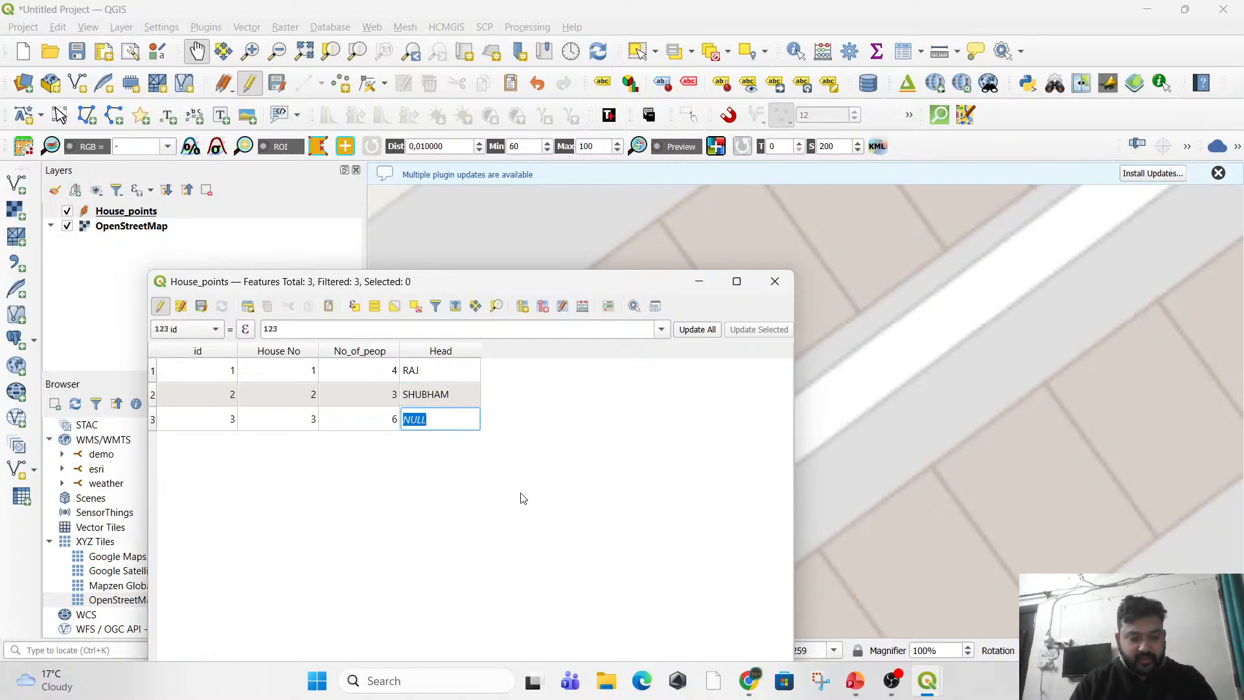
pyautogui.write('ALI')
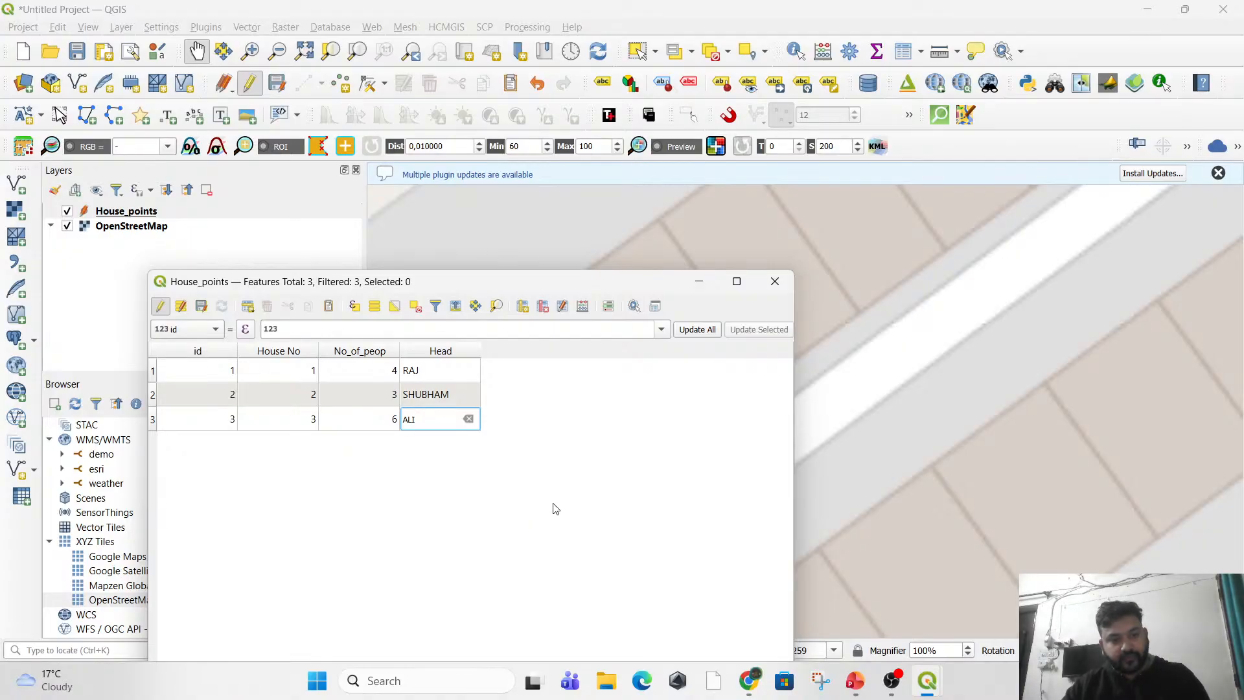
pyautogui.press('Return')
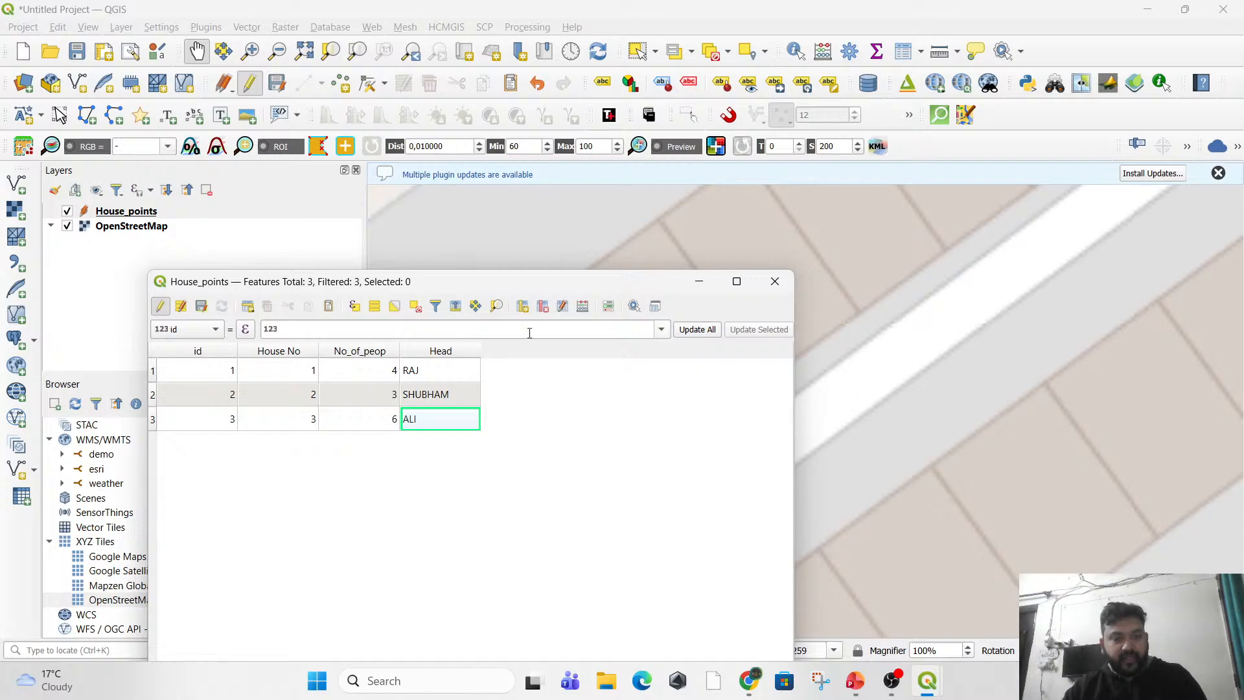
# Start a new field calculation for House_points and name the output field No_of_cars.
pyautogui.click(582, 305)
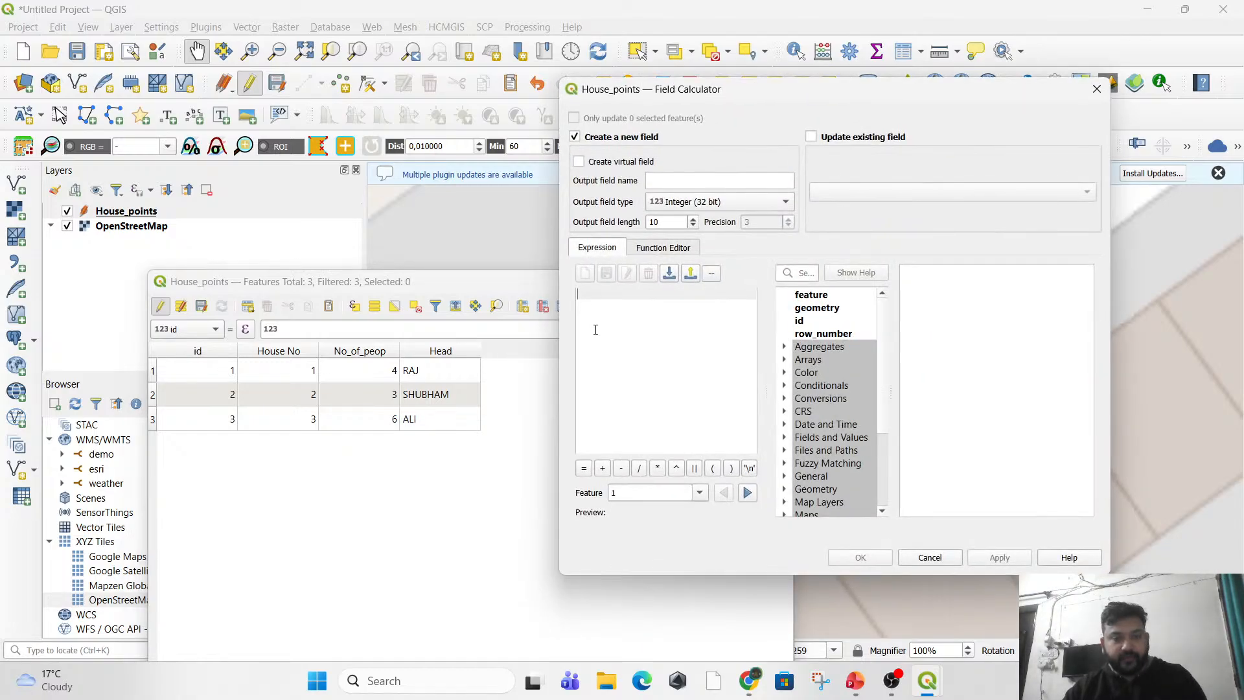
pyautogui.click(666, 181)
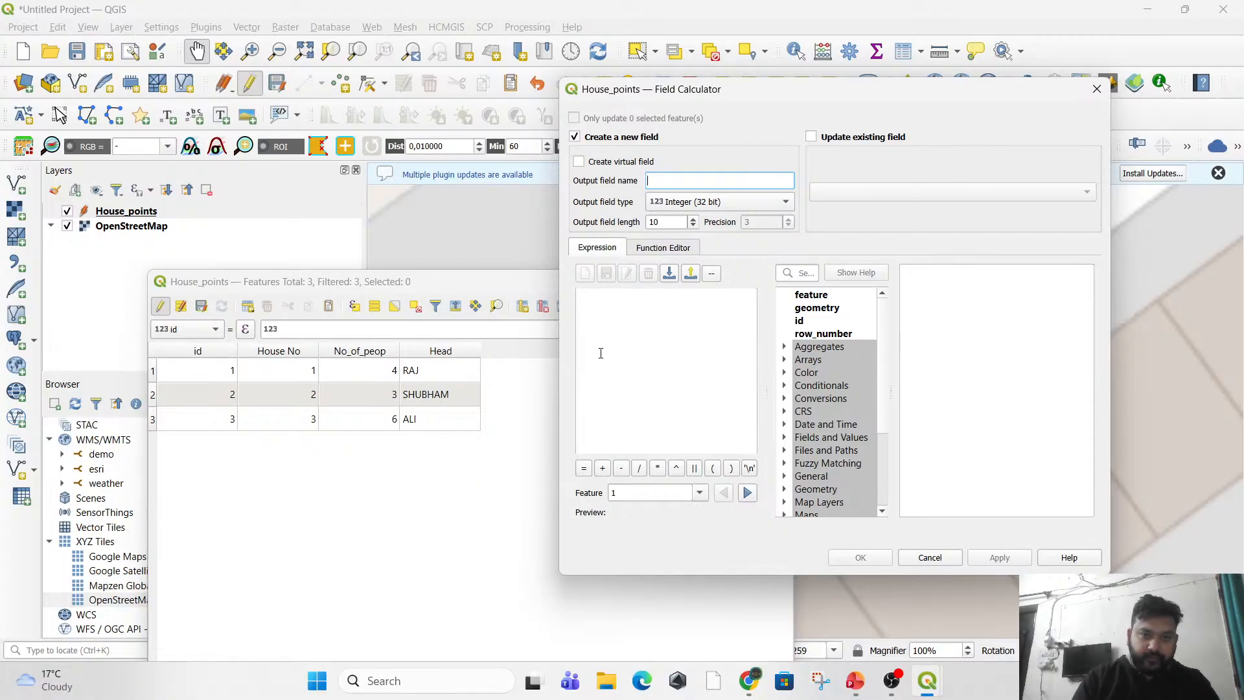
pyautogui.write('O')
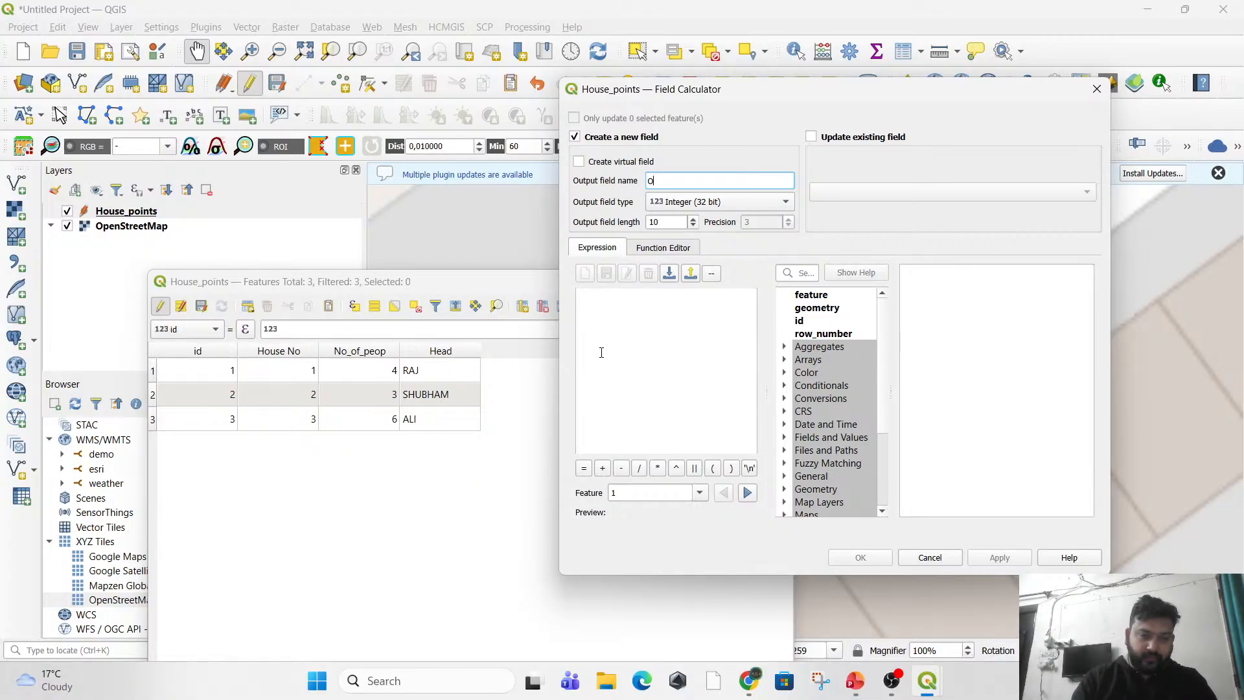
pyautogui.press('BackSpace')
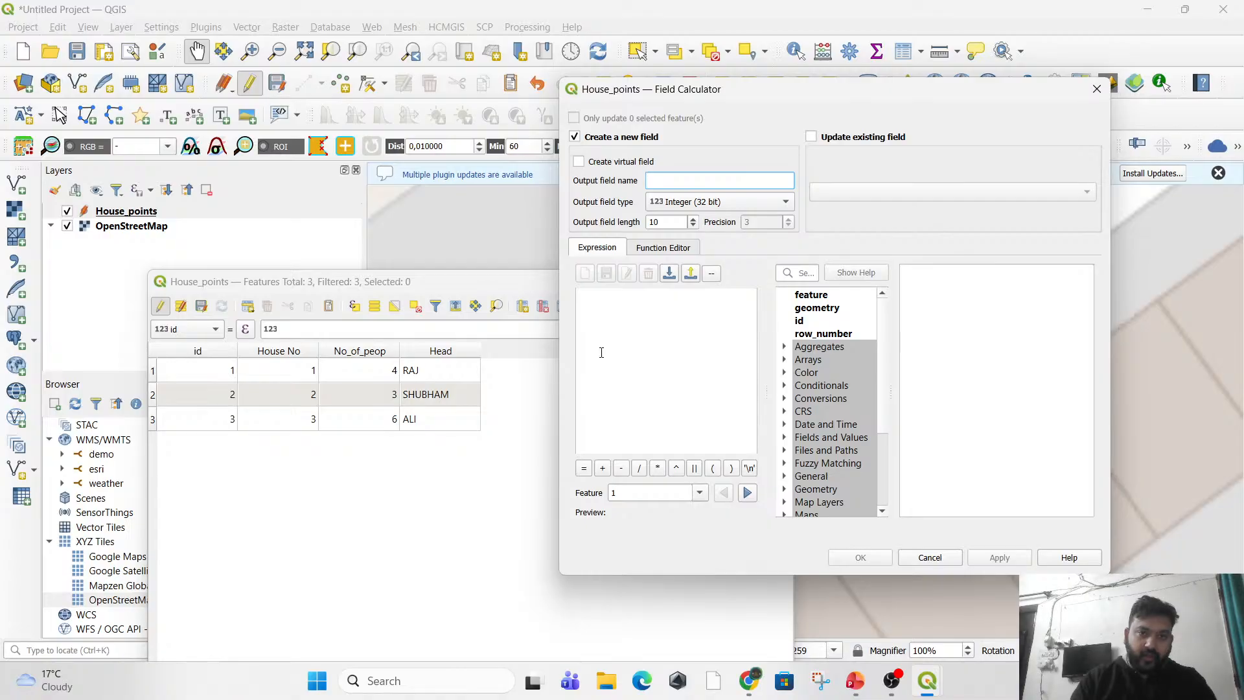
pyautogui.write('No_o')
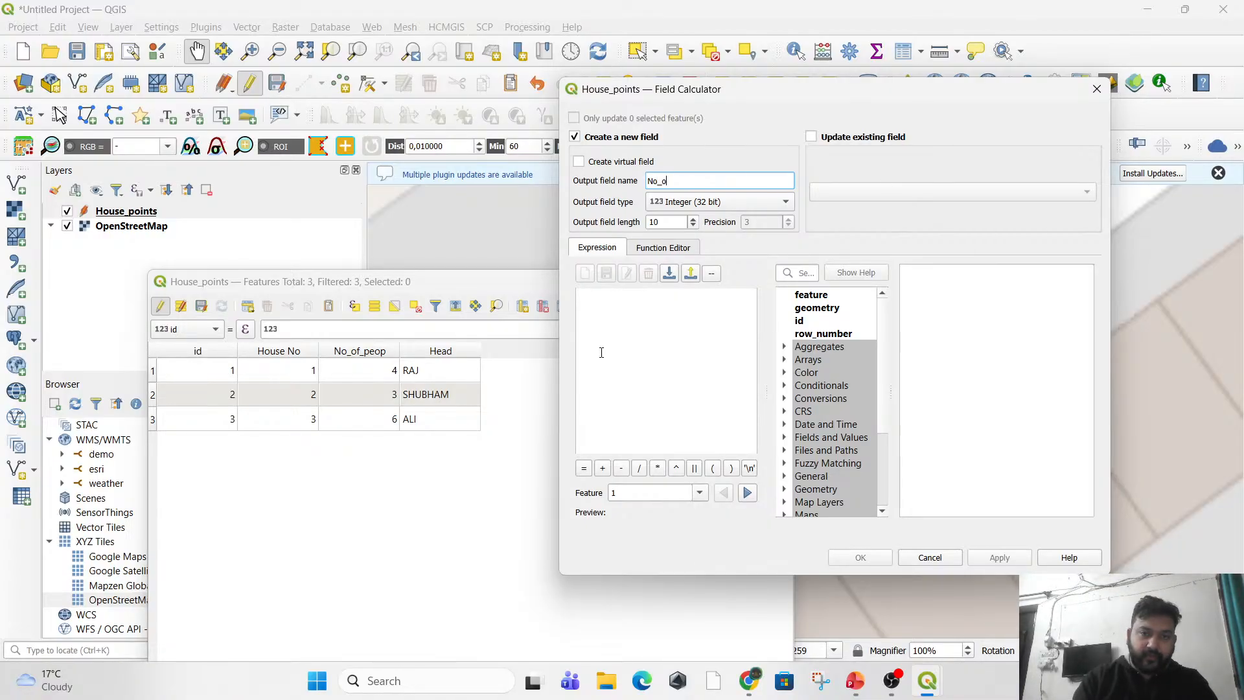
pyautogui.write('f_cars')
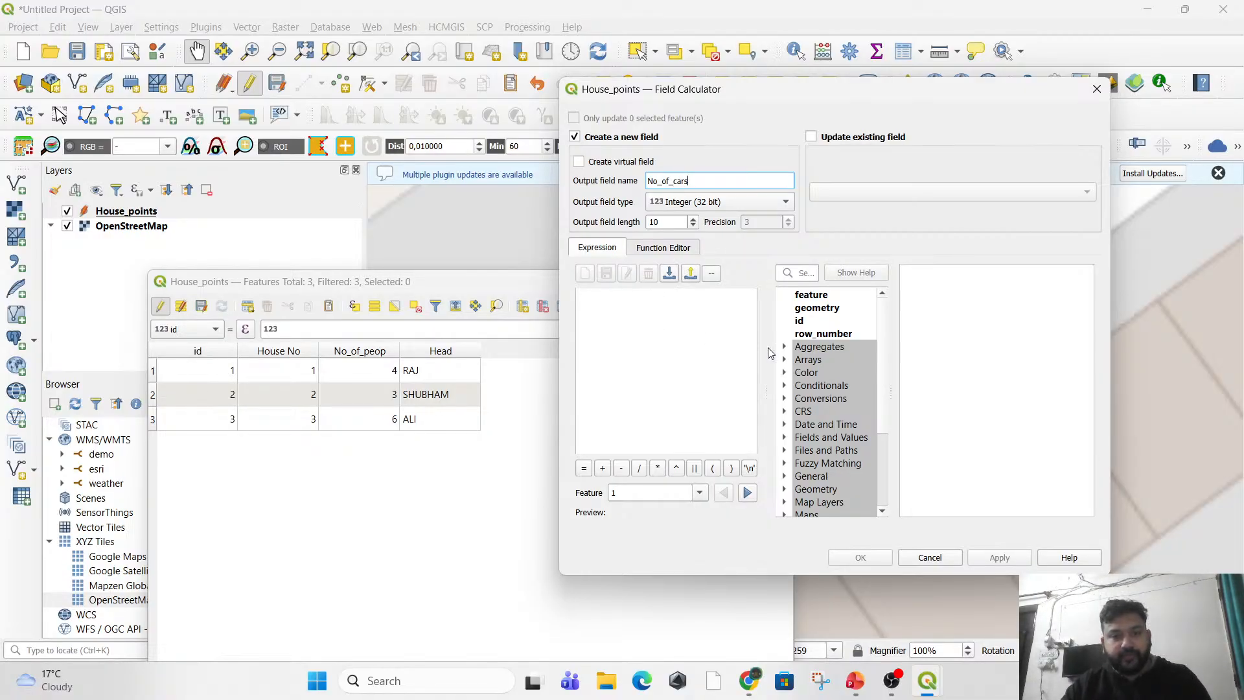
# Use NULL from Fields and Values as the No_of_cars expression, apply the calculation and close the field calculator.
pyautogui.scroll(-1, 843, 423)
pyautogui.click(786, 412)
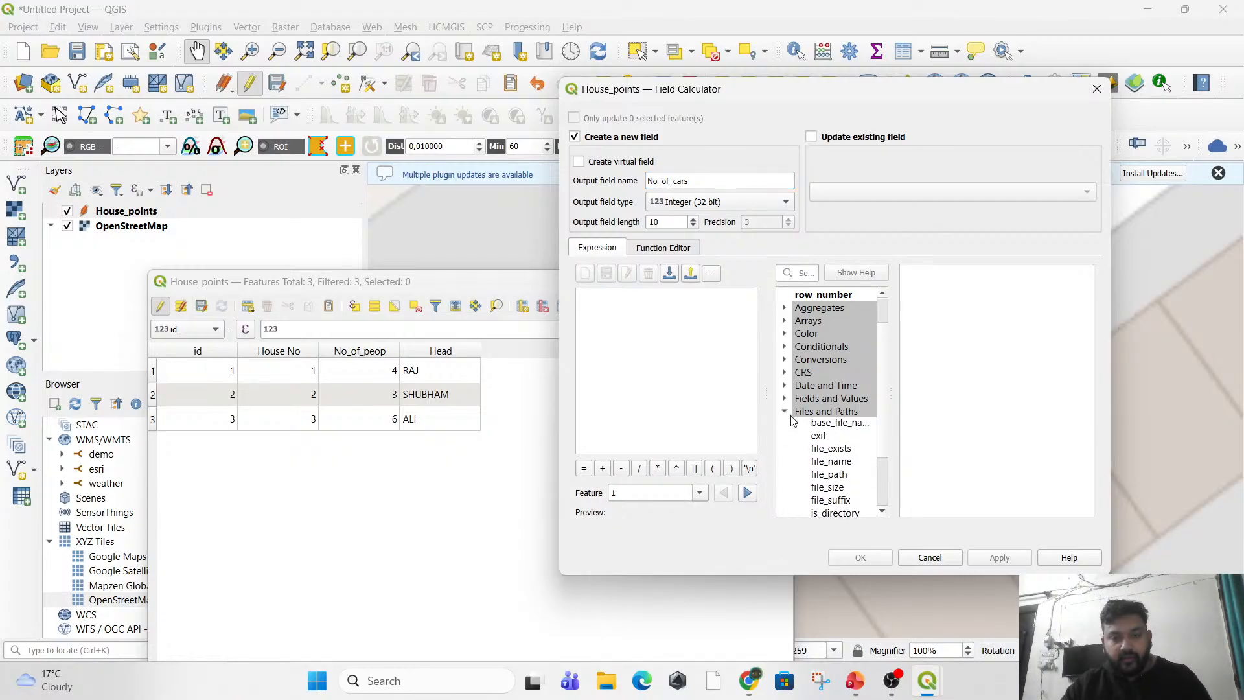
pyautogui.click(785, 413)
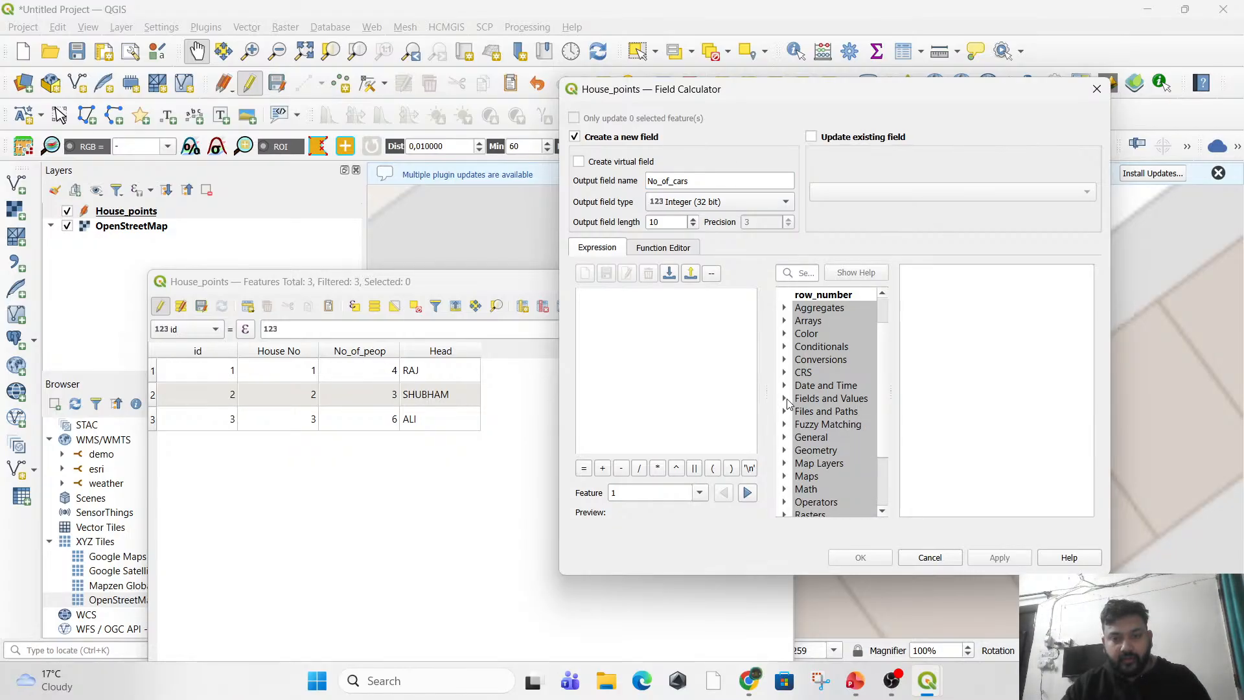
pyautogui.click(785, 398)
pyautogui.doubleClick(822, 450)
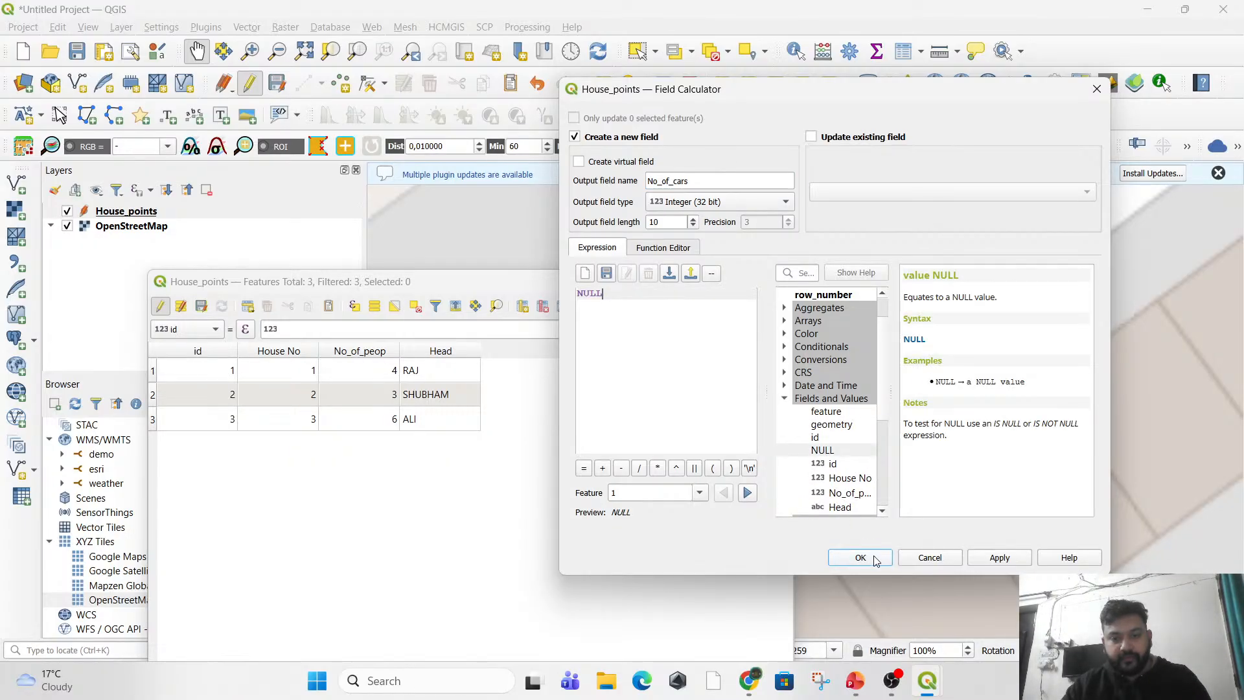
pyautogui.click(1007, 564)
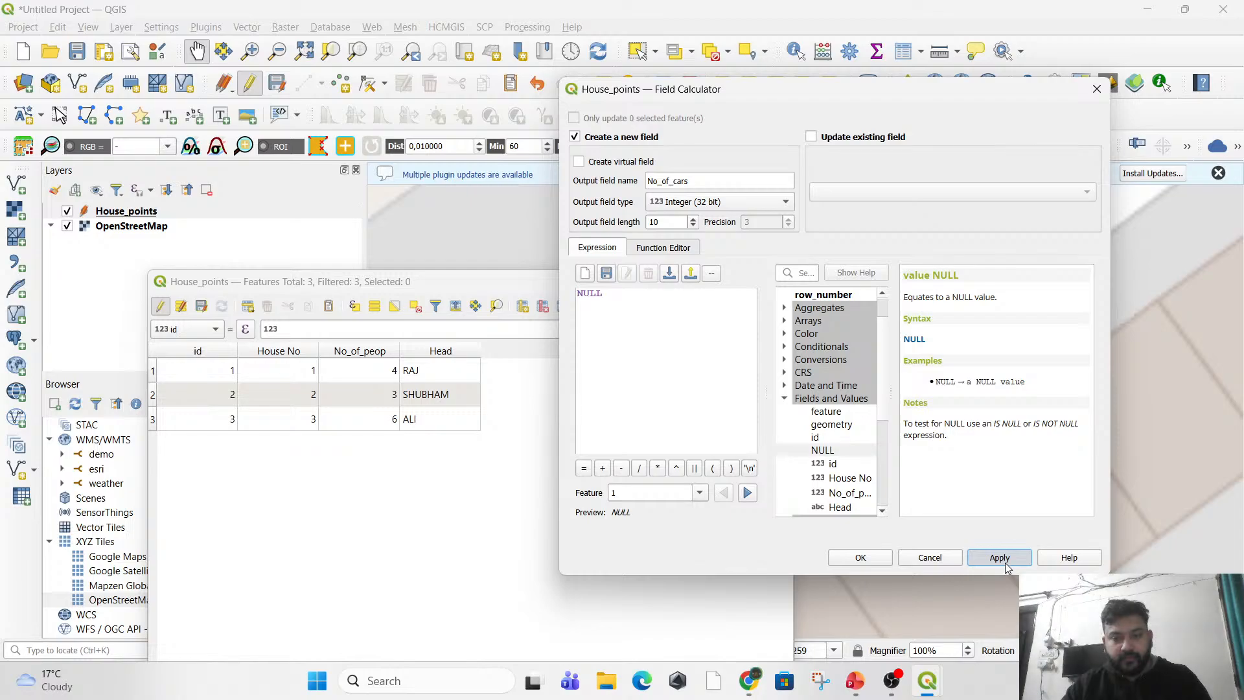
pyautogui.click(861, 562)
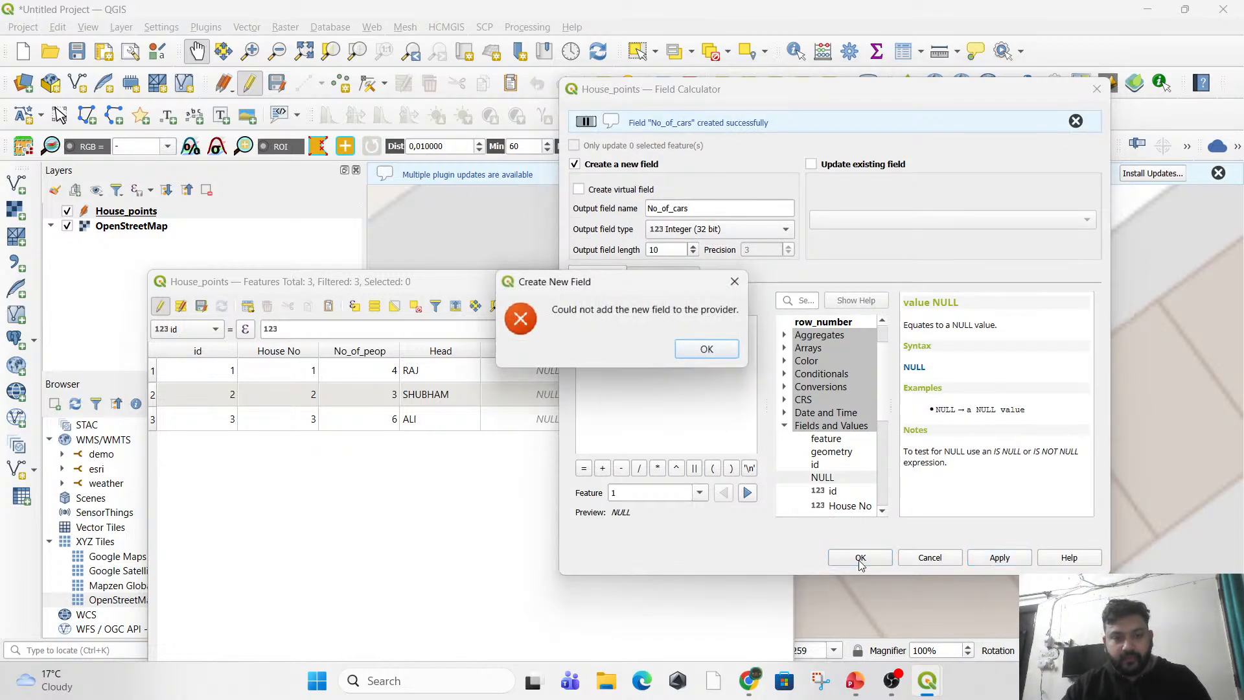
pyautogui.click(707, 349)
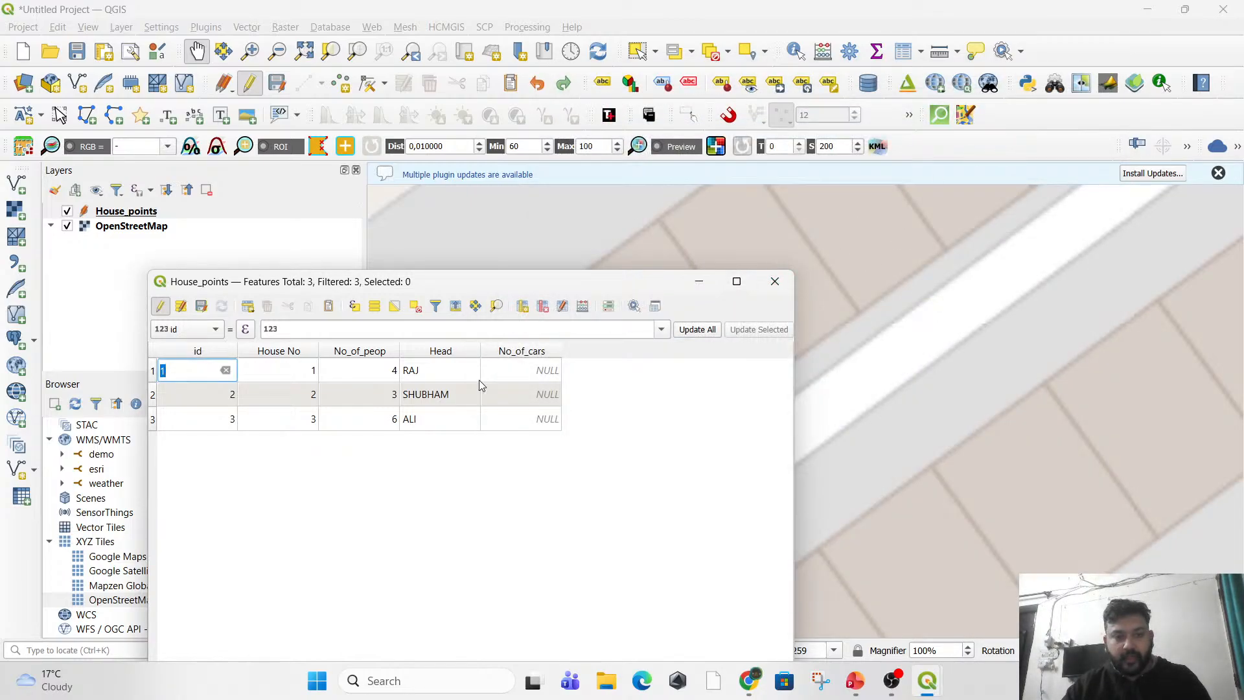
# Enter 2, 0 and 1 as No_of_cars for houses 1, 2 and 3, then stop editing and save the House_points changes.
pyautogui.click(532, 370)
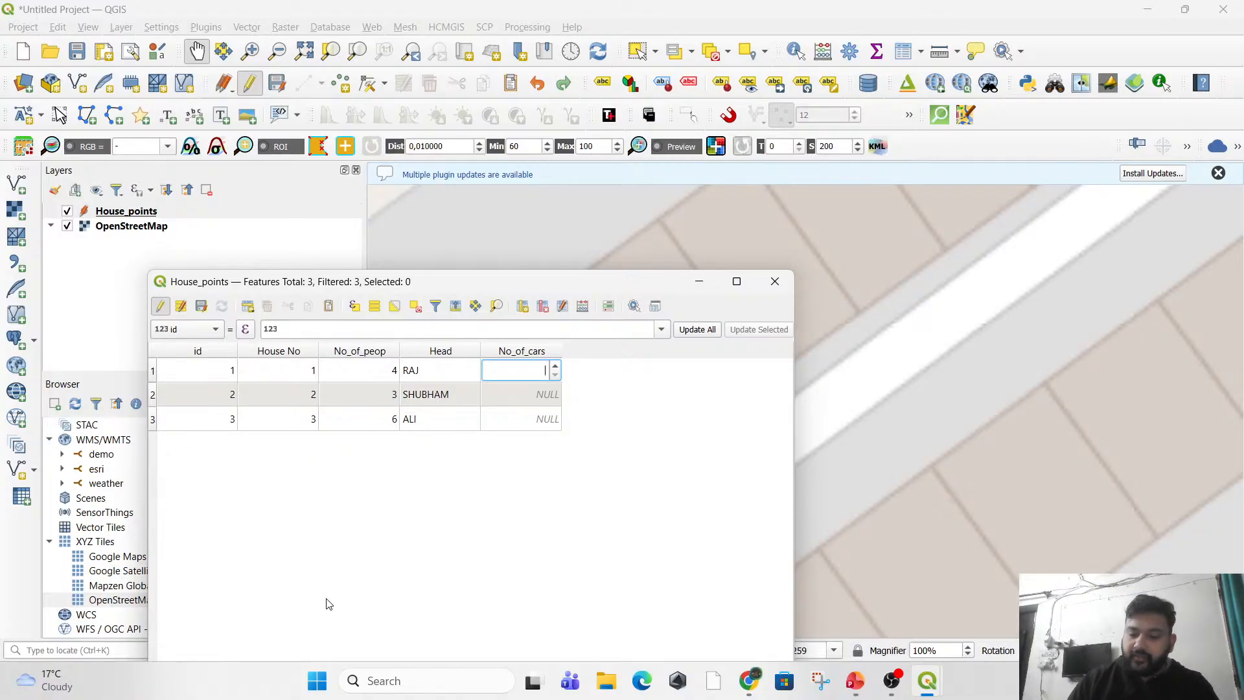
pyautogui.write('23')
pyautogui.press('BackSpace')
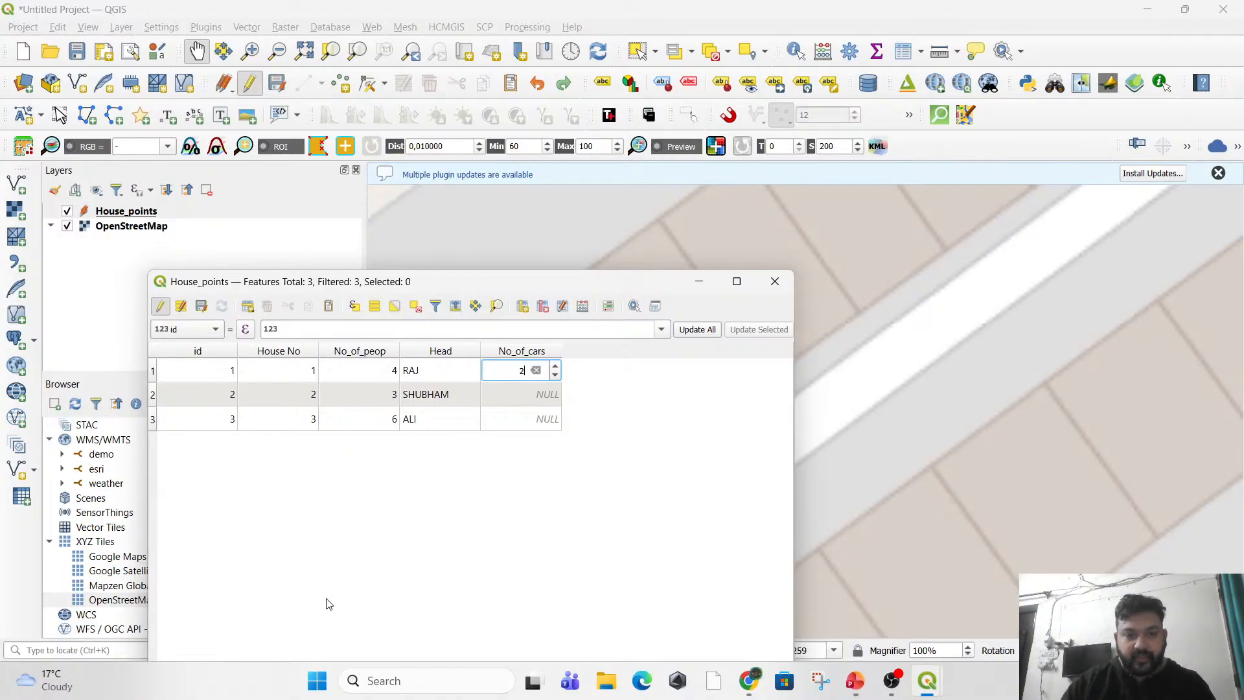
pyautogui.press('Return')
pyautogui.doubleClick(552, 395)
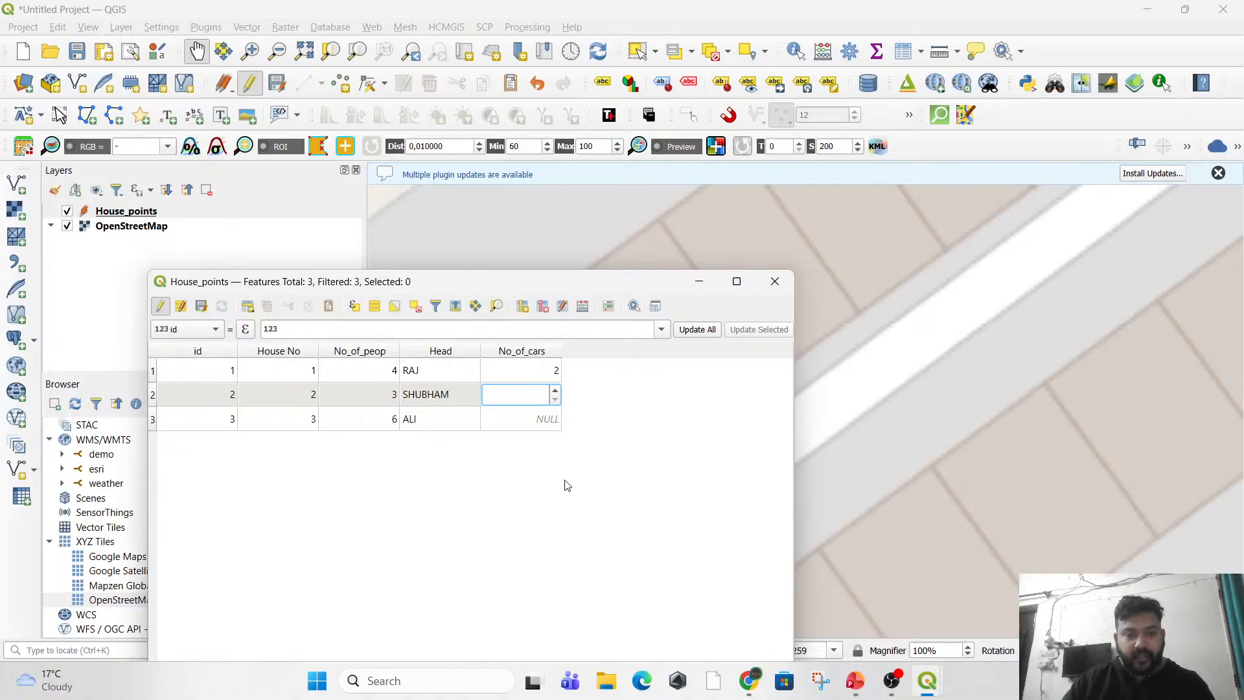
pyautogui.write('0')
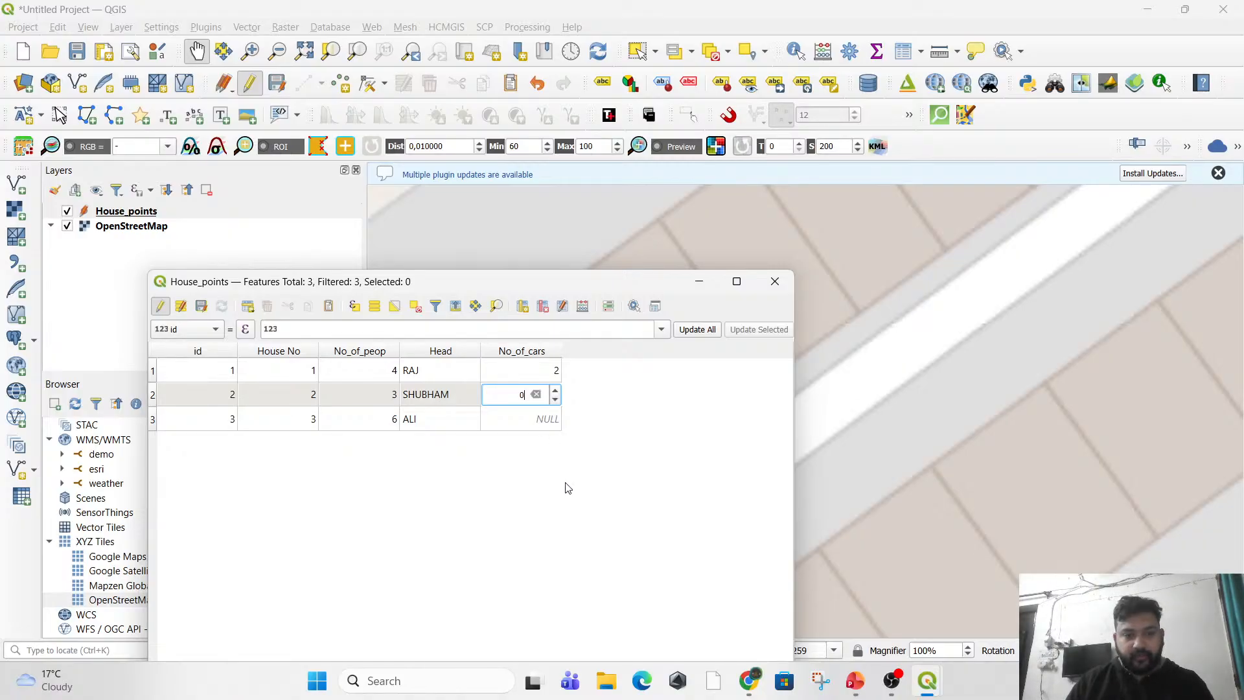
pyautogui.press('Return')
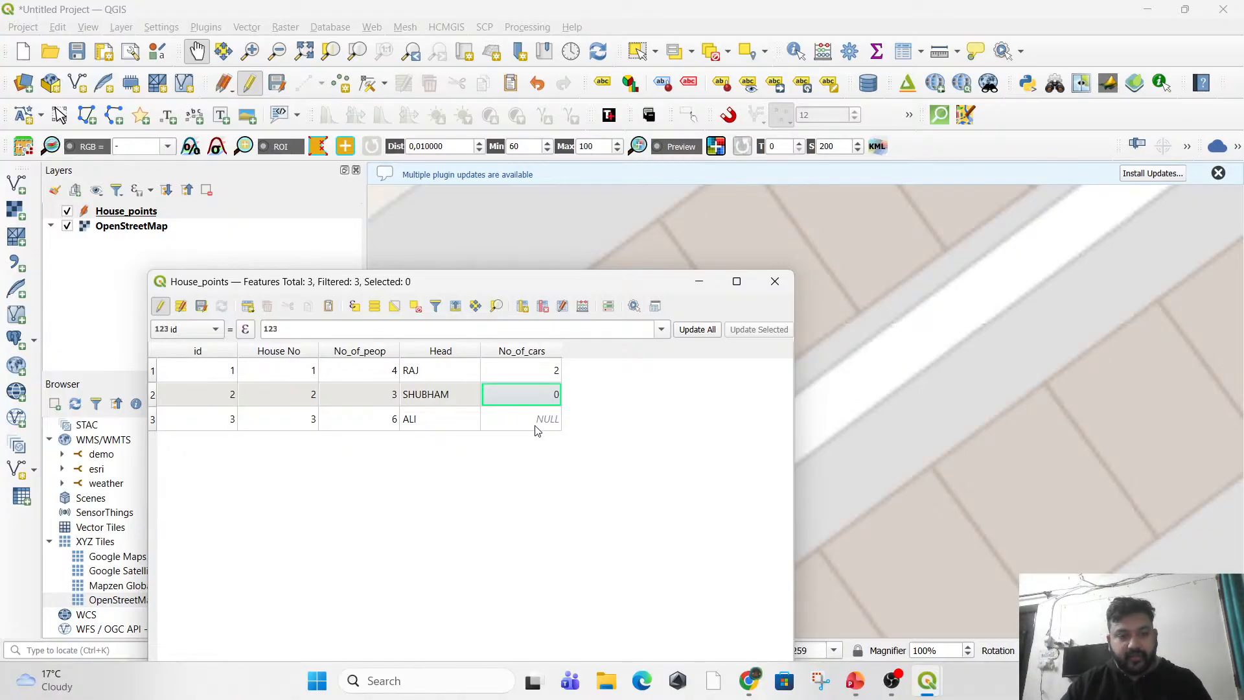
pyautogui.doubleClick(524, 422)
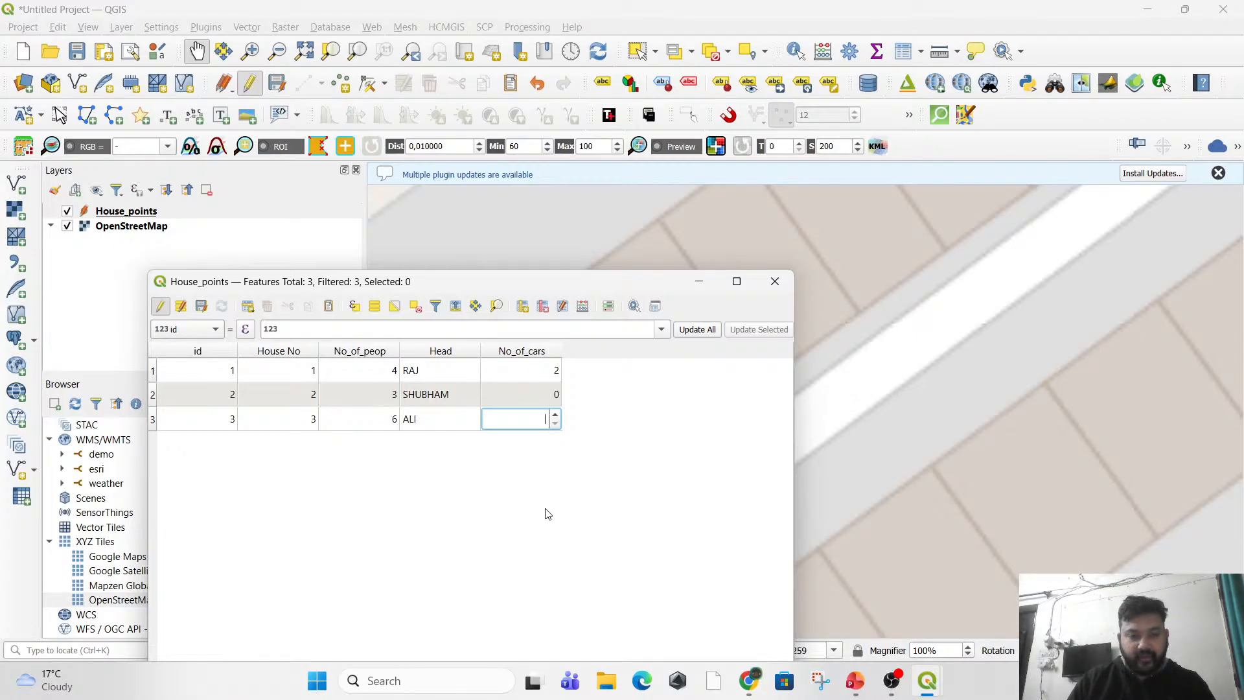
pyautogui.write('1')
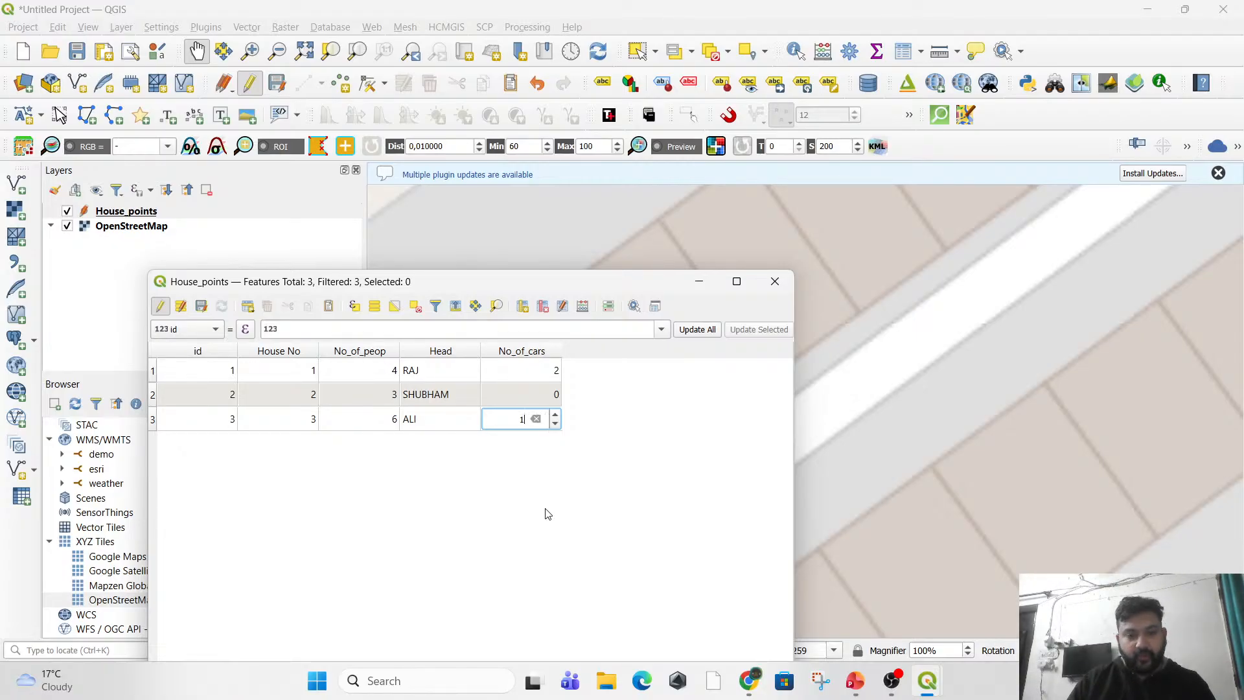
pyautogui.press('Return')
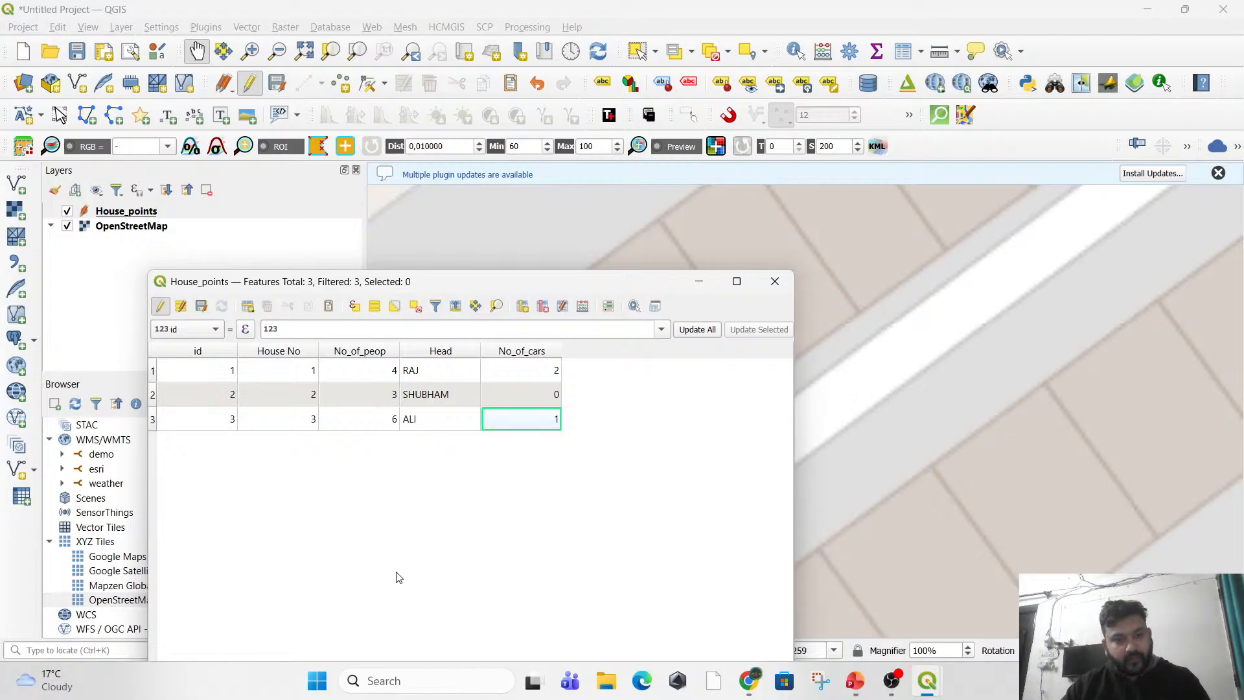
pyautogui.click(160, 312)
pyautogui.click(603, 350)
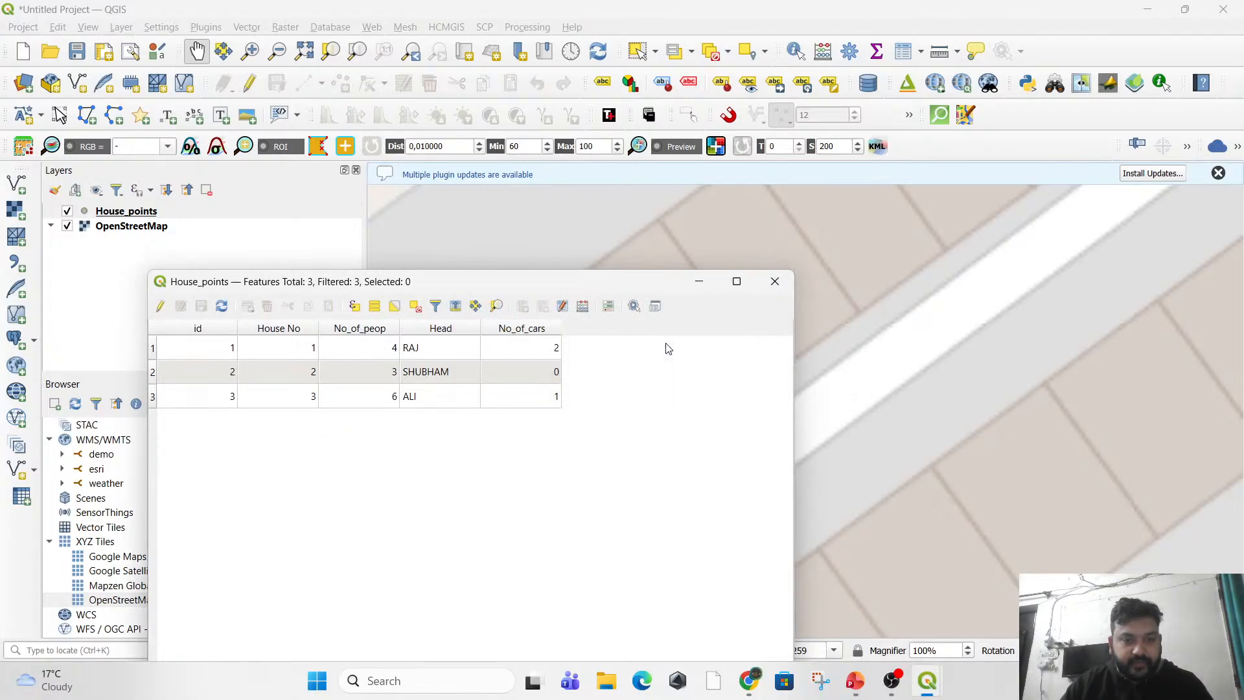
# Move the attribute table aside to compare its rows with the labelled house points, and bring it back over the map.
pyautogui.click(774, 289)
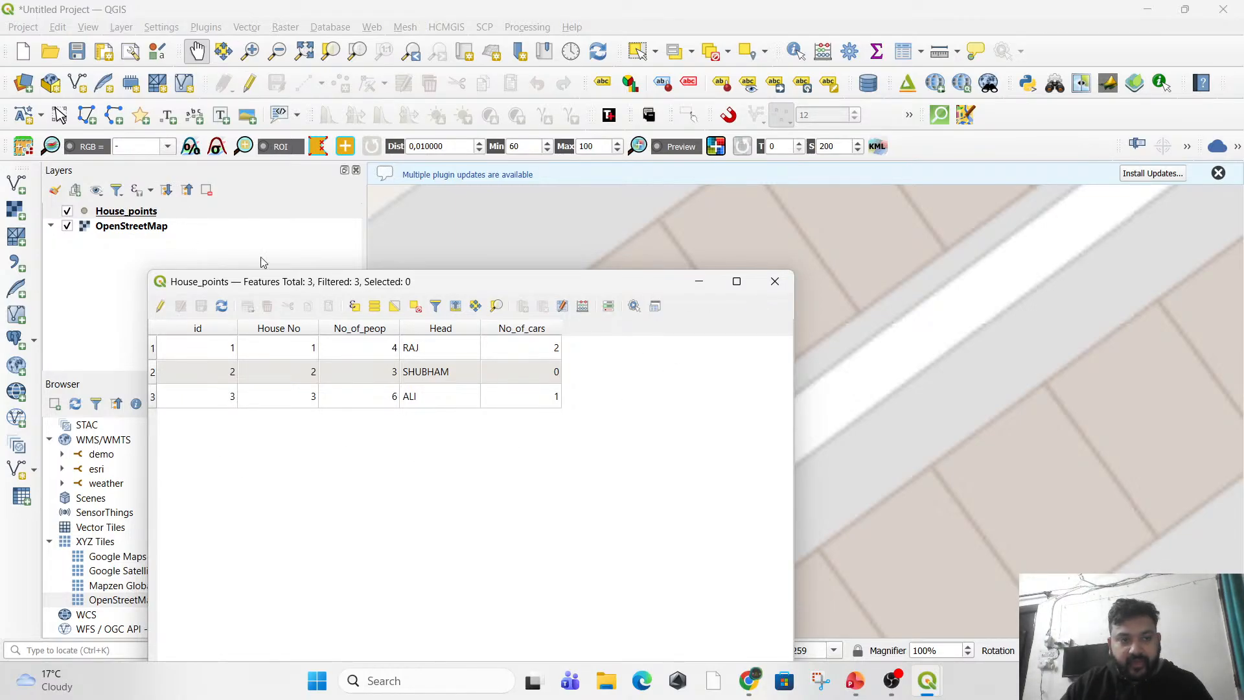
pyautogui.moveTo(330, 287); pyautogui.dragTo(306, 541)
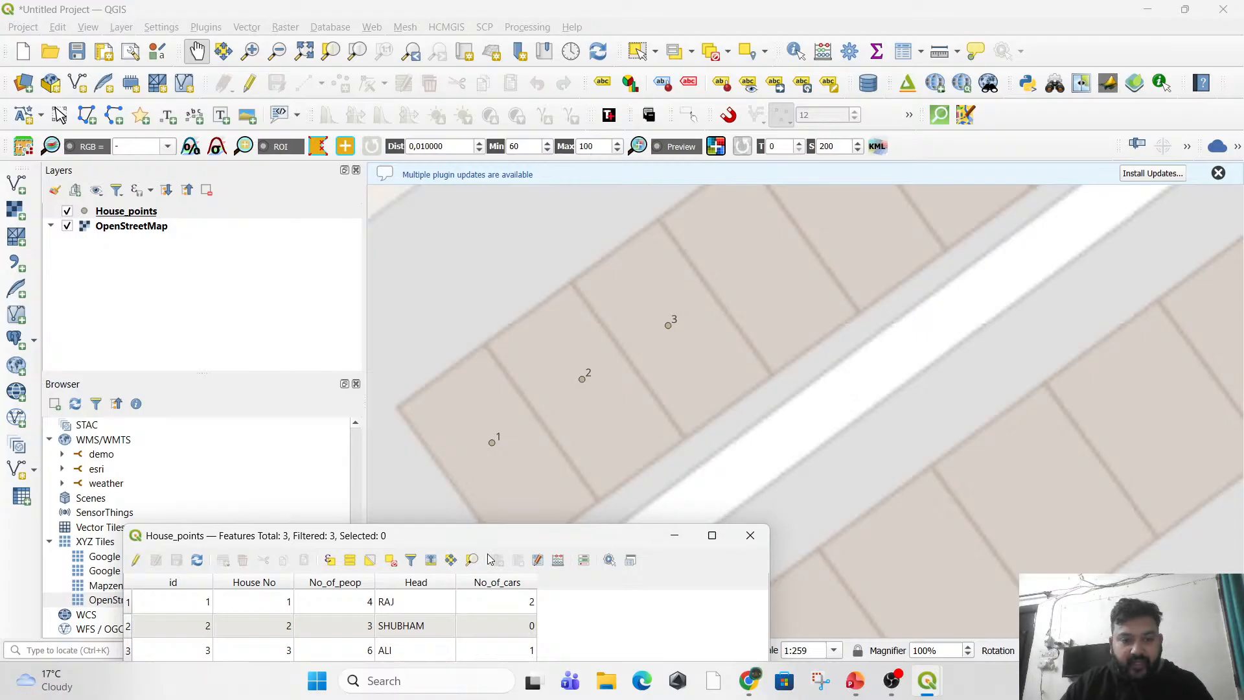
pyautogui.moveTo(476, 545); pyautogui.dragTo(519, 296)
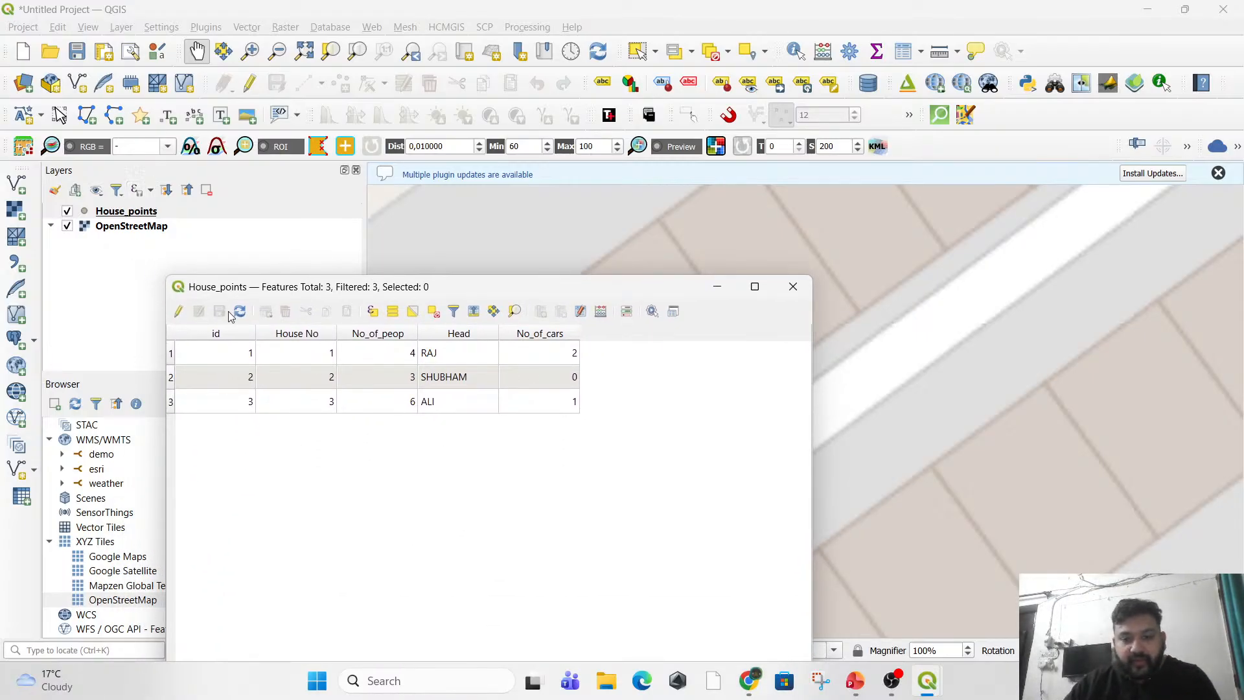
# Switch to the Foundations of Geospatial Science presentation in PowerPoint and show slide 13 on spatial and attribute data.
pyautogui.moveTo(856, 680)
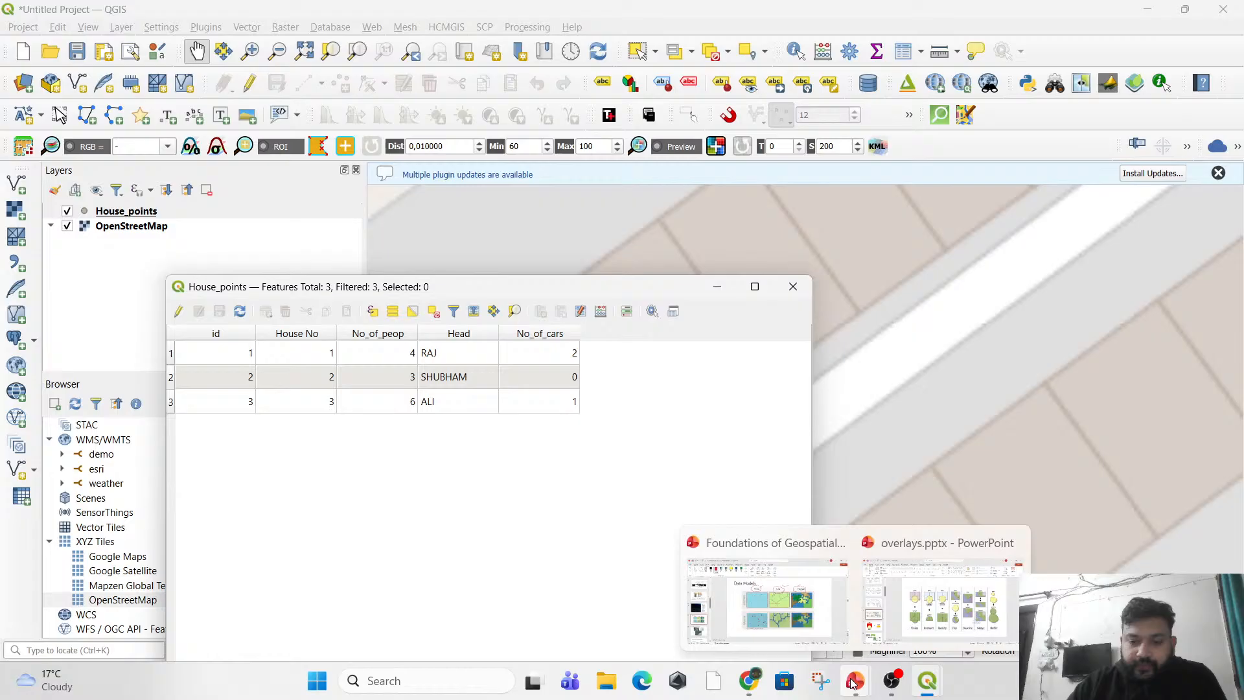
pyautogui.click(828, 627)
pyautogui.click(134, 392)
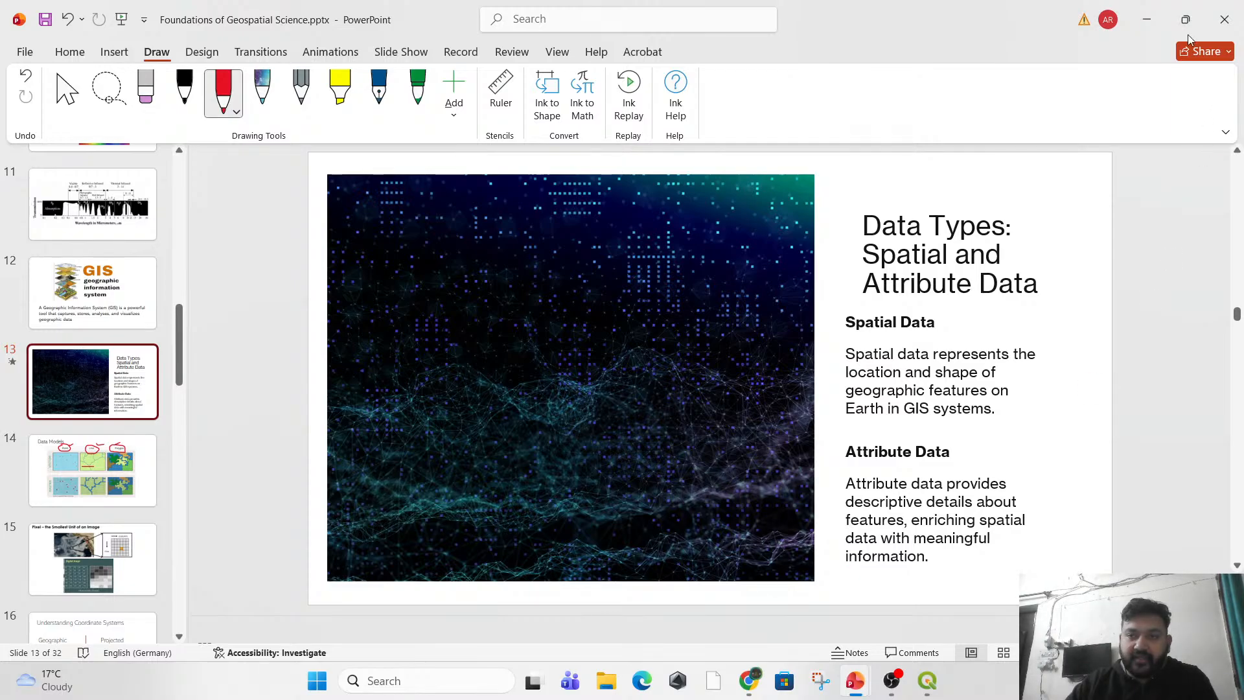
# Switch back to QGIS, close the House_points attribute table and show the three labelled houses with their surroundings.
pyautogui.click(1147, 19)
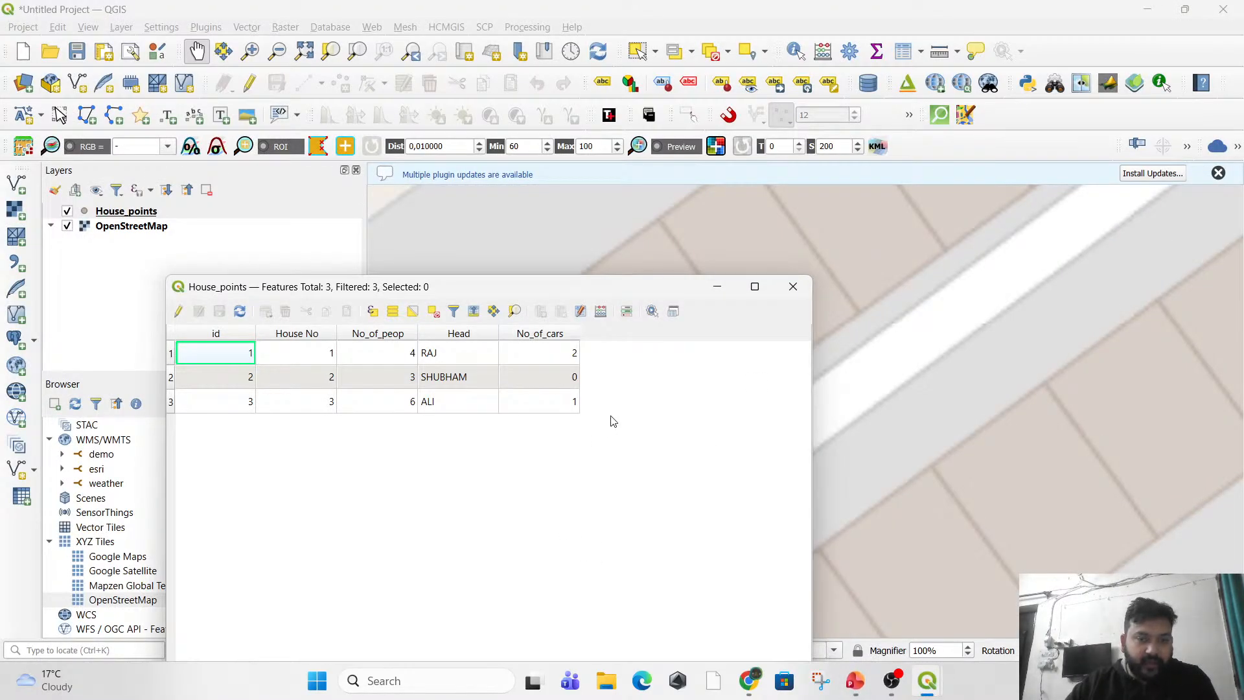
pyautogui.click(797, 287)
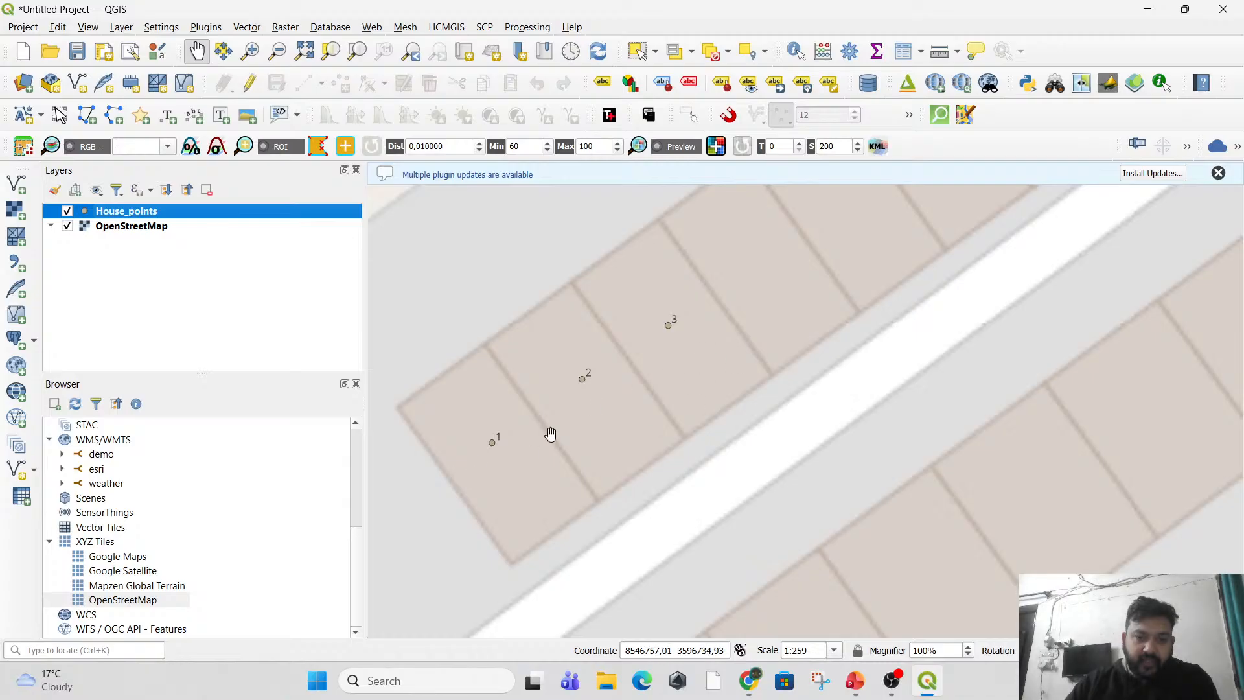
pyautogui.moveTo(678, 397); pyautogui.dragTo(666, 440)
pyautogui.scroll(-1, 666, 440)
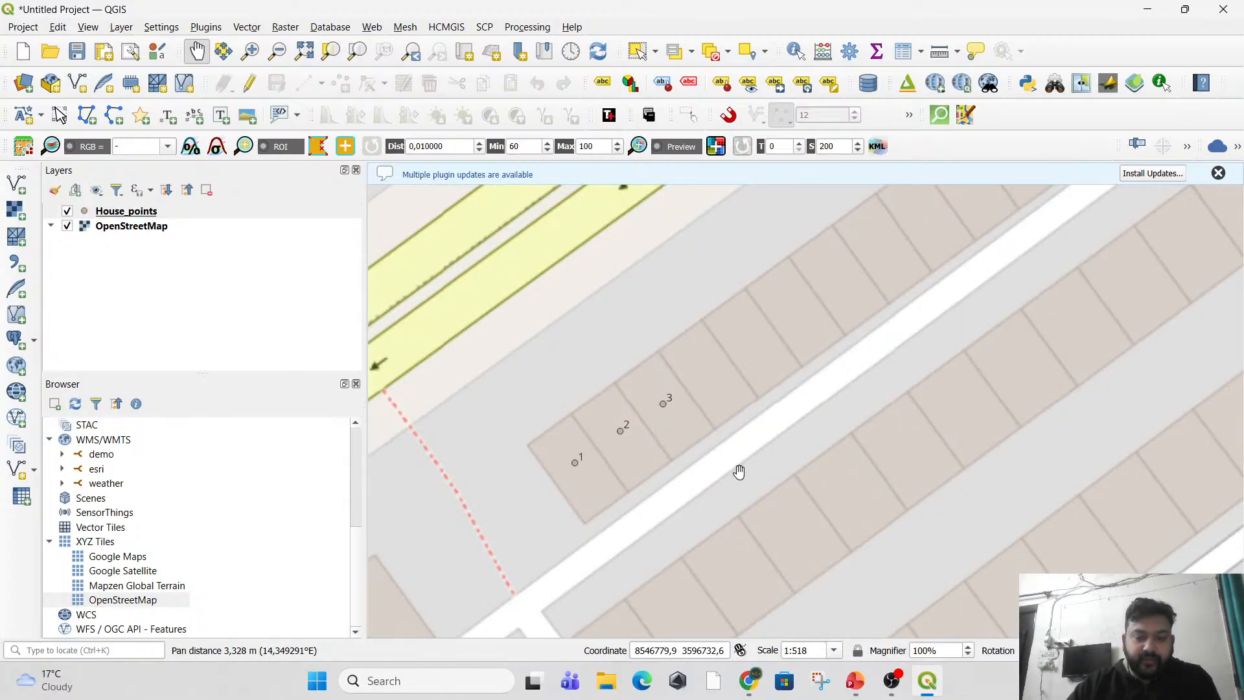
pyautogui.moveTo(698, 502); pyautogui.dragTo(682, 475)
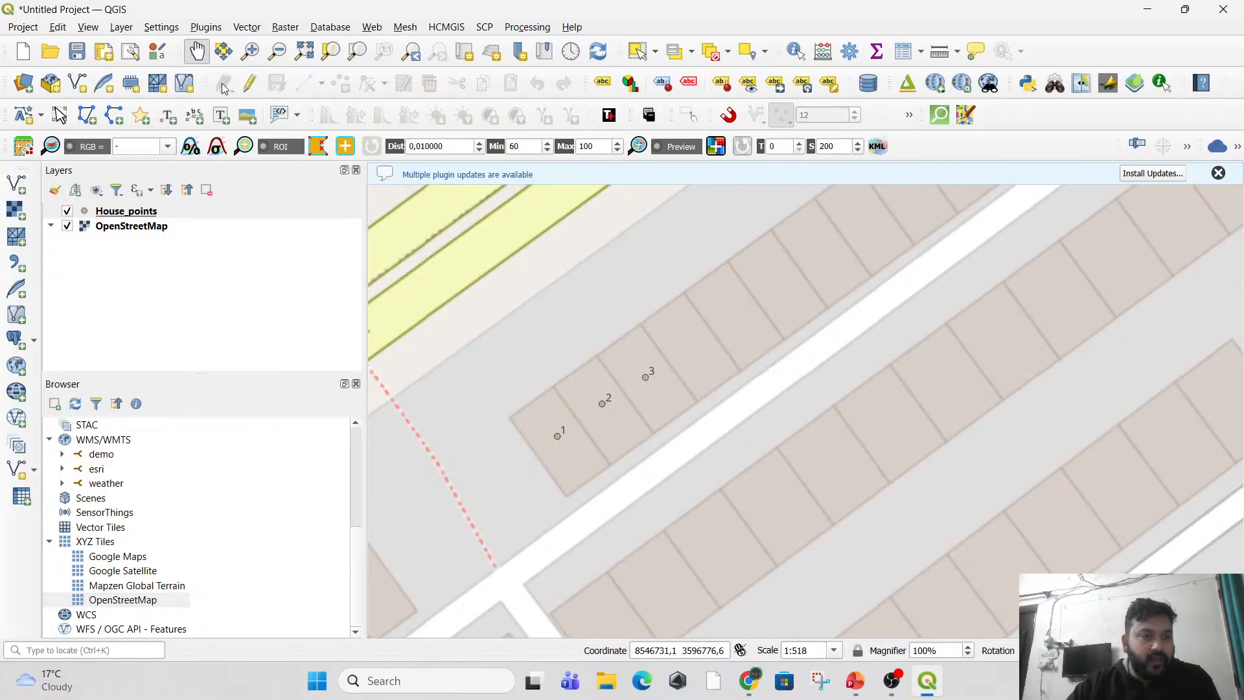
# Create a new shapefile layer named Line_Demo with LineString geometry in EPSG:4326 - WGS 84.
pyautogui.click(122, 29)
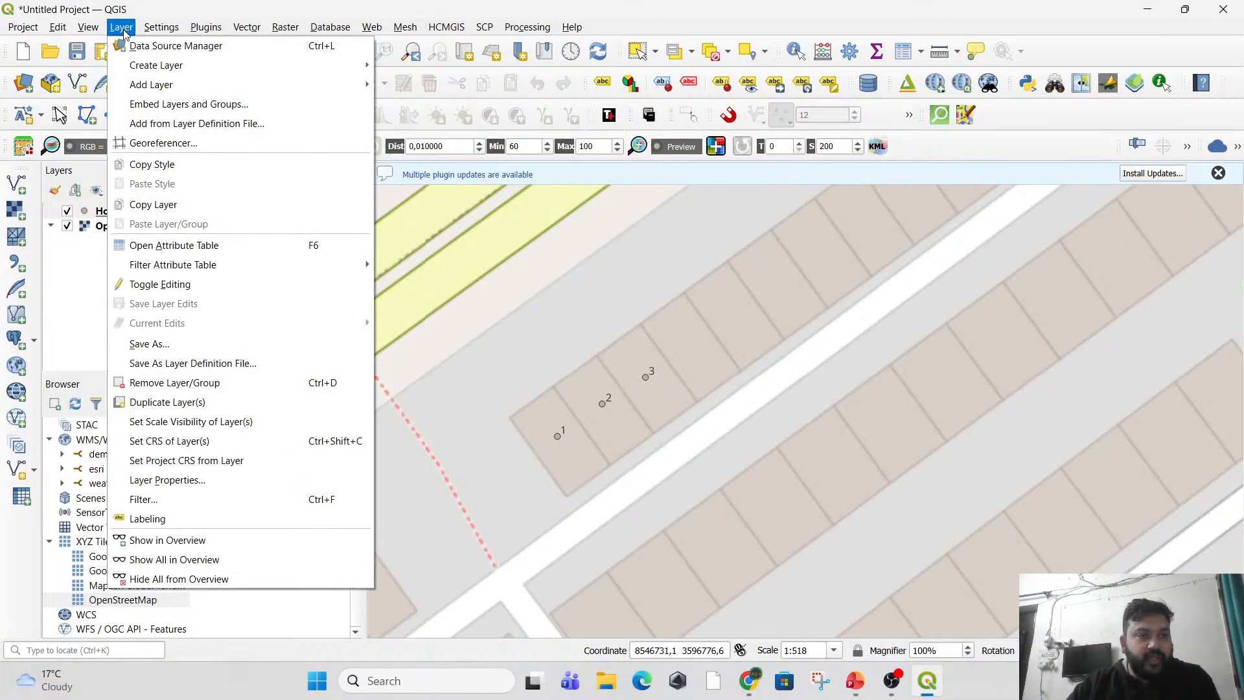
pyautogui.moveTo(257, 67)
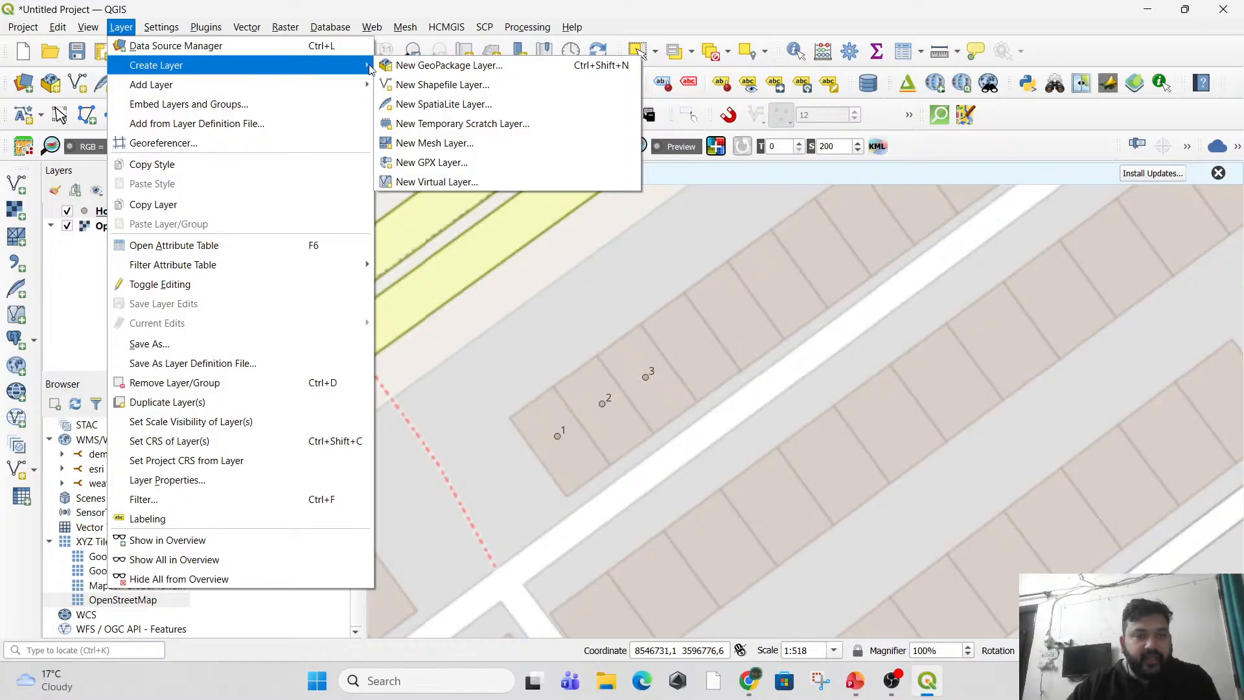
pyautogui.click(438, 86)
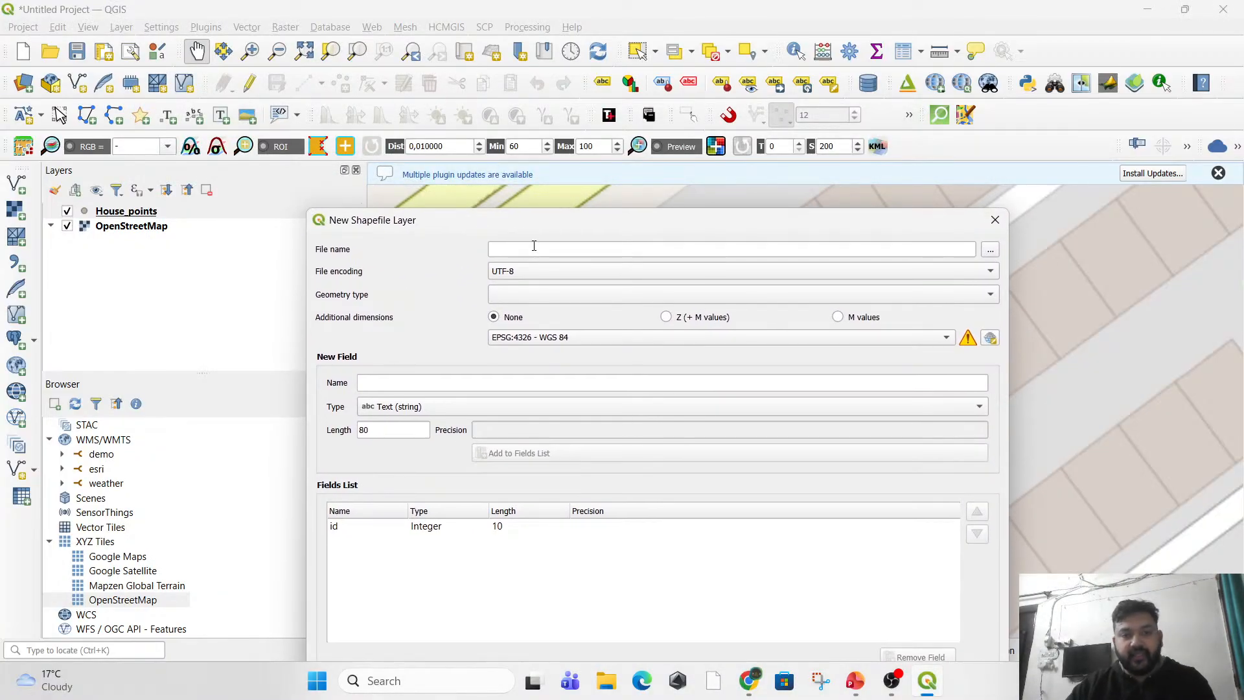
pyautogui.click(534, 247)
pyautogui.write('L')
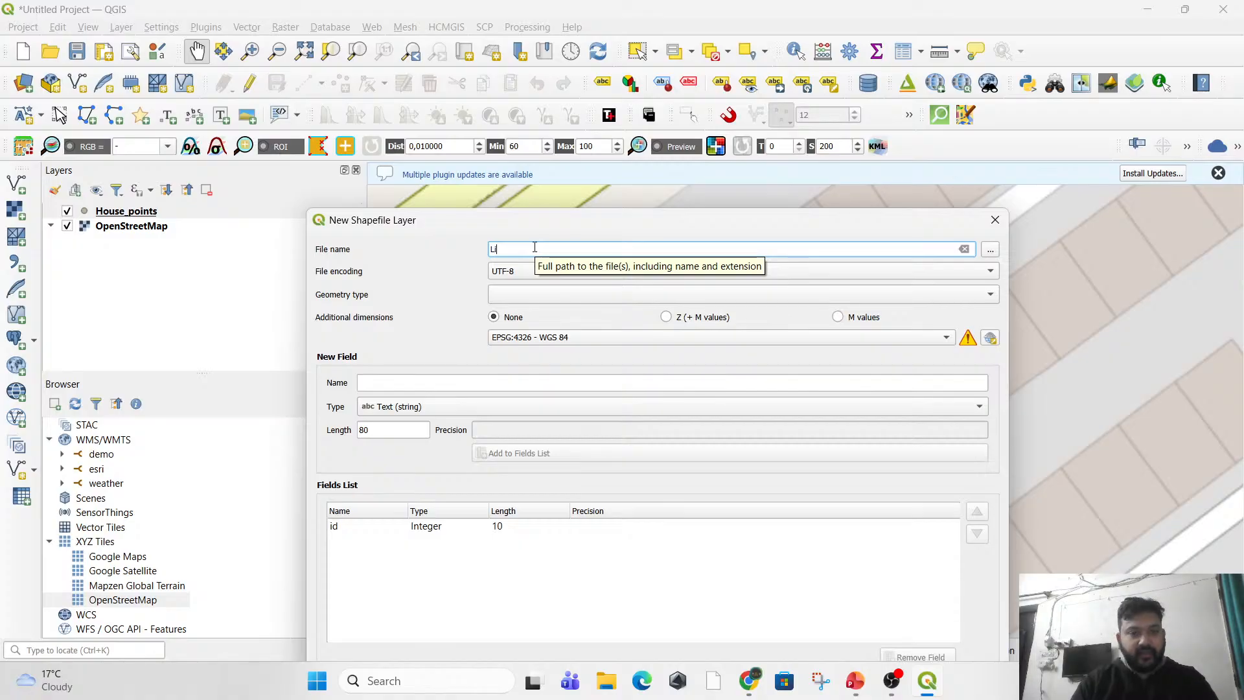
pyautogui.write('ine')
pyautogui.press('BackSpace')
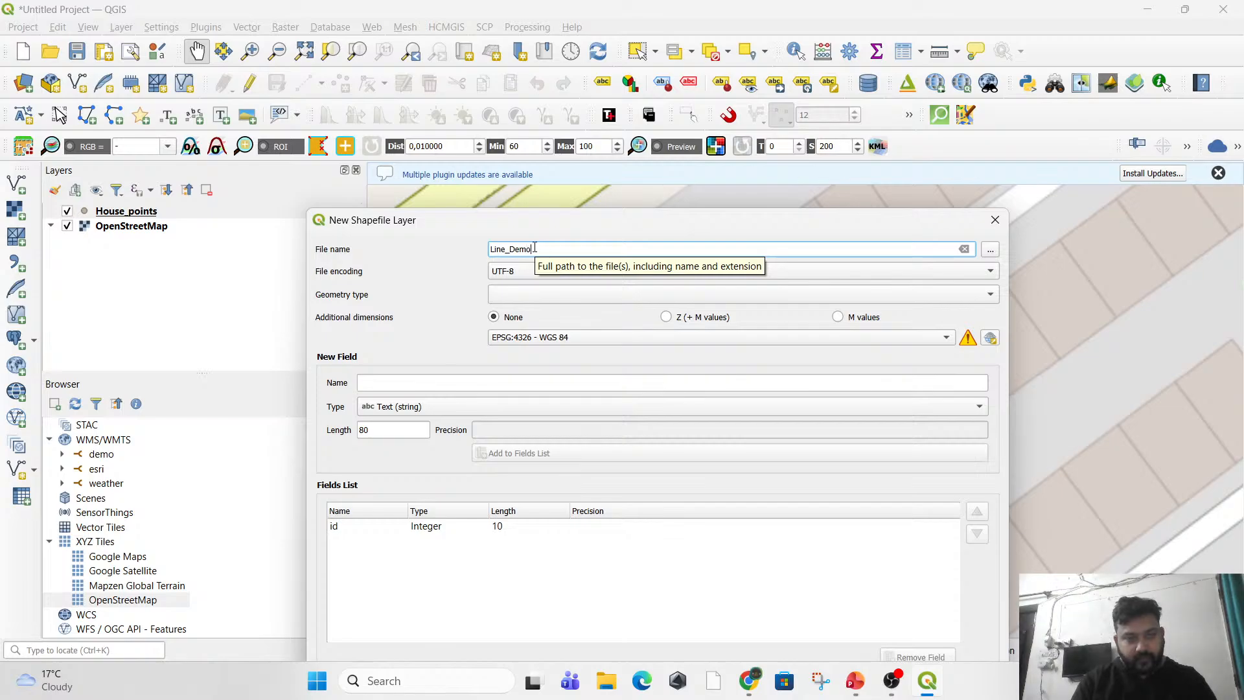
pyautogui.click(501, 295)
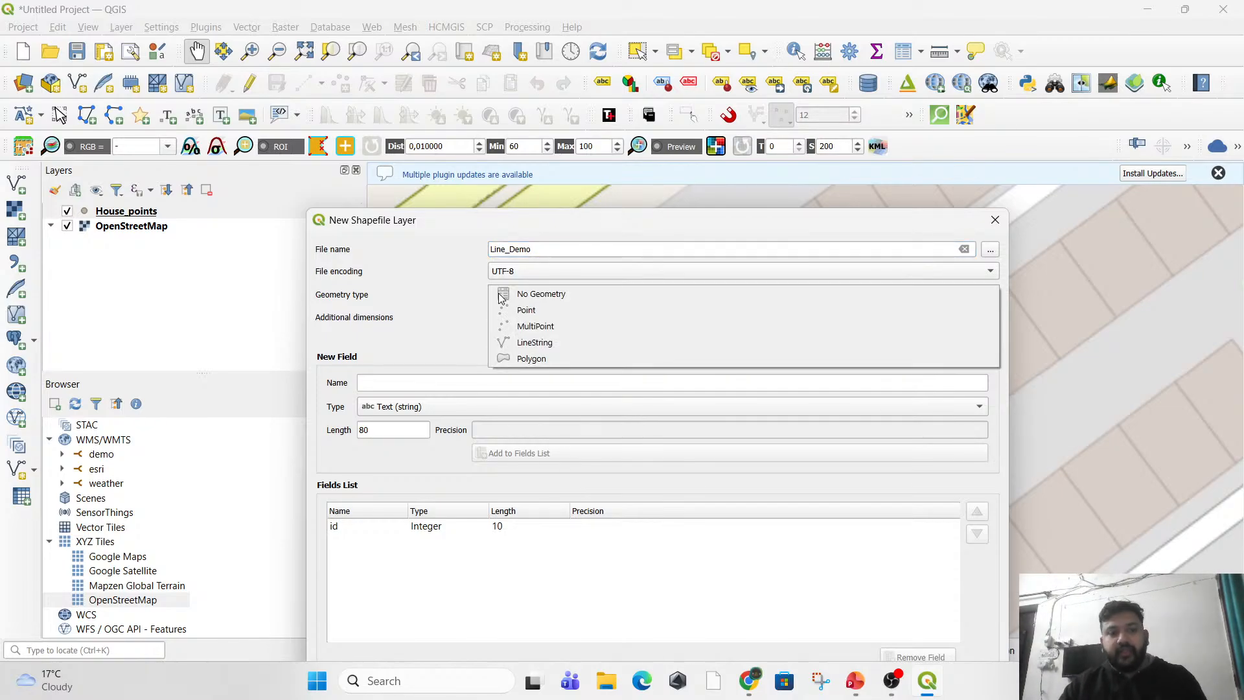
pyautogui.click(548, 343)
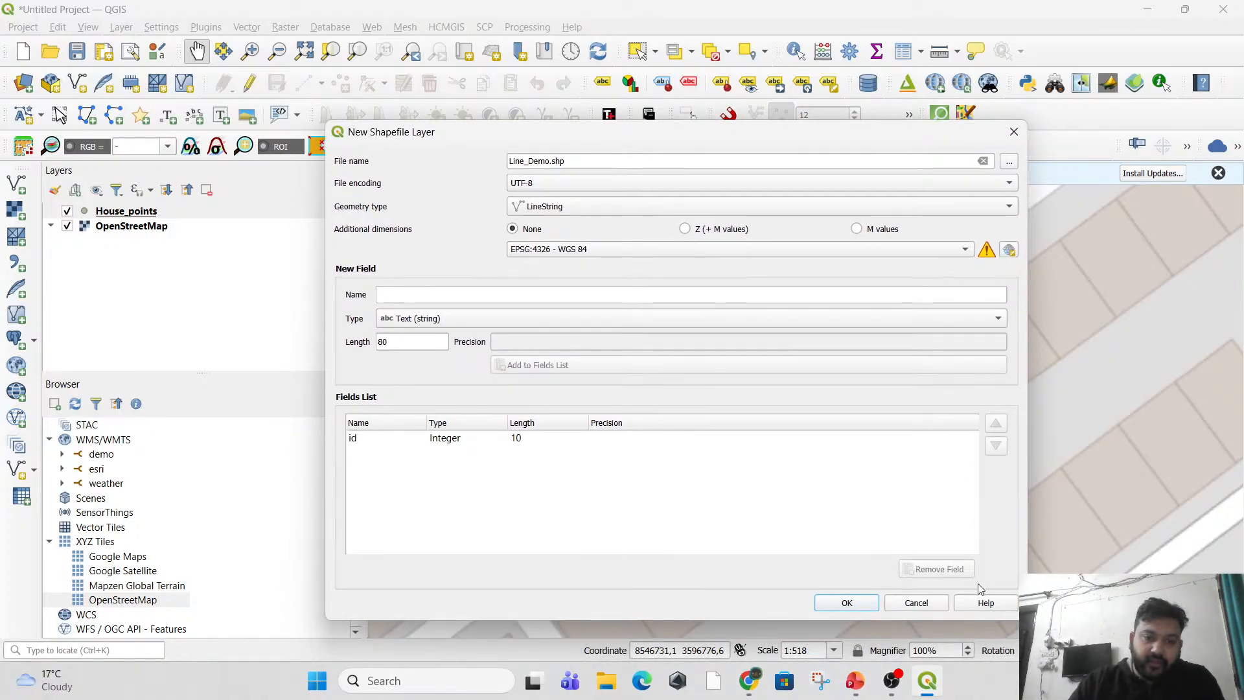
pyautogui.click(847, 602)
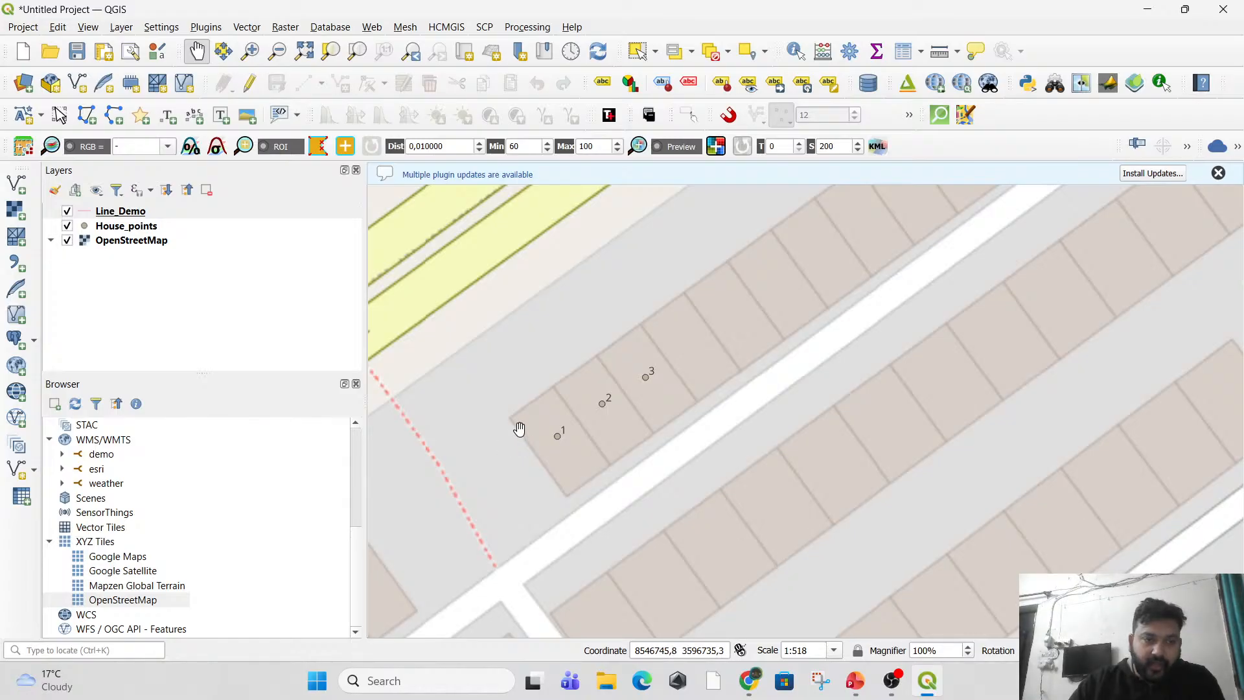
# Start editing Line_Demo and digitize a two-segment line along one dividing wall and the road-side edge of an unnumbered house, leaving id empty.
pyautogui.moveTo(567, 430); pyautogui.dragTo(525, 483)
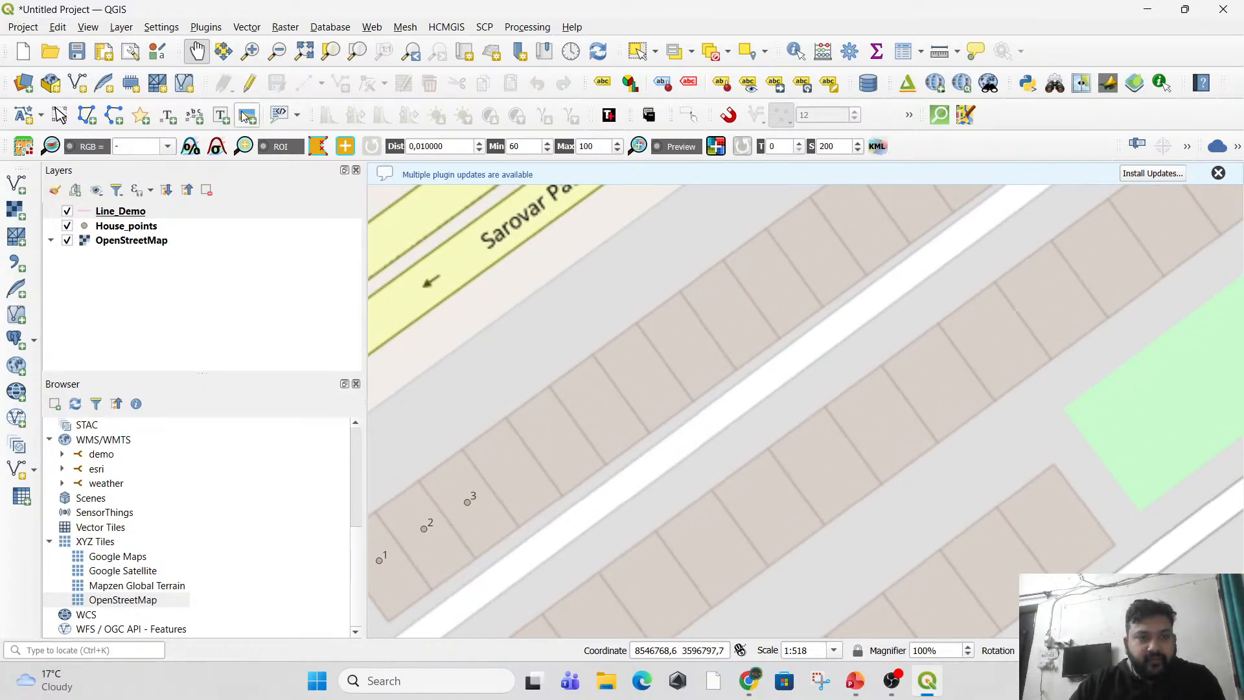
pyautogui.click(108, 228)
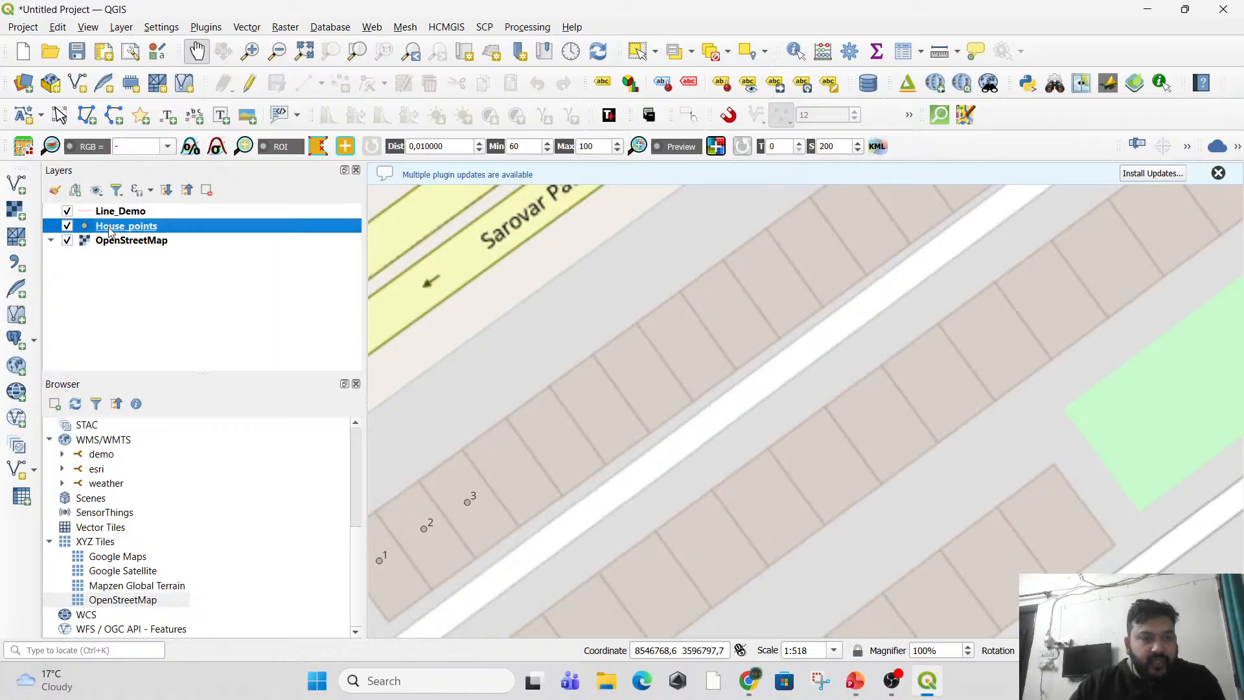
pyautogui.click(121, 212)
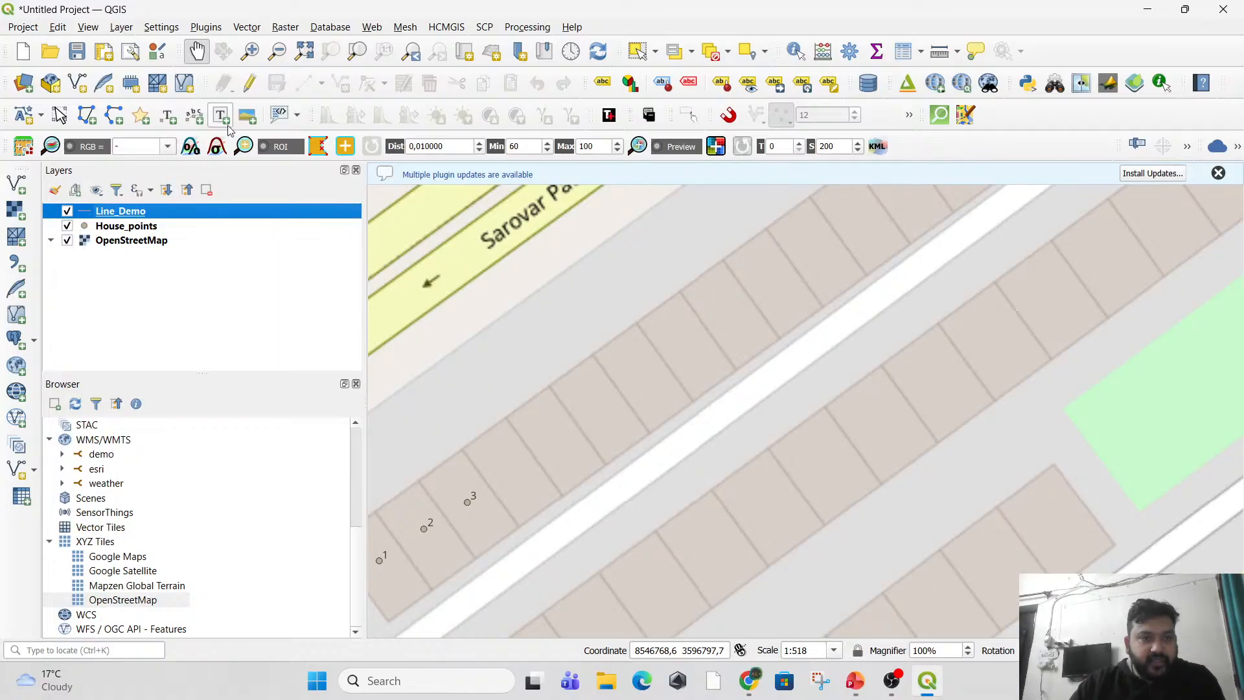
pyautogui.click(250, 86)
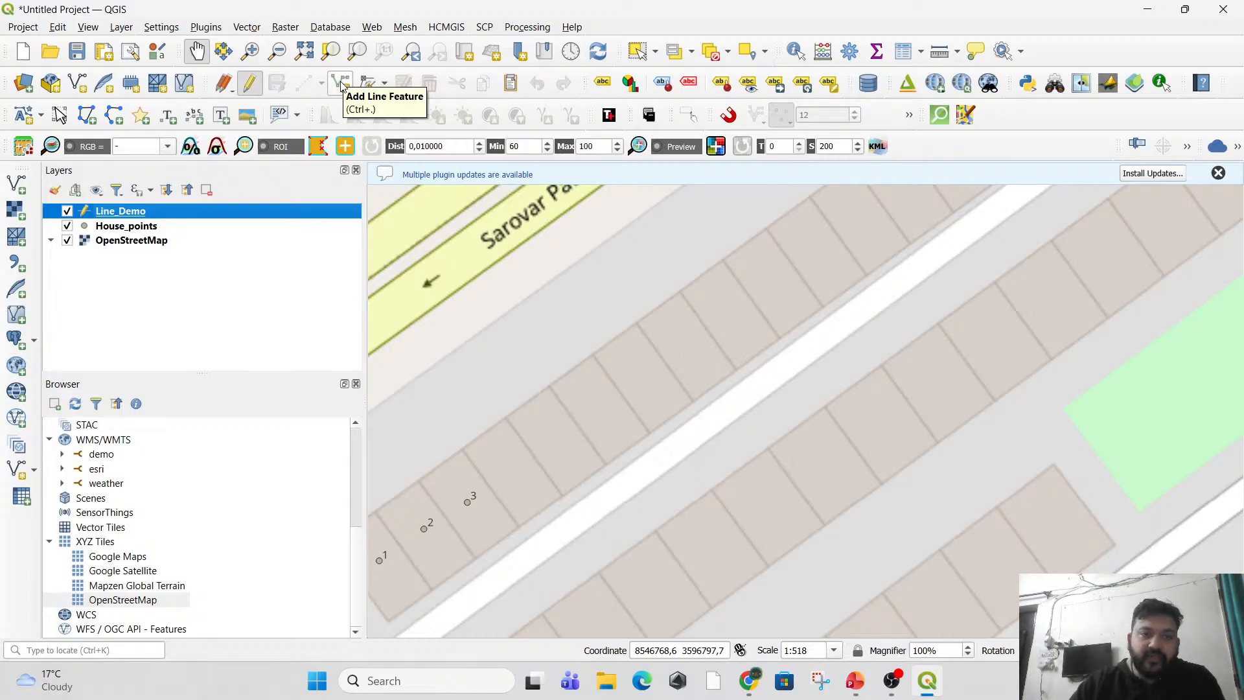
pyautogui.click(342, 85)
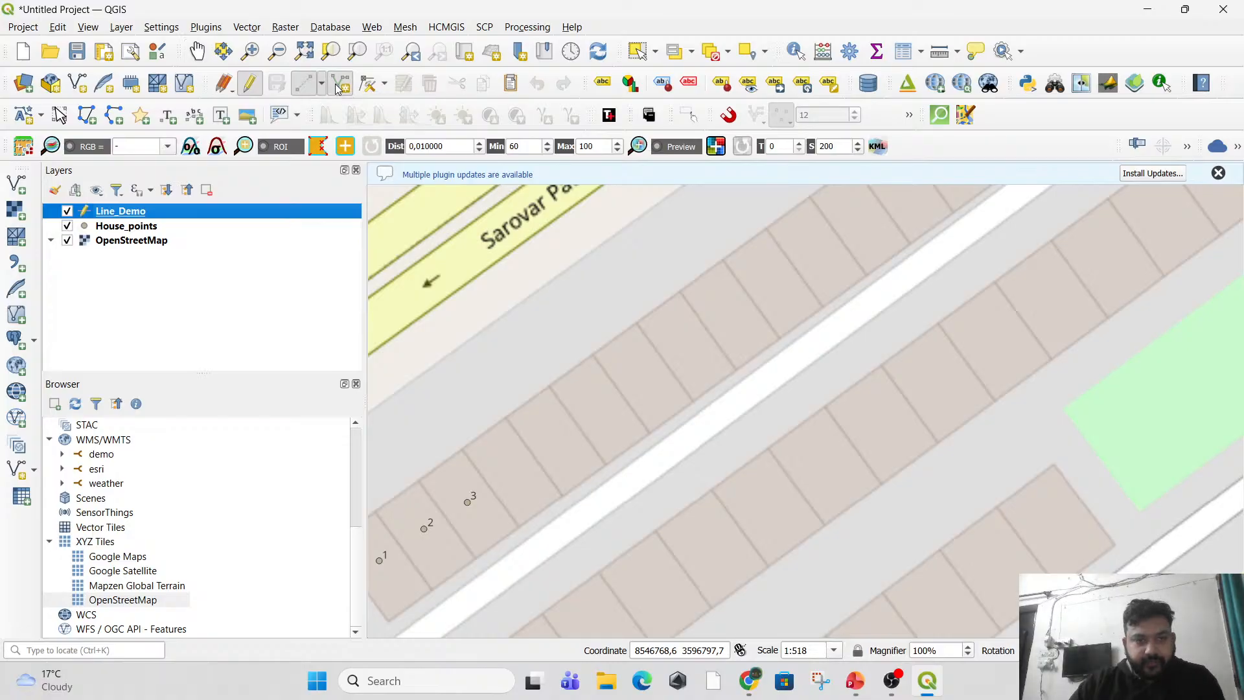
pyautogui.scroll(1, 503, 337)
pyautogui.moveTo(653, 414); pyautogui.dragTo(542, 381)
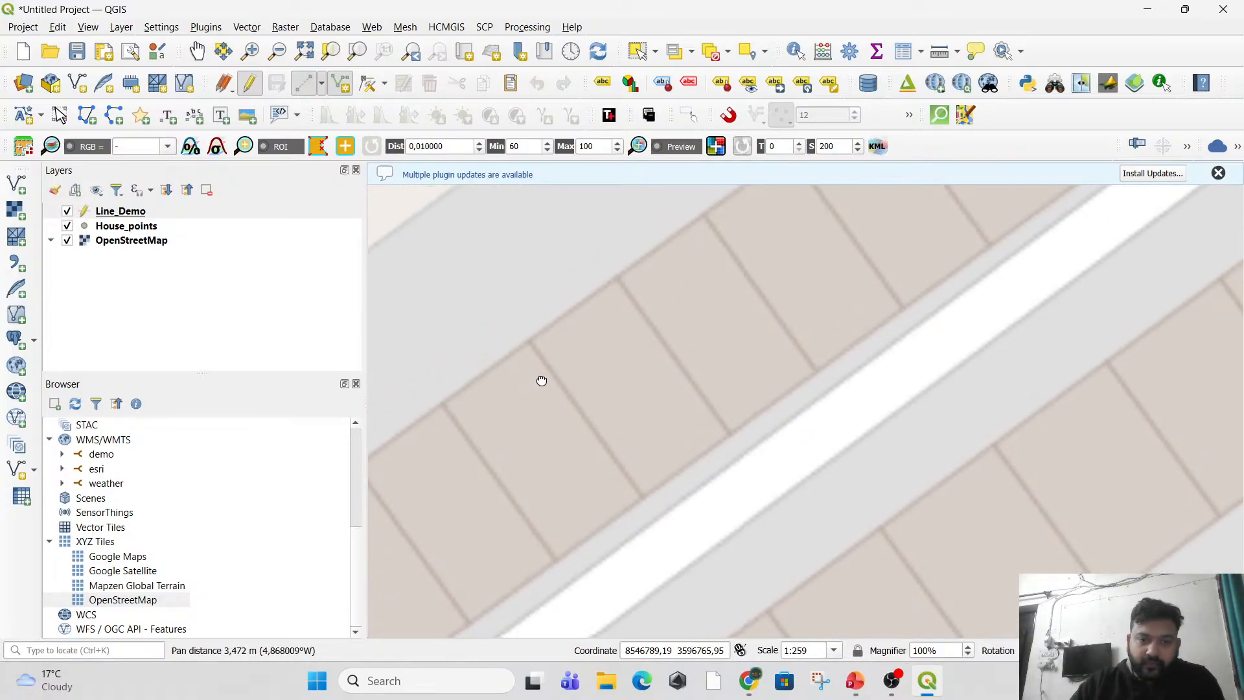
pyautogui.scroll(1, 525, 350)
pyautogui.click(530, 337)
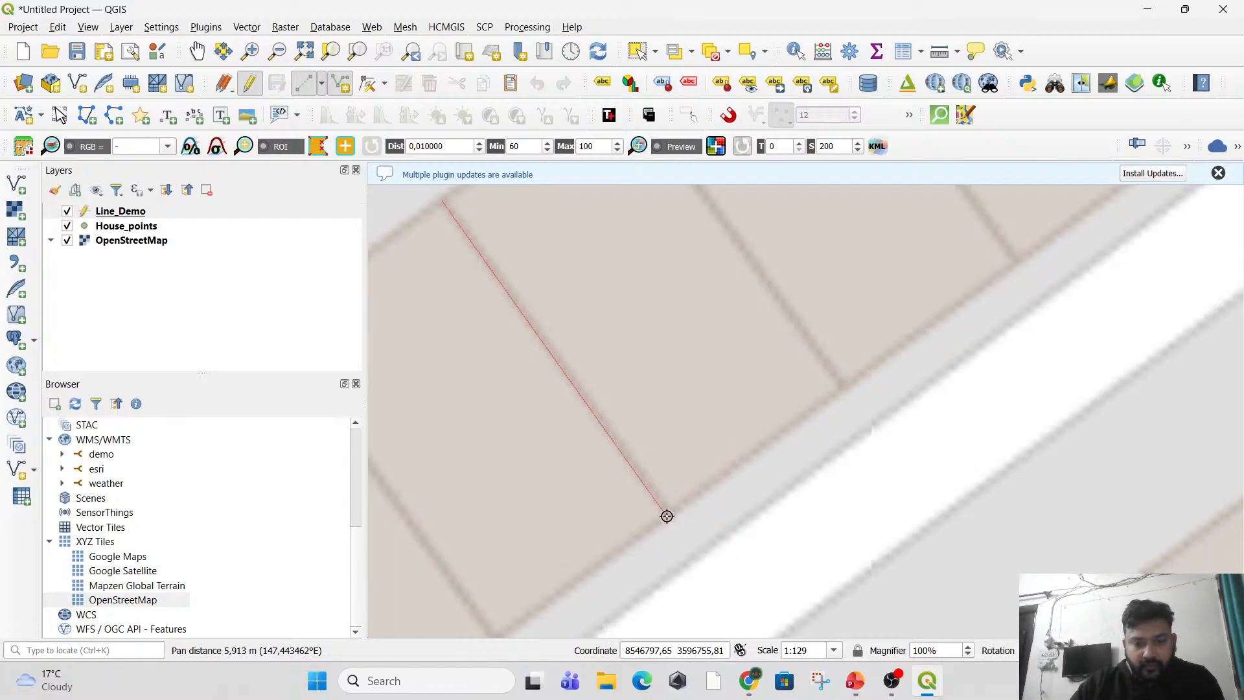
pyautogui.click(665, 515)
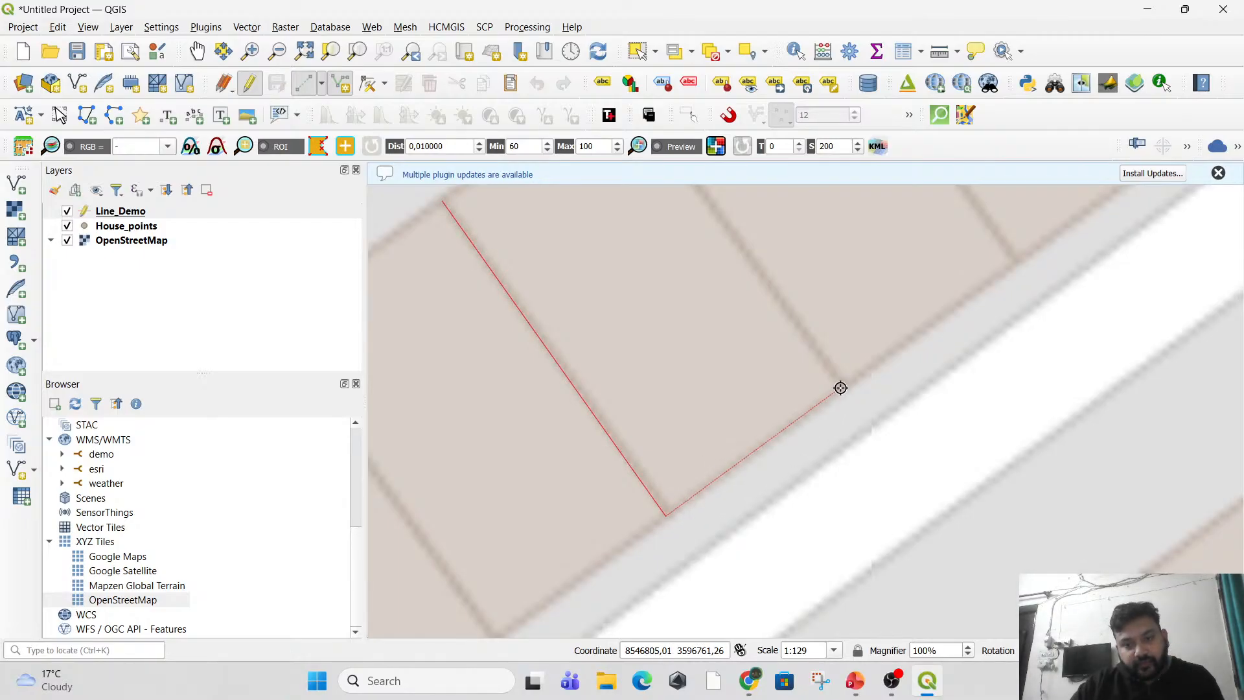
pyautogui.click(840, 388)
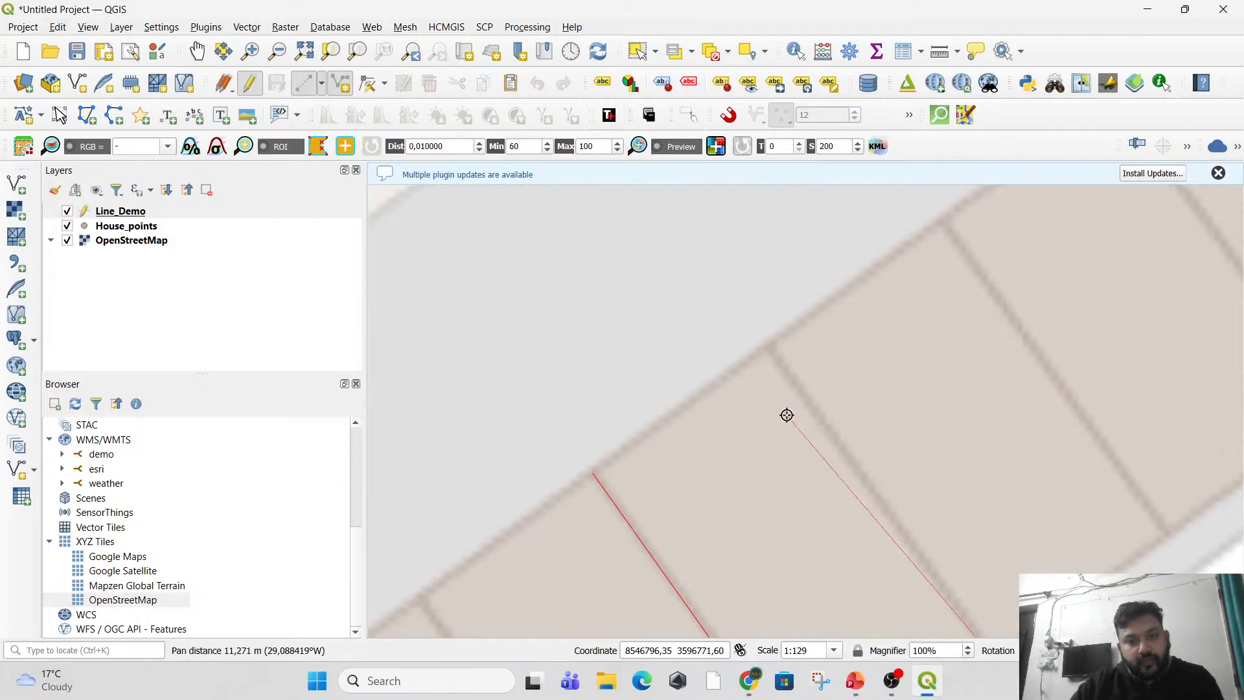
pyautogui.rightClick(769, 347)
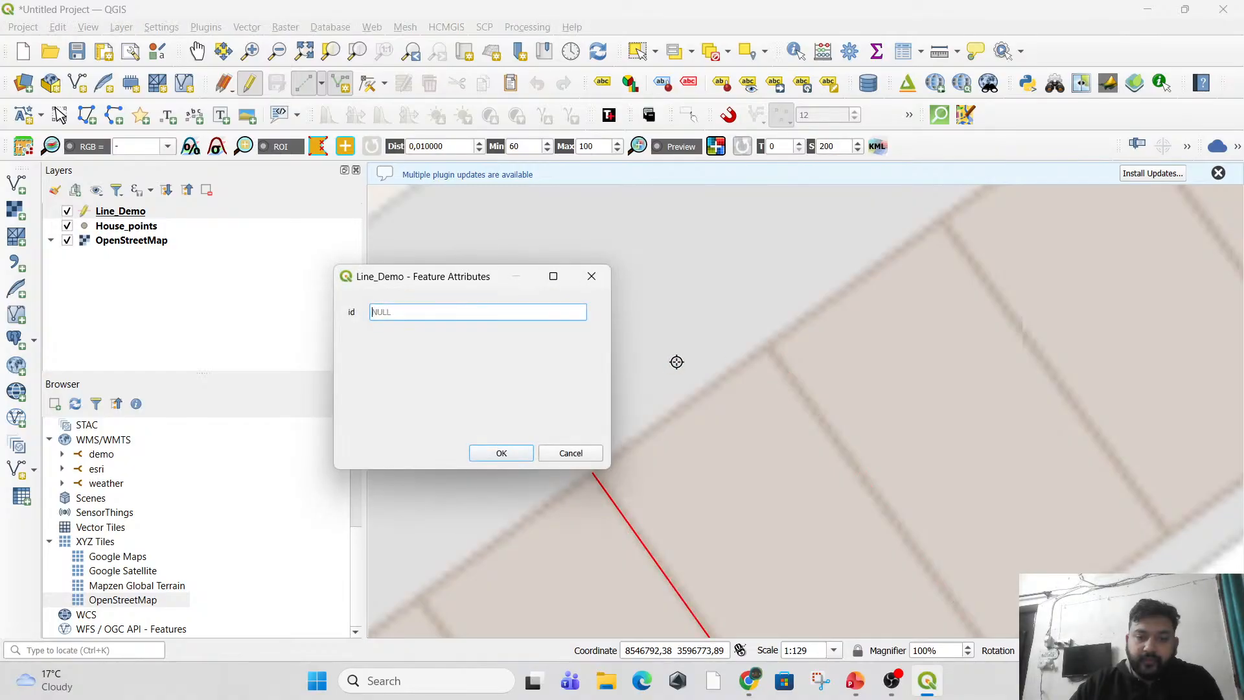
pyautogui.press('Return')
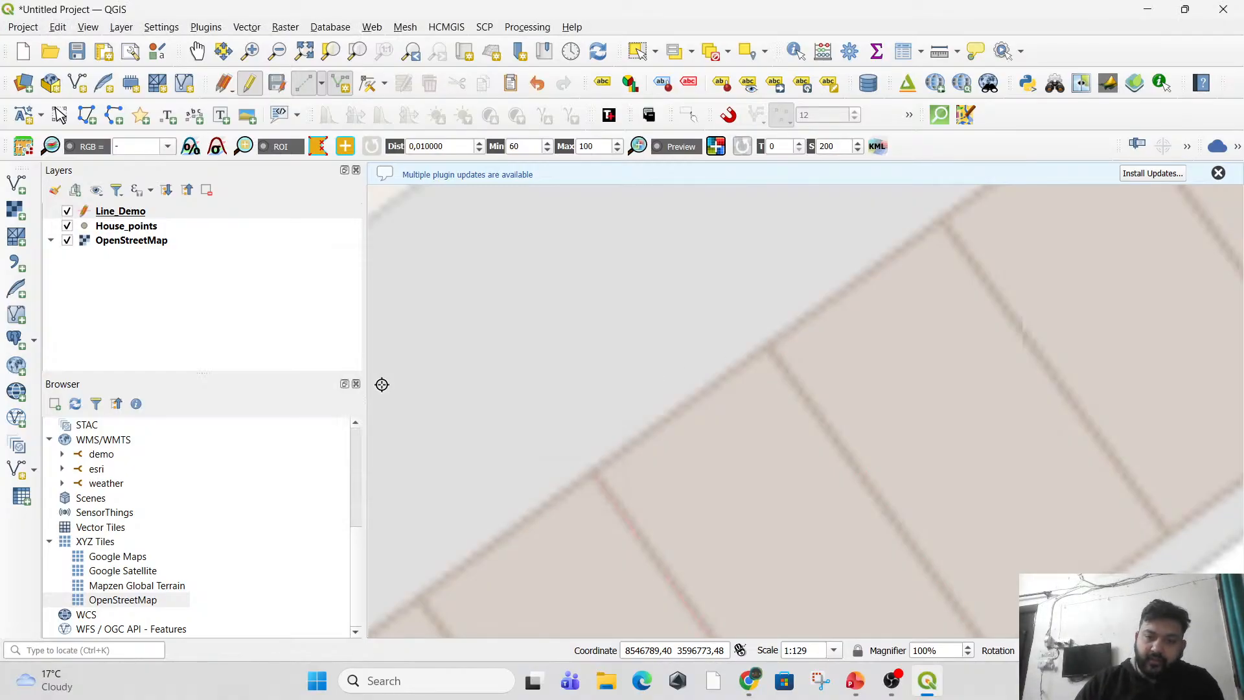
# Check the digitized line against the house boundary, stop editing and save the Line_Demo changes.
pyautogui.scroll(-1, 607, 455)
pyautogui.moveTo(665, 537); pyautogui.dragTo(590, 413)
pyautogui.scroll(1, 661, 513)
pyautogui.scroll(1, 661, 513)
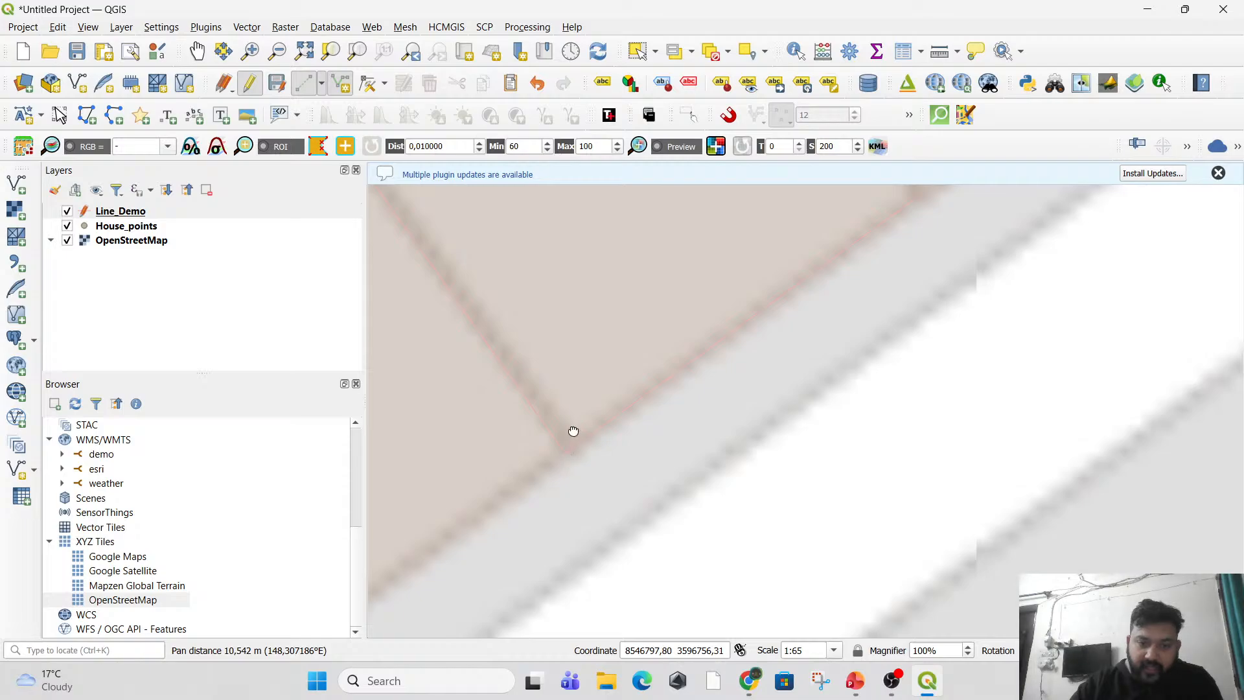
pyautogui.scroll(2, 573, 441)
pyautogui.scroll(-2, 578, 495)
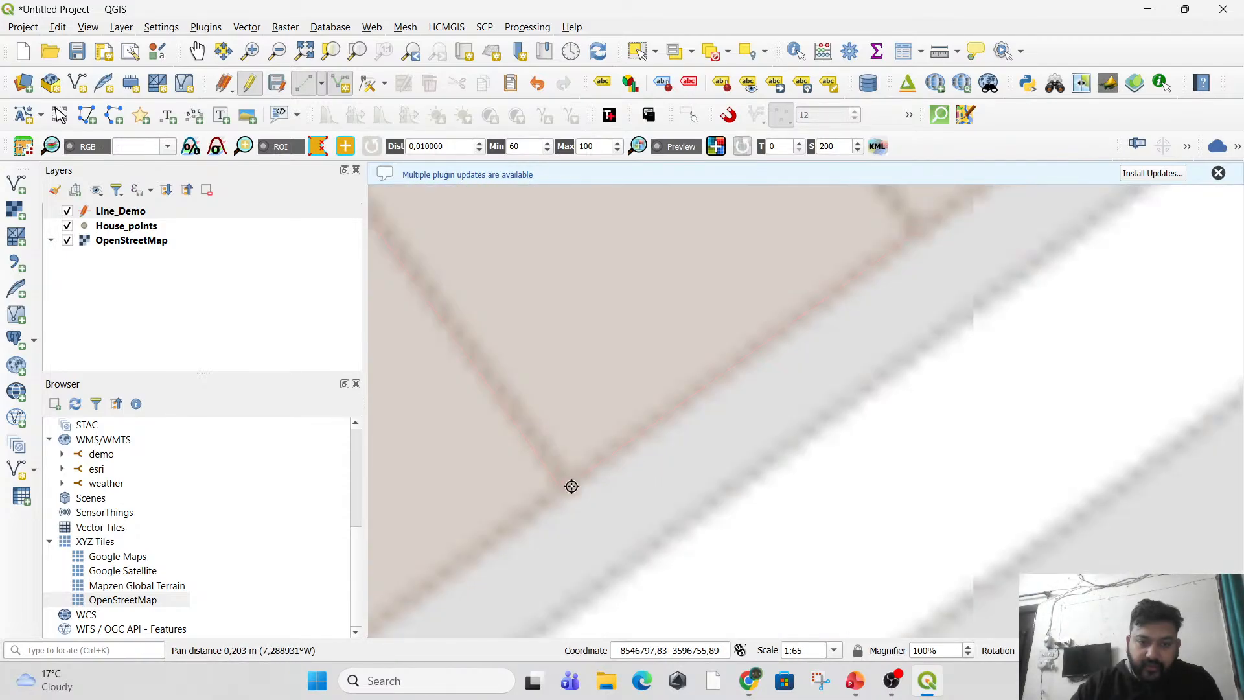
pyautogui.scroll(-2, 620, 493)
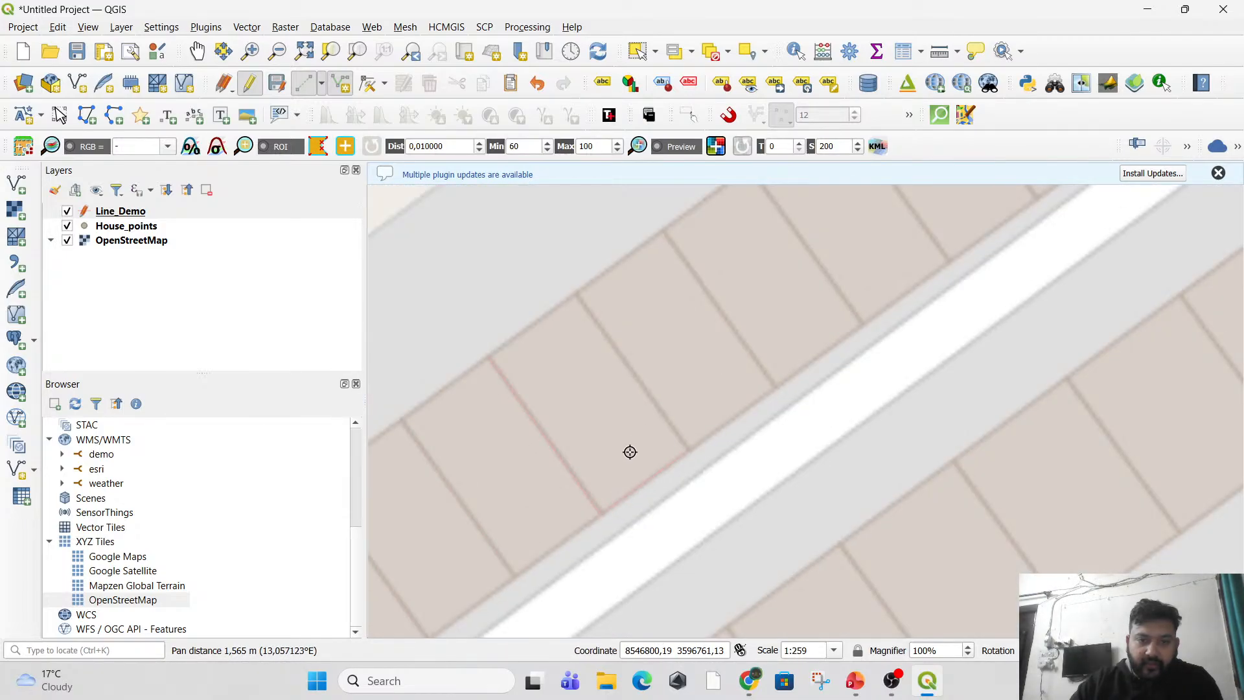
pyautogui.moveTo(603, 438); pyautogui.dragTo(642, 387)
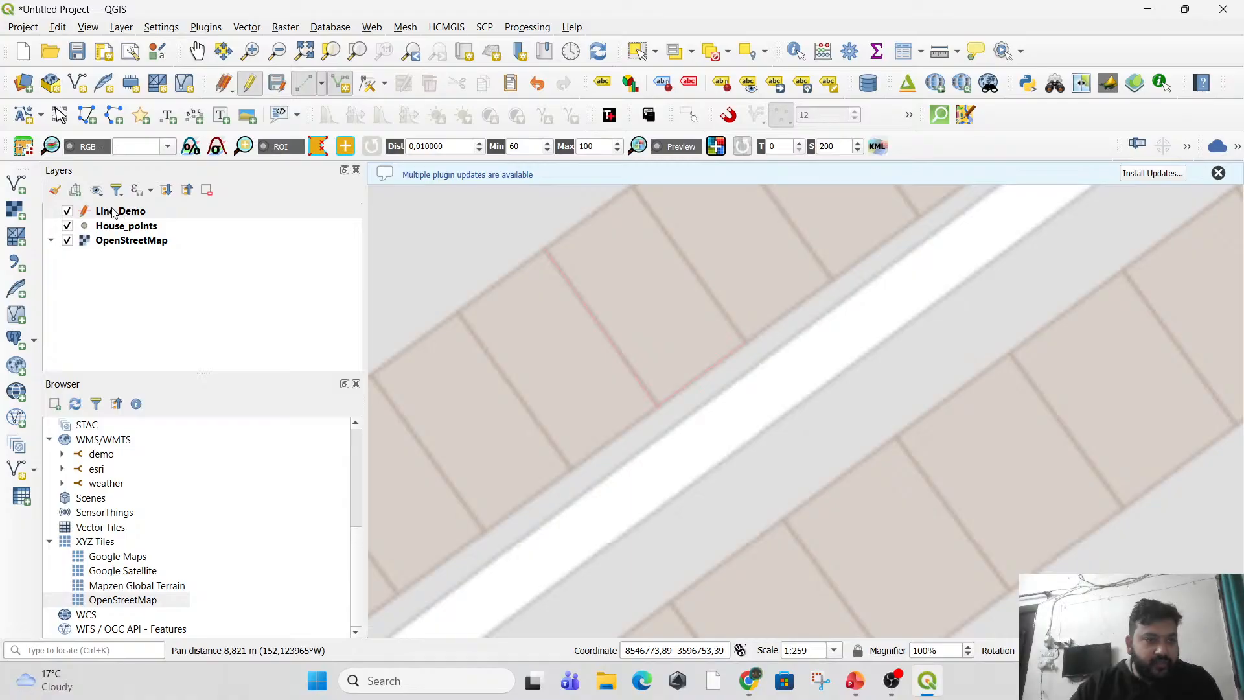
pyautogui.click(249, 83)
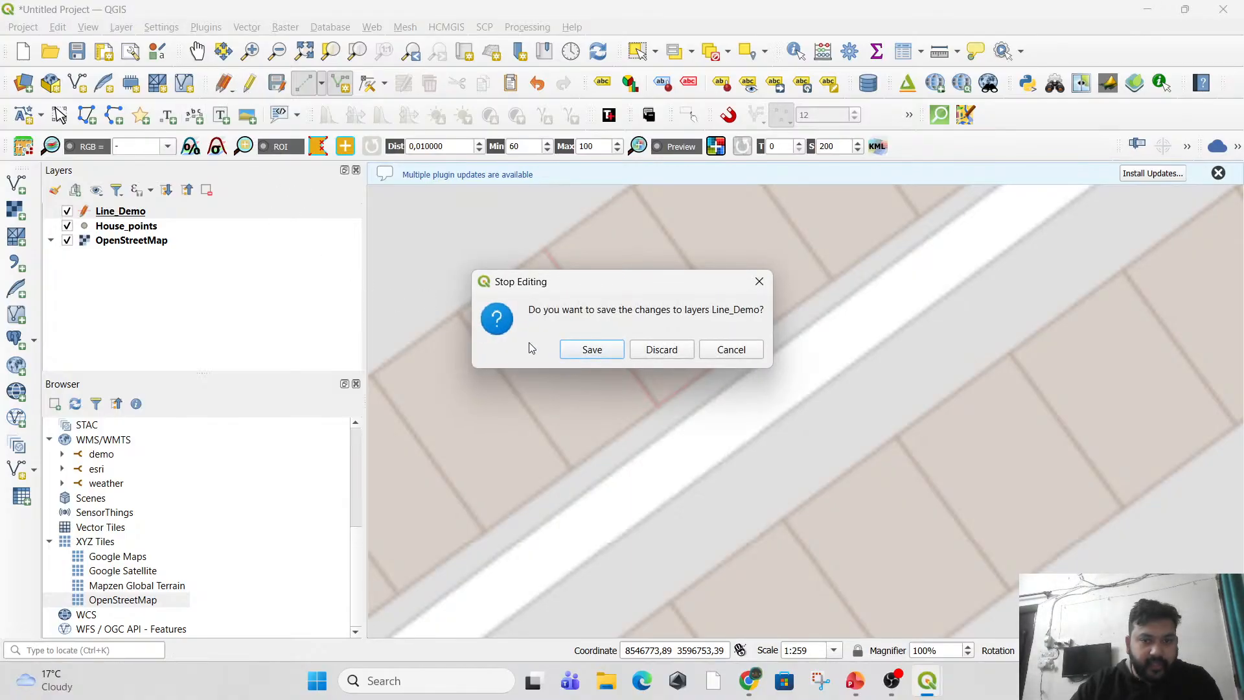
pyautogui.click(584, 349)
pyautogui.rightClick(125, 216)
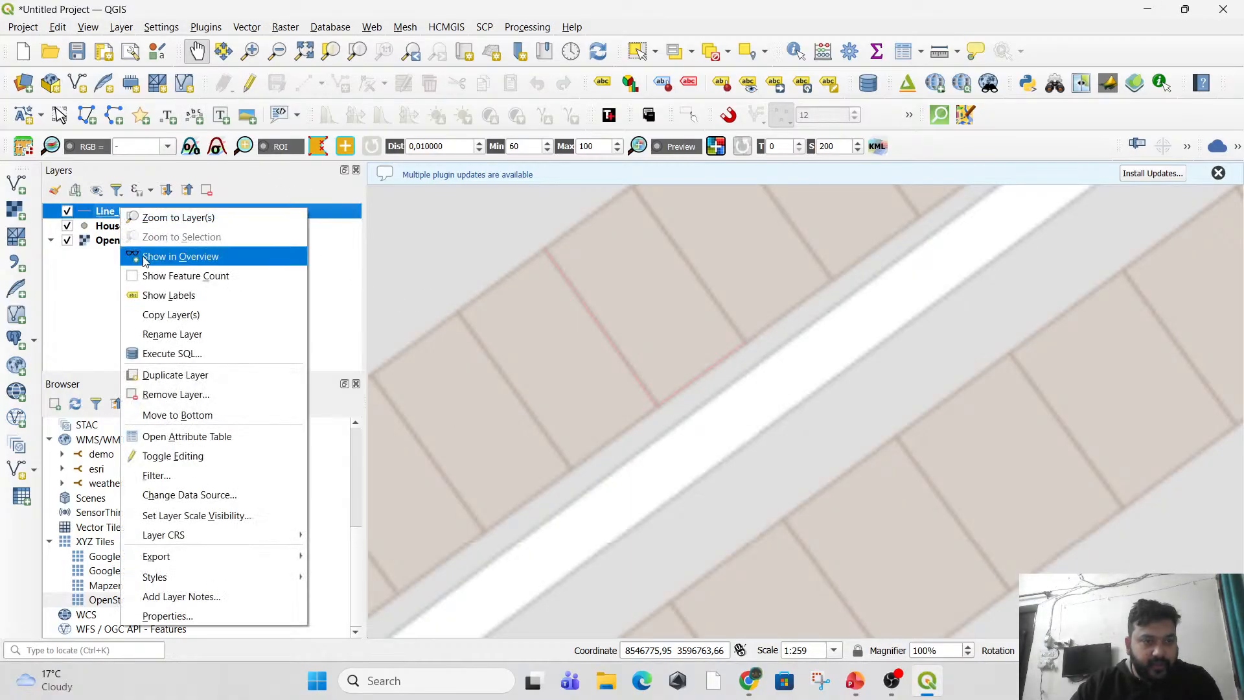
pyautogui.click(194, 616)
pyautogui.click(383, 242)
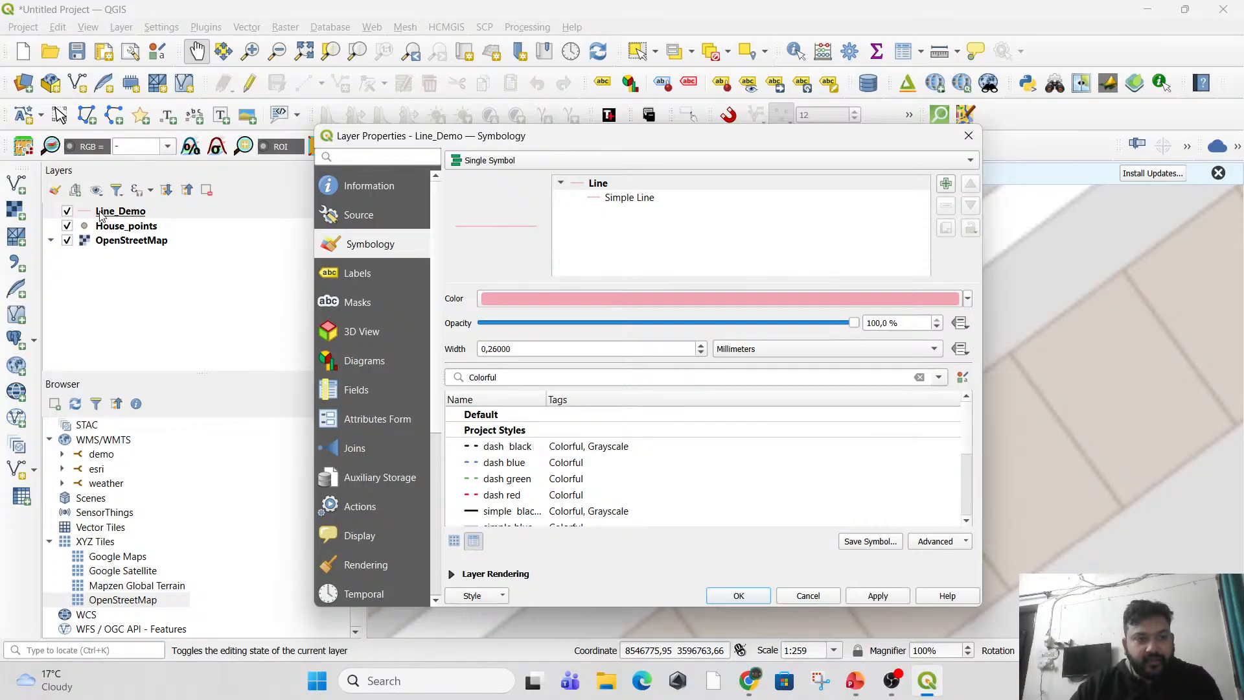
pyautogui.click(968, 136)
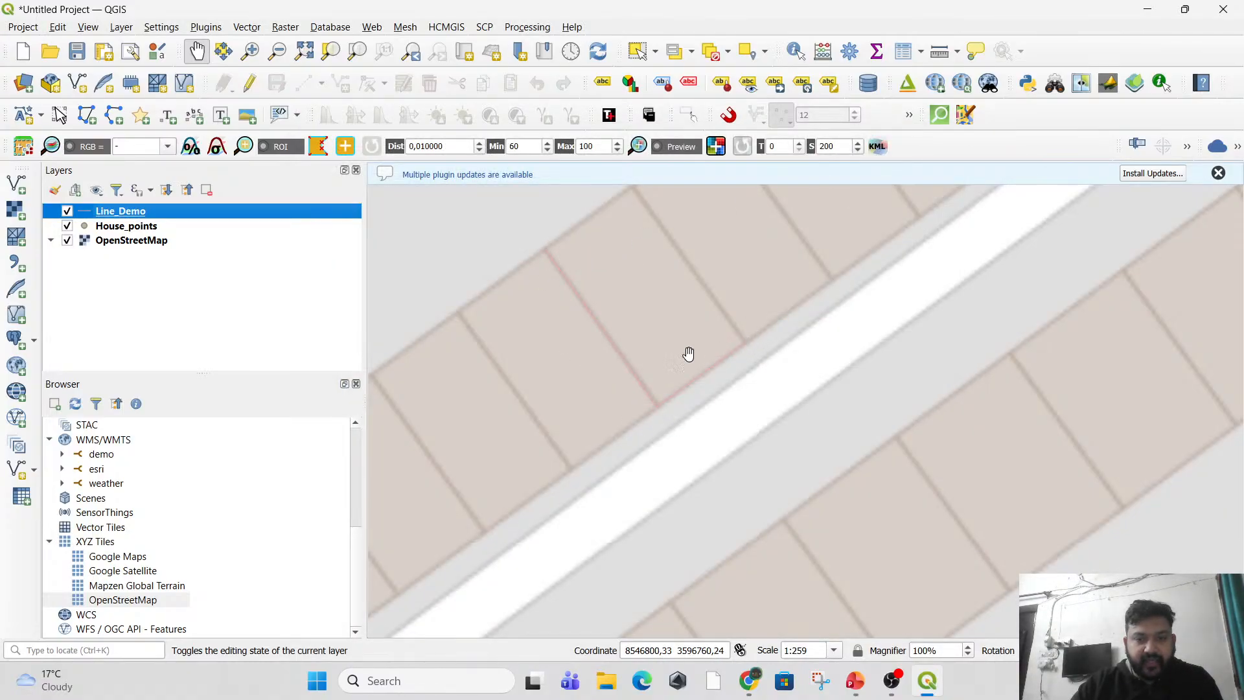
# Style the Line_Demo layer's line symbol with the red color #d31634 and a width of 0.66 millimeters.
pyautogui.rightClick(116, 214)
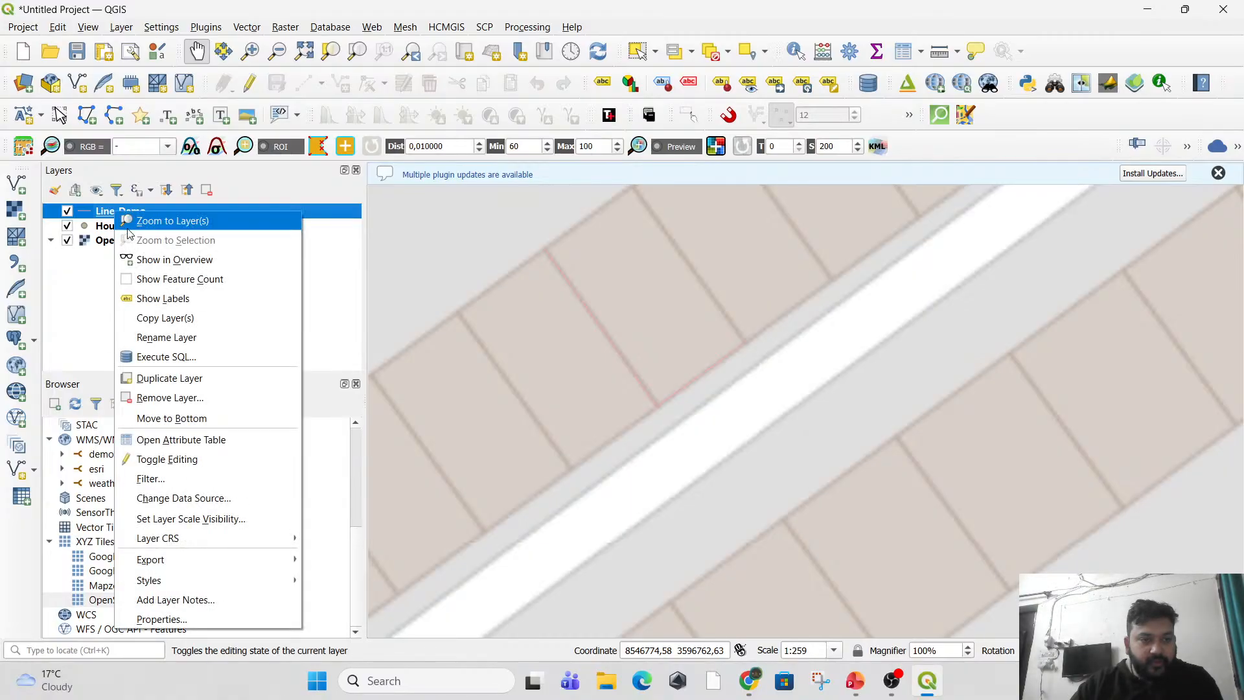
pyautogui.click(203, 617)
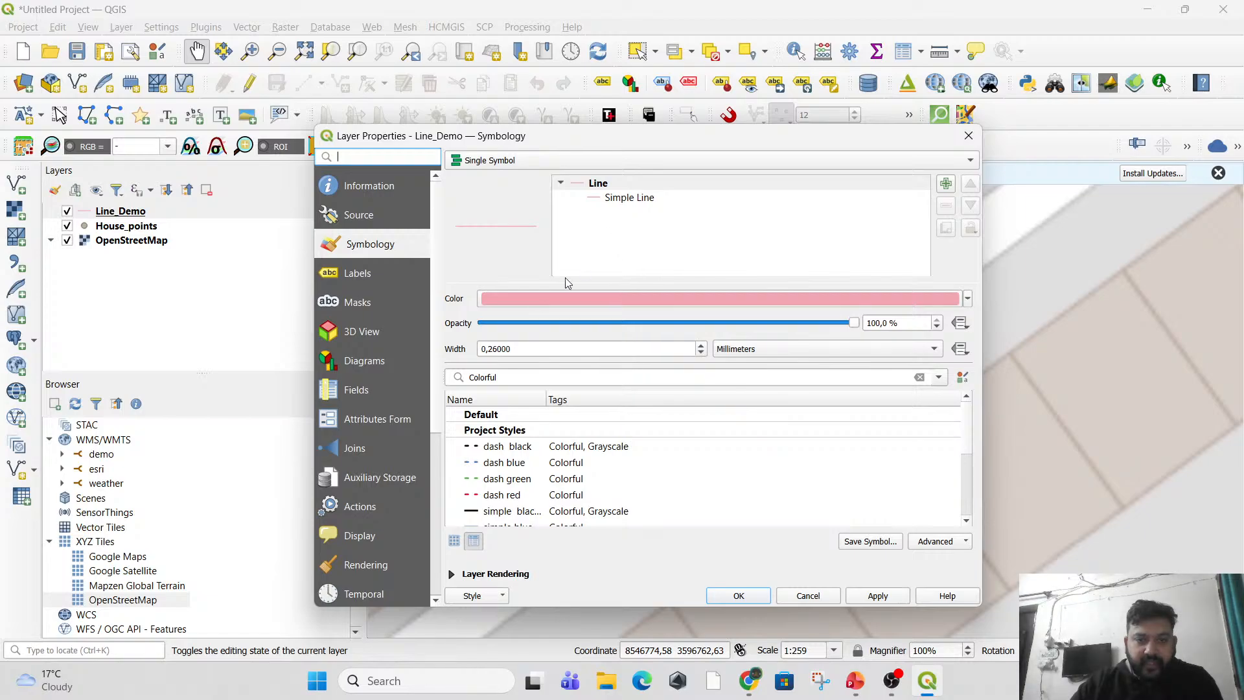
pyautogui.click(589, 299)
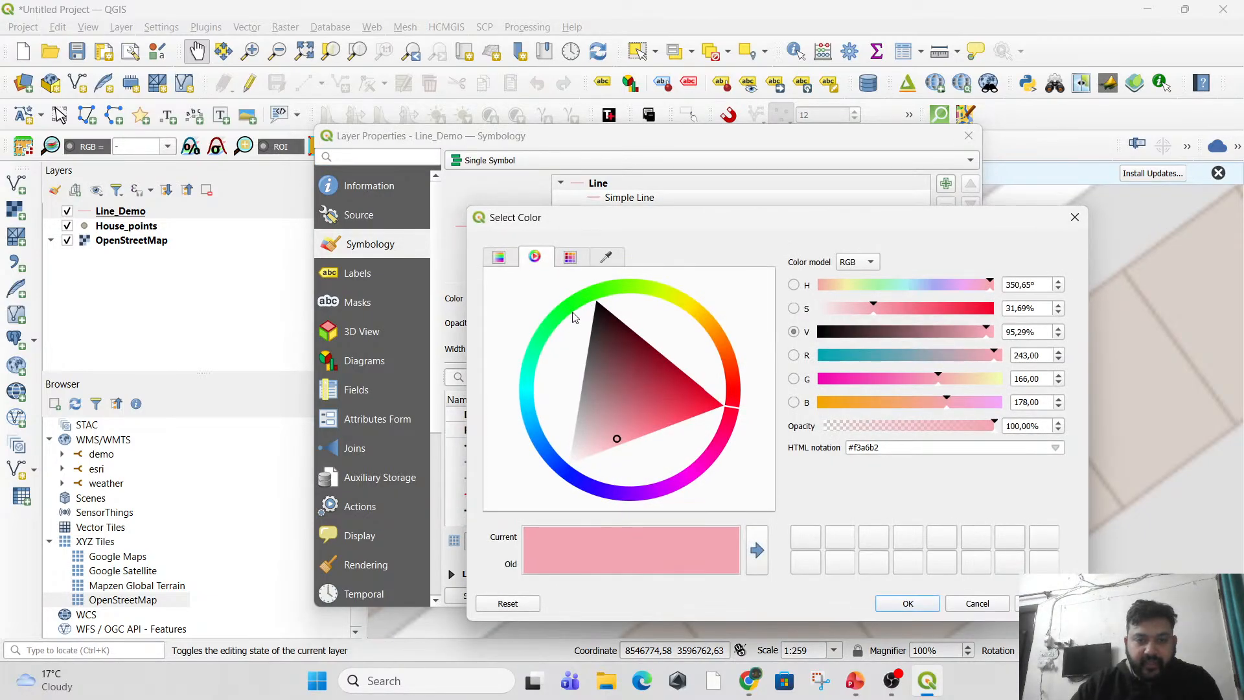
pyautogui.click(687, 391)
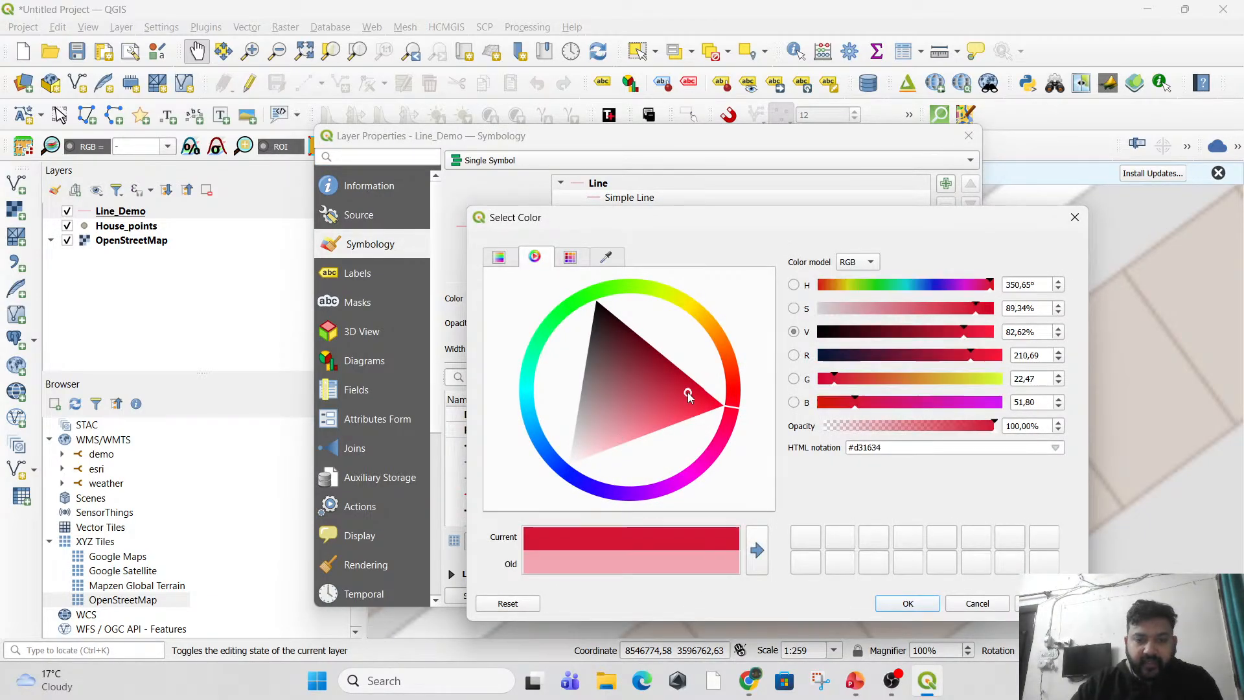
pyautogui.click(898, 605)
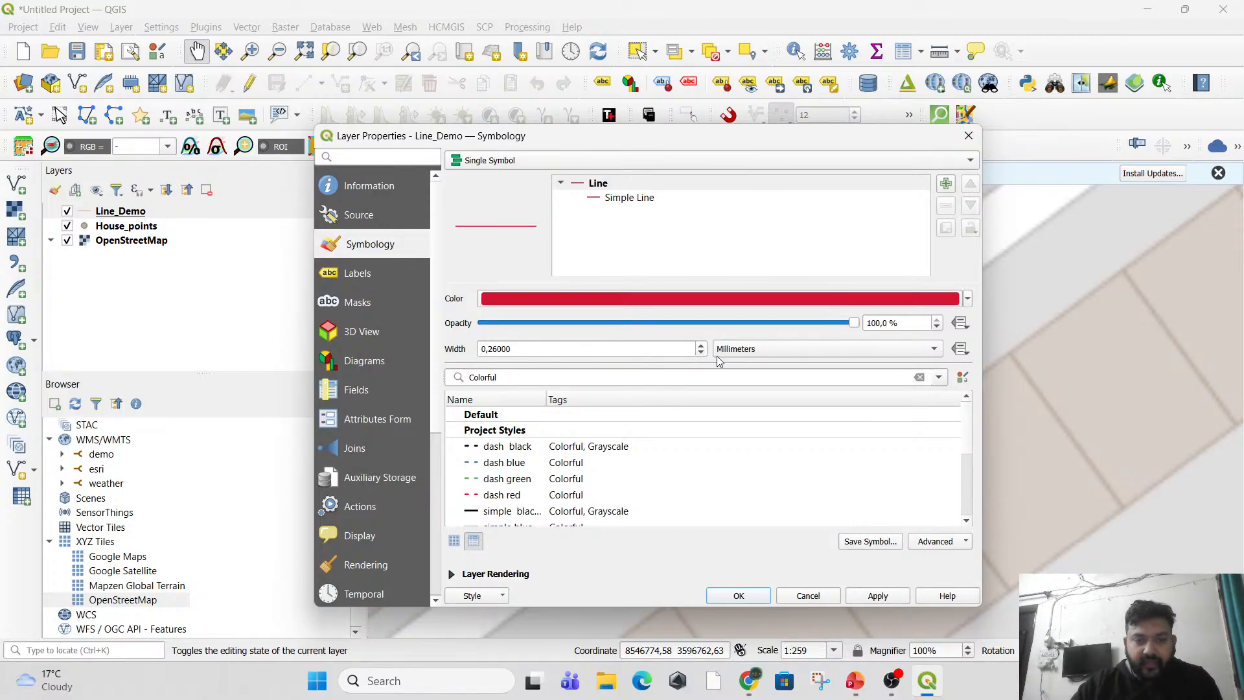
pyautogui.doubleClick(701, 346)
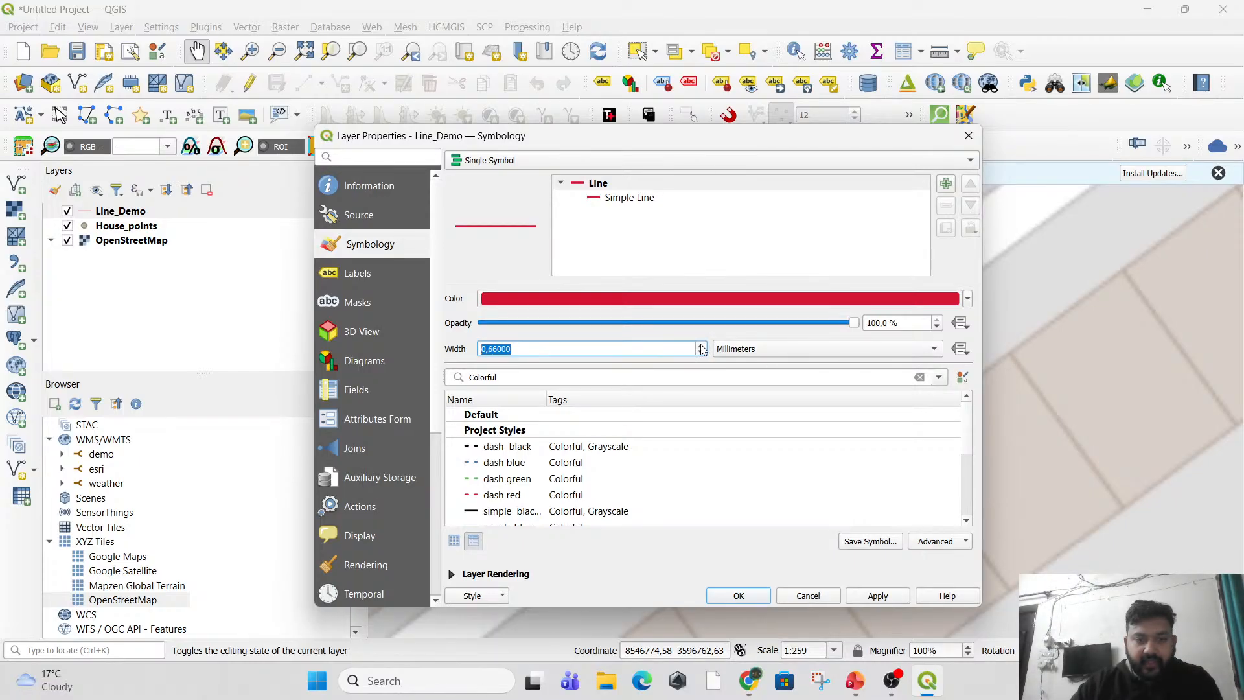
pyautogui.click(877, 595)
pyautogui.click(738, 596)
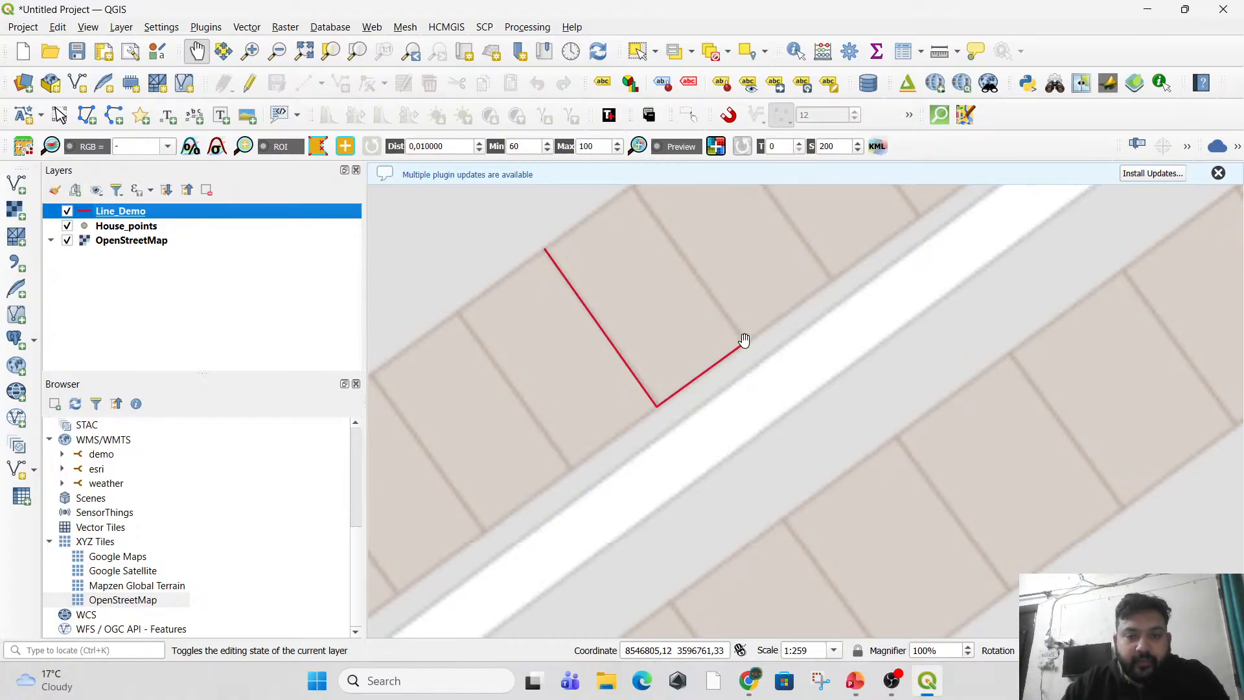
# Start editing Line_Demo and digitize a separate line from the road-side edge's open end along the house's other dividing wall, leaving id empty.
pyautogui.click(250, 83)
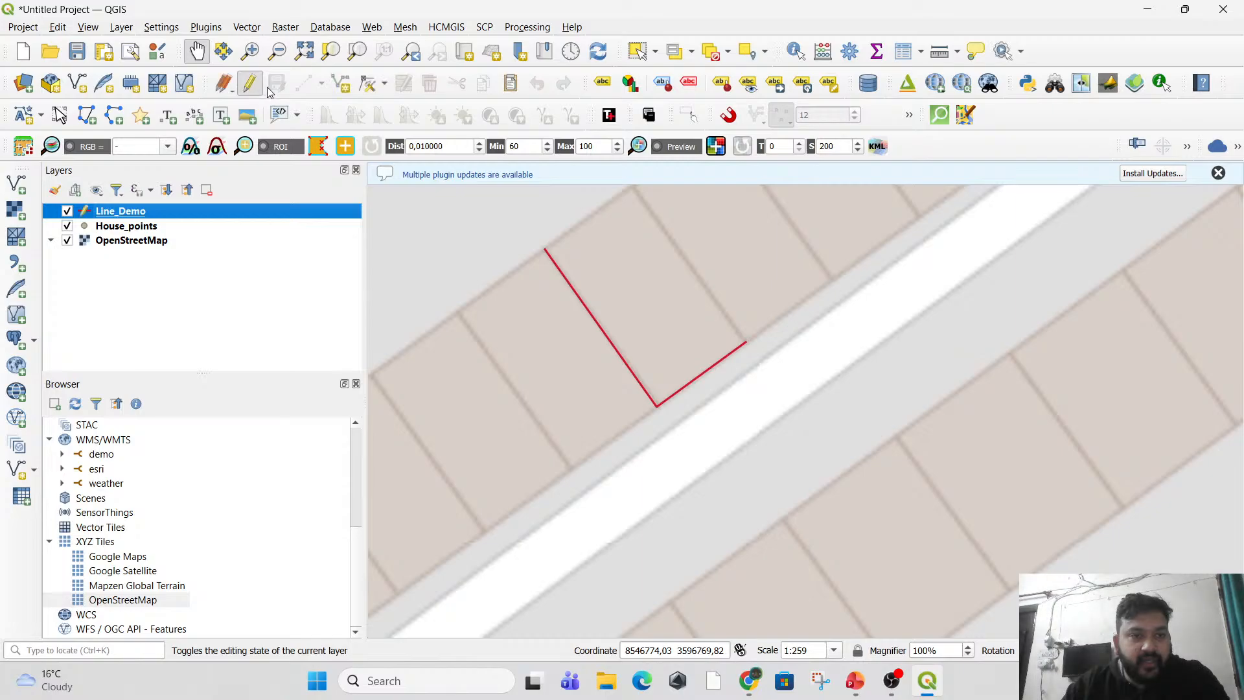
pyautogui.click(341, 83)
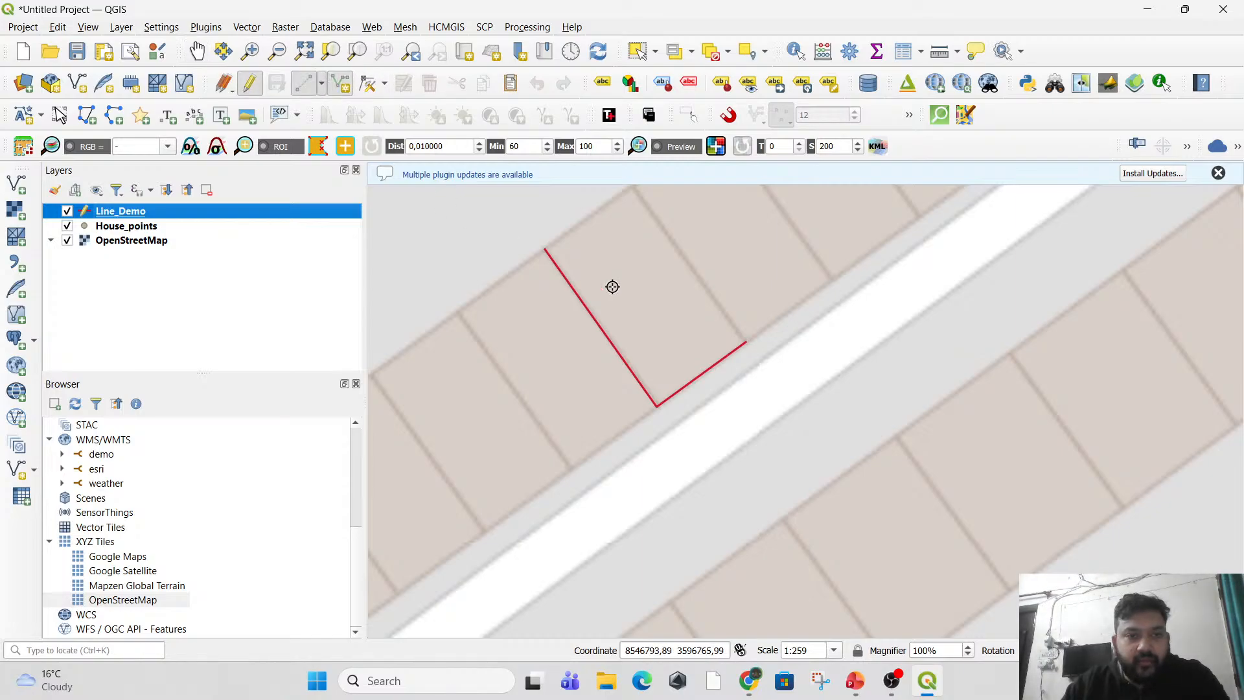
pyautogui.scroll(3, 746, 344)
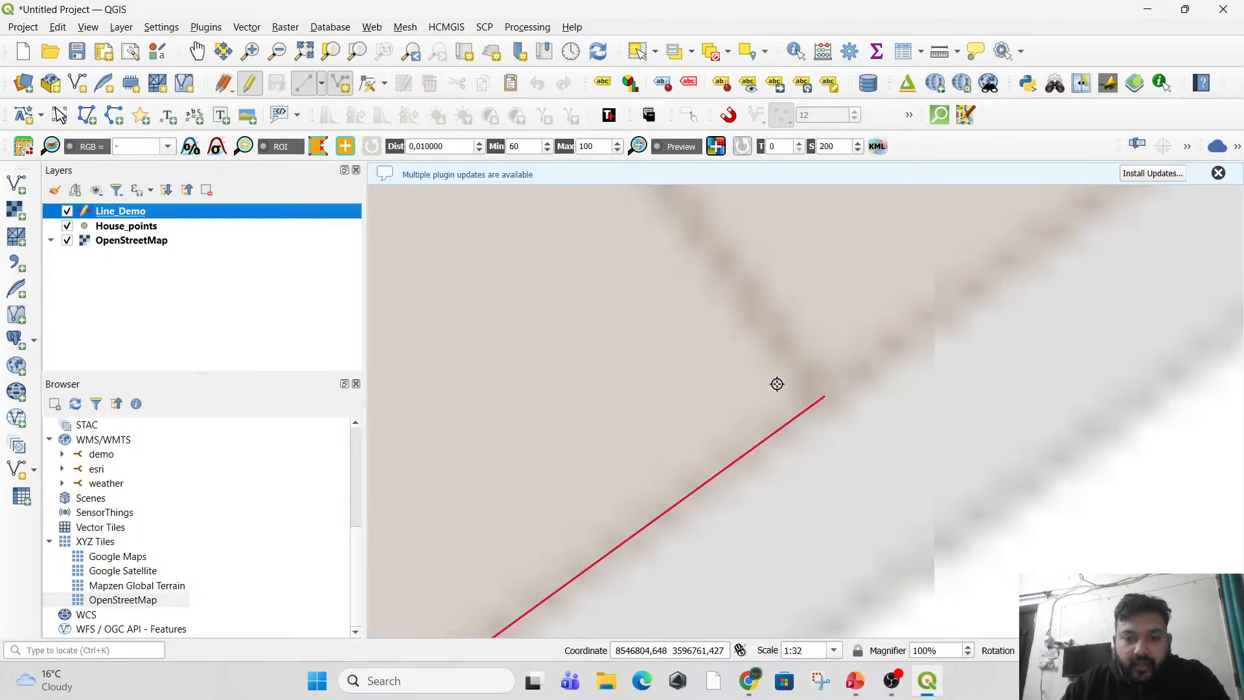
pyautogui.scroll(2, 827, 400)
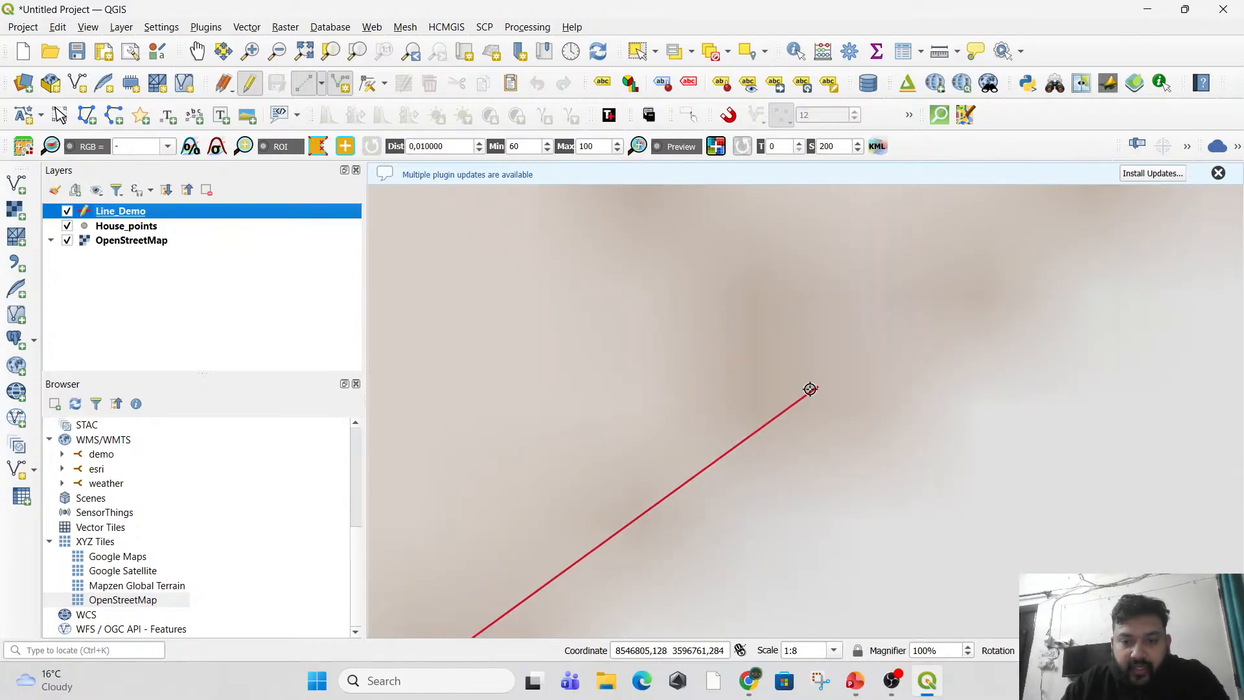
pyautogui.scroll(2, 821, 388)
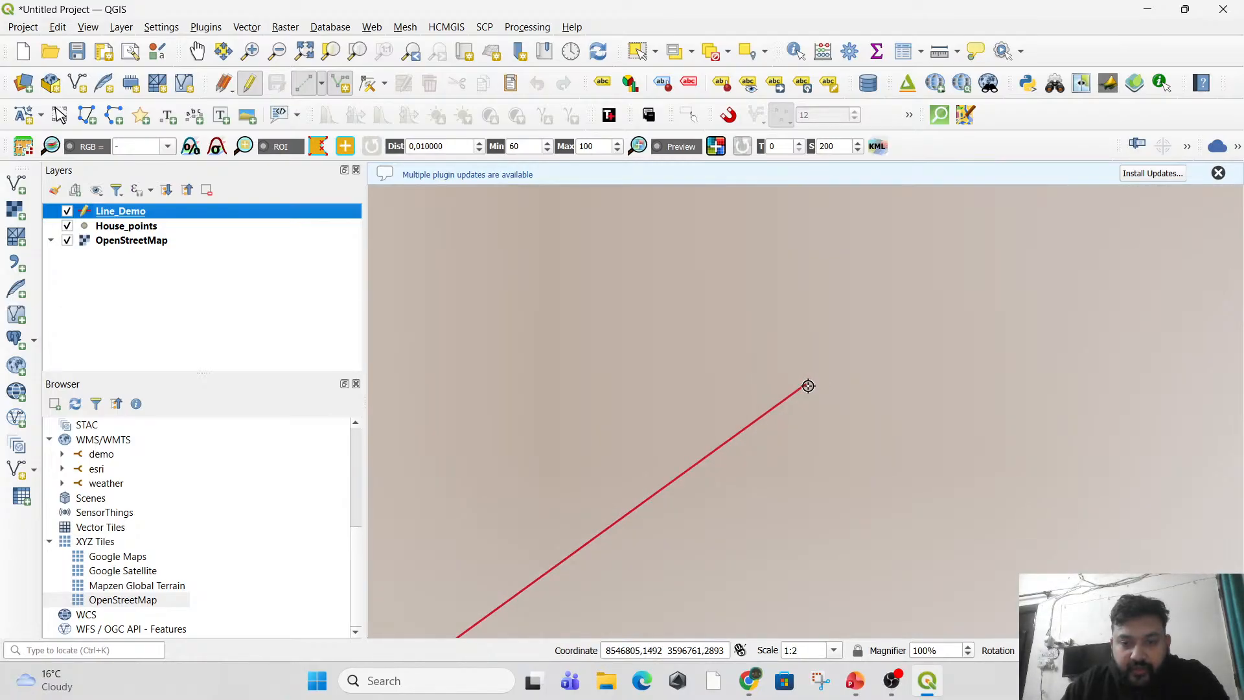
pyautogui.scroll(-7, 806, 384)
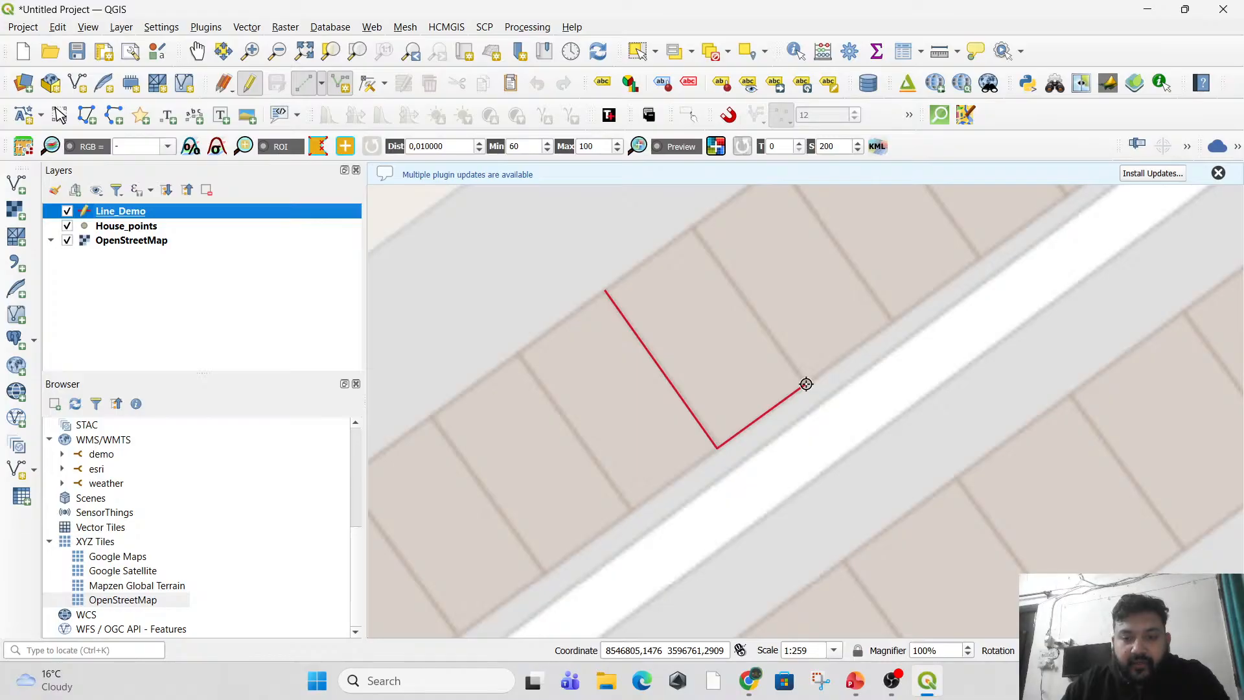
pyautogui.click(806, 384)
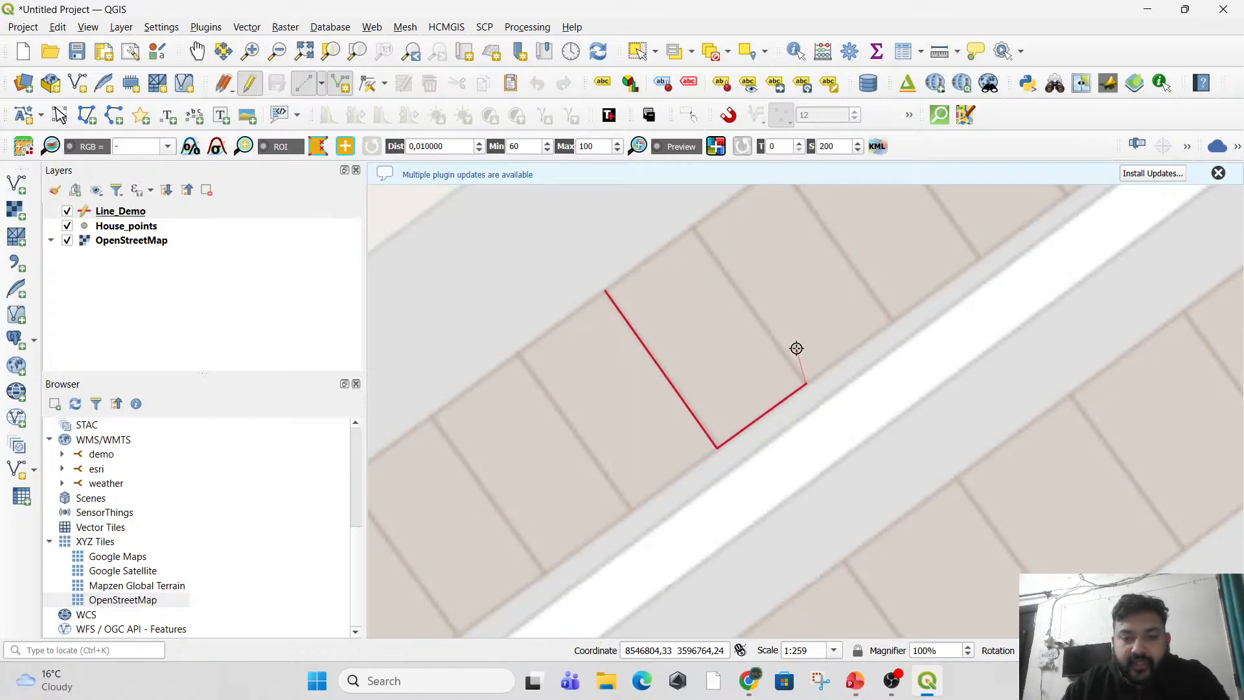
pyautogui.click(691, 229)
pyautogui.rightClick(713, 286)
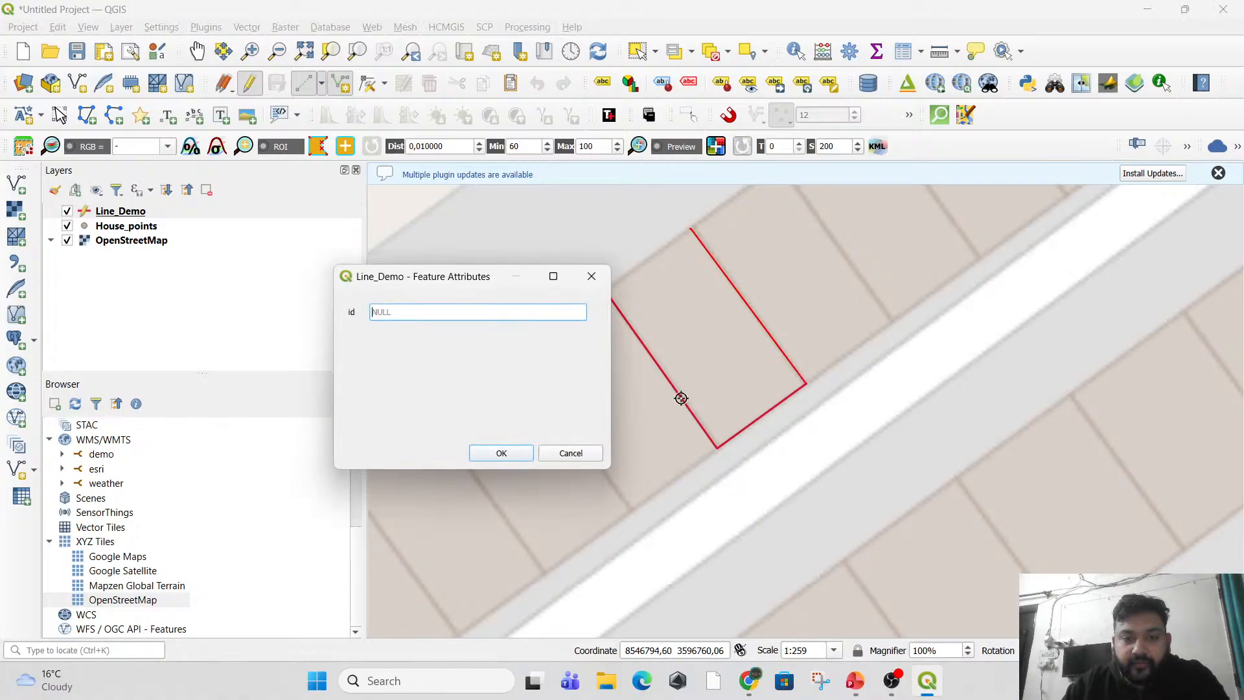
pyautogui.press('Return')
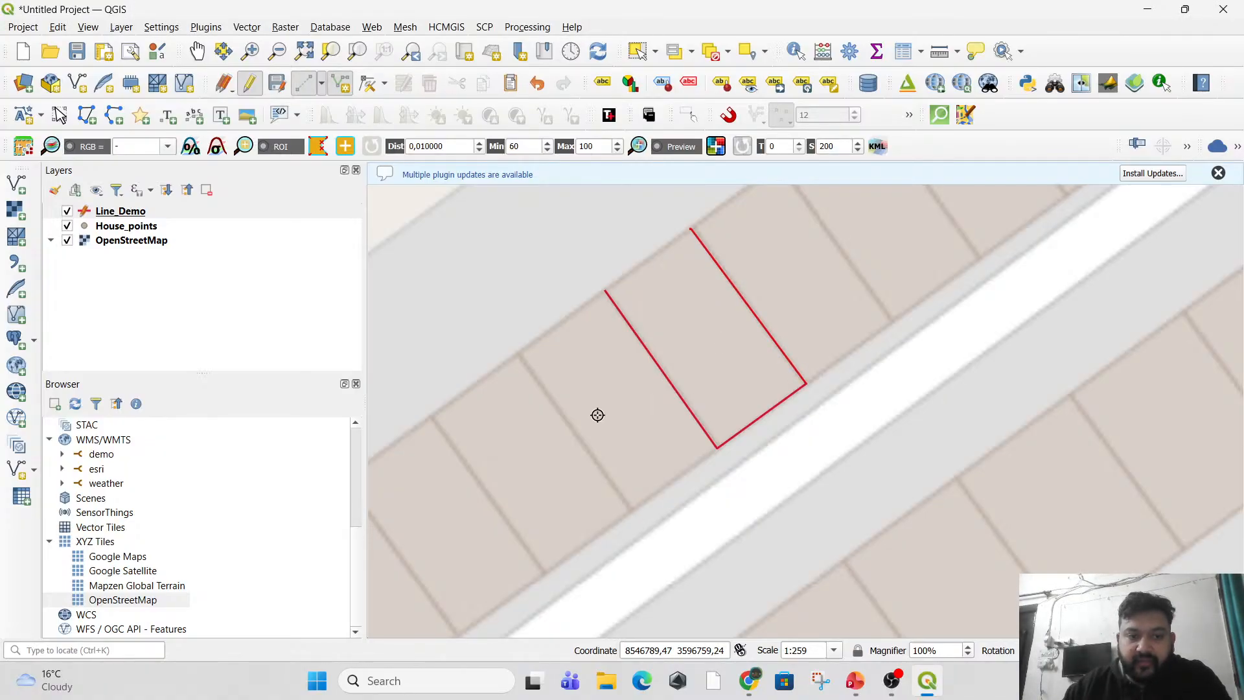
# Examine closely whether the two Line_Demo features connect at the house's road-side corner, comparing the junction at several scales.
pyautogui.scroll(2, 855, 391)
pyautogui.scroll(3, 638, 350)
pyautogui.scroll(2, 747, 423)
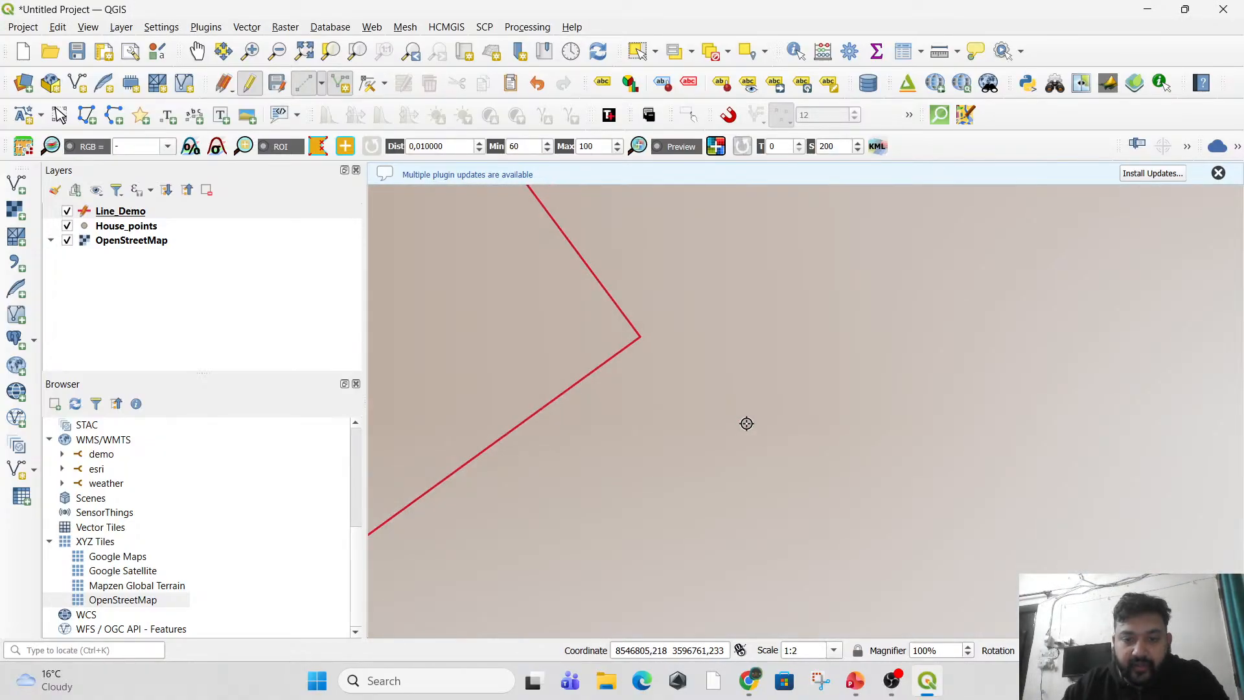
pyautogui.scroll(2, 668, 354)
pyautogui.scroll(2, 544, 282)
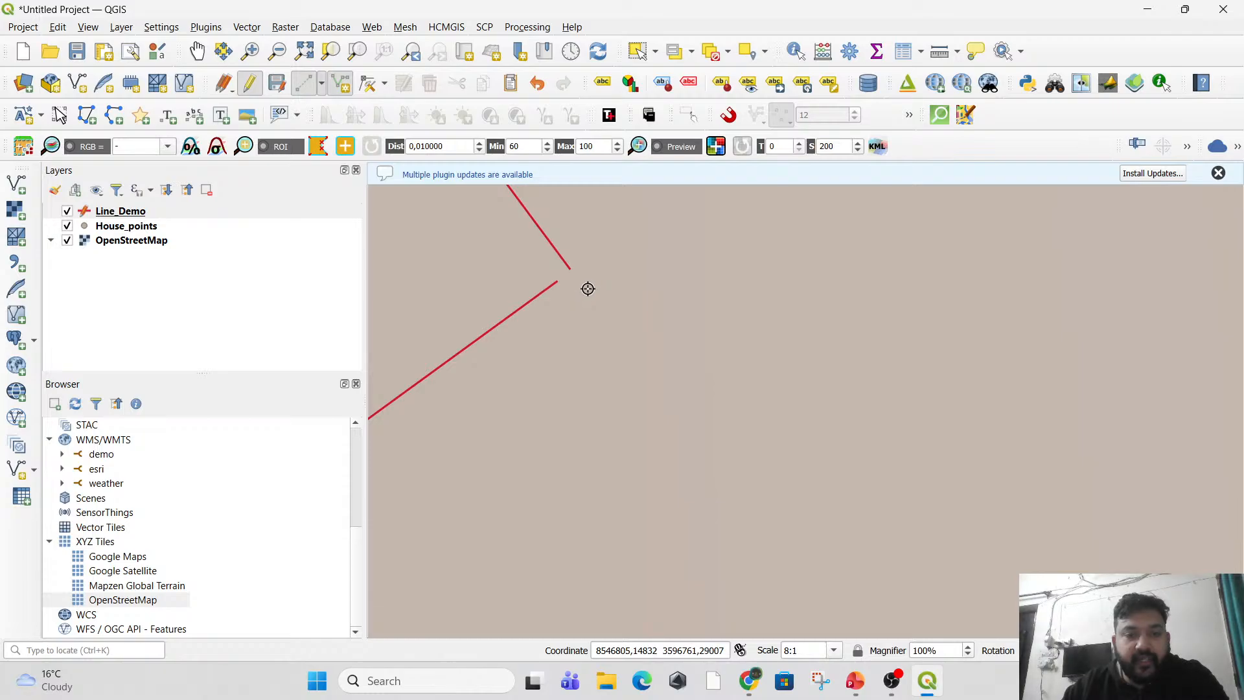
pyautogui.scroll(-6, 594, 303)
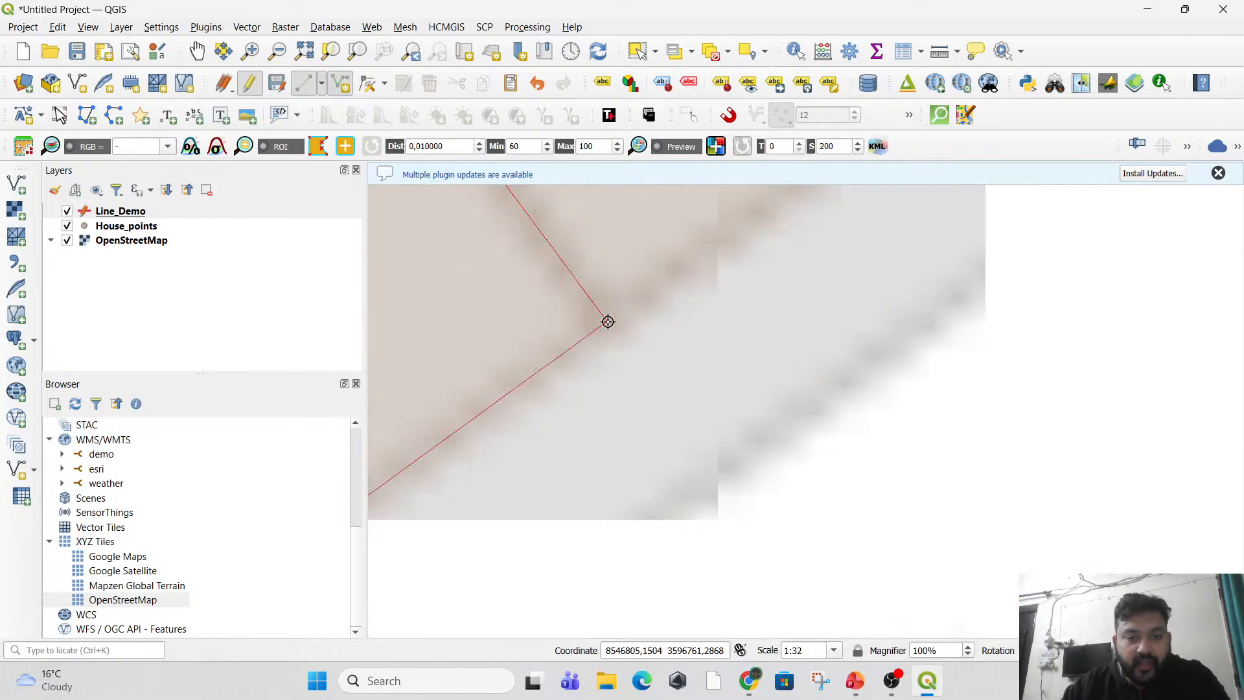
pyautogui.scroll(-3, 642, 391)
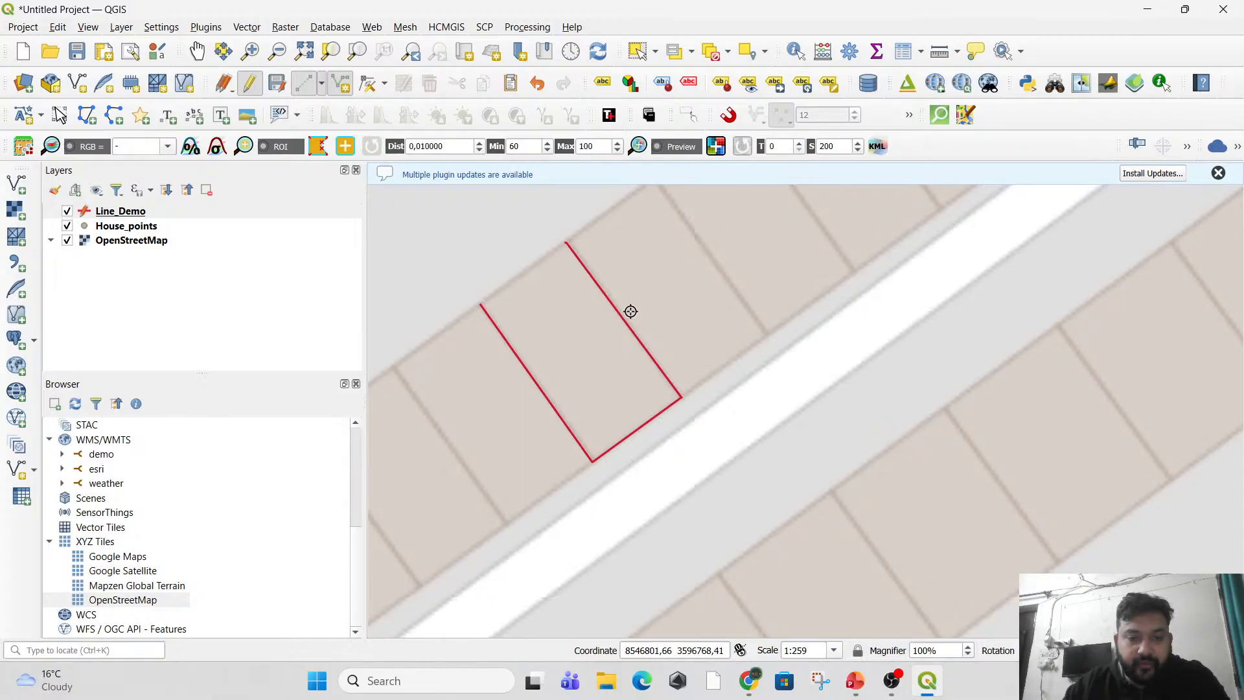
pyautogui.scroll(2, 687, 391)
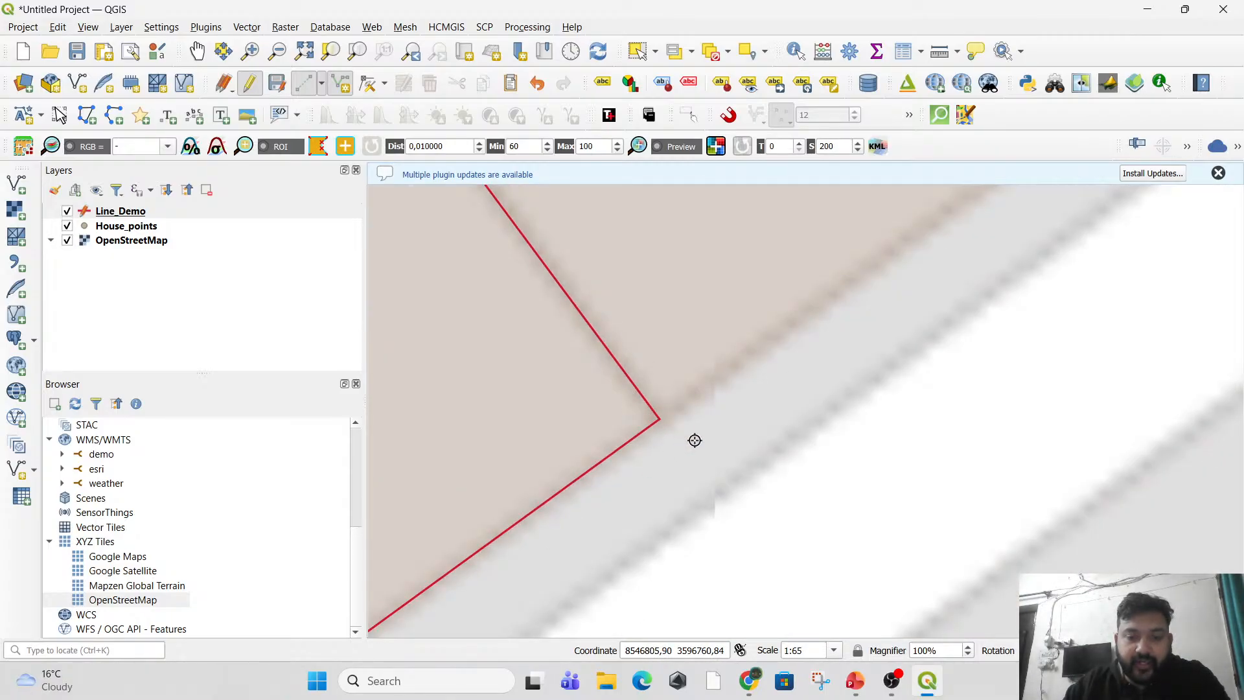
pyautogui.scroll(3, 641, 440)
pyautogui.scroll(1, 811, 365)
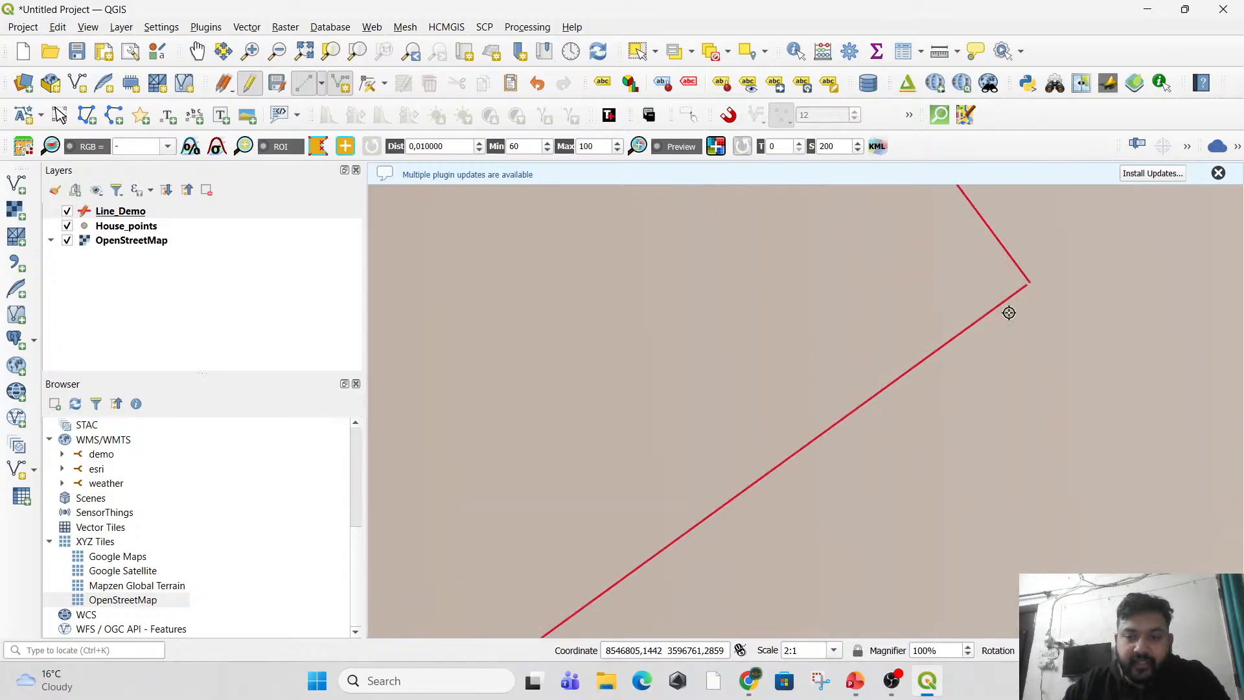
pyautogui.scroll(1, 1018, 297)
pyautogui.moveTo(1018, 297); pyautogui.dragTo(925, 375)
pyautogui.scroll(3, 932, 344)
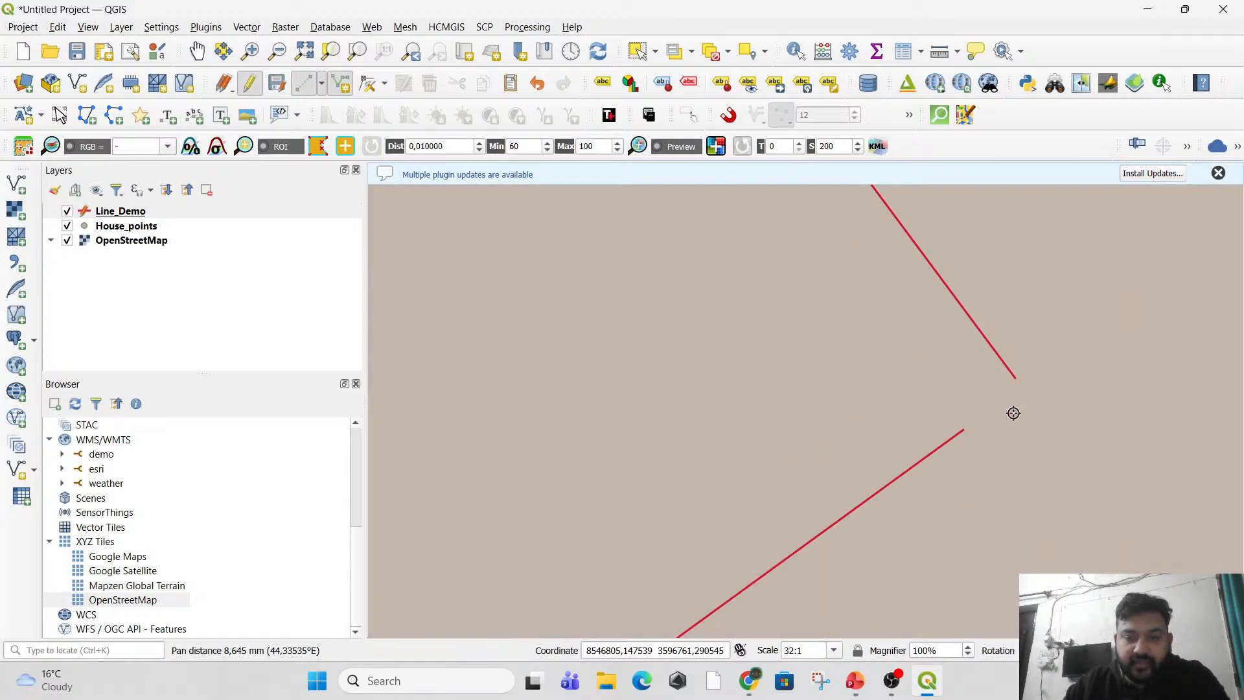
pyautogui.scroll(-9, 1005, 450)
pyautogui.scroll(-3, 980, 466)
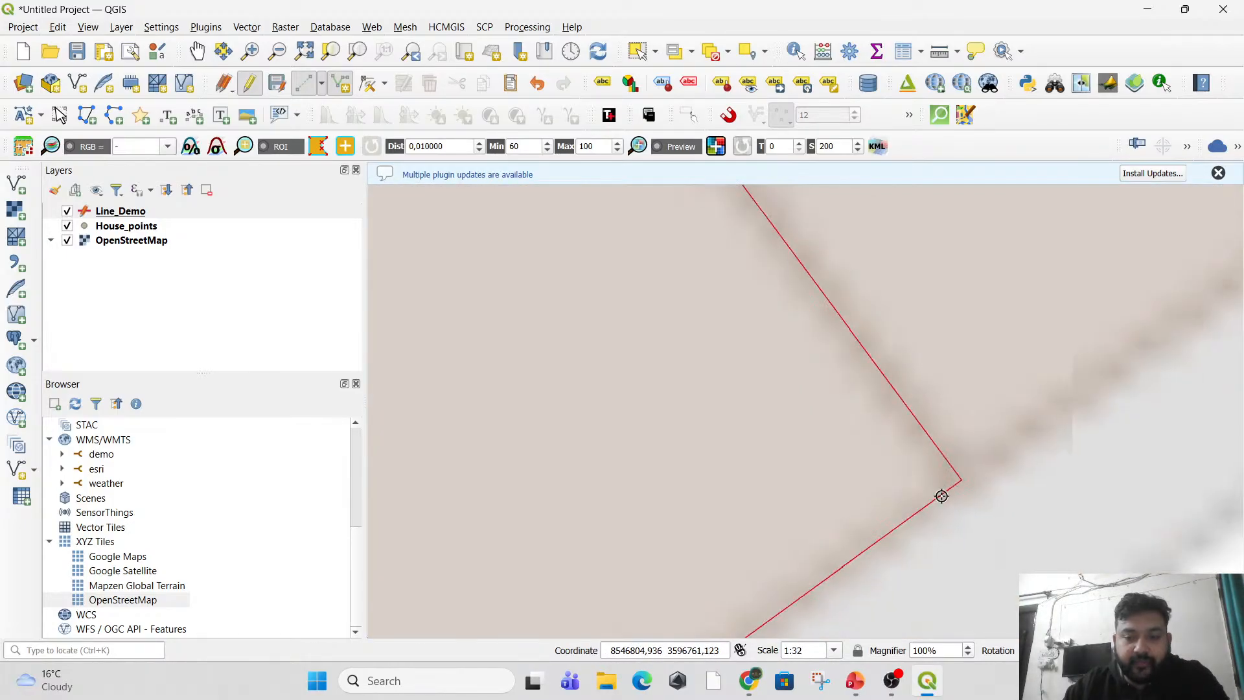
pyautogui.moveTo(933, 519)
pyautogui.mouseDown()
pyautogui.moveTo(924, 466)
pyautogui.moveTo(934, 494)
pyautogui.mouseUp()
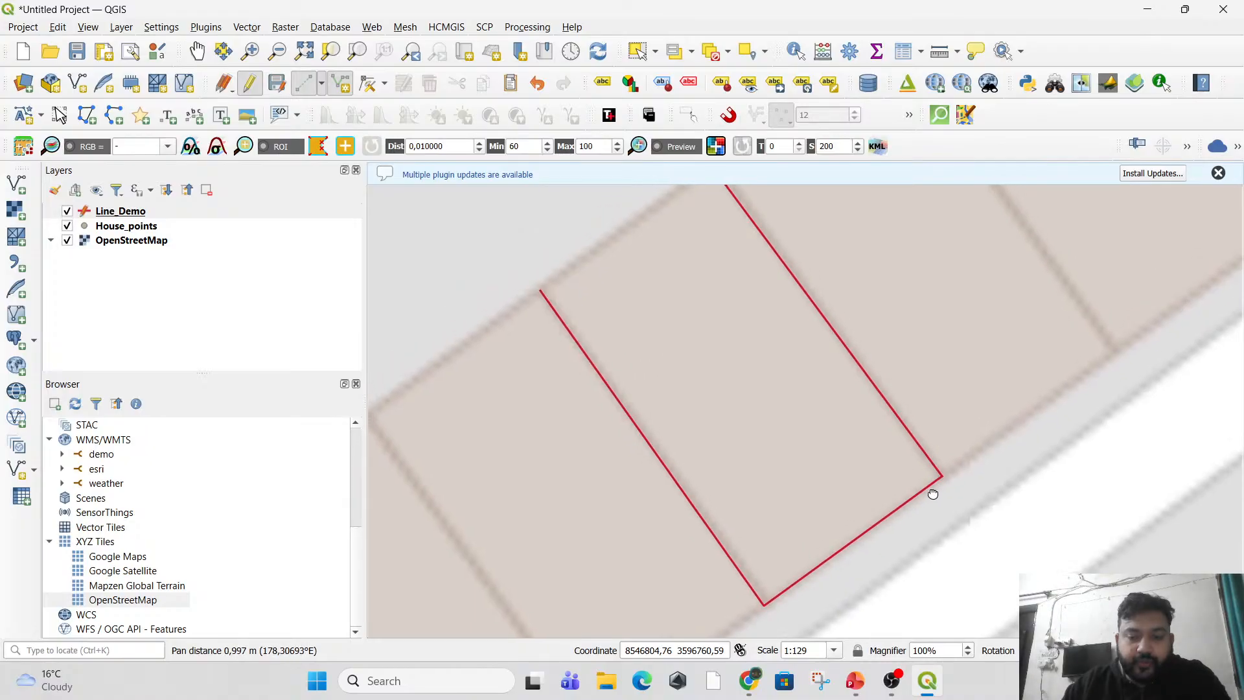
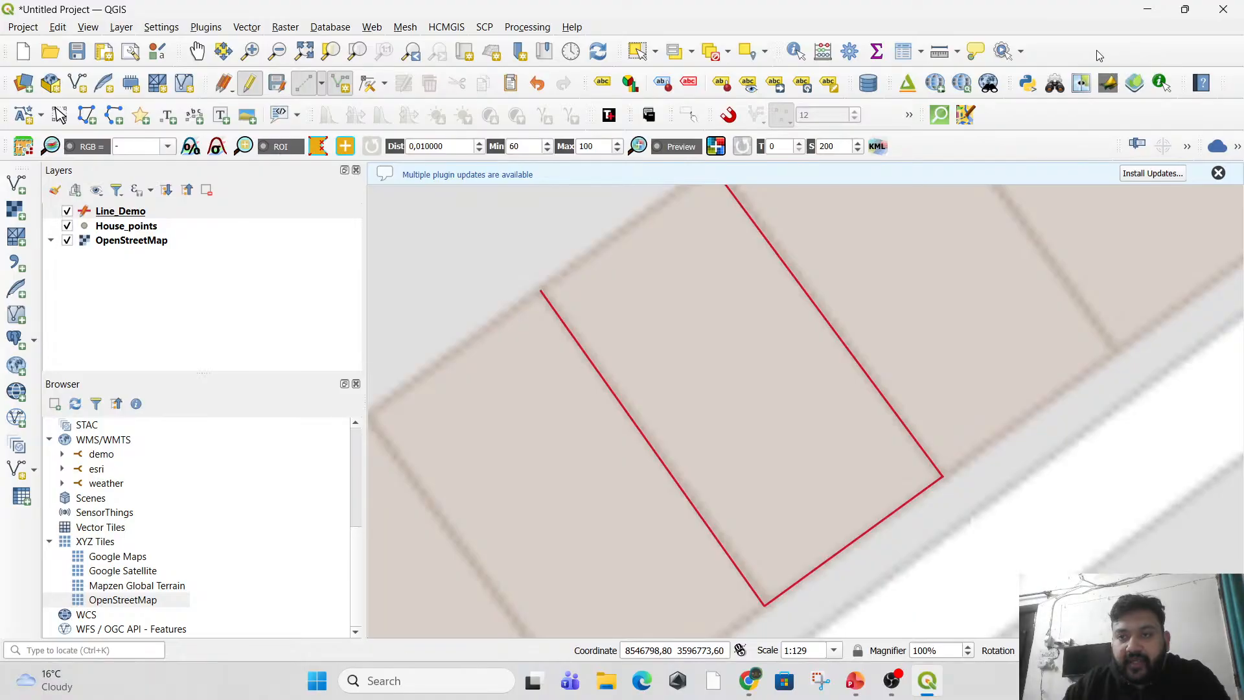
# Hide and redisplay the Snapping Toolbar, and enable snapping.
pyautogui.rightClick(1100, 53)
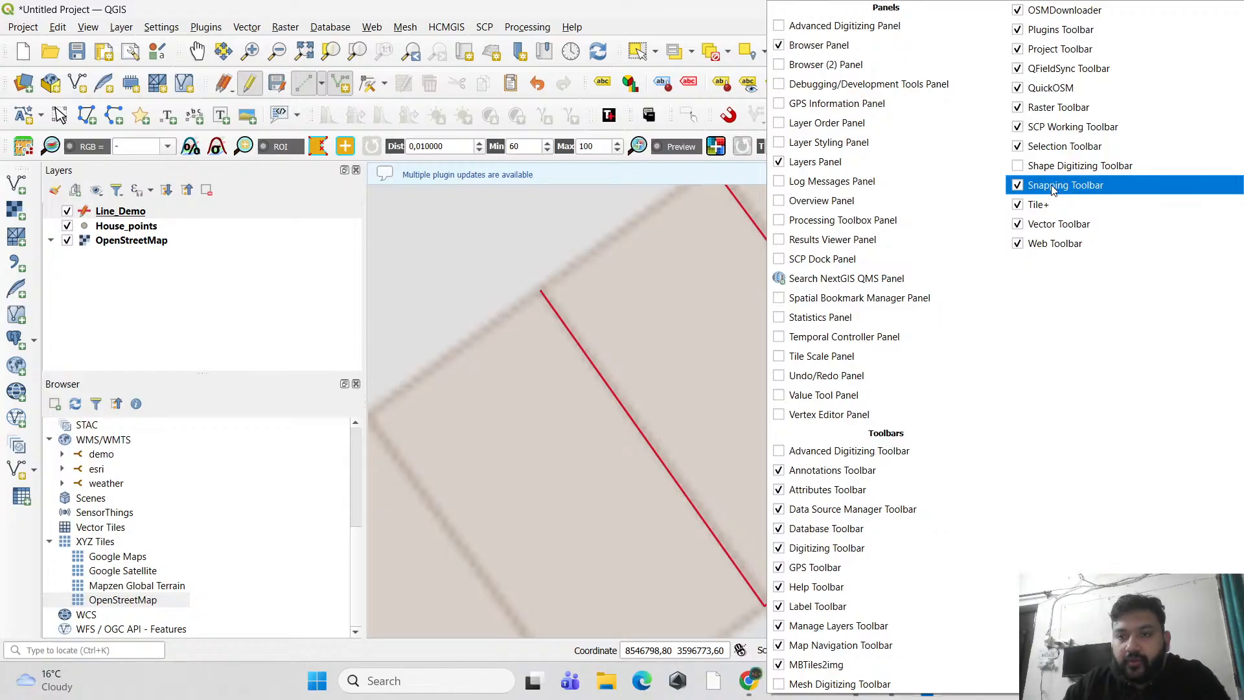
pyautogui.click(1016, 186)
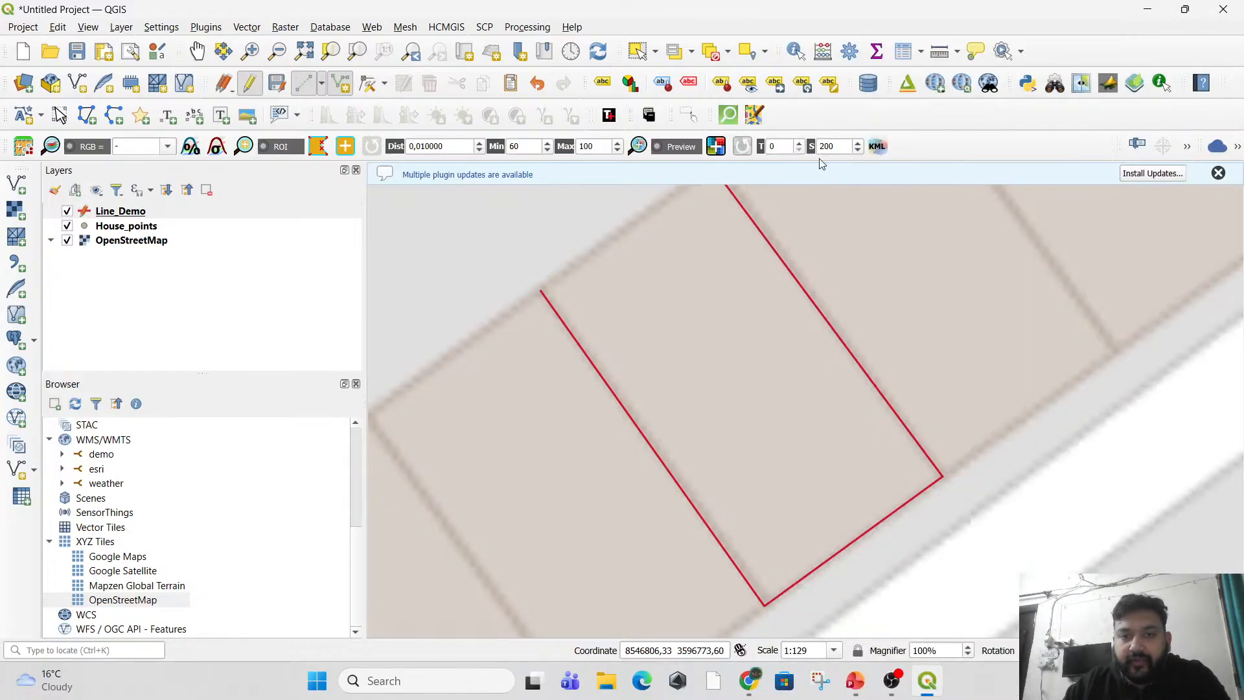
pyautogui.rightClick(1090, 56)
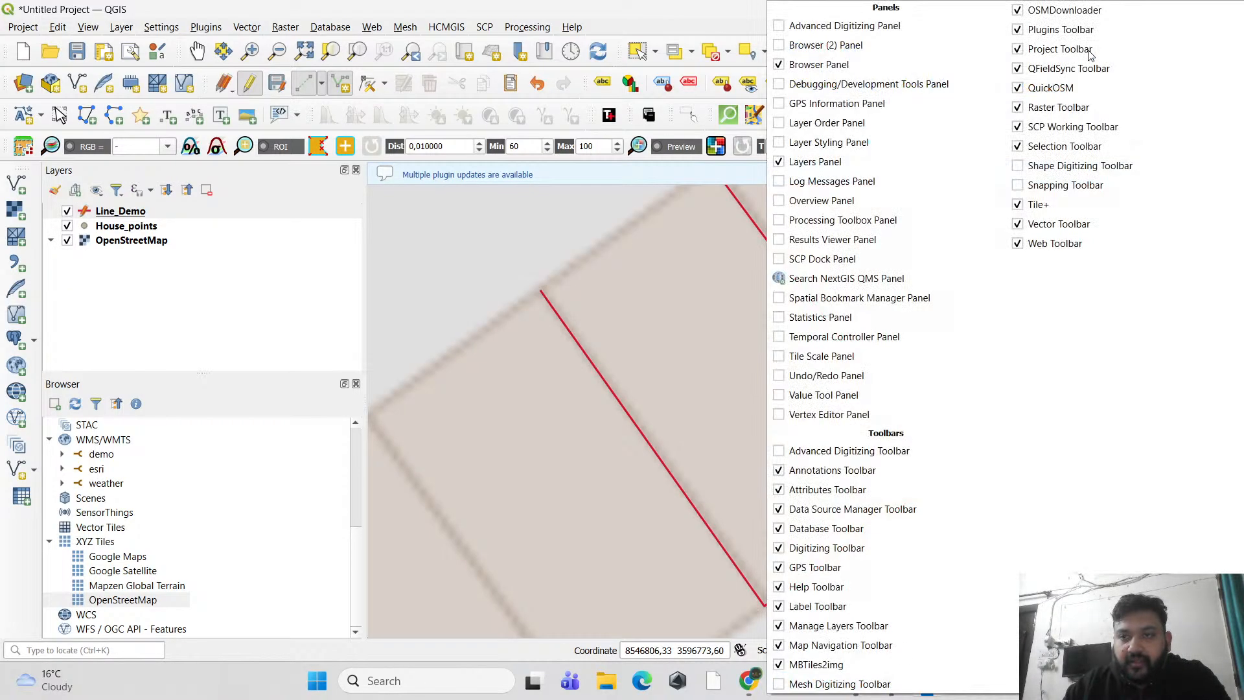
pyautogui.click(1018, 187)
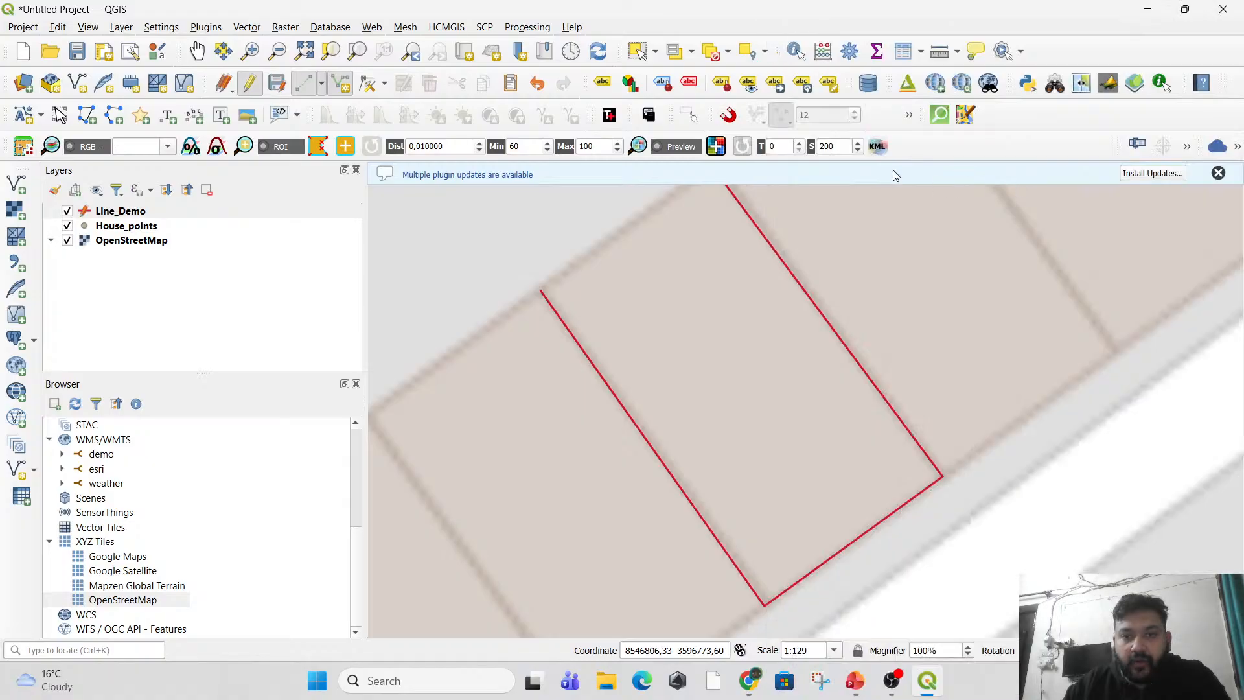
pyautogui.click(728, 115)
# Digitize a short Line_Demo segment bridging the gap between the two lines at the house's road-side corner, leaving id empty.
pyautogui.moveTo(906, 449); pyautogui.dragTo(781, 432)
pyautogui.scroll(3, 894, 424)
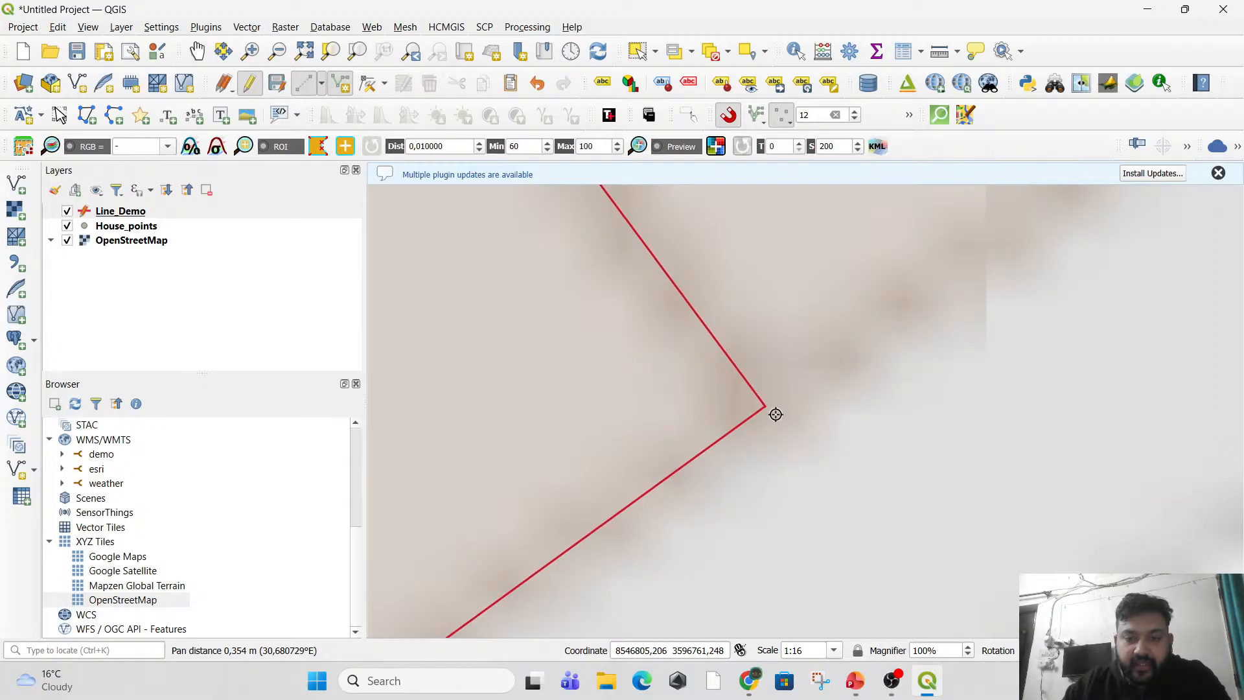
pyautogui.scroll(5, 770, 411)
pyautogui.scroll(1, 591, 288)
pyautogui.moveTo(594, 332); pyautogui.dragTo(611, 408)
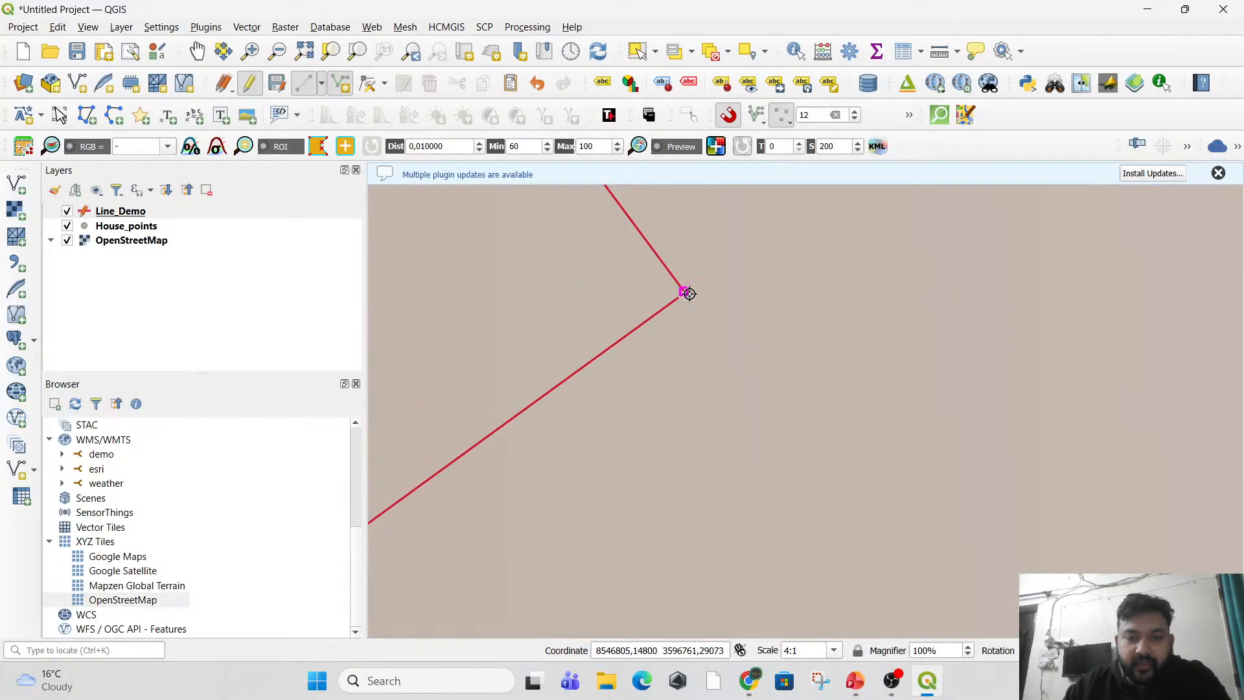
pyautogui.scroll(4, 689, 294)
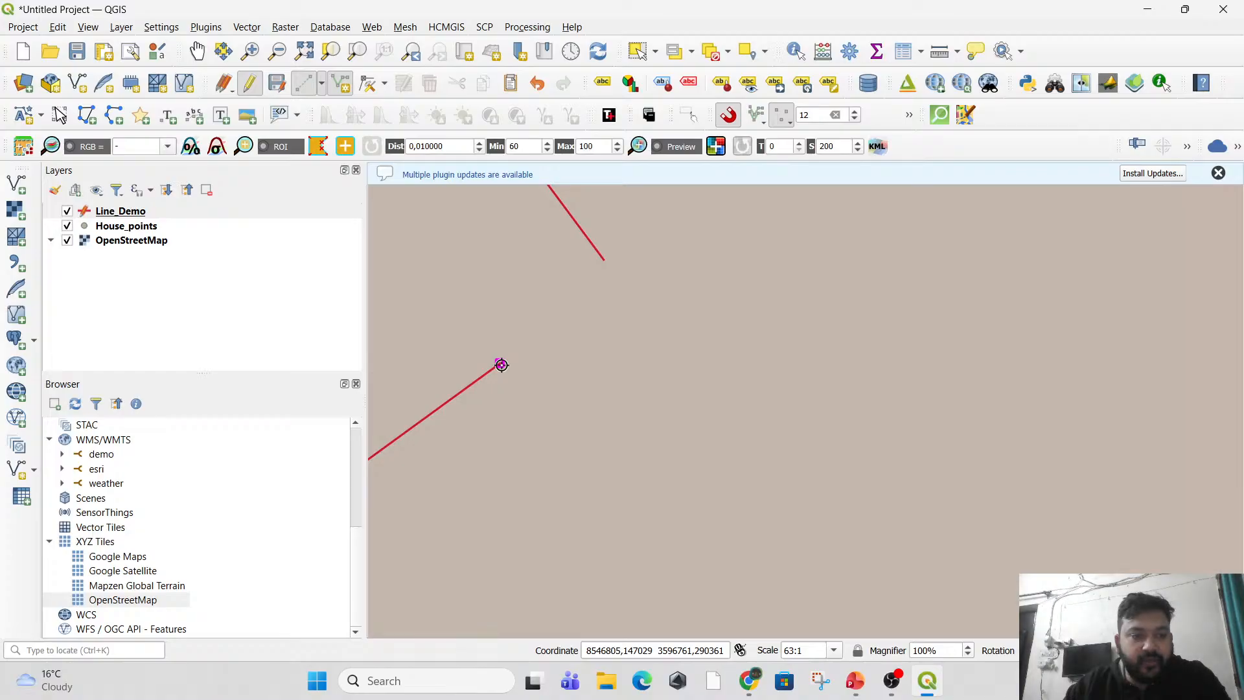
pyautogui.moveTo(566, 340); pyautogui.dragTo(566, 357)
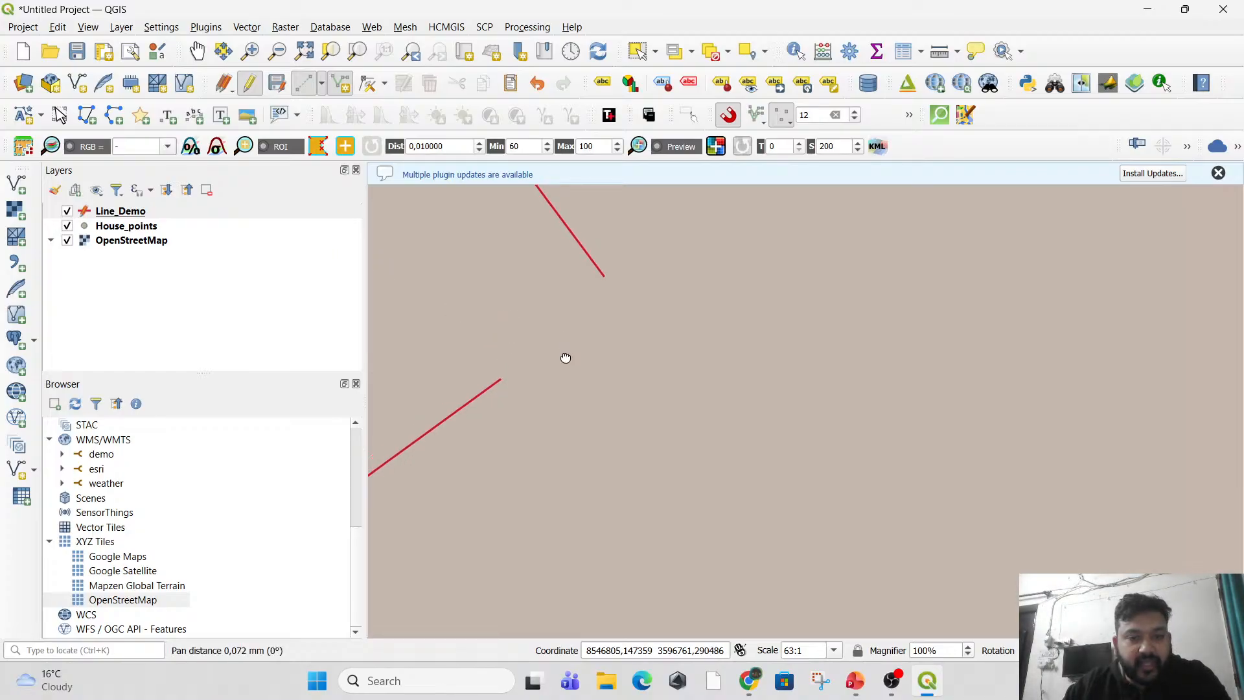
pyautogui.click(500, 381)
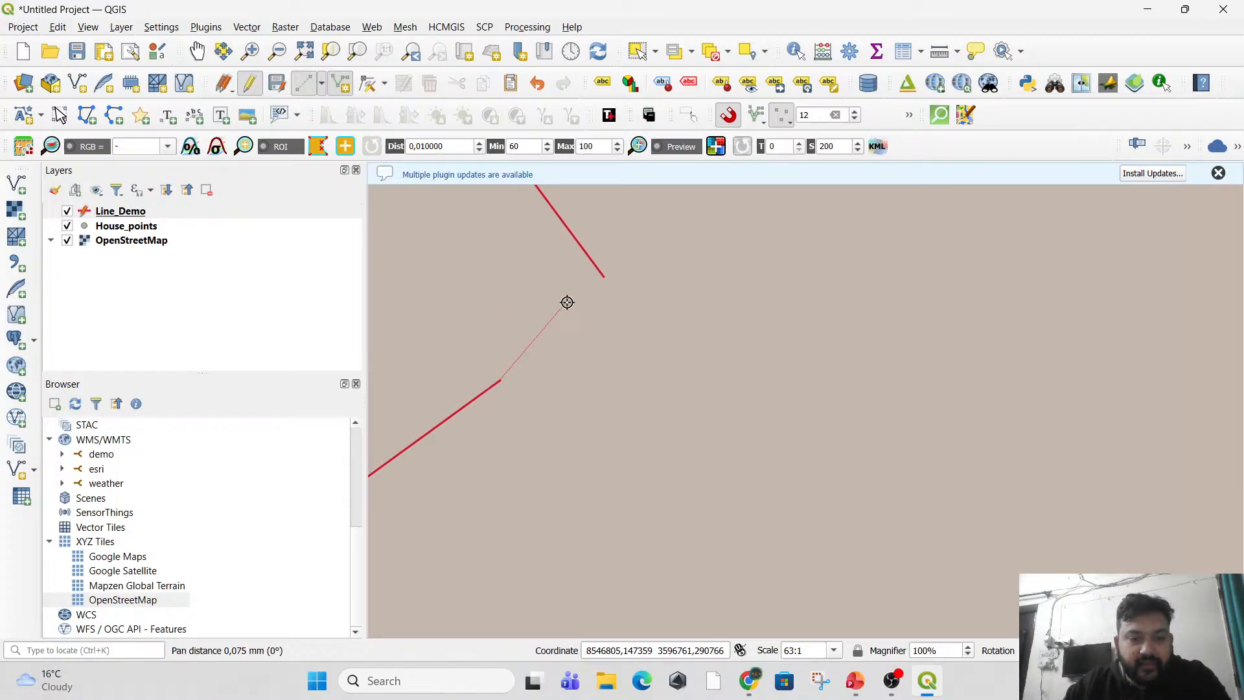
pyautogui.click(602, 284)
pyautogui.scroll(-4, 633, 356)
pyautogui.rightClick(685, 386)
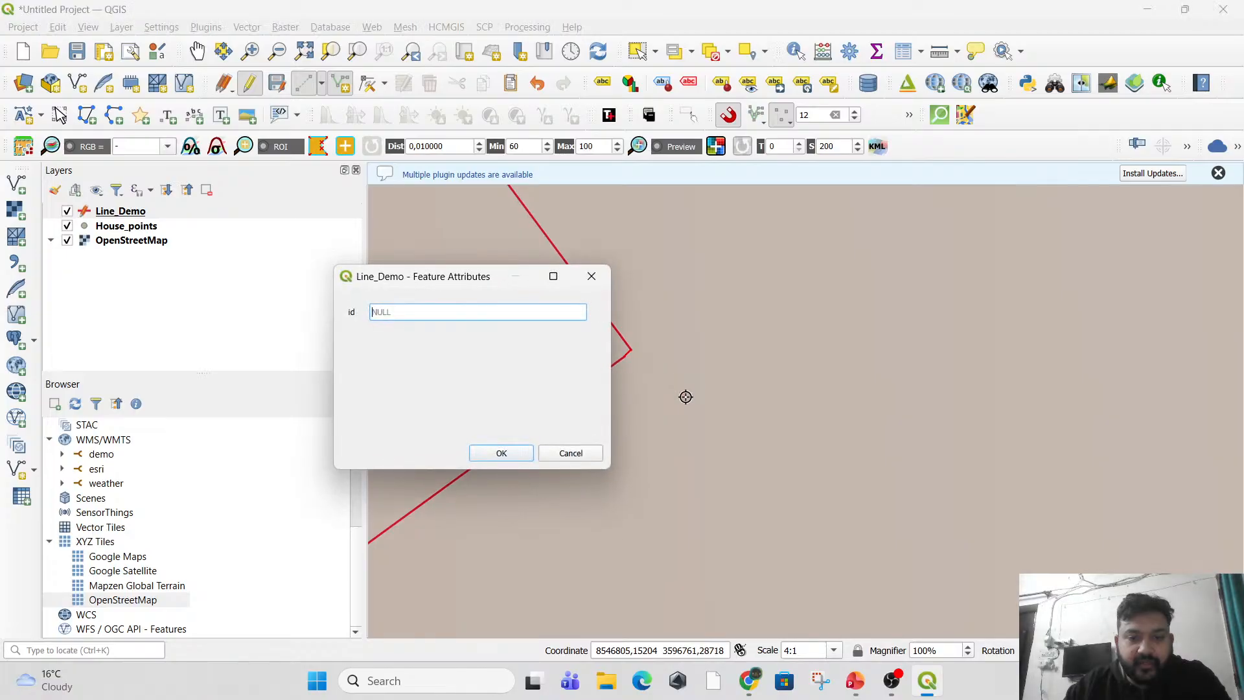
pyautogui.press('Return')
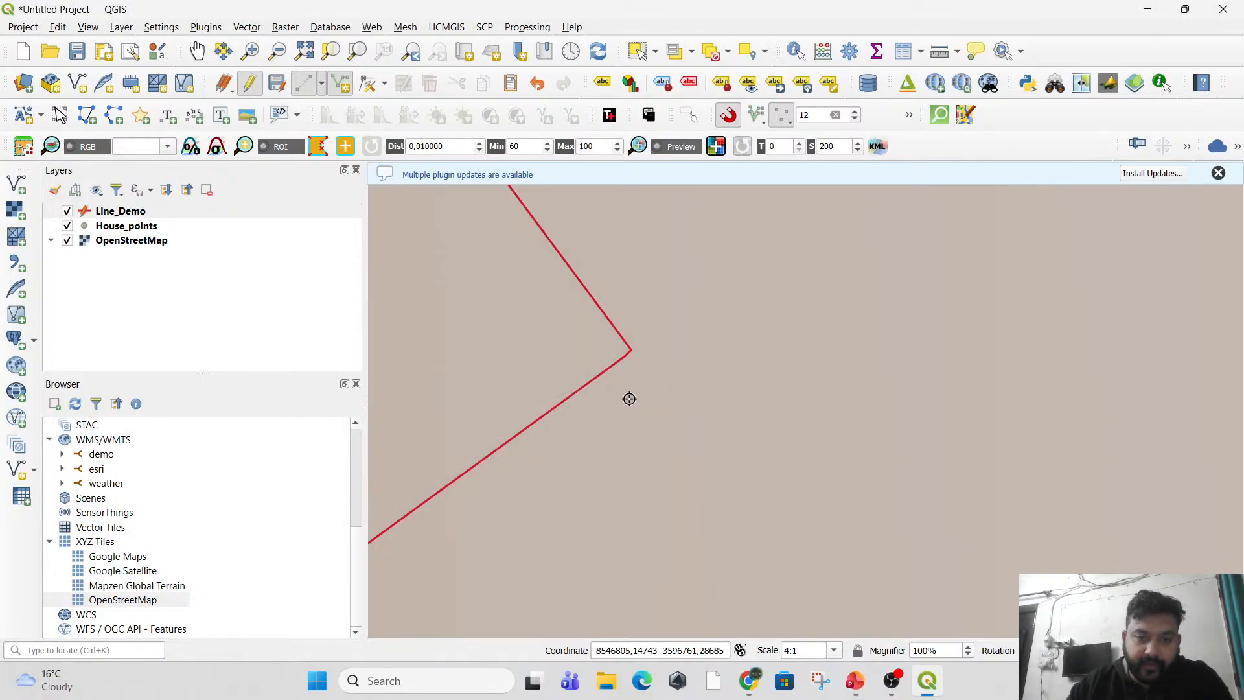
# Digitize a Line_Demo feature from the shared wall's rear end along the neighbouring house's rear edge and far dividing wall, with id 5.
pyautogui.moveTo(666, 395); pyautogui.dragTo(754, 606)
pyautogui.scroll(-3, 754, 552)
pyautogui.moveTo(619, 343); pyautogui.dragTo(660, 543)
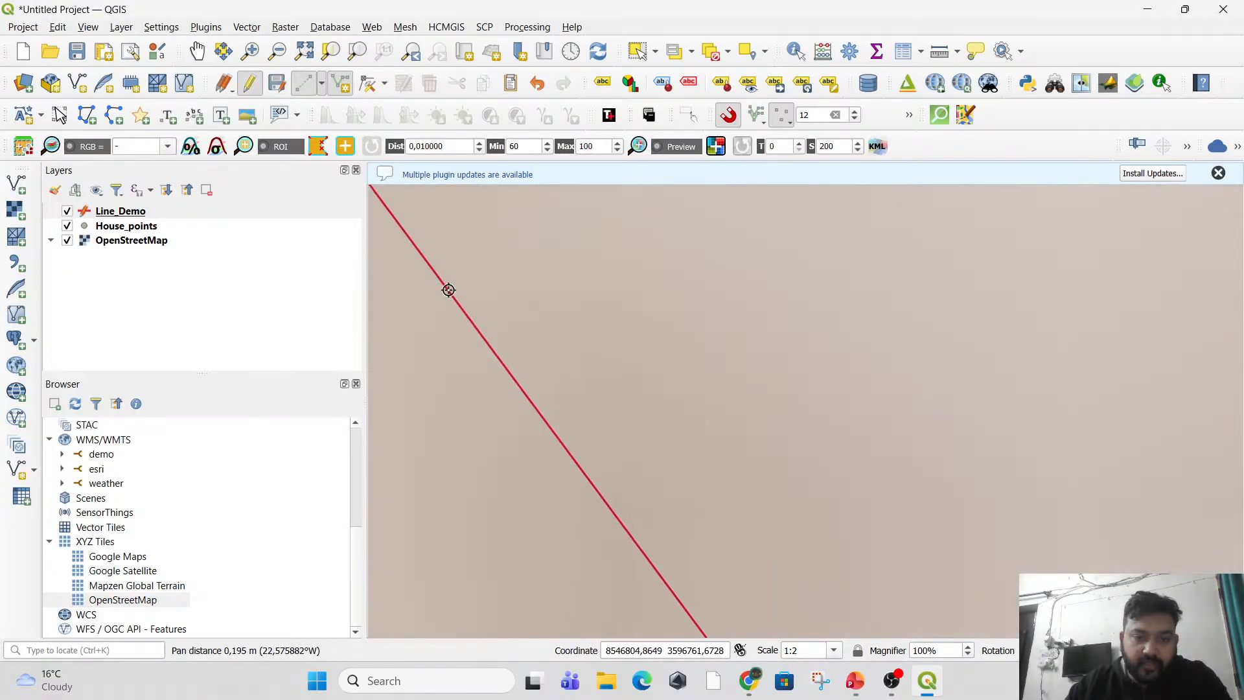
pyautogui.moveTo(438, 275); pyautogui.dragTo(633, 477)
pyautogui.scroll(-6, 588, 397)
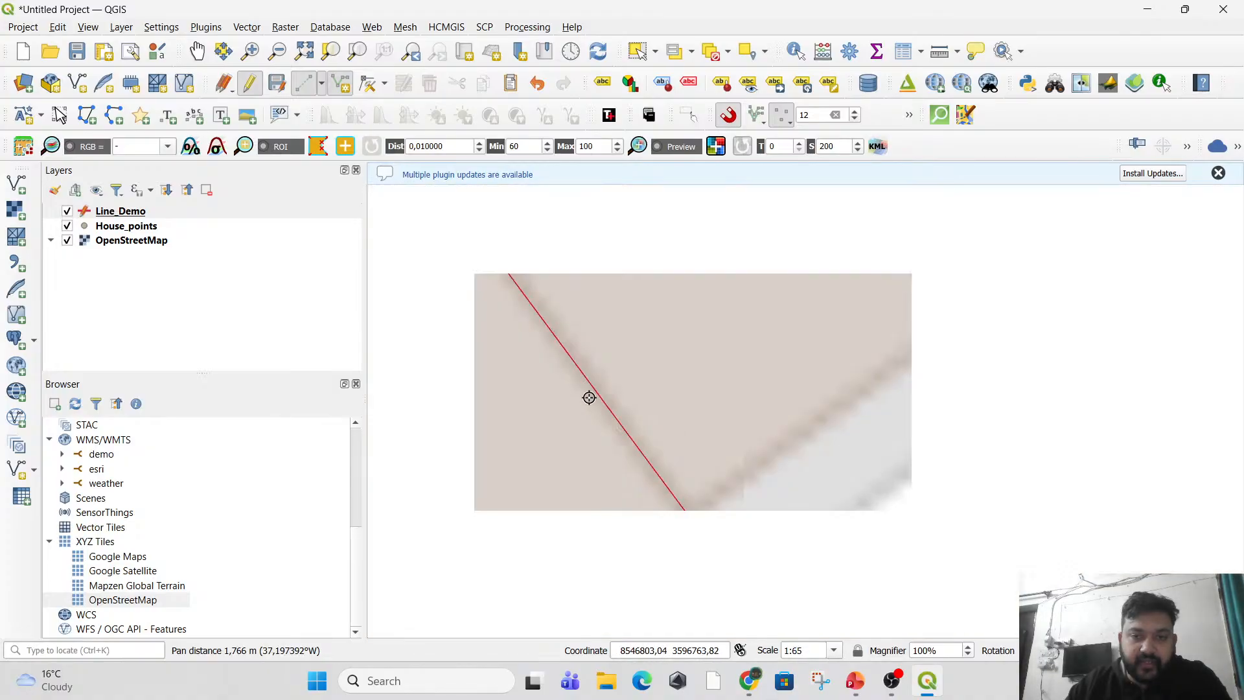
pyautogui.moveTo(463, 336); pyautogui.dragTo(684, 625)
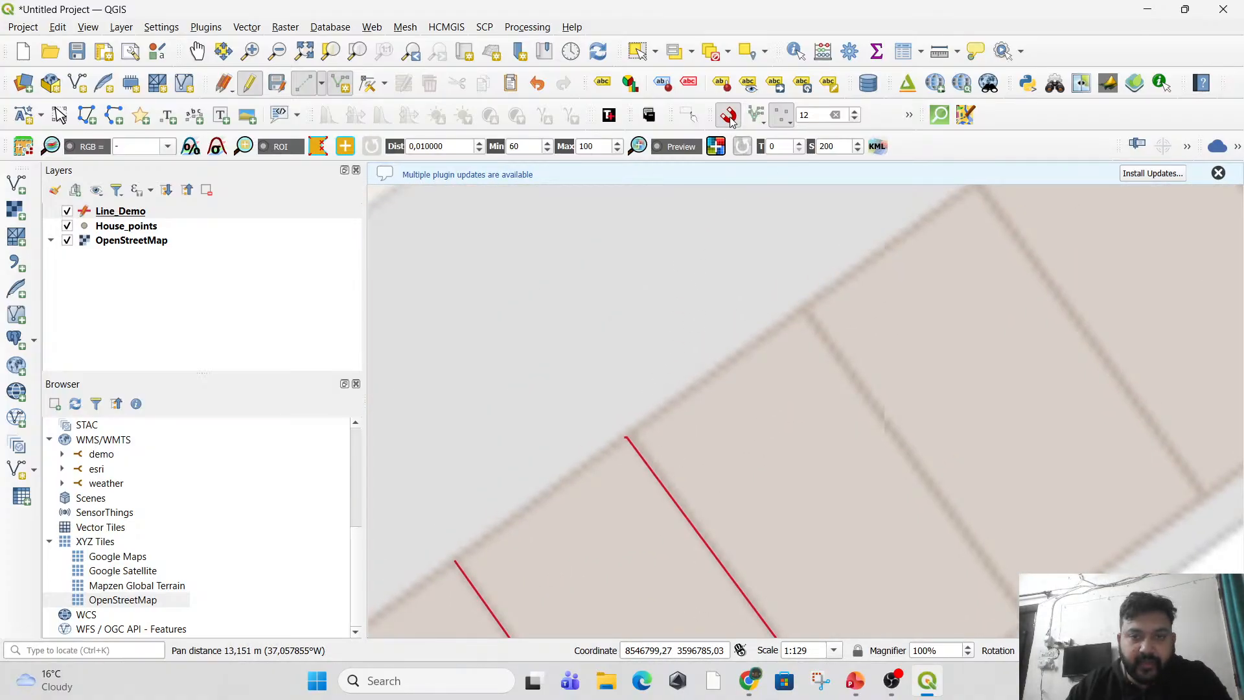
pyautogui.scroll(2, 707, 390)
pyautogui.moveTo(500, 516); pyautogui.dragTo(584, 467)
pyautogui.scroll(1, 515, 485)
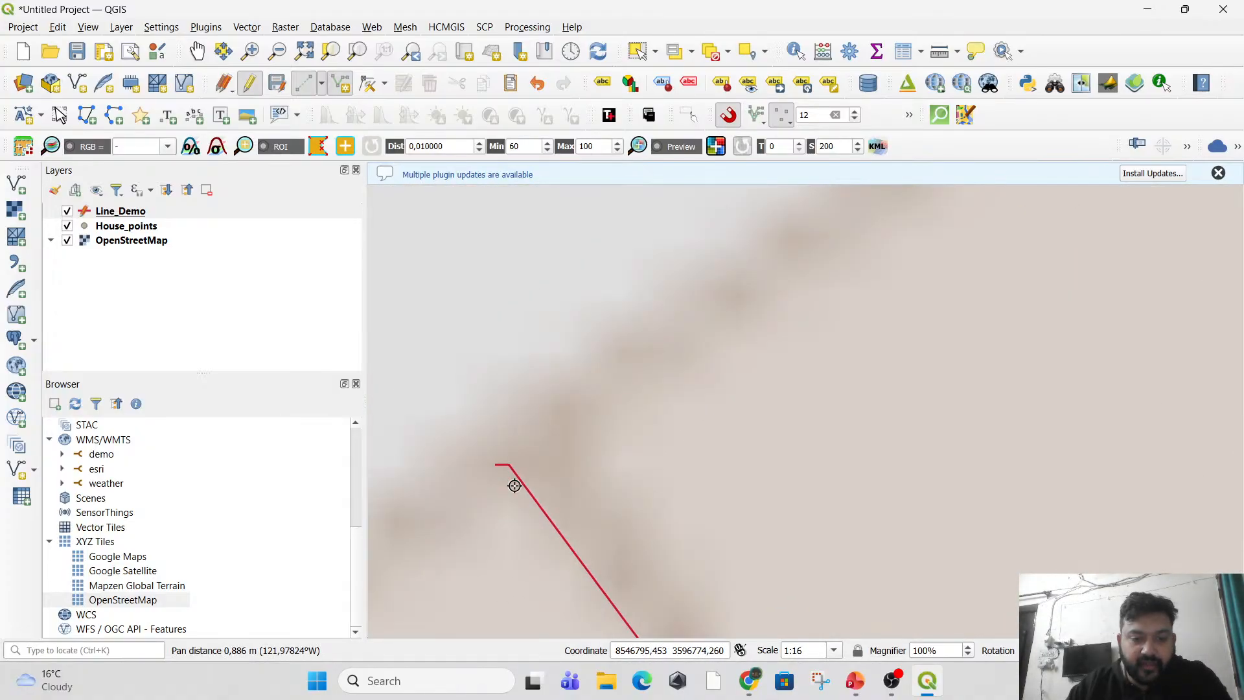
pyautogui.scroll(-4, 638, 548)
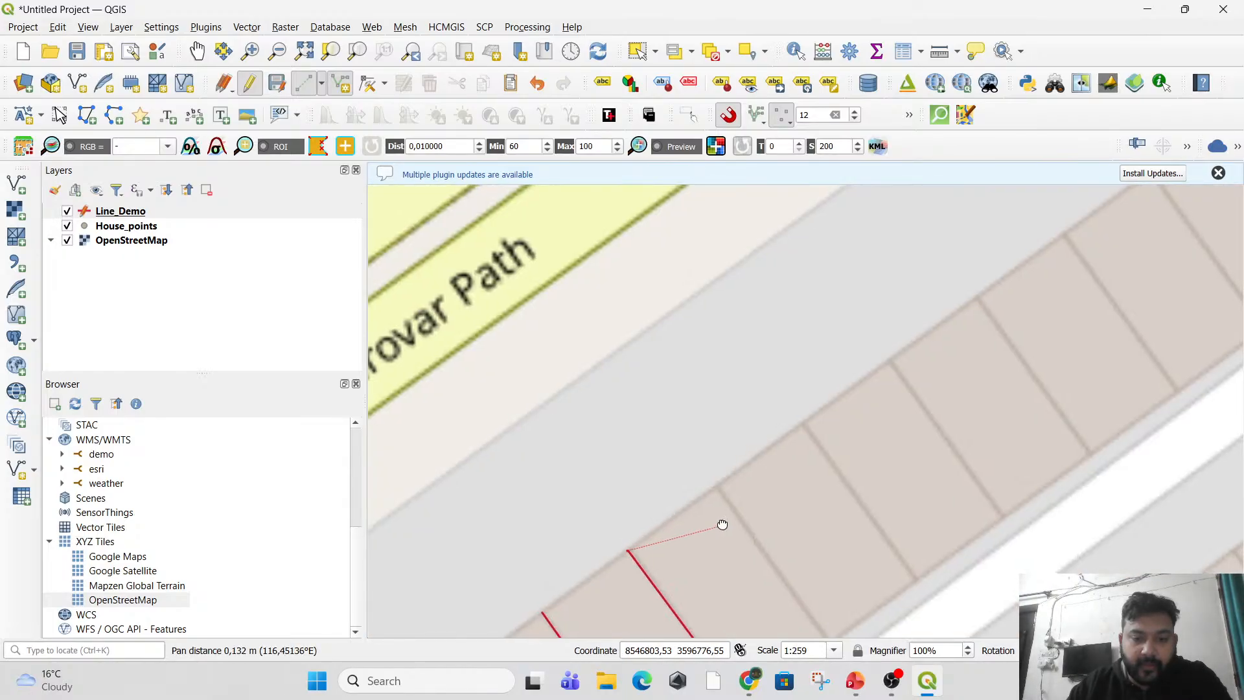
pyautogui.moveTo(723, 524); pyautogui.dragTo(684, 465)
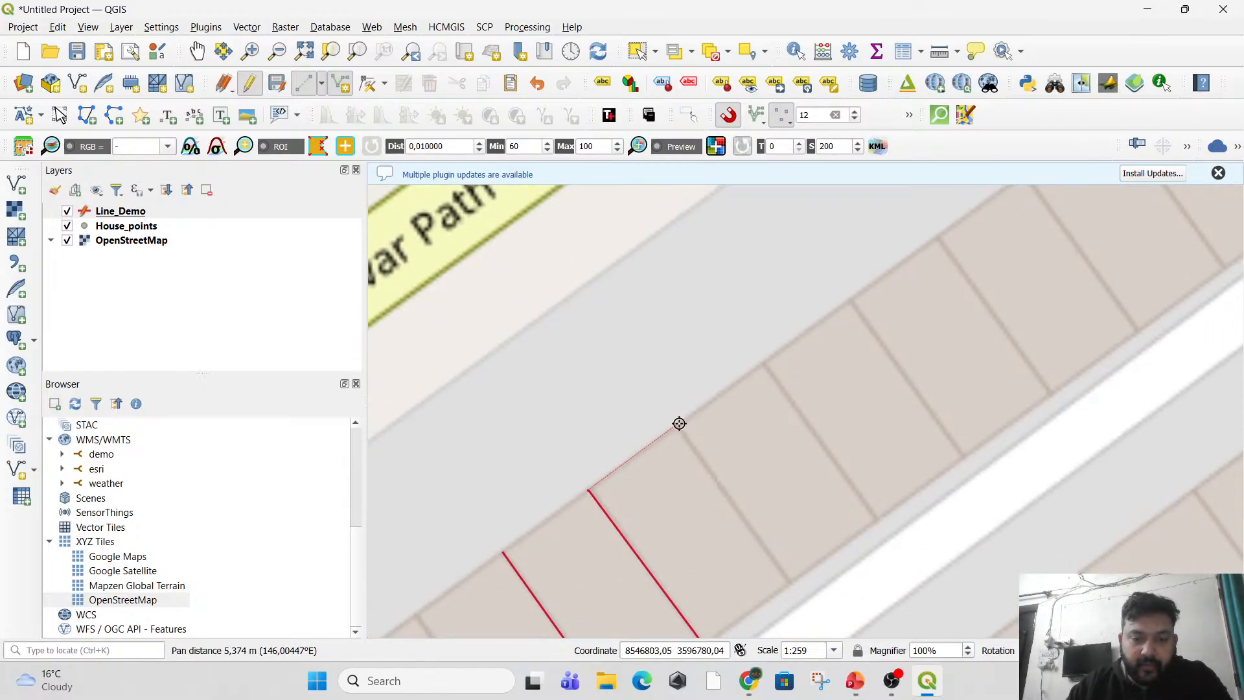
pyautogui.click(676, 425)
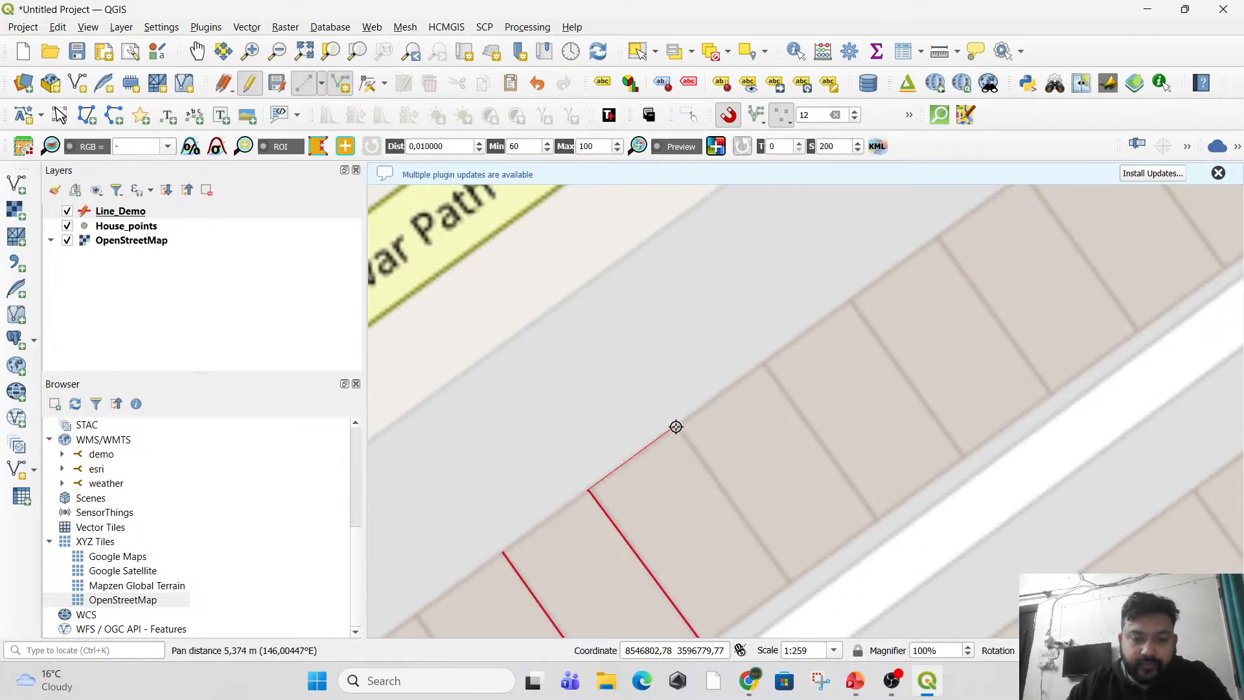
pyautogui.click(790, 583)
pyautogui.rightClick(787, 582)
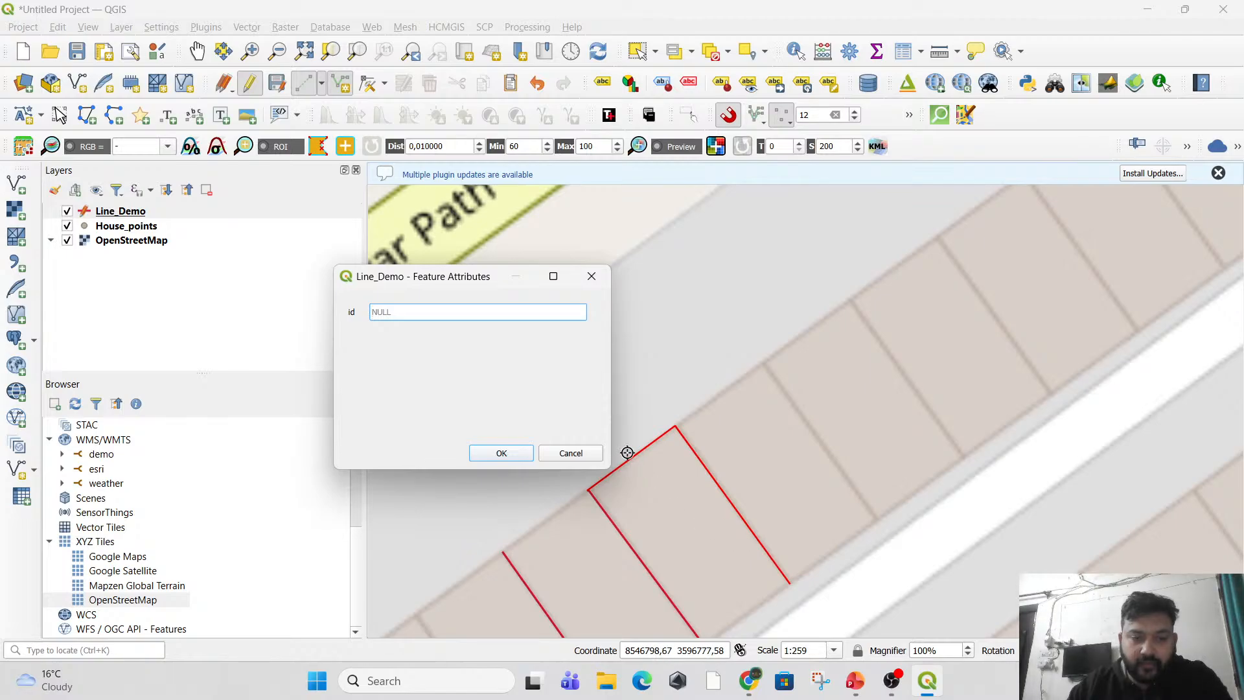
pyautogui.write('5')
pyautogui.press('Return')
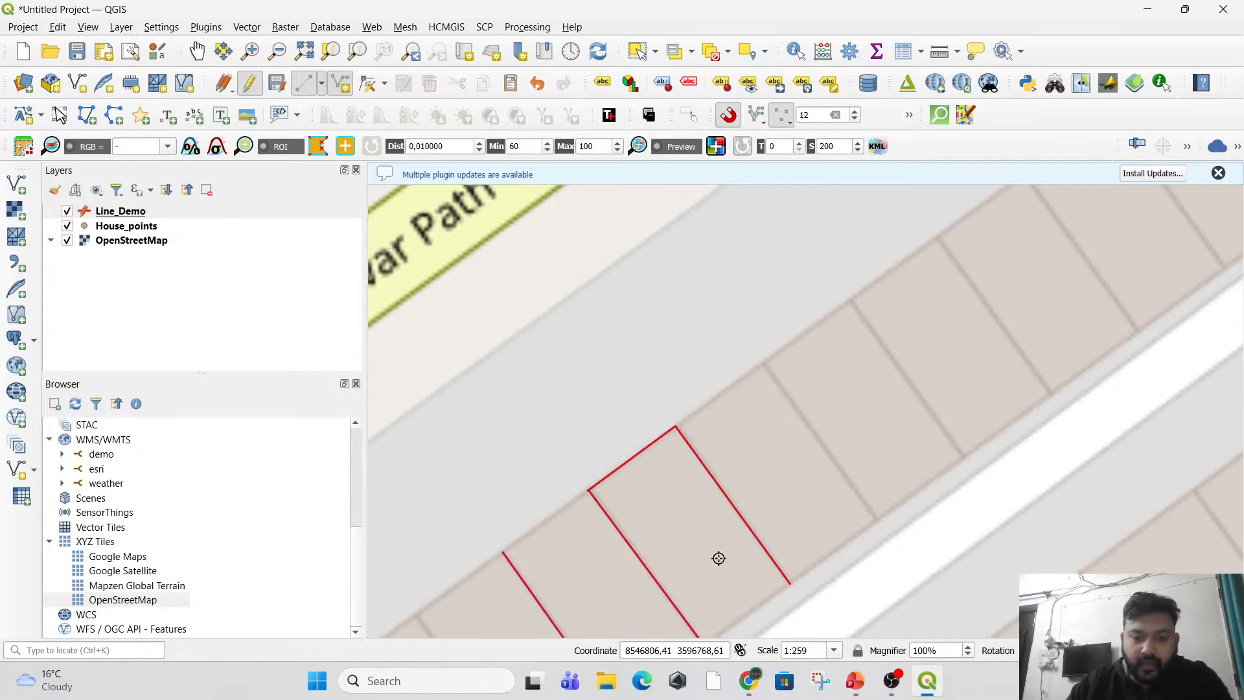
# Stop editing the Line_Demo layer and save its changes.
pyautogui.moveTo(717, 555); pyautogui.dragTo(713, 372)
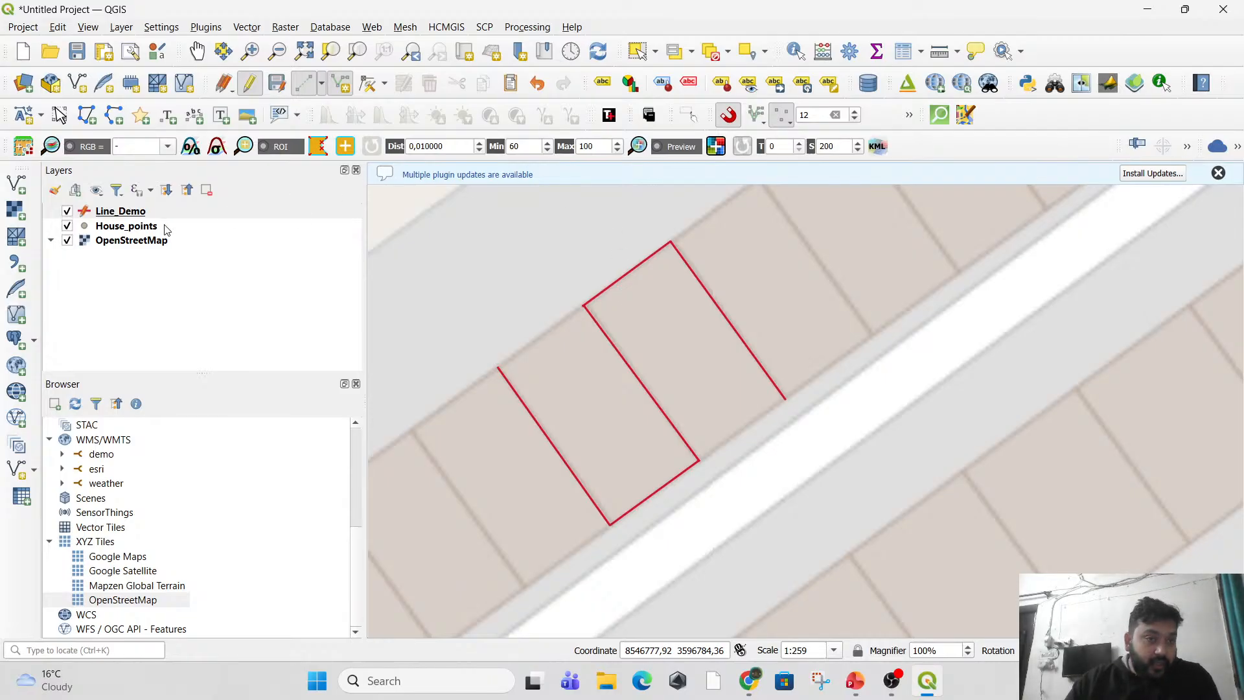
pyautogui.click(253, 90)
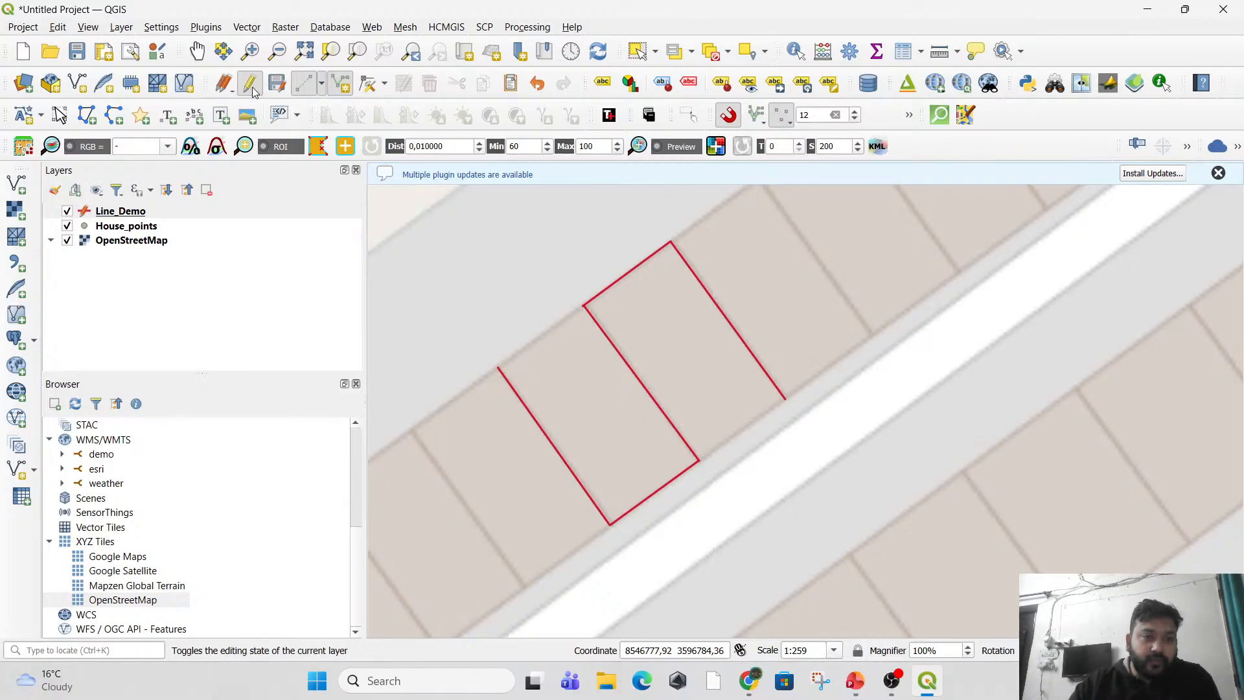
pyautogui.click(592, 349)
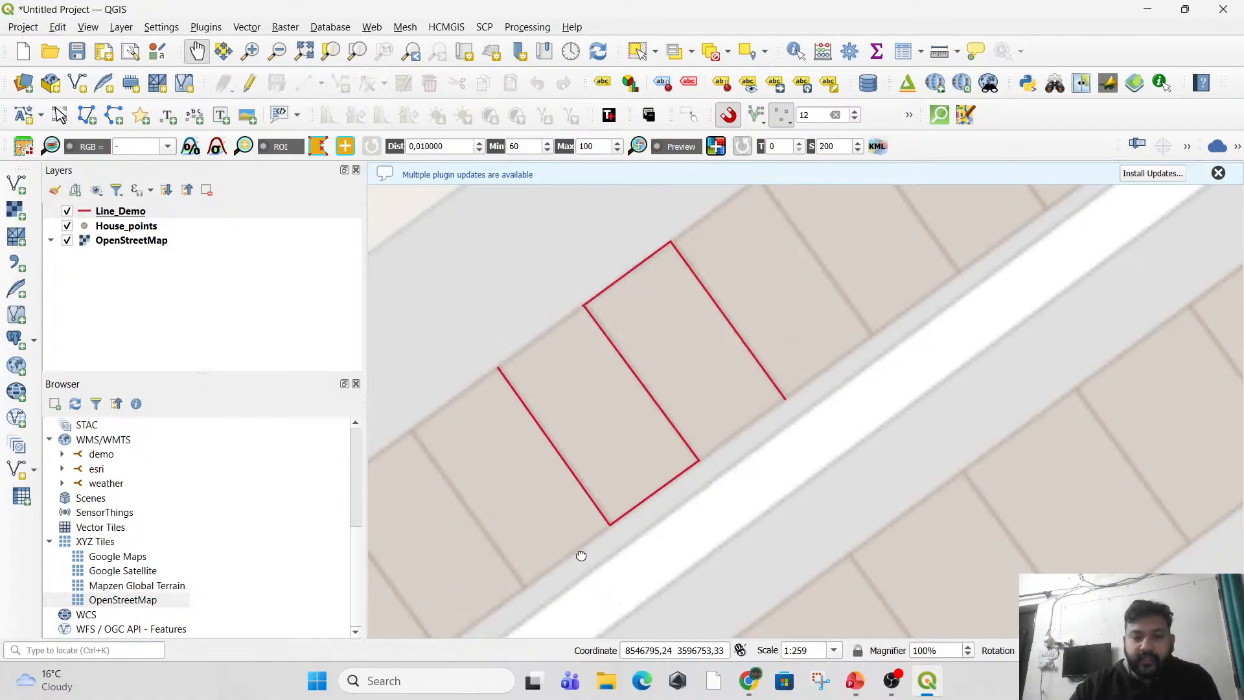
pyautogui.moveTo(577, 553); pyautogui.dragTo(771, 297)
pyautogui.moveTo(684, 326); pyautogui.dragTo(664, 438)
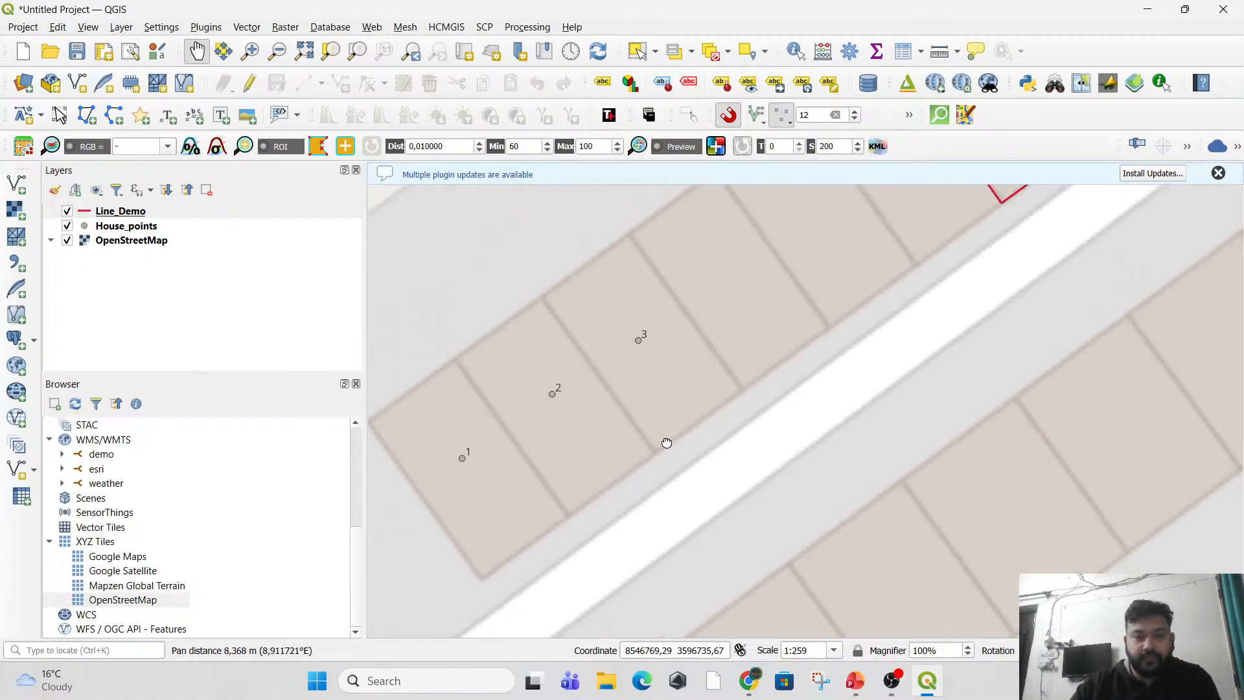
pyautogui.moveTo(616, 484); pyautogui.dragTo(666, 452)
pyautogui.scroll(-1, 675, 451)
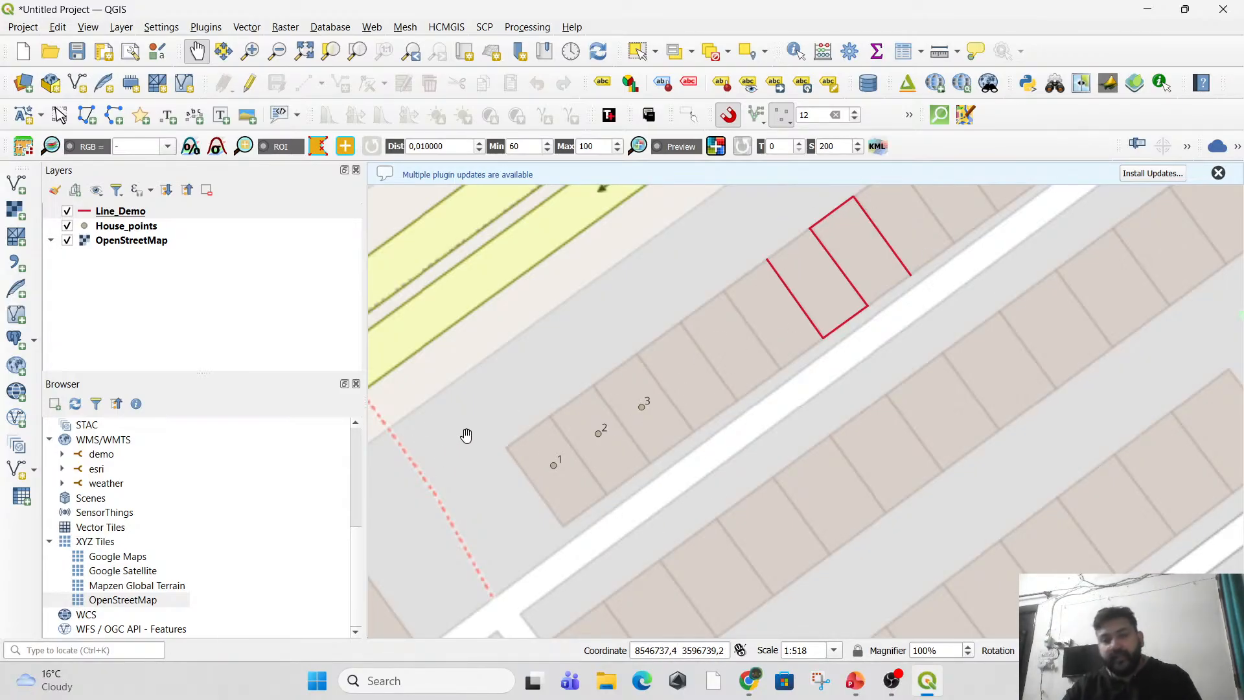
pyautogui.scroll(1, 568, 461)
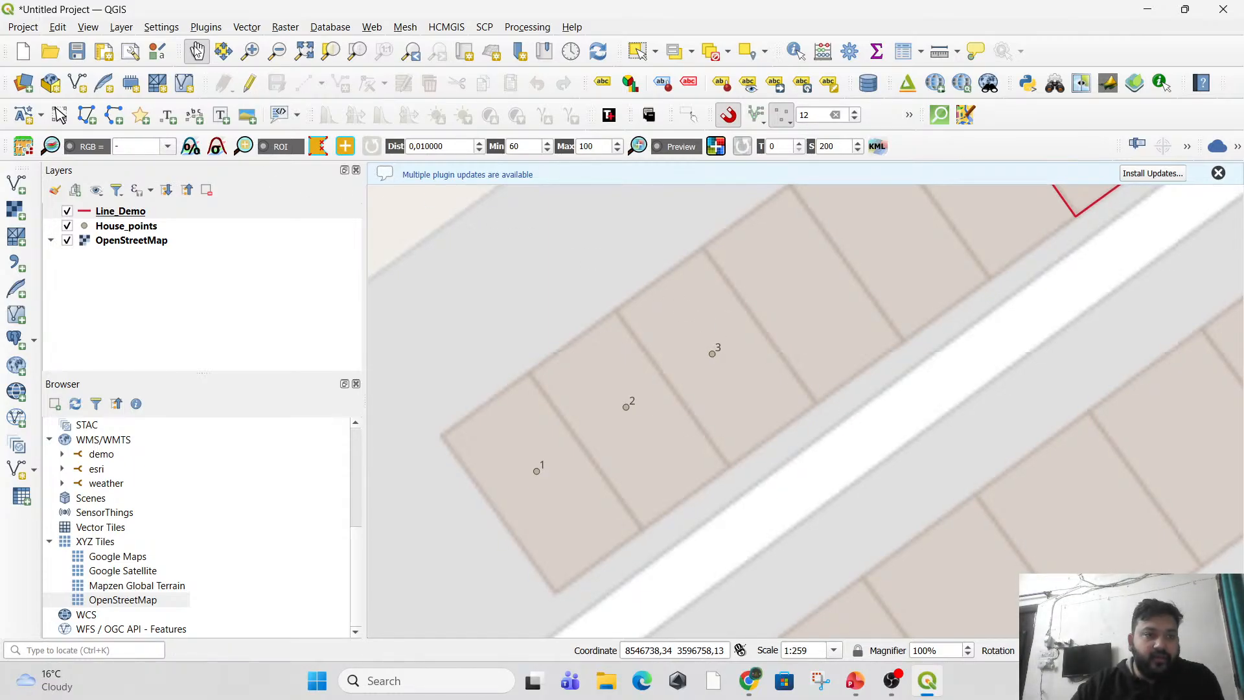
pyautogui.click(121, 26)
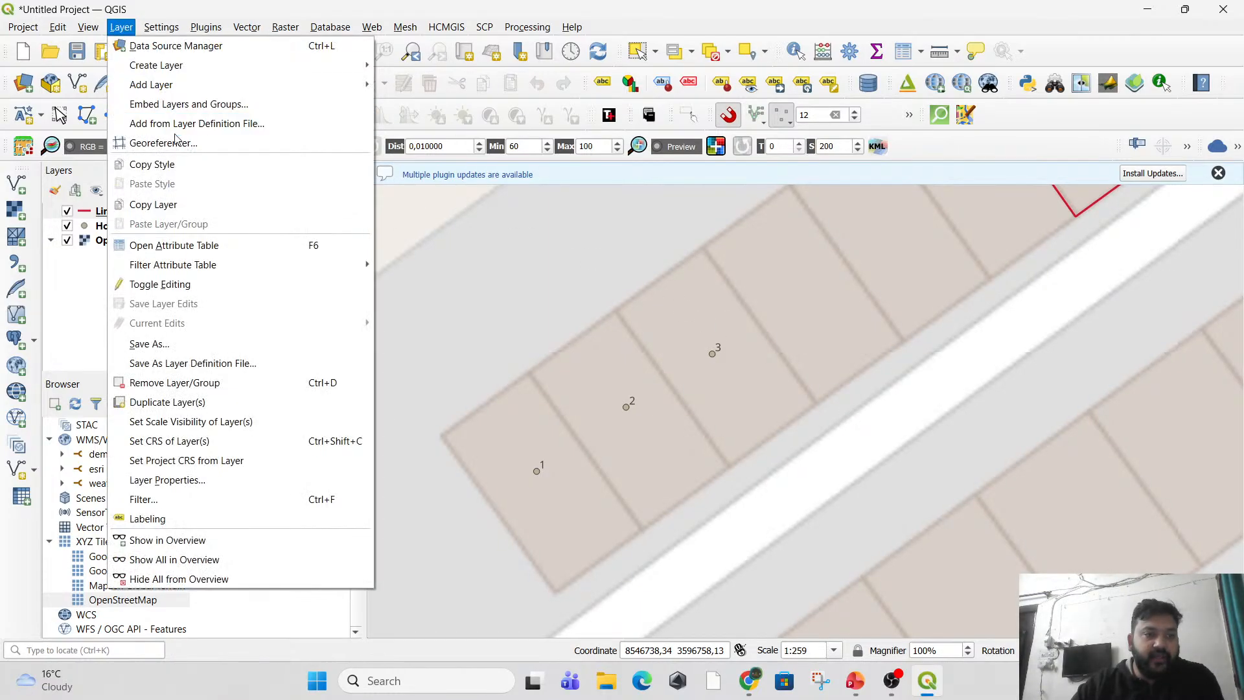
pyautogui.moveTo(262, 66)
pyautogui.click(418, 85)
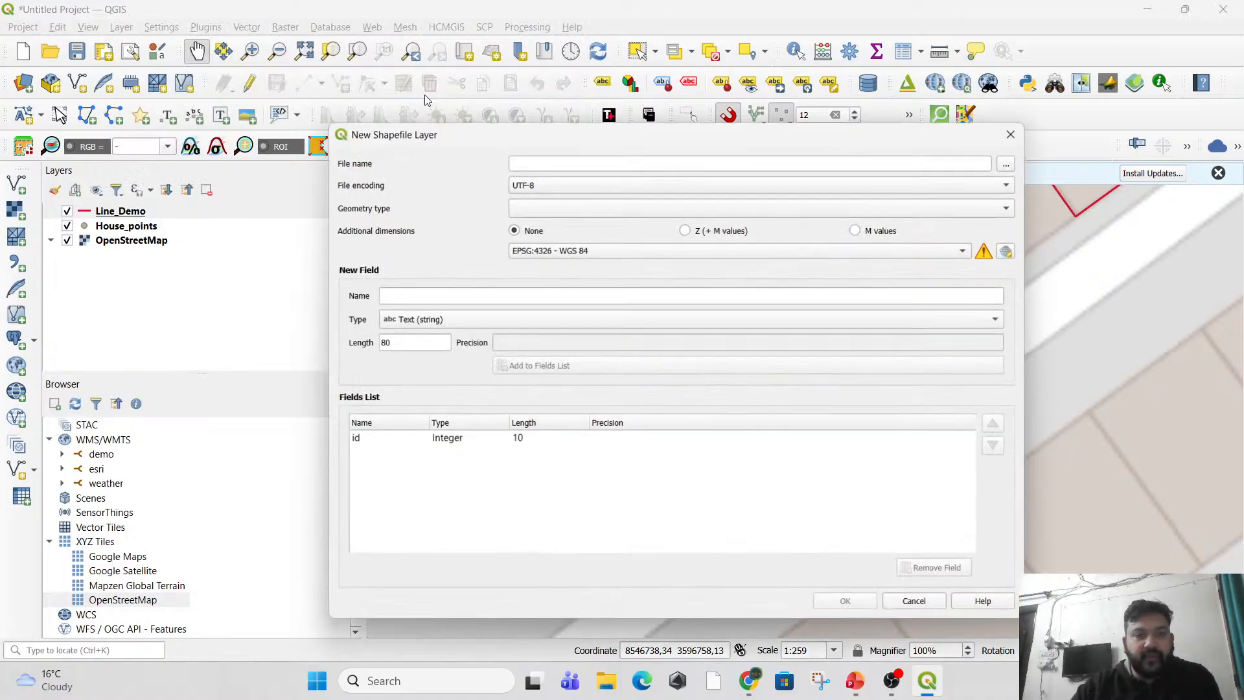
pyautogui.click(544, 163)
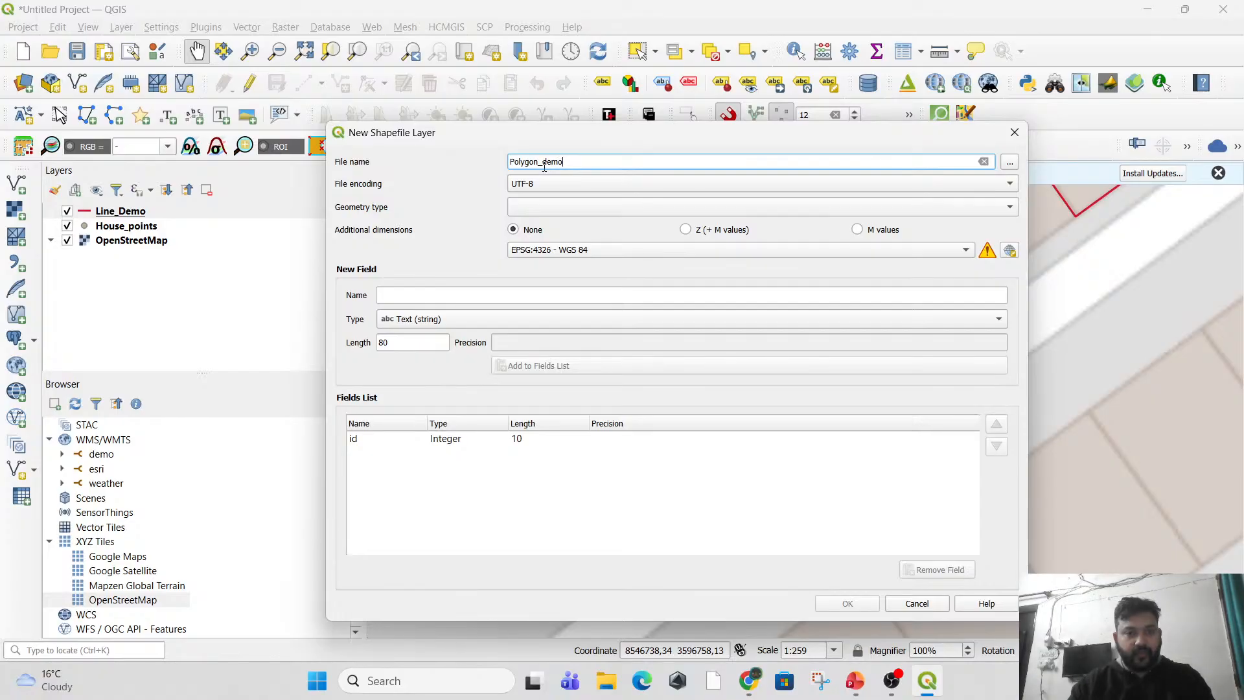
pyautogui.click(576, 208)
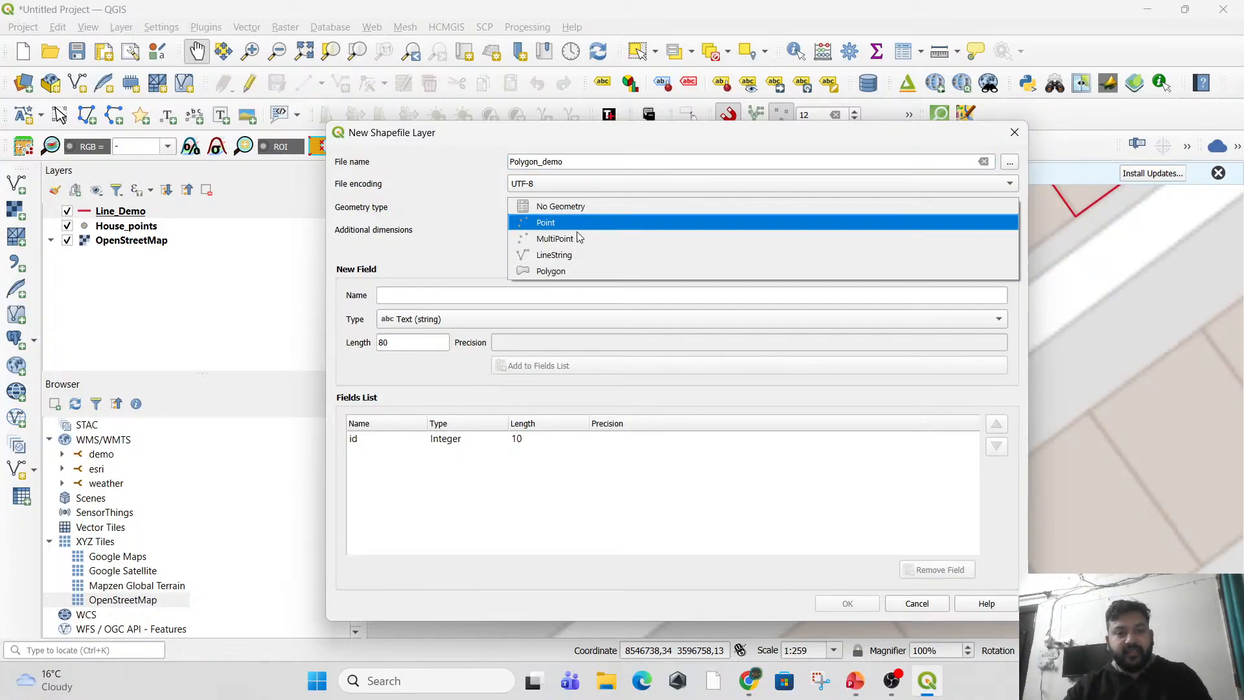
pyautogui.click(572, 269)
pyautogui.moveTo(441, 137); pyautogui.dragTo(510, 128)
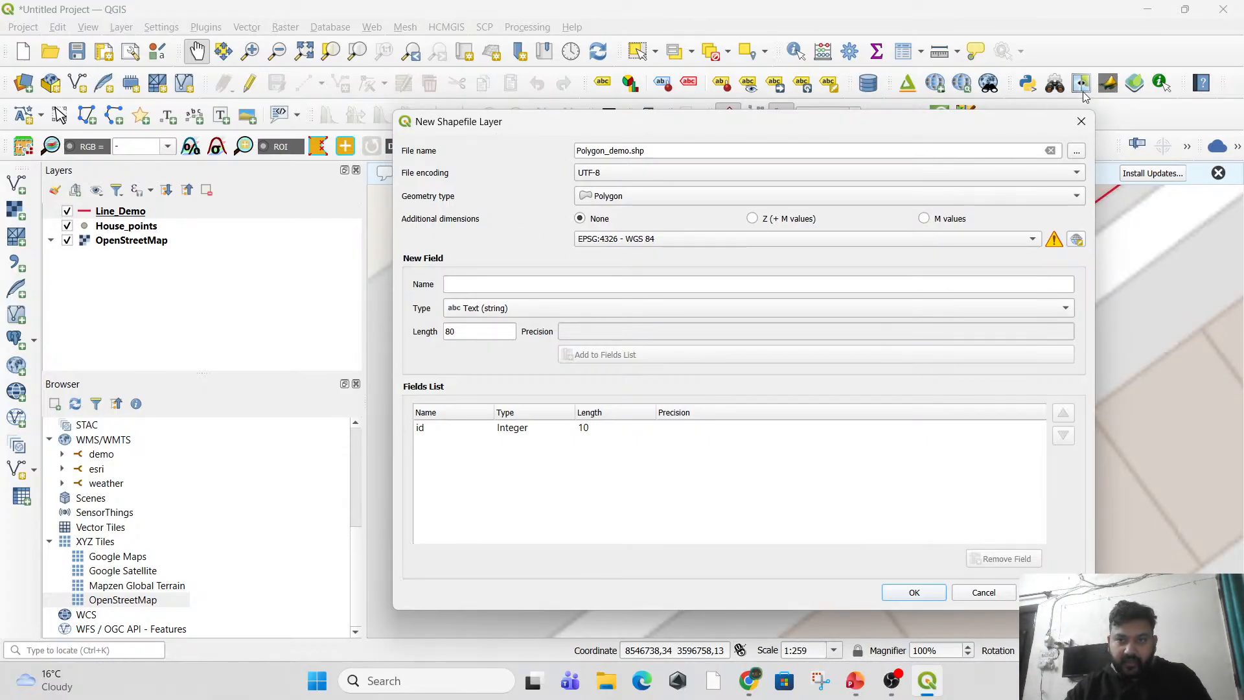
pyautogui.click(1082, 120)
# Open the attribute table of the House_points layer to review its fields.
pyautogui.click(127, 226)
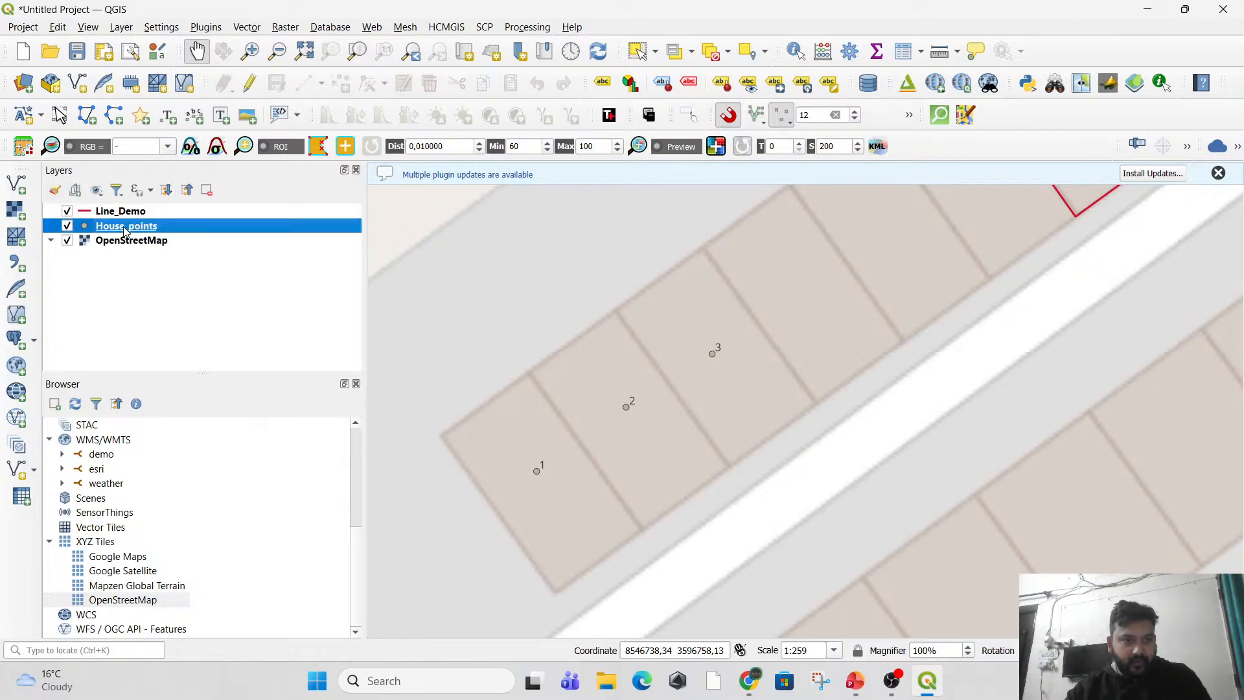
pyautogui.rightClick(127, 226)
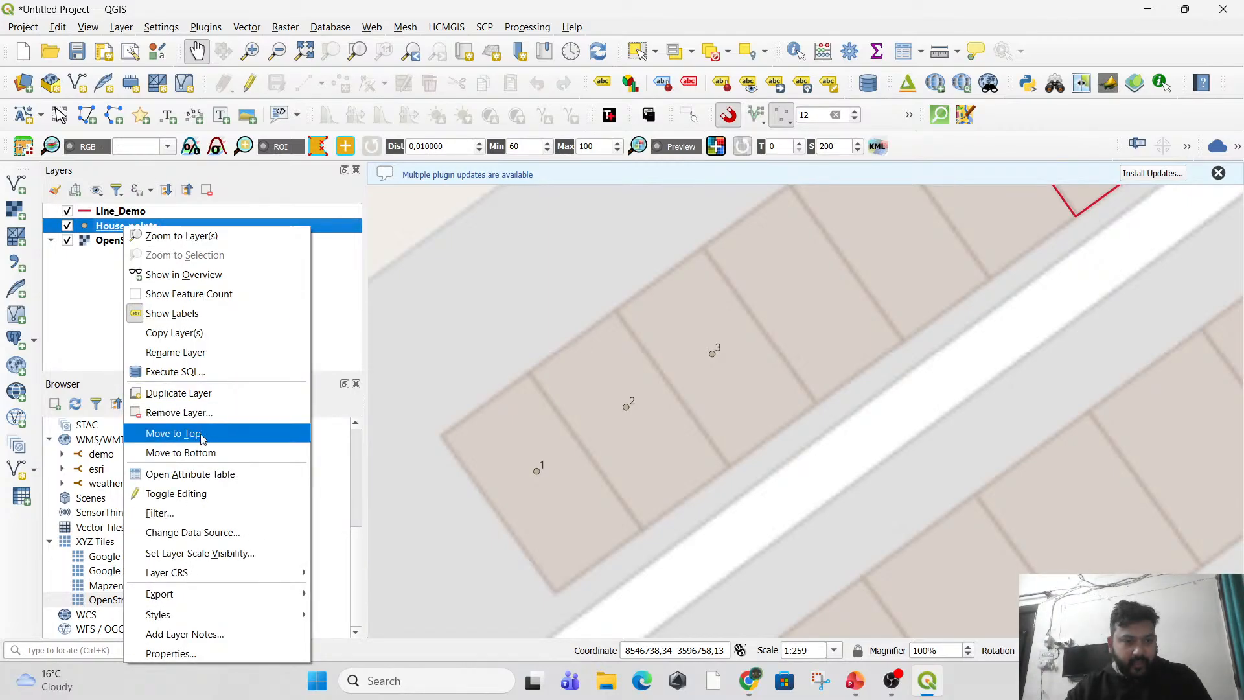
pyautogui.click(209, 475)
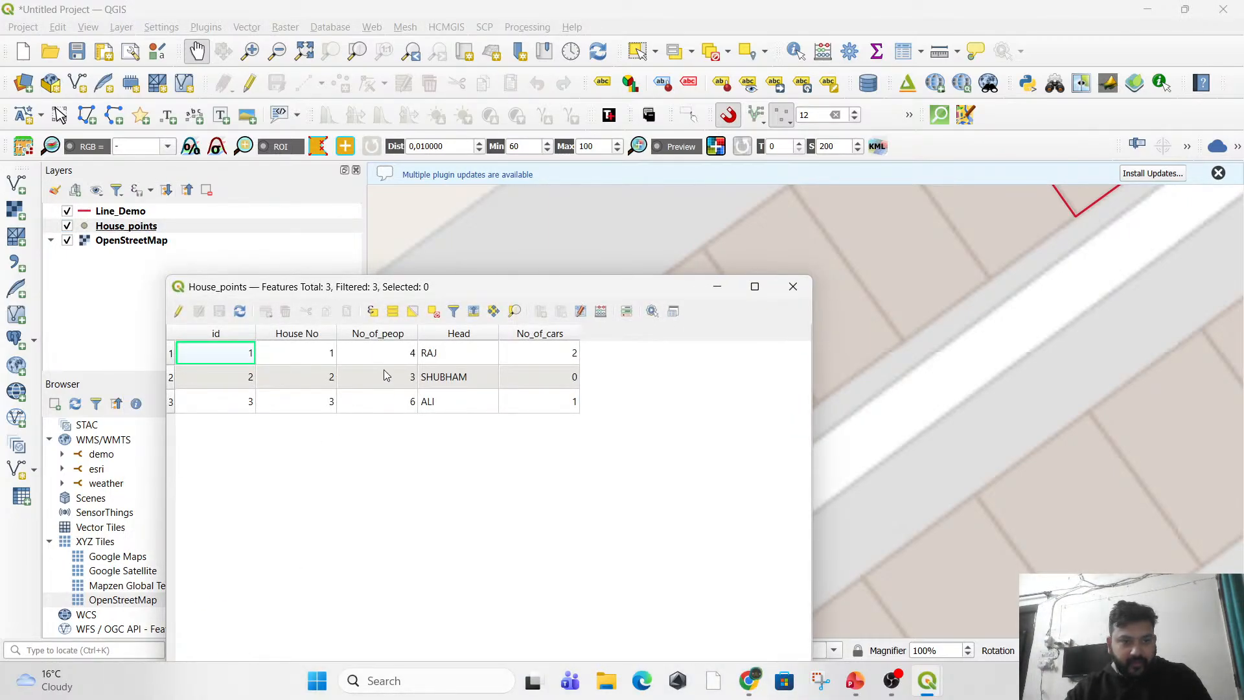
# Capture a rectangular snip of the House_points attribute table with the Snipping Tool, covering all its fields and rows.
pyautogui.click(464, 688)
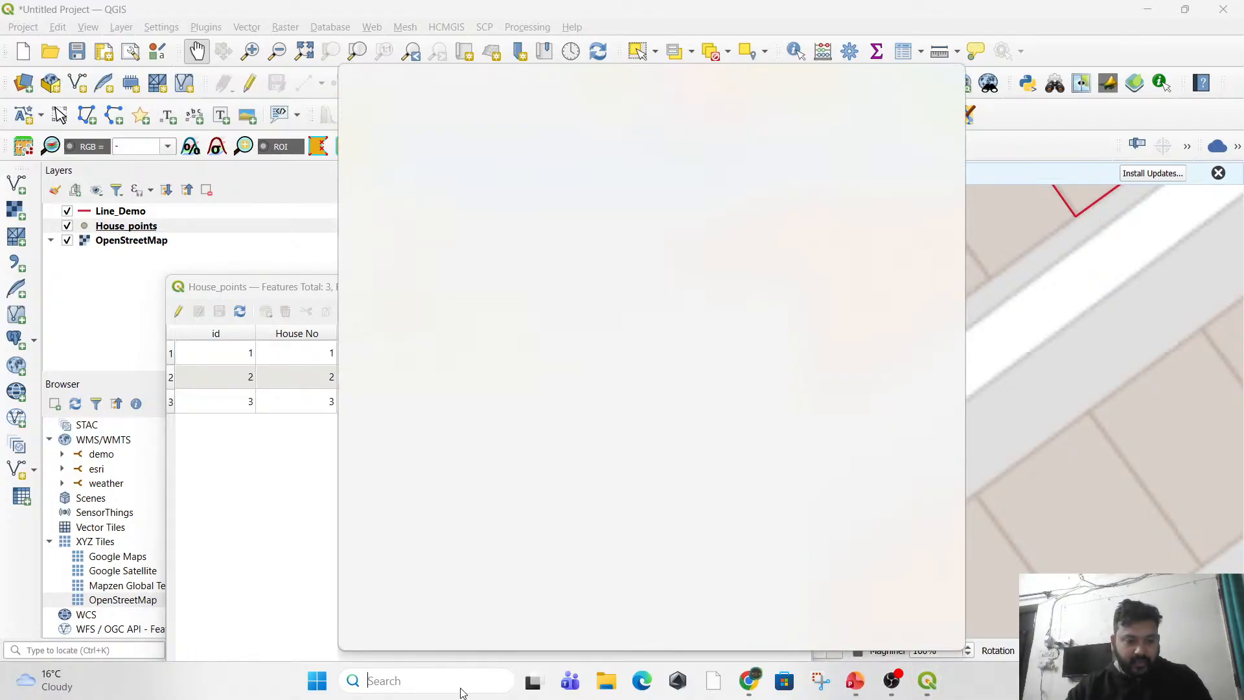
pyautogui.write('sni')
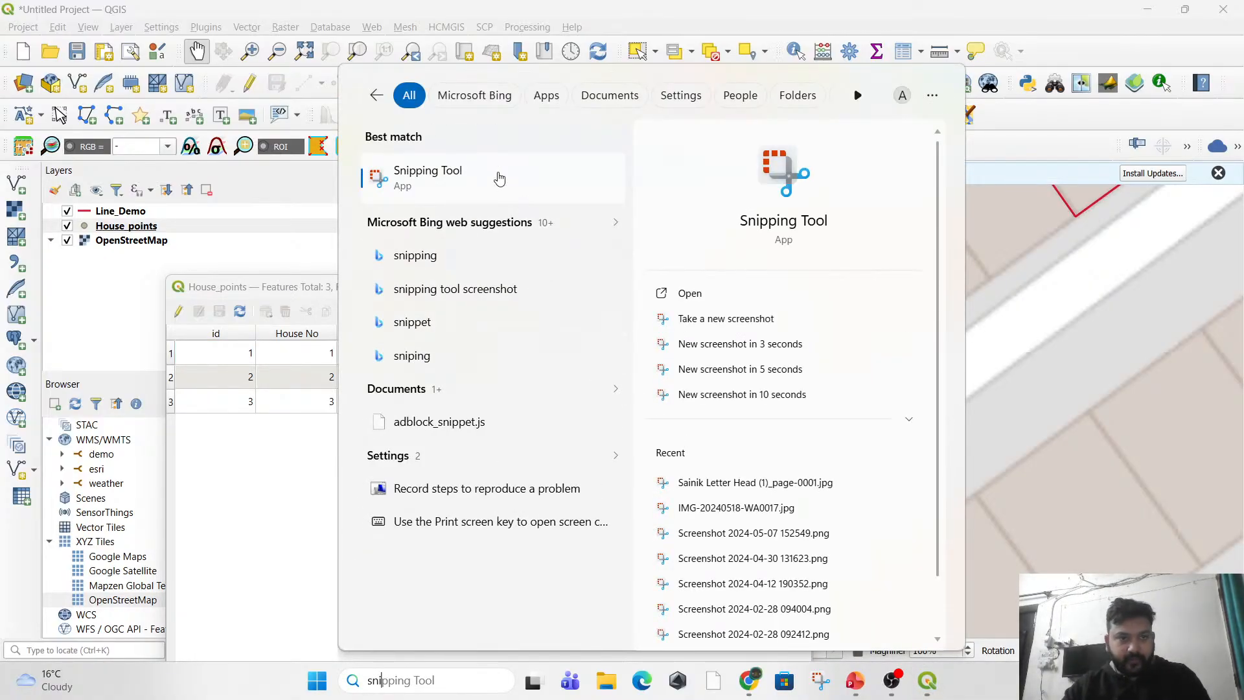
pyautogui.press('Return')
pyautogui.click(123, 41)
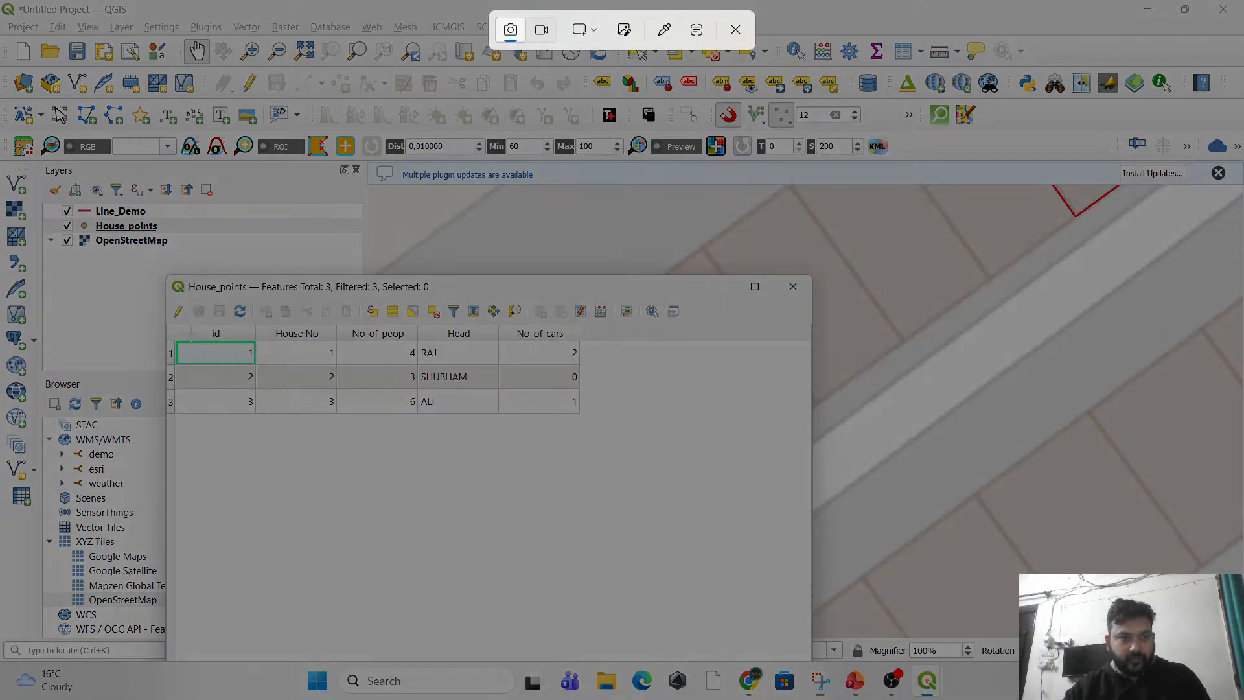
pyautogui.moveTo(148, 267); pyautogui.dragTo(665, 464)
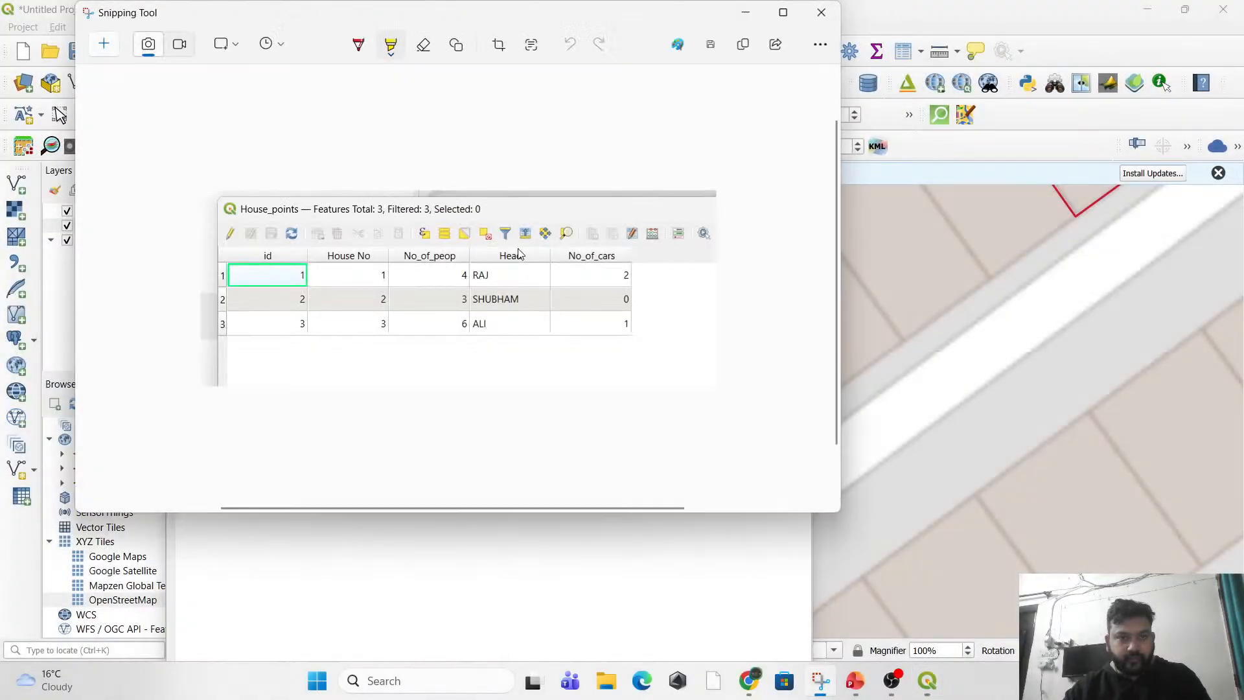
pyautogui.moveTo(316, 25); pyautogui.dragTo(1010, 178)
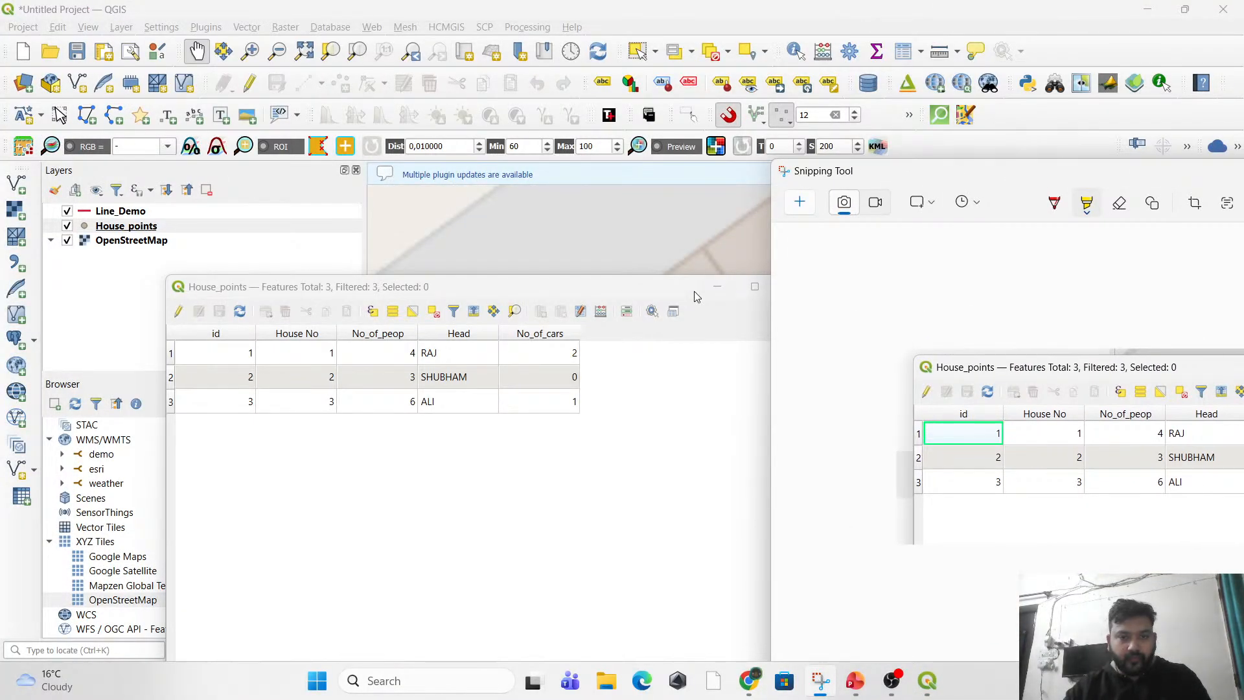
# Close the House_points attribute table and move the captured snip so that all its columns are readable over the map.
pyautogui.moveTo(627, 287); pyautogui.dragTo(256, 276)
pyautogui.click(422, 277)
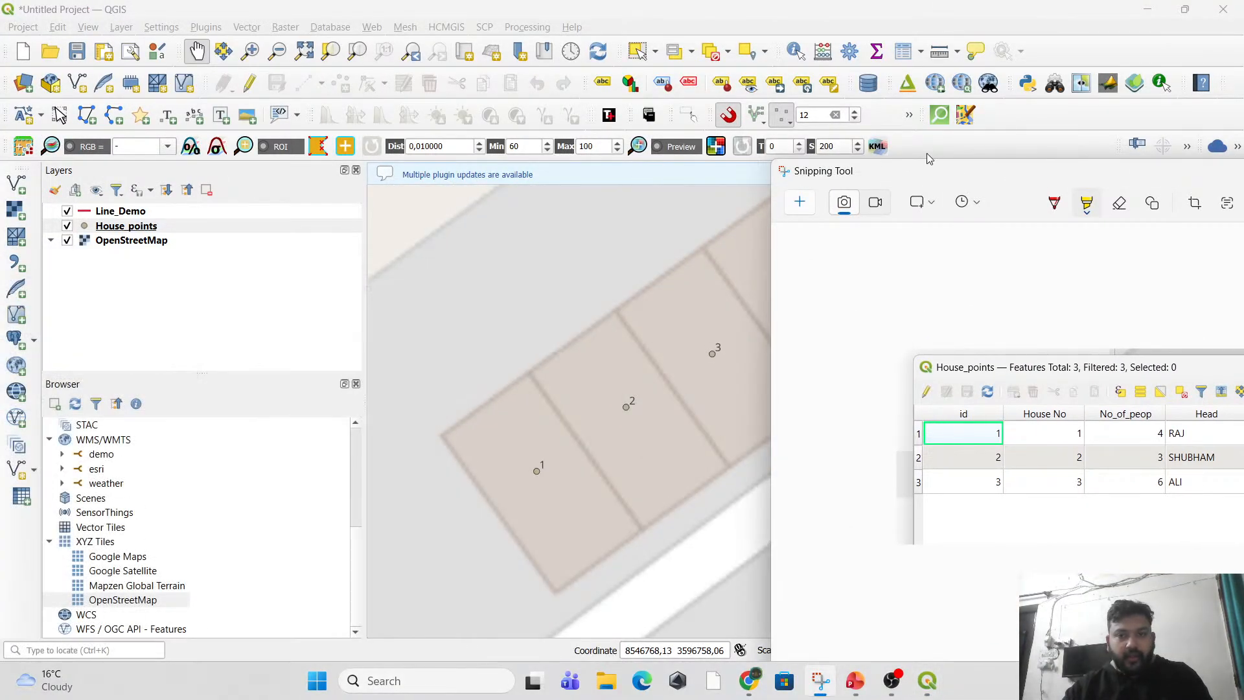
pyautogui.moveTo(944, 176); pyautogui.dragTo(702, 181)
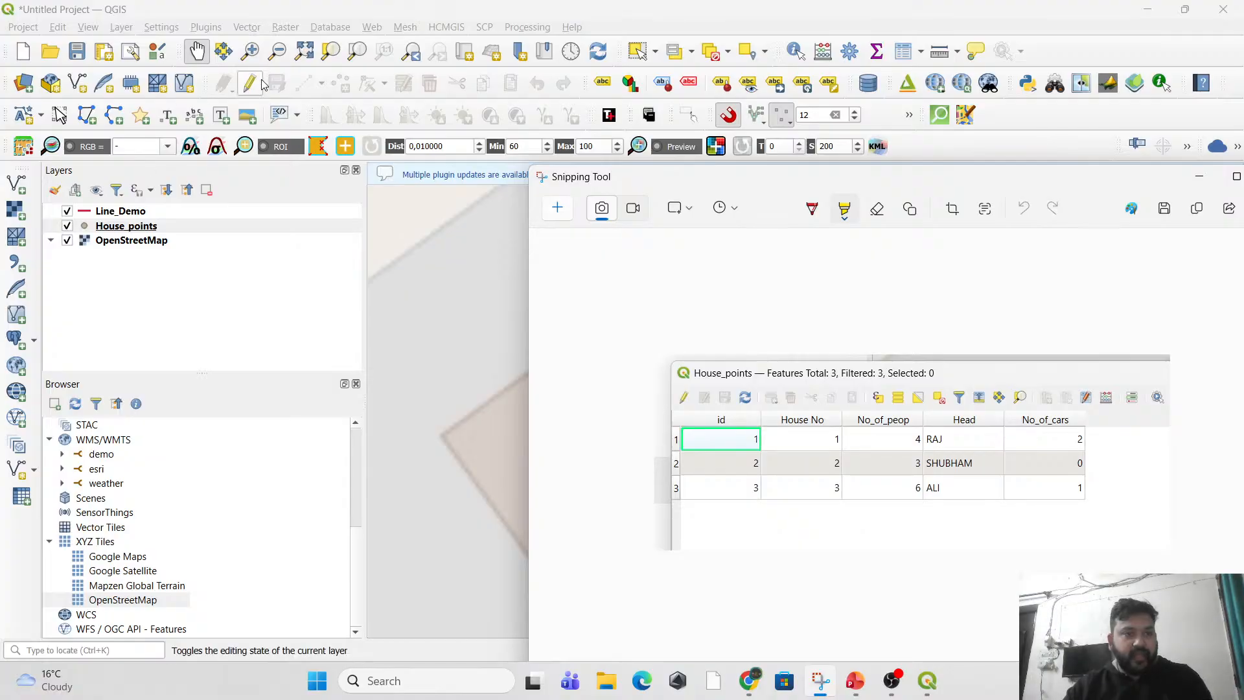
# Start a new shapefile layer with the file name Polygon_demo and the geometry type Polygon.
pyautogui.click(122, 28)
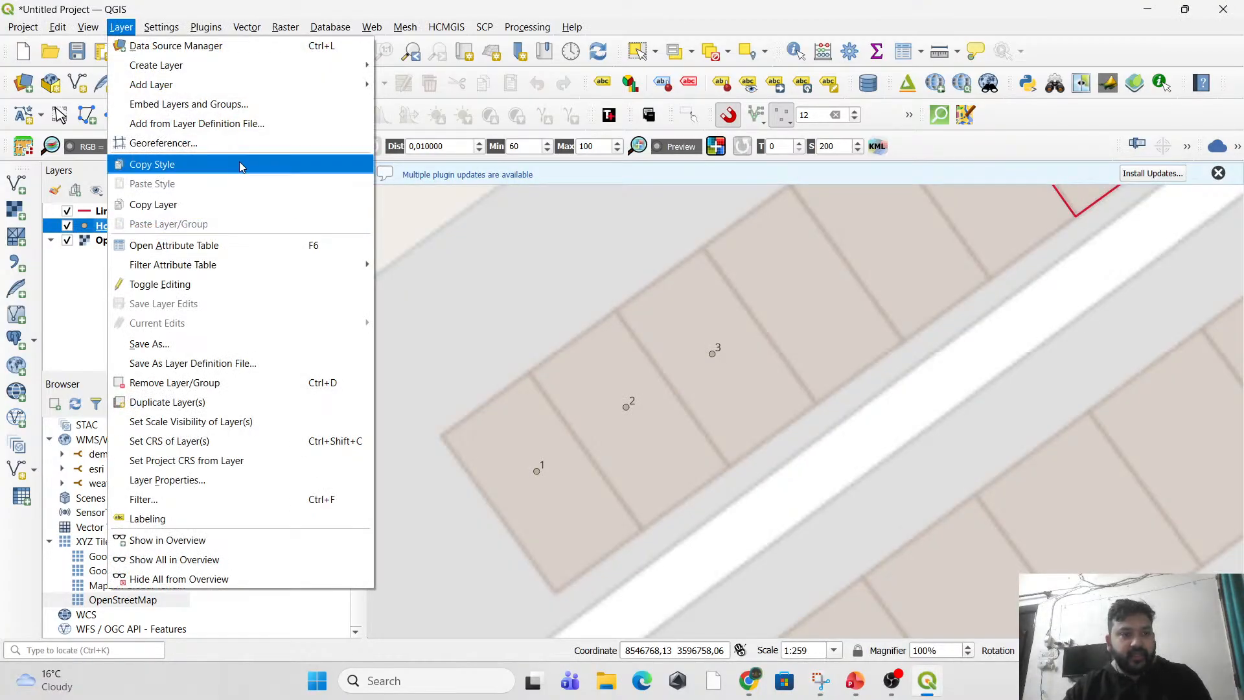
pyautogui.moveTo(283, 73)
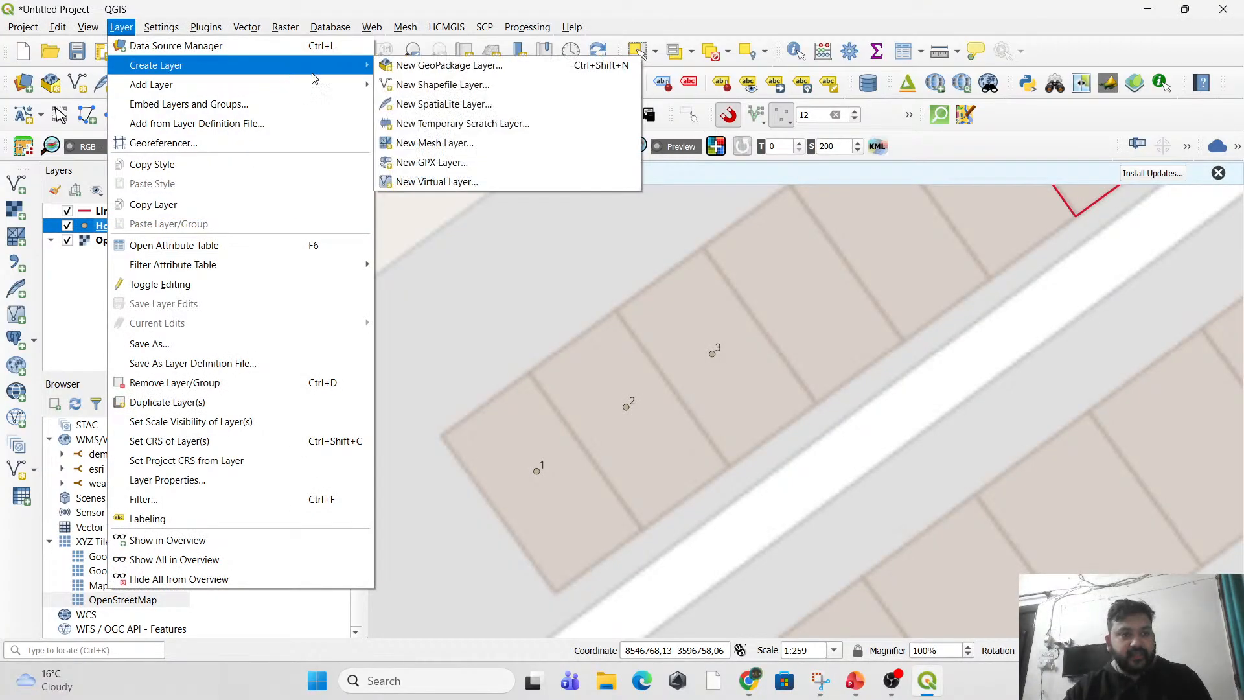
pyautogui.click(438, 86)
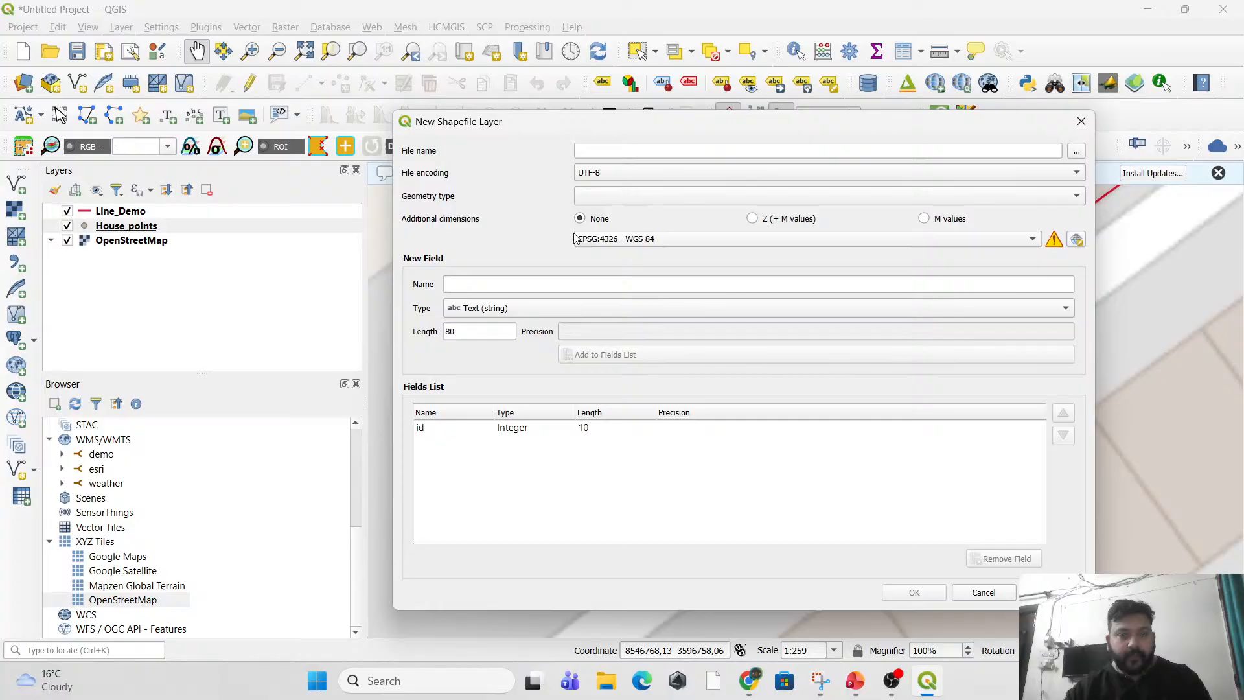
pyautogui.click(616, 150)
pyautogui.write('Poly')
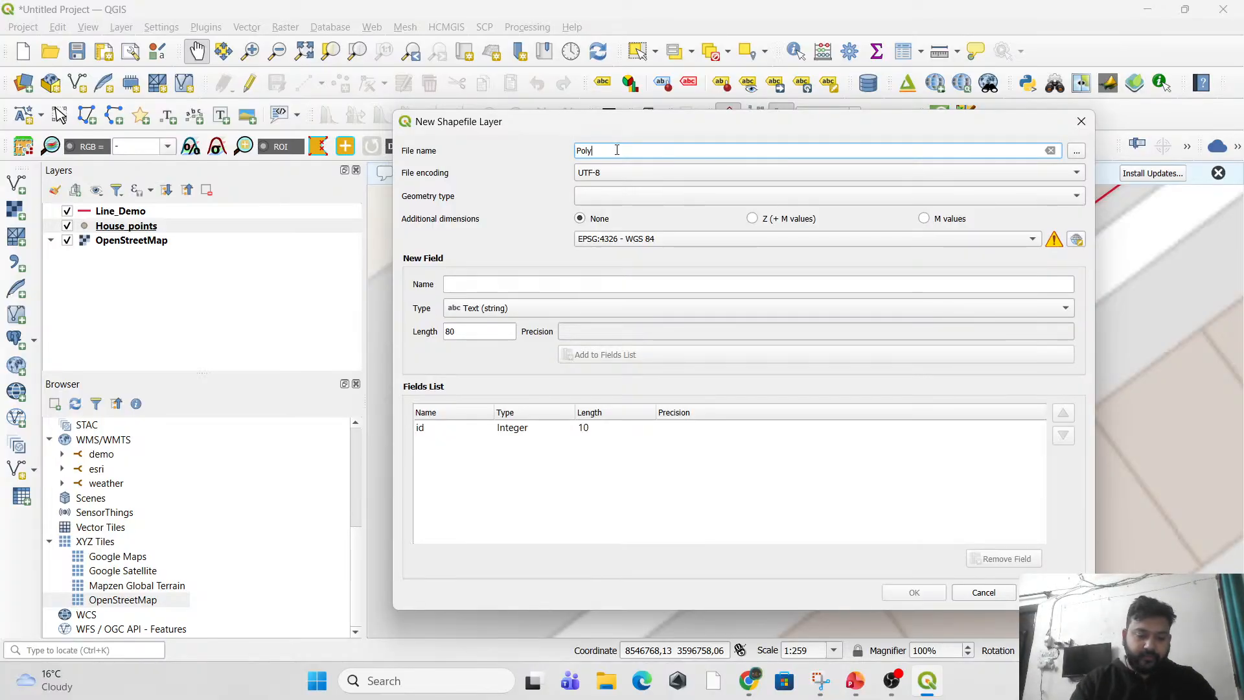
pyautogui.write('gon_demo')
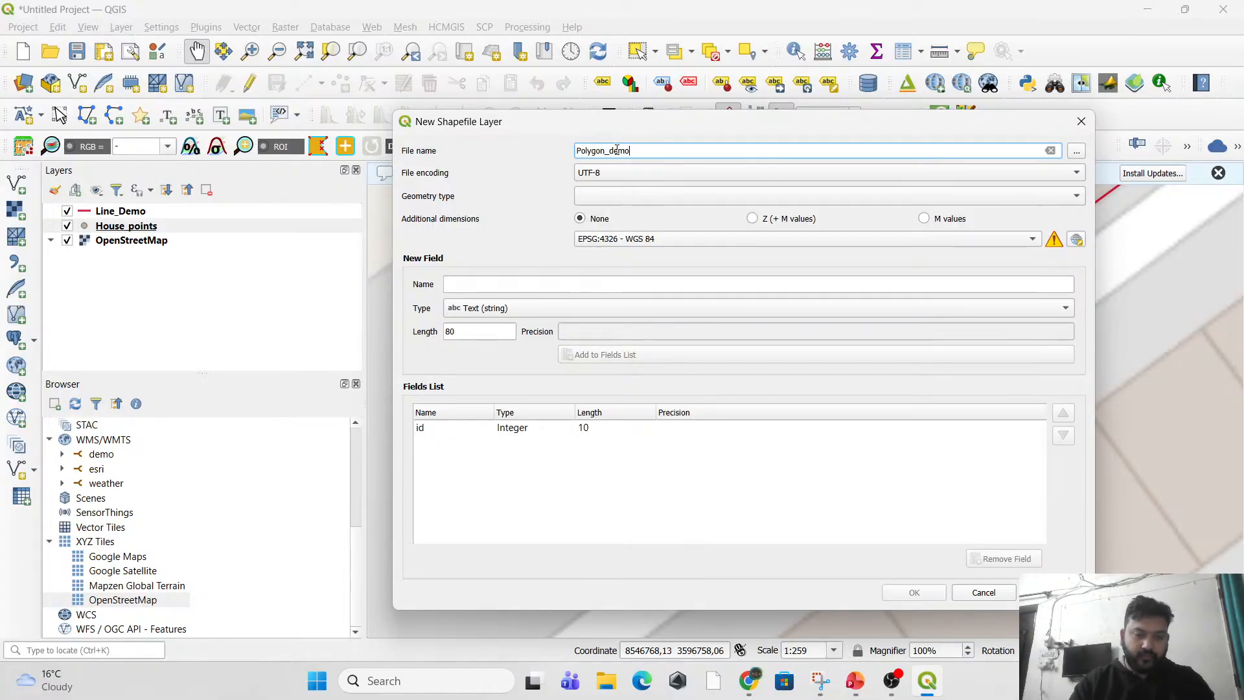
pyautogui.click(624, 195)
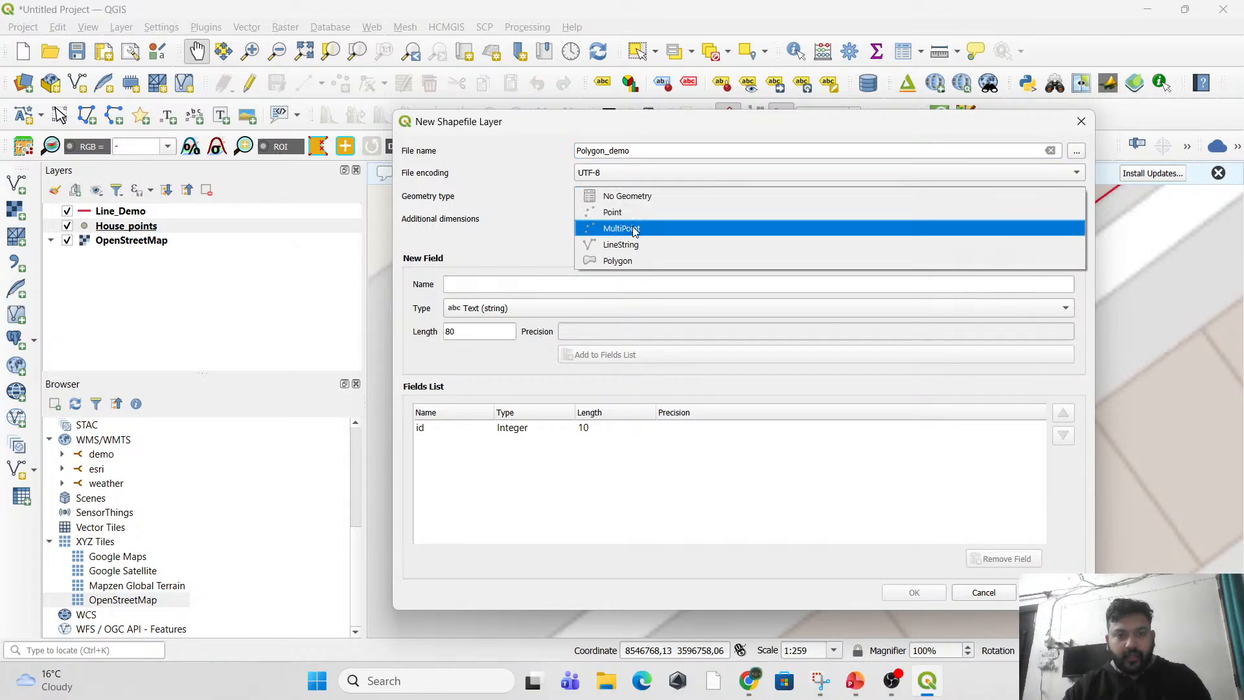
pyautogui.click(641, 261)
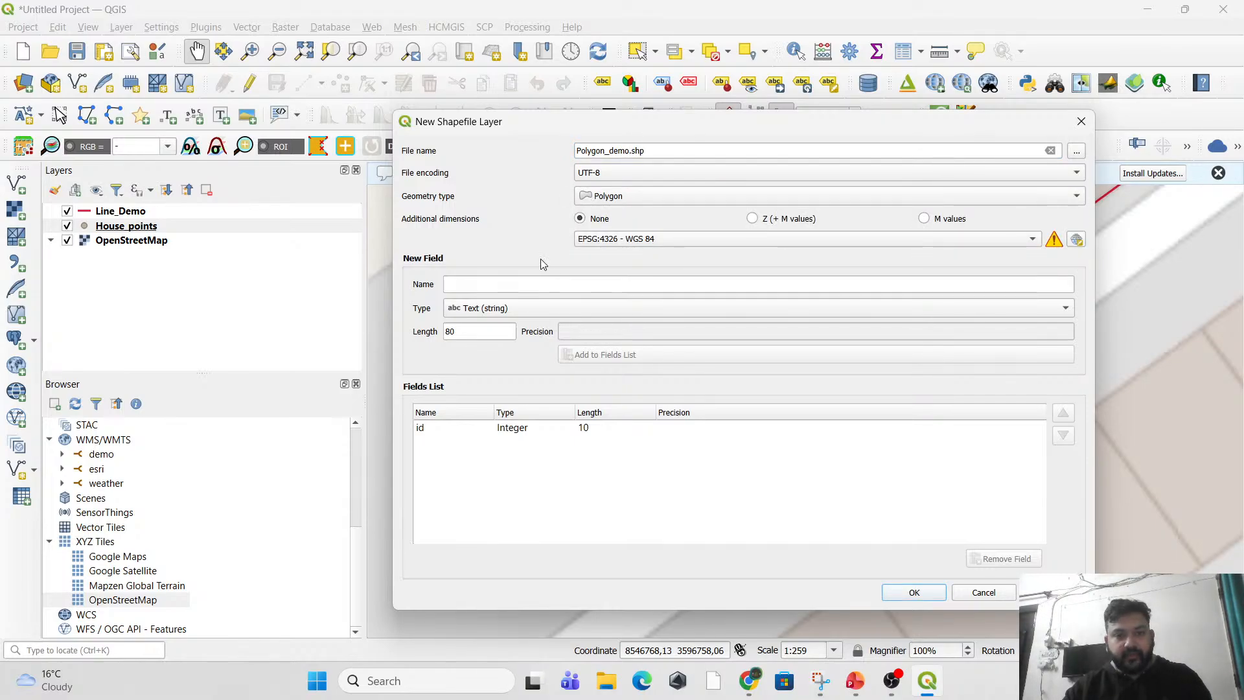
# Place the House_points snip beside the New Shapefile Layer dialog and check which fields that layer already has.
pyautogui.click(820, 680)
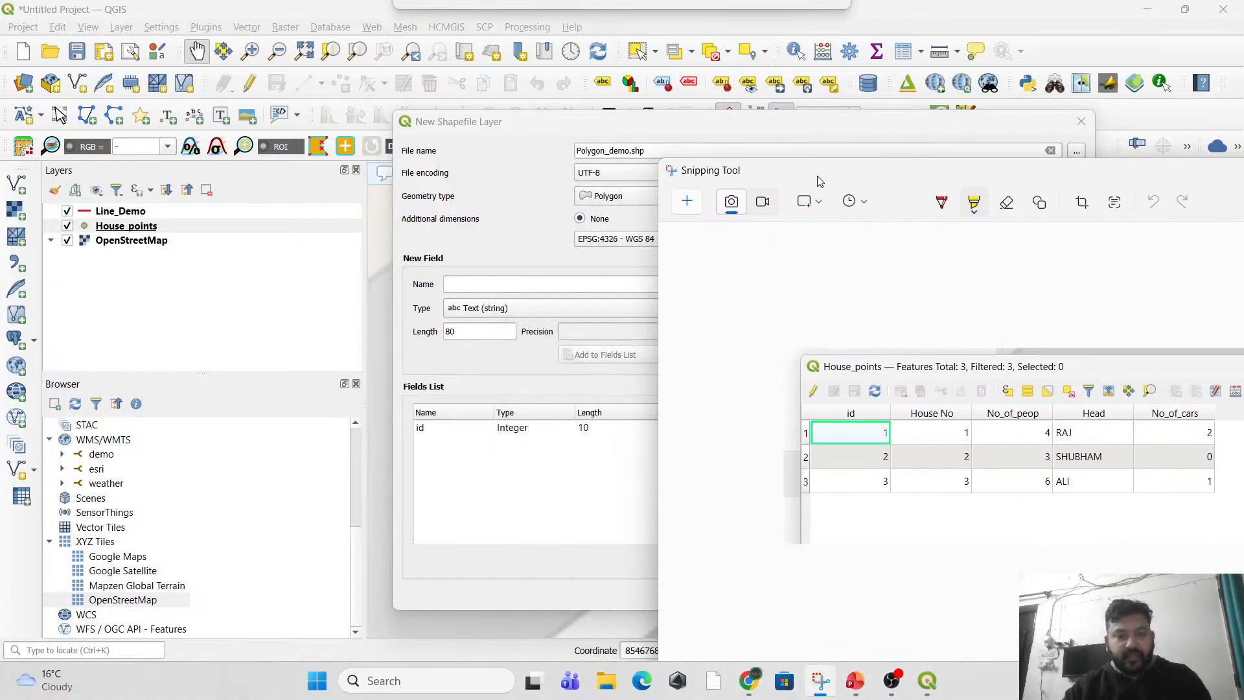
pyautogui.moveTo(512, 121); pyautogui.dragTo(349, 113)
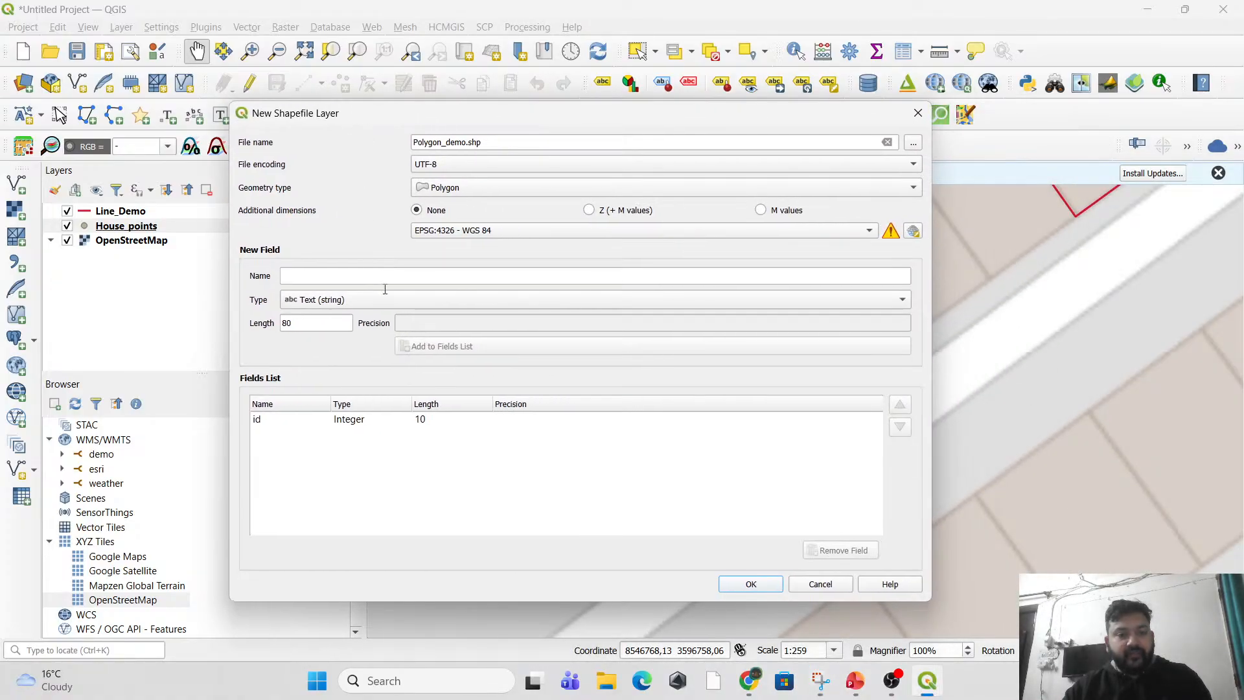
pyautogui.hotkey('alt', 'Tab')
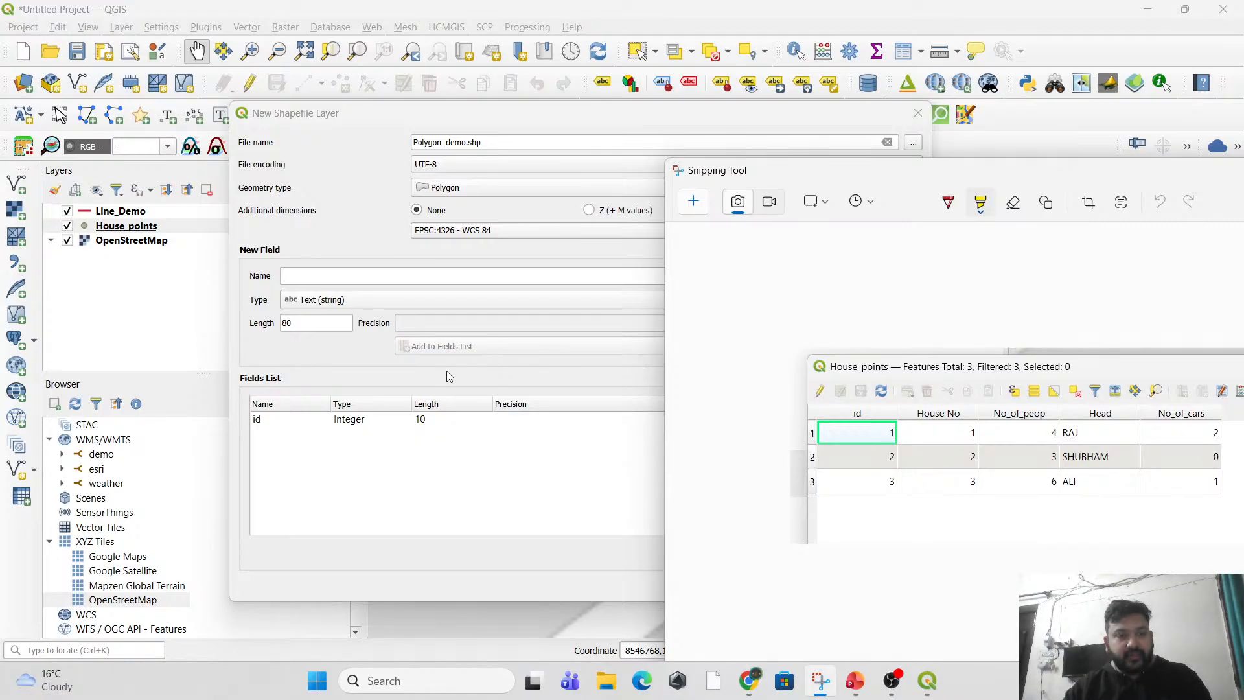
# Add a Text (string) field named Head with length 80 to the new layer and close the House_points snip.
pyautogui.click(326, 280)
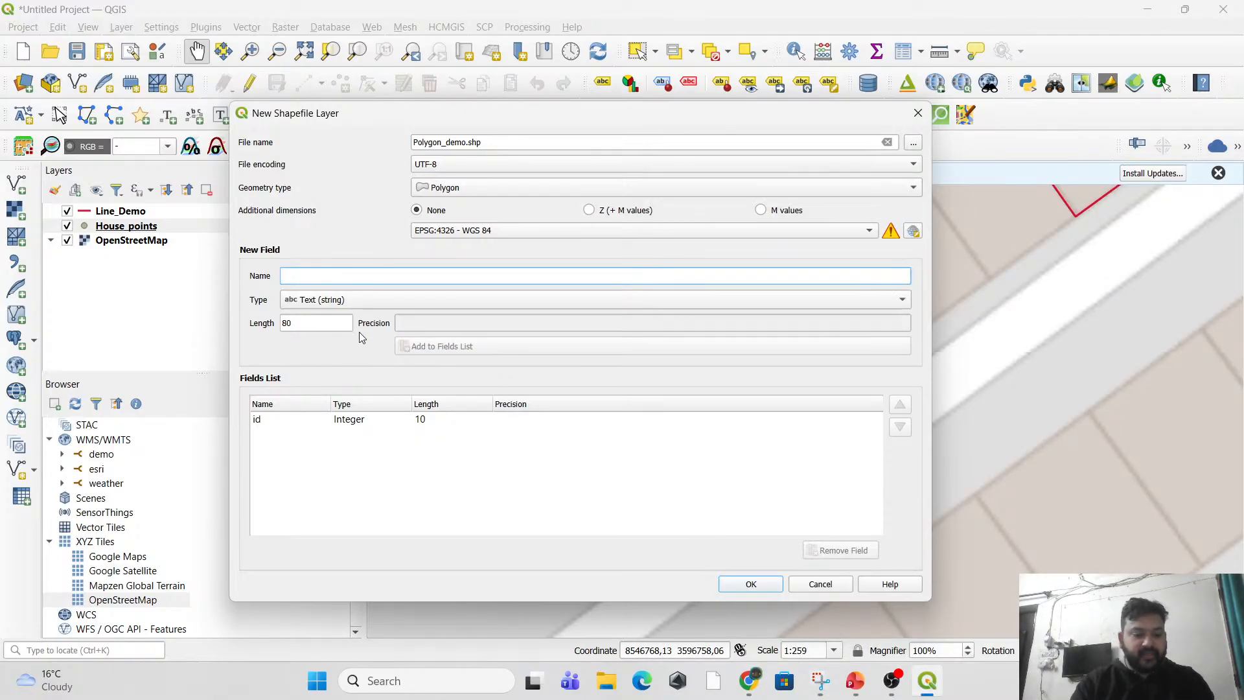
pyautogui.write('Head')
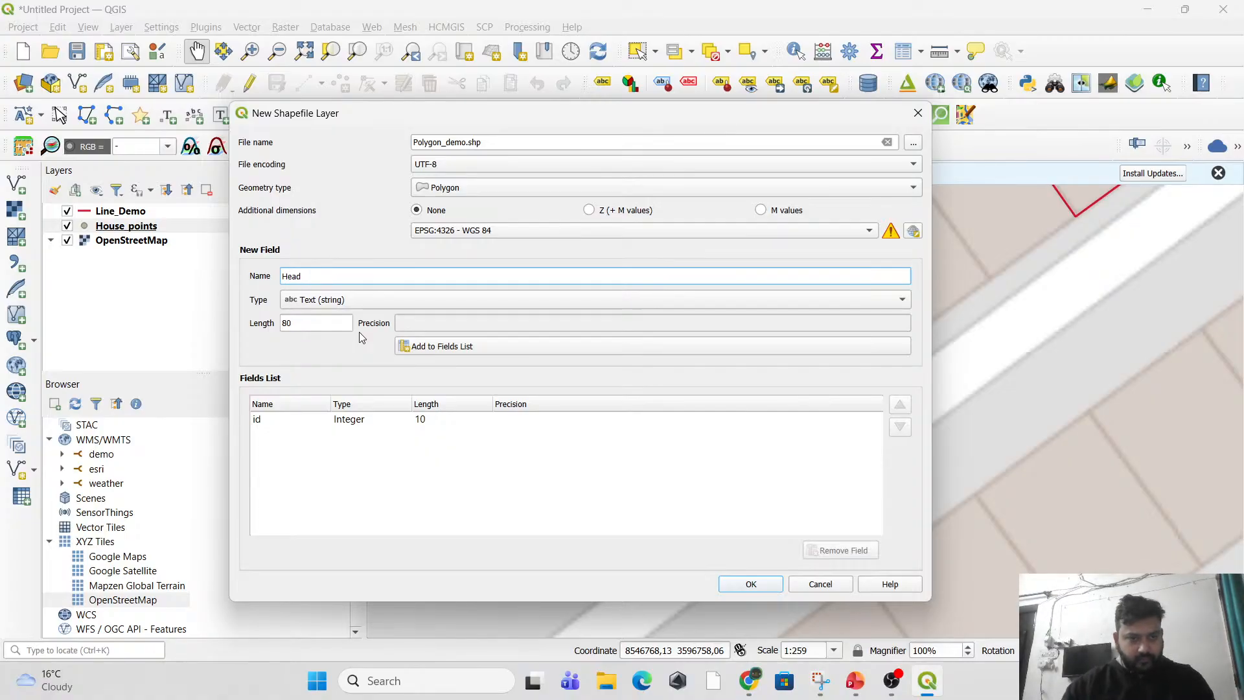
pyautogui.hotkey('alt', 'Tab')
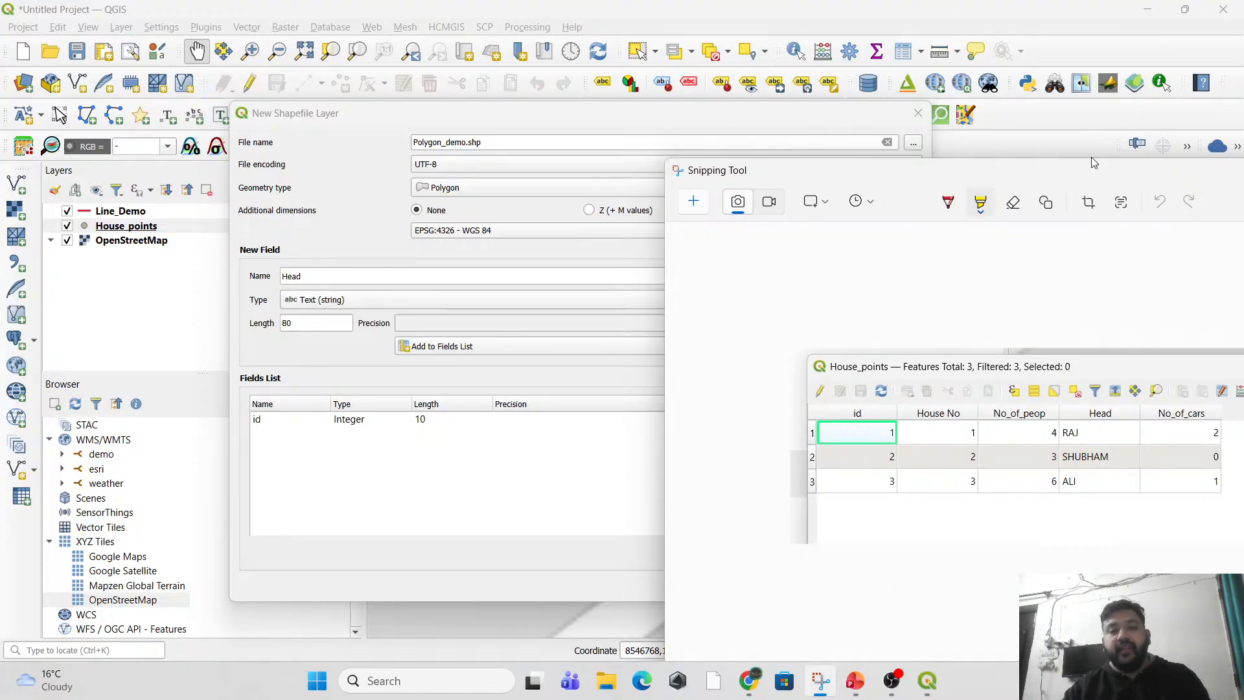
pyautogui.moveTo(1091, 176); pyautogui.dragTo(697, 222)
pyautogui.click(989, 217)
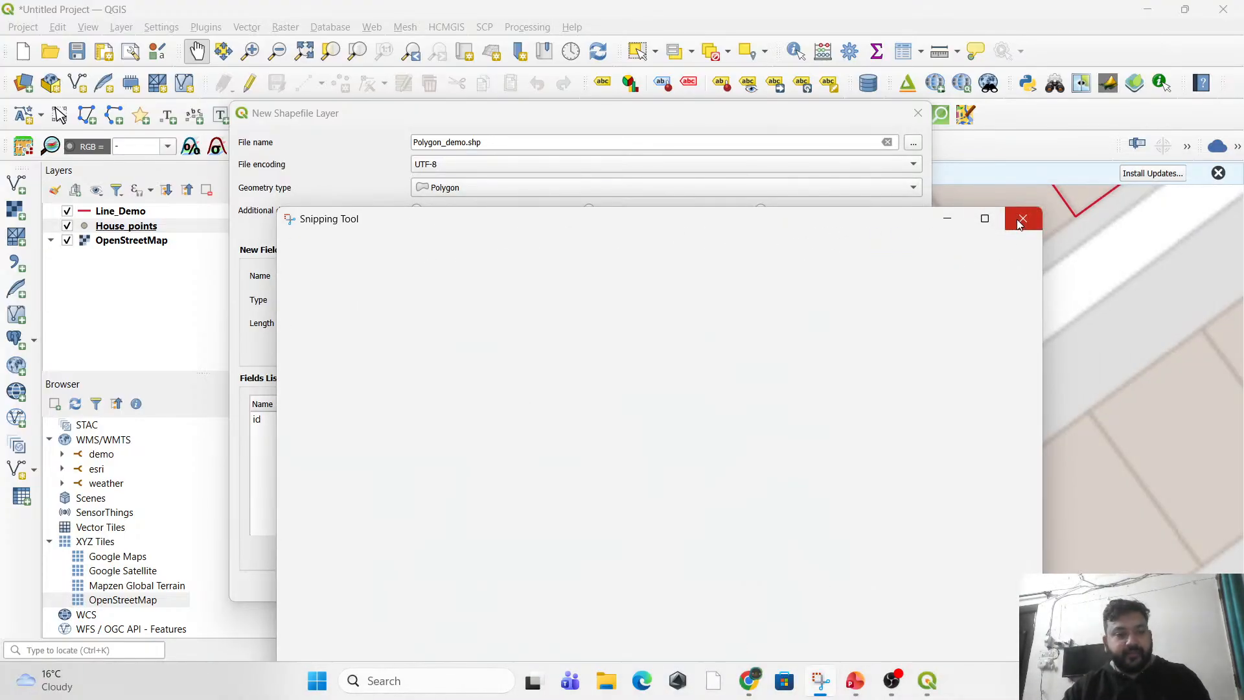
pyautogui.click(338, 305)
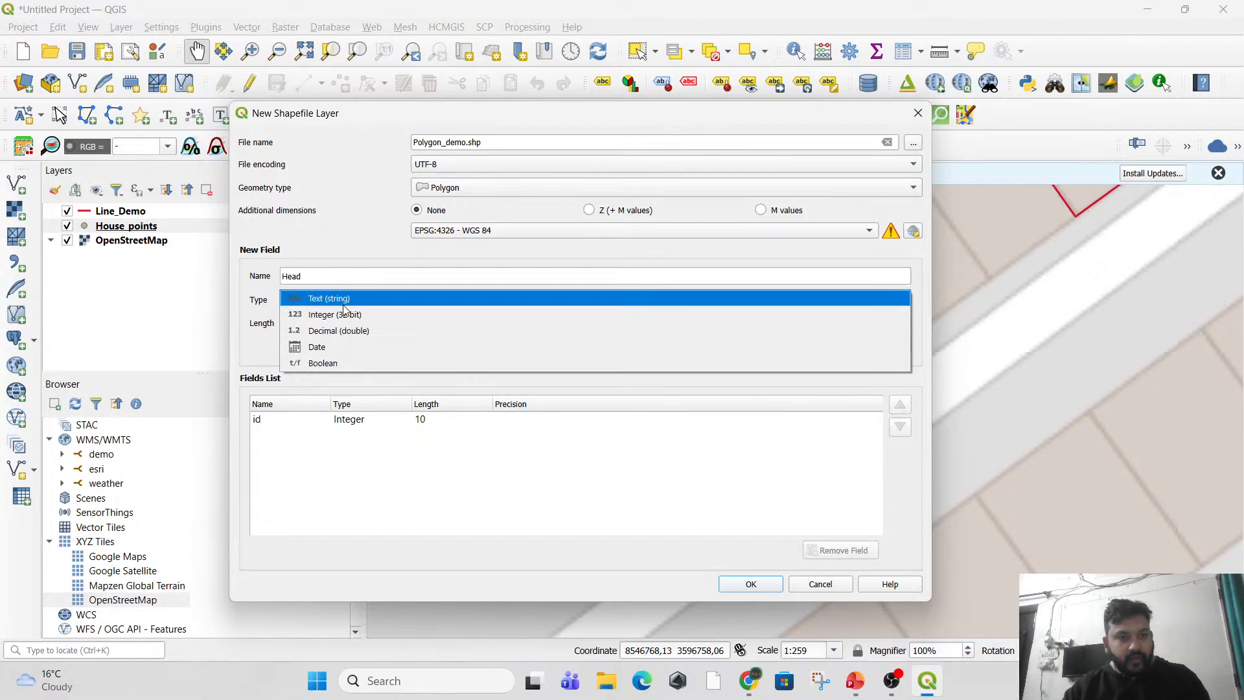
pyautogui.click(343, 300)
pyautogui.click(519, 347)
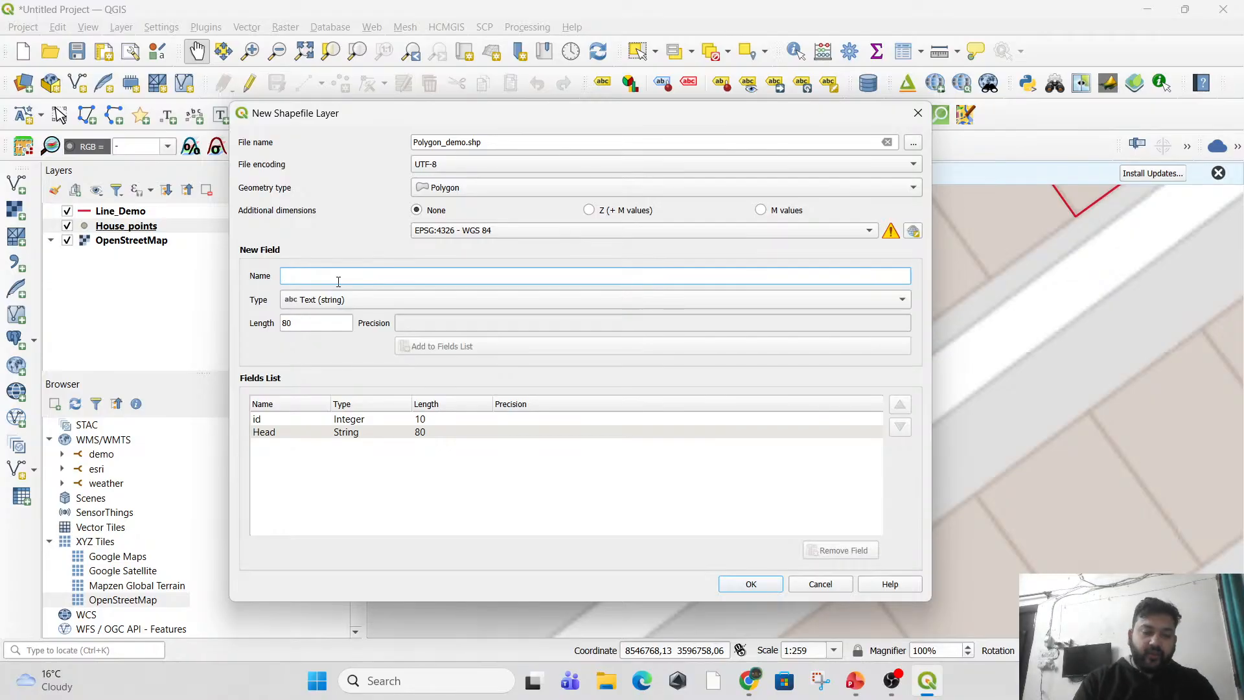
# Add a Text (string) field named Occupation with length 80 and create the Polygon_demo layer.
pyautogui.write('Occupatio')
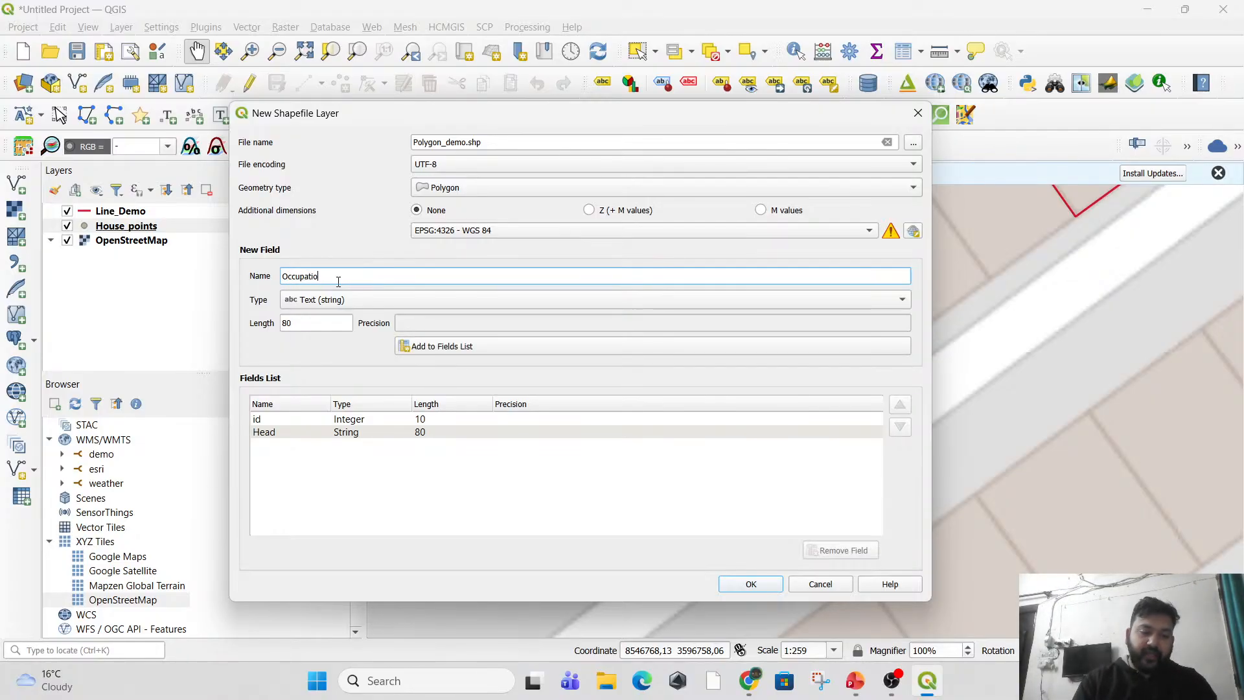
pyautogui.write('n')
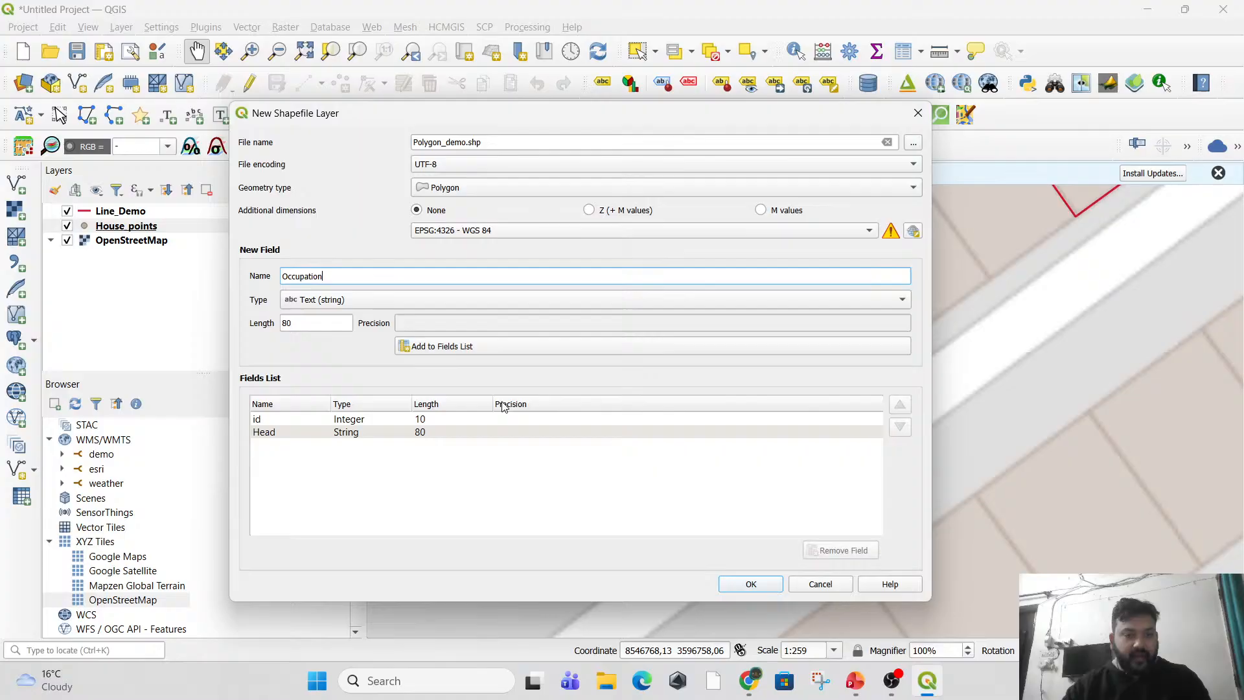
pyautogui.click(480, 346)
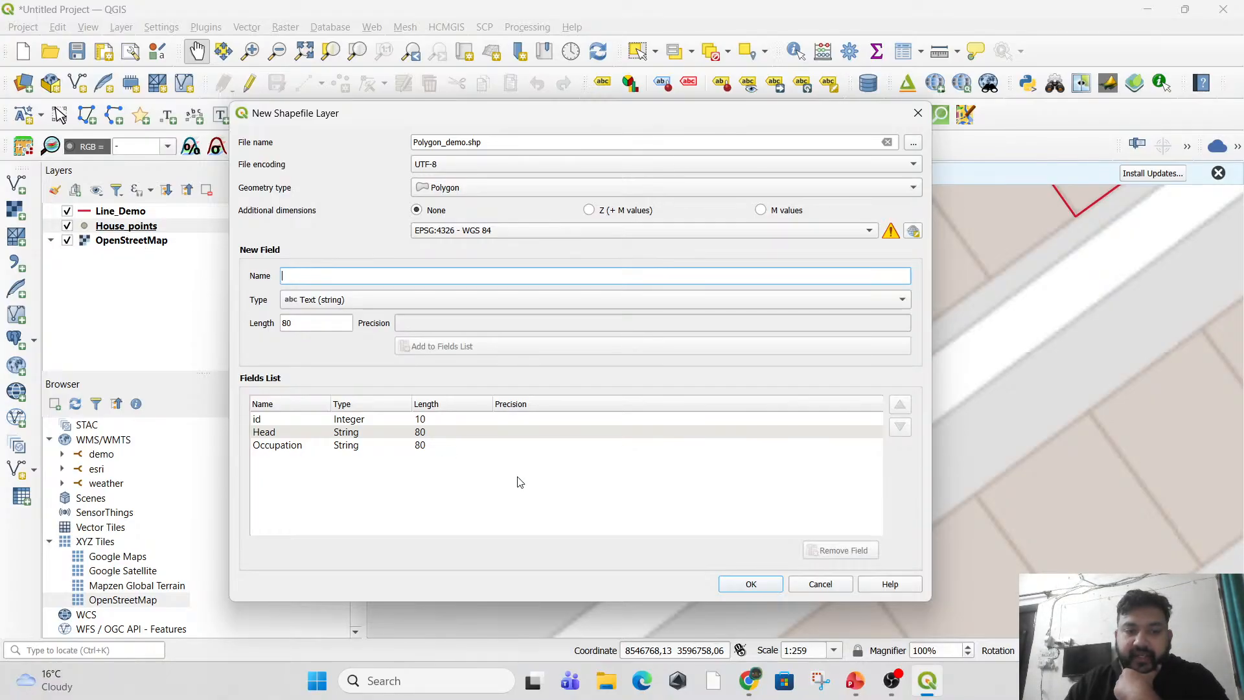
pyautogui.click(763, 587)
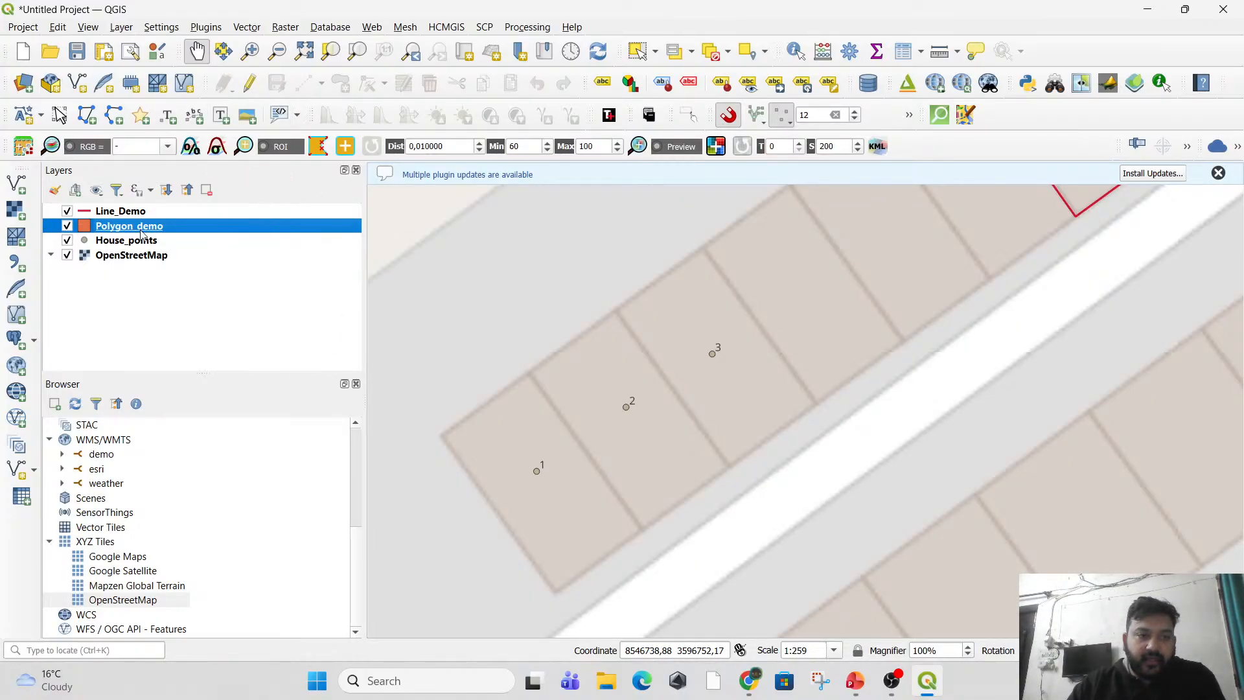
# Start editing the Polygon_demo layer and activate the Add Polygon Feature tool.
pyautogui.click(250, 83)
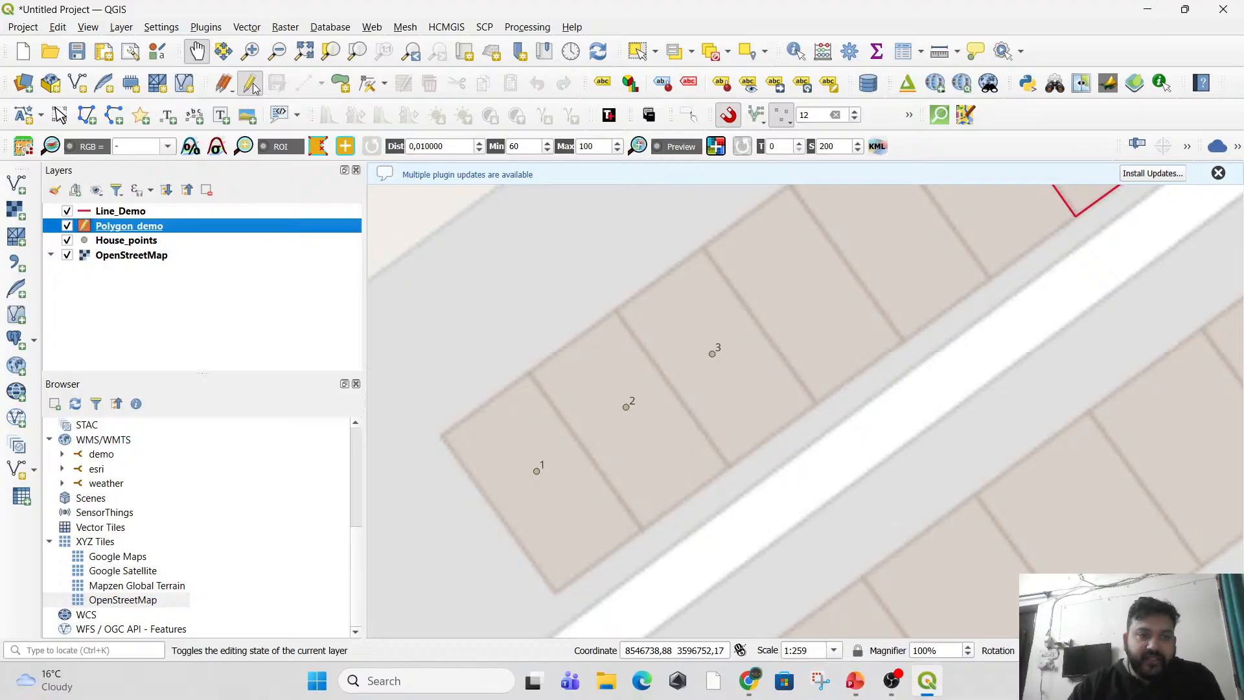
pyautogui.click(341, 84)
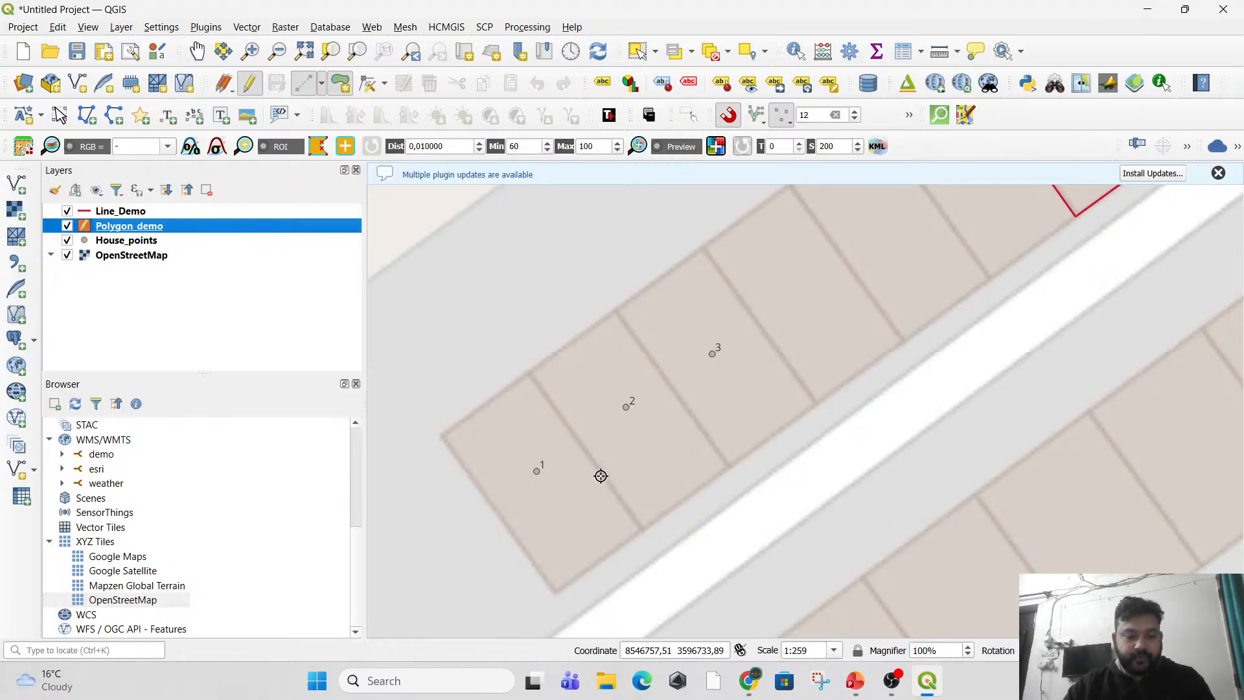
# Open Screenshot 2026-01-22 180006.png from the Screenshots folder in Pictures and place it over the QGIS map for reference.
pyautogui.hotkey('alt', 'Tab')
pyautogui.hotkey('alt', 'Tab')
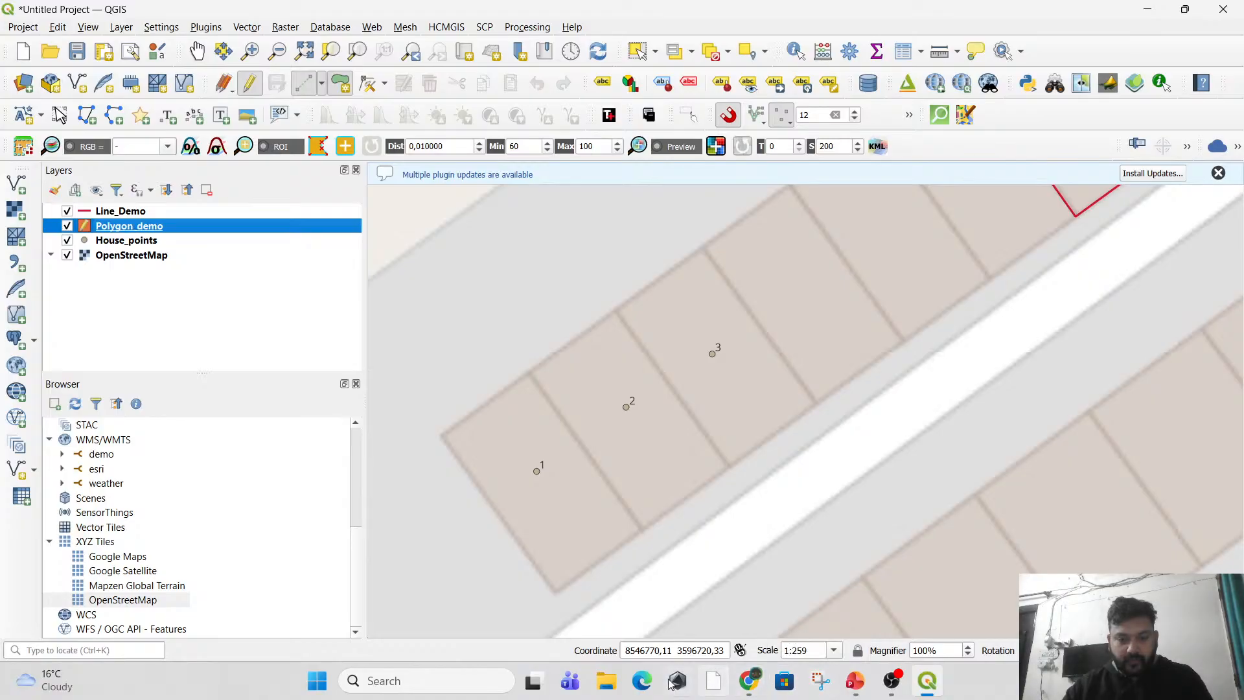
pyautogui.click(609, 682)
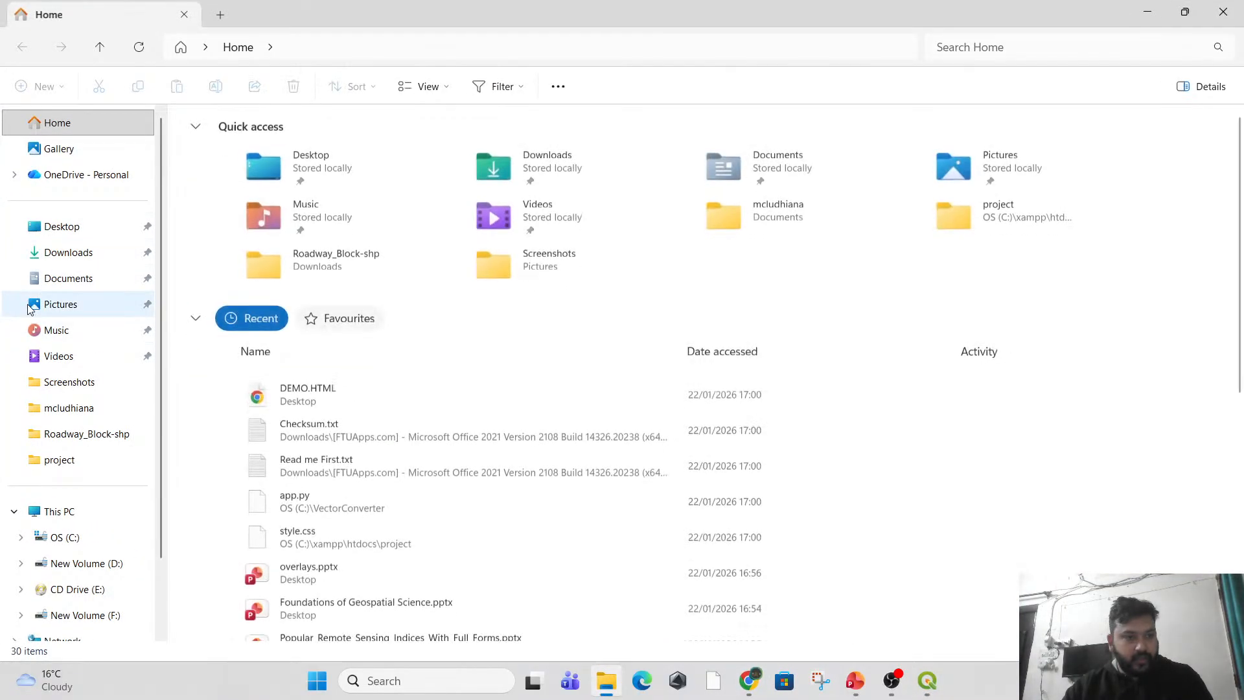
pyautogui.click(130, 304)
pyautogui.doubleClick(573, 159)
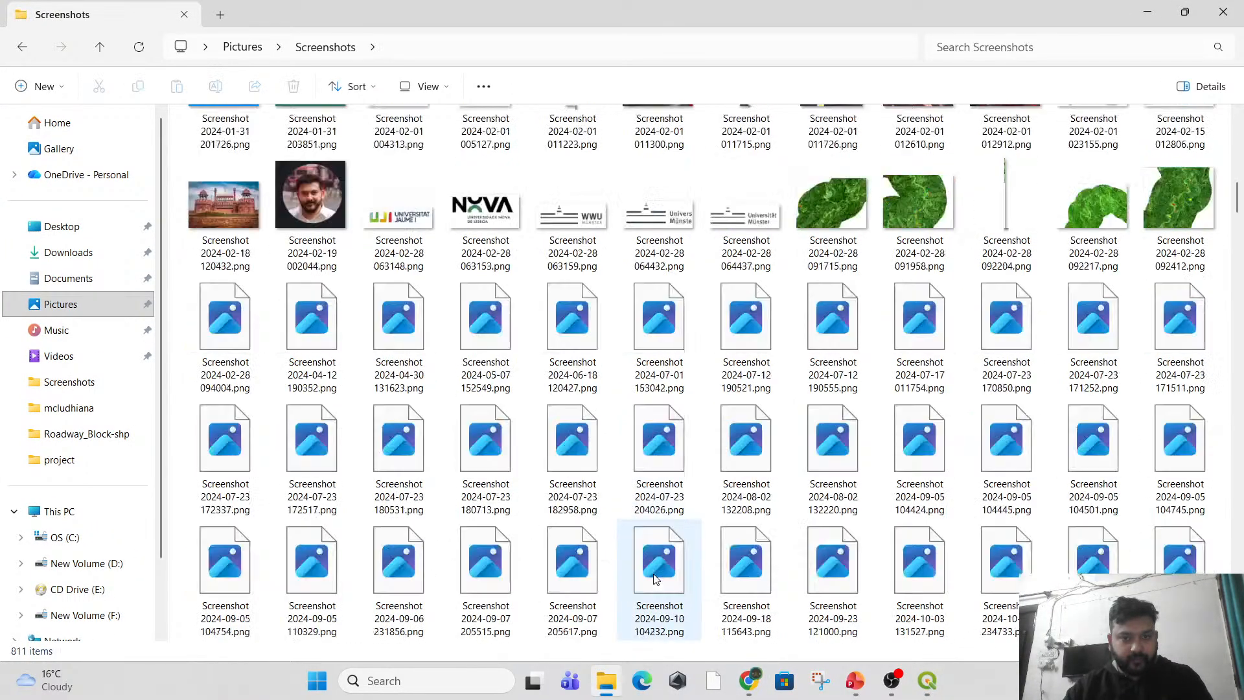
pyautogui.scroll(-10, 652, 570)
pyautogui.scroll(-15, 652, 570)
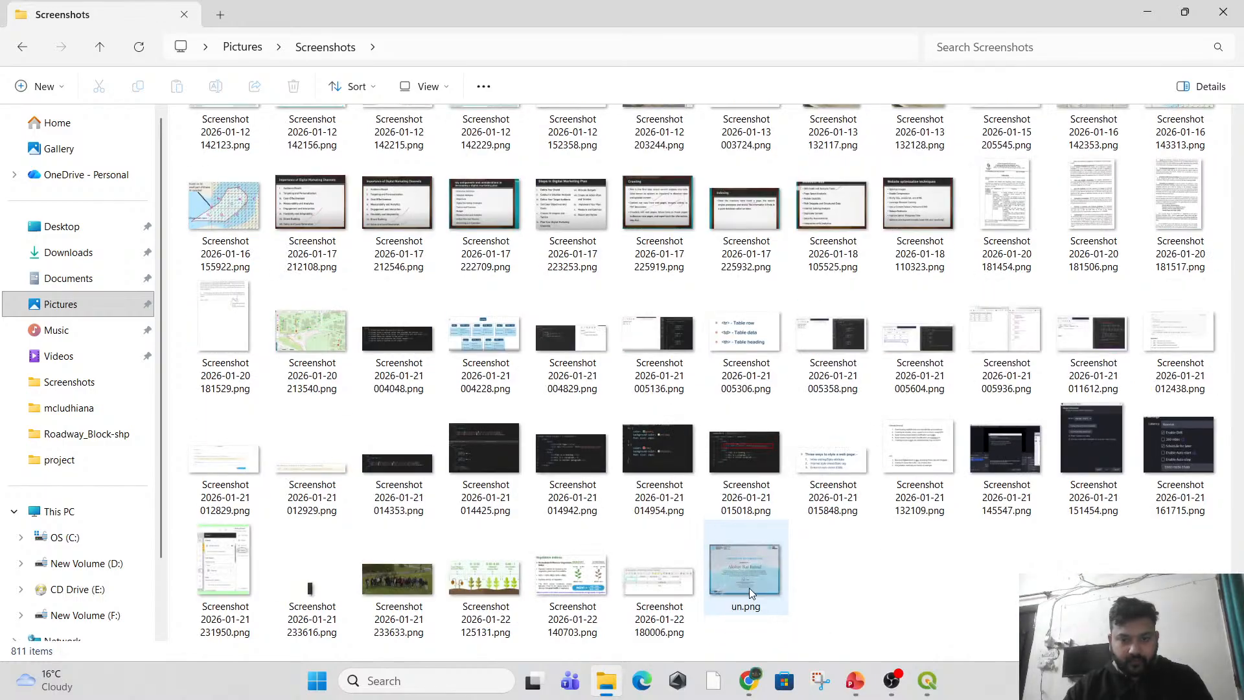
pyautogui.doubleClick(640, 578)
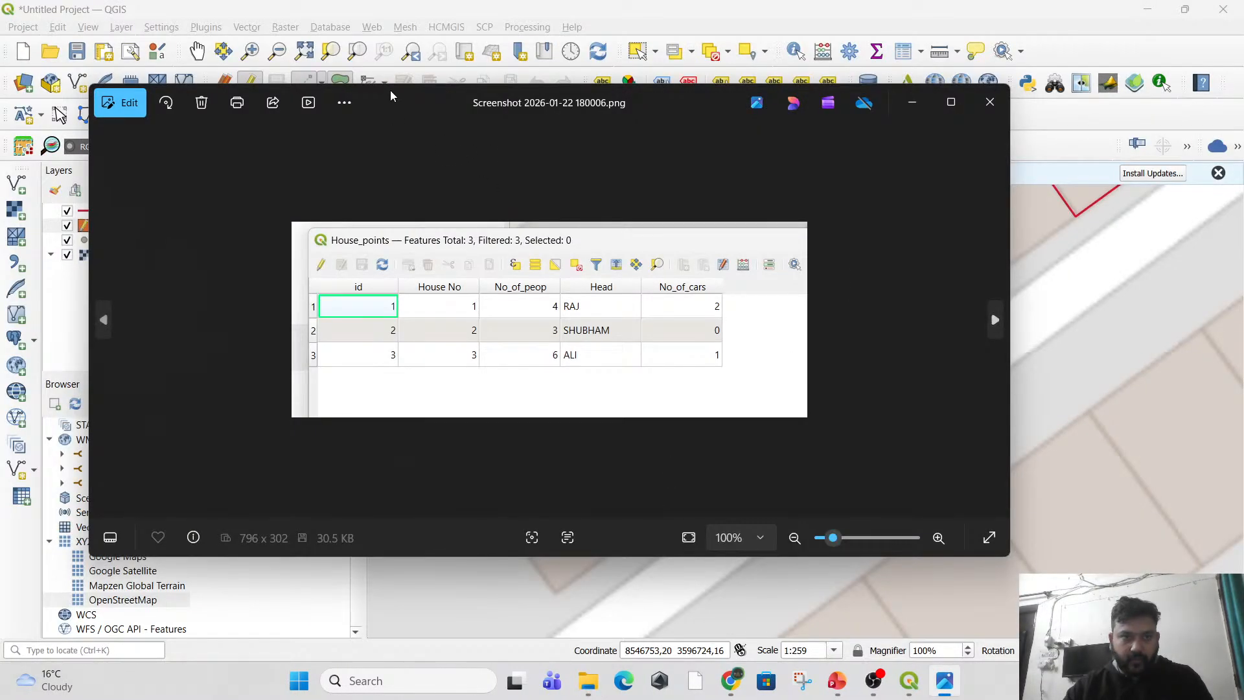
pyautogui.moveTo(391, 96); pyautogui.dragTo(574, 364)
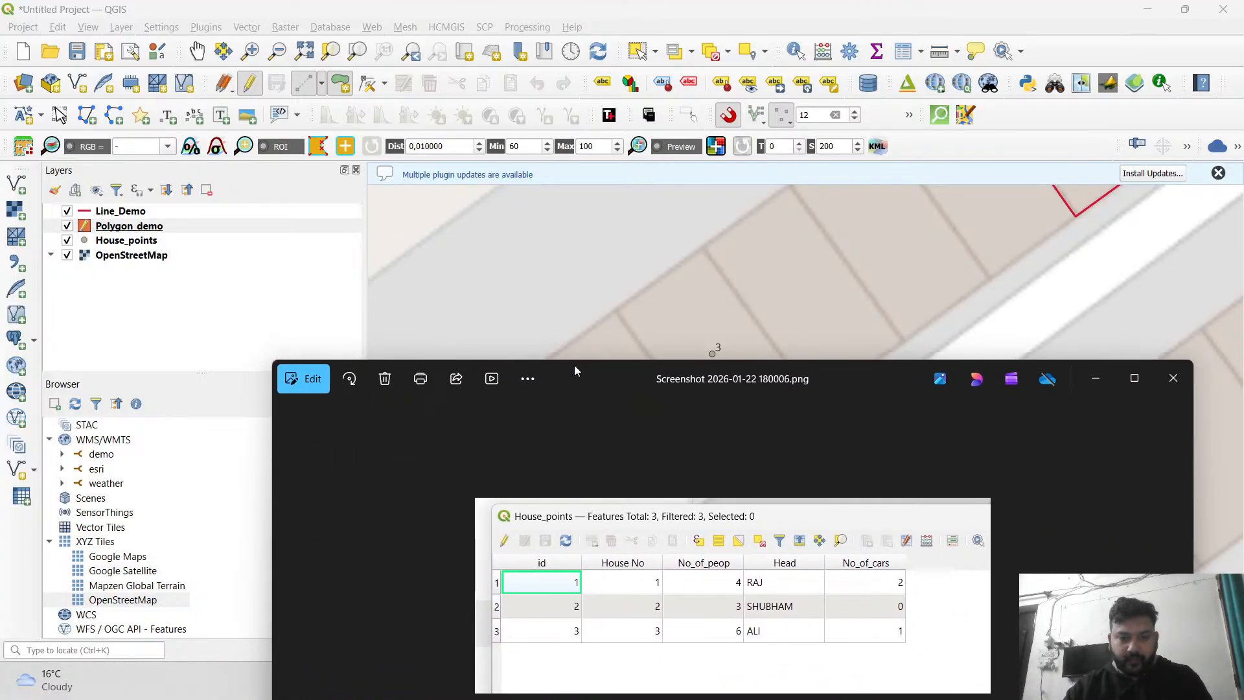
# Minimize the reference screenshot and trace a four-corner polygon around the footprint of house 1 in Polygon_demo.
pyautogui.click(1095, 378)
pyautogui.moveTo(573, 438); pyautogui.dragTo(565, 317)
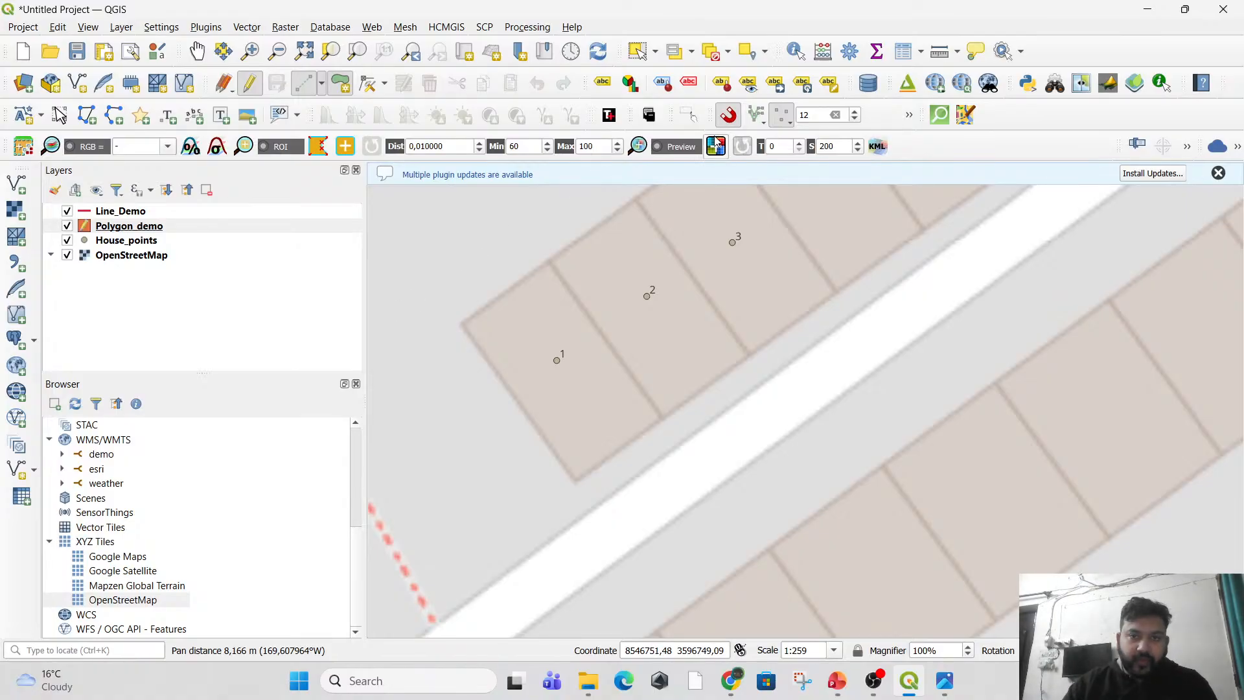
pyautogui.click(730, 121)
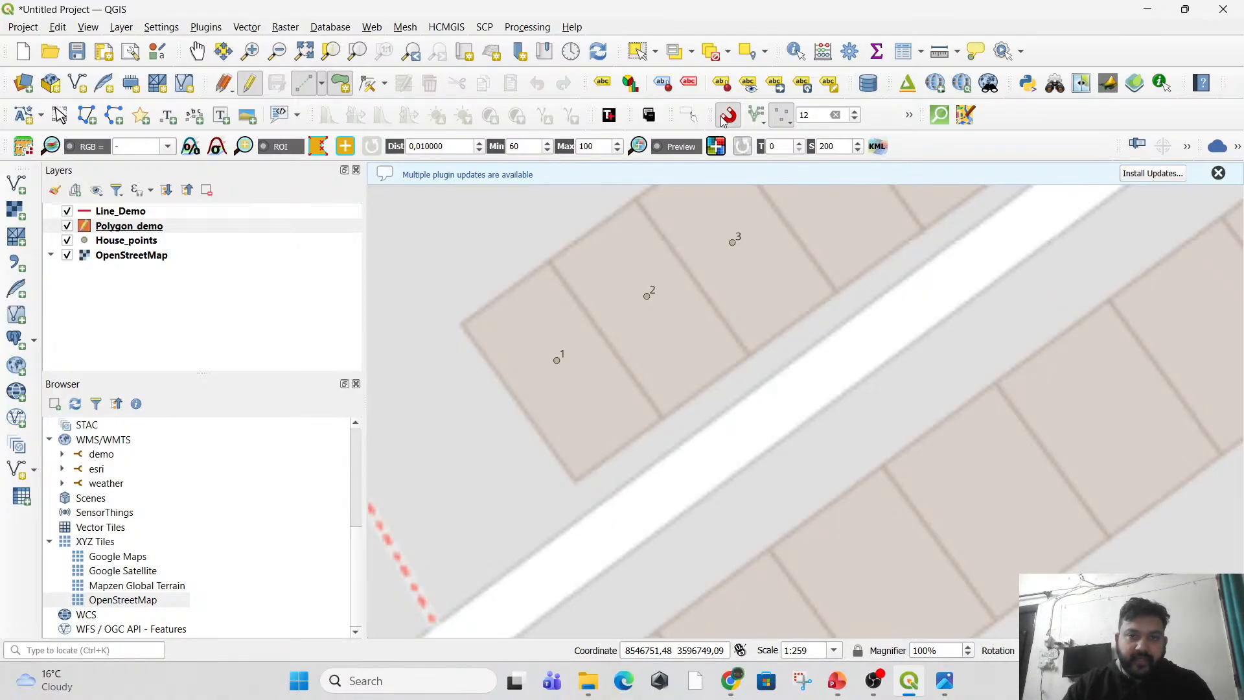
pyautogui.click(461, 324)
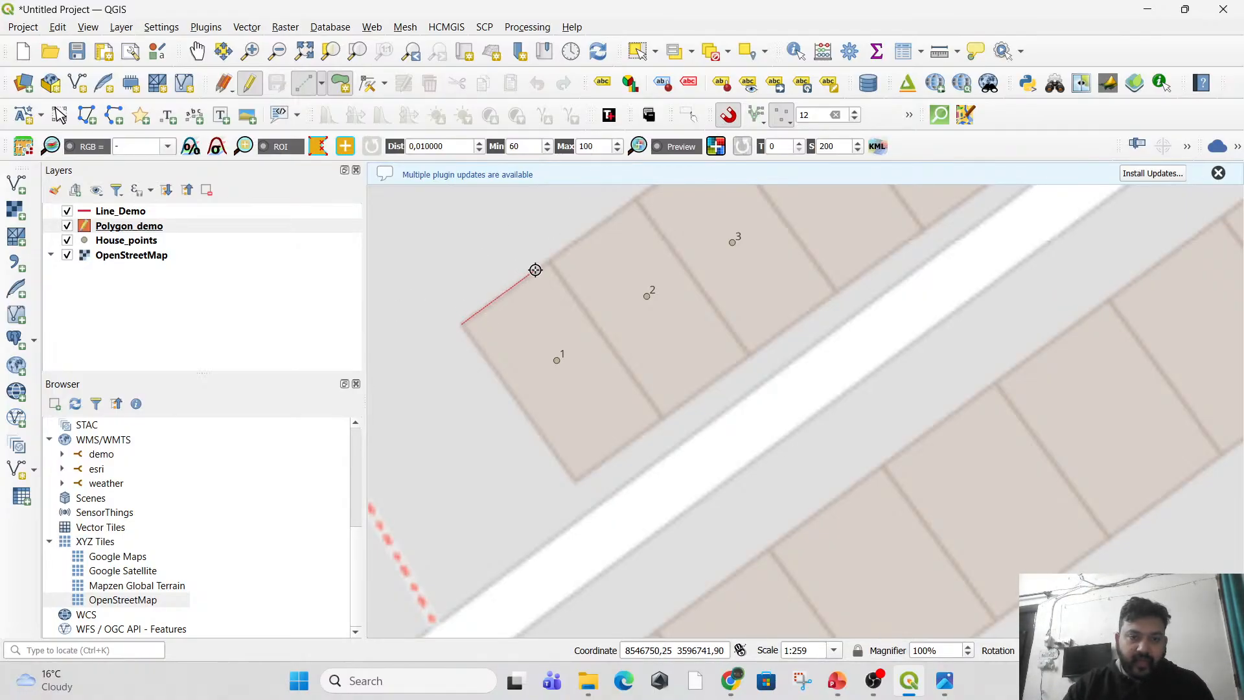
pyautogui.click(548, 261)
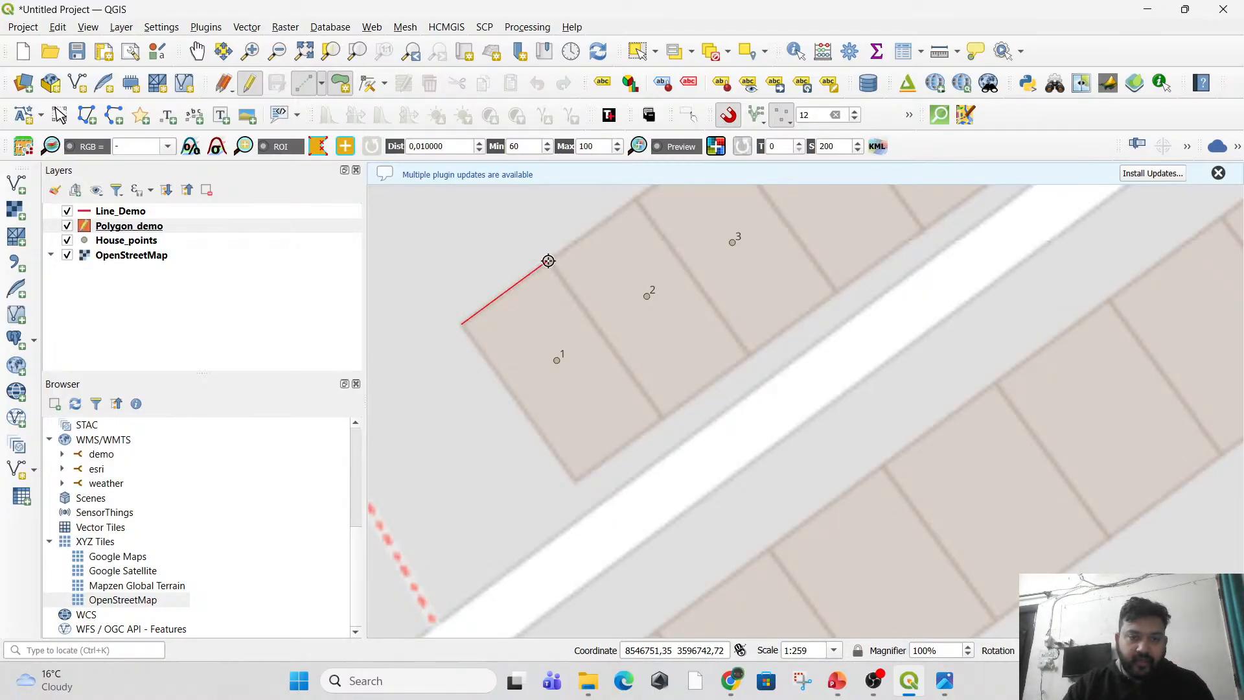
pyautogui.click(663, 419)
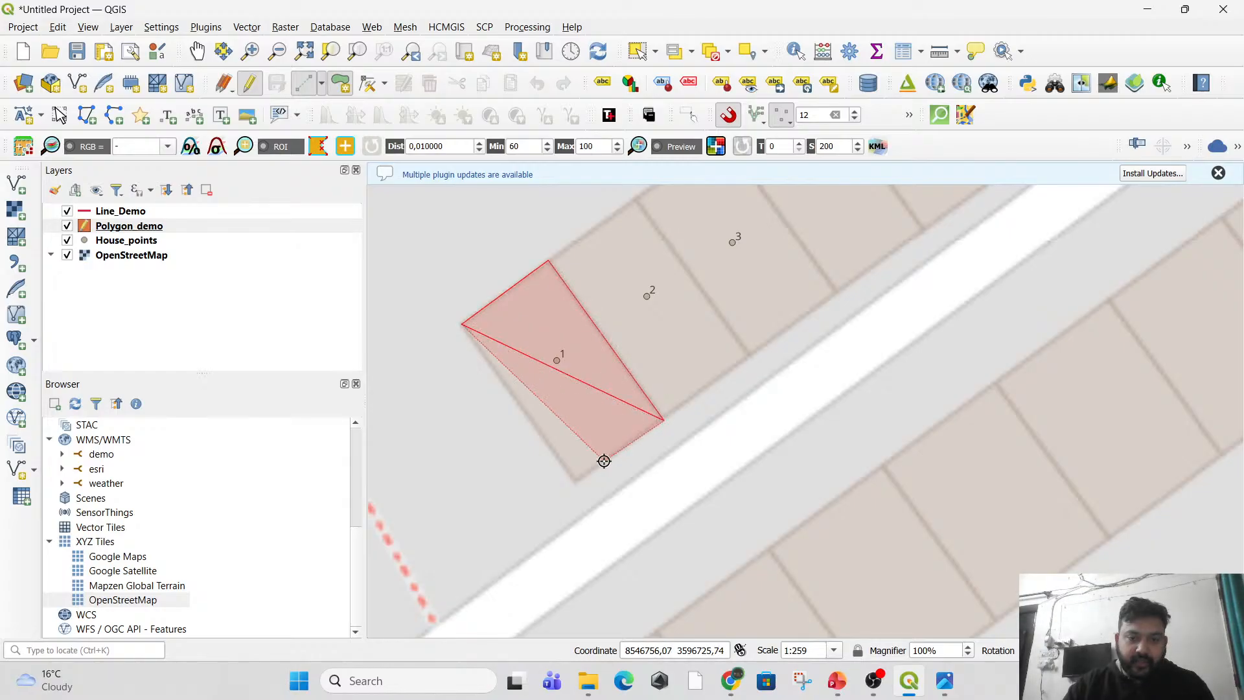
pyautogui.click(574, 483)
pyautogui.rightClick(573, 482)
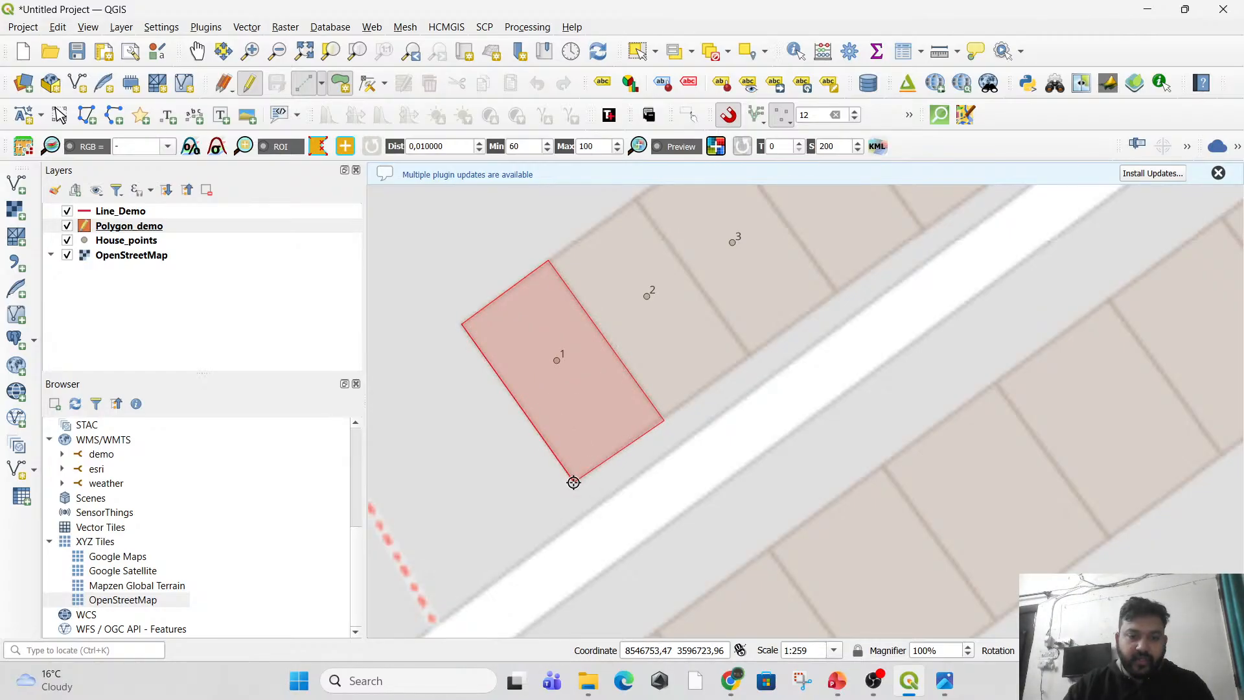
pyautogui.rightClick(521, 427)
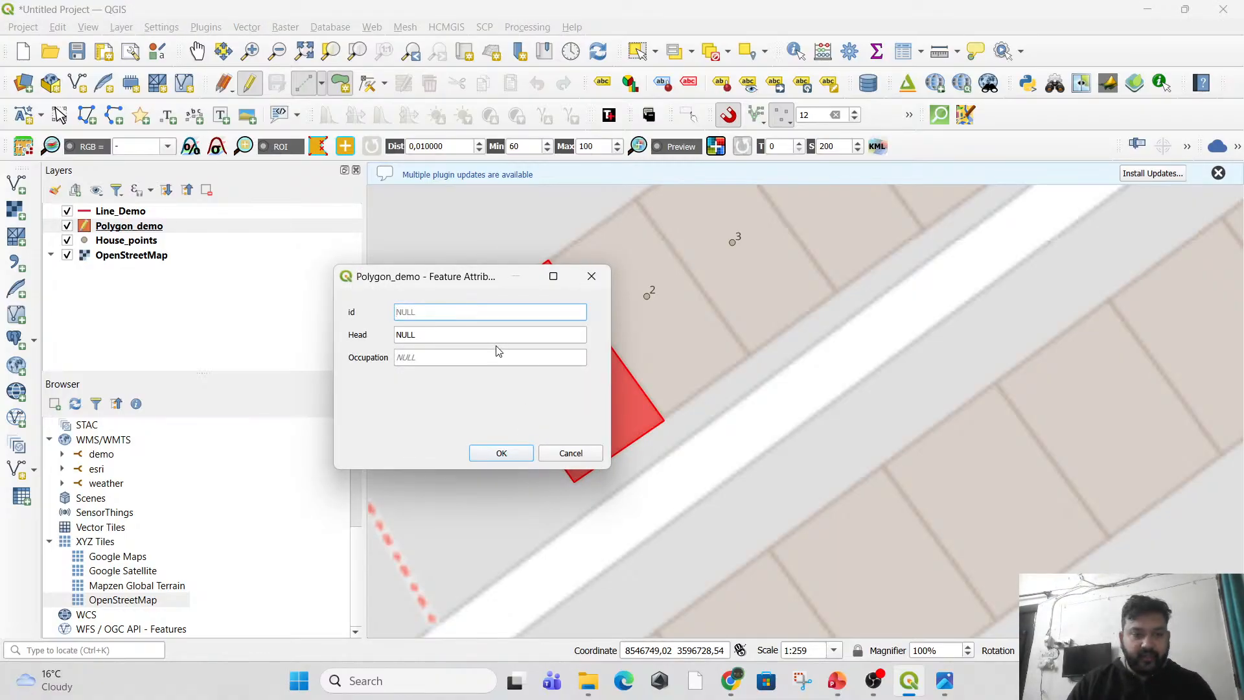
# Save the house 1 polygon with id 1, the household head's name from the reference screenshot, and Occupation LAWYER.
pyautogui.write('1')
pyautogui.click(461, 338)
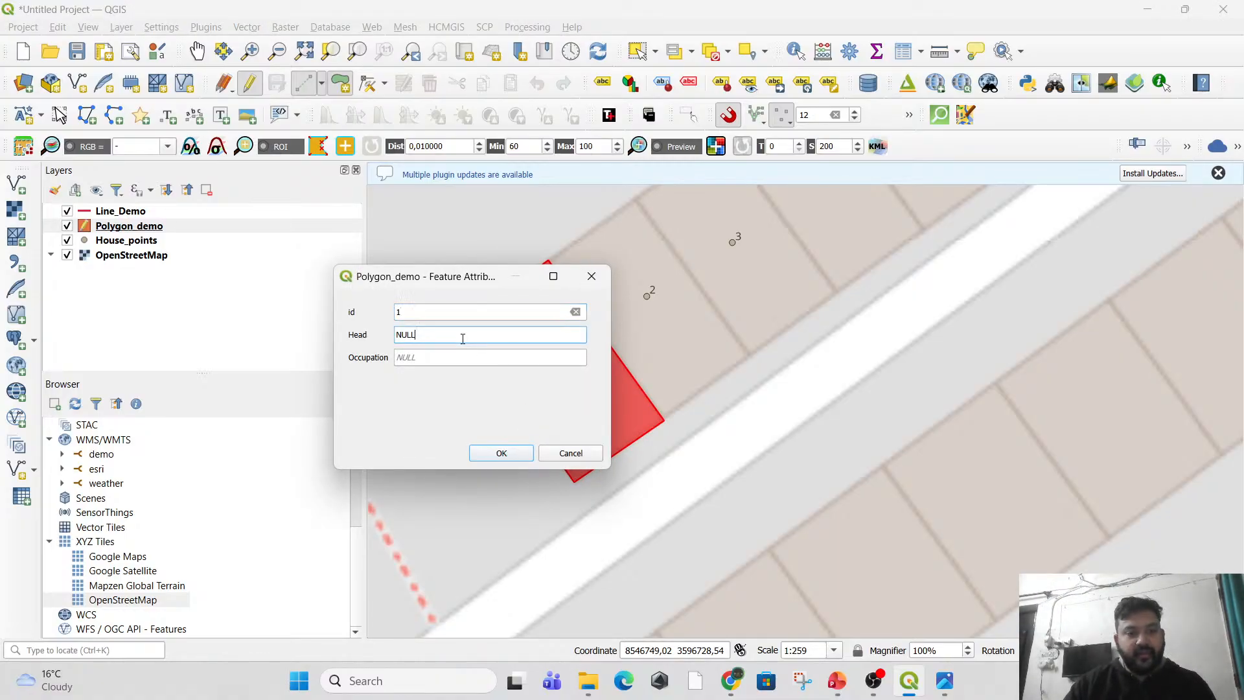
pyautogui.click(950, 688)
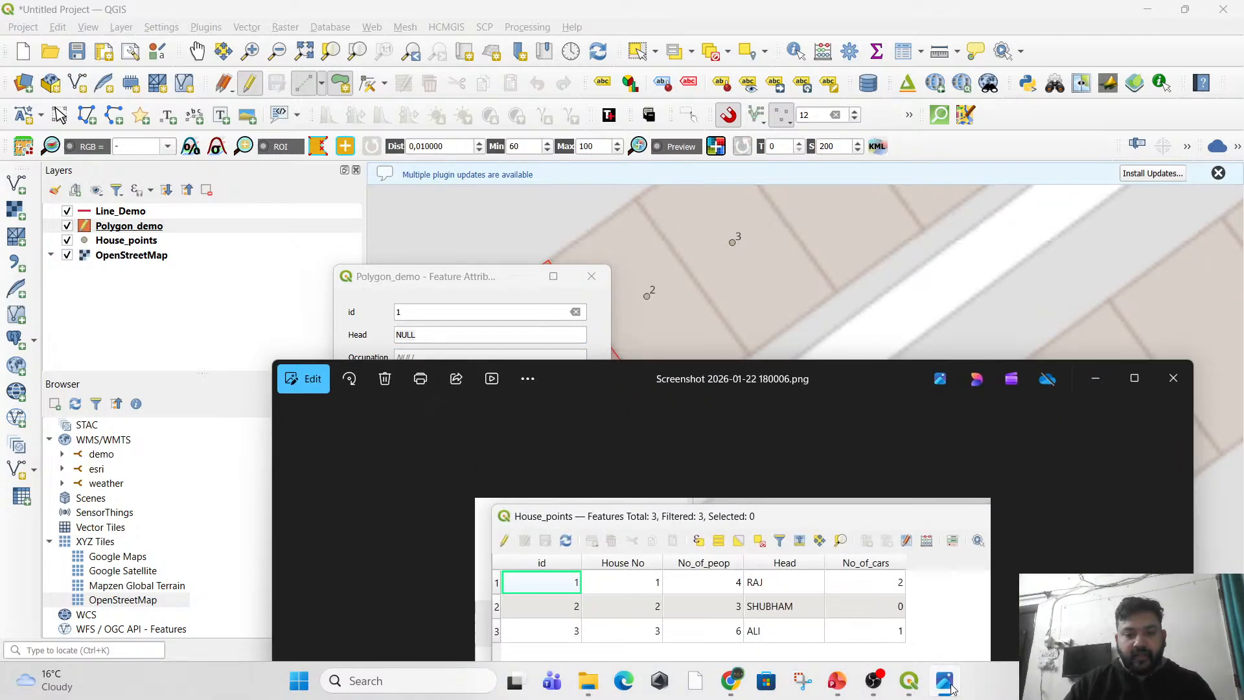
pyautogui.click(947, 685)
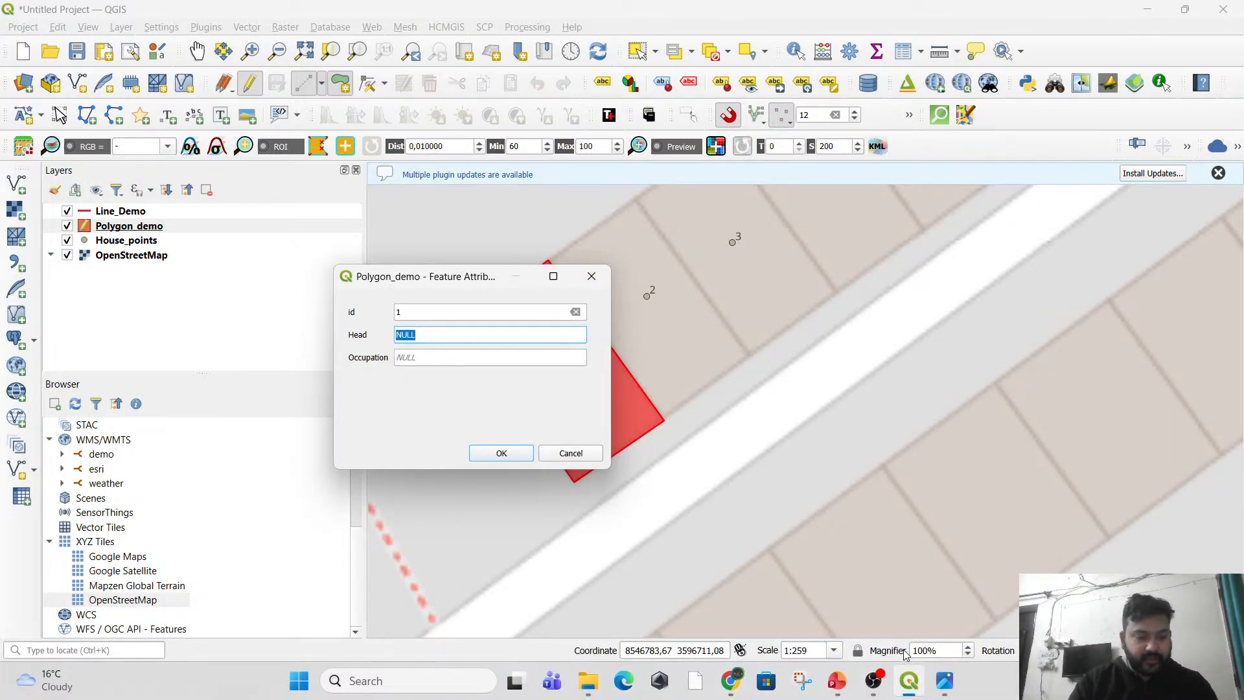
pyautogui.write('RAJ')
pyautogui.press('Tab')
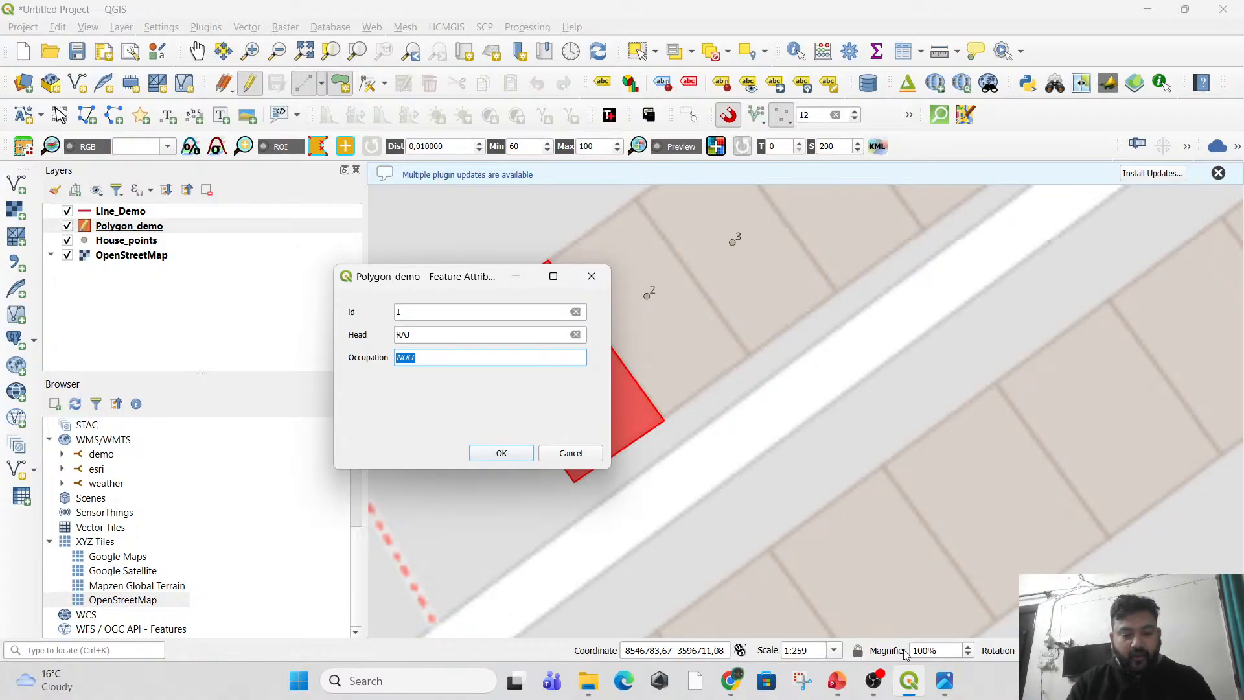
pyautogui.write('LAWYER')
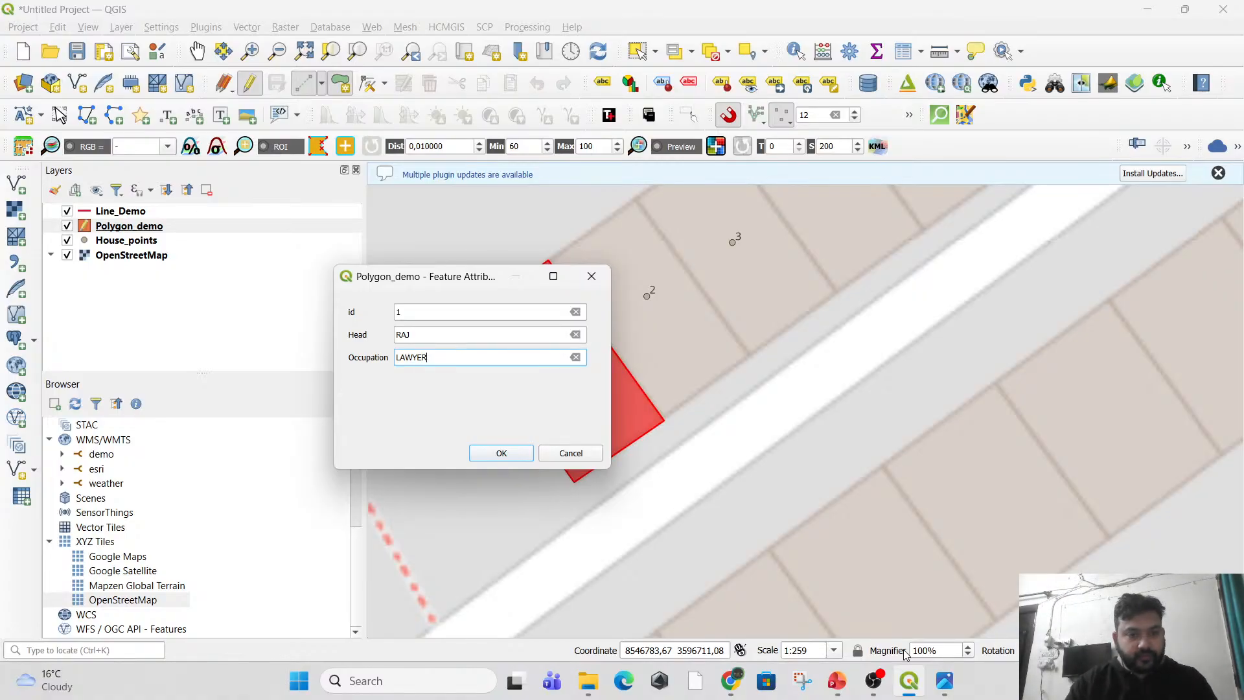
pyautogui.click(515, 457)
# Trace a four-corner polygon around house 2, snapping its shared edge to the corners of the house 1 polygon.
pyautogui.moveTo(640, 297); pyautogui.dragTo(585, 379)
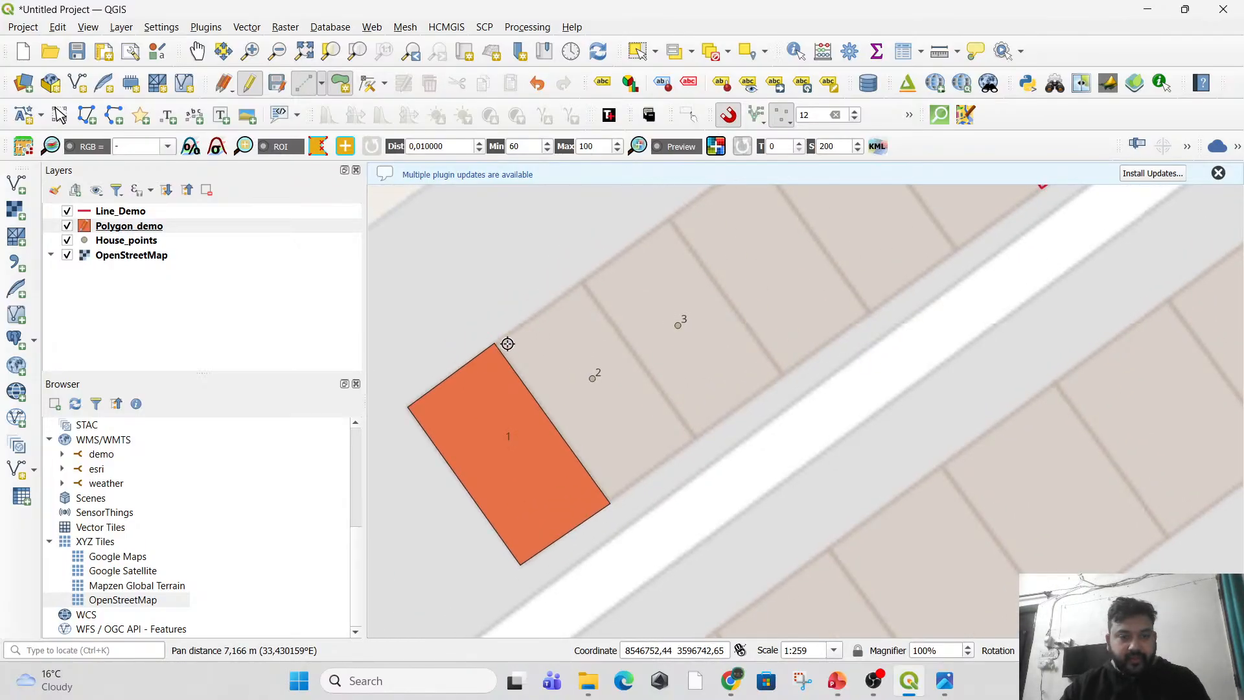
pyautogui.scroll(2, 522, 342)
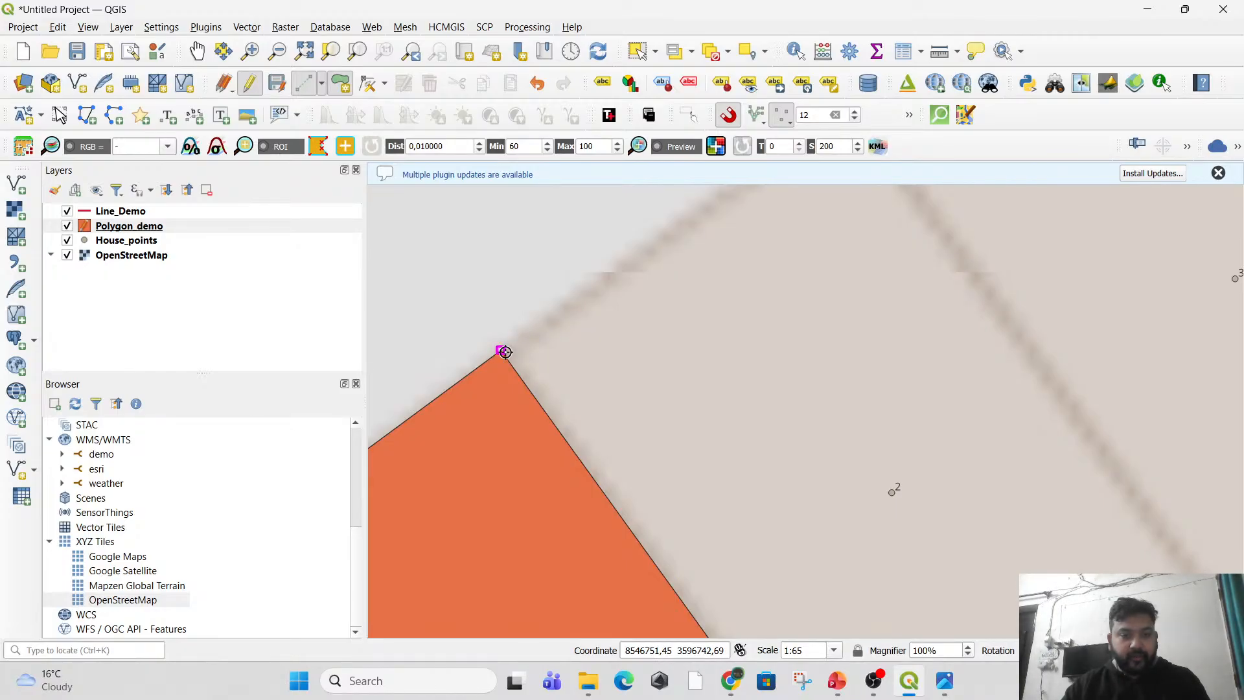
pyautogui.scroll(2, 503, 350)
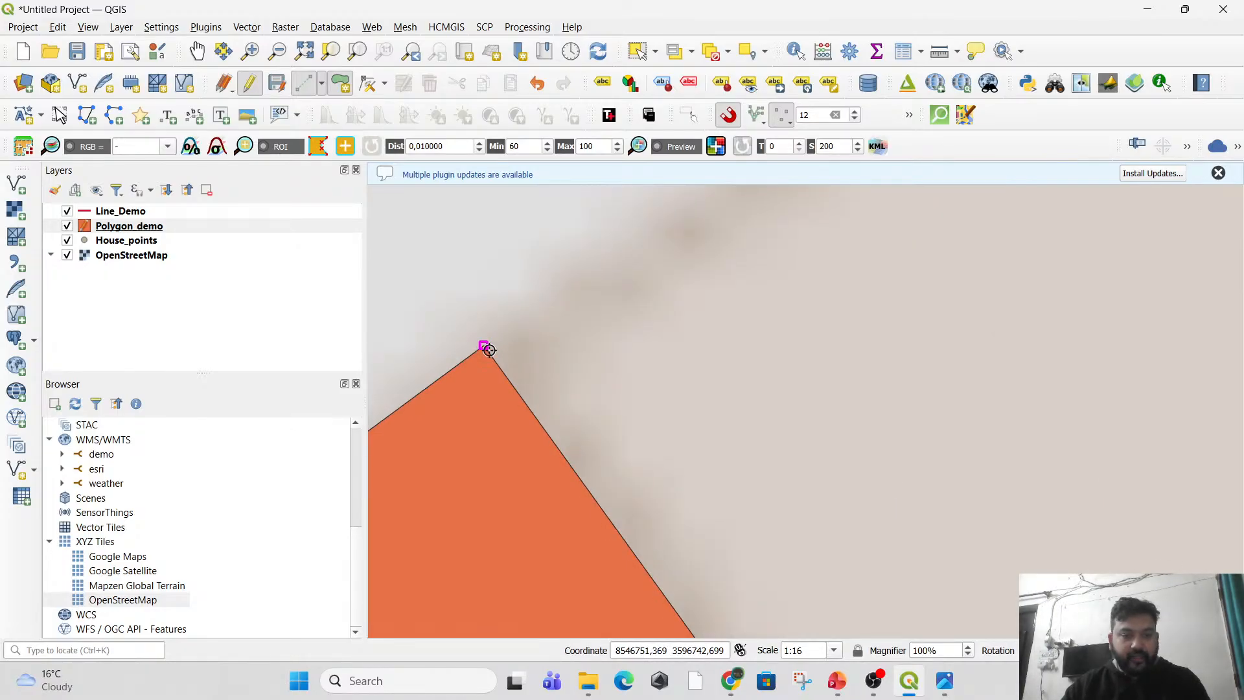
pyautogui.scroll(-5, 499, 356)
pyautogui.scroll(1, 514, 361)
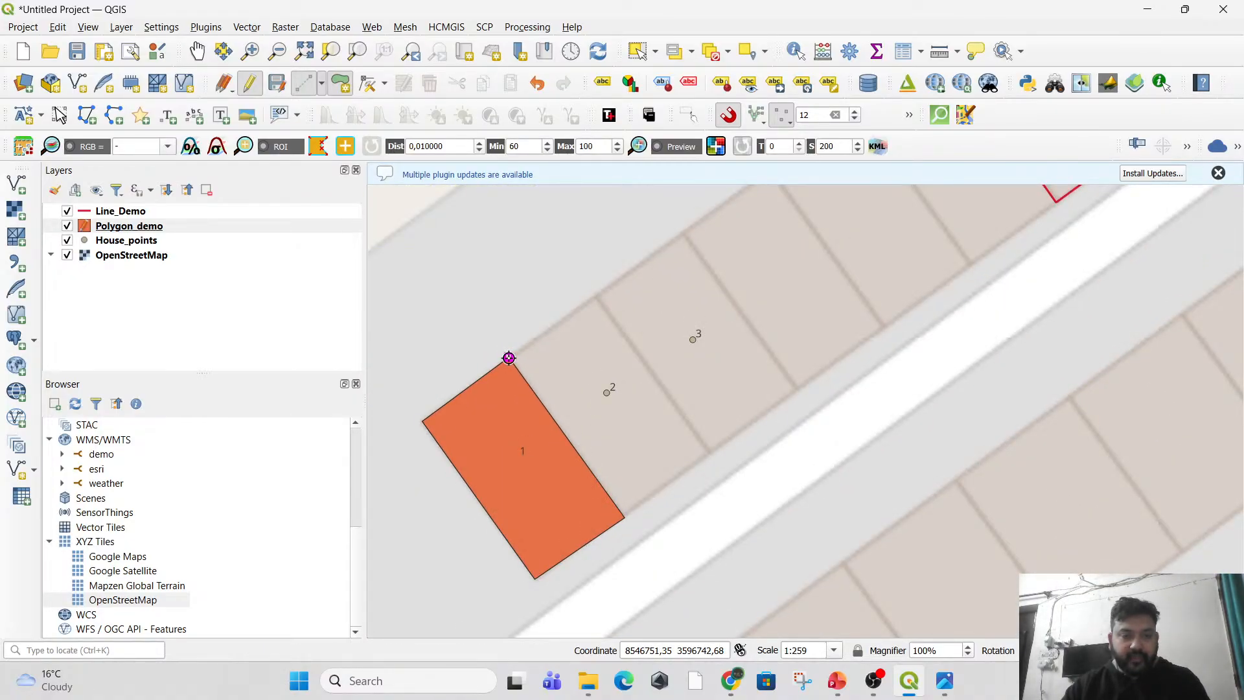
pyautogui.click(509, 357)
pyautogui.click(597, 294)
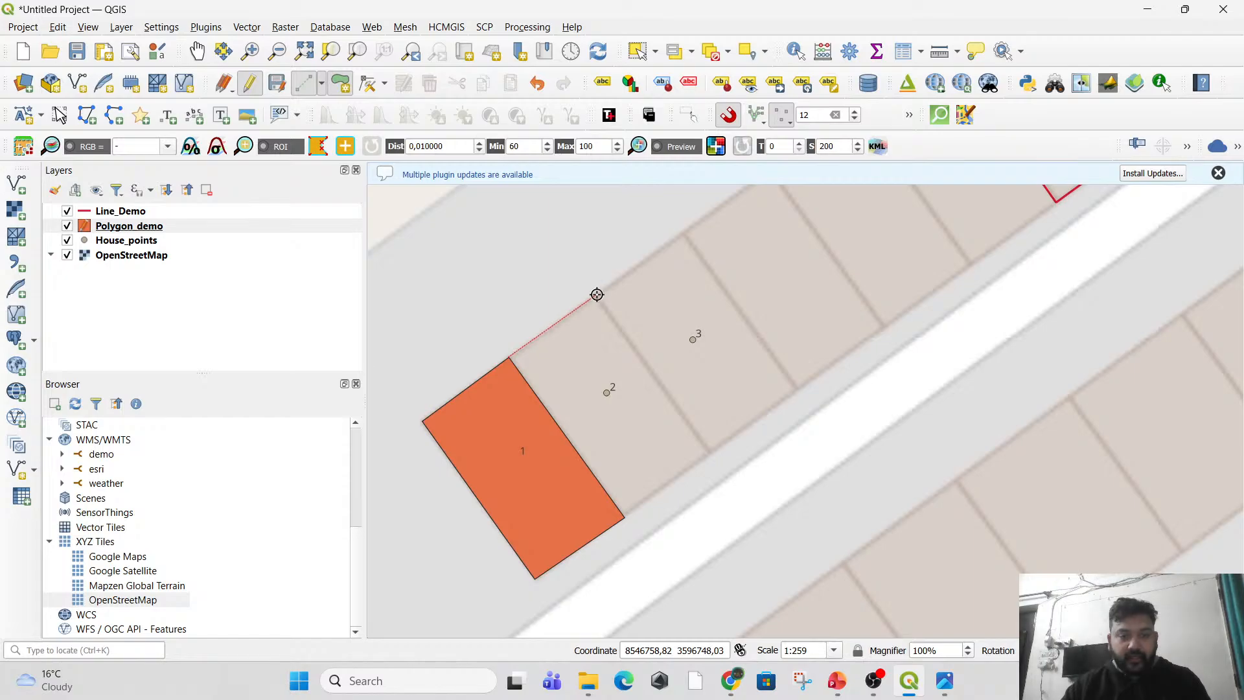
pyautogui.click(709, 452)
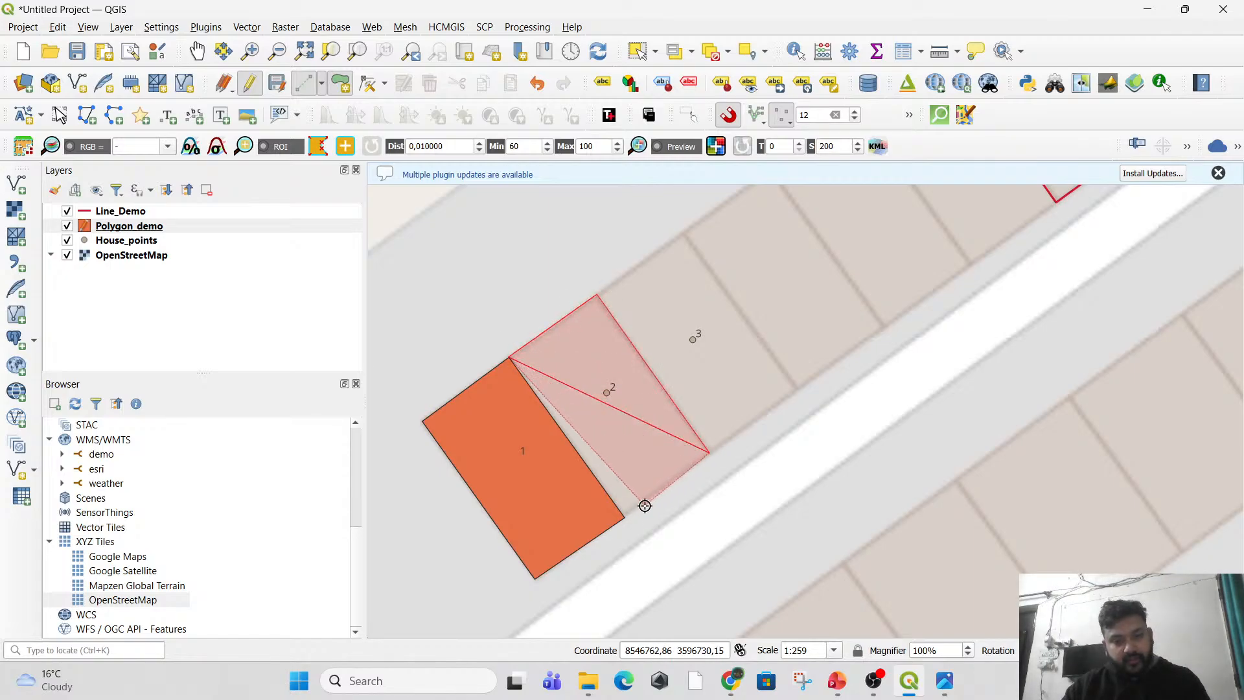
pyautogui.click(627, 516)
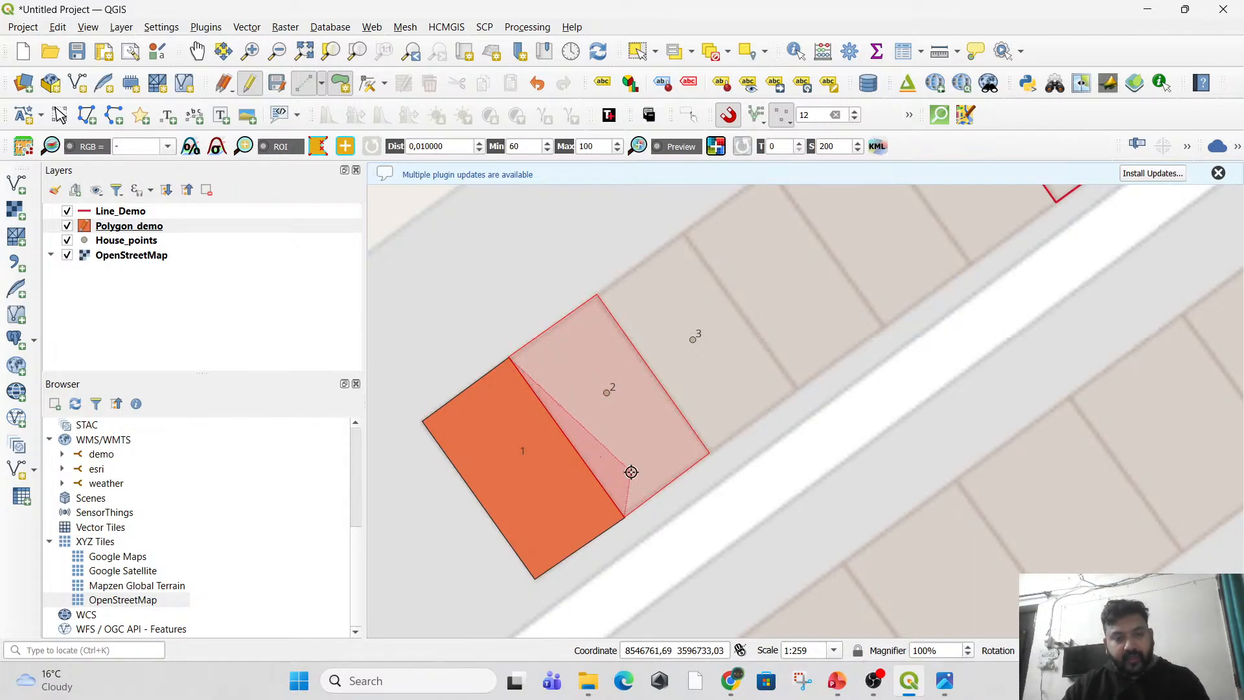
pyautogui.rightClick(630, 472)
# Save the house 2 polygon with id 2, the household head's name, and Occupation PILOT.
pyautogui.write('2')
pyautogui.press('Tab')
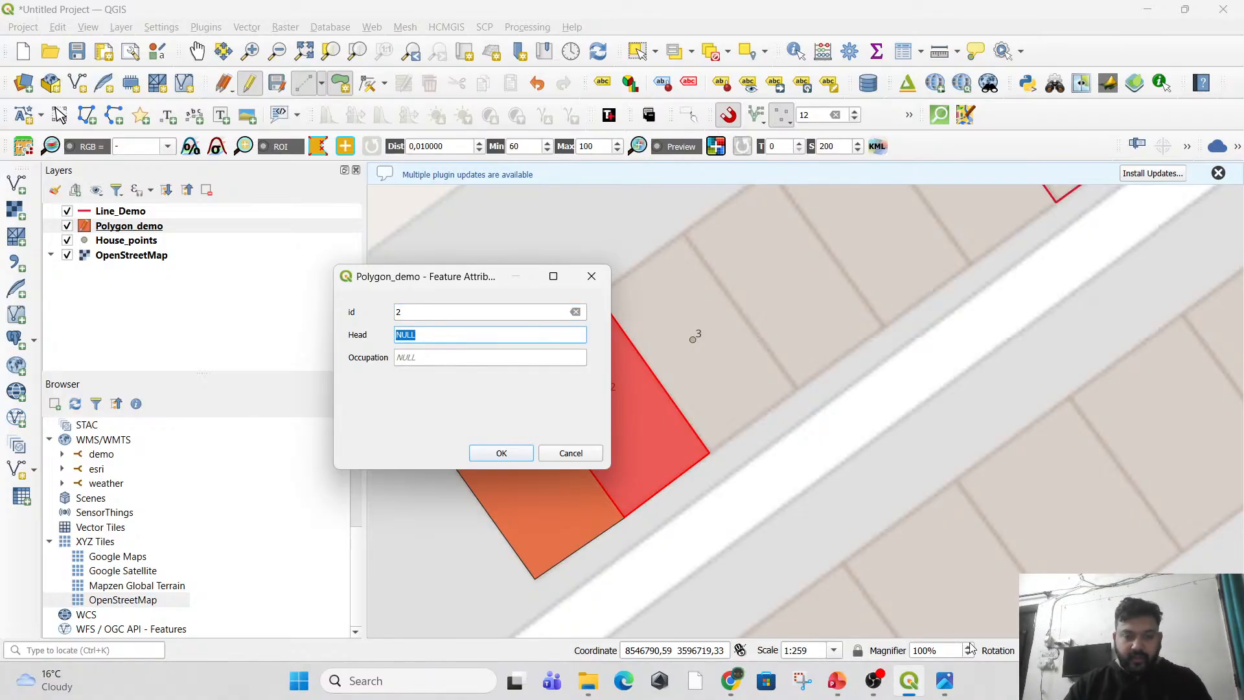
pyautogui.write('SHUBHA')
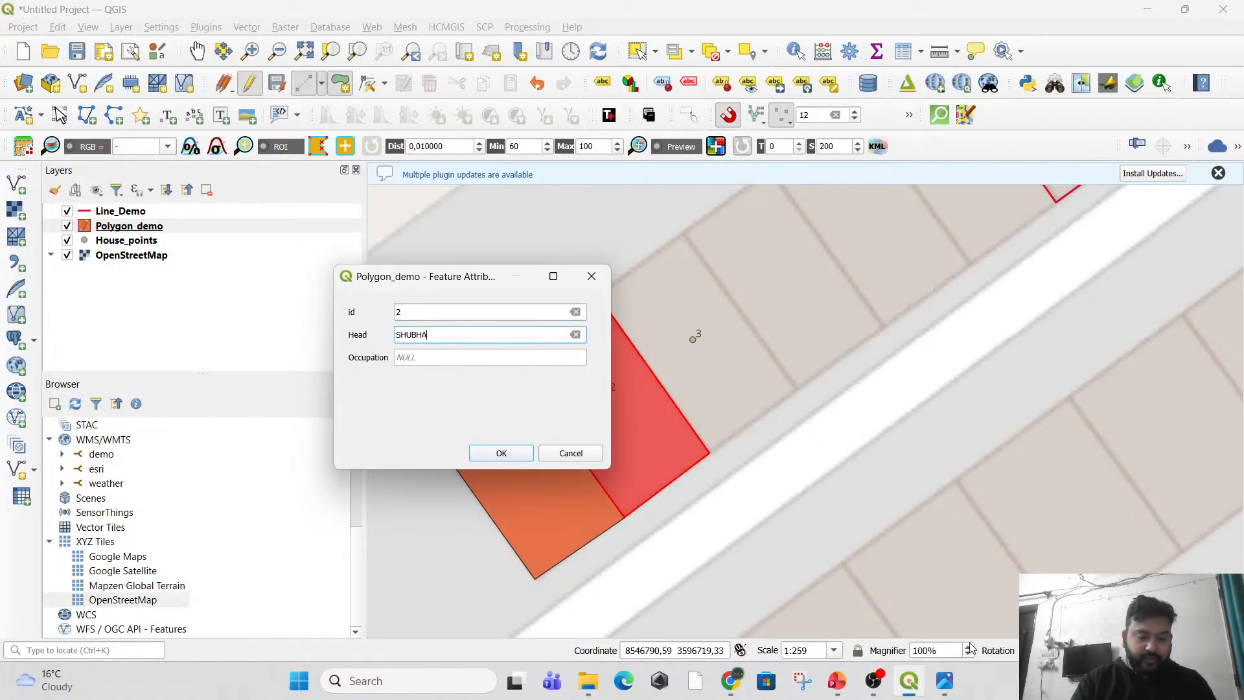
pyautogui.write('M')
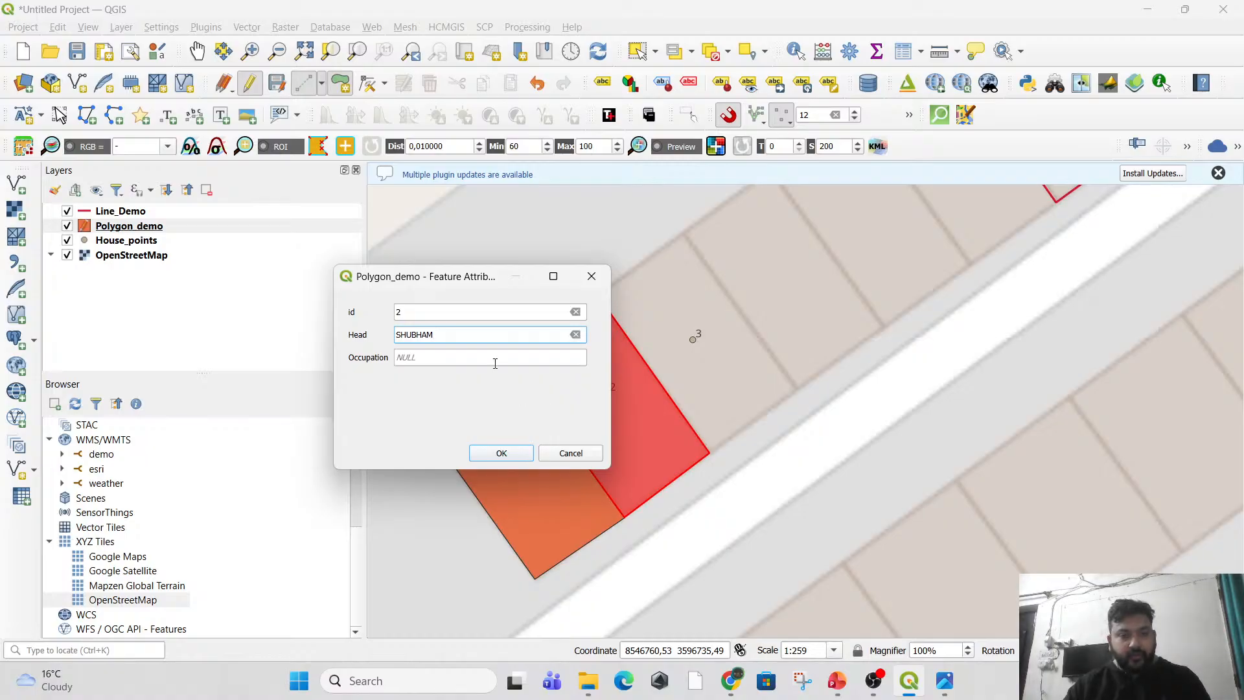
pyautogui.click(495, 356)
pyautogui.write('PILOT')
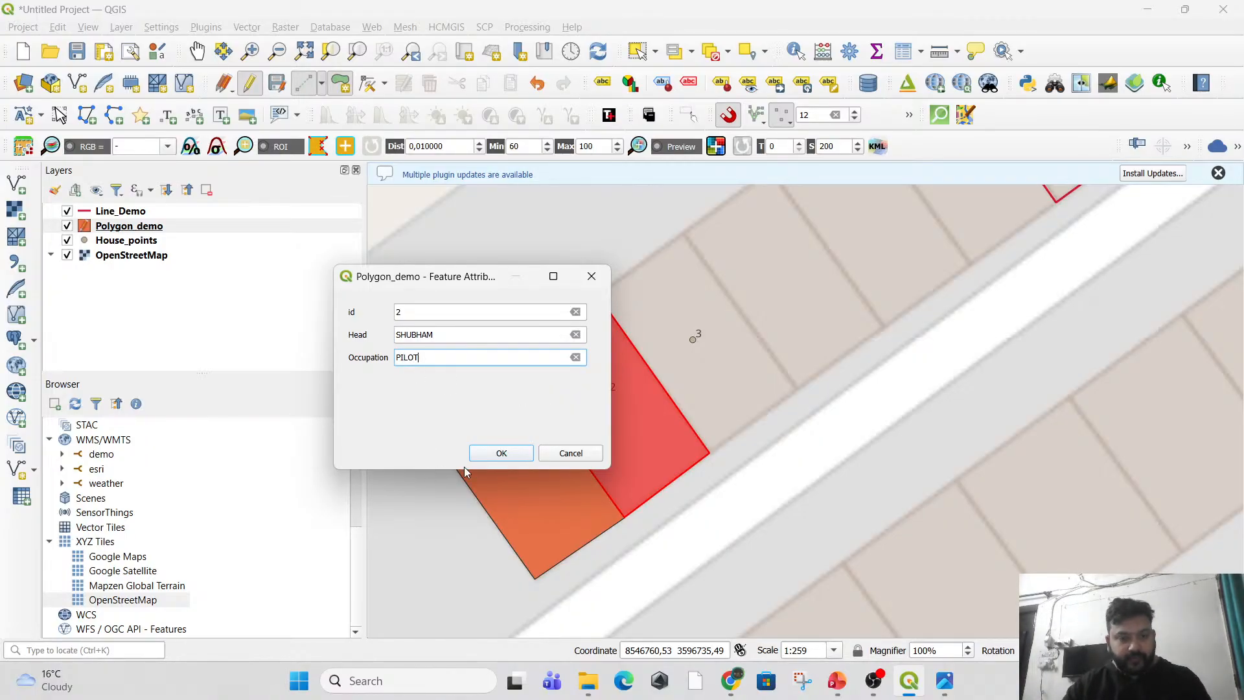
pyautogui.click(506, 457)
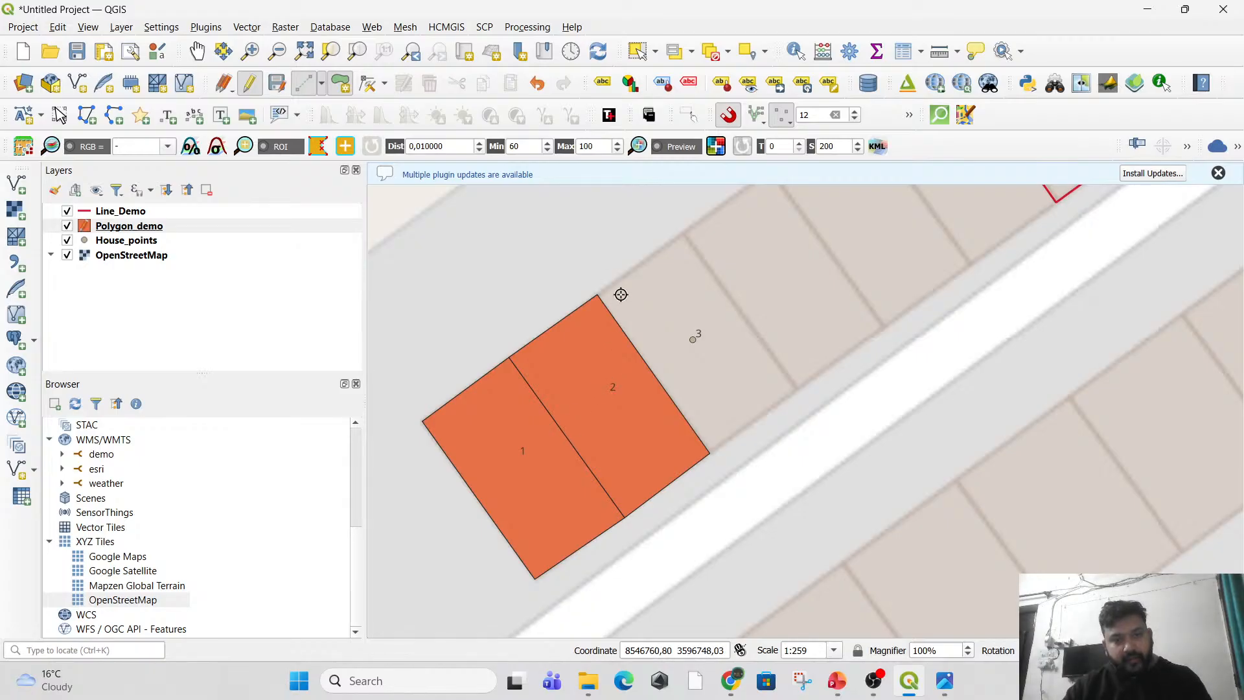
# Trace a four-corner polygon around house 3, snapping its shared edge to the corners of the house 2 polygon.
pyautogui.moveTo(624, 291); pyautogui.dragTo(558, 368)
pyautogui.scroll(1, 559, 368)
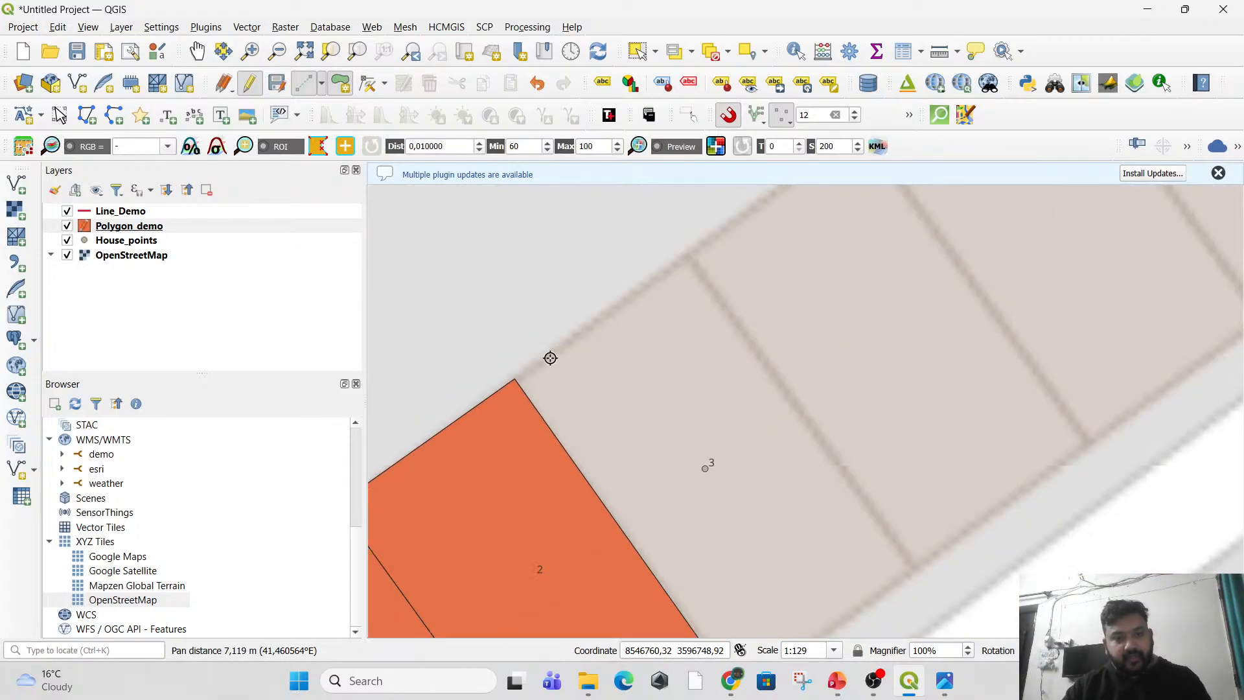
pyautogui.click(516, 379)
pyautogui.click(675, 266)
pyautogui.moveTo(810, 477); pyautogui.dragTo(744, 331)
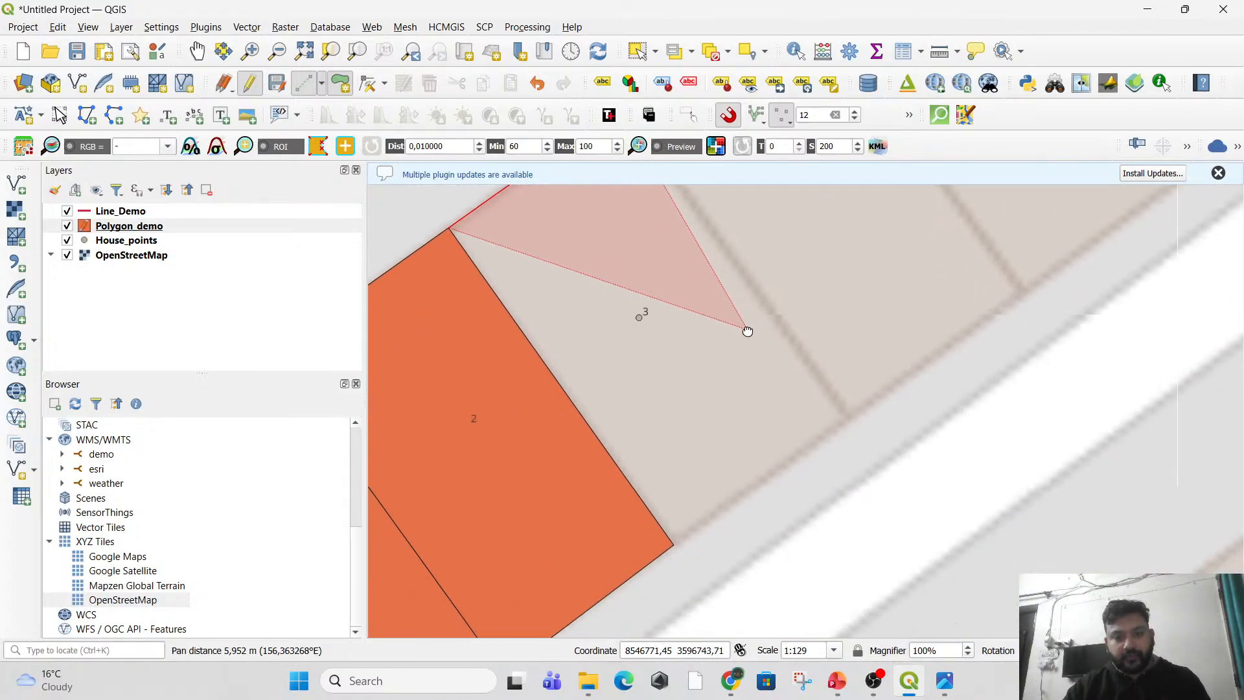
pyautogui.click(849, 416)
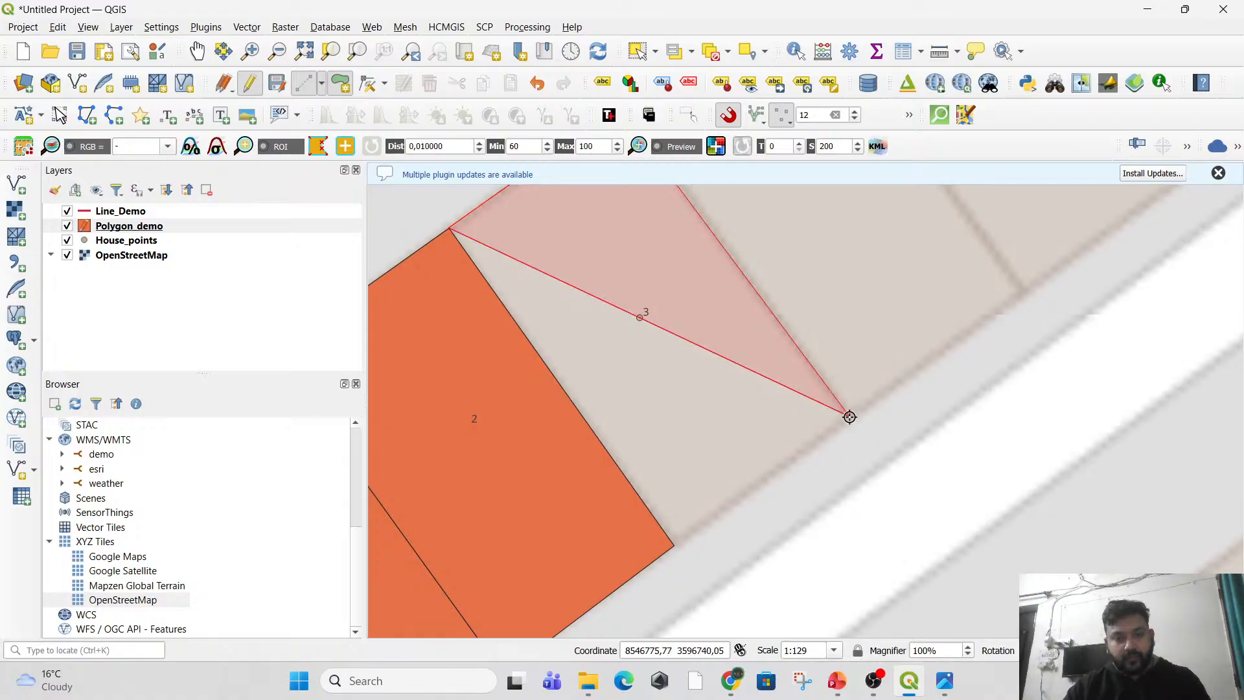
pyautogui.click(683, 543)
pyautogui.rightClick(676, 543)
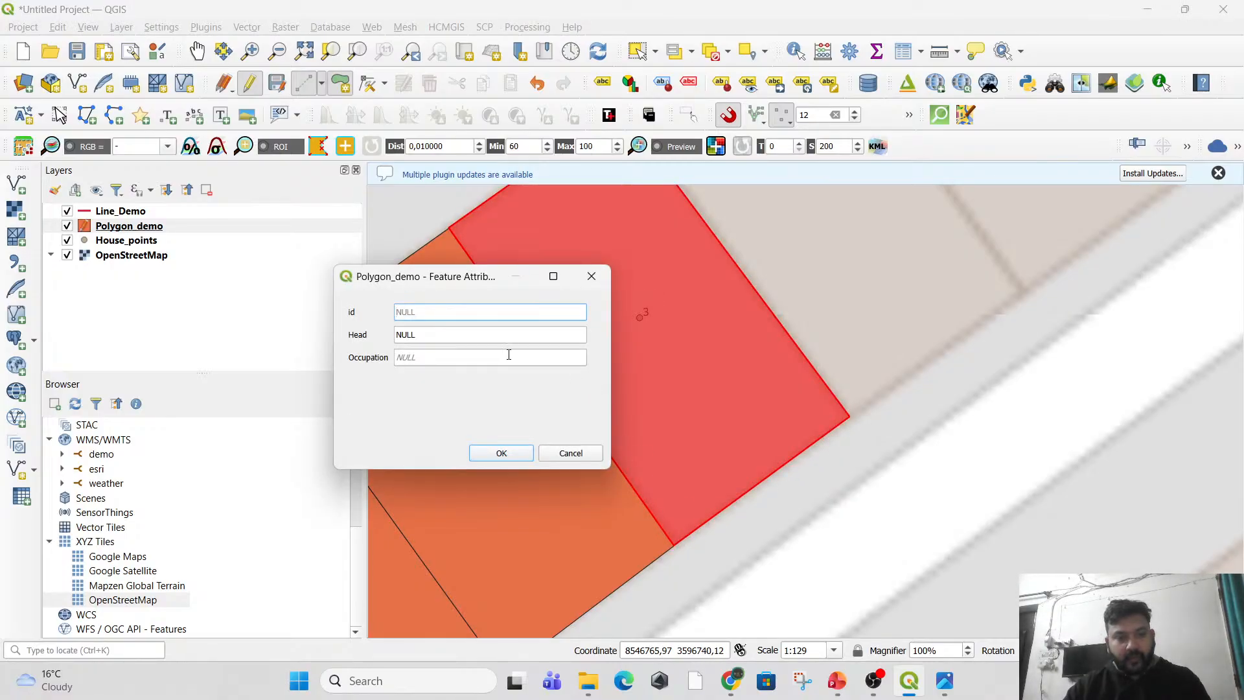
# Save the house 3 polygon with id 3, the household head's name, and Occupation ENGINEER.
pyautogui.write('3')
pyautogui.press('Tab')
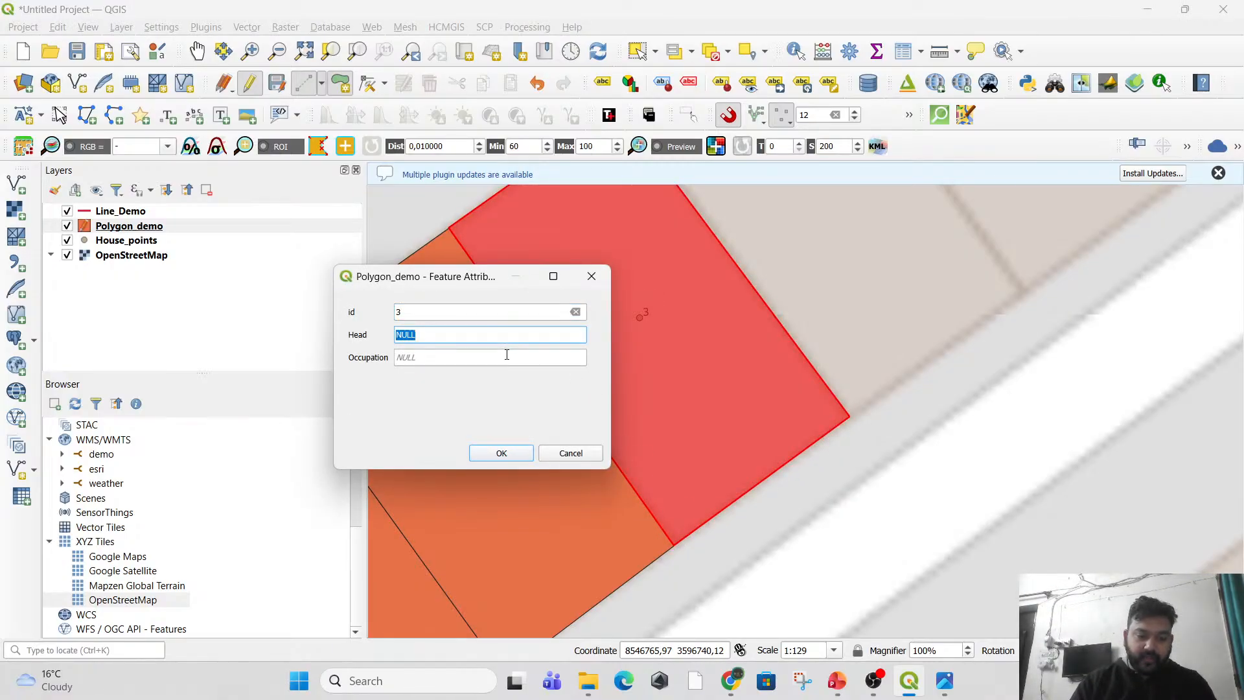
pyautogui.write('ALI')
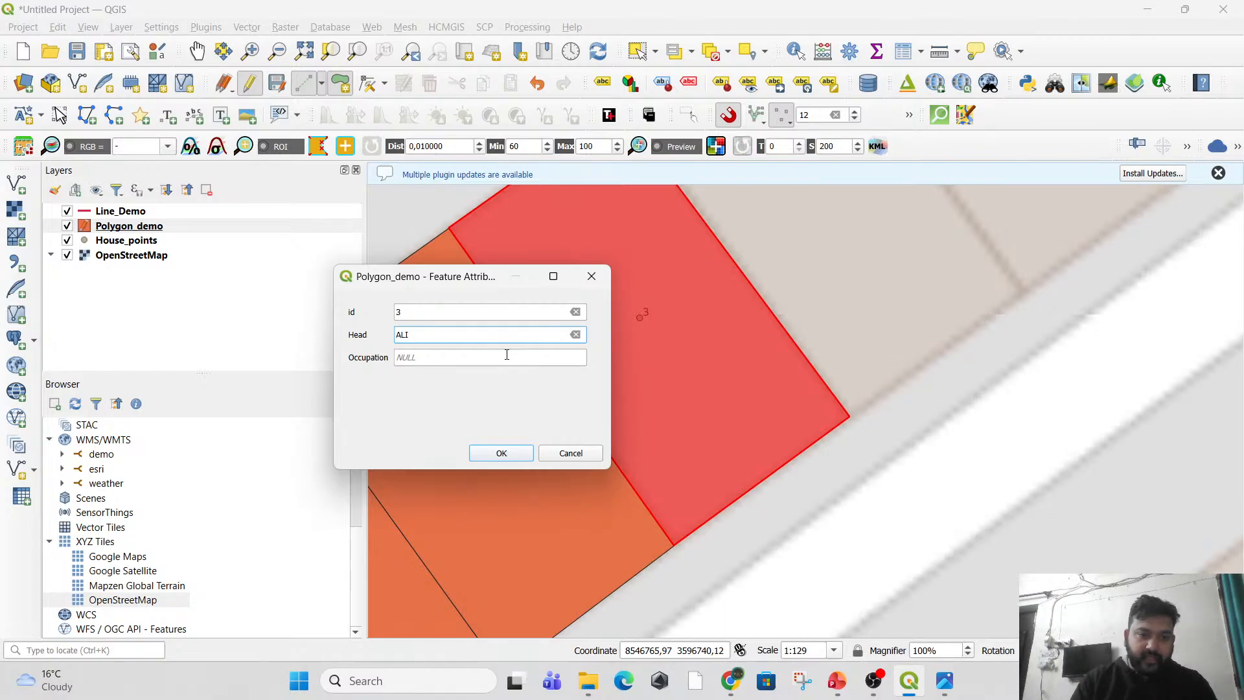
pyautogui.press('Tab')
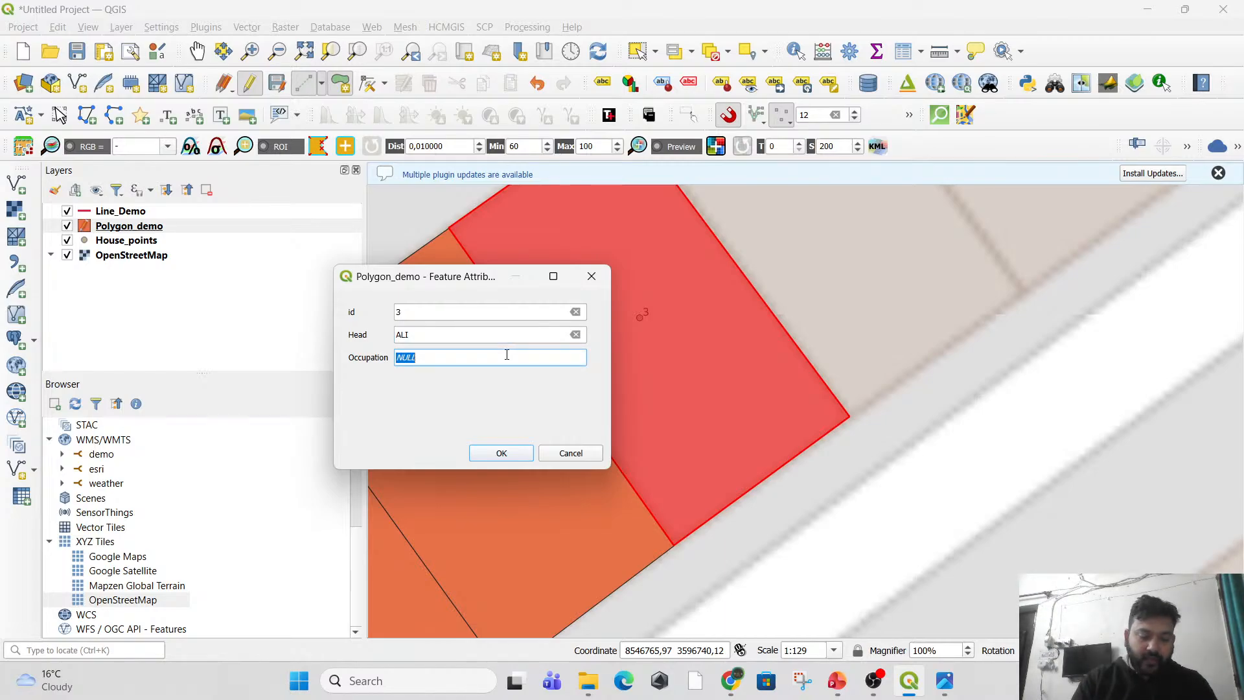
pyautogui.write('E')
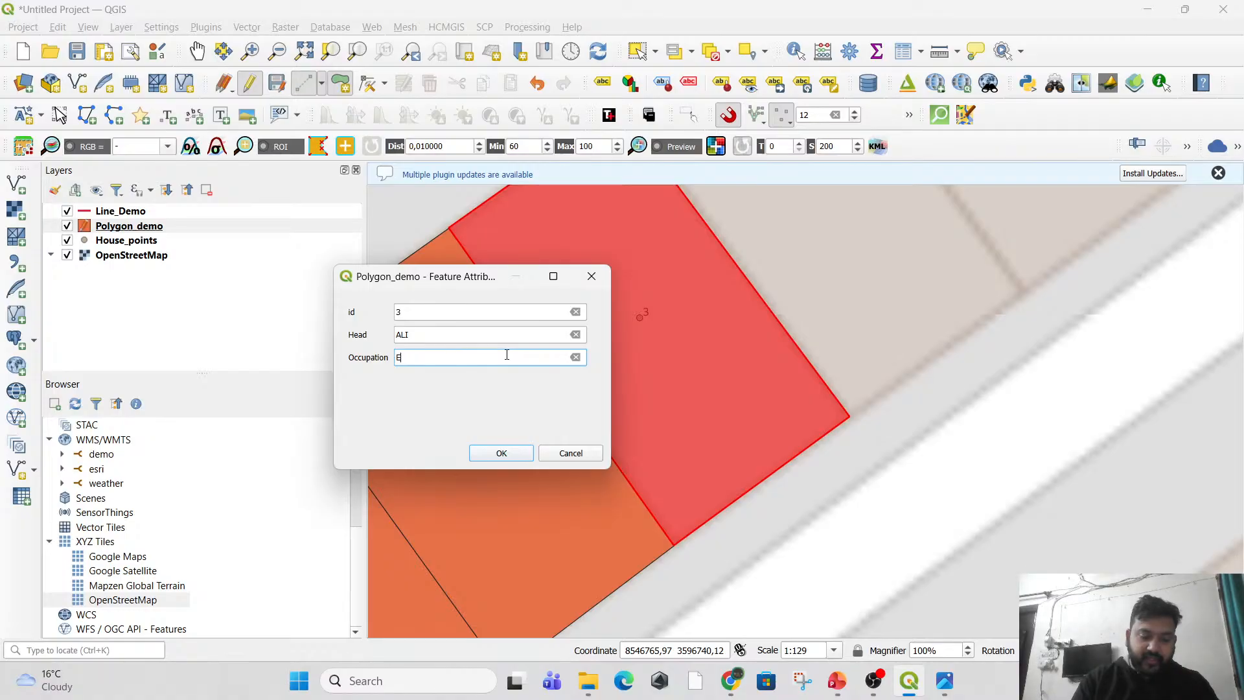
pyautogui.write('NGINEER')
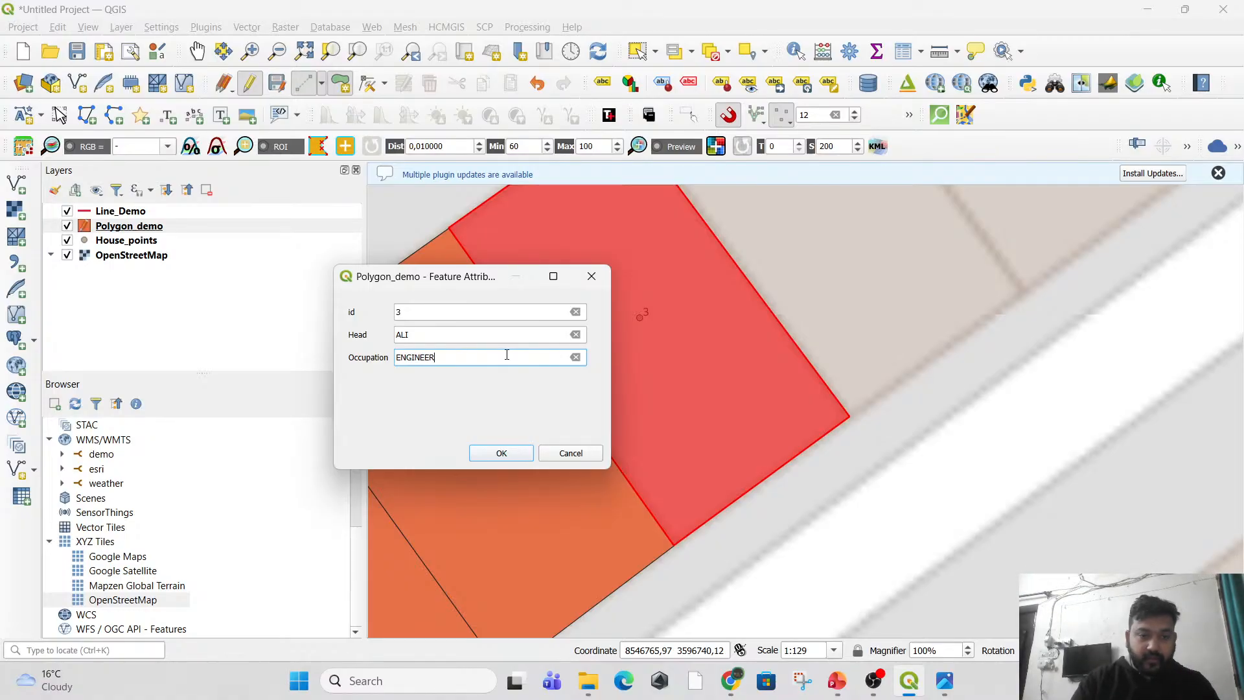
pyautogui.click(522, 453)
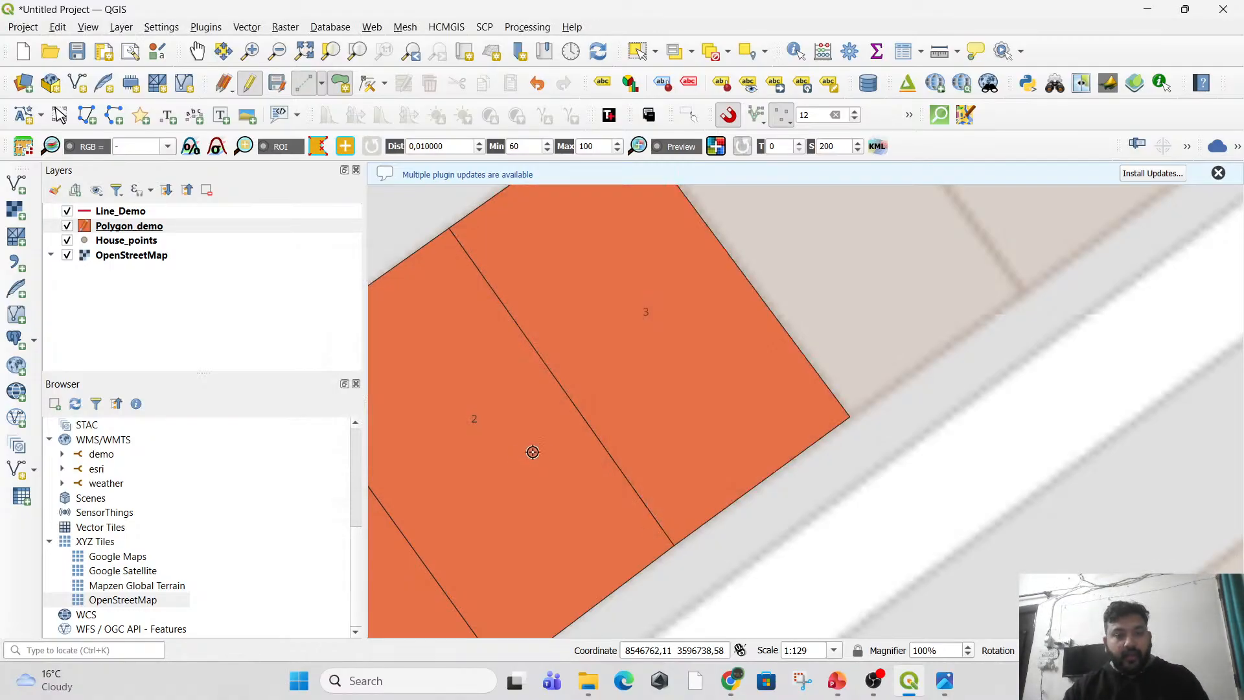
pyautogui.scroll(-2, 475, 249)
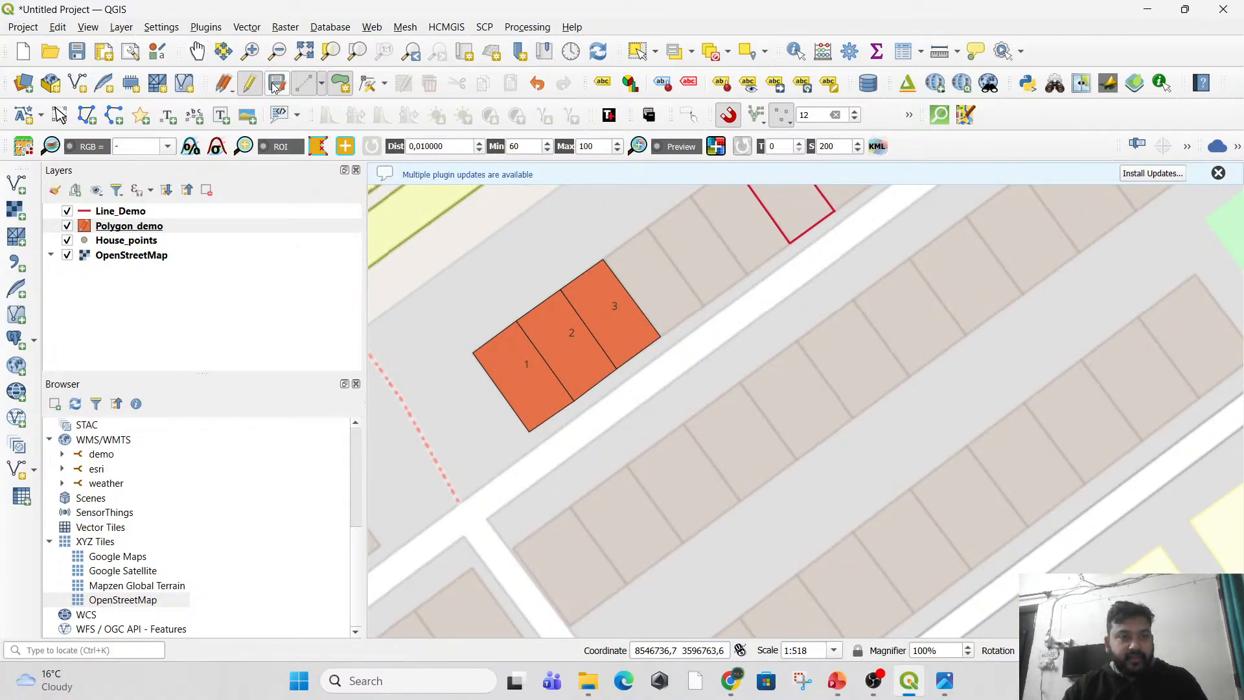
# Stop editing Polygon_demo, save its changes, and open its attribute table.
pyautogui.click(250, 85)
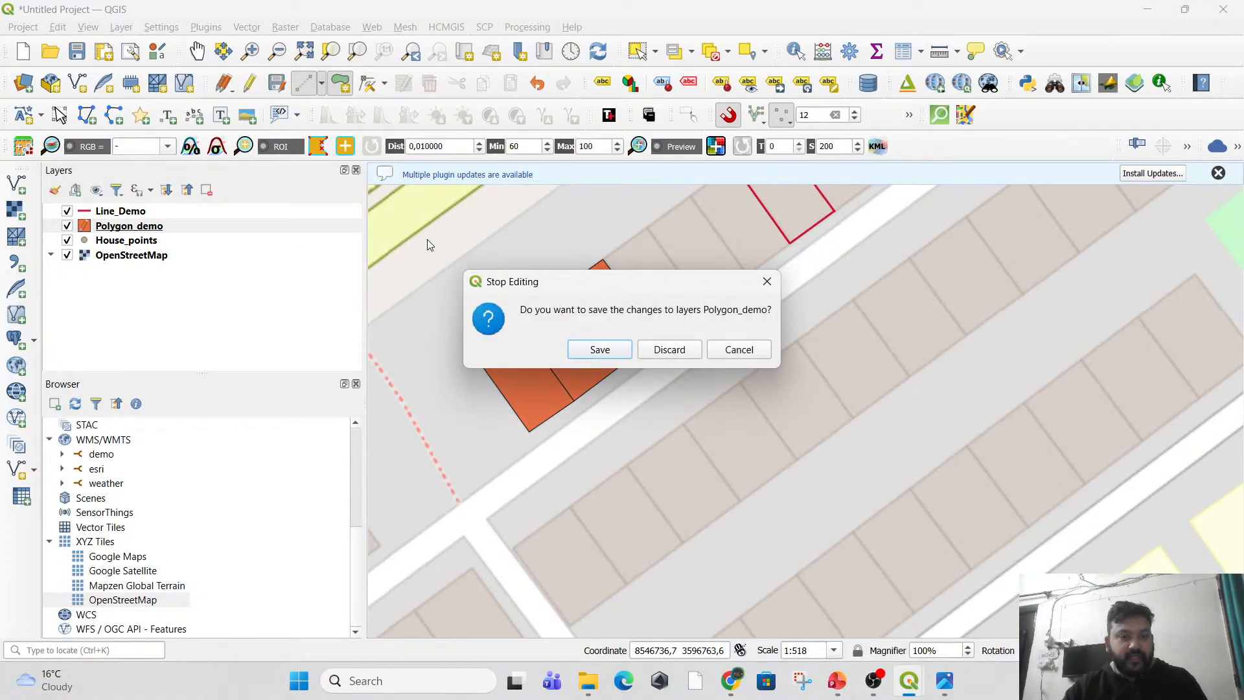
pyautogui.click(604, 353)
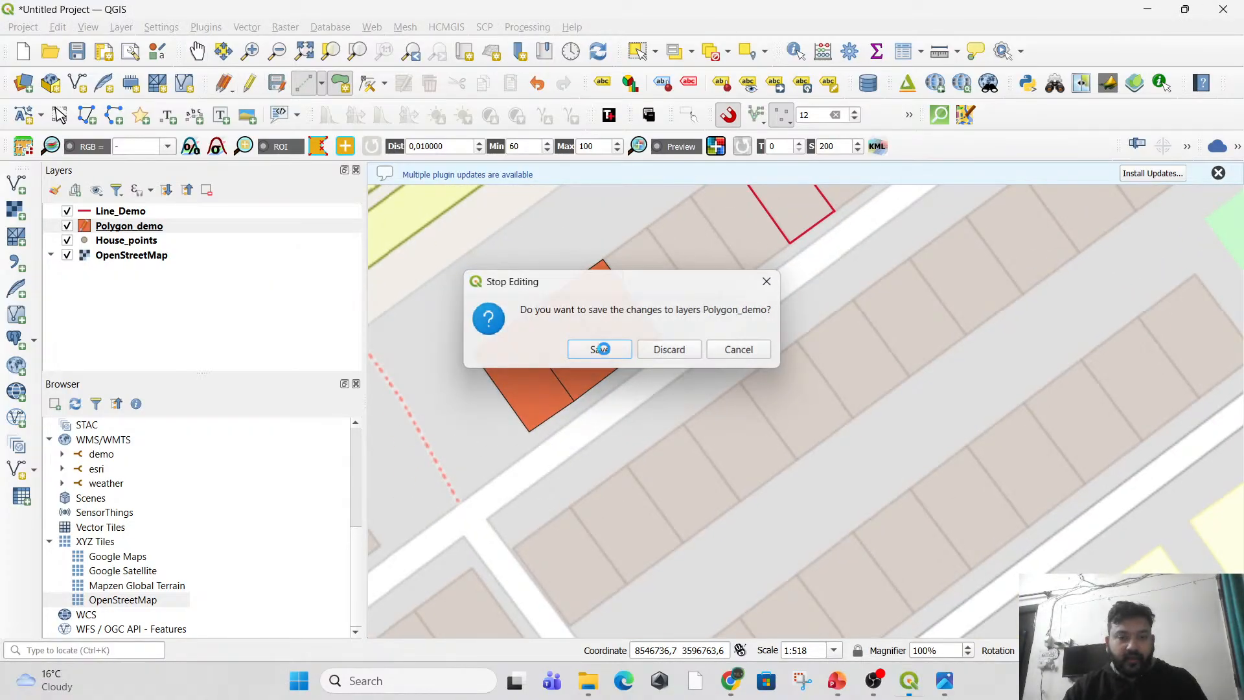
pyautogui.rightClick(126, 227)
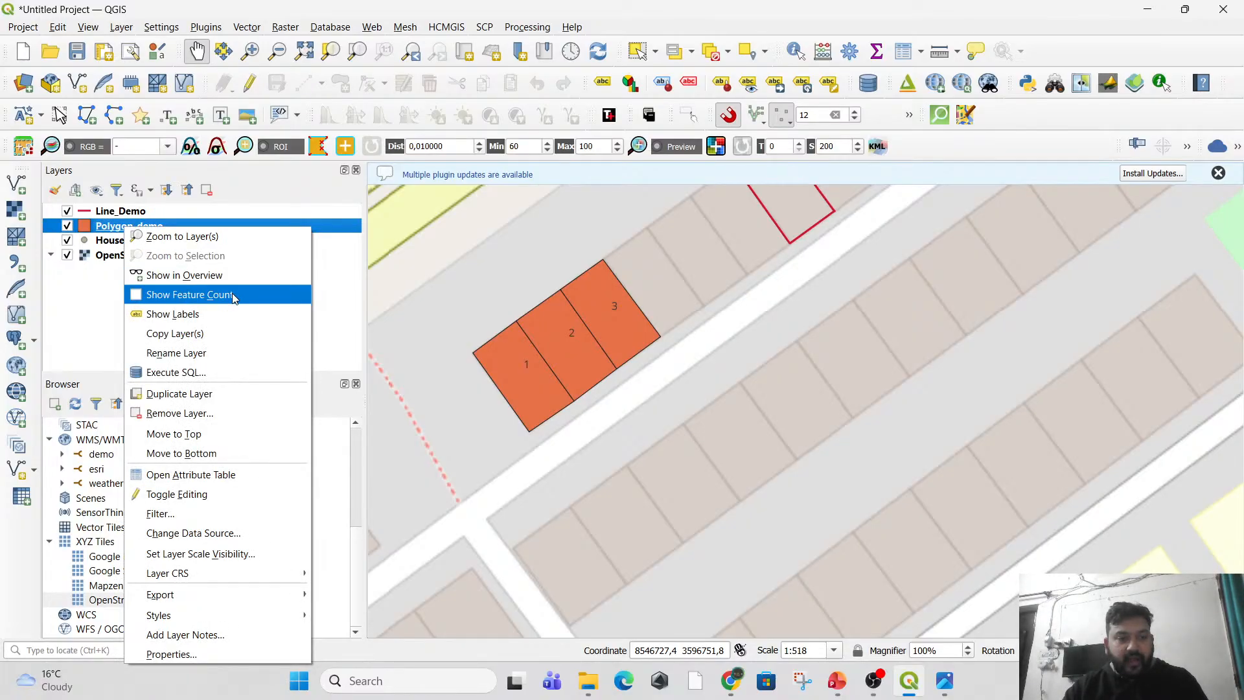
pyautogui.click(228, 475)
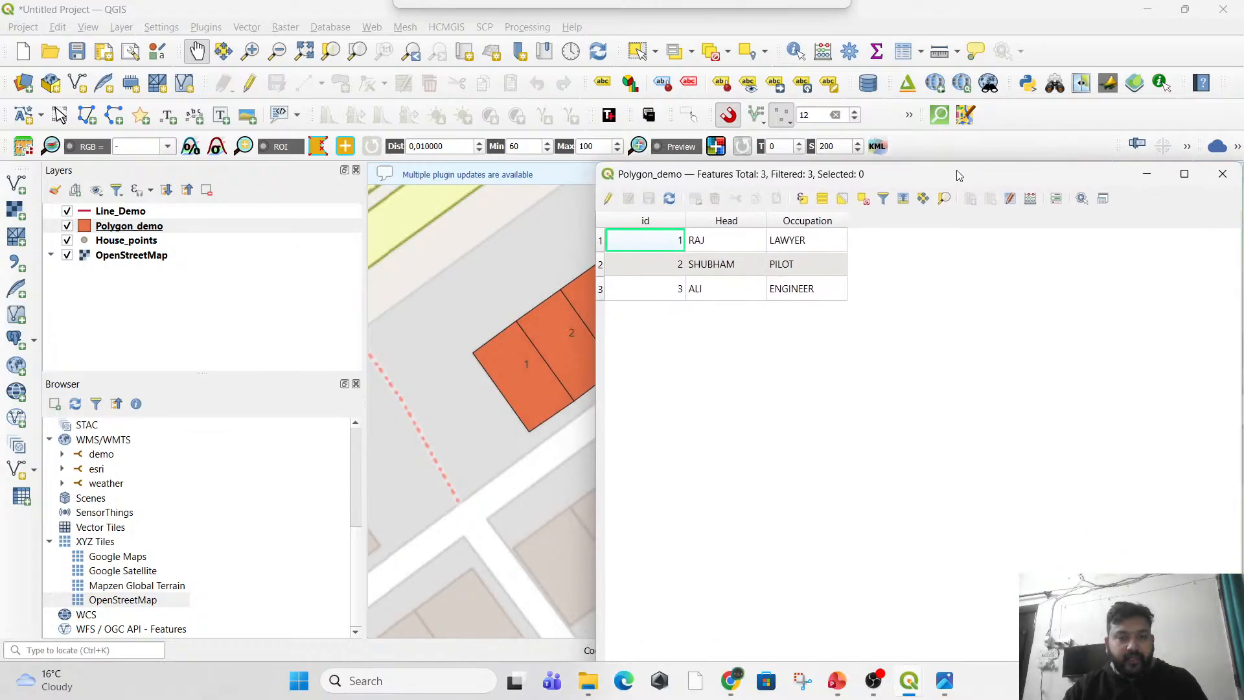
# Open the House_points attribute table, compare its fields side by side with the Polygon_demo table, and close both tables.
pyautogui.click(134, 243)
pyautogui.rightClick(134, 243)
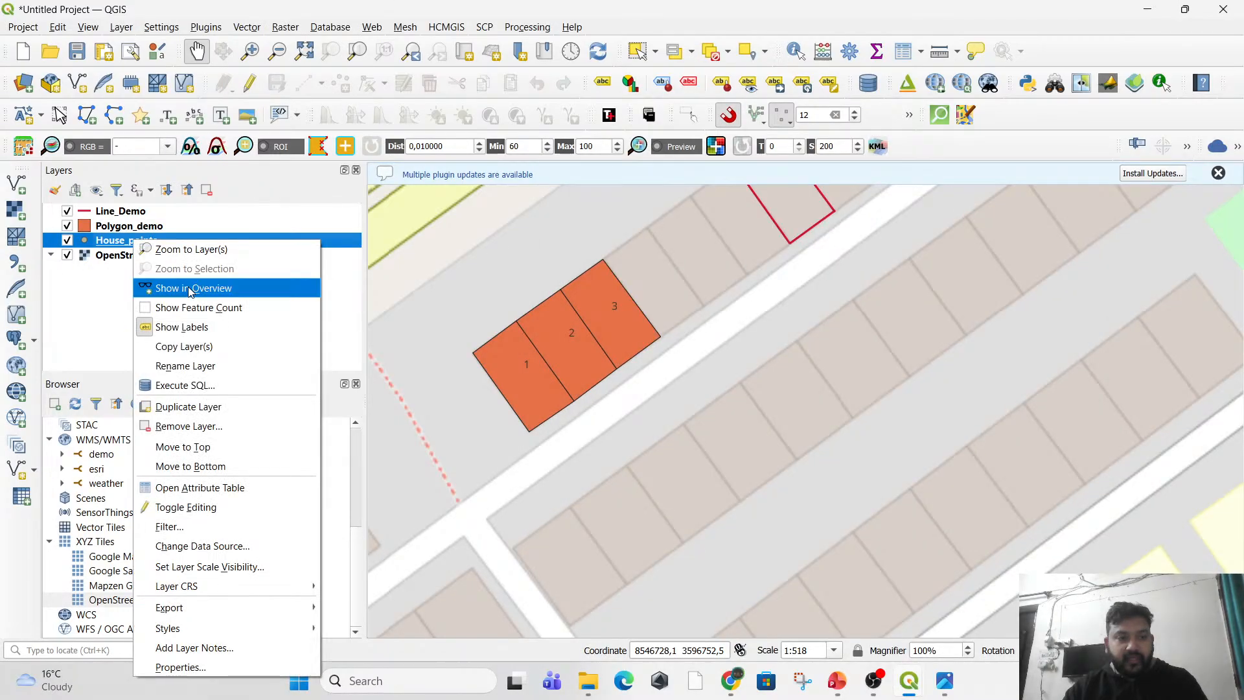
pyautogui.click(223, 485)
pyautogui.moveTo(180, 284); pyautogui.dragTo(441, 83)
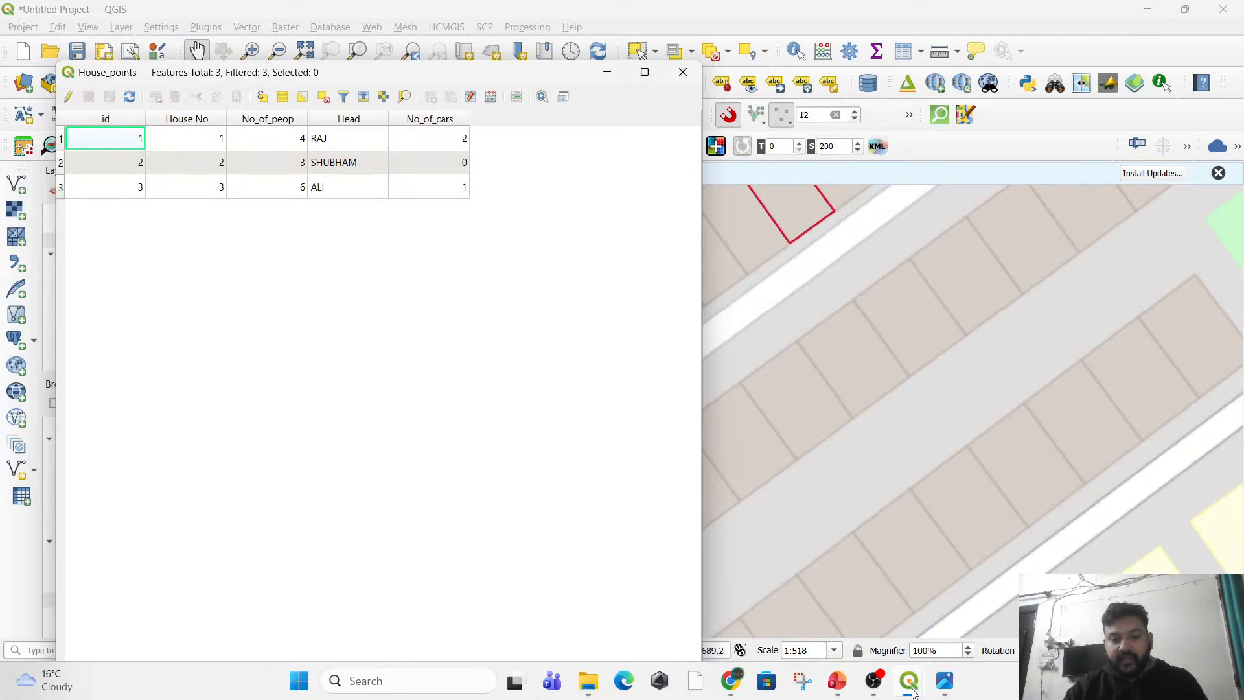
pyautogui.moveTo(913, 688)
pyautogui.moveTo(975, 585)
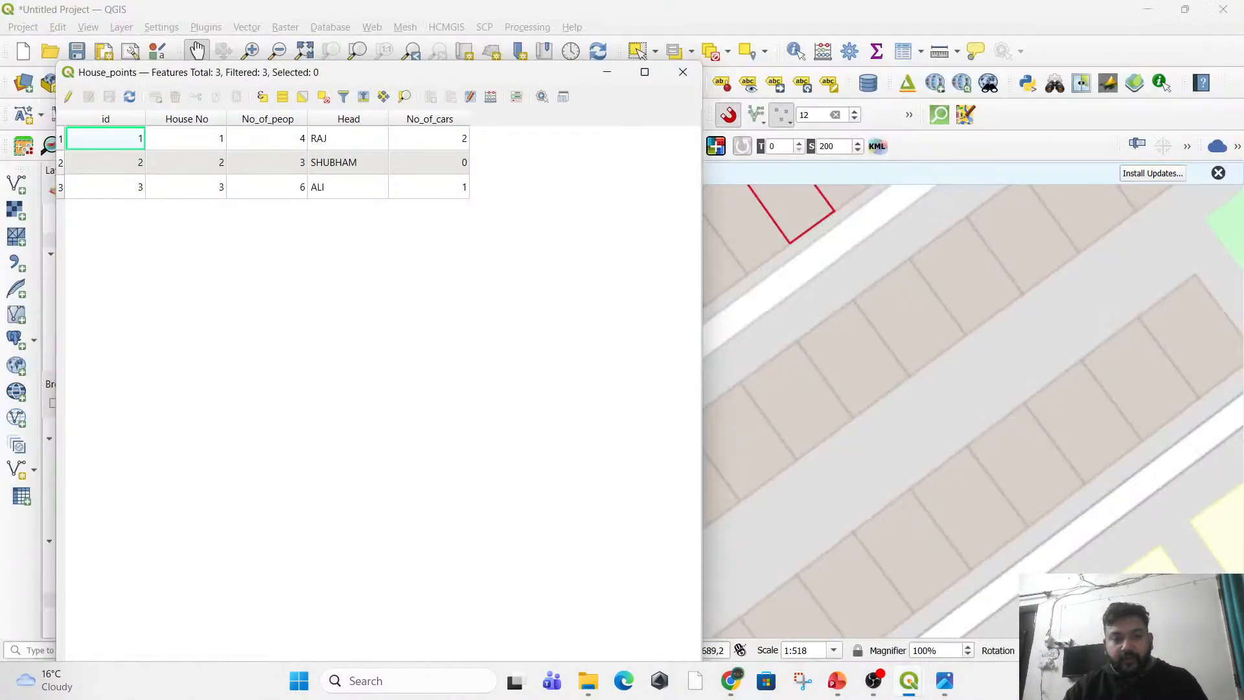
pyautogui.click(943, 610)
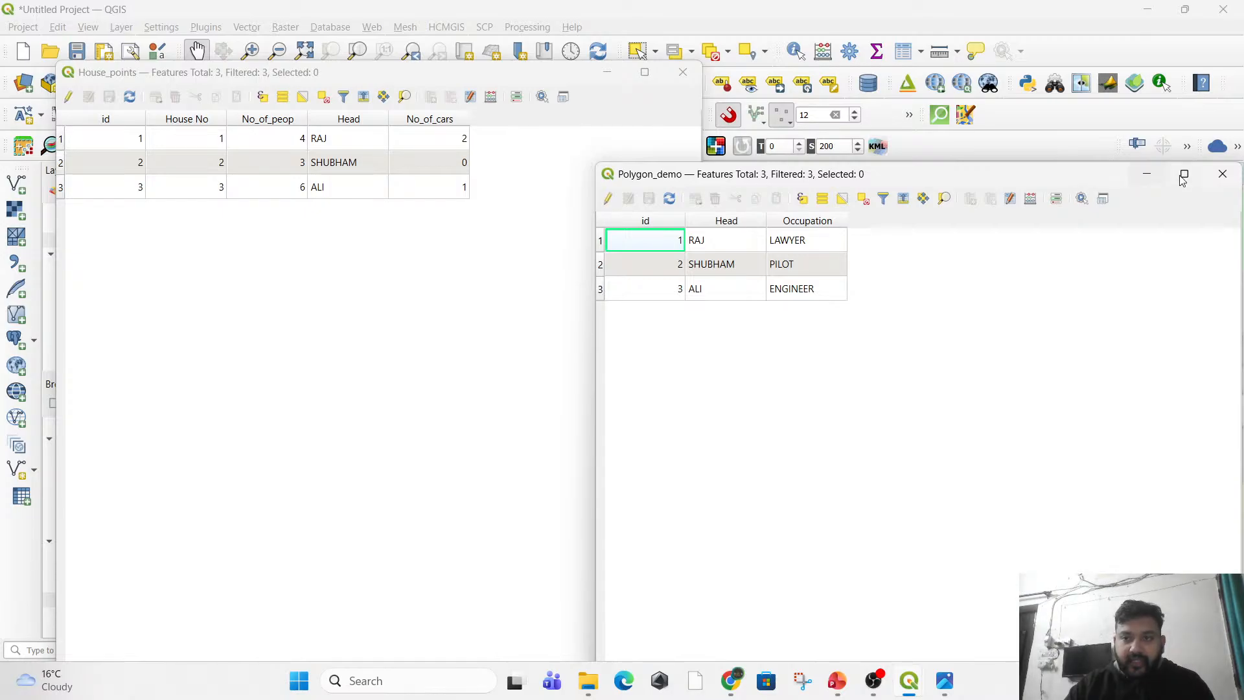
pyautogui.click(1216, 179)
pyautogui.click(683, 72)
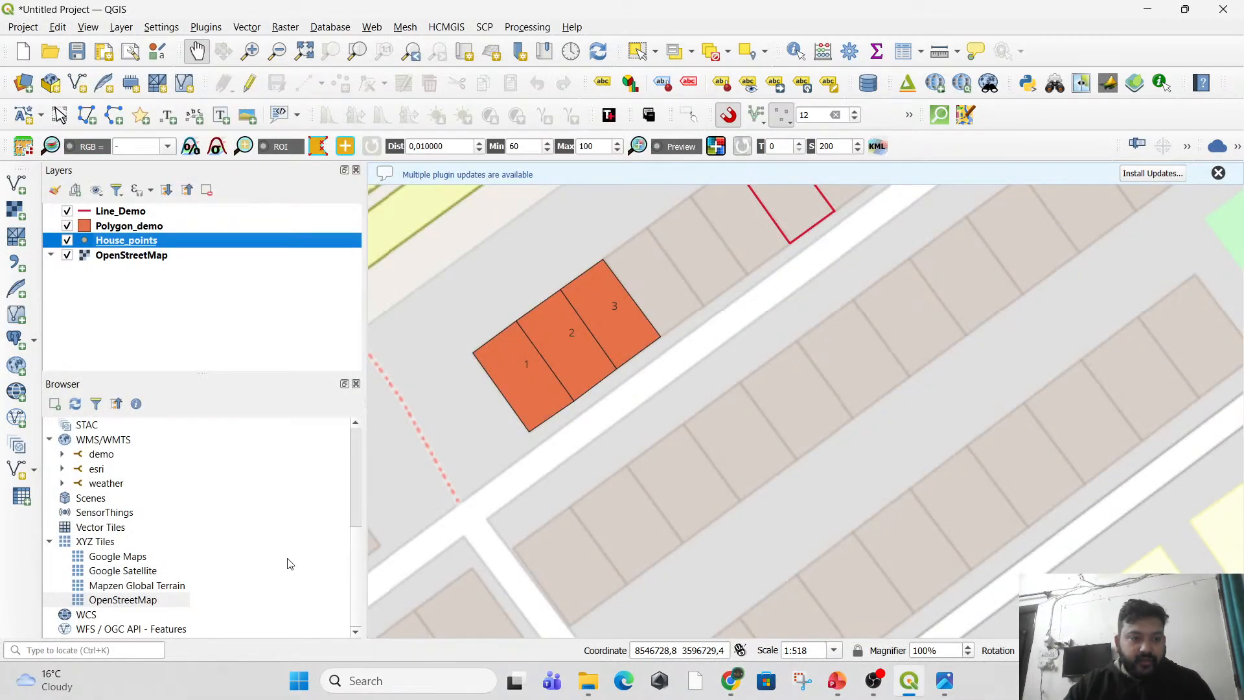
# Set up a new vector join on Polygon_demo with House_points as join layer and Head as both join field and target field.
pyautogui.click(138, 231)
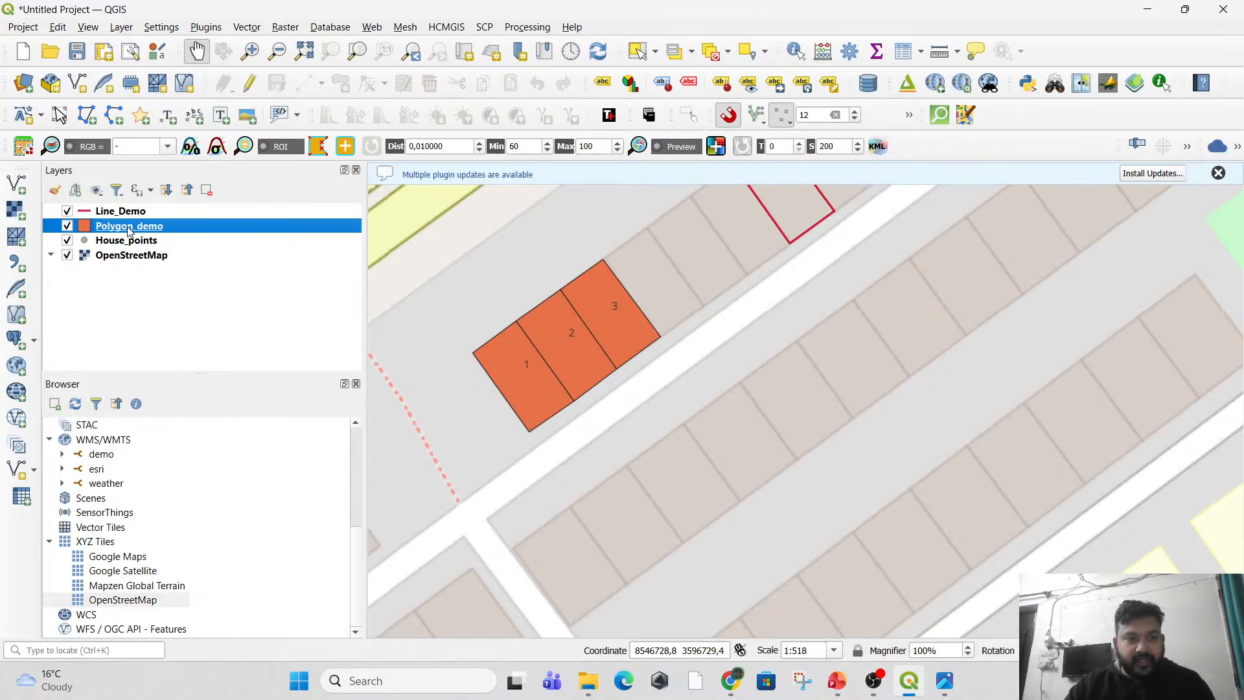
pyautogui.rightClick(129, 231)
pyautogui.click(218, 655)
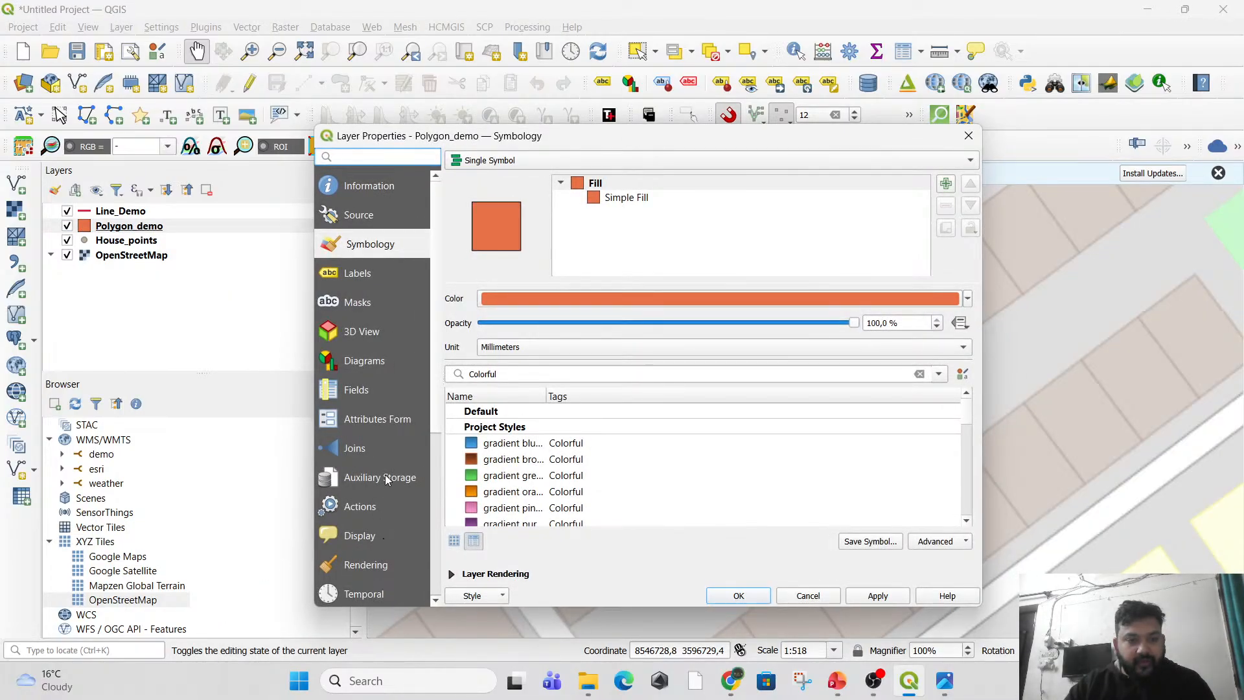
pyautogui.click(370, 453)
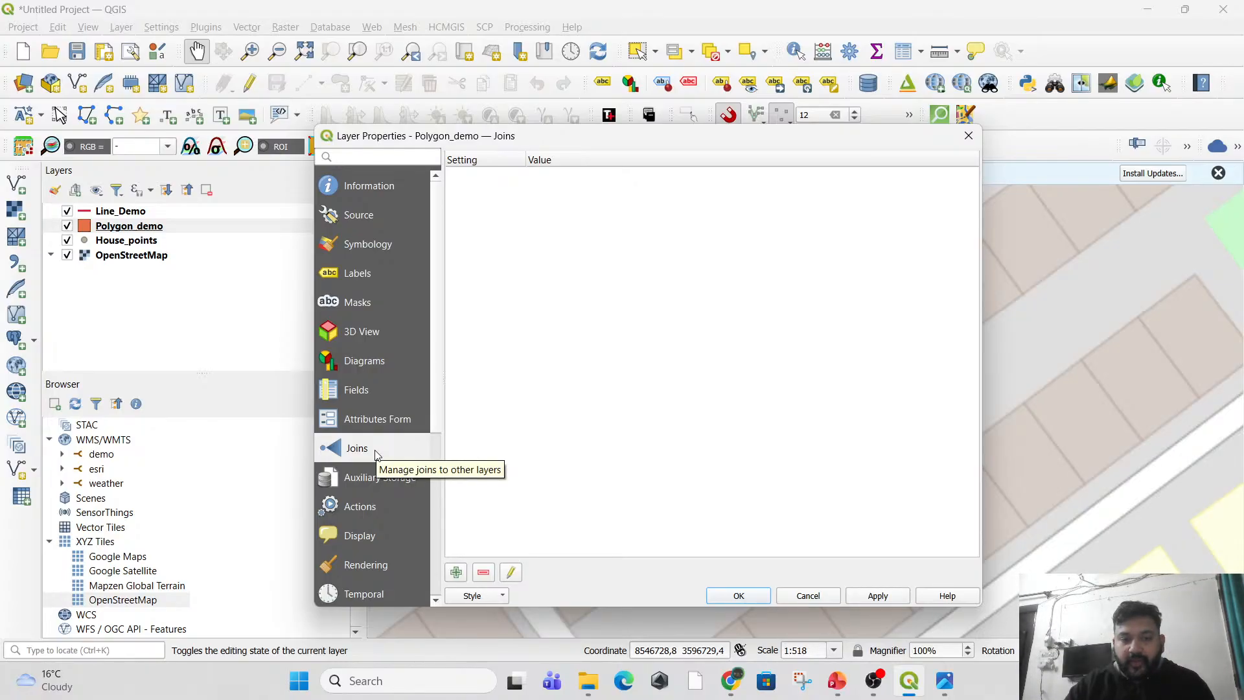
pyautogui.click(456, 573)
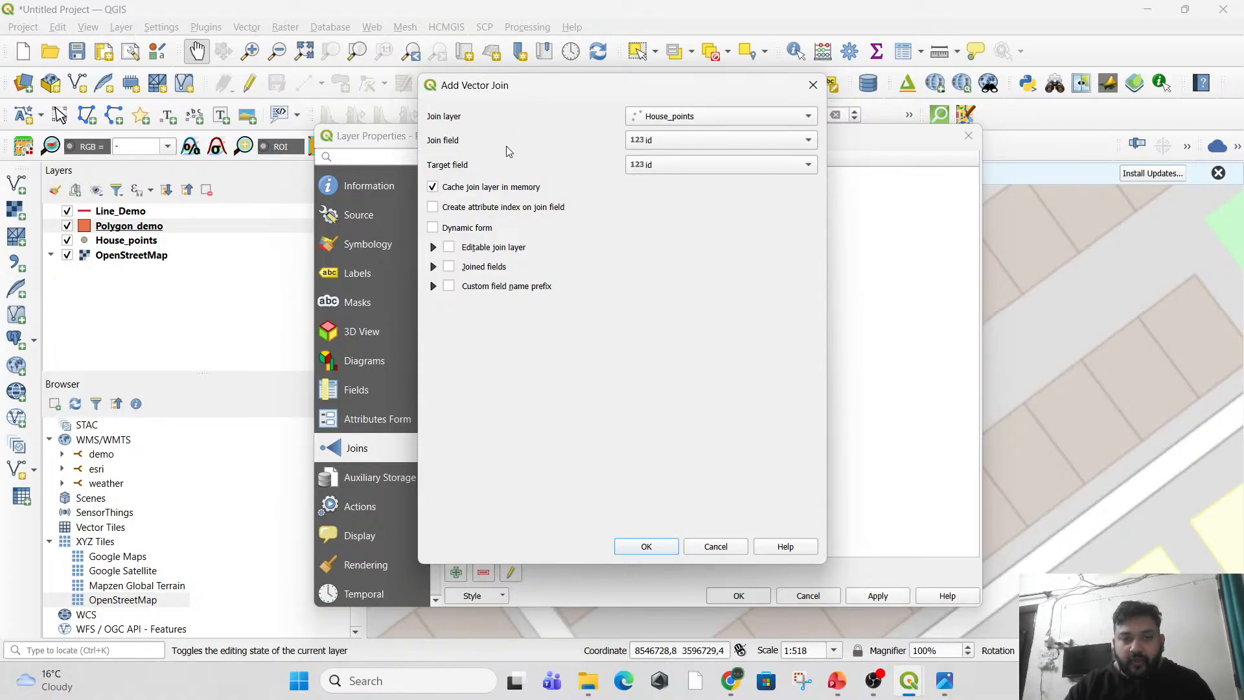
pyautogui.click(640, 151)
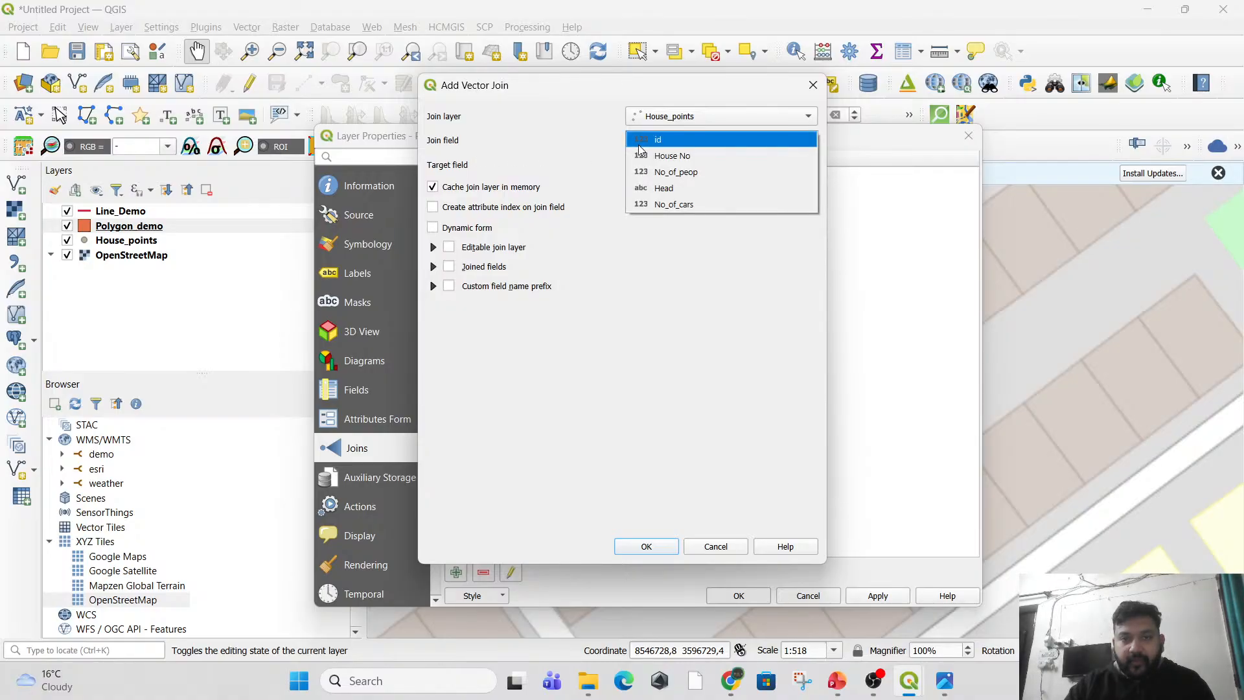
pyautogui.click(677, 194)
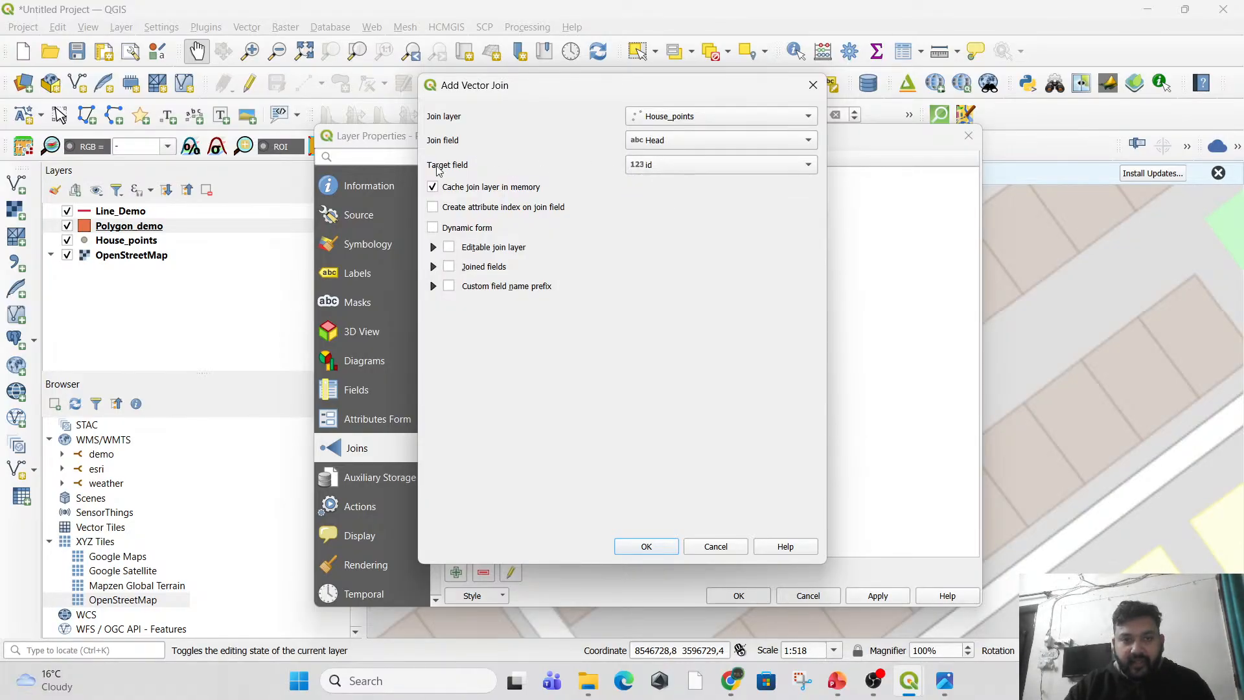
pyautogui.click(675, 166)
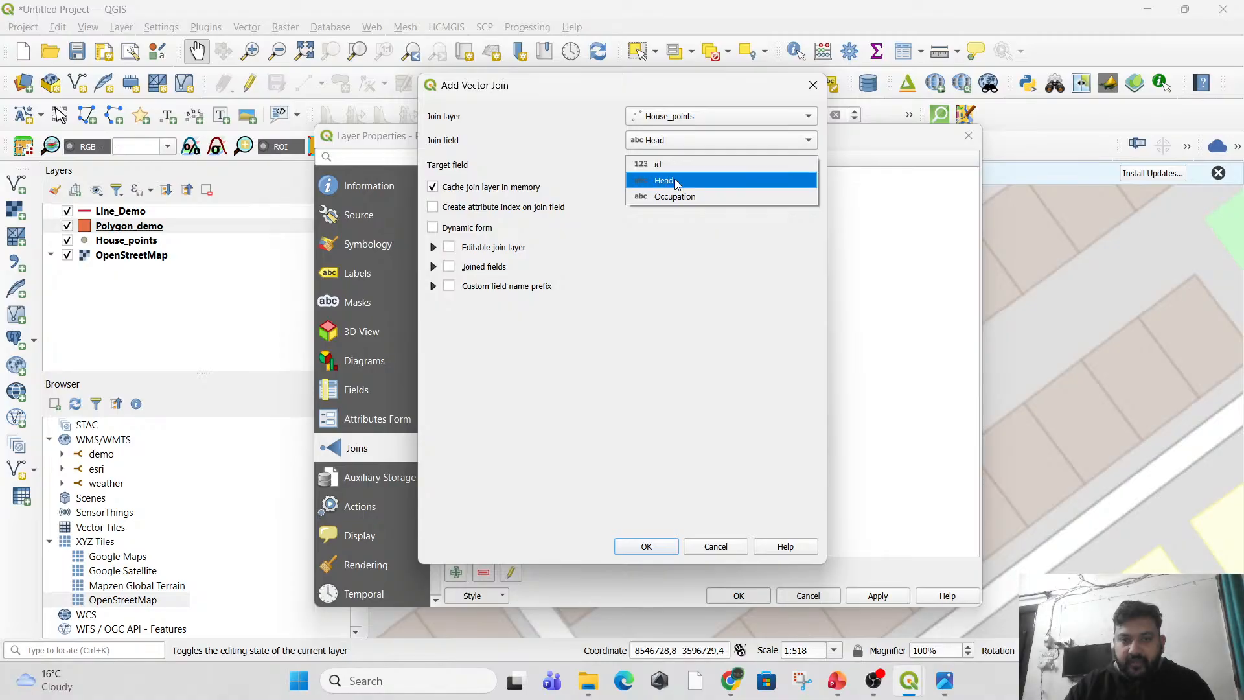
pyautogui.click(675, 180)
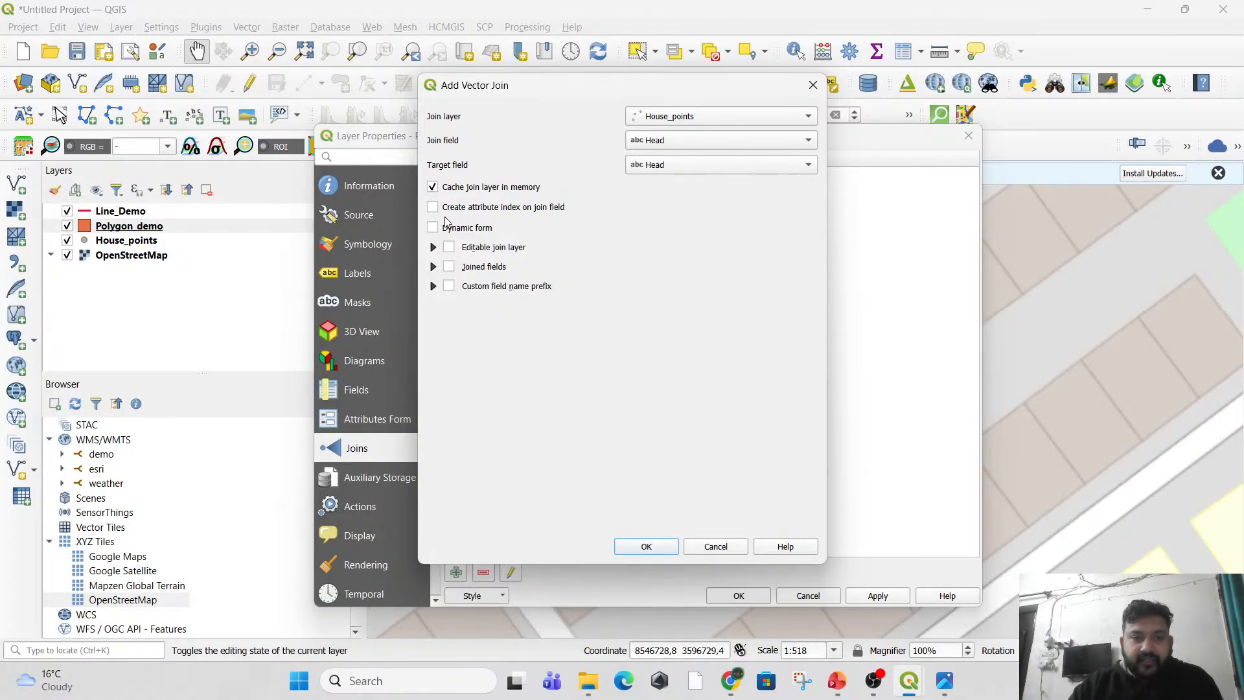
# Try the join's custom field name prefix, joined fields No_of_peop and No_of_cars, and editable join layer options, clearing each one again.
pyautogui.click(450, 289)
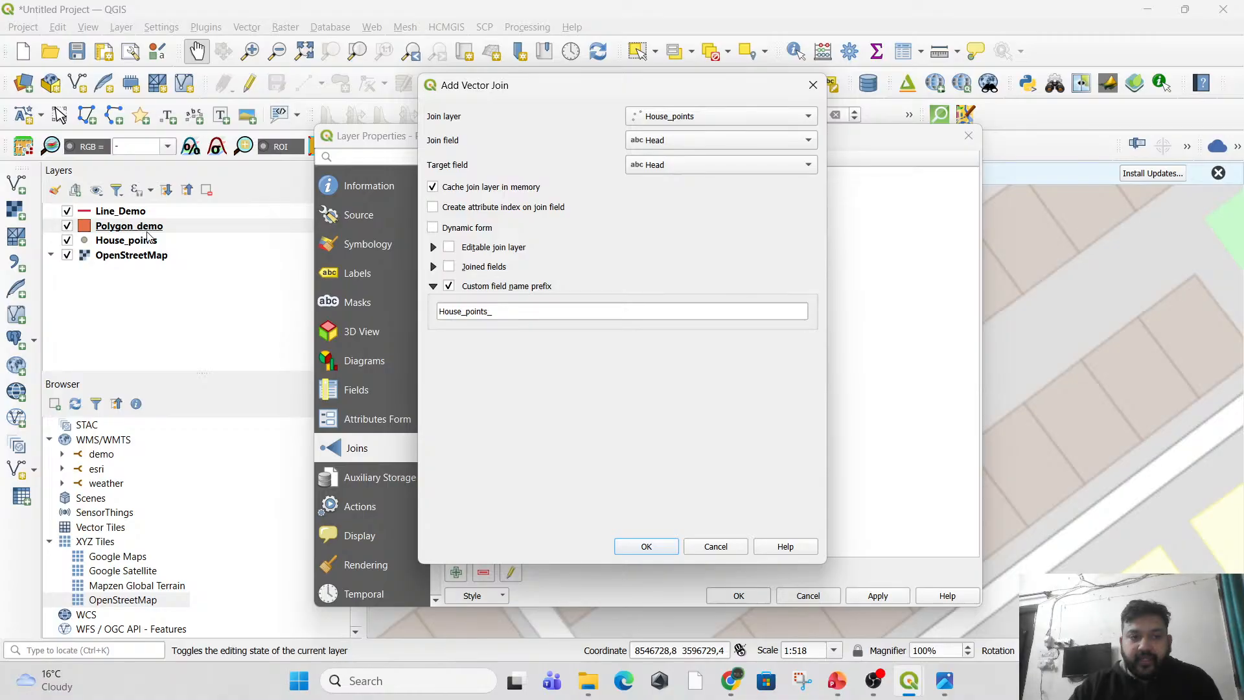
pyautogui.moveTo(496, 319); pyautogui.dragTo(443, 318)
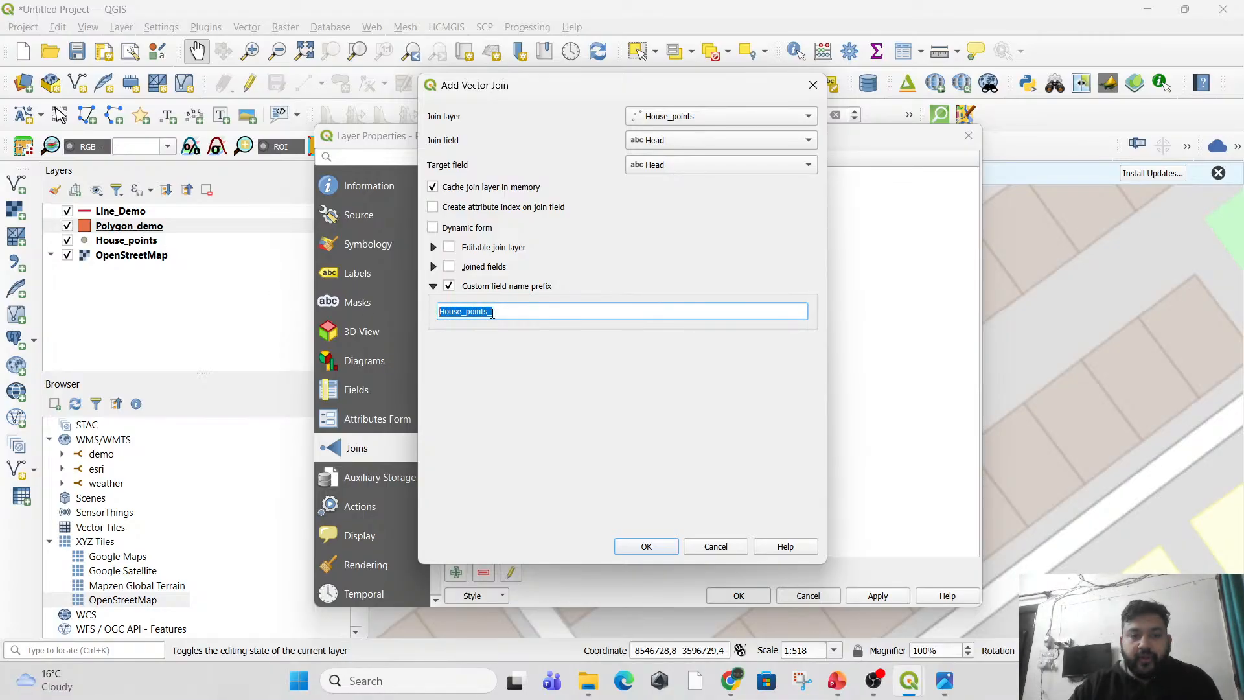
pyautogui.click(449, 288)
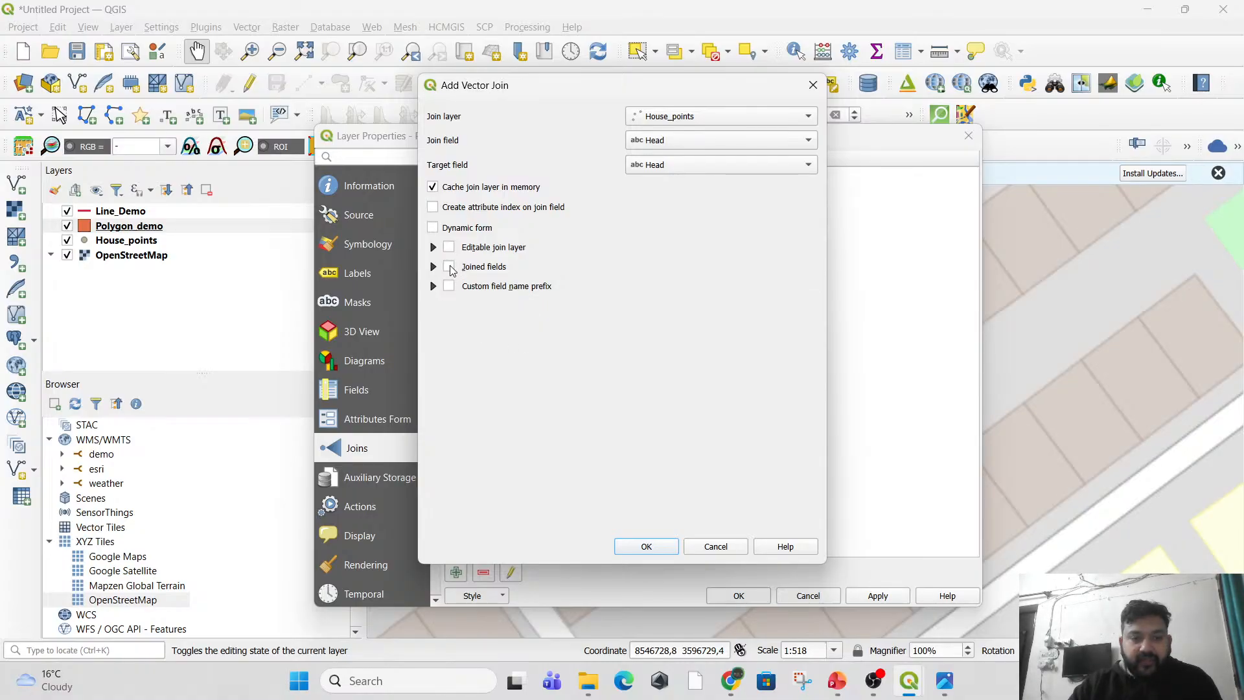
pyautogui.click(449, 267)
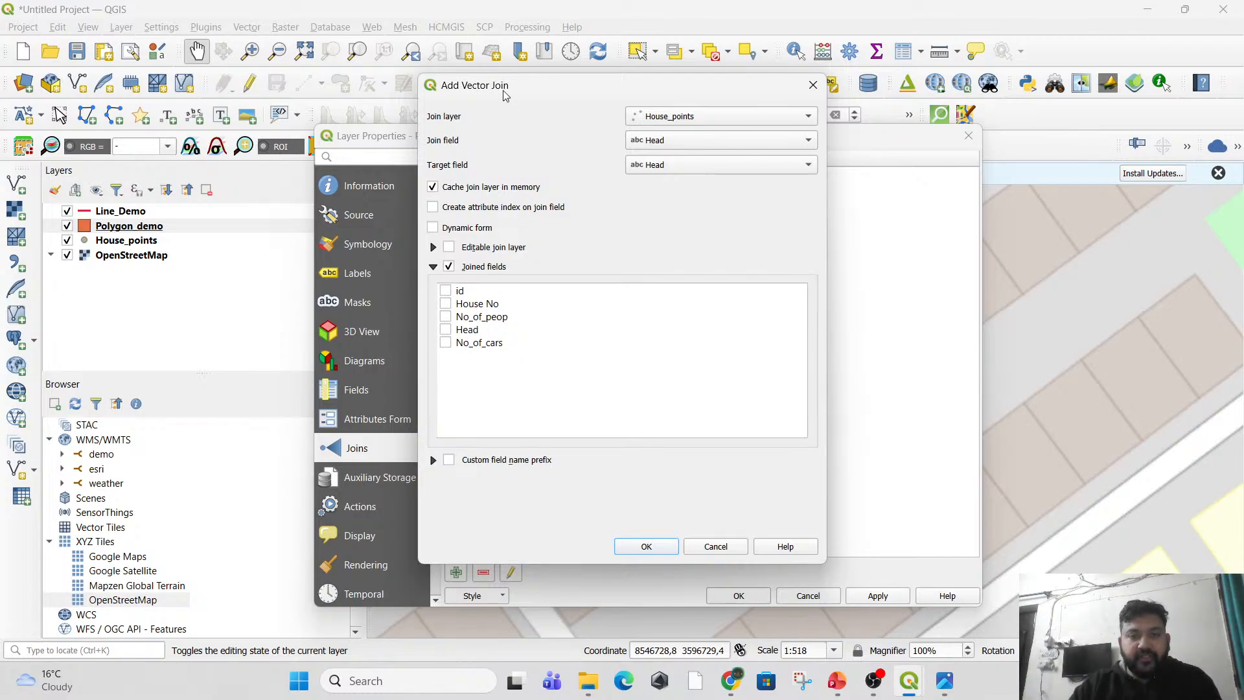
pyautogui.click(445, 343)
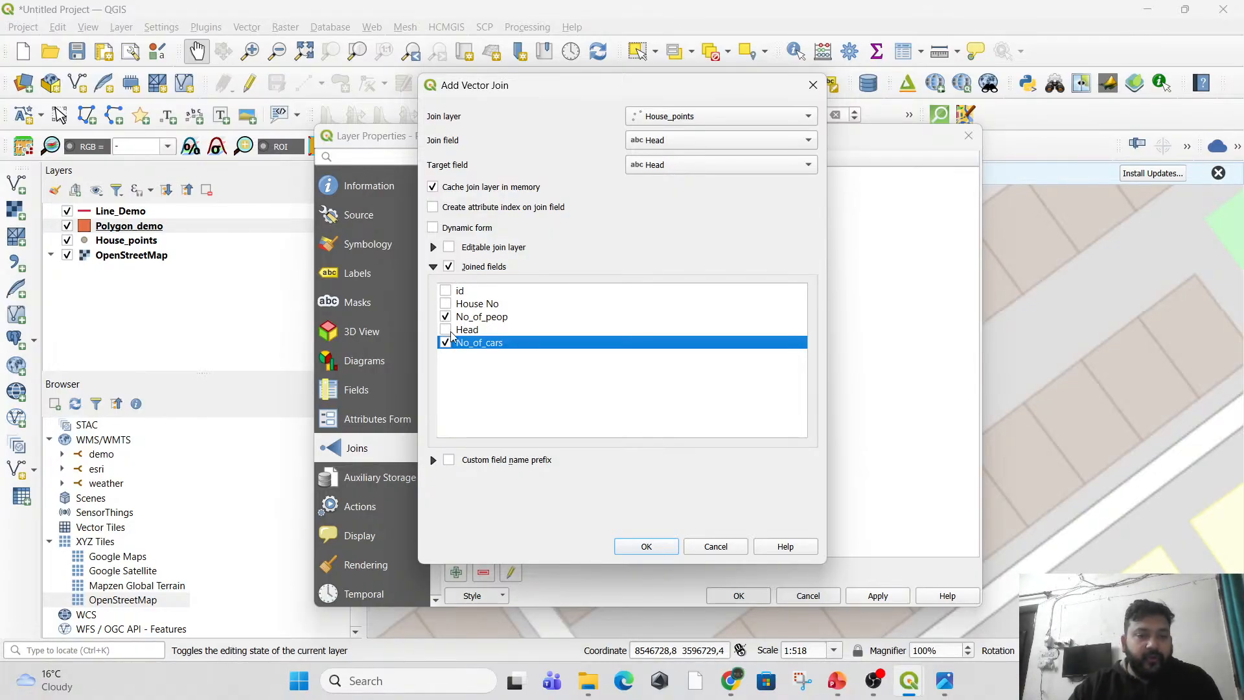
pyautogui.click(448, 267)
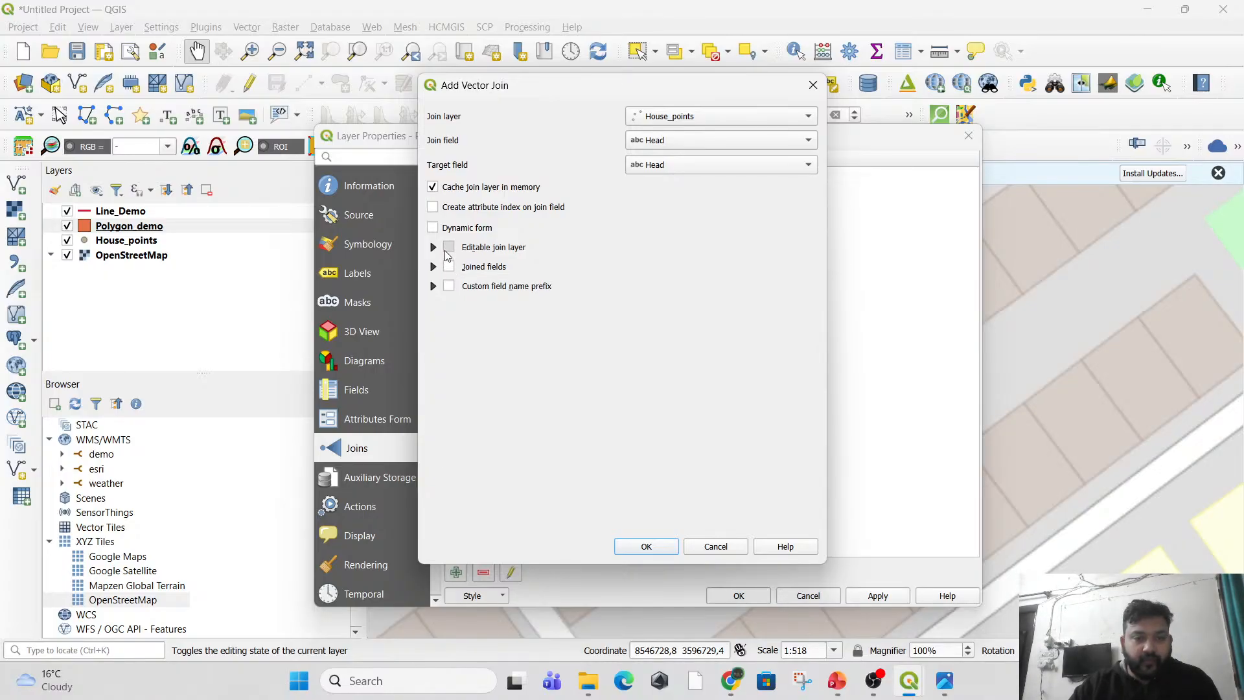
pyautogui.click(449, 248)
pyautogui.click(448, 248)
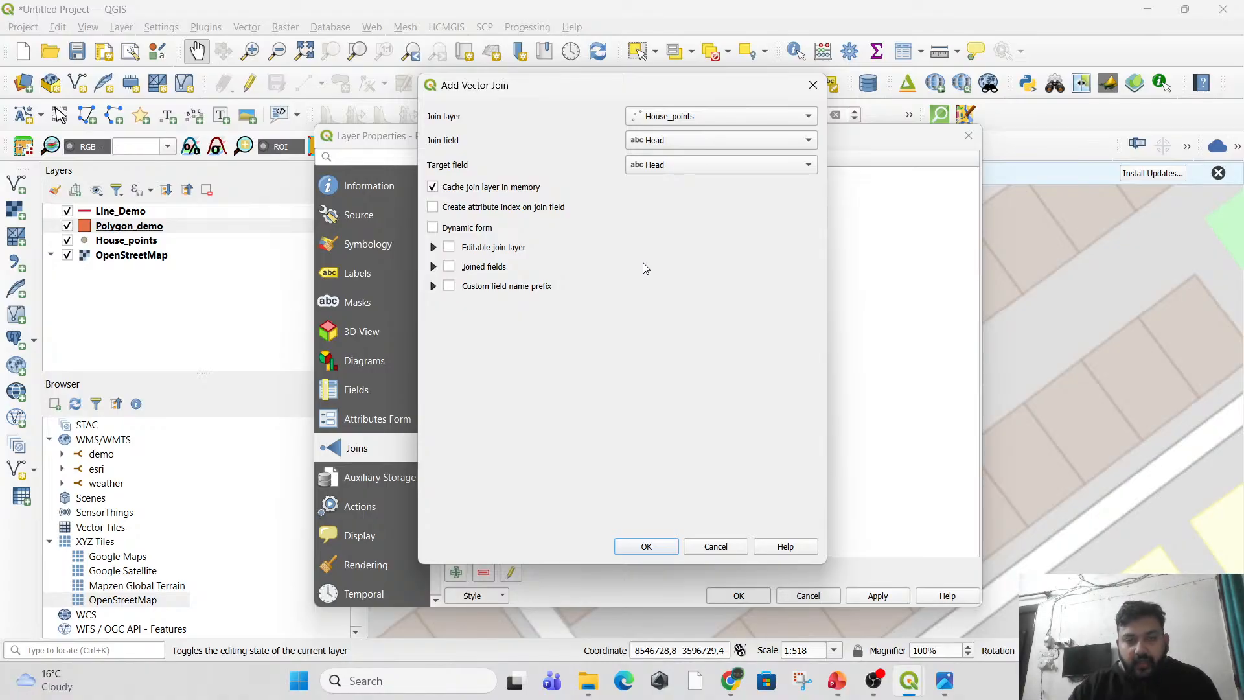
# Add the configured House_points join to Polygon_demo and apply the layer properties.
pyautogui.click(660, 546)
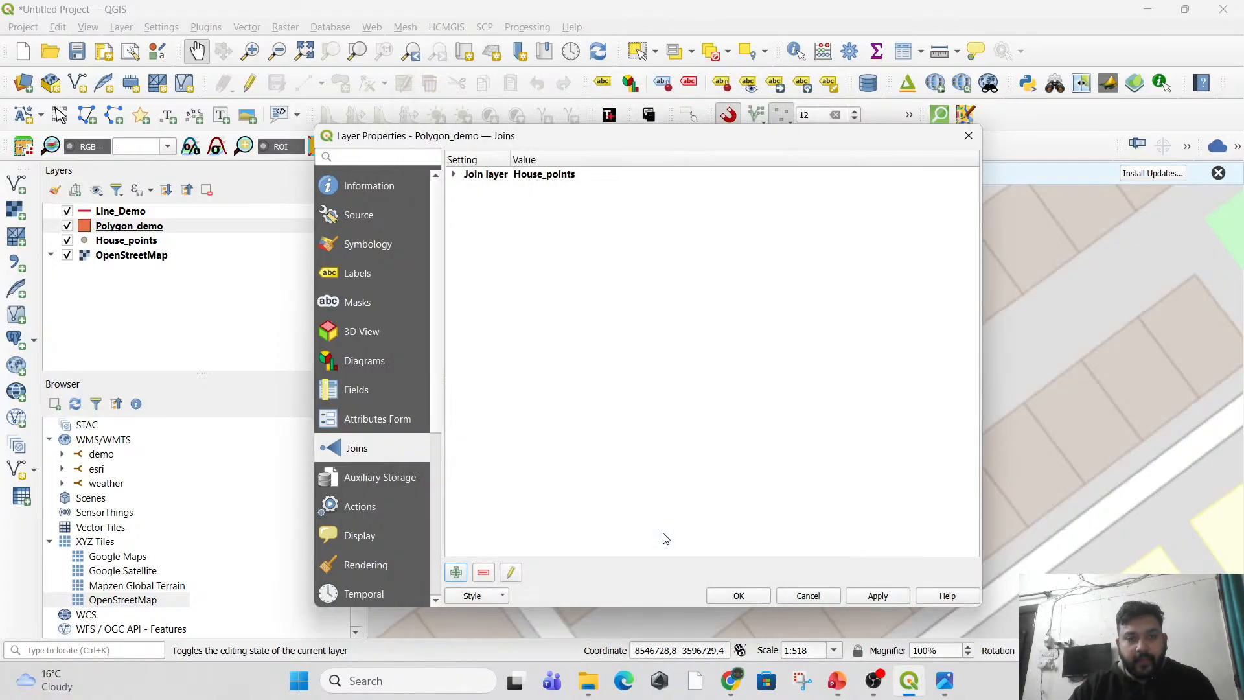
pyautogui.click(878, 599)
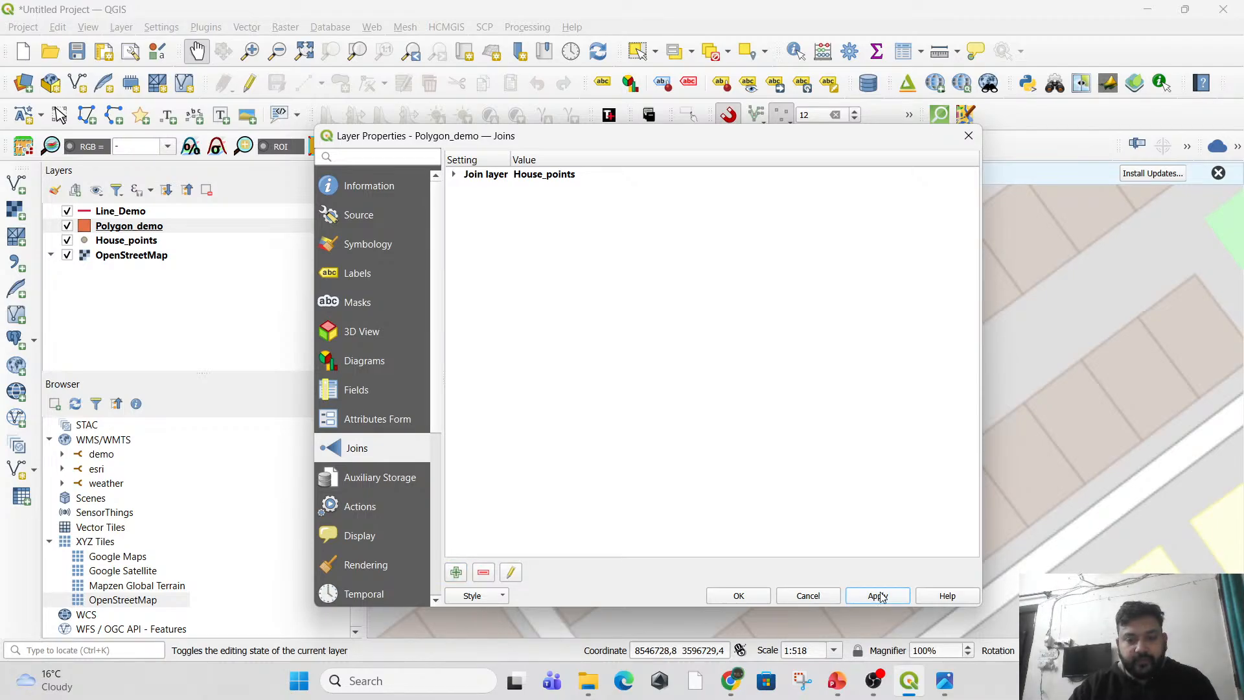
pyautogui.click(738, 597)
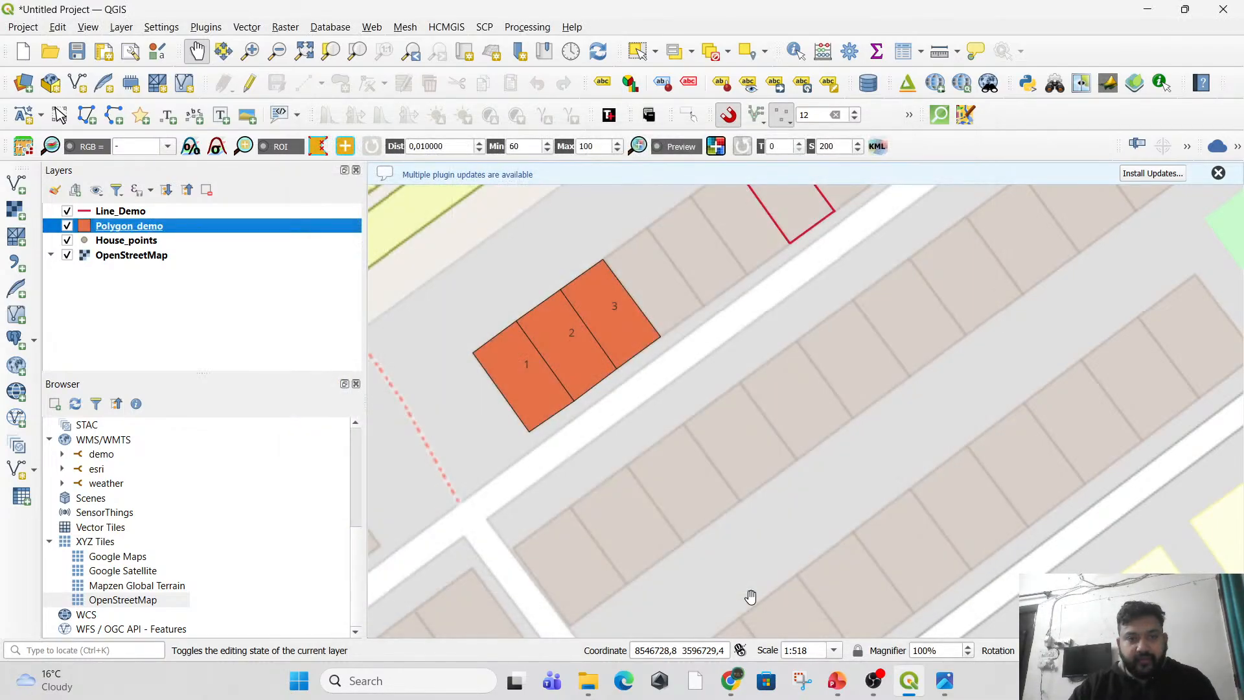
# Review the joined House_points fields in the Polygon_demo attribute table, widening the House_points_No_of_peop column and sorting by it in ascending order.
pyautogui.rightClick(138, 231)
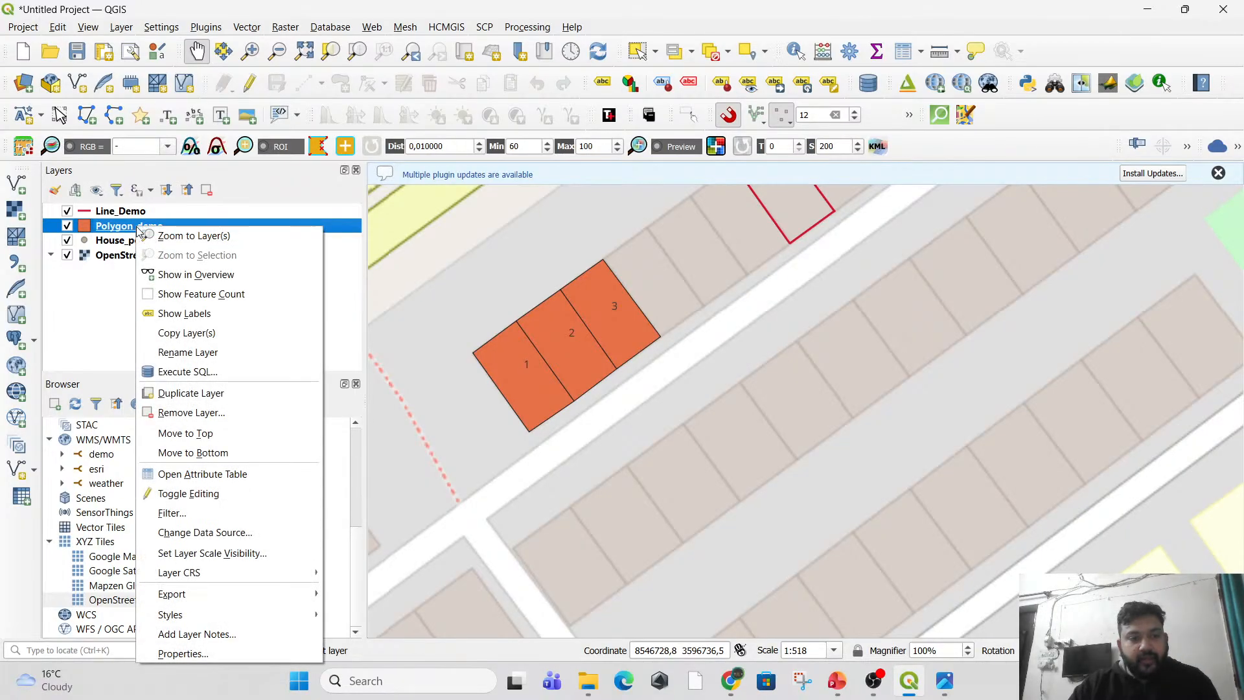
pyautogui.click(255, 474)
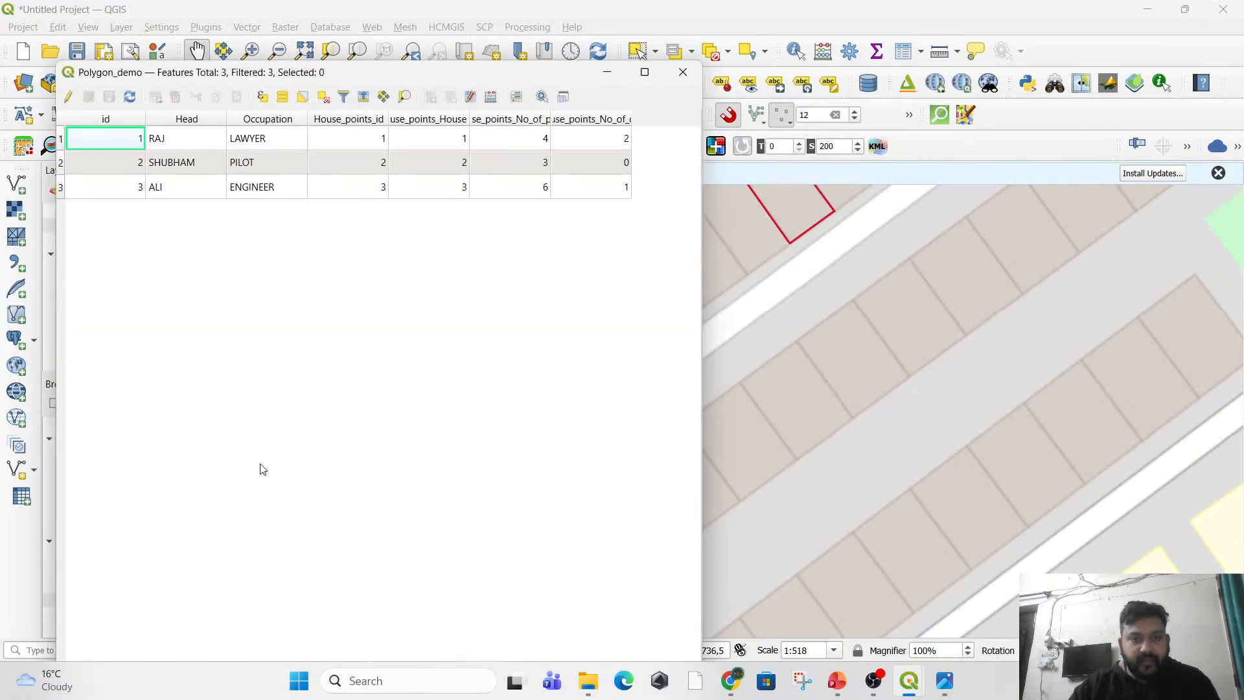
pyautogui.moveTo(675, 289); pyautogui.dragTo(735, 316)
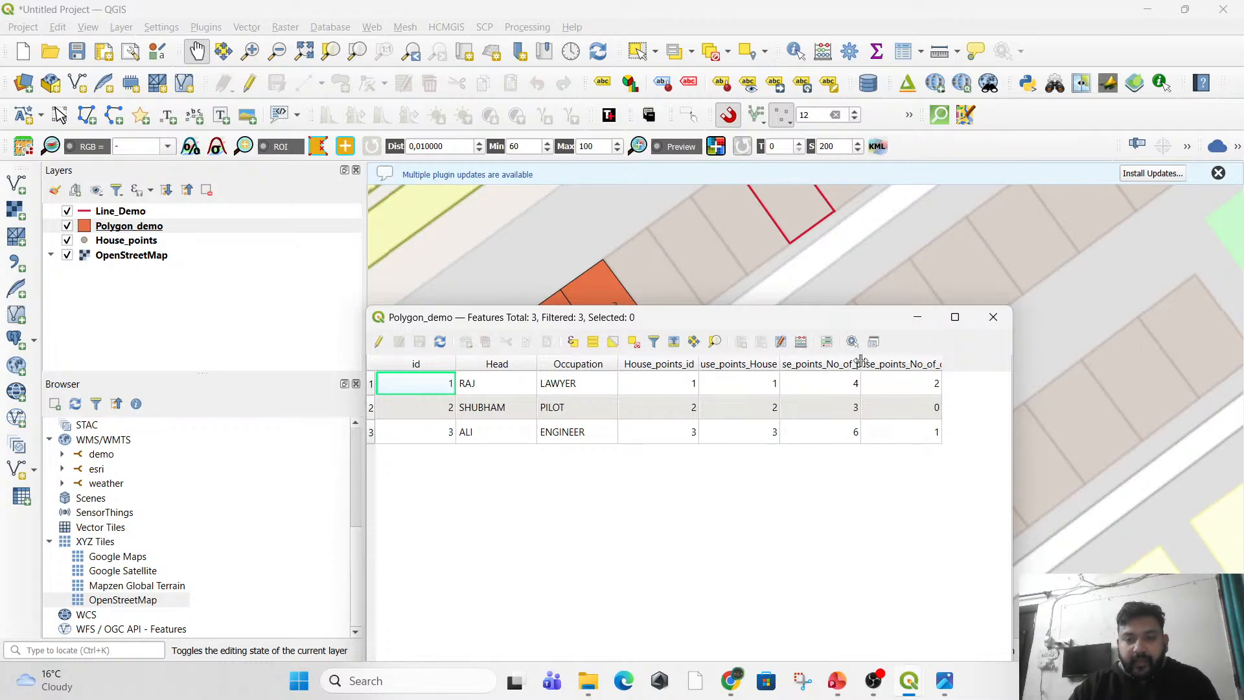
pyautogui.moveTo(862, 360); pyautogui.dragTo(898, 363)
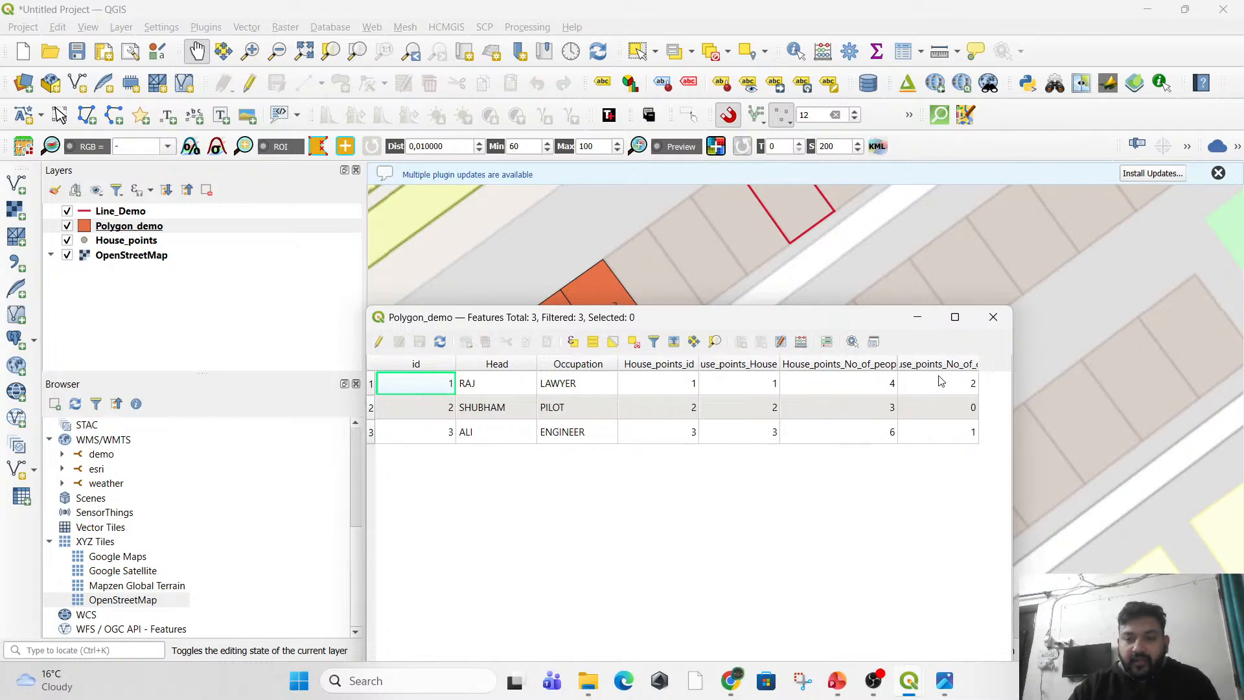
pyautogui.click(843, 365)
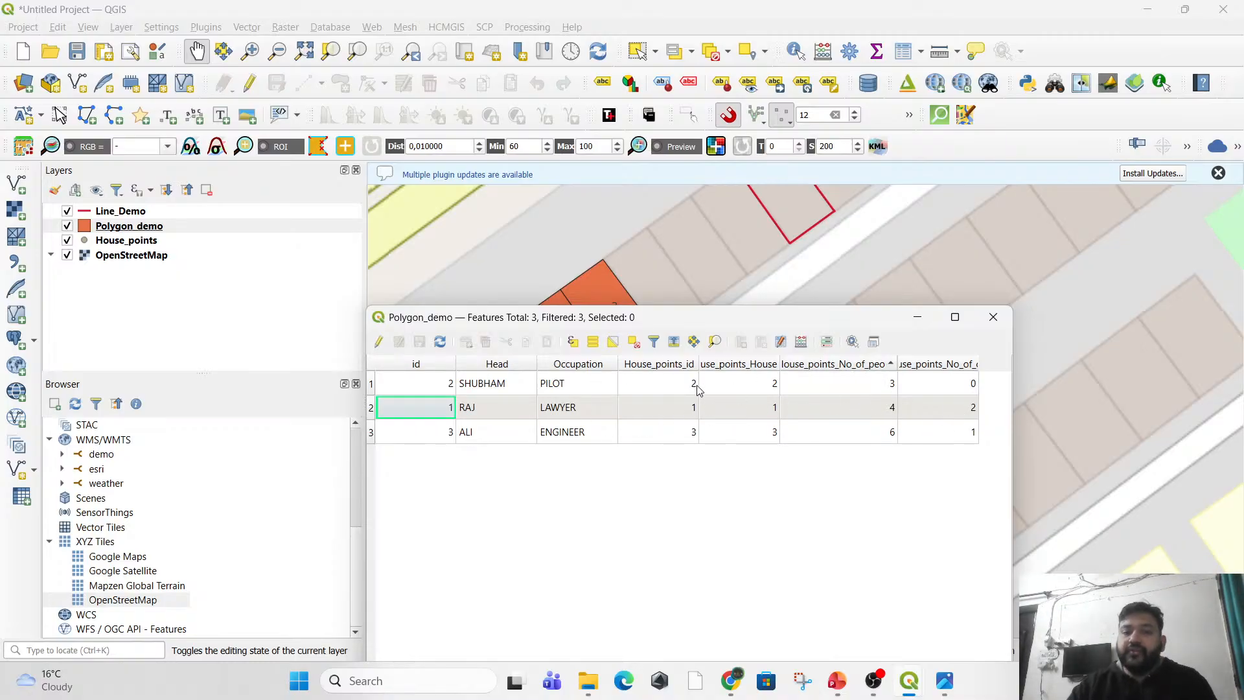
pyautogui.click(993, 317)
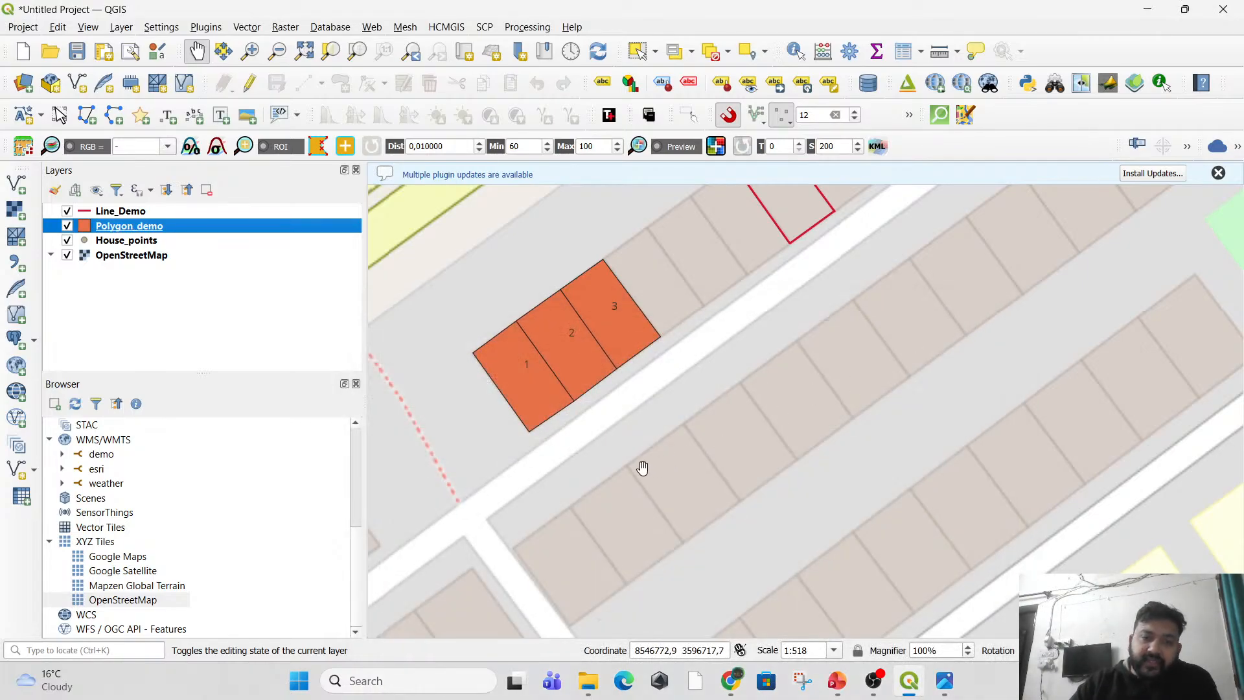
# Switch the House_points layer's visibility off and on, and inspect the house 1 polygon up close.
pyautogui.moveTo(600, 448); pyautogui.dragTo(771, 443)
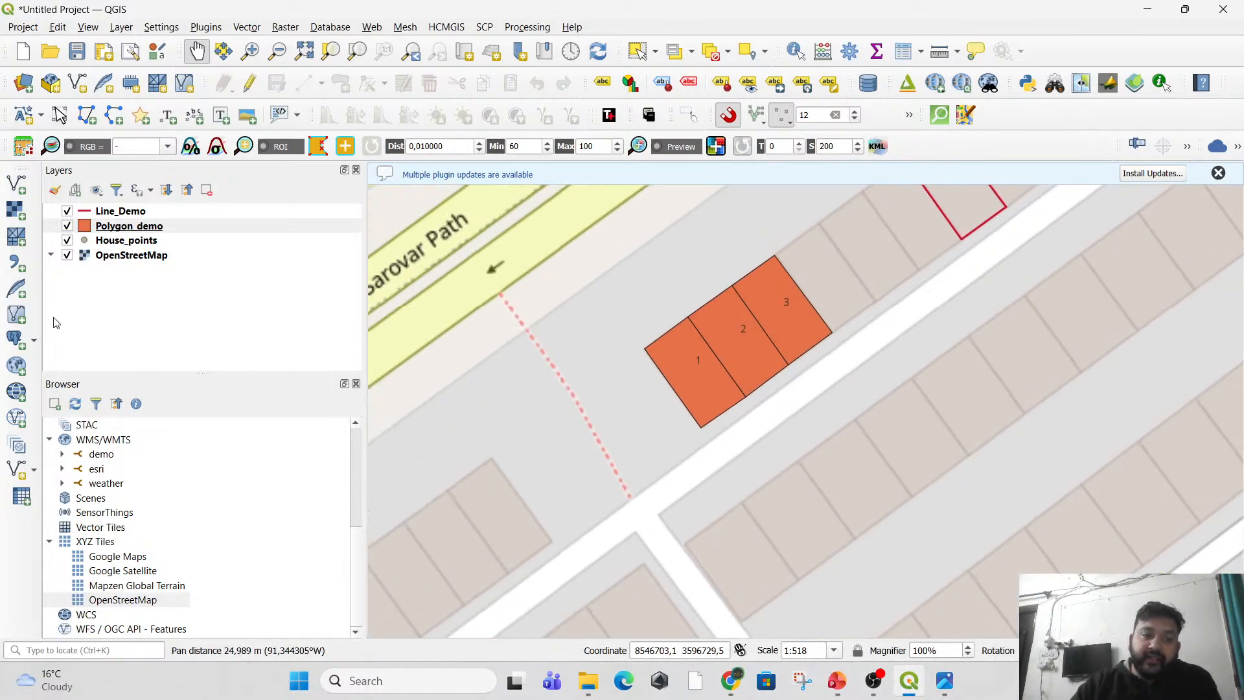
pyautogui.click(67, 240)
pyautogui.click(67, 240)
pyautogui.scroll(3, 653, 352)
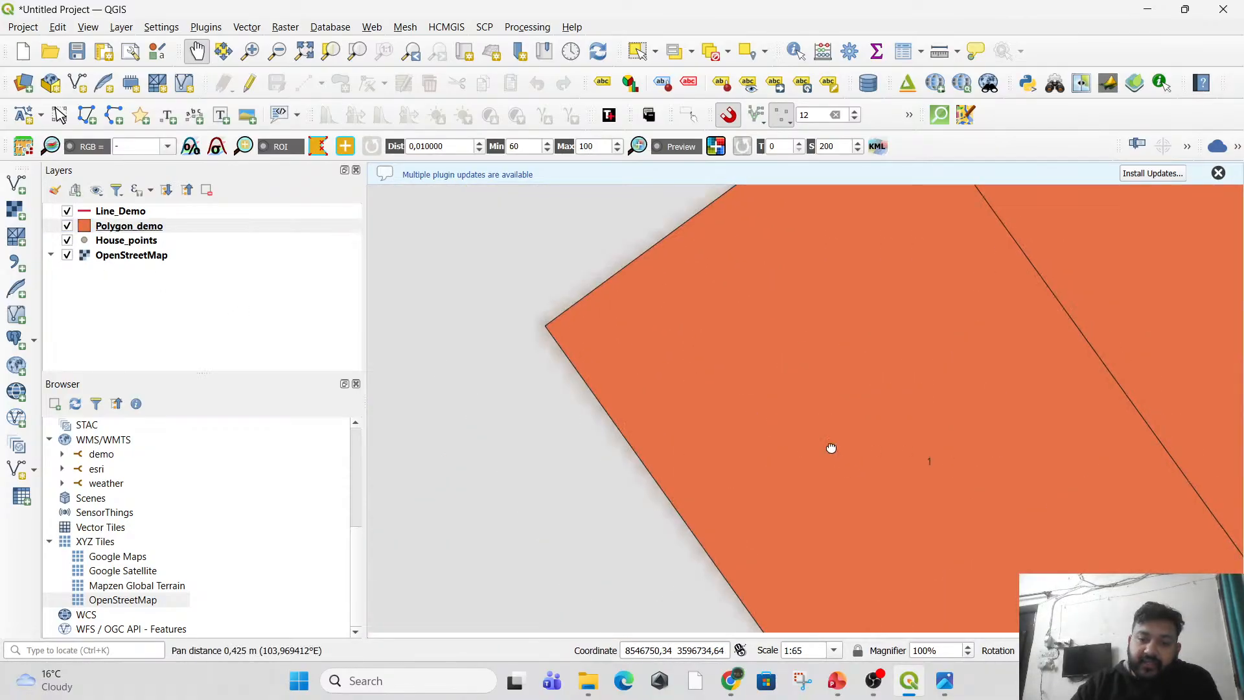
# Move the Polygon_demo layer below House_points so the house points draw over the polygons.
pyautogui.moveTo(831, 448); pyautogui.dragTo(638, 340)
pyautogui.click(120, 230)
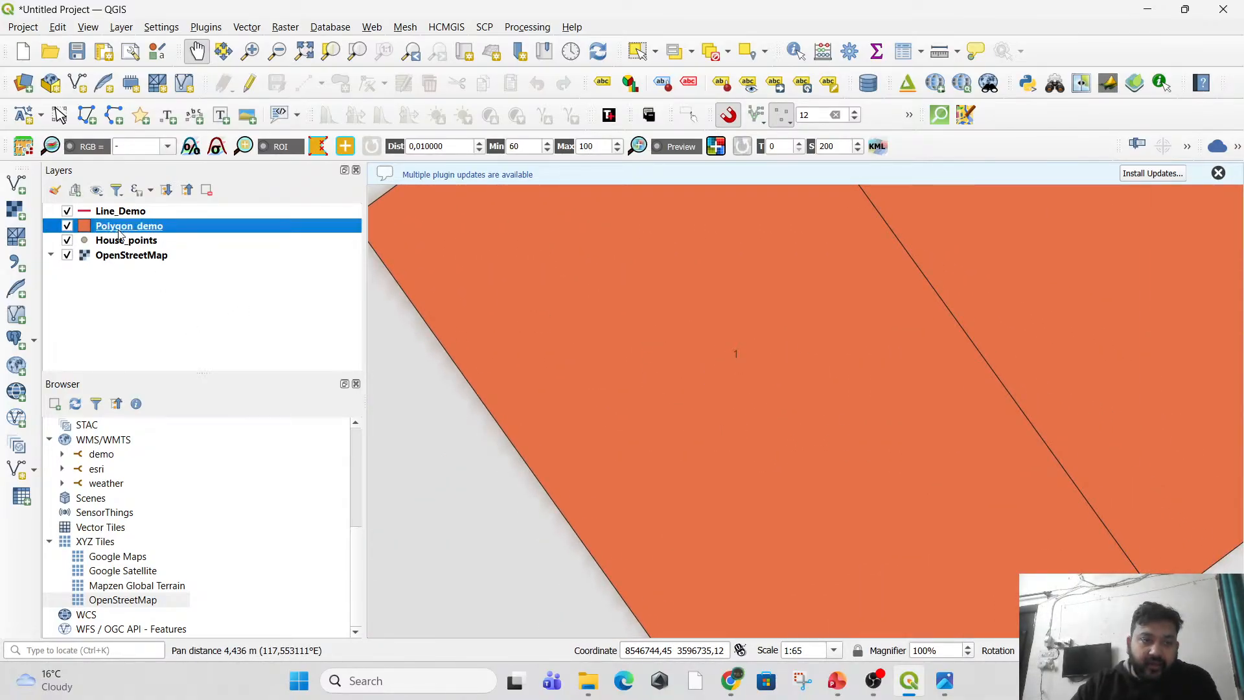
pyautogui.moveTo(120, 235); pyautogui.dragTo(126, 249)
pyautogui.scroll(-1, 666, 383)
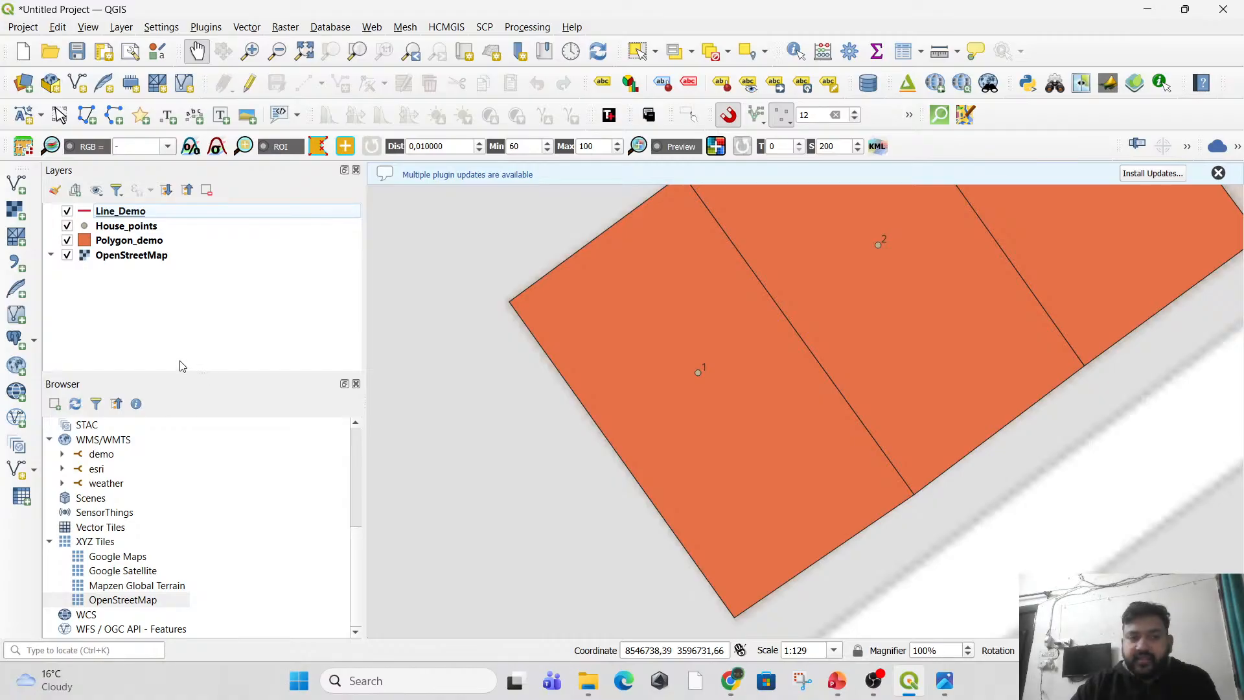
pyautogui.scroll(-1, 606, 436)
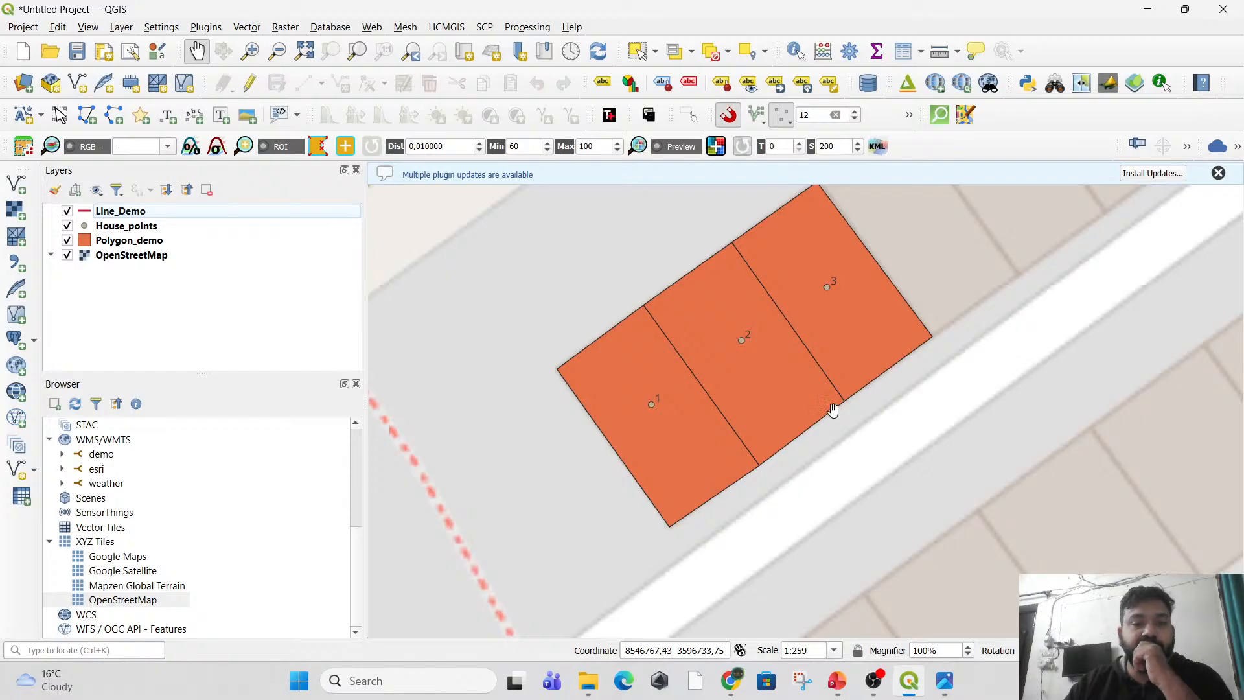
# Inspect the three house polygons with their points, and open the Polygon_demo attribute table, moving its window clear of the layer list.
pyautogui.scroll(-1, 836, 405)
pyautogui.moveTo(849, 405); pyautogui.dragTo(683, 466)
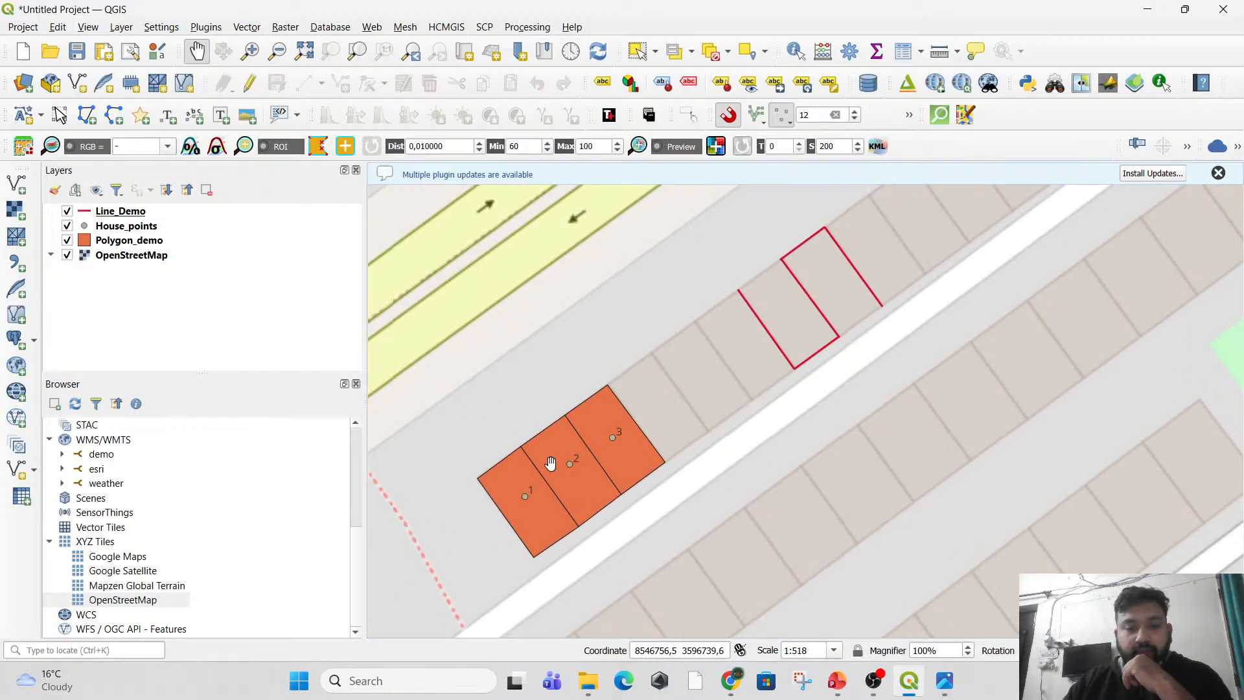
pyautogui.moveTo(552, 464); pyautogui.dragTo(603, 389)
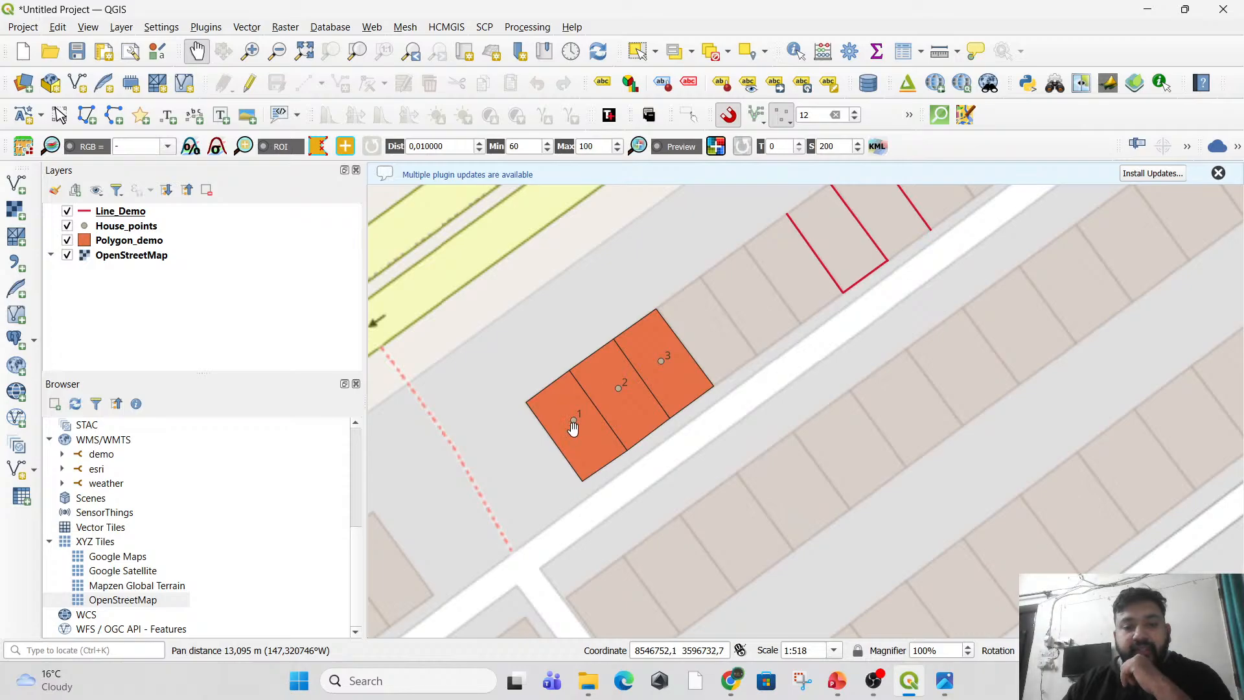
pyautogui.scroll(1, 573, 433)
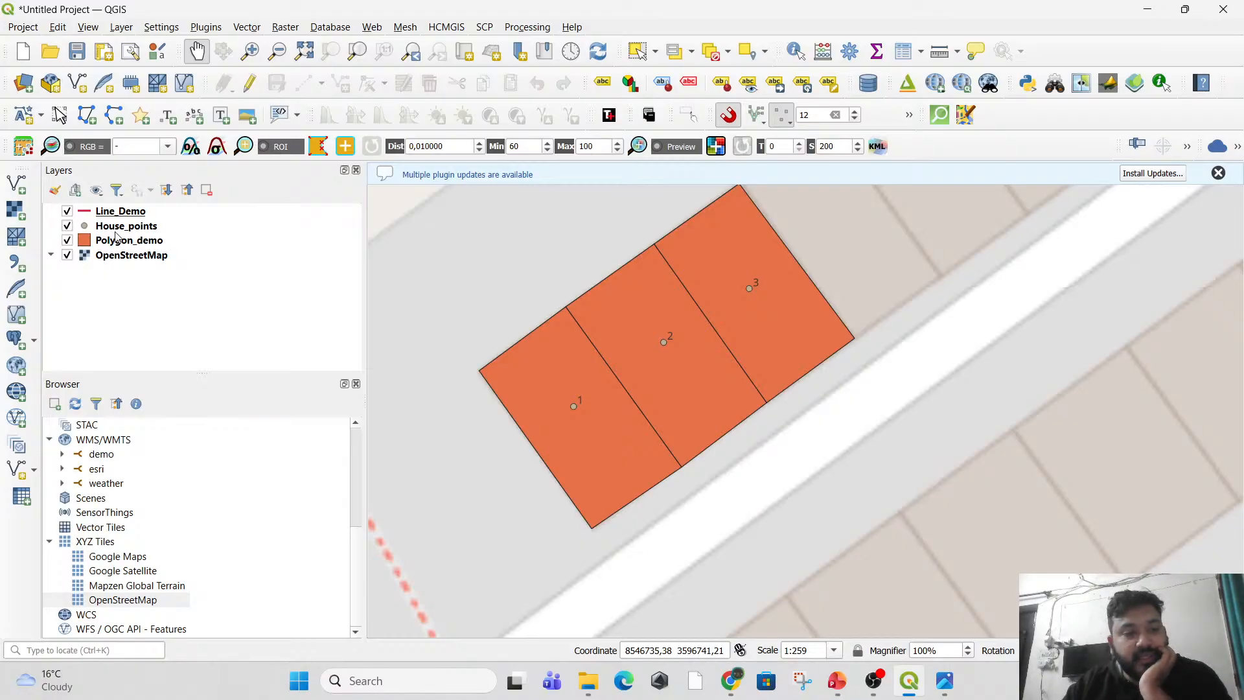
pyautogui.rightClick(133, 245)
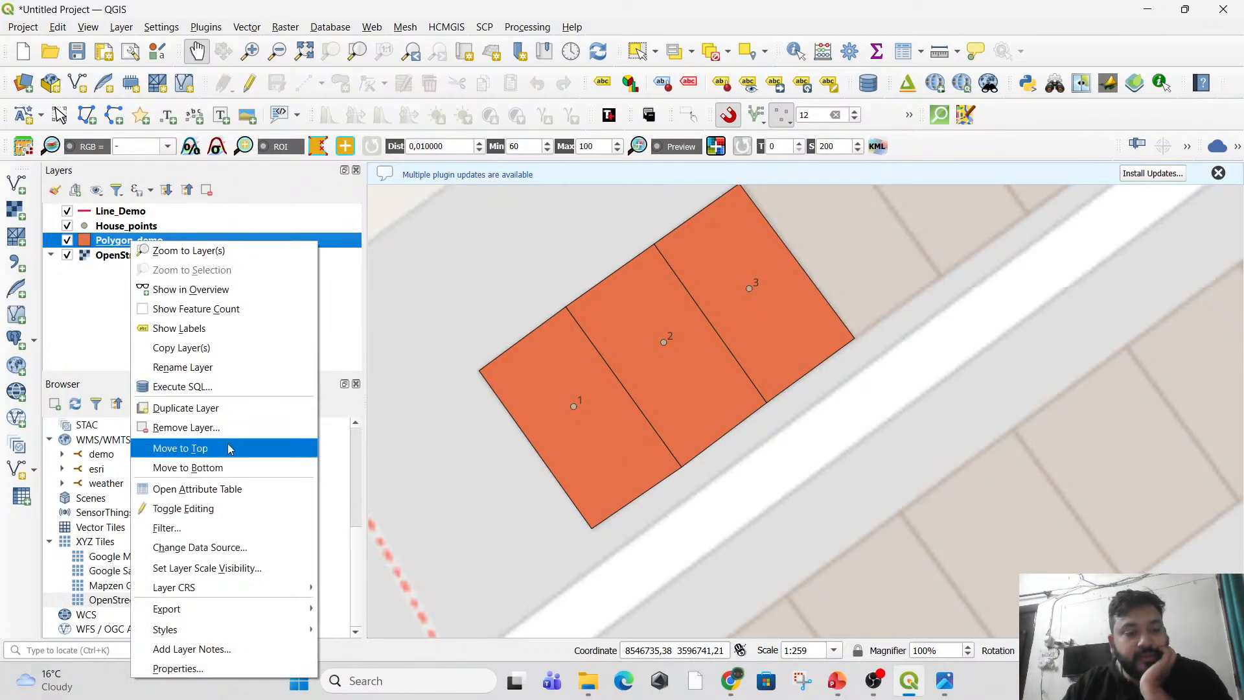
pyautogui.click(238, 494)
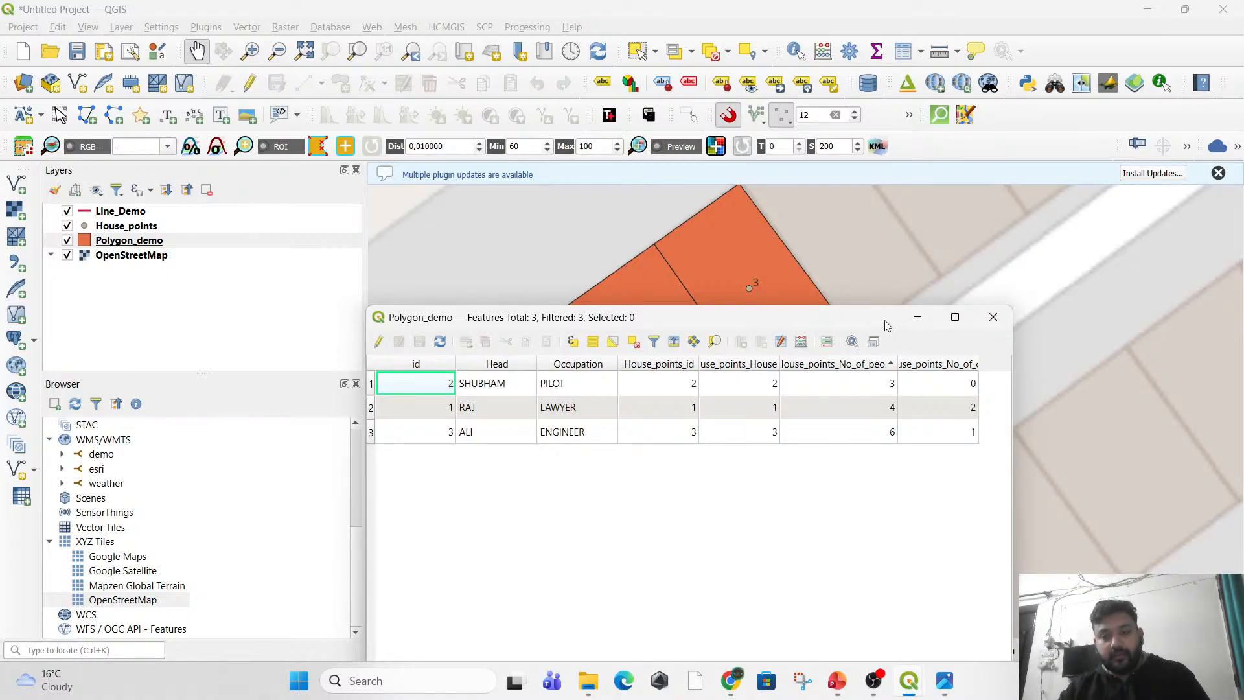
pyautogui.moveTo(890, 326); pyautogui.dragTo(887, 291)
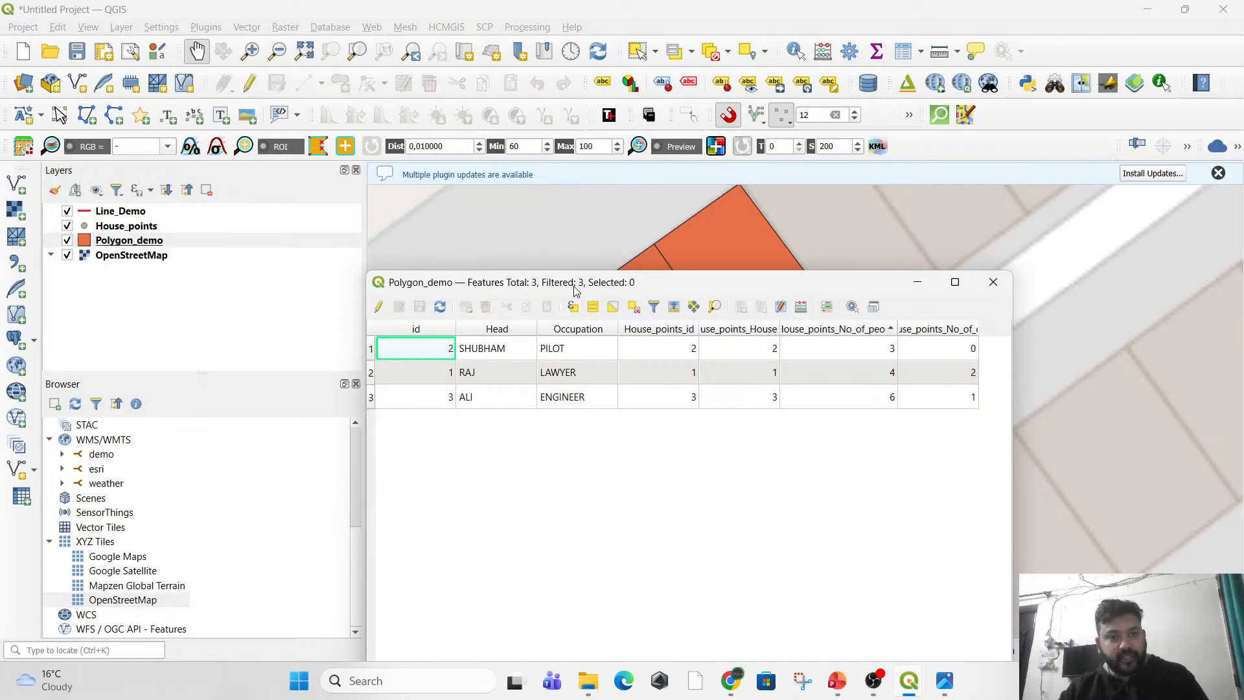
pyautogui.moveTo(577, 289); pyautogui.dragTo(672, 285)
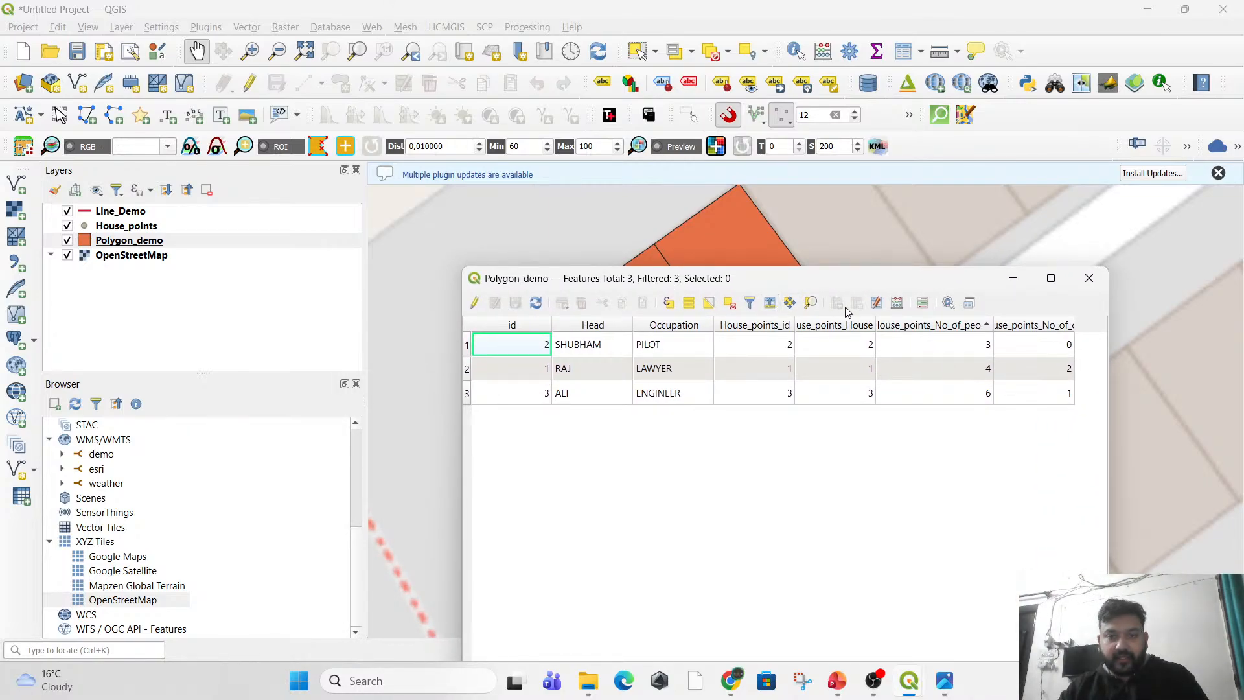
# Set up a new field named Area of type Decimal number (real) in the Polygon_demo field calculator.
pyautogui.click(897, 303)
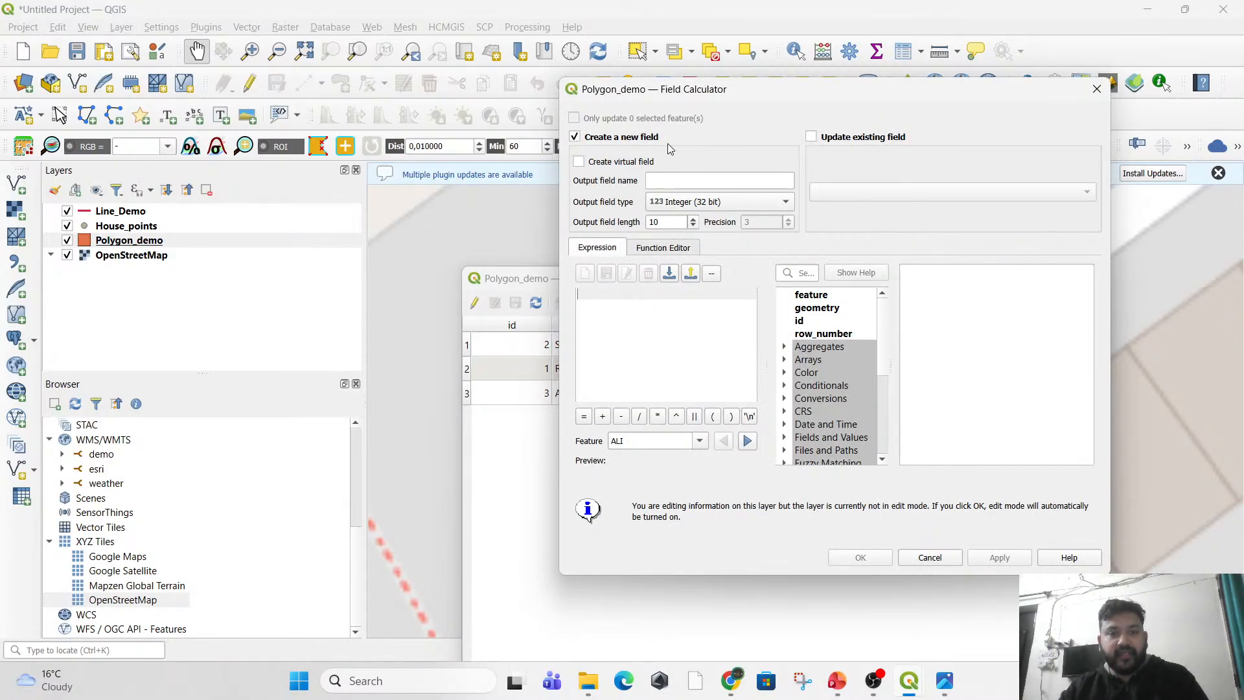
pyautogui.click(662, 185)
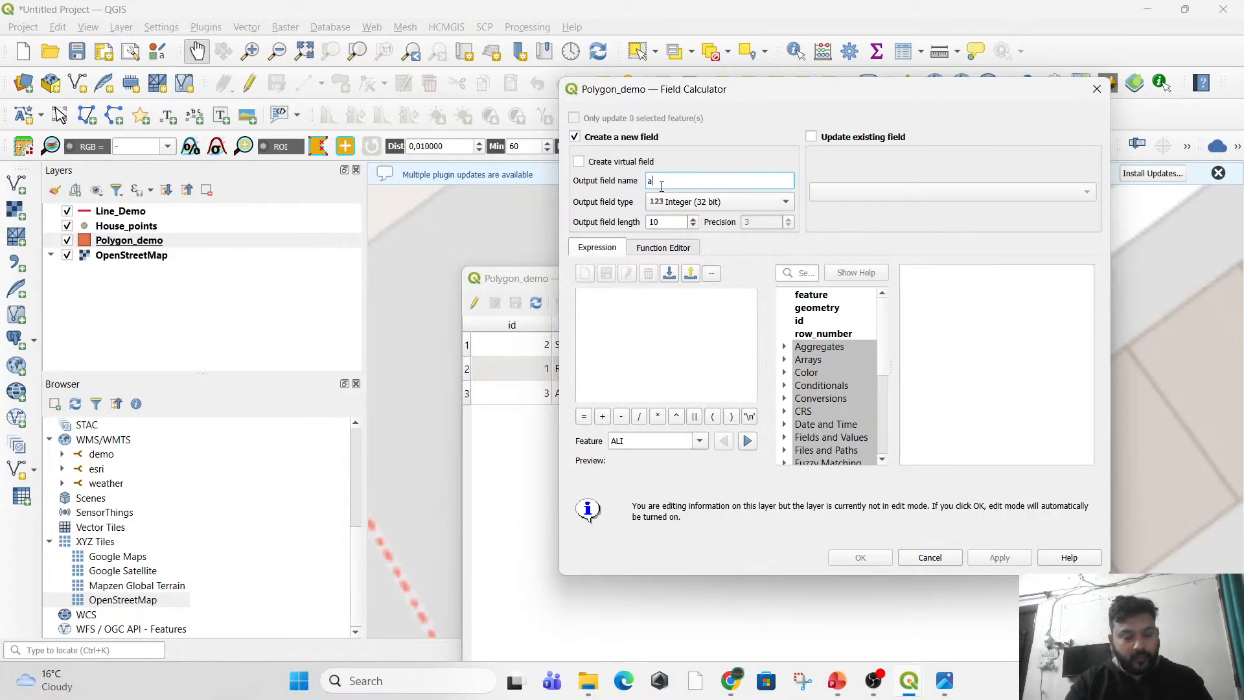
pyautogui.write('Area')
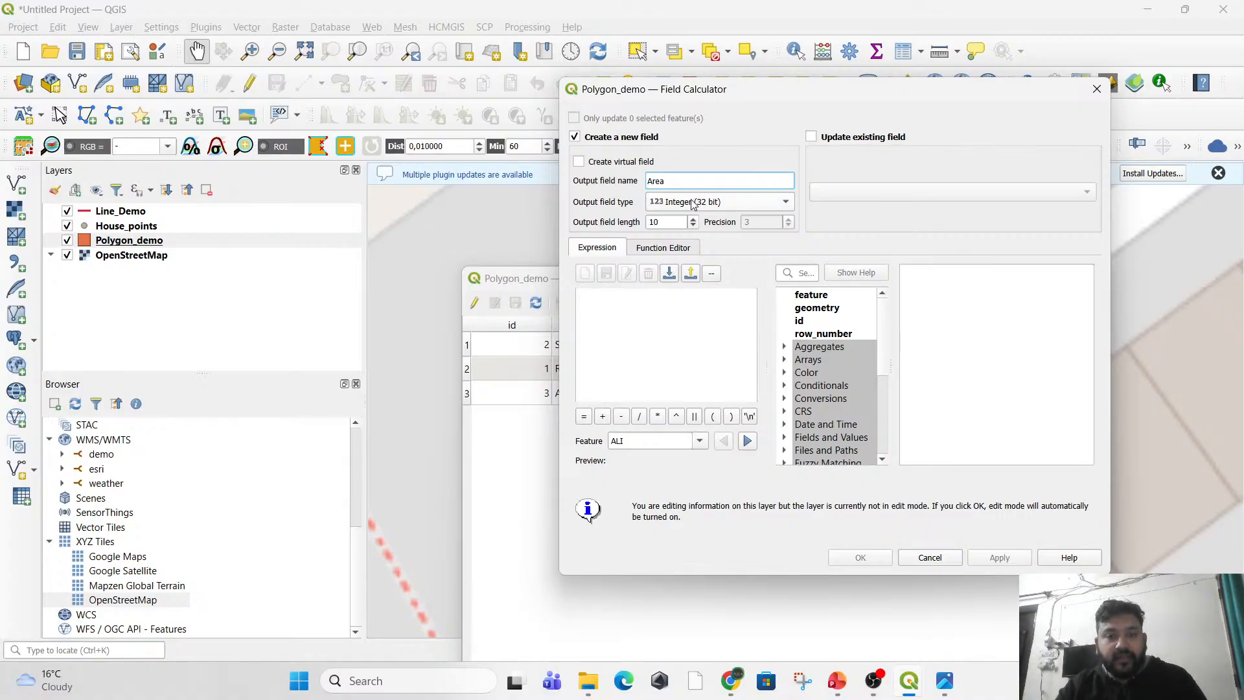
pyautogui.click(693, 202)
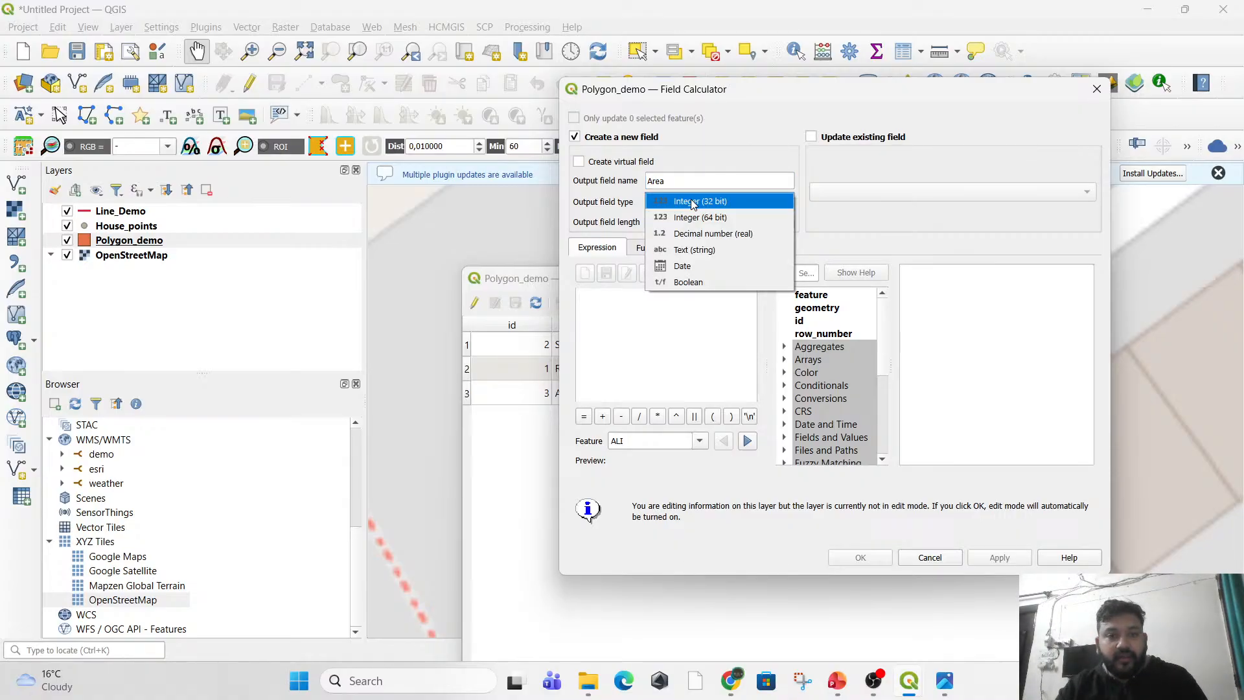
pyautogui.click(701, 234)
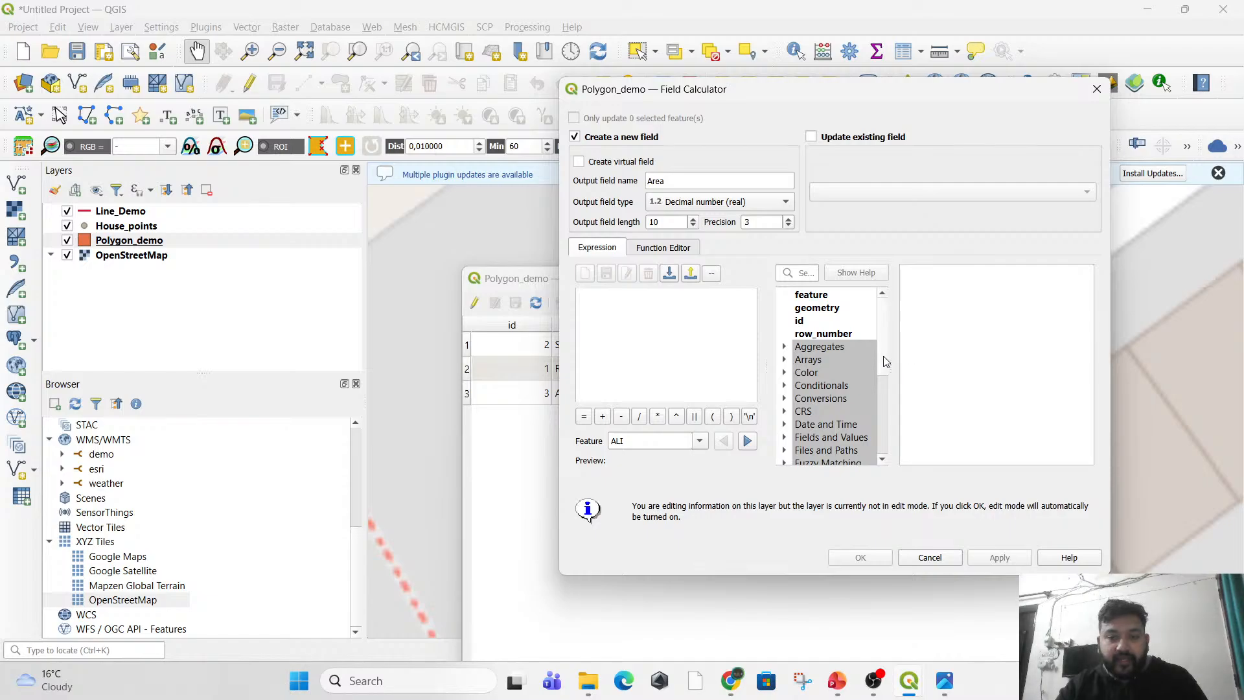
# Create the Area field from the Geometry function $area and close the field calculator.
pyautogui.scroll(-3, 885, 362)
pyautogui.moveTo(895, 403); pyautogui.dragTo(894, 409)
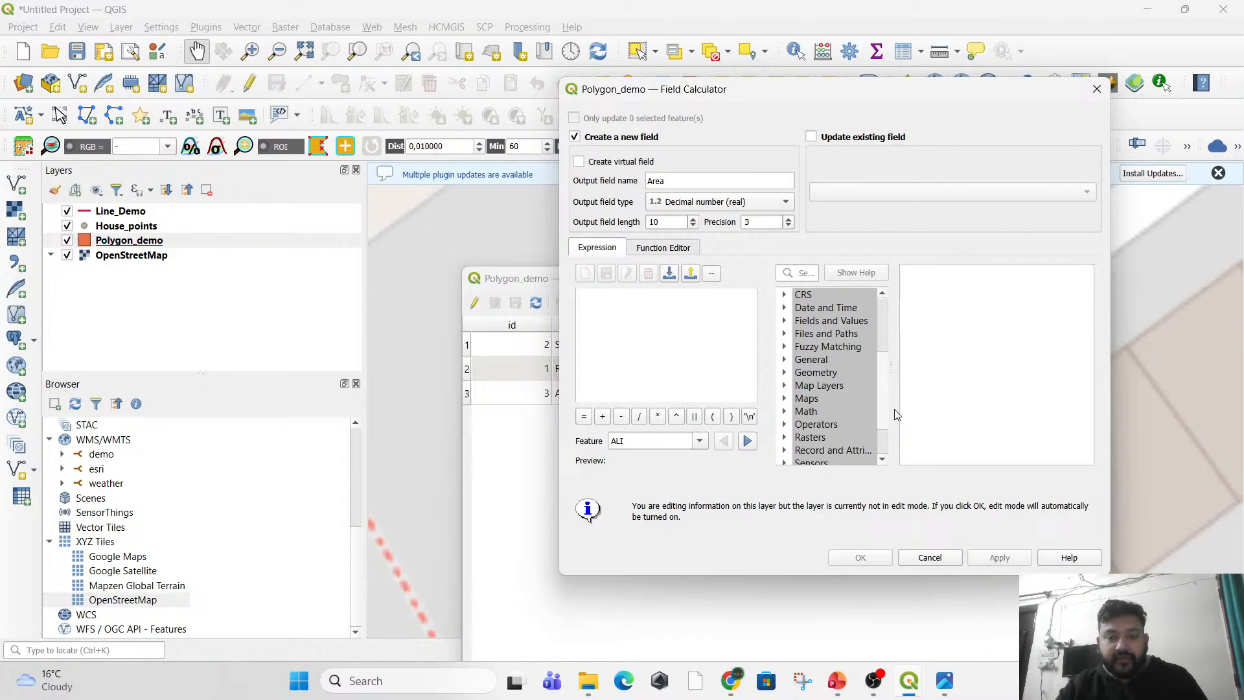
pyautogui.click(784, 374)
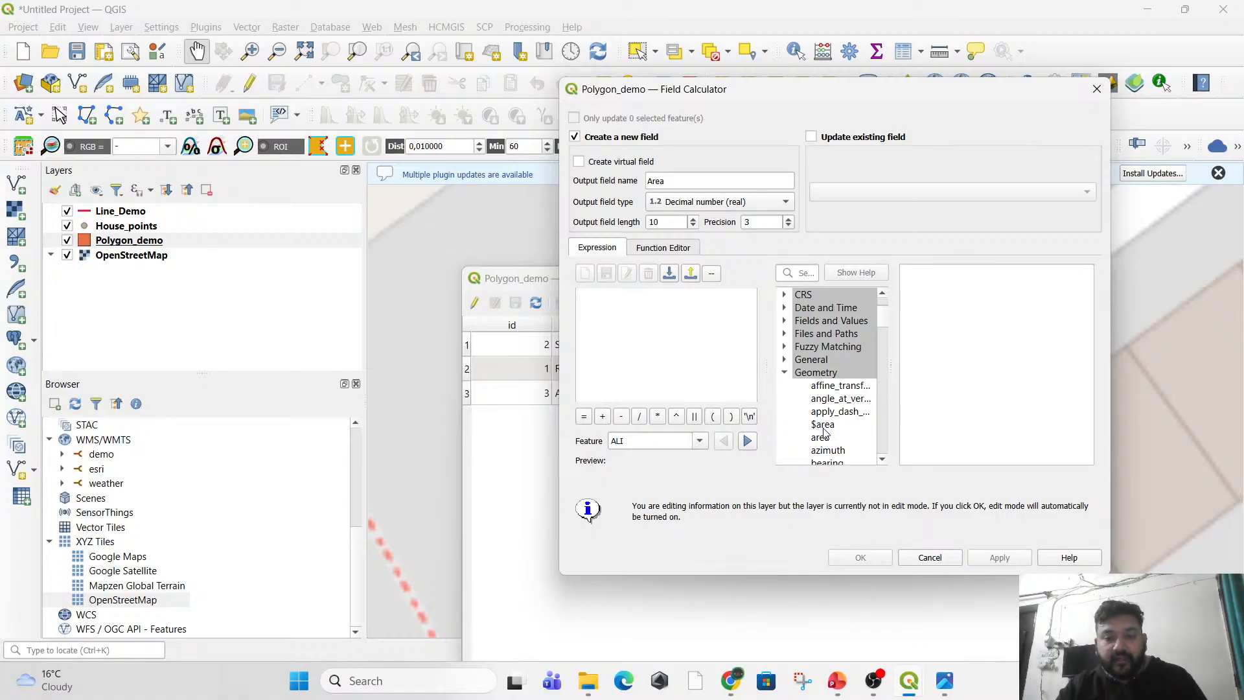
pyautogui.doubleClick(823, 426)
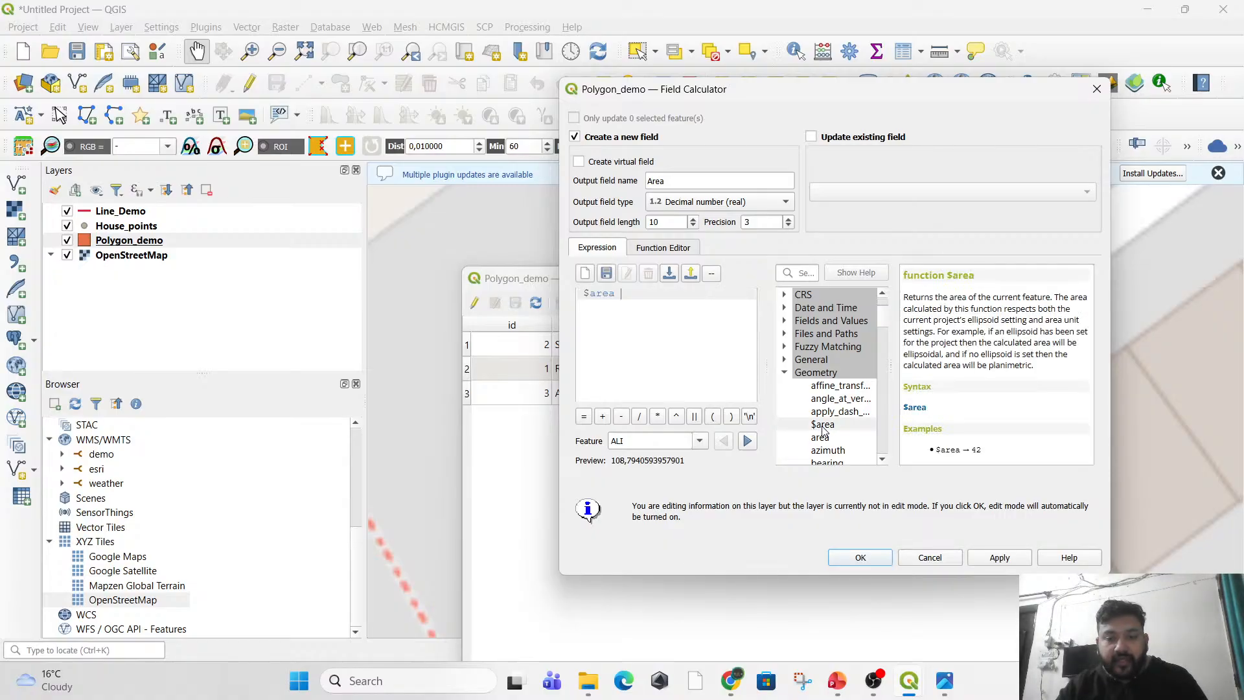
pyautogui.click(996, 559)
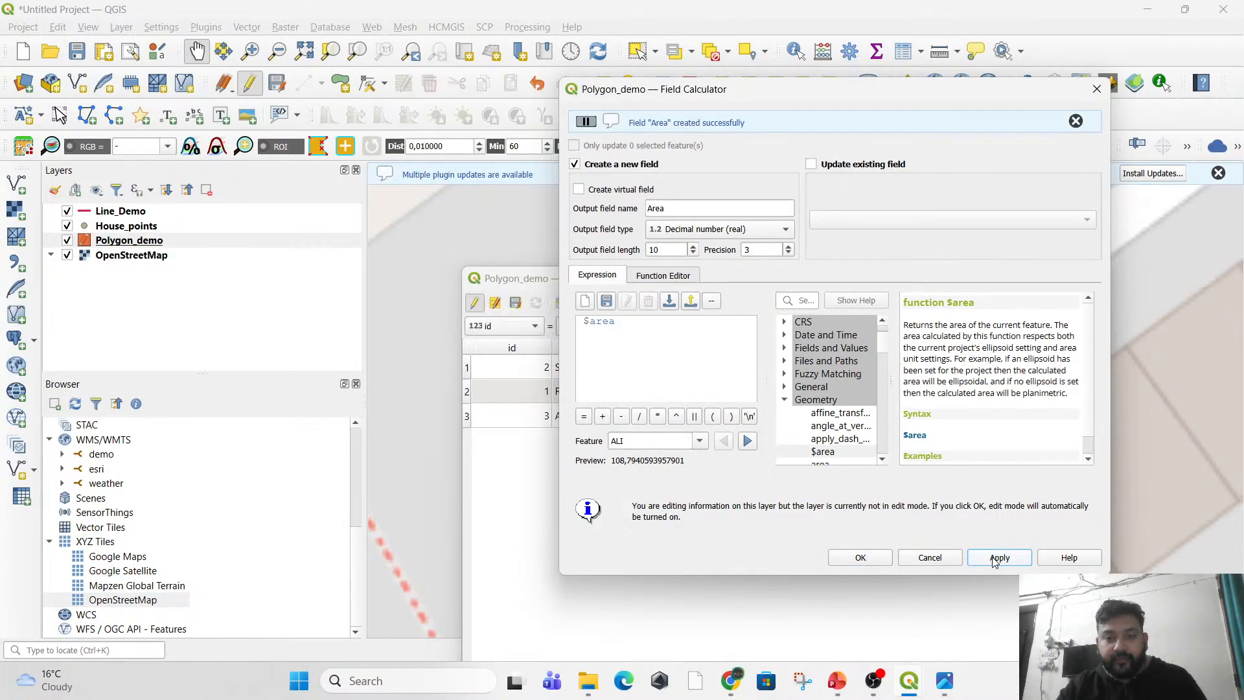
pyautogui.click(868, 559)
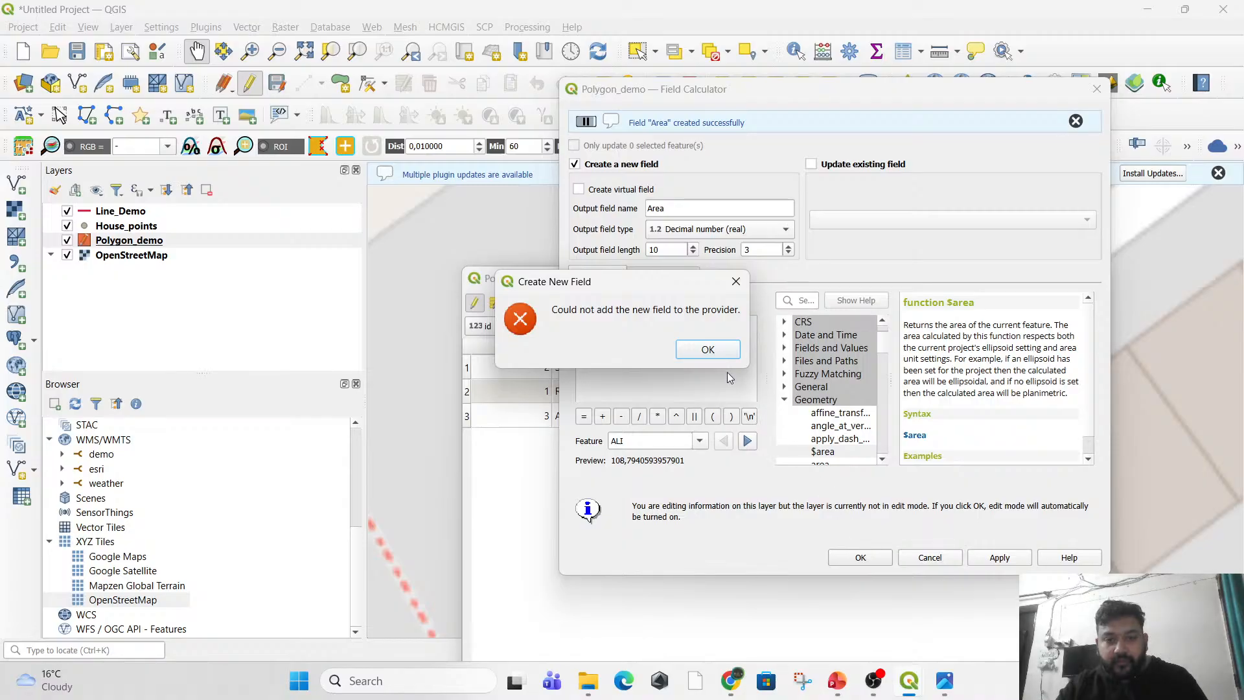
pyautogui.click(725, 350)
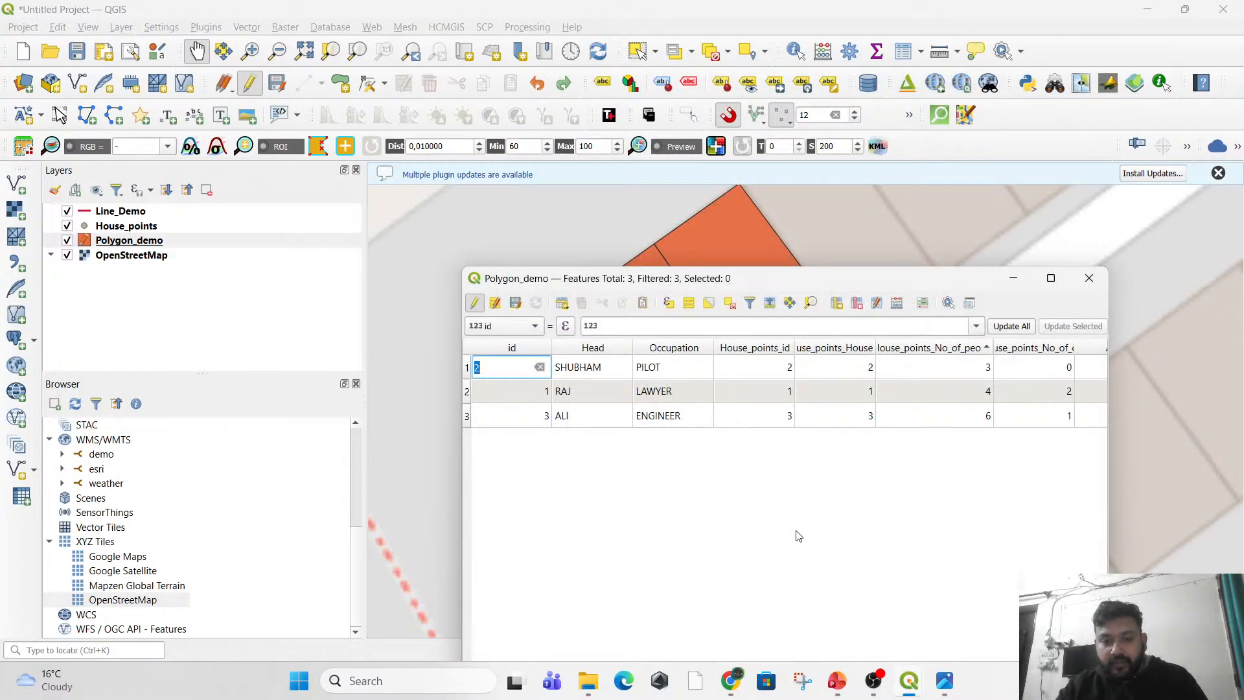
# Move and widen the attribute table window to review the Area column for each house.
pyautogui.moveTo(842, 287); pyautogui.dragTo(629, 72)
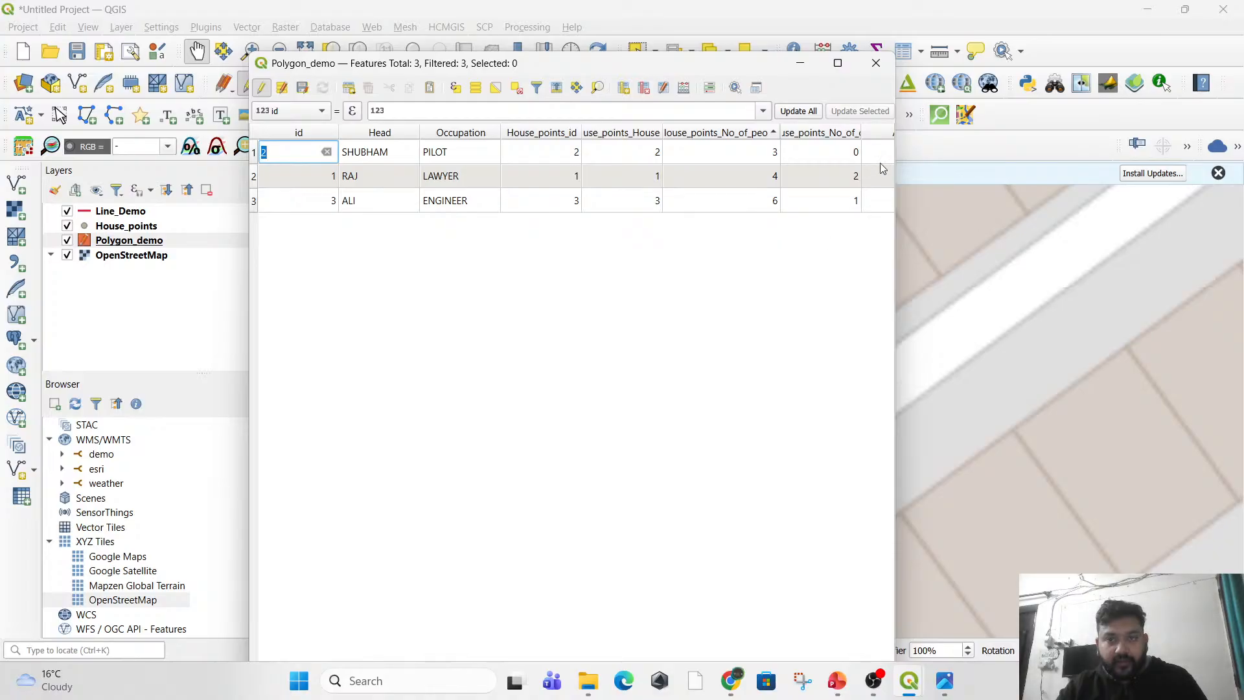
pyautogui.moveTo(899, 137); pyautogui.dragTo(1011, 137)
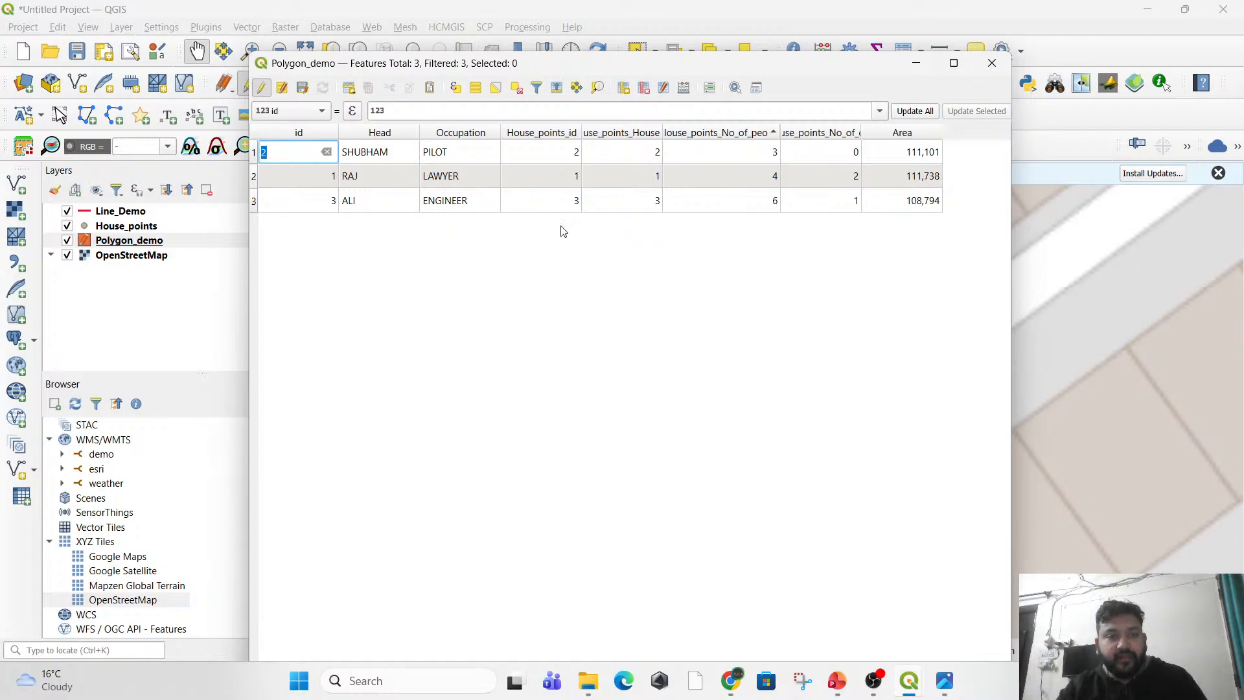
pyautogui.click(492, 304)
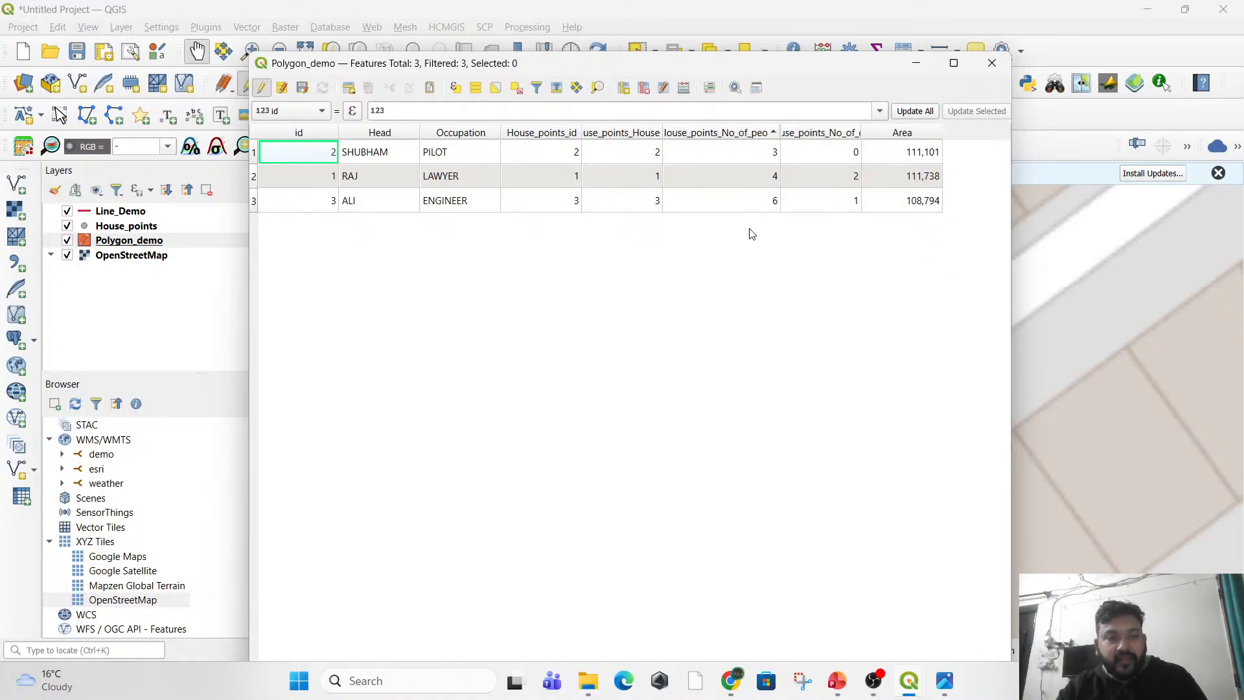
# Stop editing Polygon_demo, save its changes and close the attribute table.
pyautogui.click(262, 92)
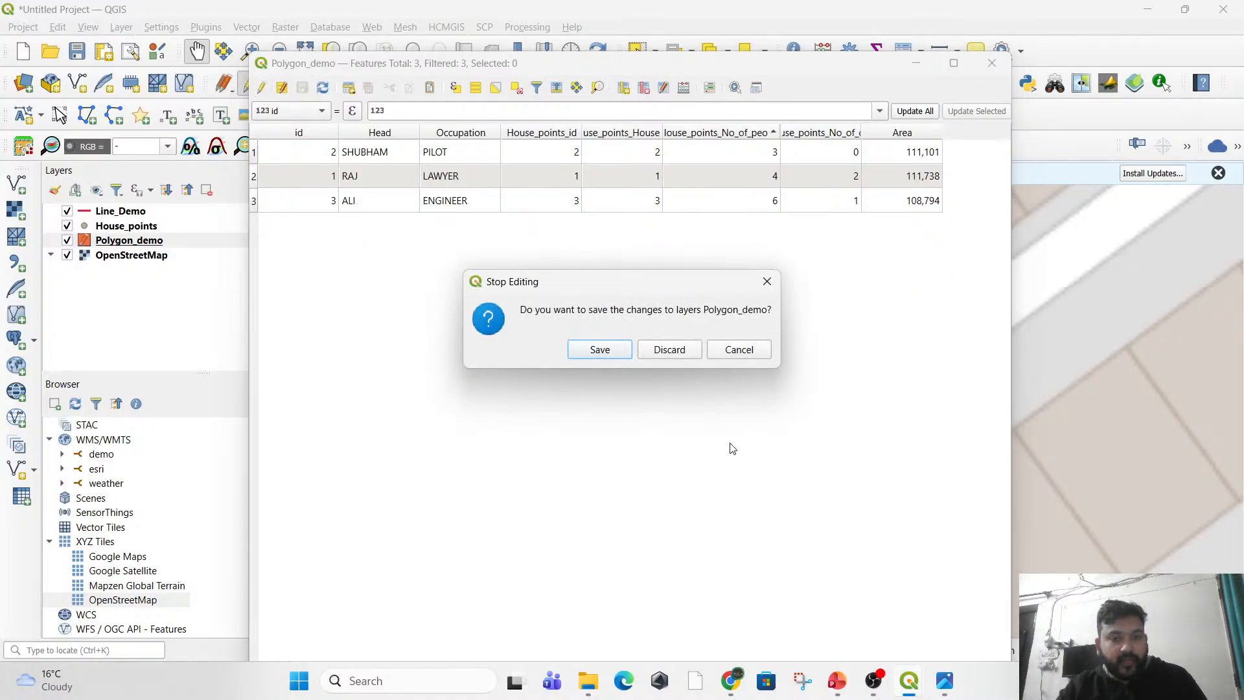
pyautogui.click(600, 350)
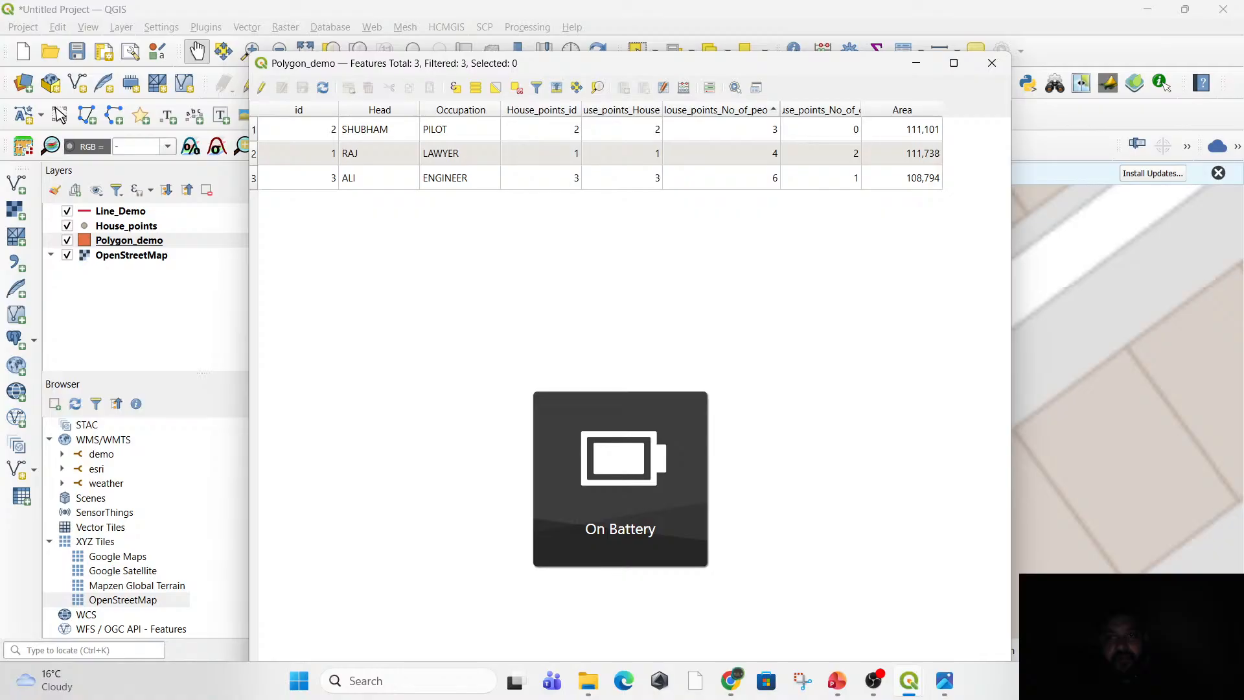
pyautogui.click(991, 63)
# Close QGIS and discard the unsaved project.
pyautogui.scroll(-3, 647, 394)
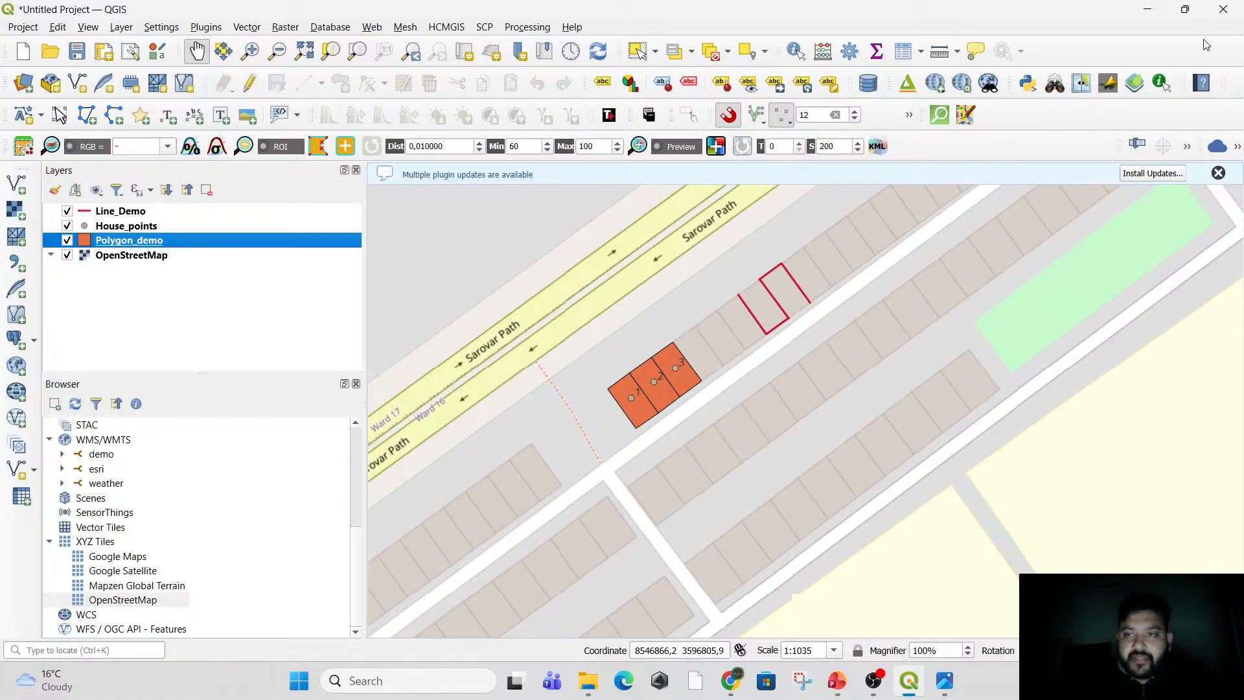
pyautogui.click(1231, 10)
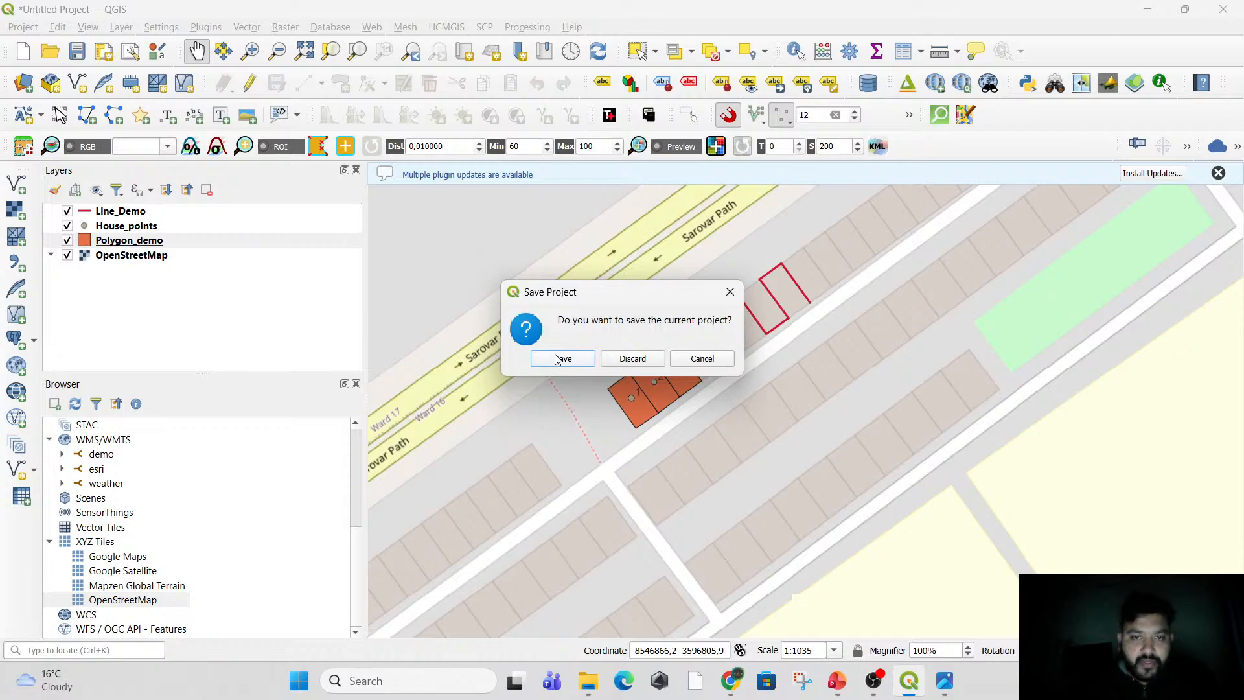
pyautogui.click(622, 359)
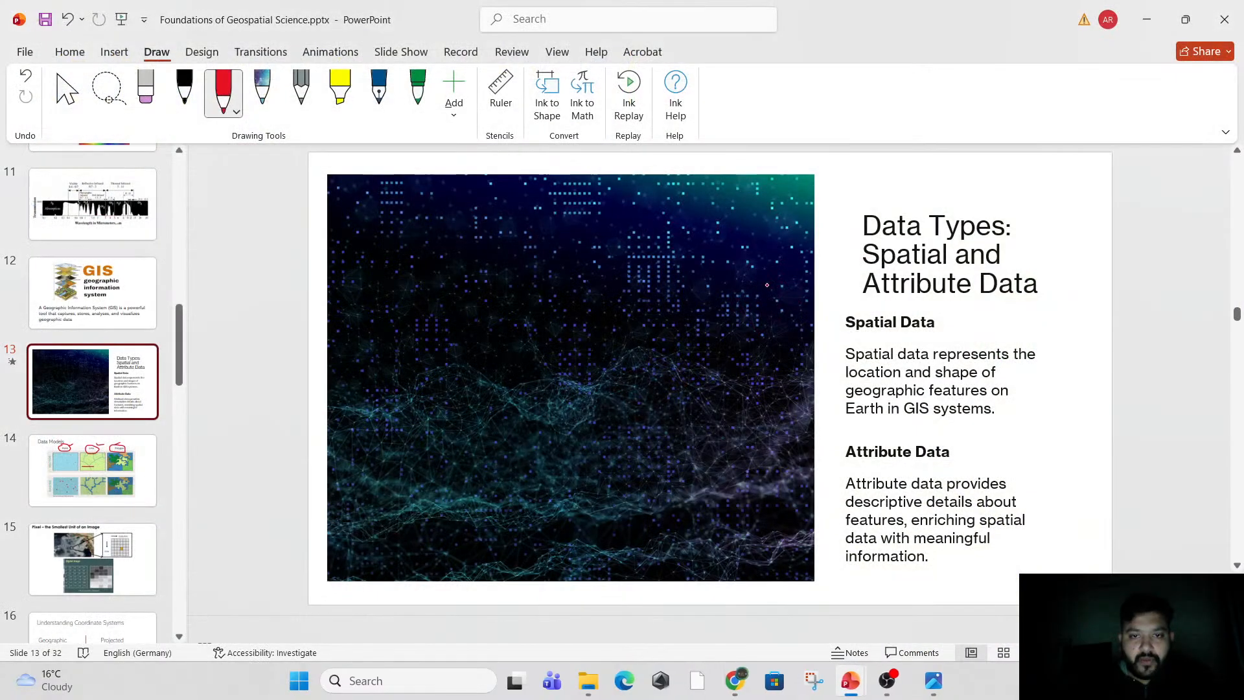
# Switch to ArcGIS Pro and open the recent project MyProject102.
pyautogui.click(462, 680)
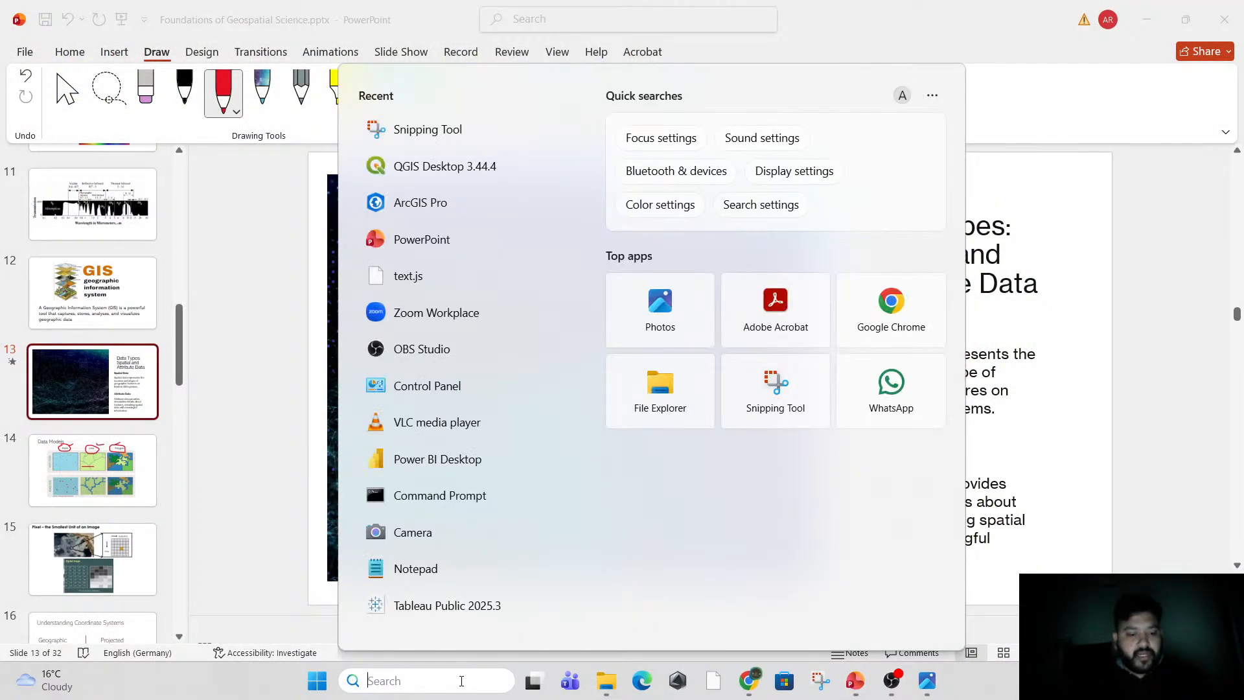
pyautogui.write('arc')
pyautogui.press('Return')
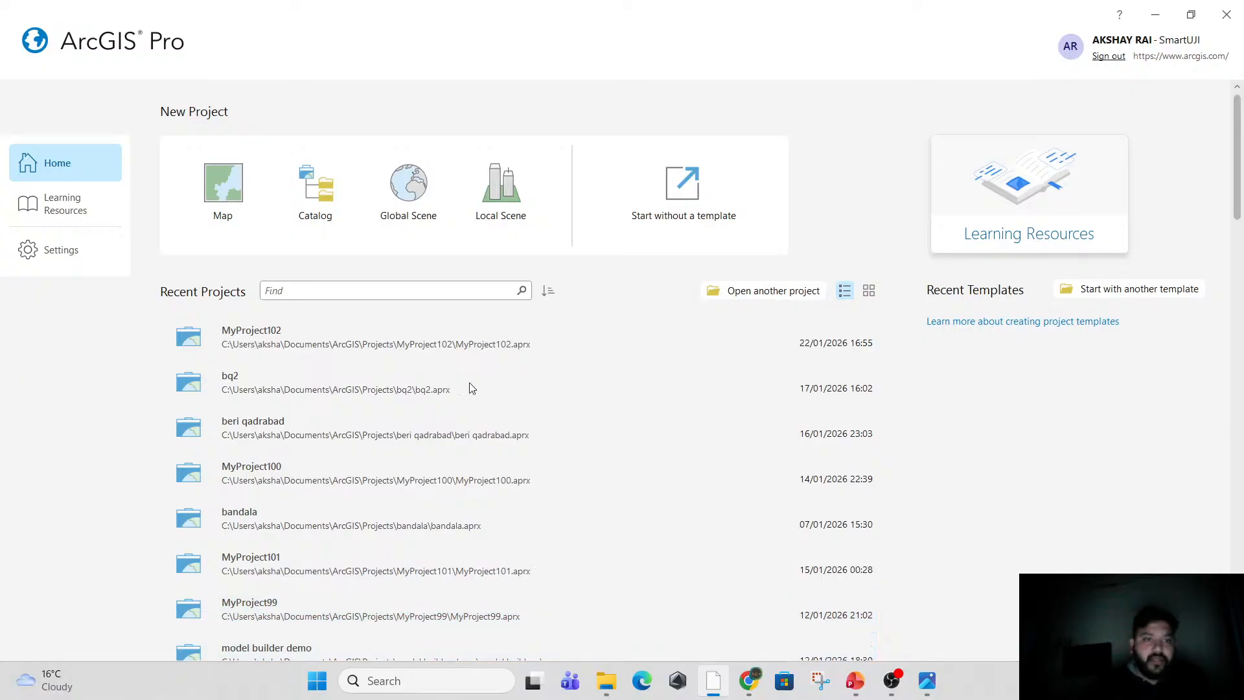
pyautogui.click(268, 343)
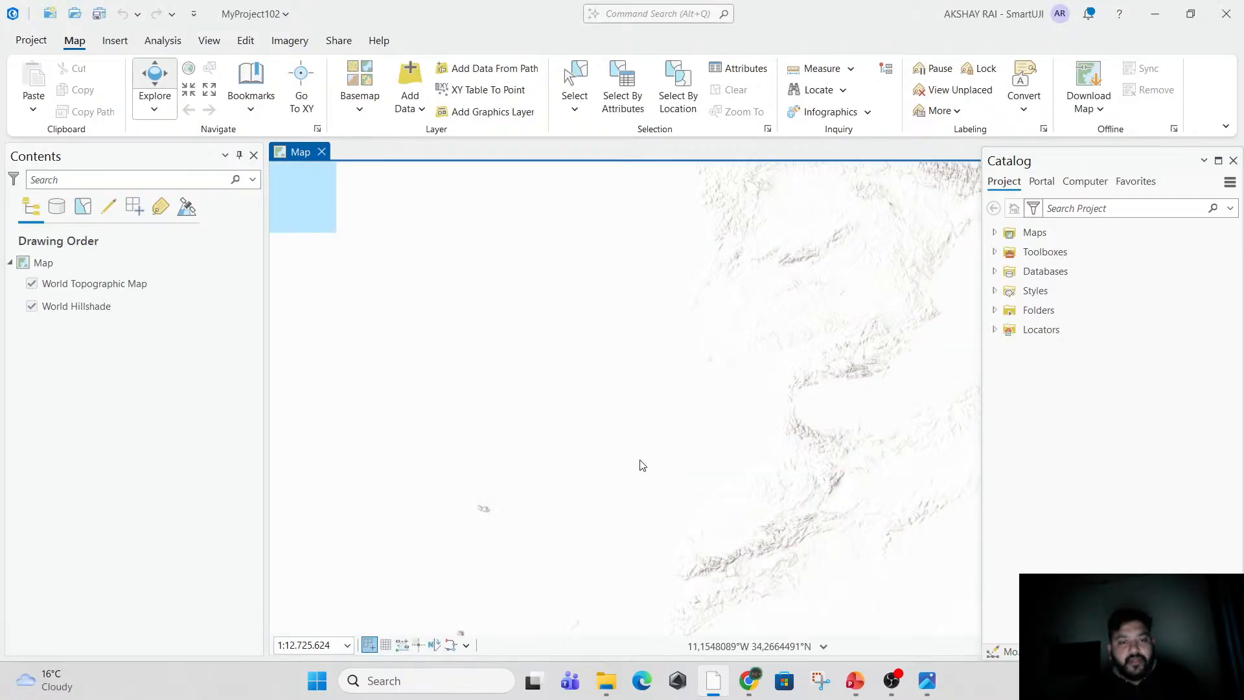
# View Africa, Europe and Asia together in the project map.
pyautogui.scroll(-2, 718, 497)
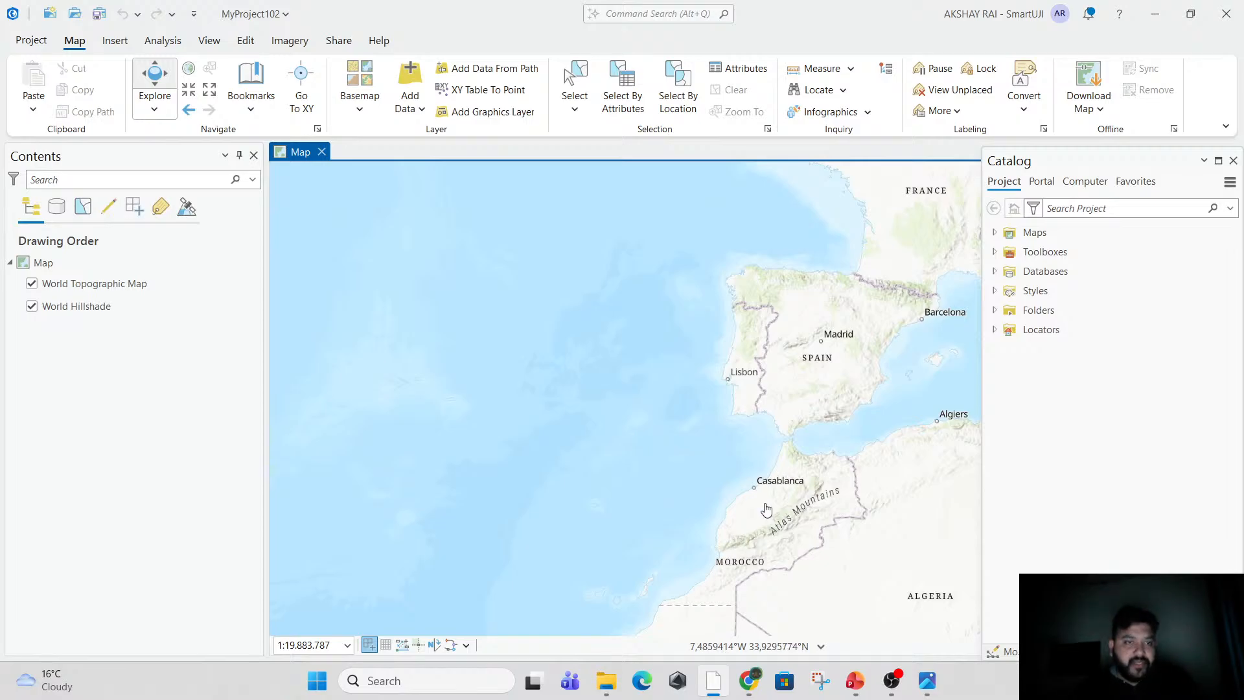
pyautogui.scroll(-5, 767, 509)
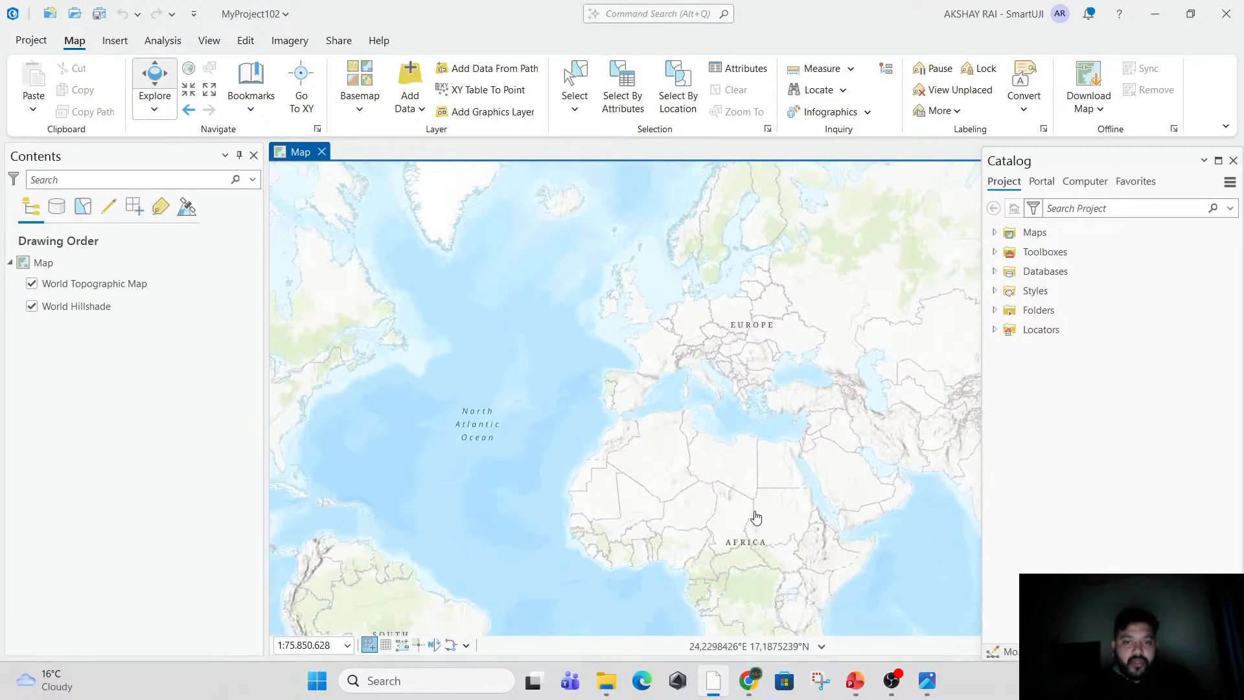
pyautogui.moveTo(756, 518); pyautogui.dragTo(520, 436)
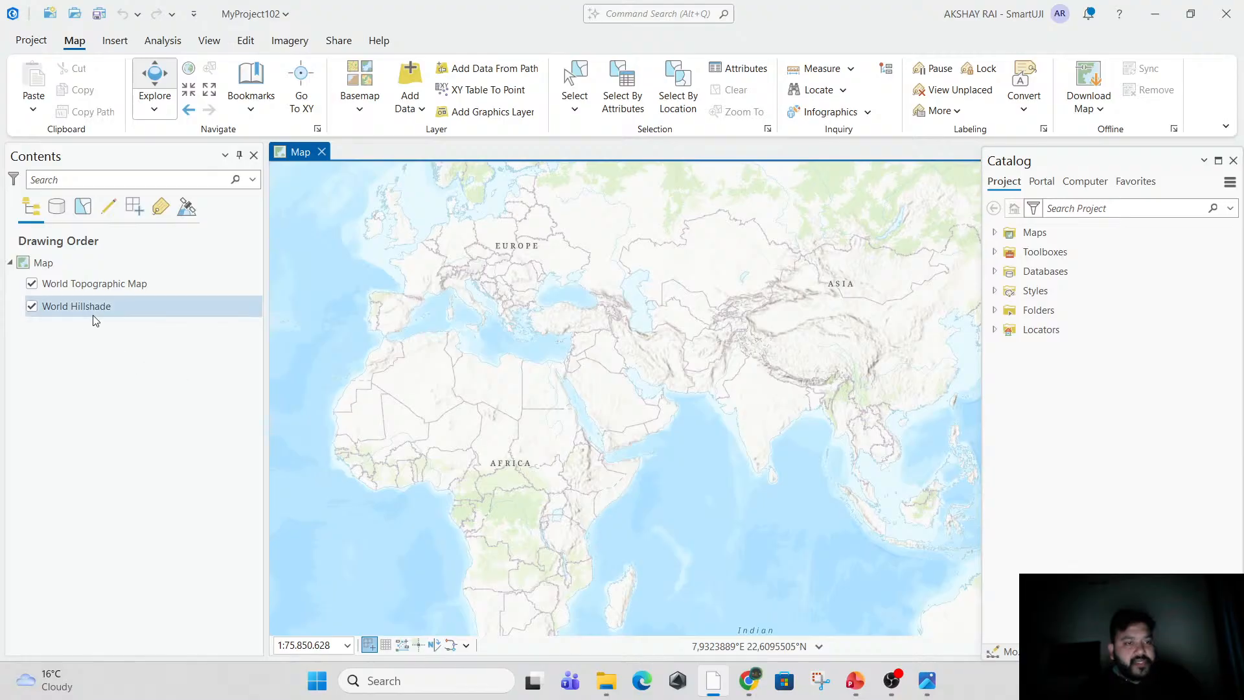
# Bring the city sectors of Chandigarh in northern India into view on the map.
pyautogui.scroll(8, 804, 374)
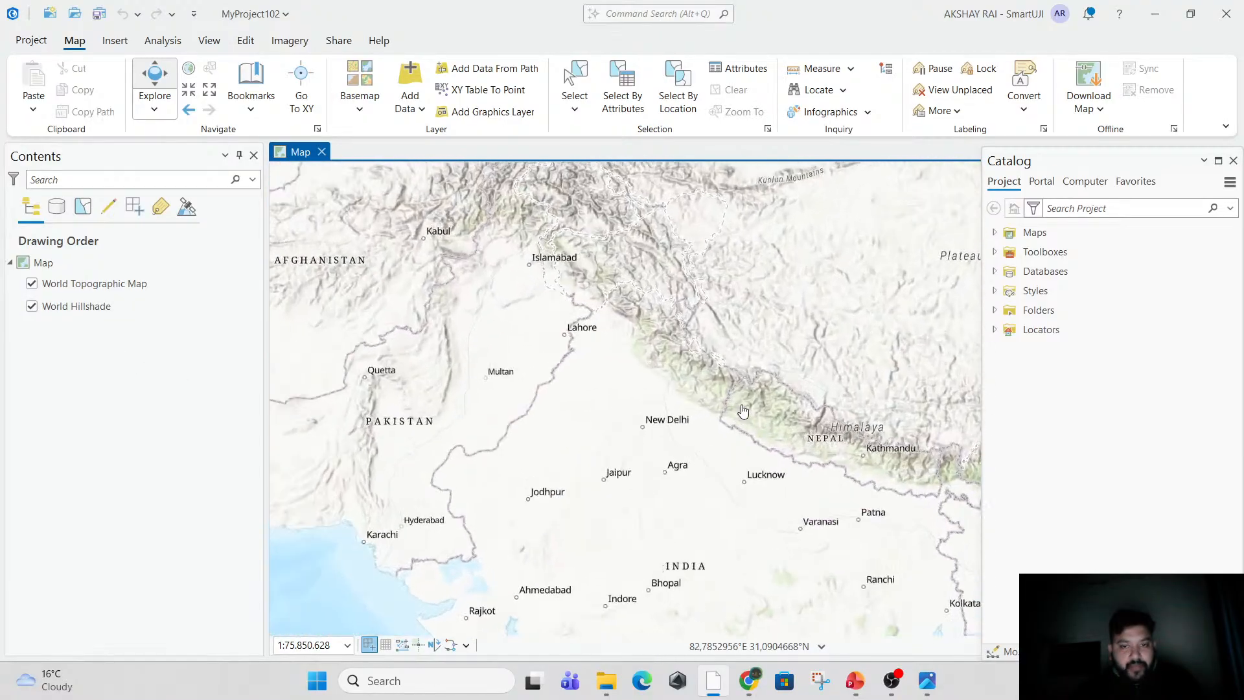
pyautogui.moveTo(542, 489); pyautogui.dragTo(673, 553)
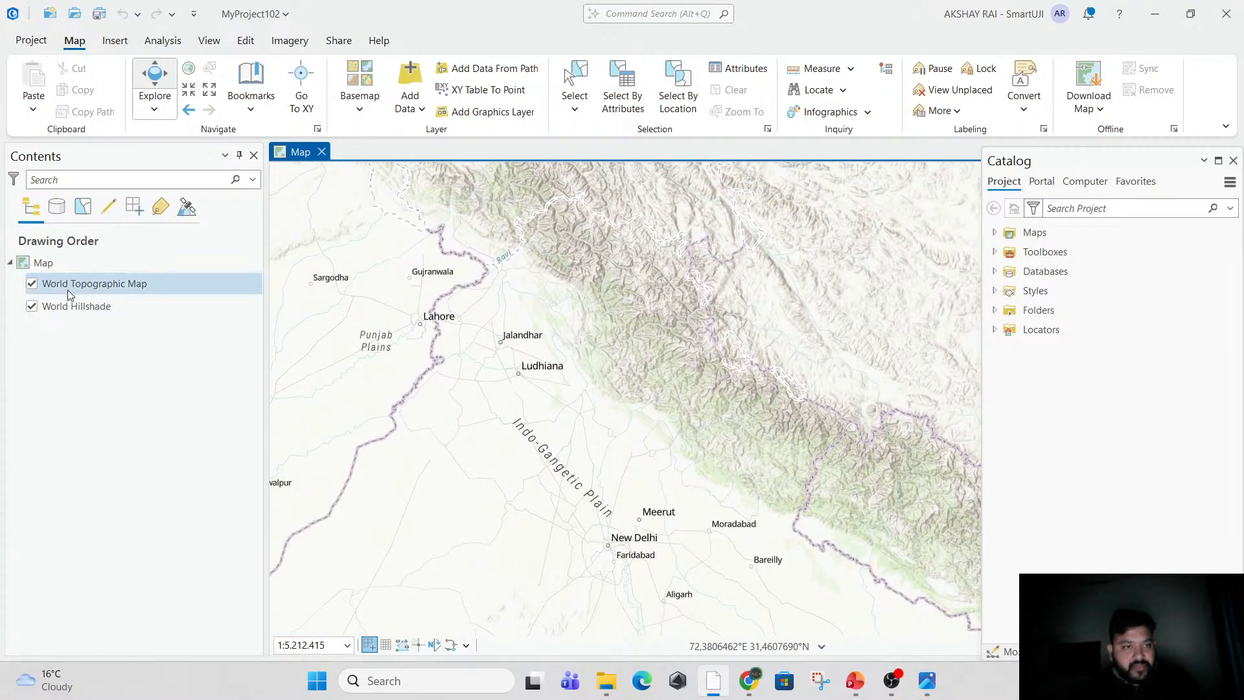
pyautogui.scroll(4, 614, 398)
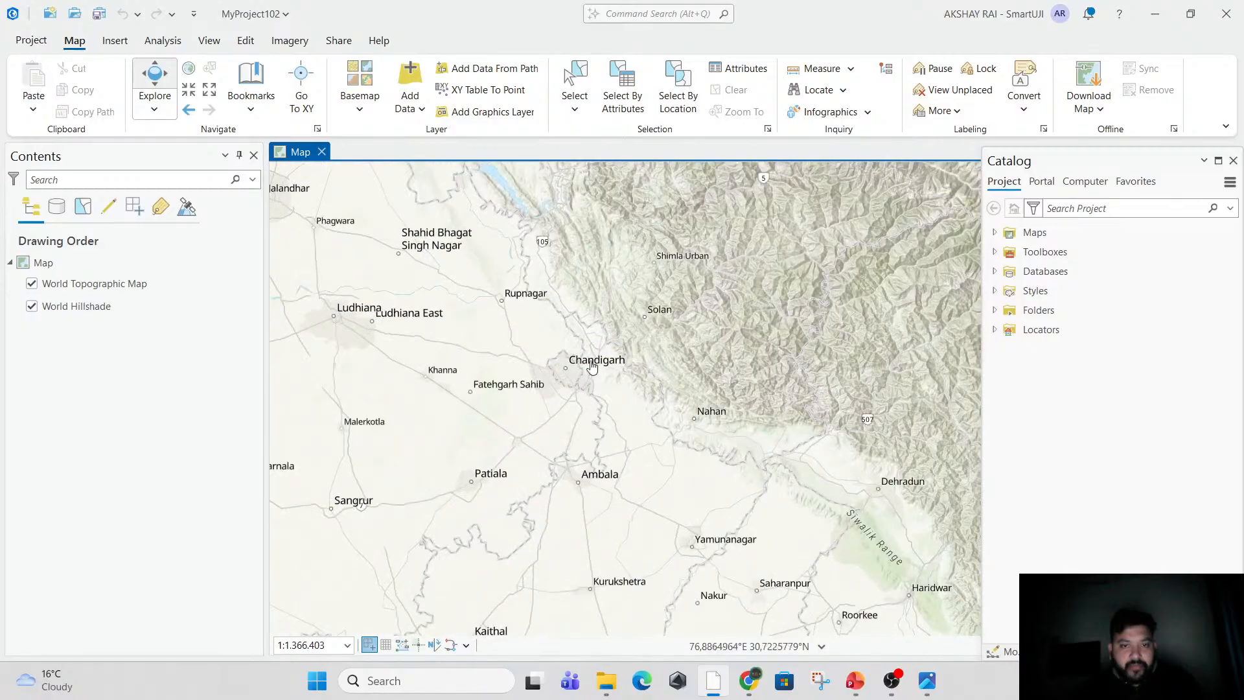
pyautogui.scroll(9, 599, 385)
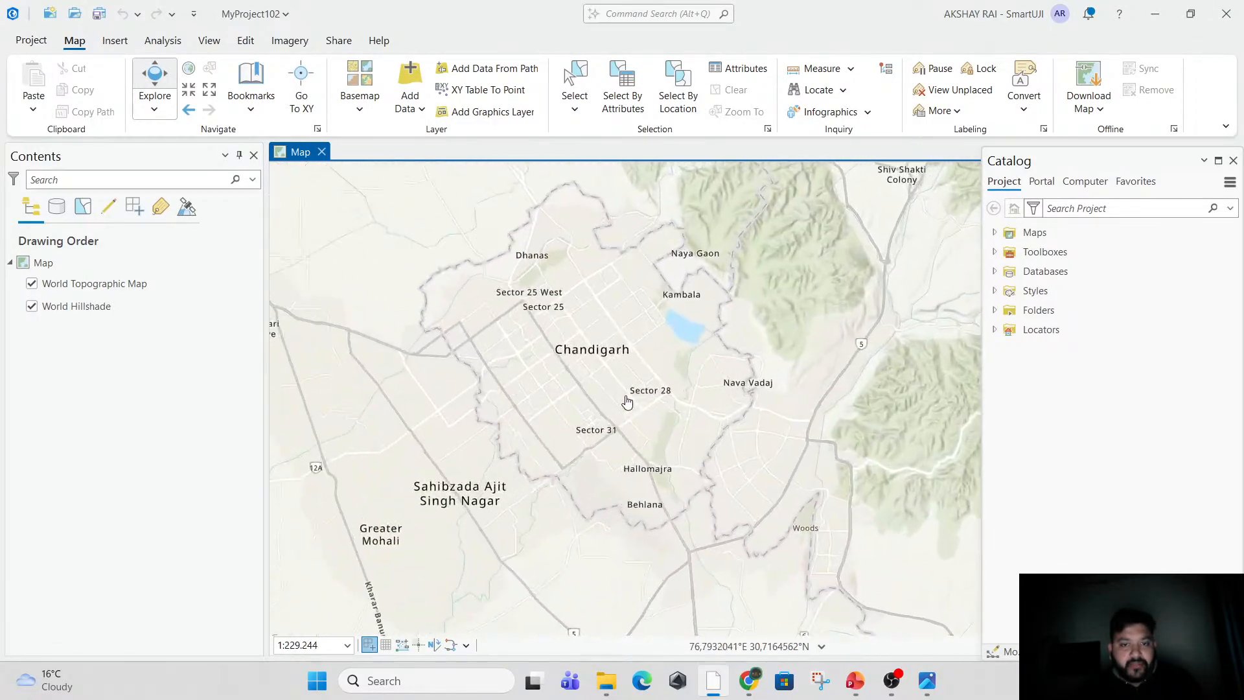
pyautogui.moveTo(505, 353); pyautogui.dragTo(573, 405)
pyautogui.scroll(2, 573, 401)
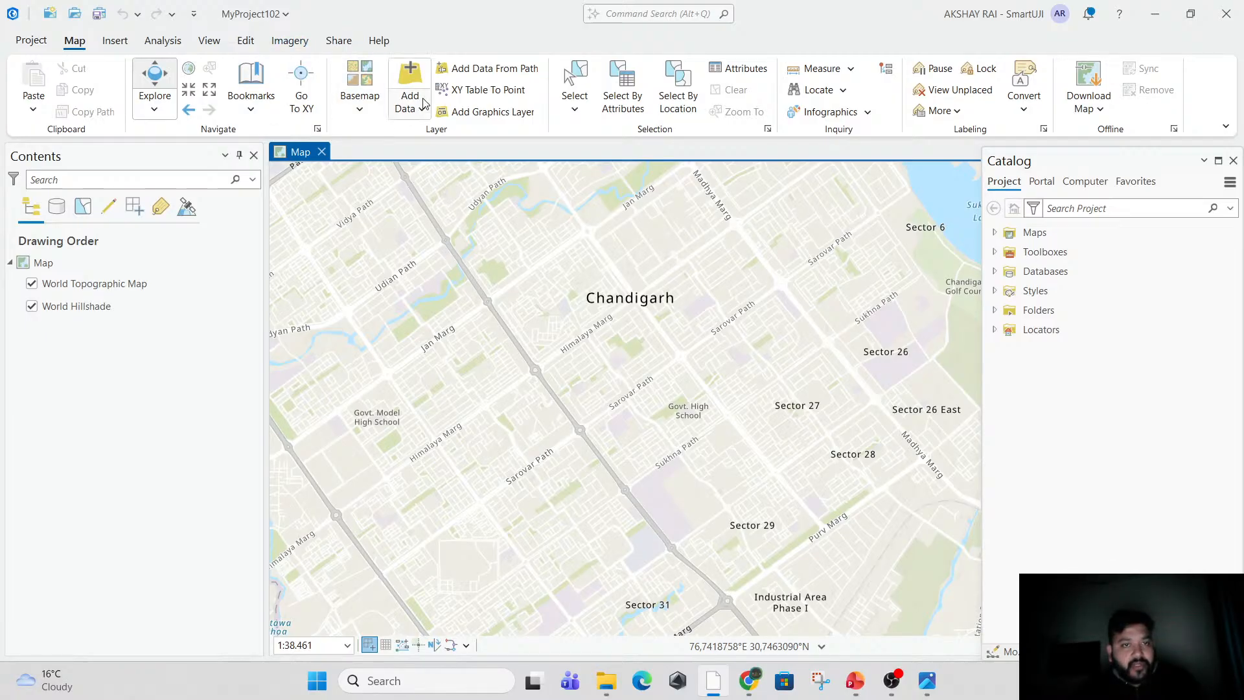
# Change the map's basemap to Imagery Hybrid and inspect Chandigarh on it.
pyautogui.click(360, 112)
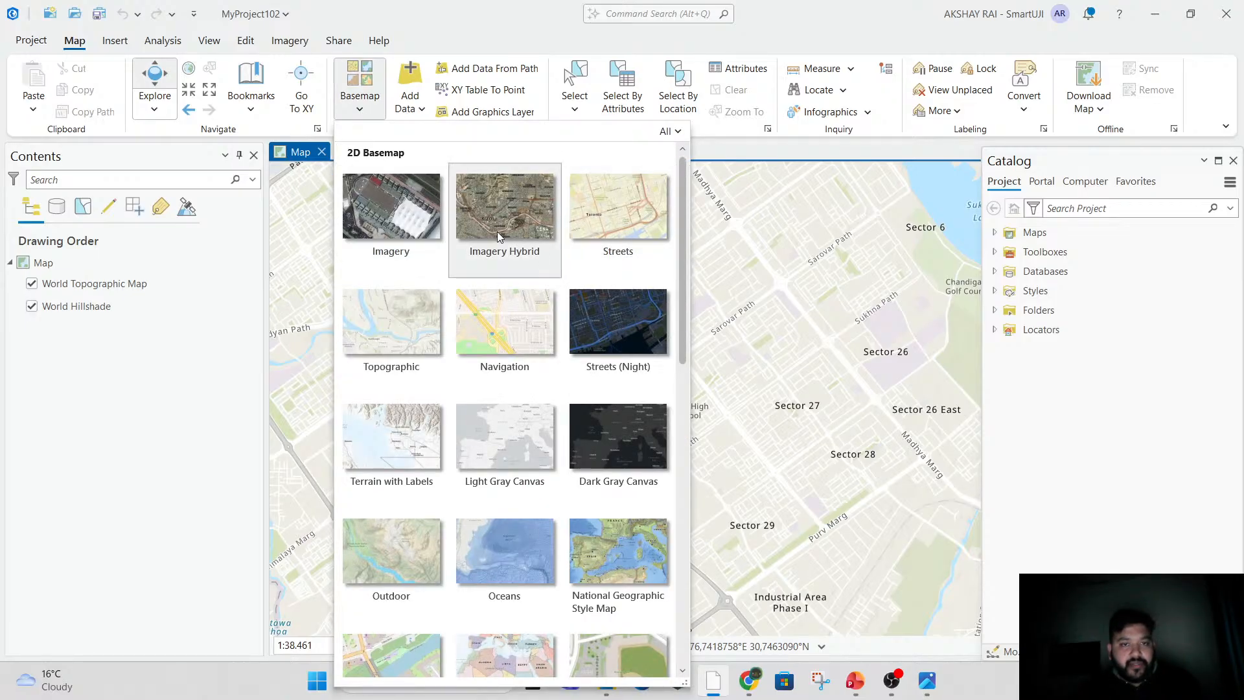
pyautogui.click(499, 235)
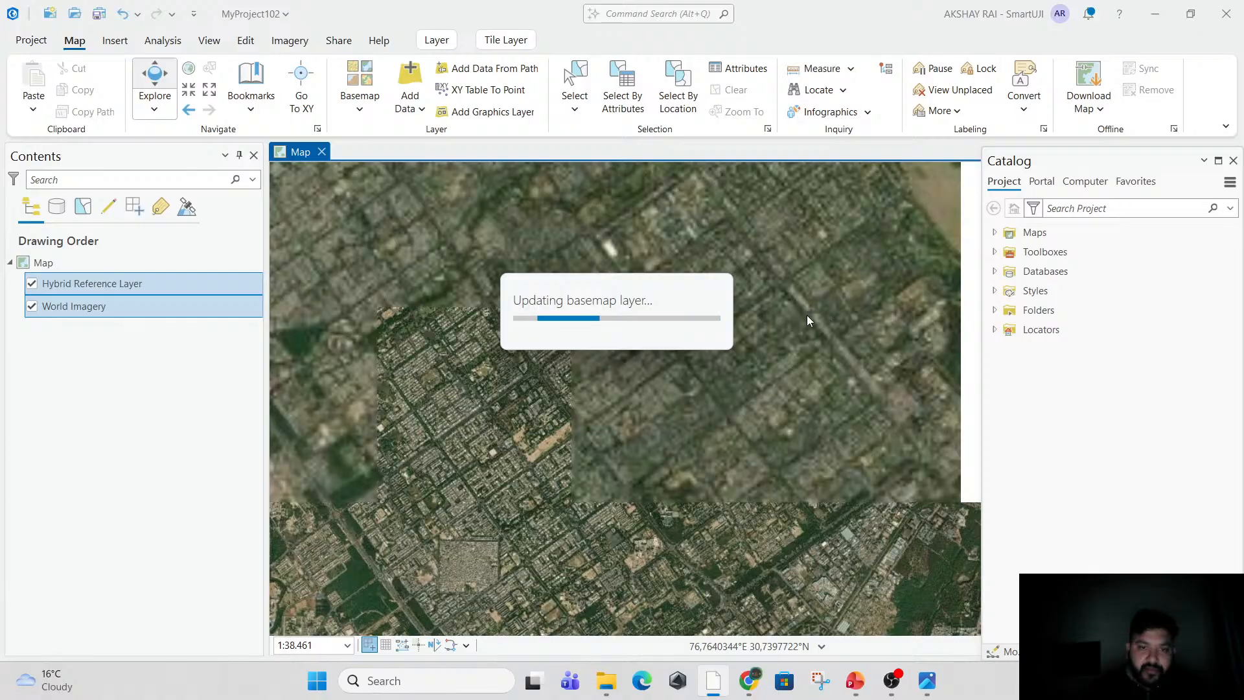
pyautogui.scroll(4, 699, 400)
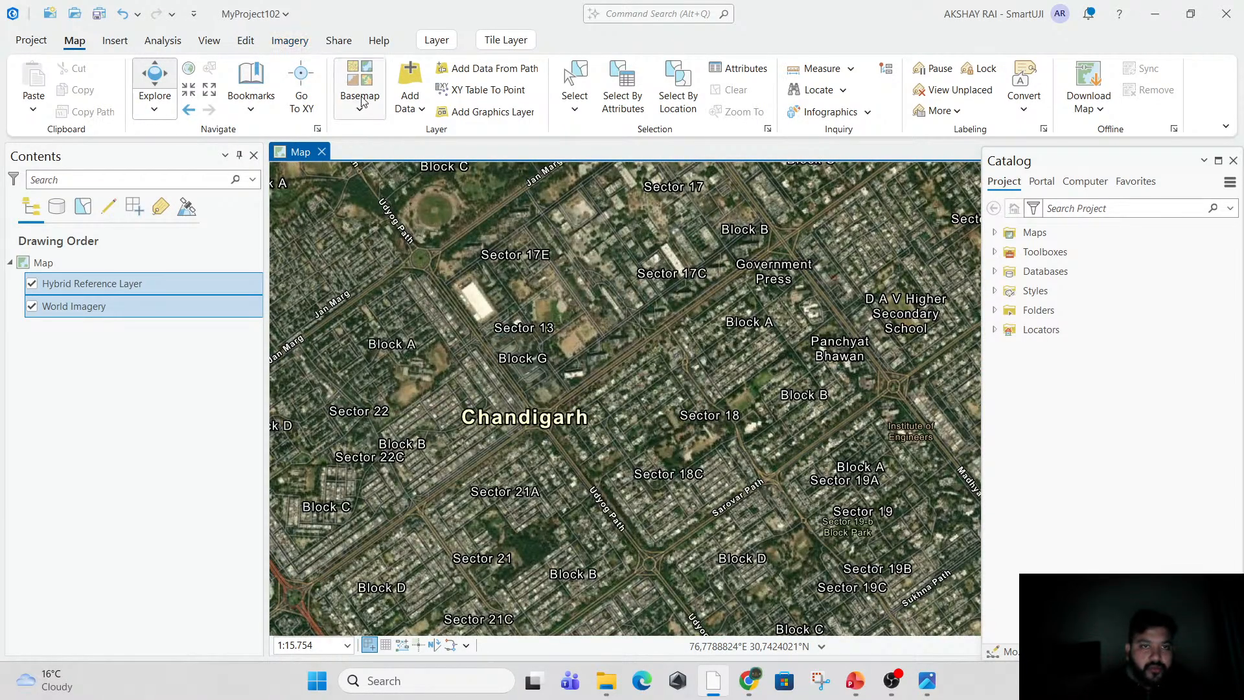
# Switch the basemap to Human Geography Dark Map and inspect the streets around Chandigarh's Sector 18.
pyautogui.click(363, 100)
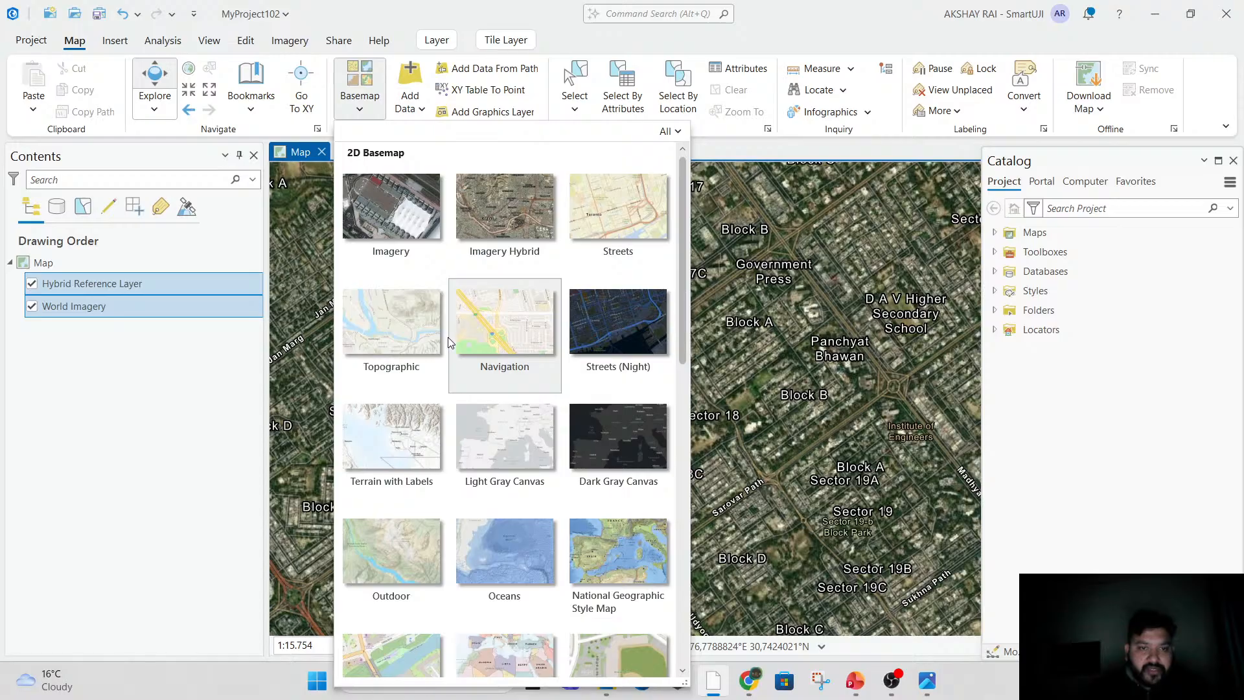
pyautogui.scroll(-4, 503, 527)
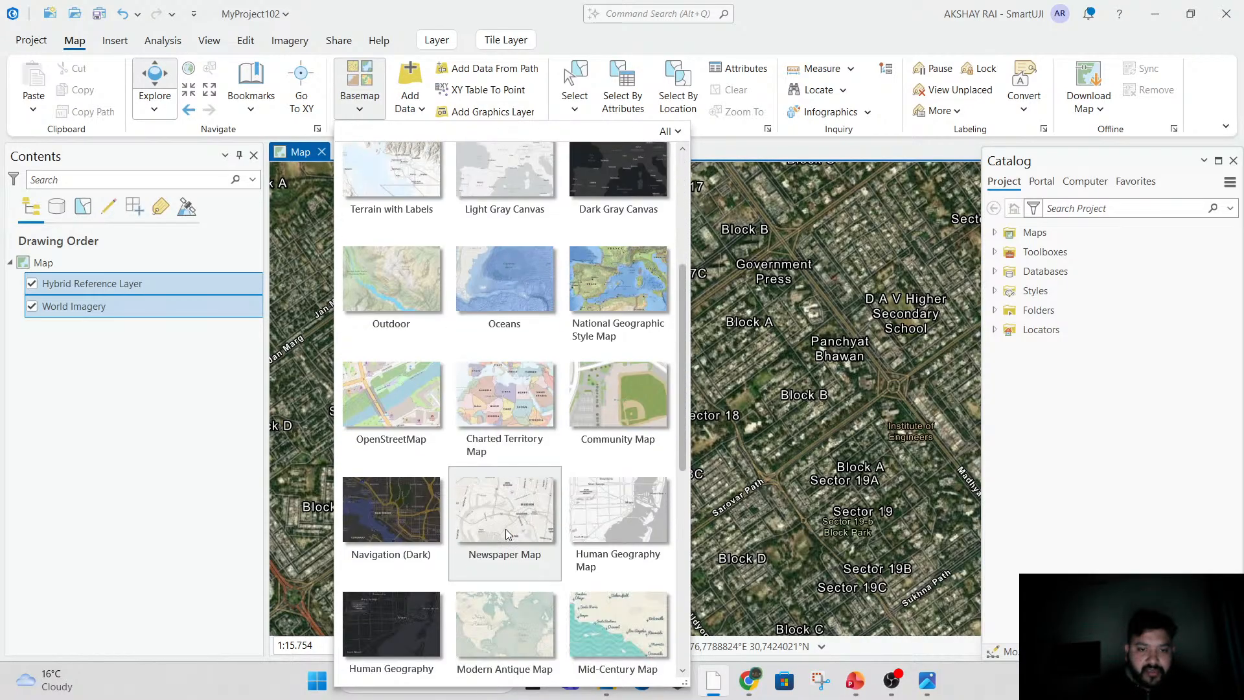
pyautogui.scroll(-3, 390, 510)
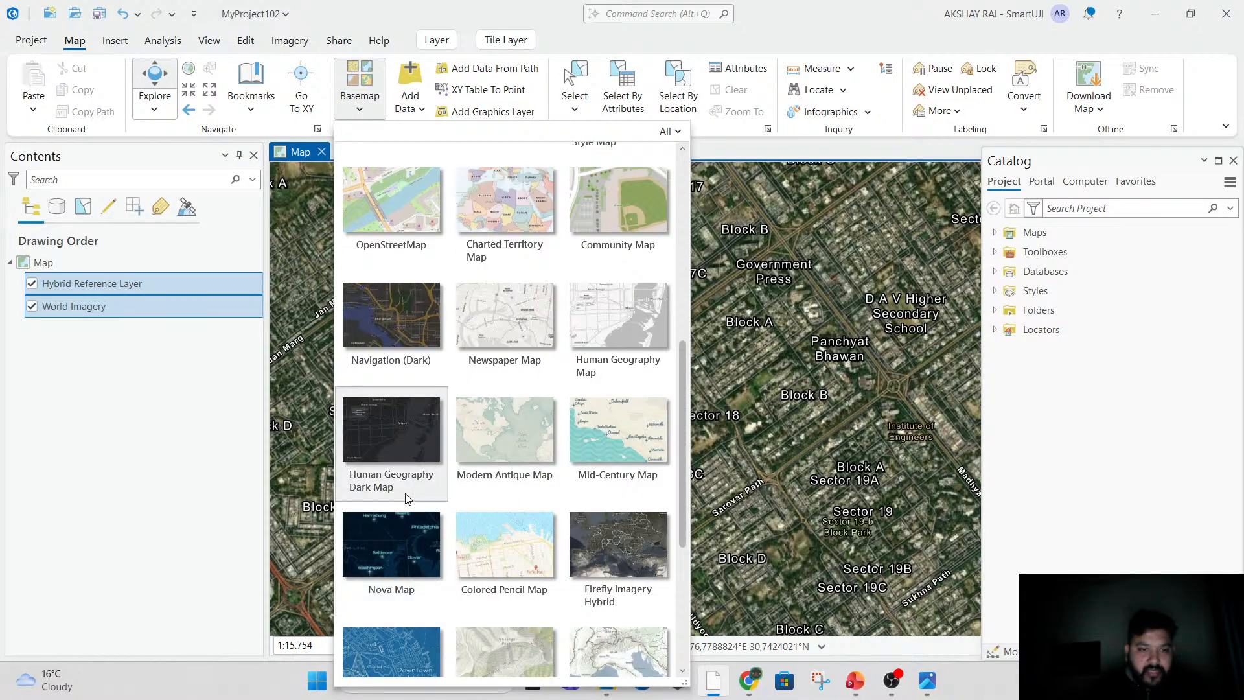
pyautogui.click(398, 423)
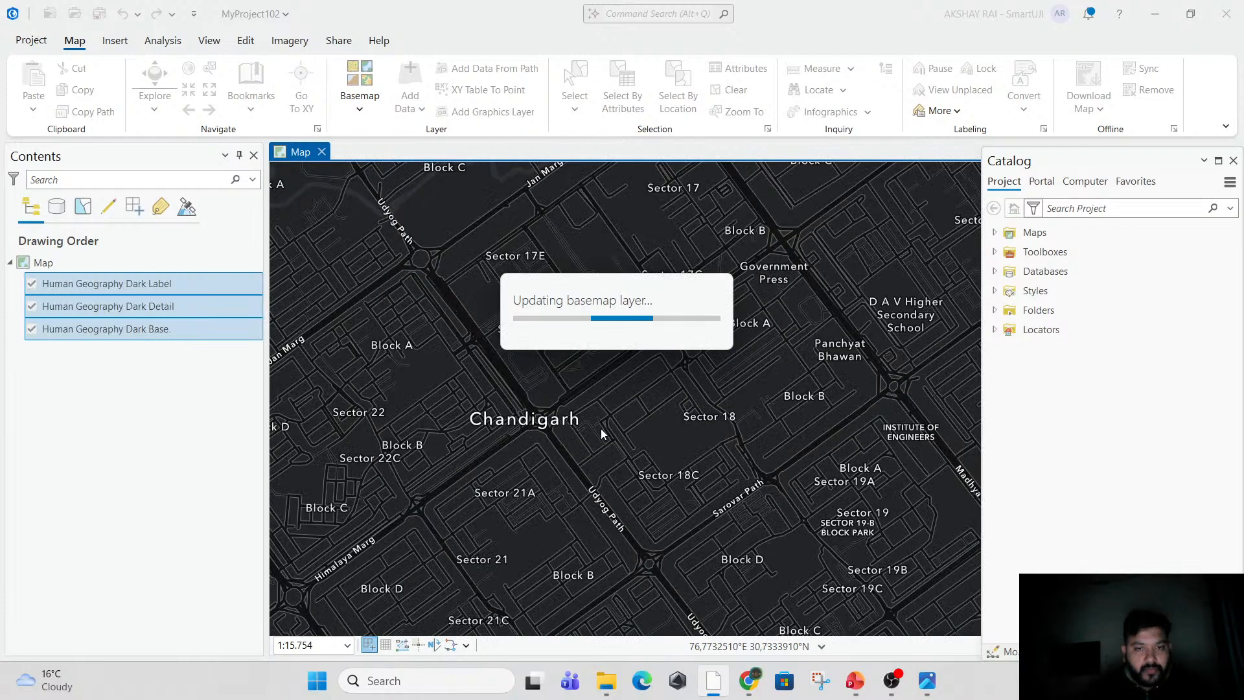
pyautogui.scroll(-2, 601, 436)
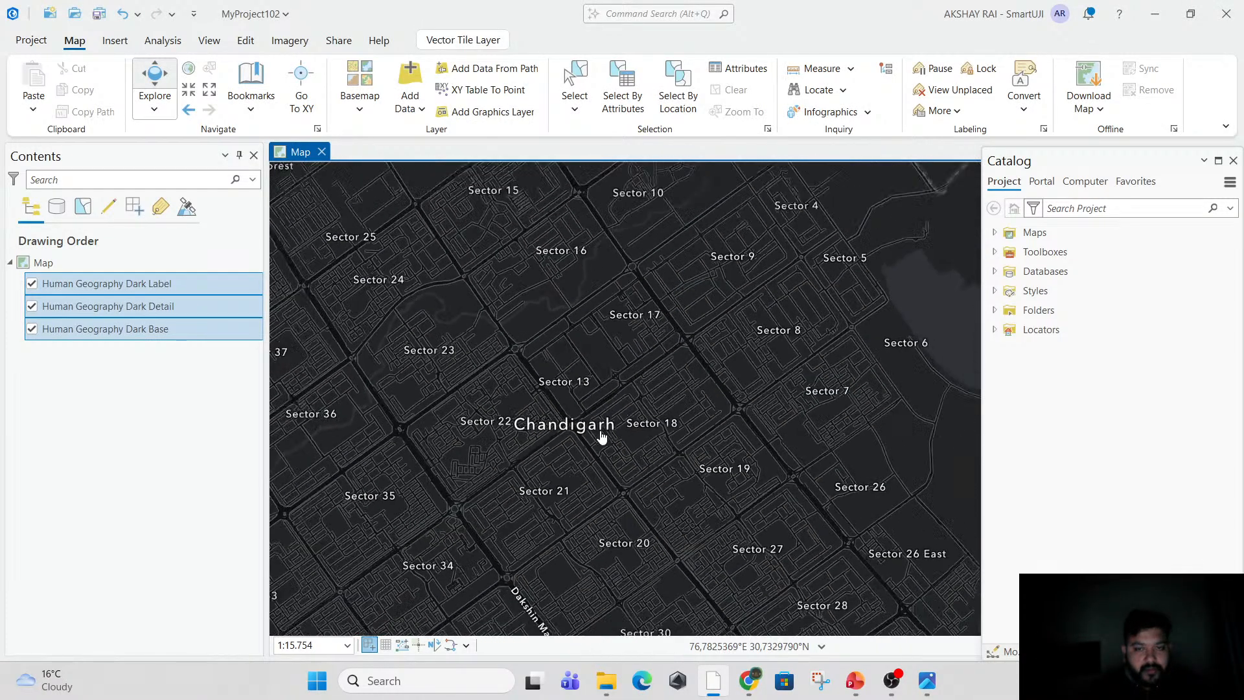
pyautogui.scroll(4, 603, 438)
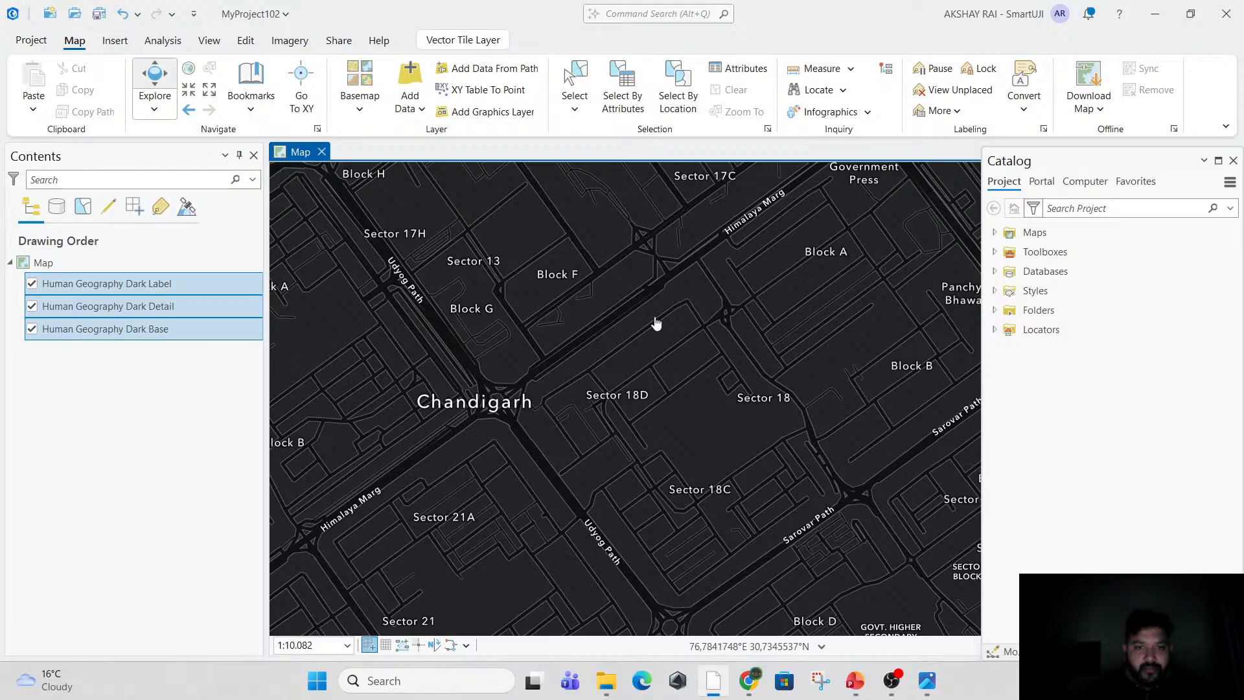
pyautogui.moveTo(464, 461); pyautogui.dragTo(571, 407)
# Replace the dark basemap with the Navigation basemap.
pyautogui.click(369, 107)
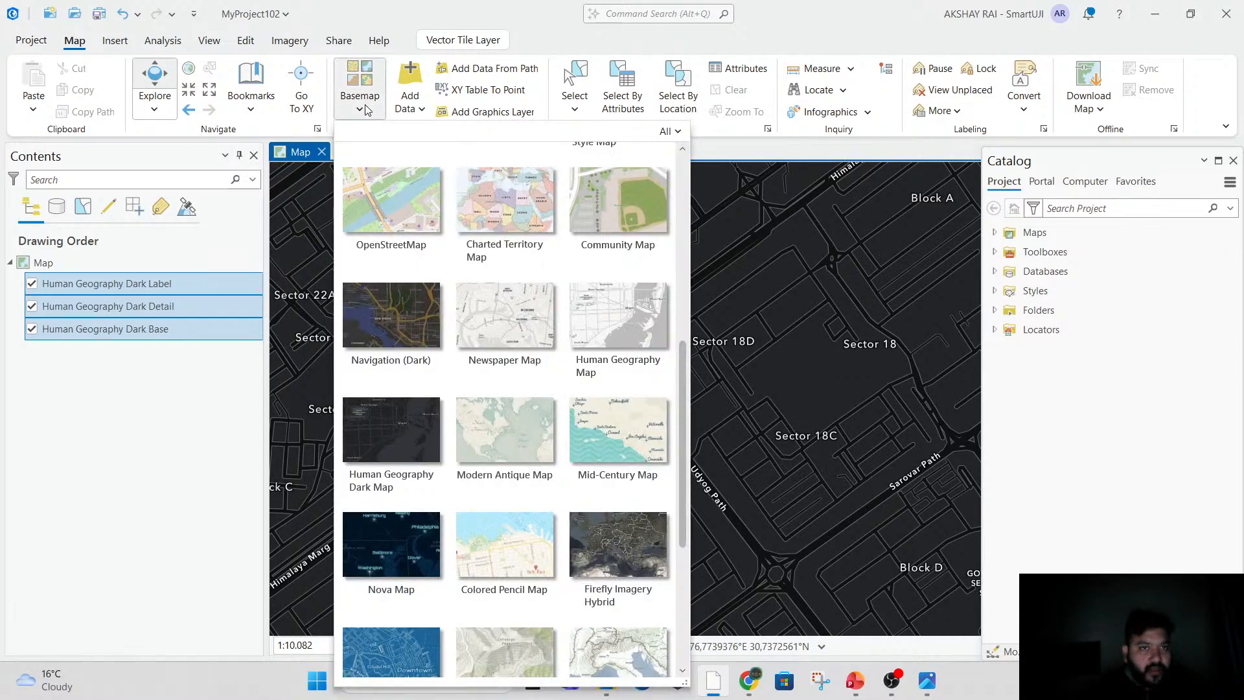
pyautogui.scroll(5, 521, 358)
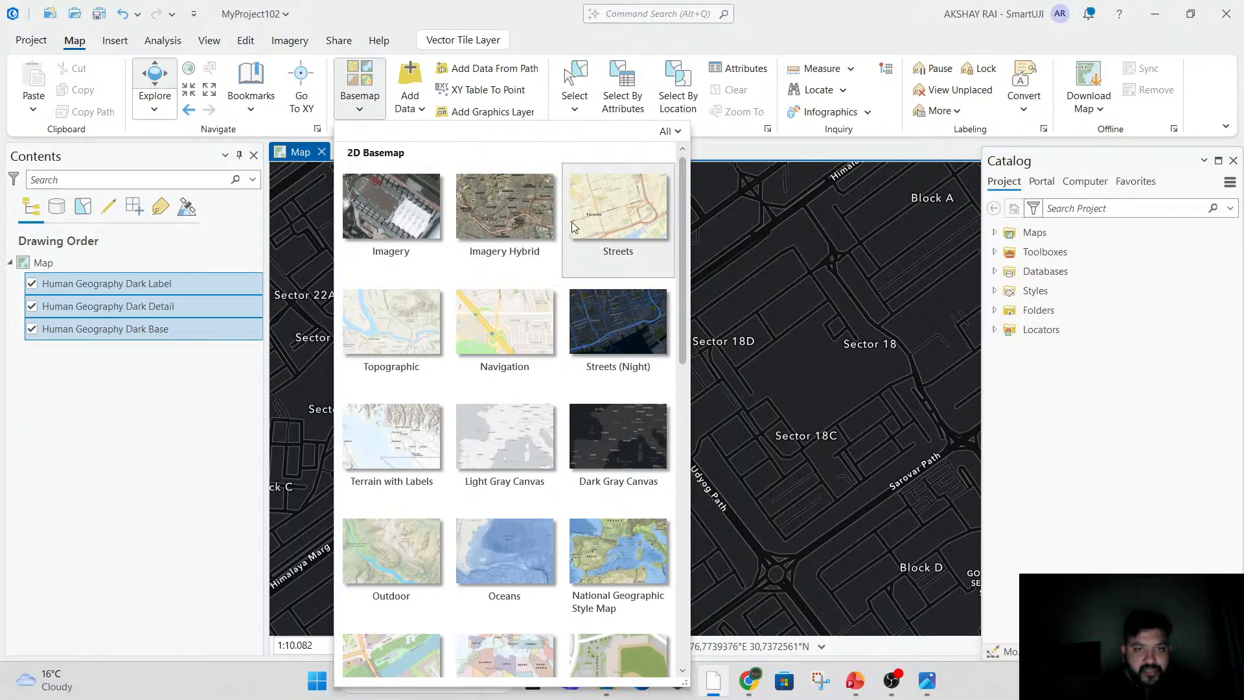
pyautogui.click(512, 333)
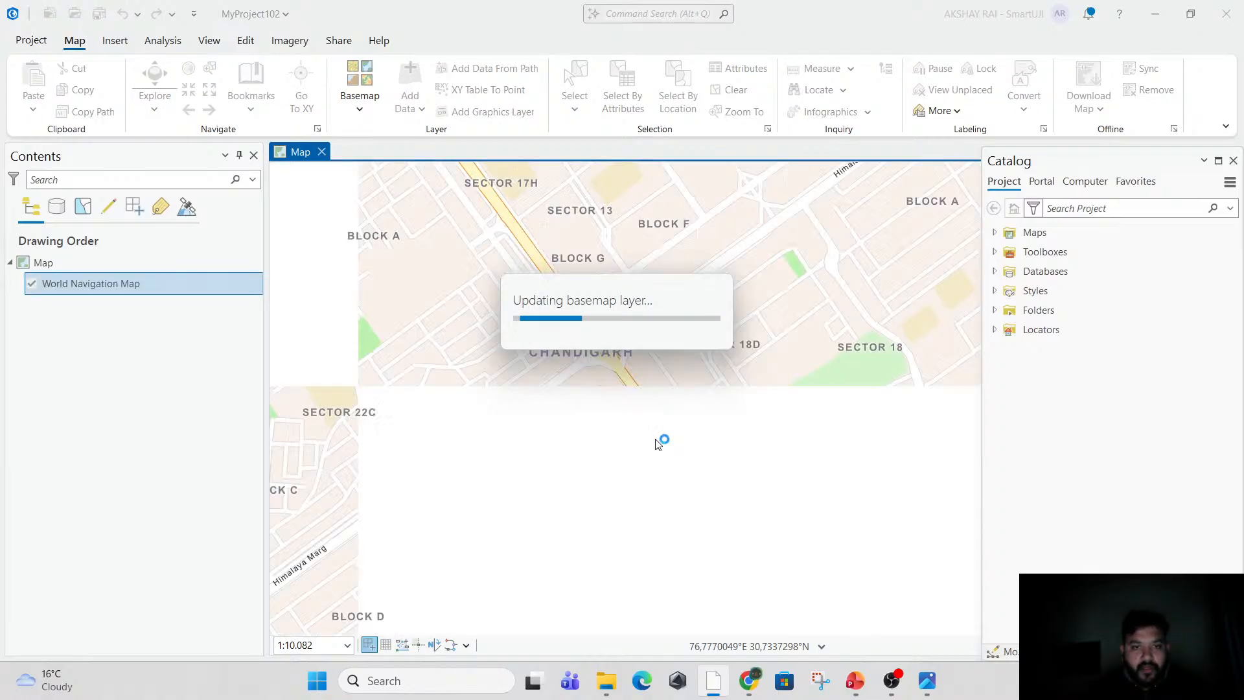
pyautogui.scroll(-3, 683, 382)
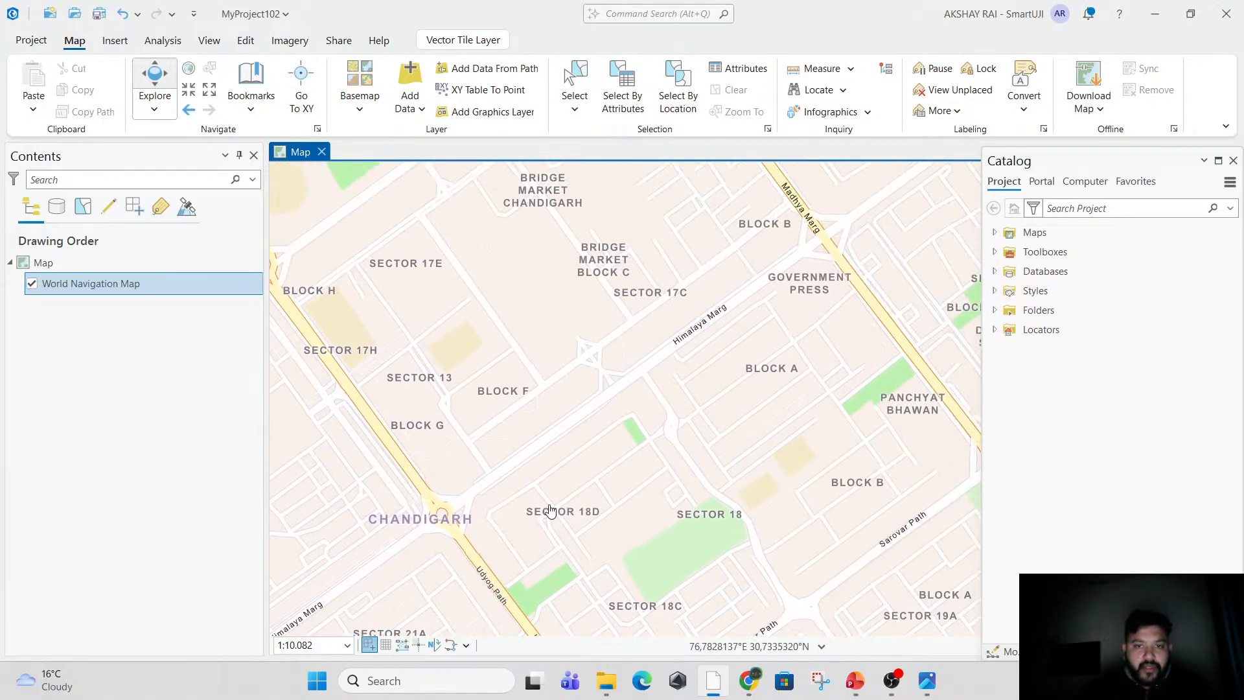
# Examine the individual house footprints between Block A and Sector 11A at close range.
pyautogui.moveTo(683, 383); pyautogui.dragTo(585, 564)
pyautogui.moveTo(524, 400); pyautogui.dragTo(563, 586)
pyautogui.scroll(2, 547, 372)
pyautogui.scroll(8, 547, 372)
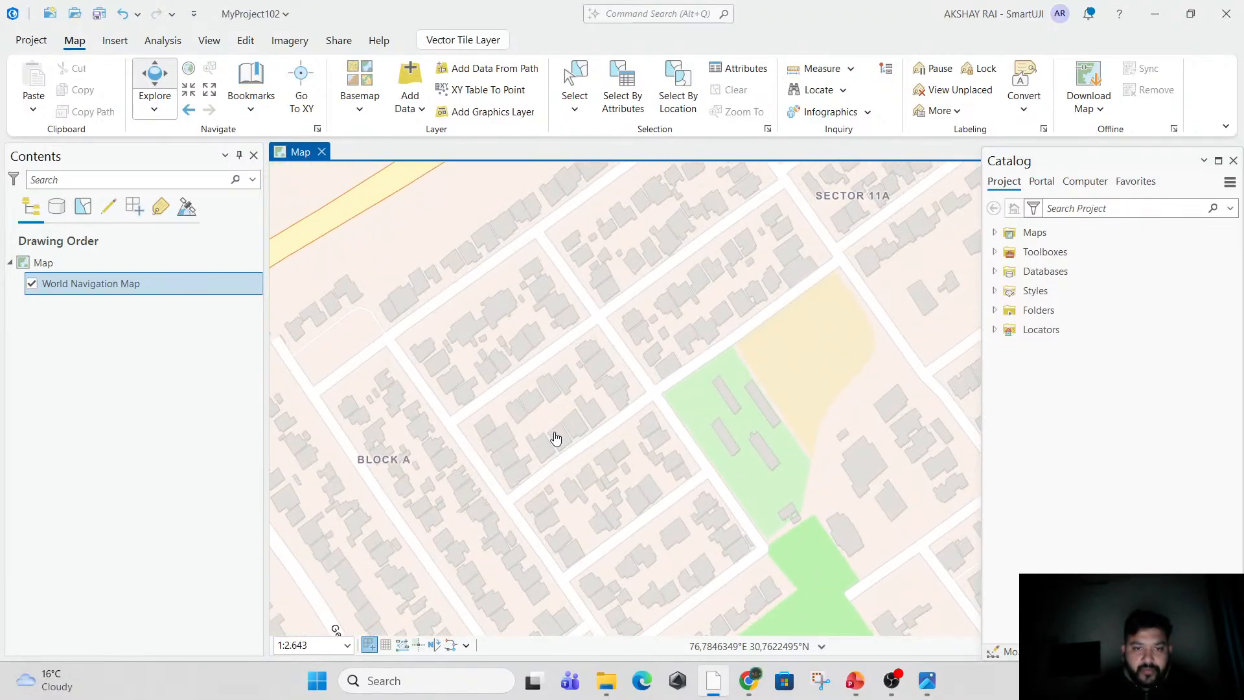
pyautogui.moveTo(587, 449); pyautogui.dragTo(585, 480)
pyautogui.scroll(-2, 612, 428)
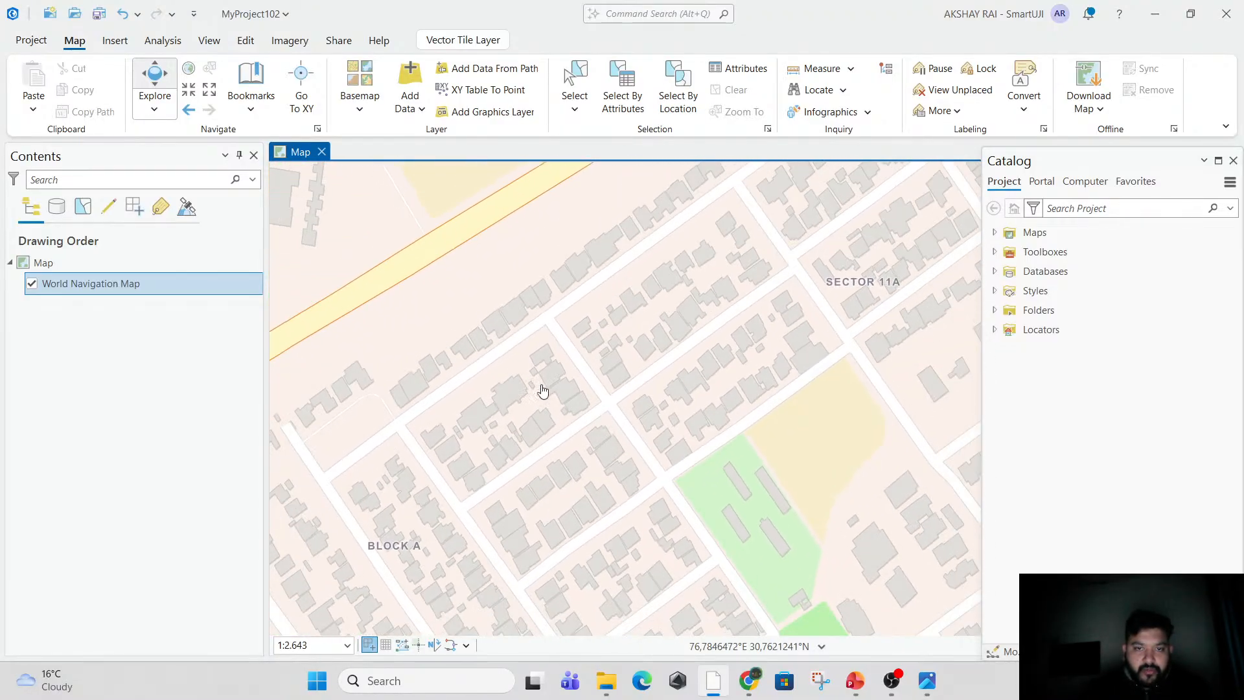
pyautogui.scroll(2, 544, 390)
pyautogui.scroll(2, 525, 391)
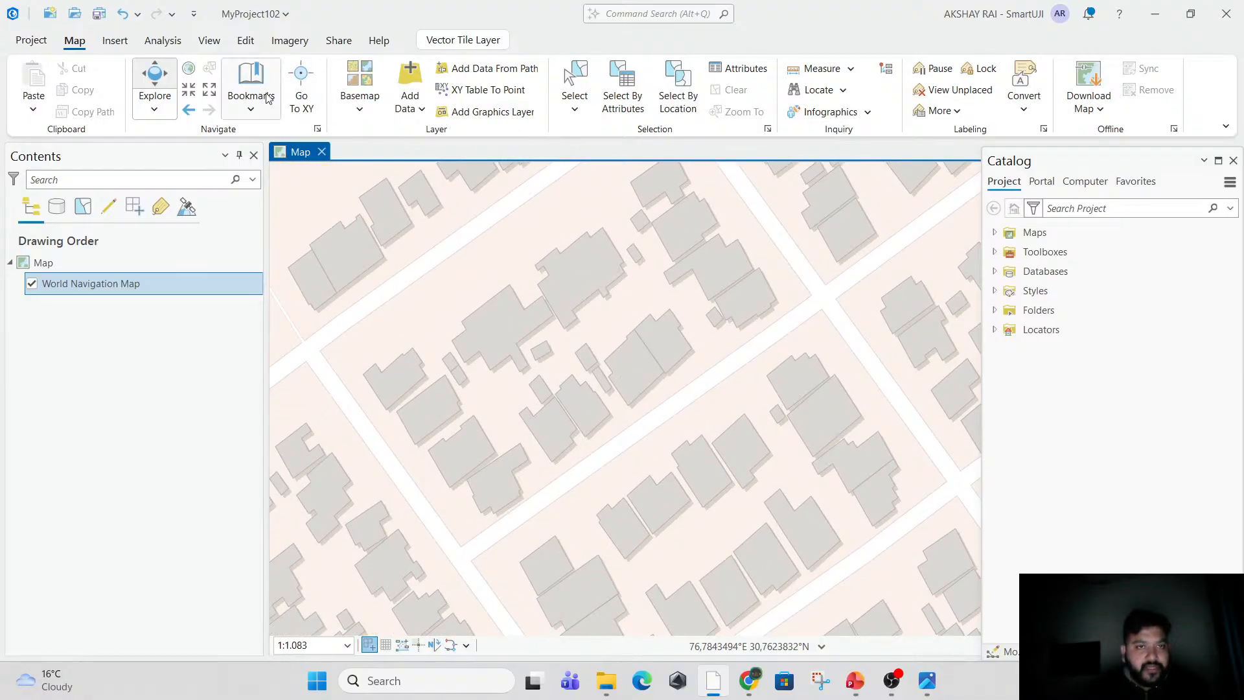
# Start creating a new feature class in the project geodatabase MyProject102.gdb.
pyautogui.click(206, 43)
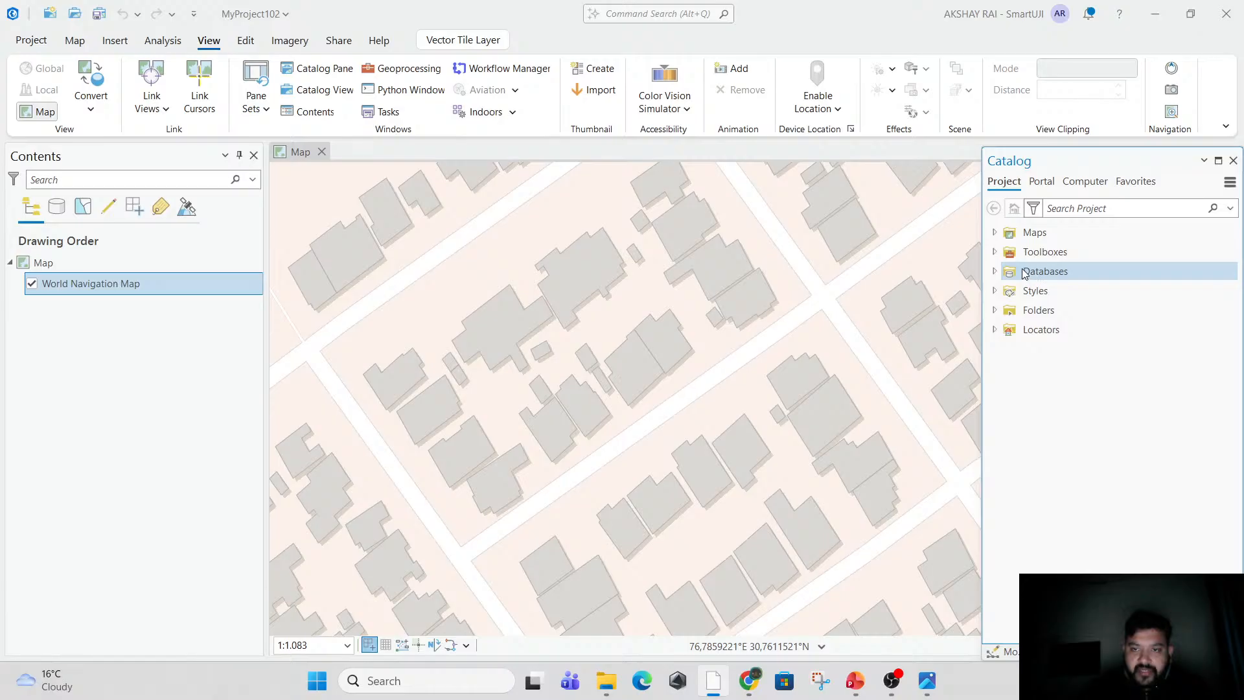
pyautogui.click(996, 272)
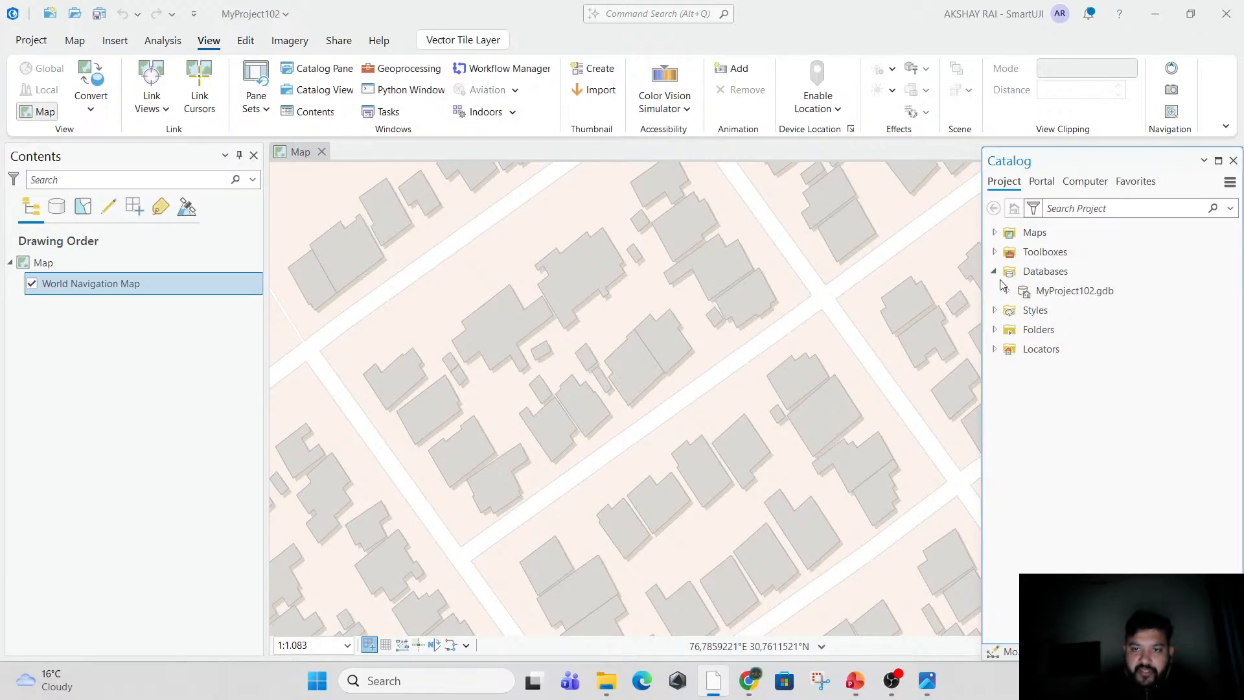
pyautogui.rightClick(1071, 293)
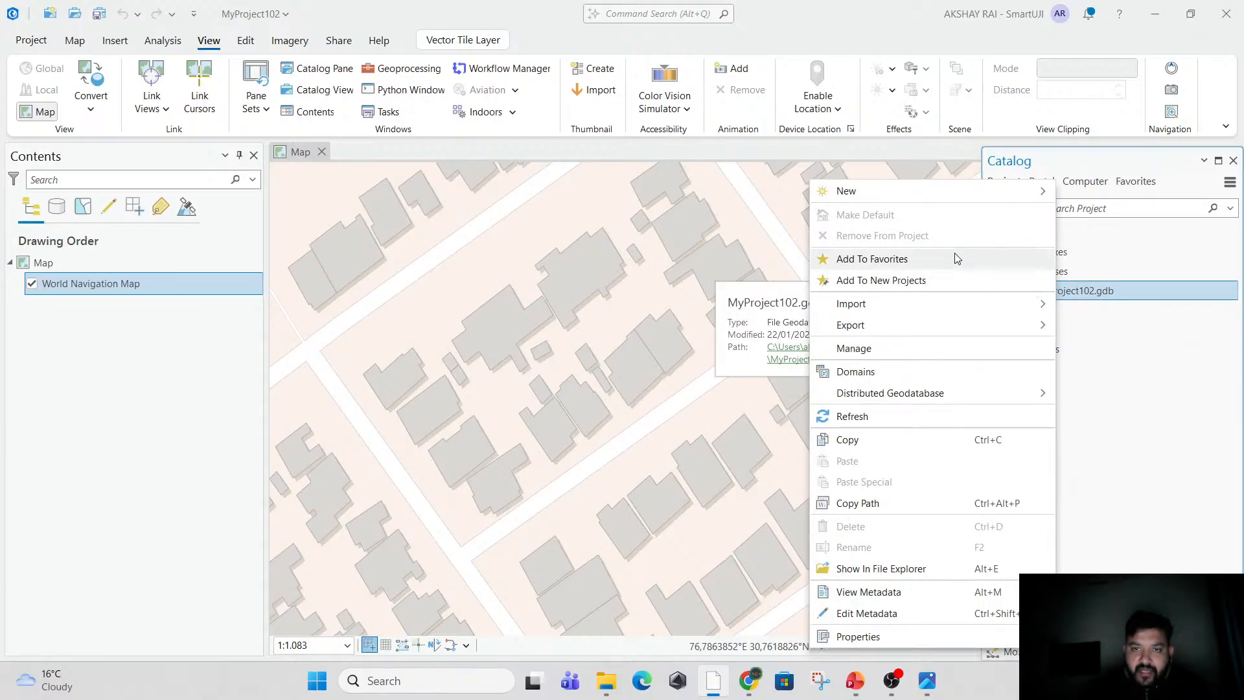
pyautogui.moveTo(960, 199)
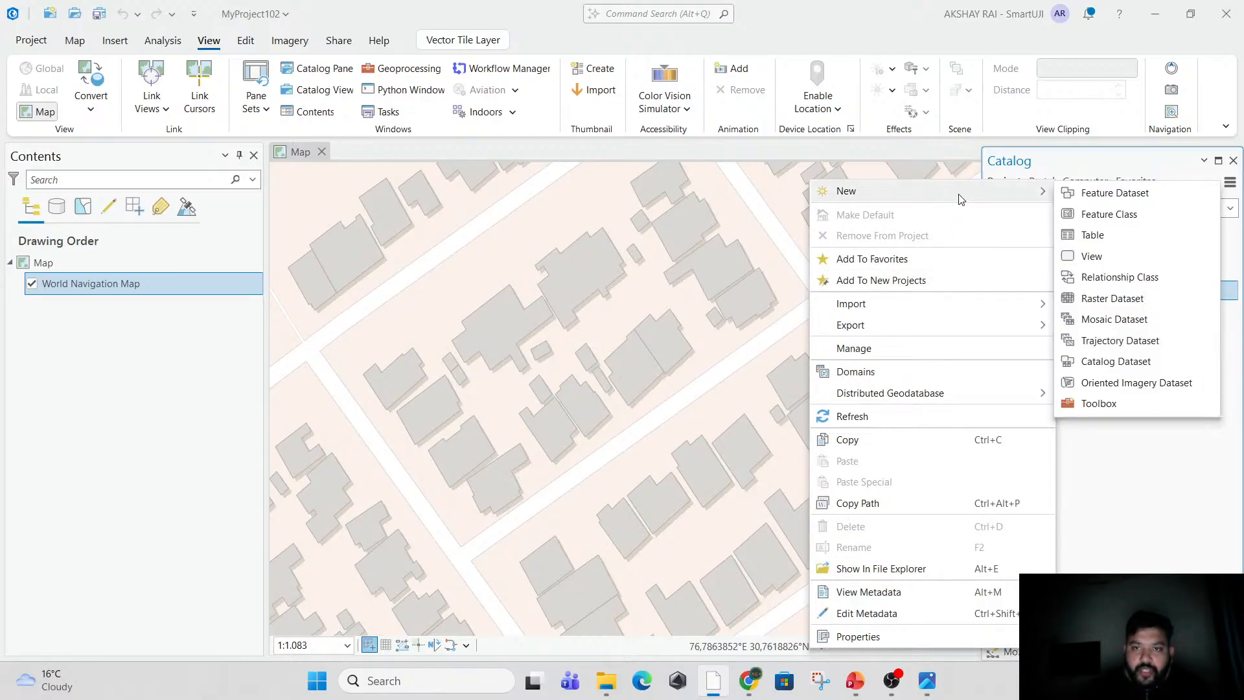
pyautogui.click(1088, 218)
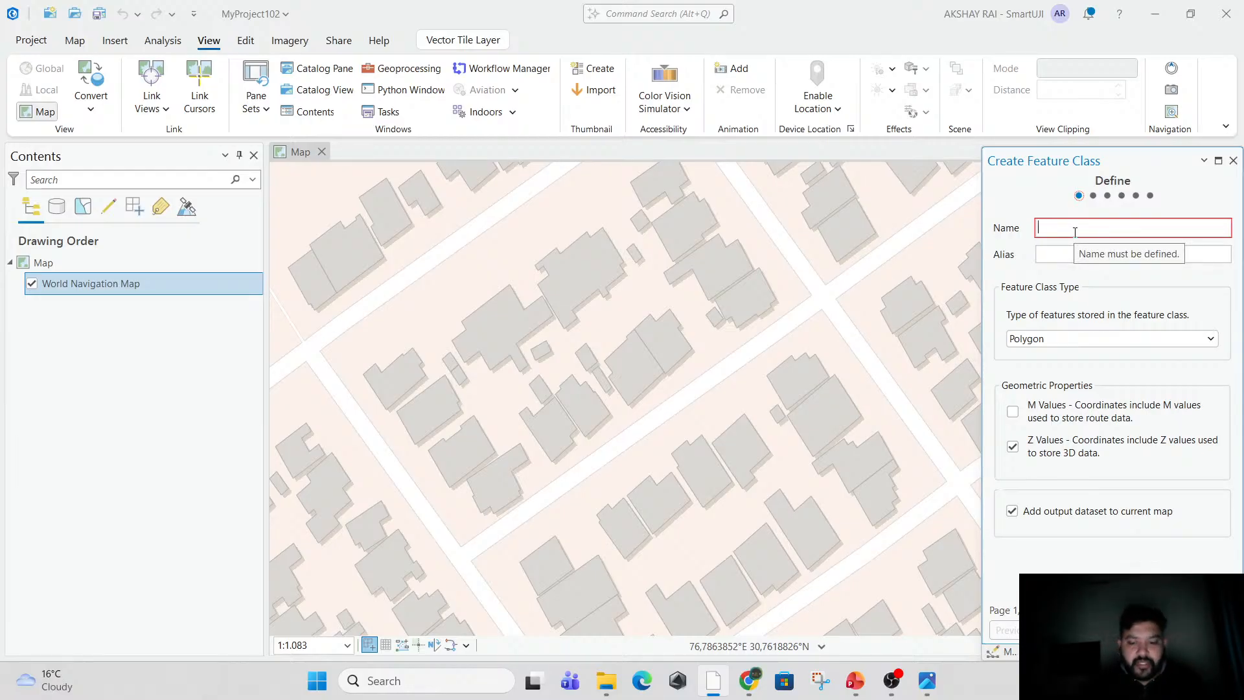
# Name the new feature class Point and set its feature class type to Point.
pyautogui.write('Point')
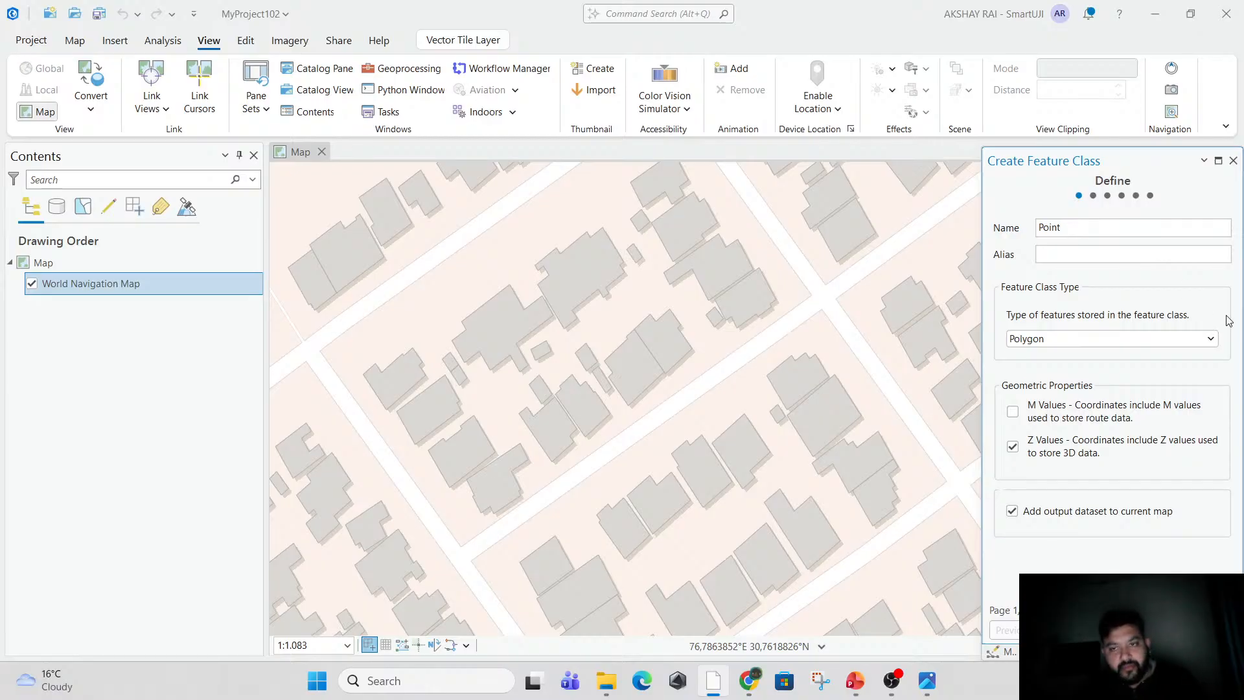
pyautogui.click(1087, 343)
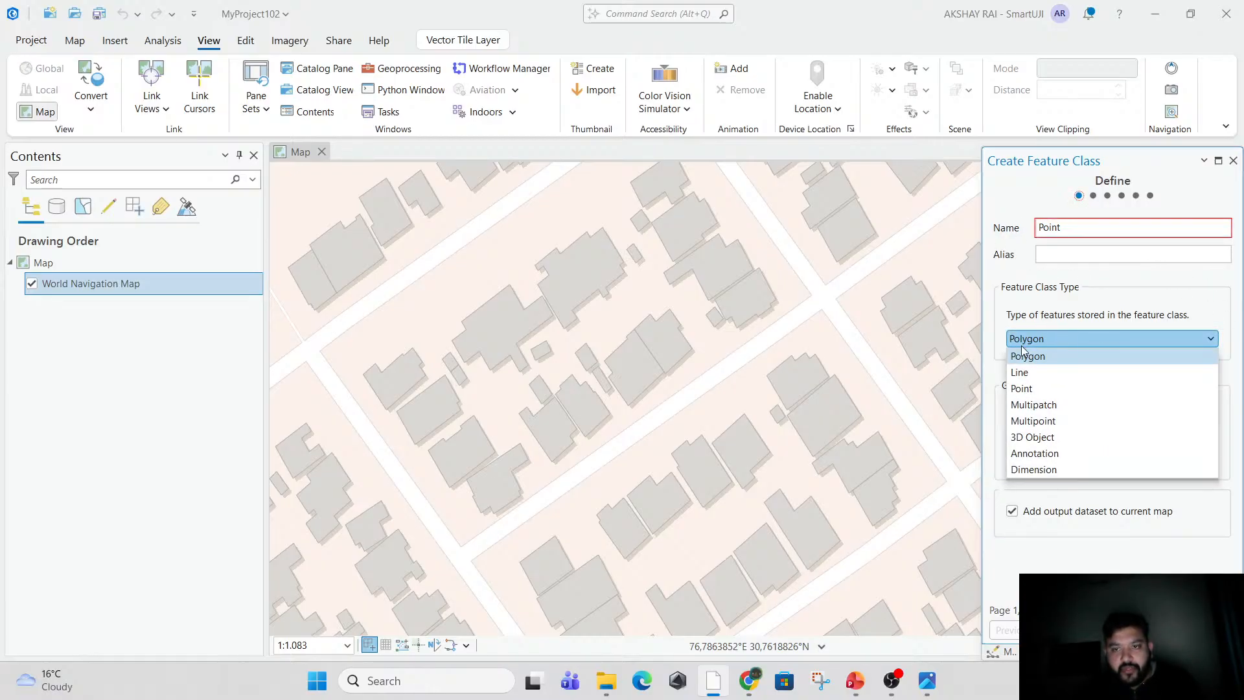
pyautogui.click(1037, 389)
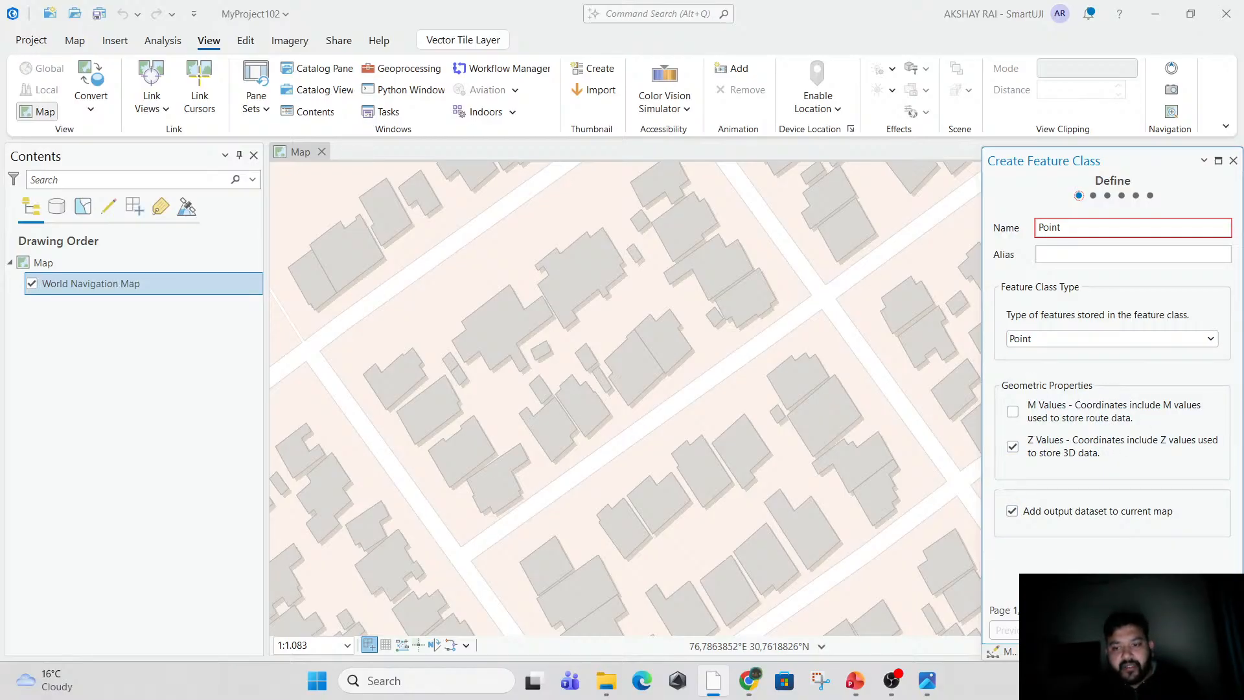
# Review the feature class settings from Fields through Storage Configuration, then return to the Define page.
pyautogui.click(1078, 630)
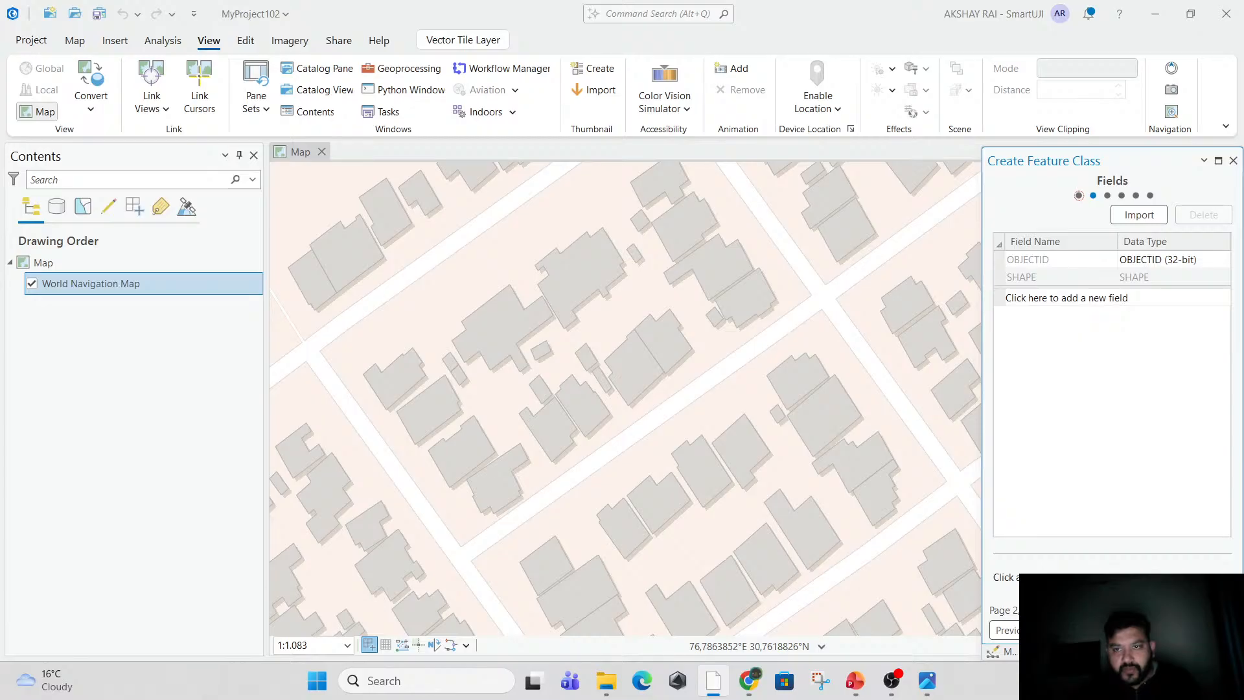
pyautogui.click(1079, 630)
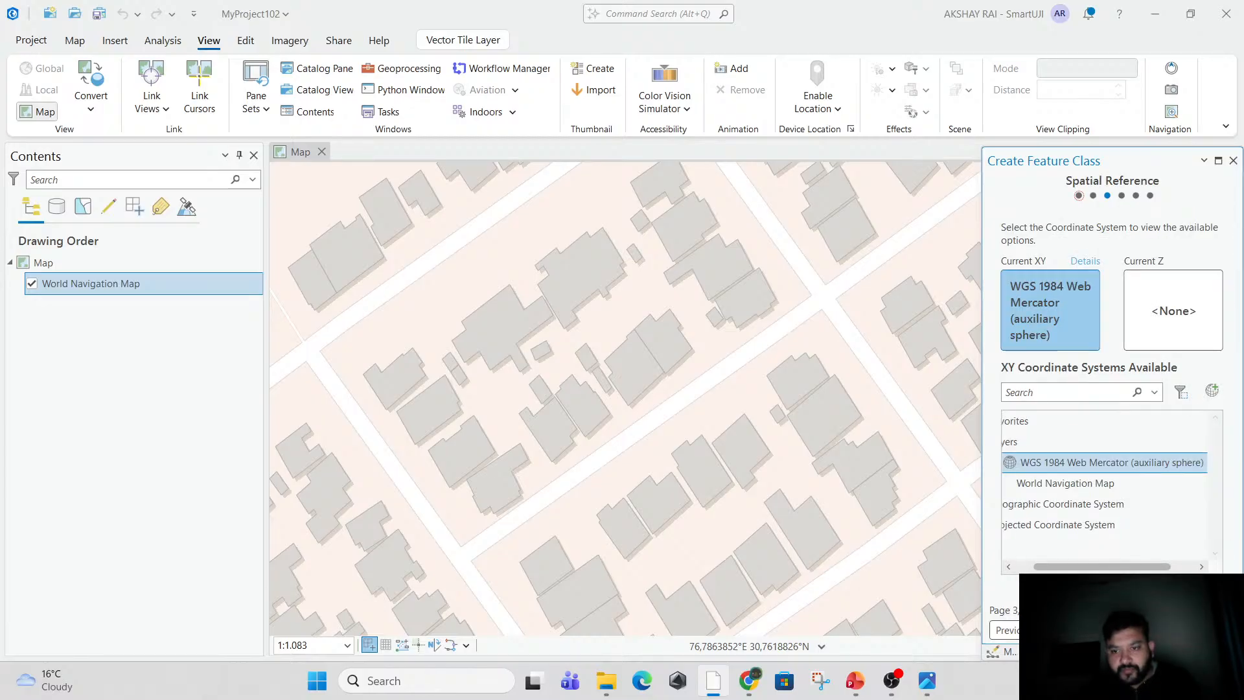
pyautogui.click(1078, 629)
pyautogui.click(1079, 630)
pyautogui.click(1078, 630)
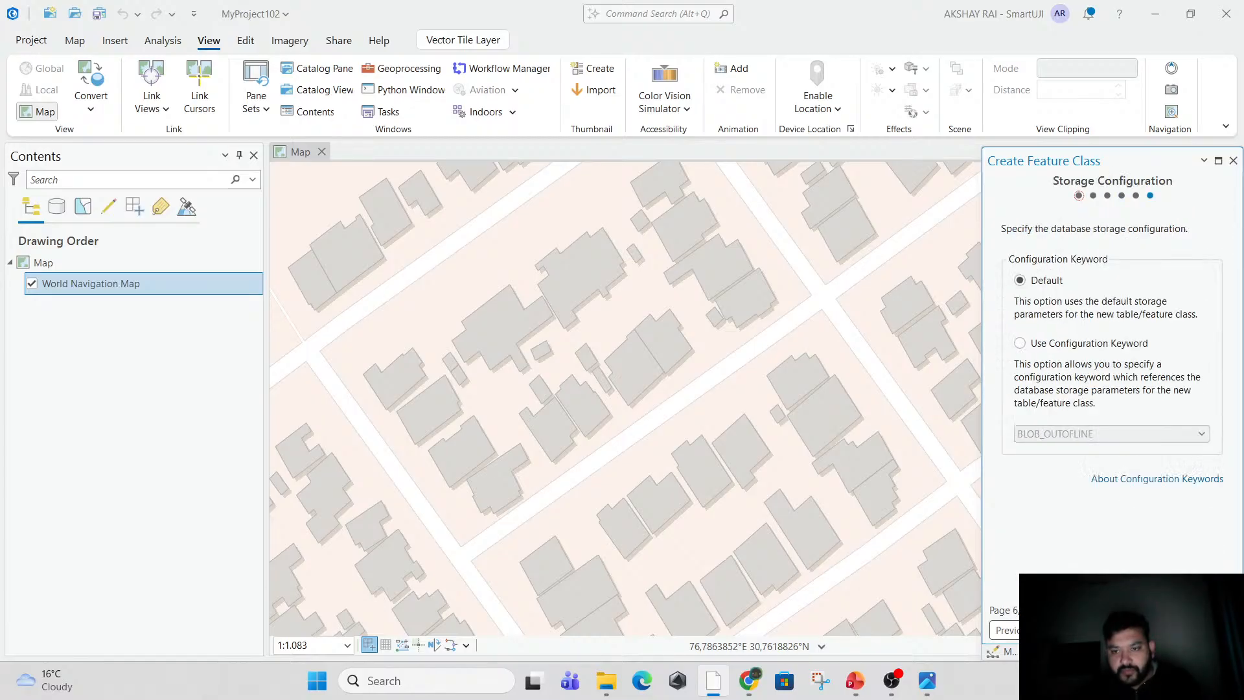
pyautogui.click(1026, 630)
pyautogui.click(1026, 630)
pyautogui.click(1026, 630)
pyautogui.click(1026, 630)
pyautogui.click(1026, 630)
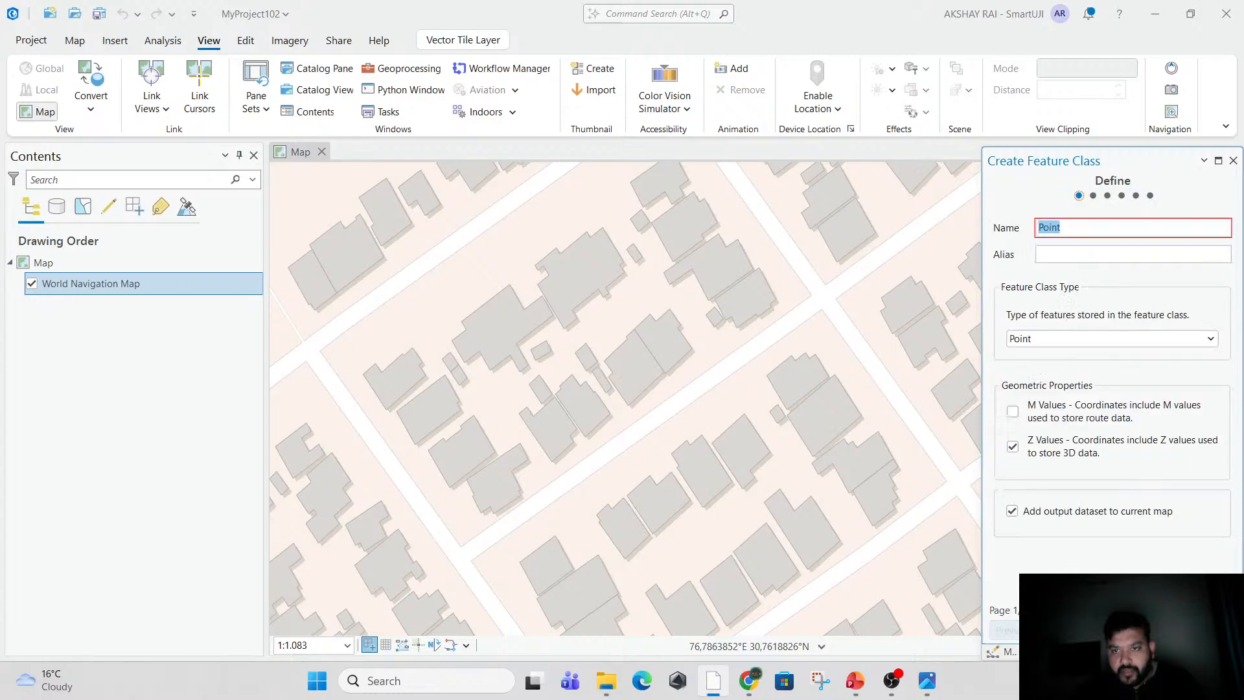
pyautogui.click(1094, 538)
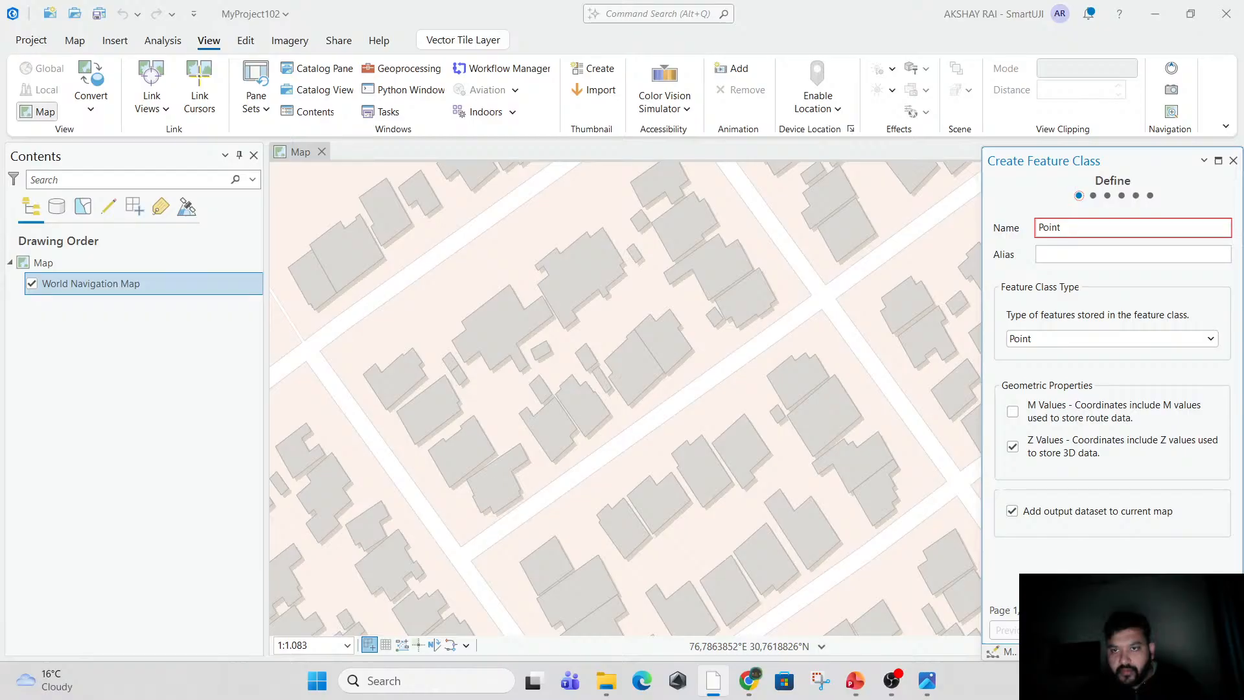
pyautogui.click(1078, 630)
pyautogui.click(1078, 630)
pyautogui.click(1079, 630)
pyautogui.click(1078, 629)
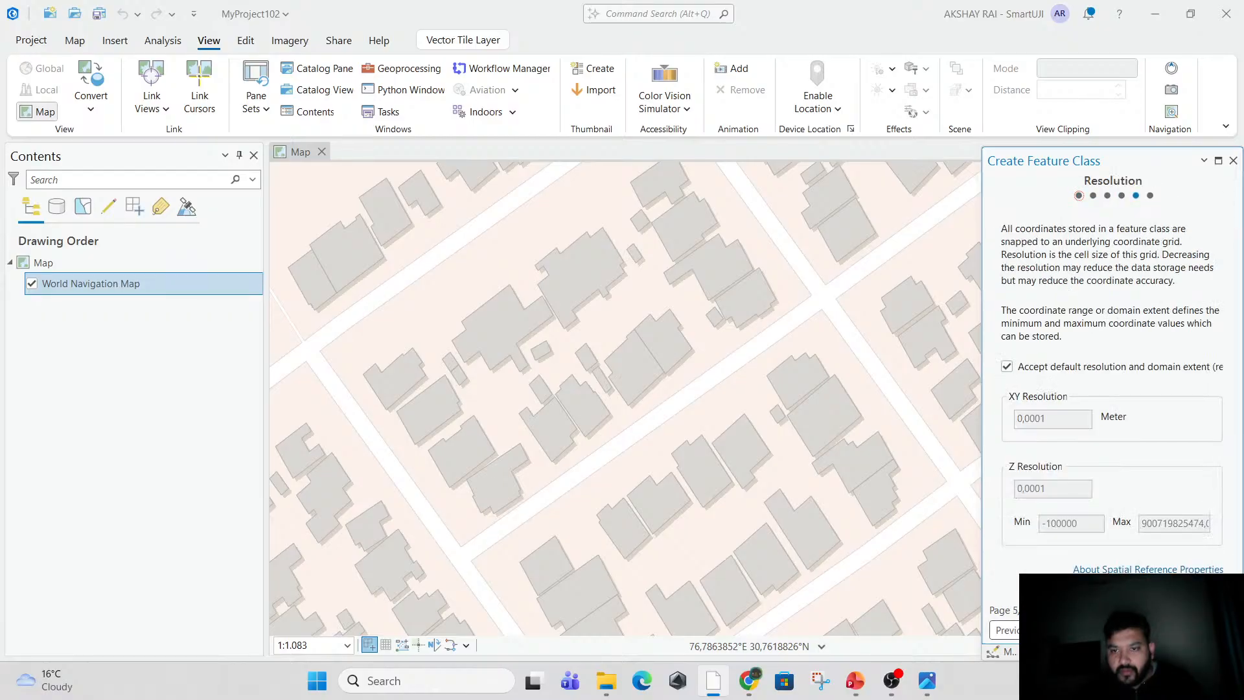
pyautogui.click(1078, 630)
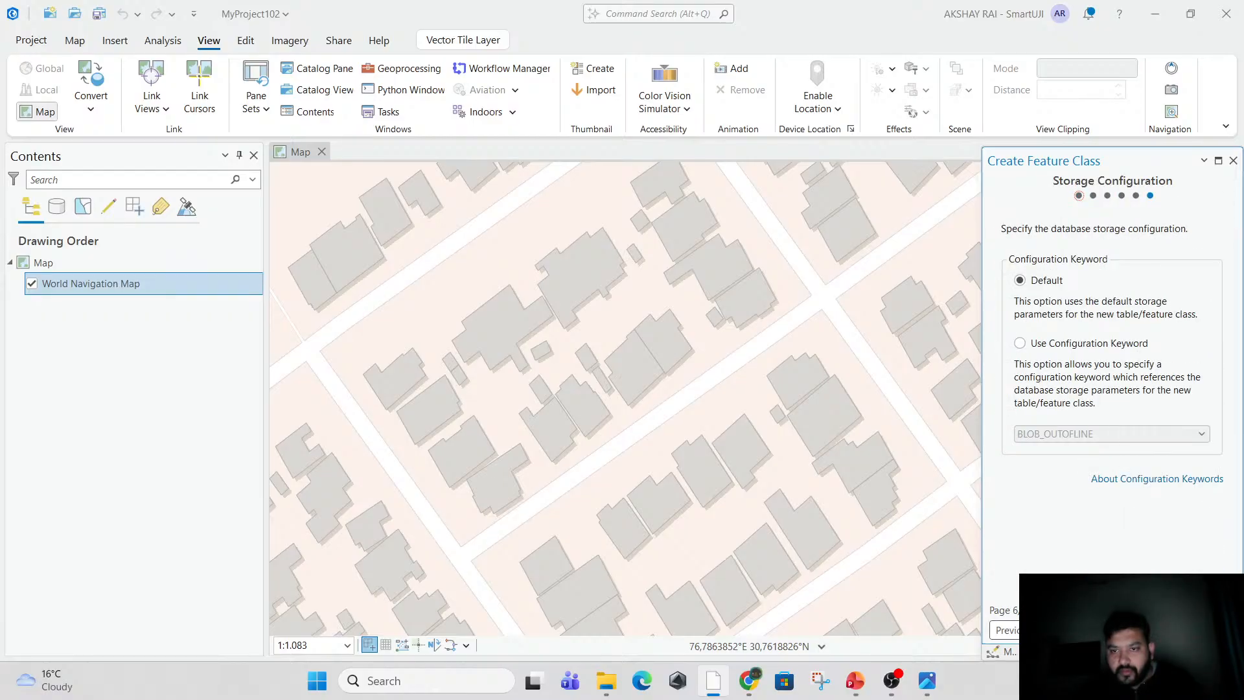
pyautogui.click(1006, 629)
pyautogui.click(1007, 630)
pyautogui.click(1006, 630)
pyautogui.click(1006, 630)
pyautogui.click(1008, 630)
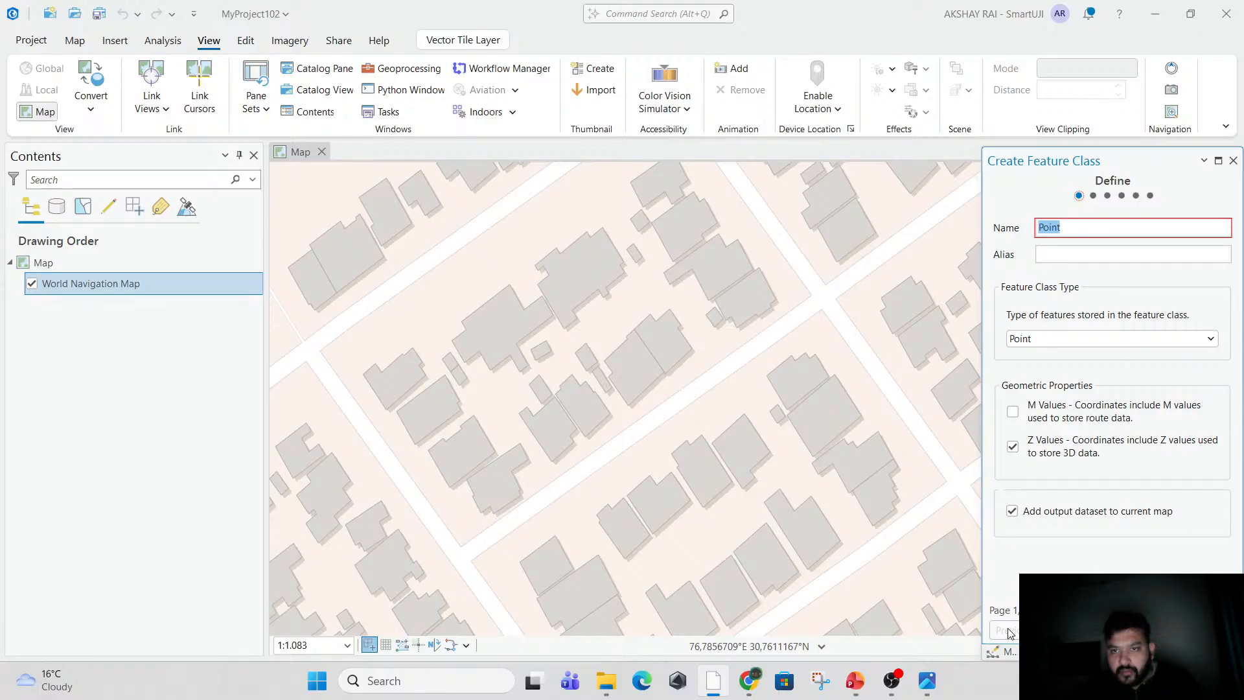
pyautogui.click(1066, 342)
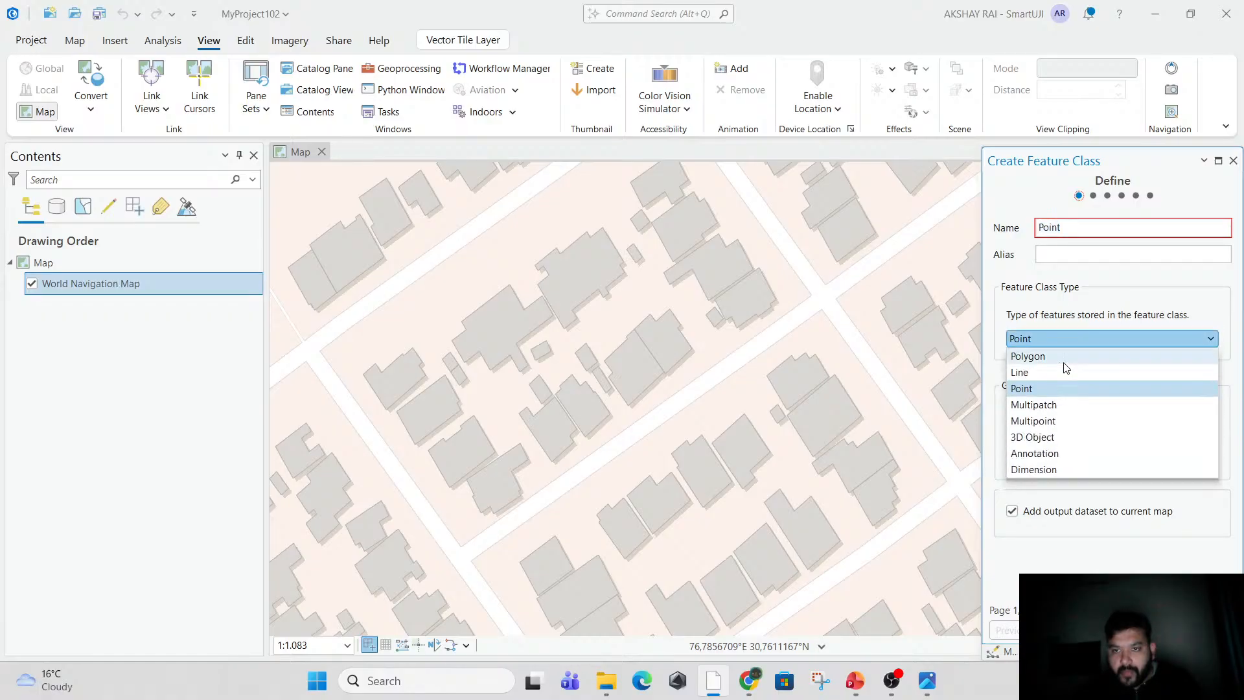
pyautogui.click(1050, 361)
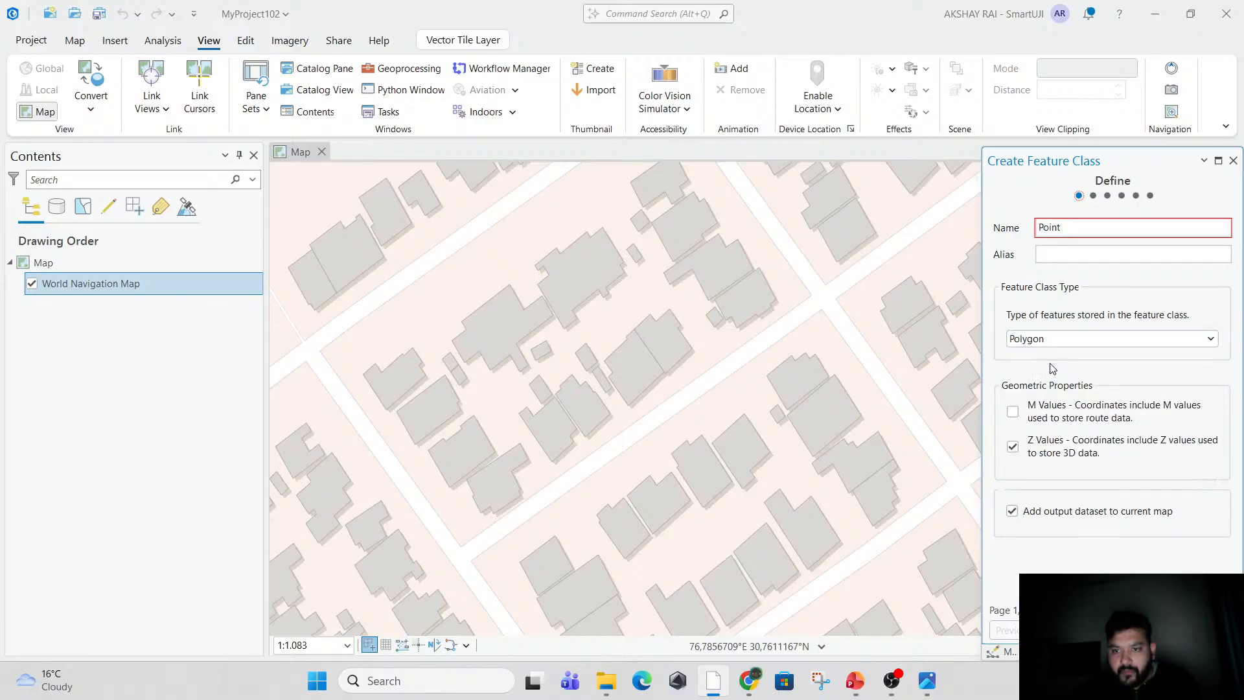
pyautogui.click(1233, 160)
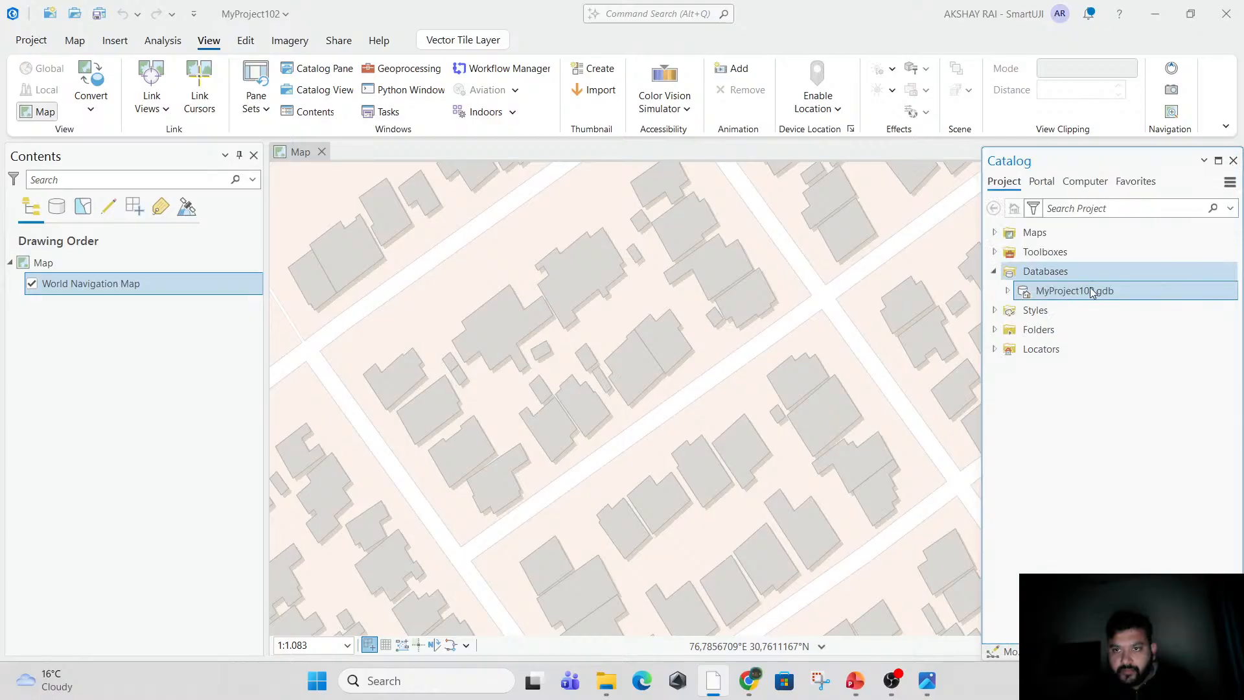
# Create a feature class named Point_demo with feature class type Point in MyProject102.gdb, adding it to the current map.
pyautogui.rightClick(1067, 299)
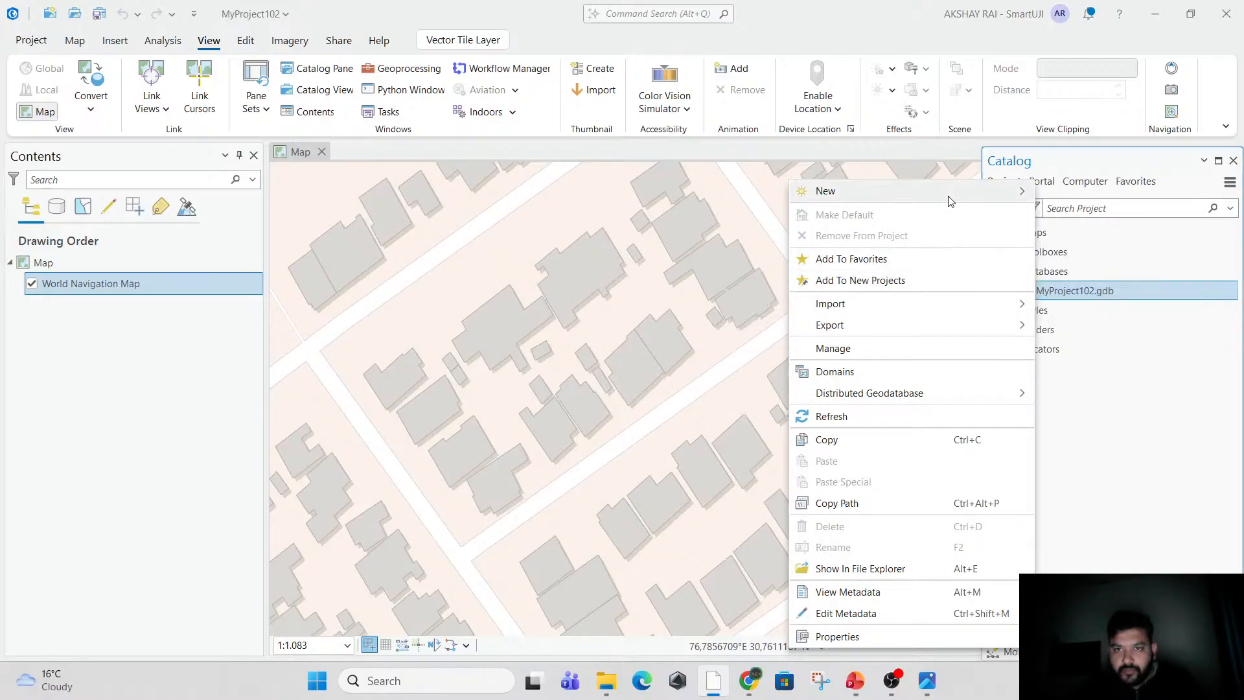
pyautogui.moveTo(950, 192)
pyautogui.click(1087, 216)
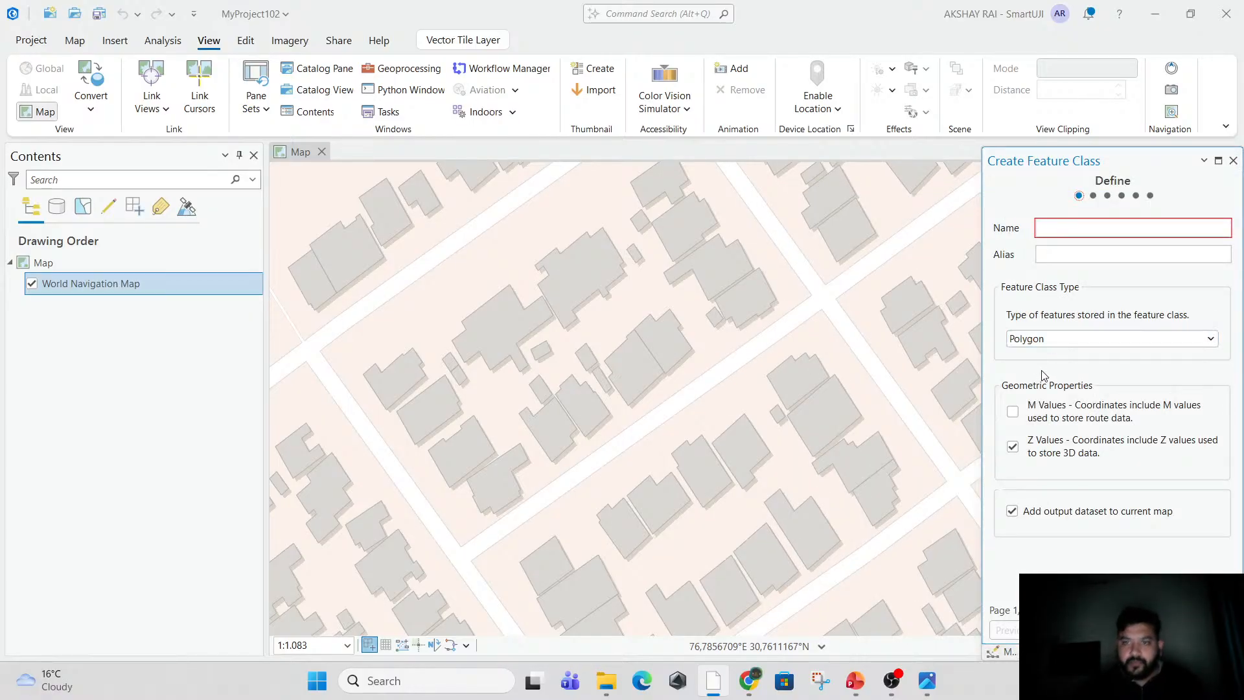
pyautogui.write('Point')
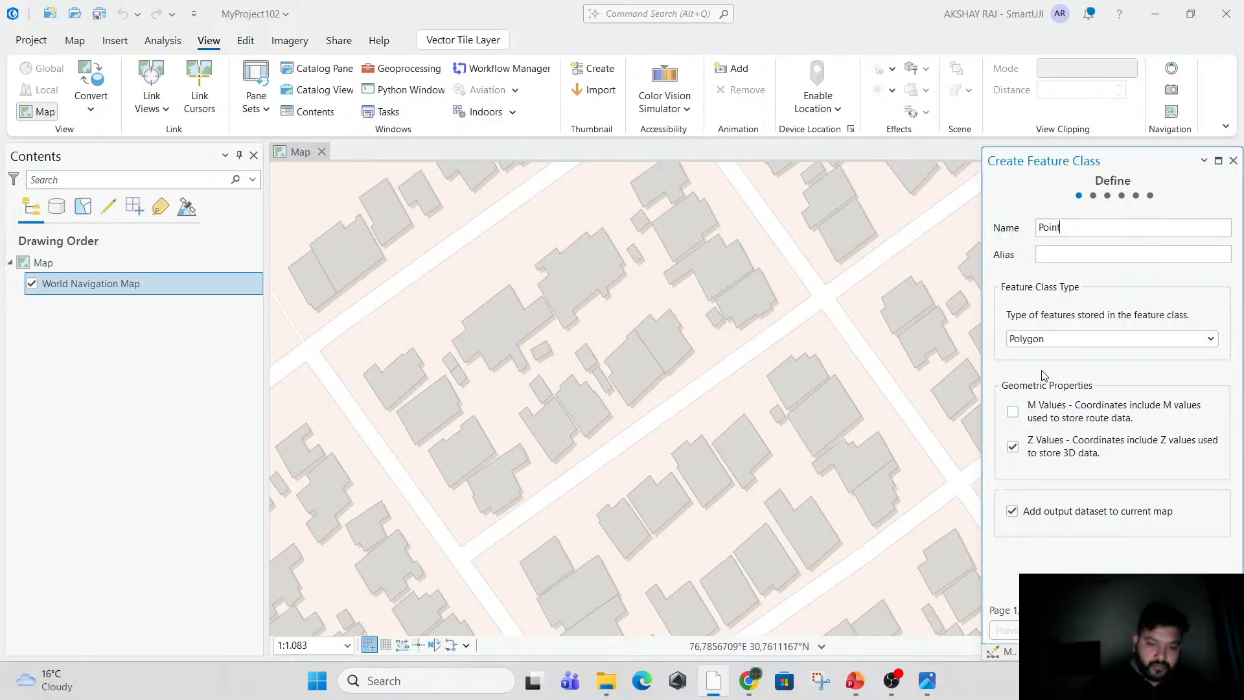
pyautogui.write('_demo')
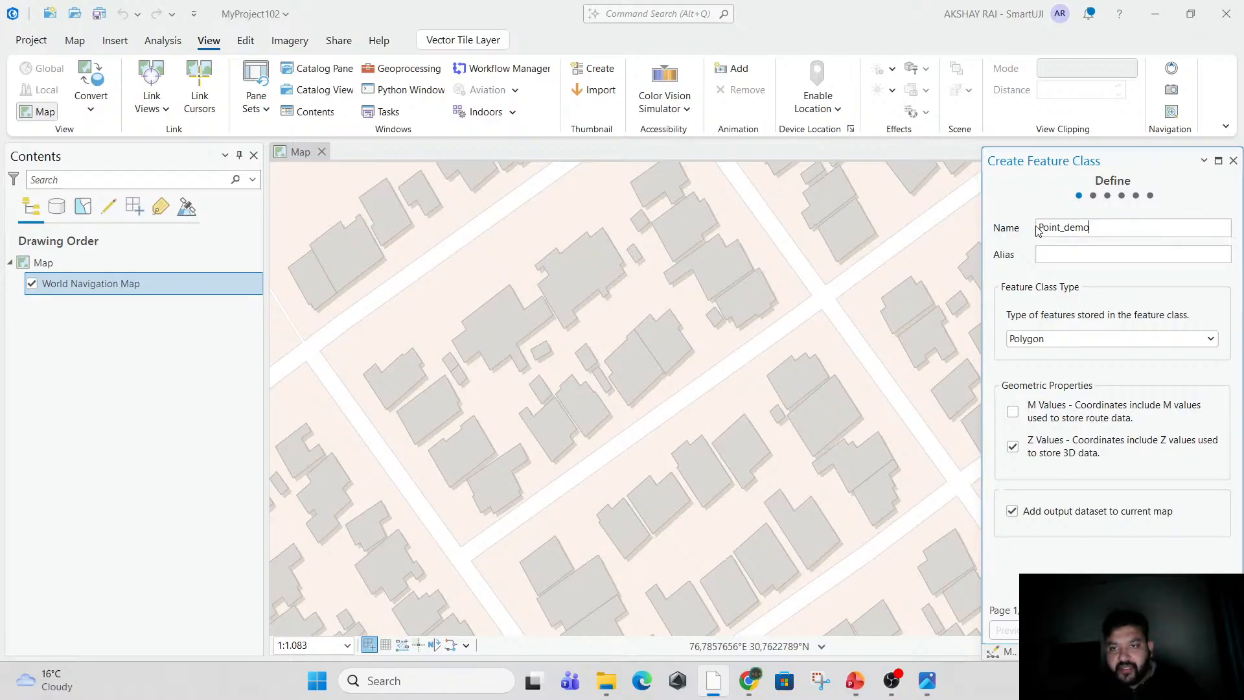
pyautogui.click(1060, 337)
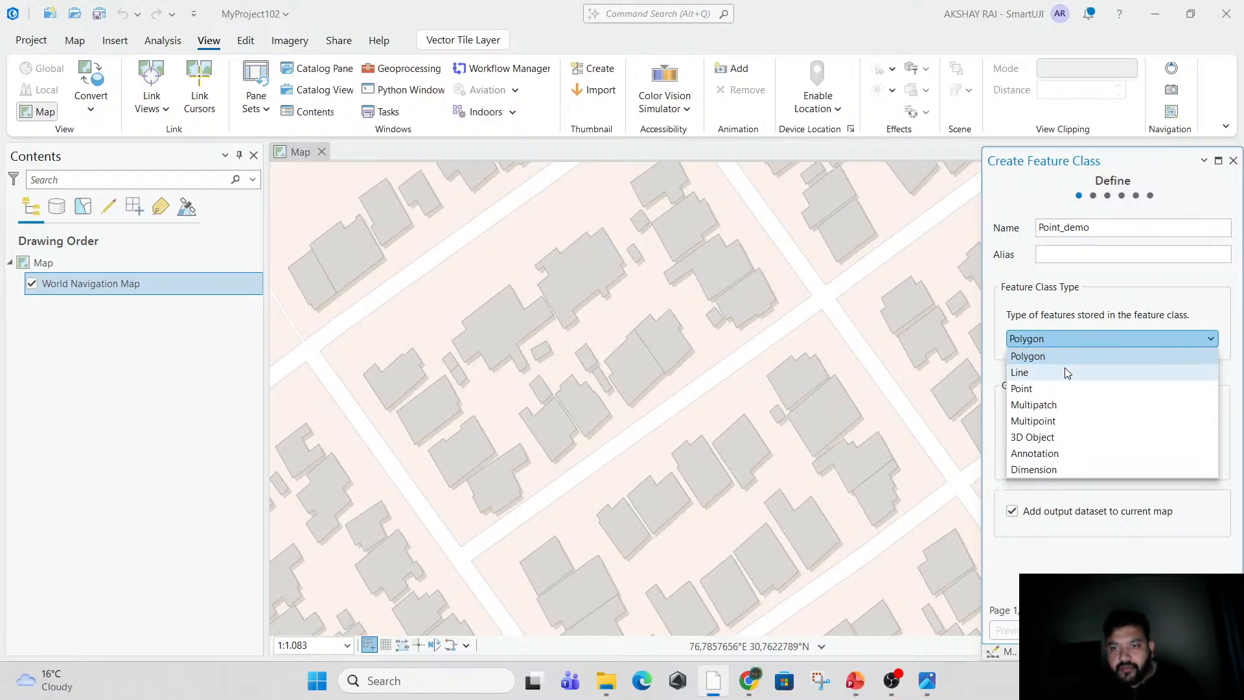
pyautogui.click(1060, 391)
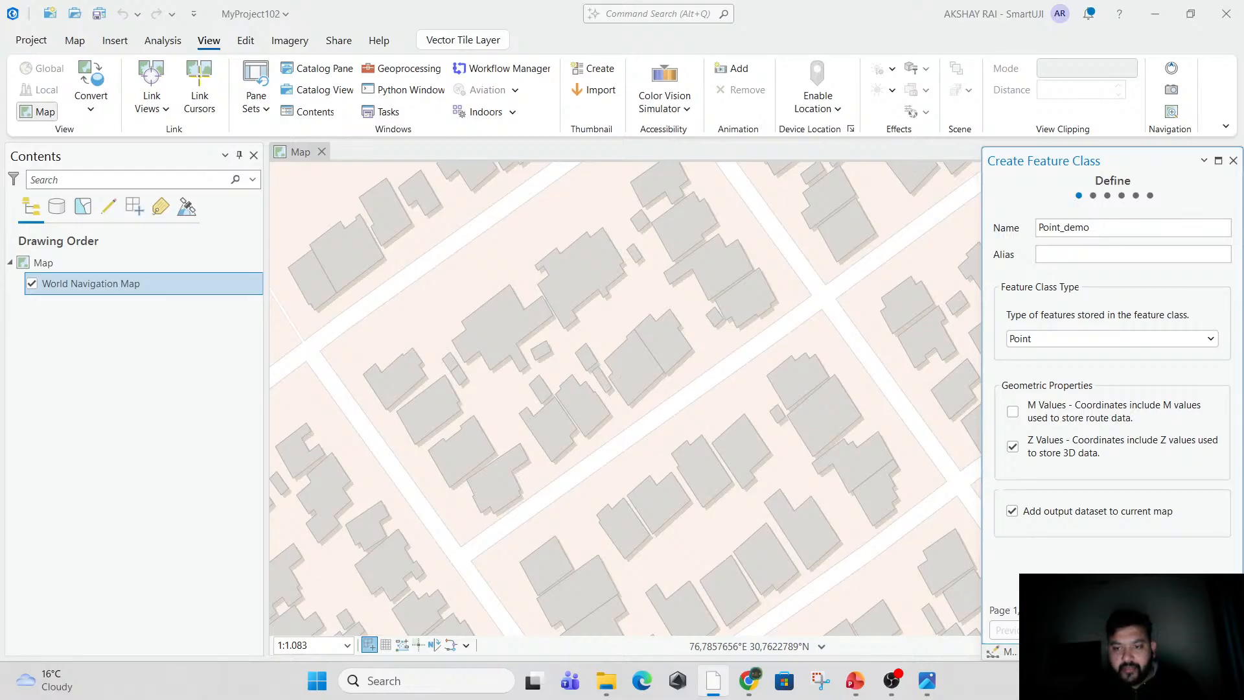
pyautogui.click(1200, 629)
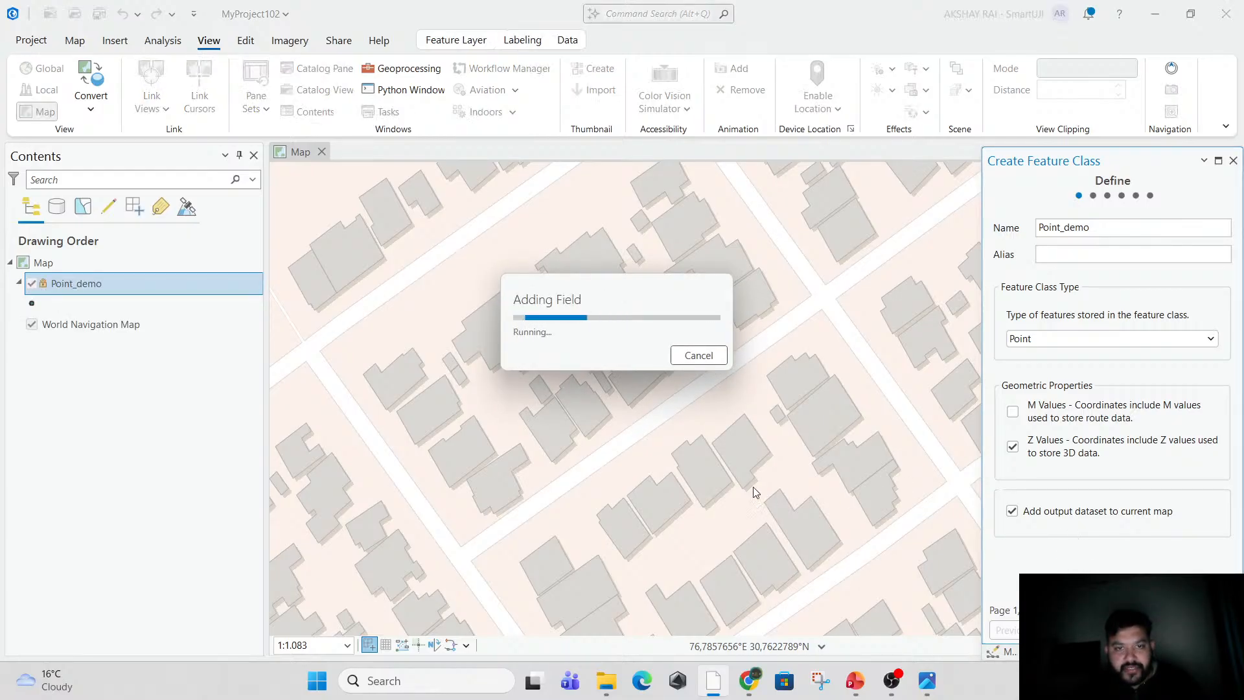
# Start creating features with the Point_demo template's Point tool and place a point on the corner house footprint just above the street junction.
pyautogui.moveTo(553, 436); pyautogui.dragTo(751, 548)
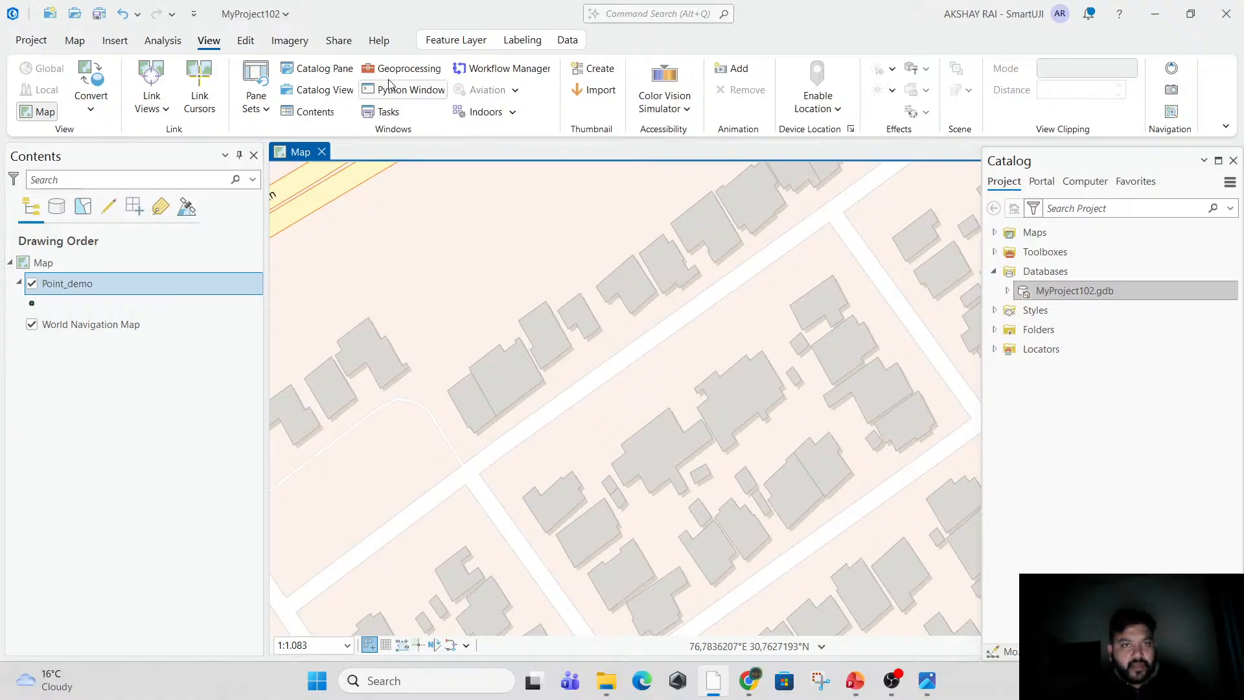
pyautogui.click(246, 42)
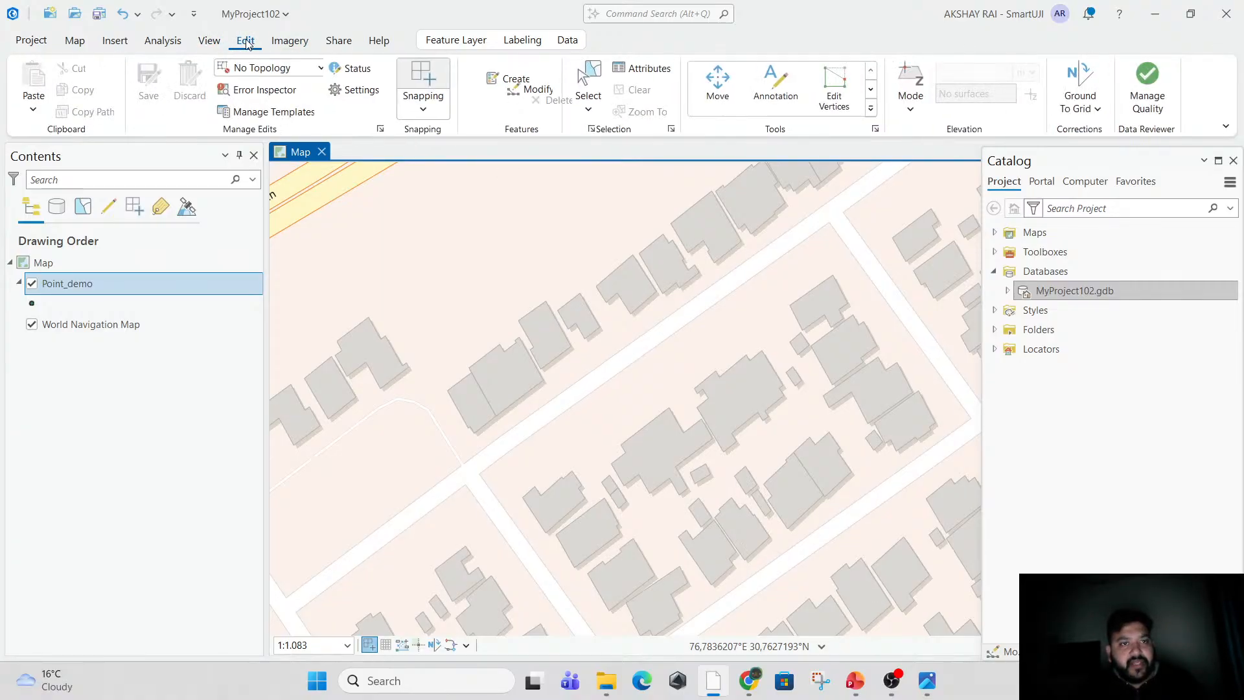
pyautogui.click(493, 68)
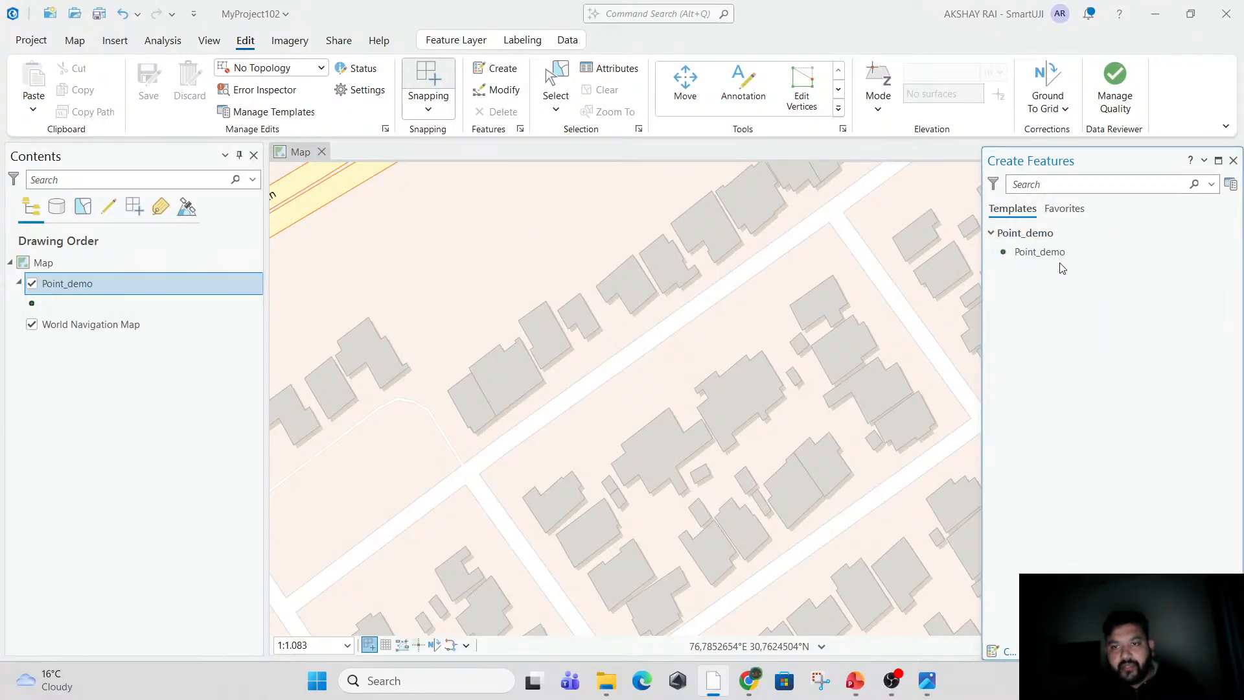
pyautogui.click(1050, 259)
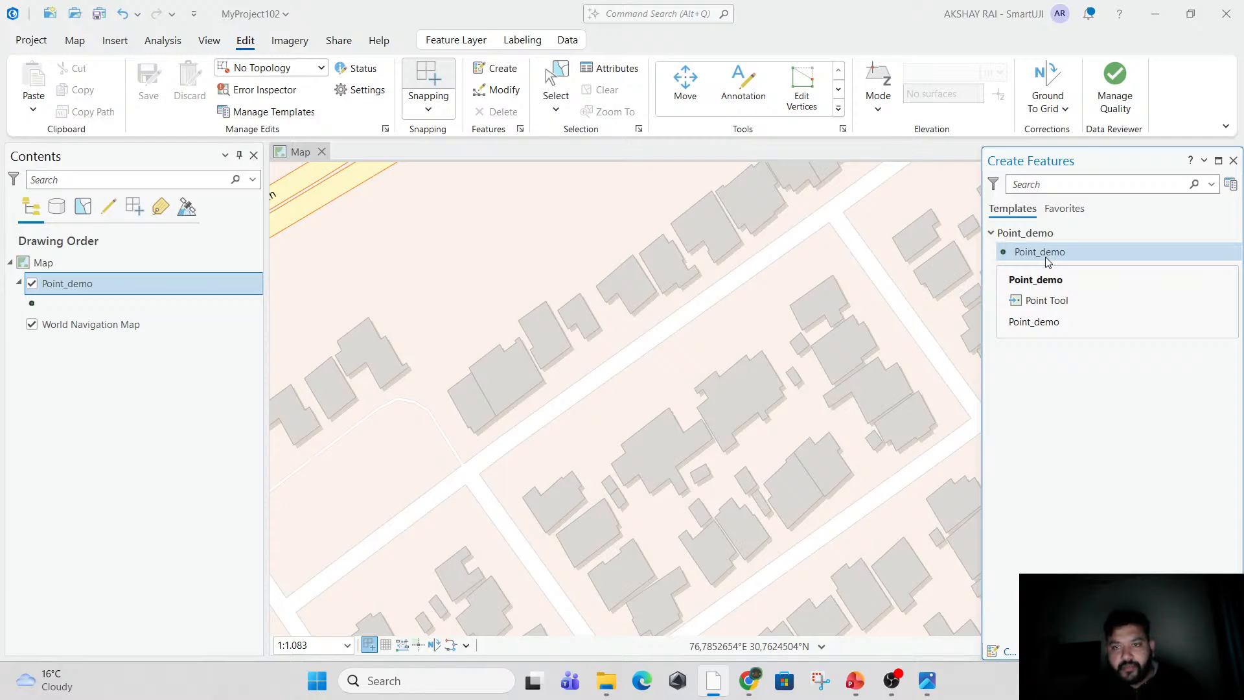
pyautogui.click(1048, 258)
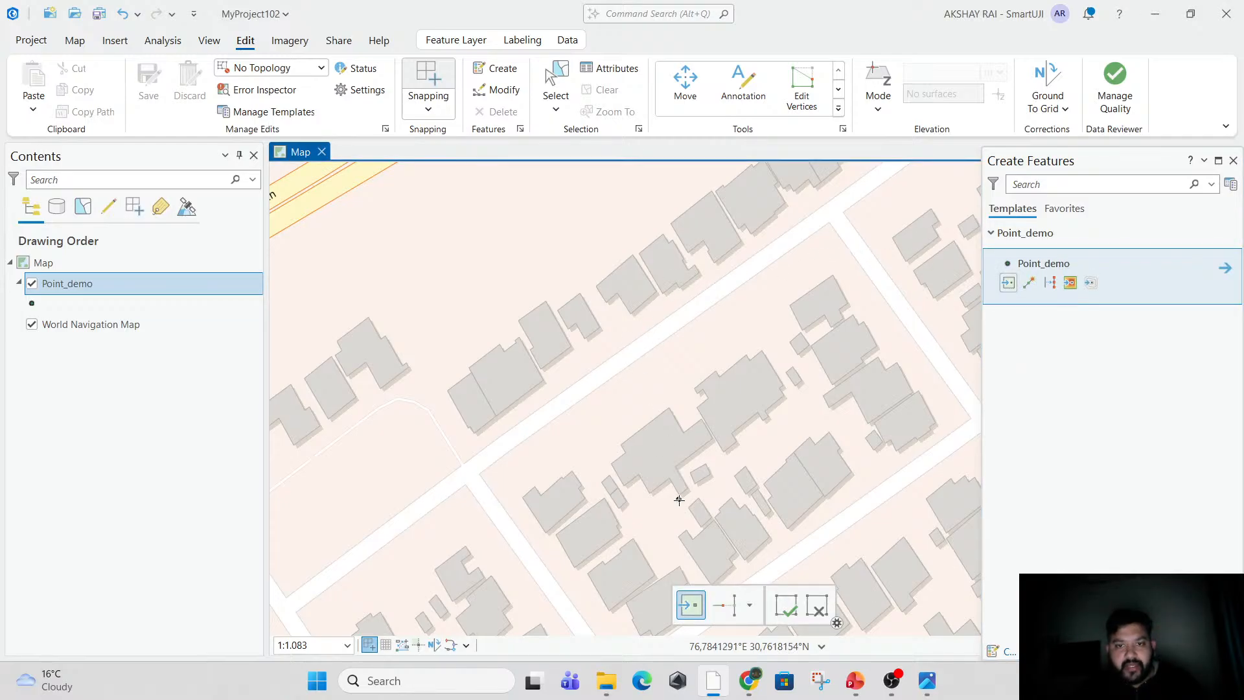
pyautogui.moveTo(682, 492)
pyautogui.mouseDown()
pyautogui.moveTo(633, 355)
pyautogui.moveTo(702, 499)
pyautogui.mouseUp()
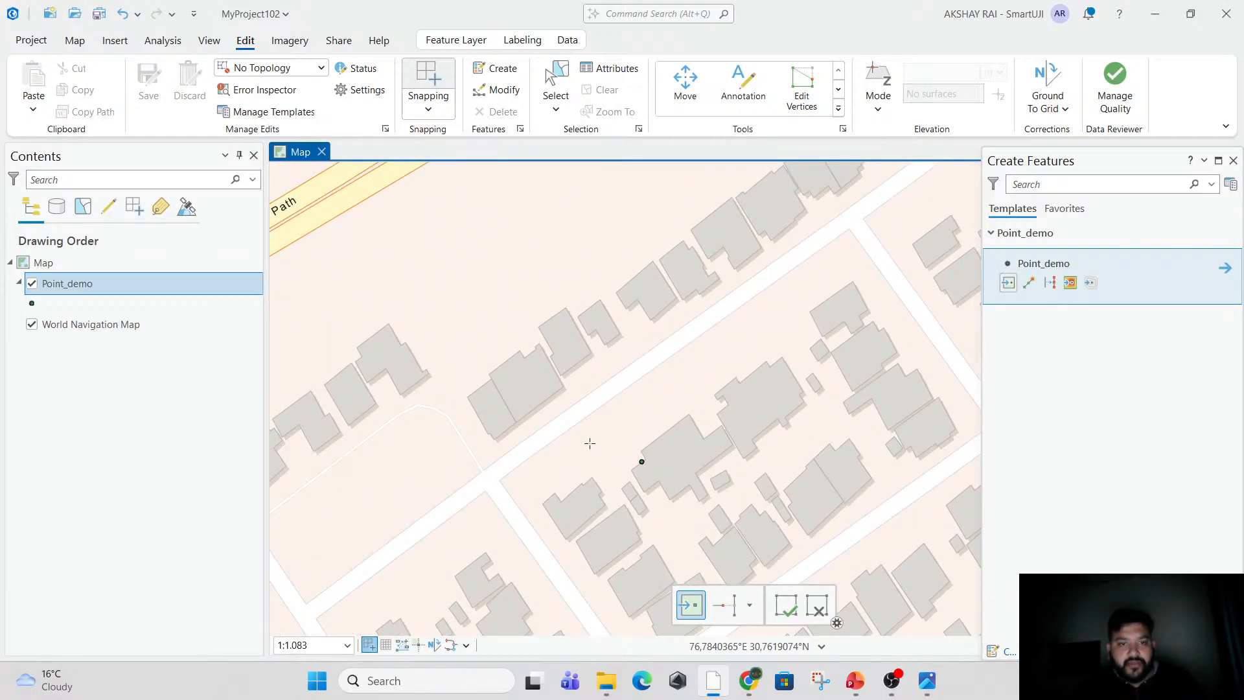
pyautogui.click(491, 408)
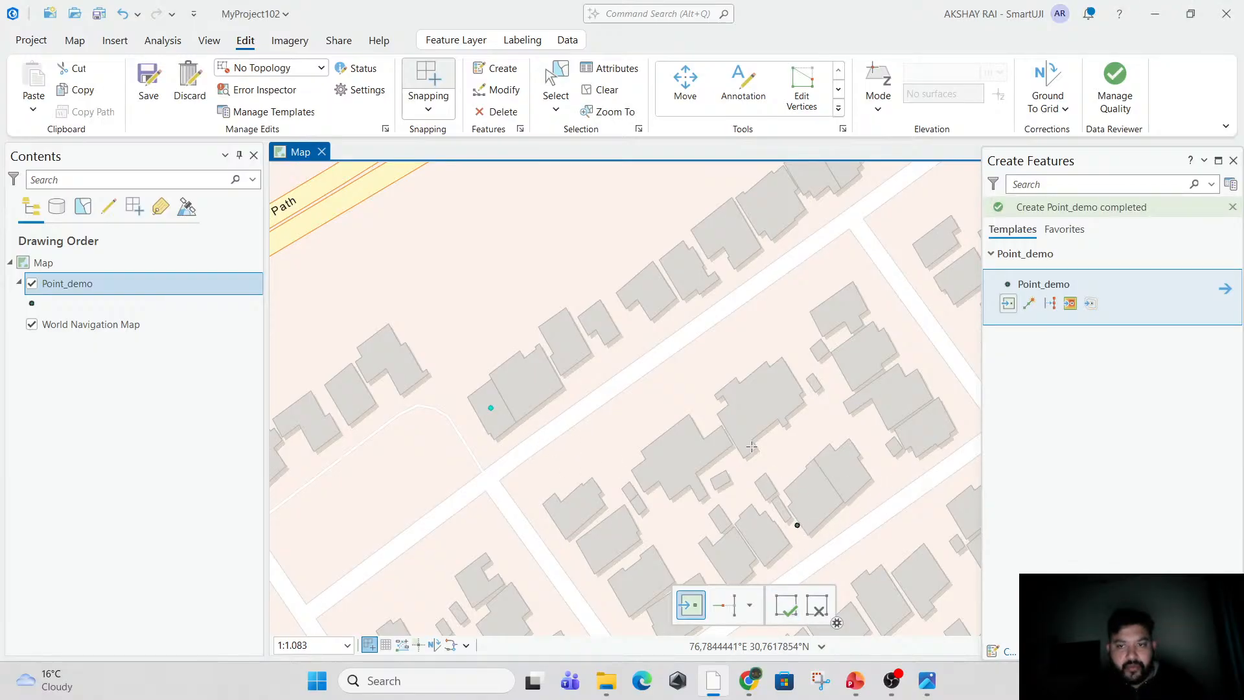
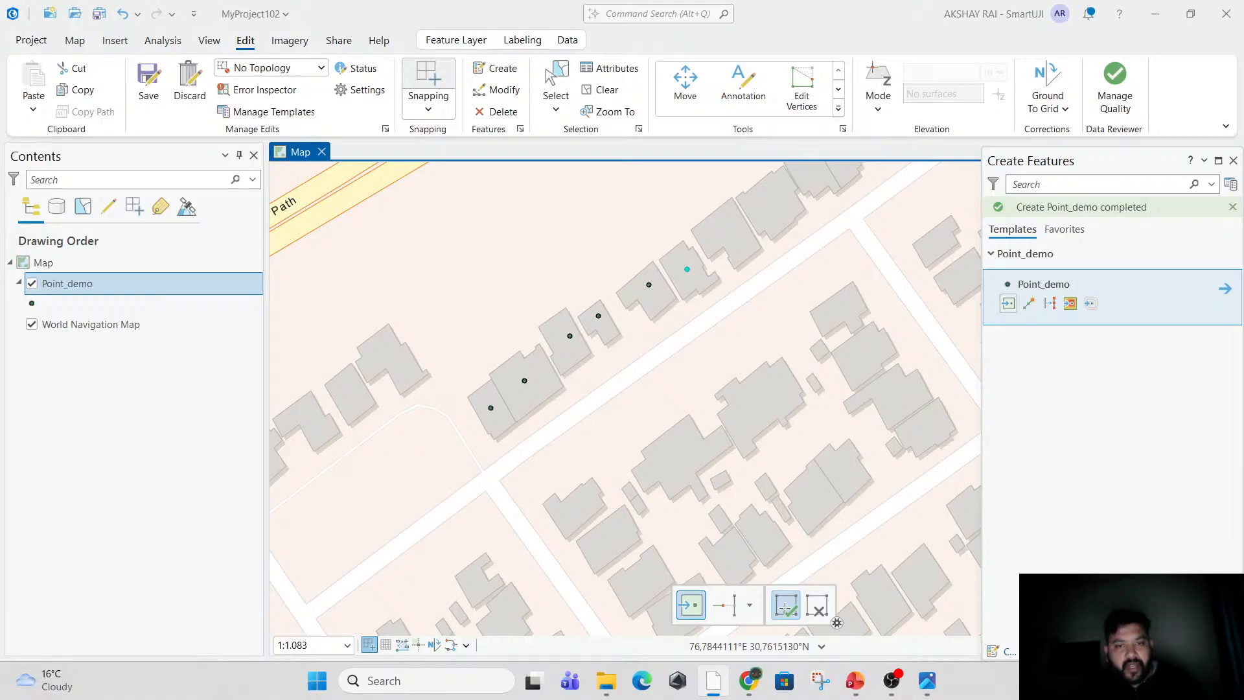
# Finish and save the digitized house points, and open the Point_demo attribute table.
pyautogui.click(785, 607)
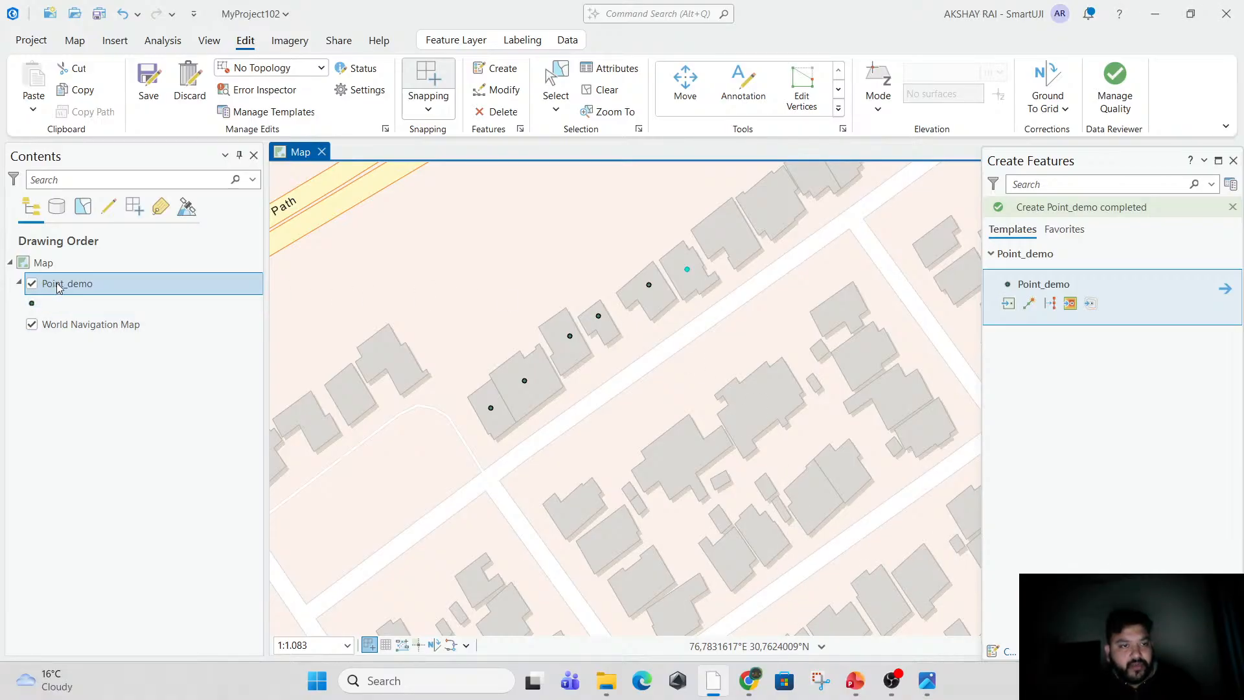
pyautogui.click(150, 85)
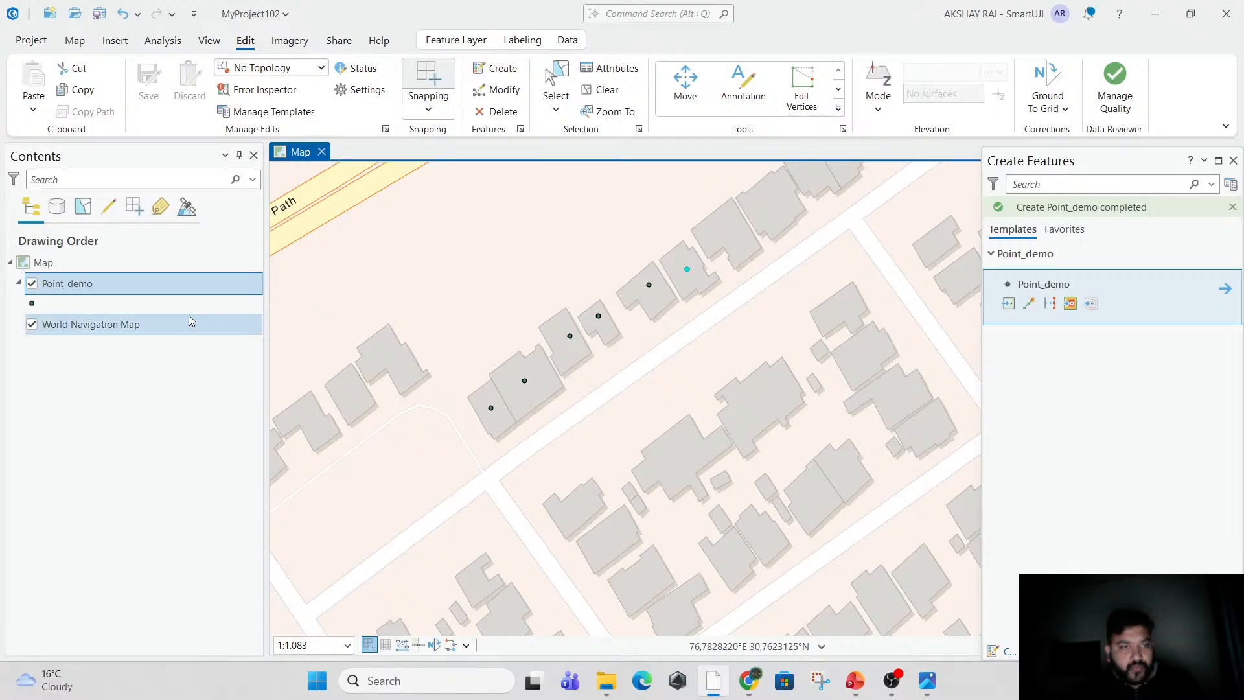
pyautogui.rightClick(128, 287)
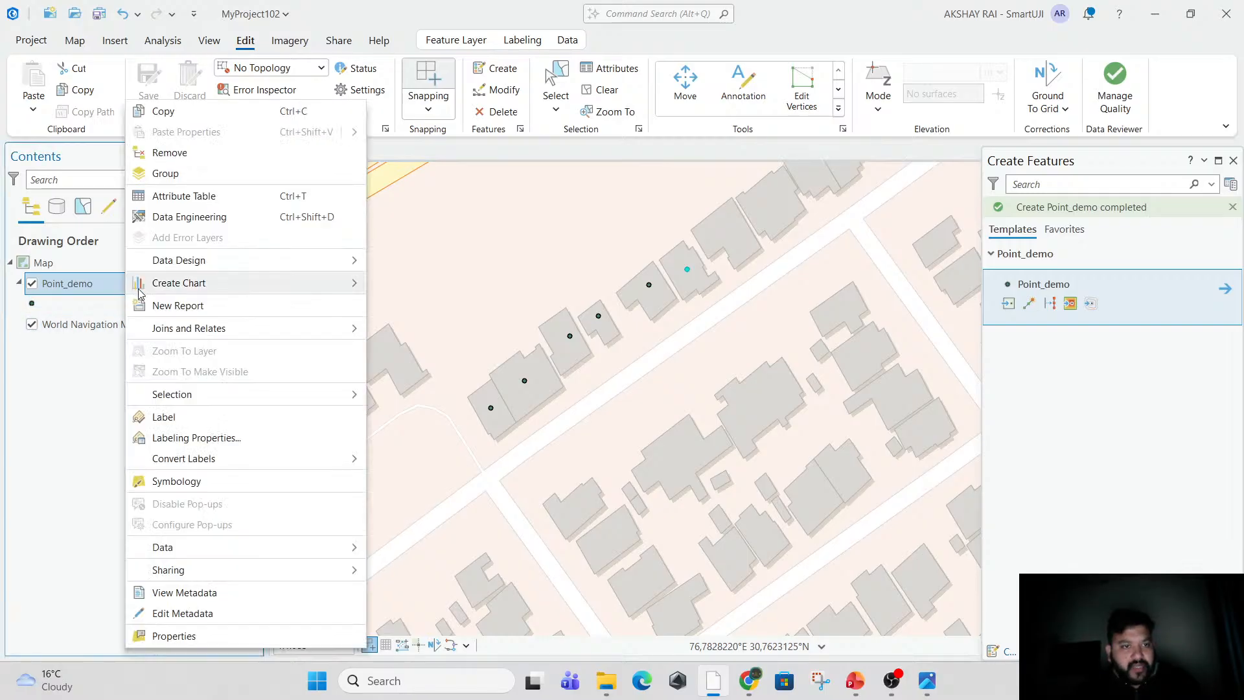
pyautogui.click(236, 193)
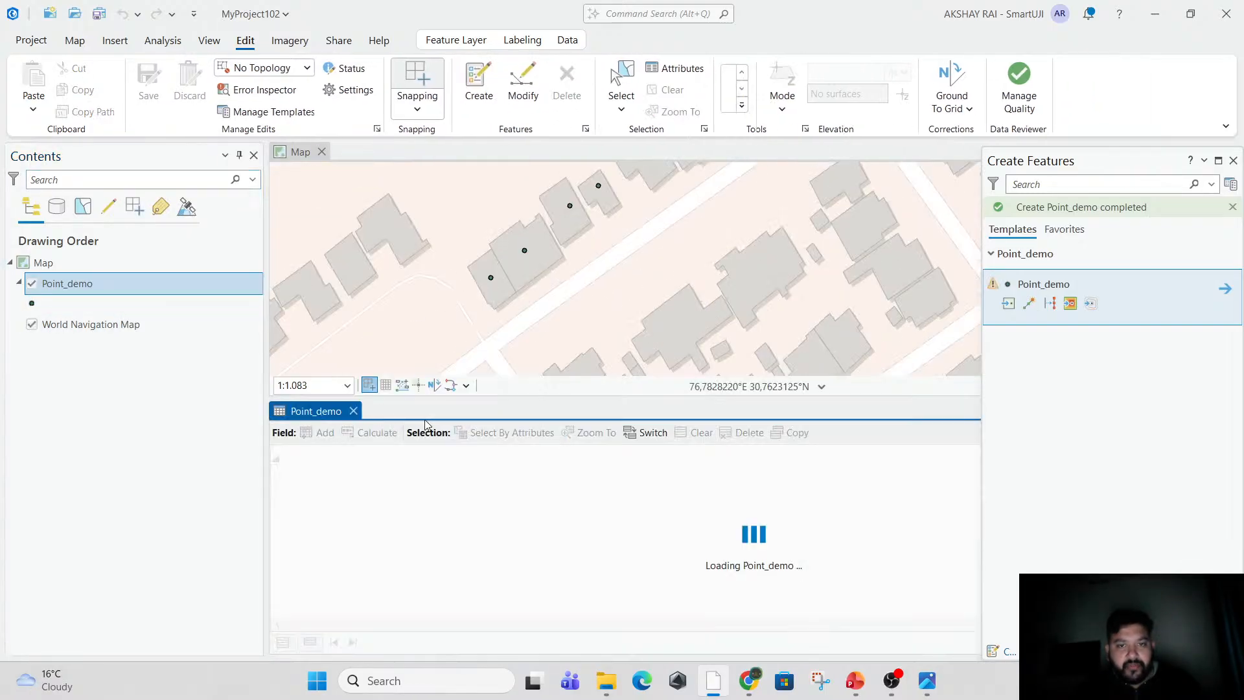
pyautogui.click(333, 480)
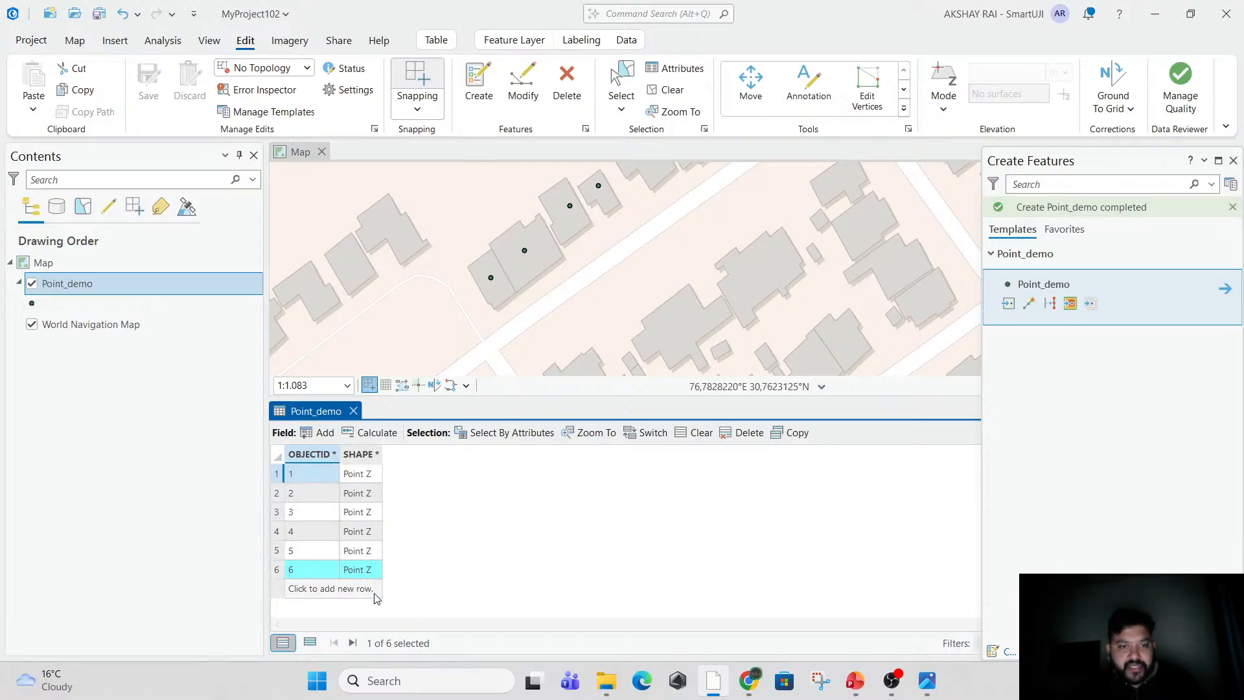
# Add a field named House_No with data type Big Integer to Point_demo and save the field changes.
pyautogui.click(317, 433)
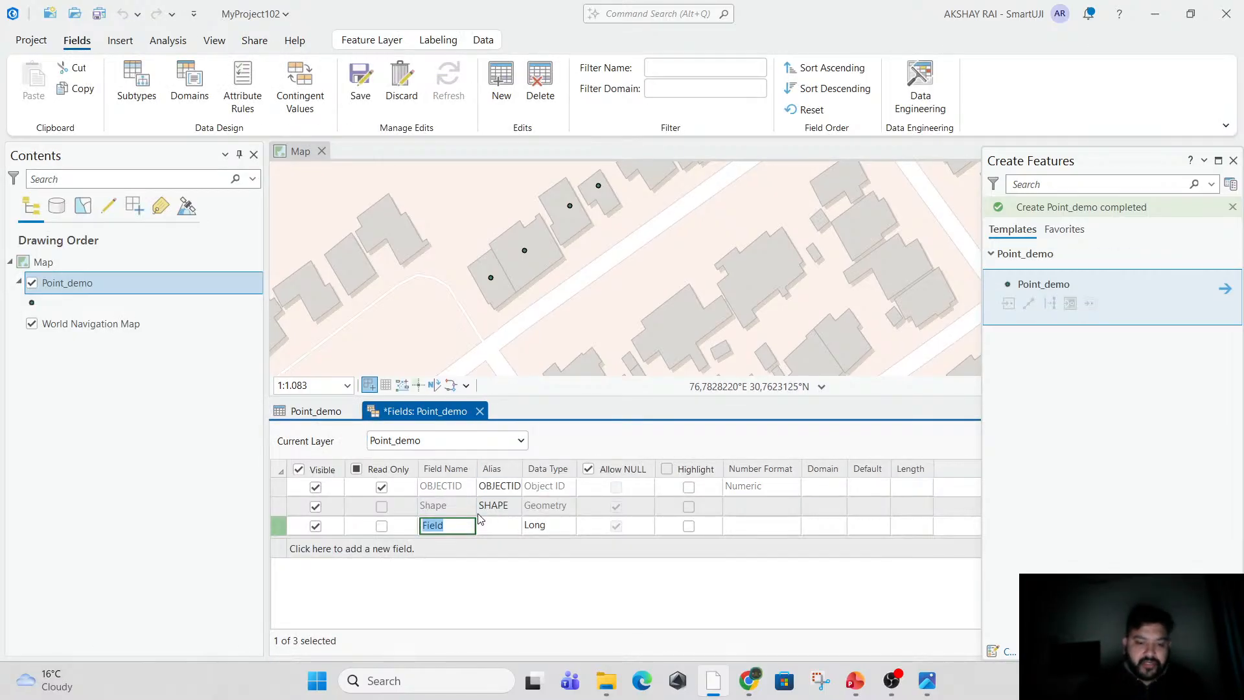
pyautogui.write('Hous')
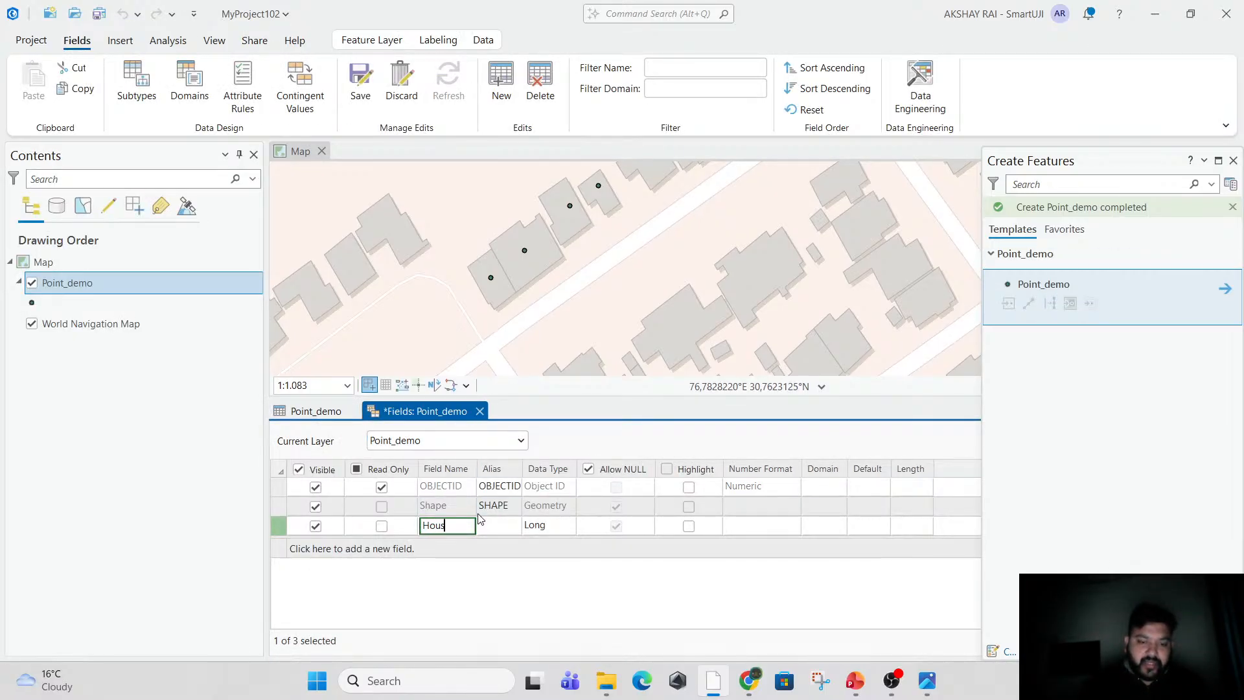
pyautogui.write('w')
pyautogui.press('BackSpace')
pyautogui.write('e')
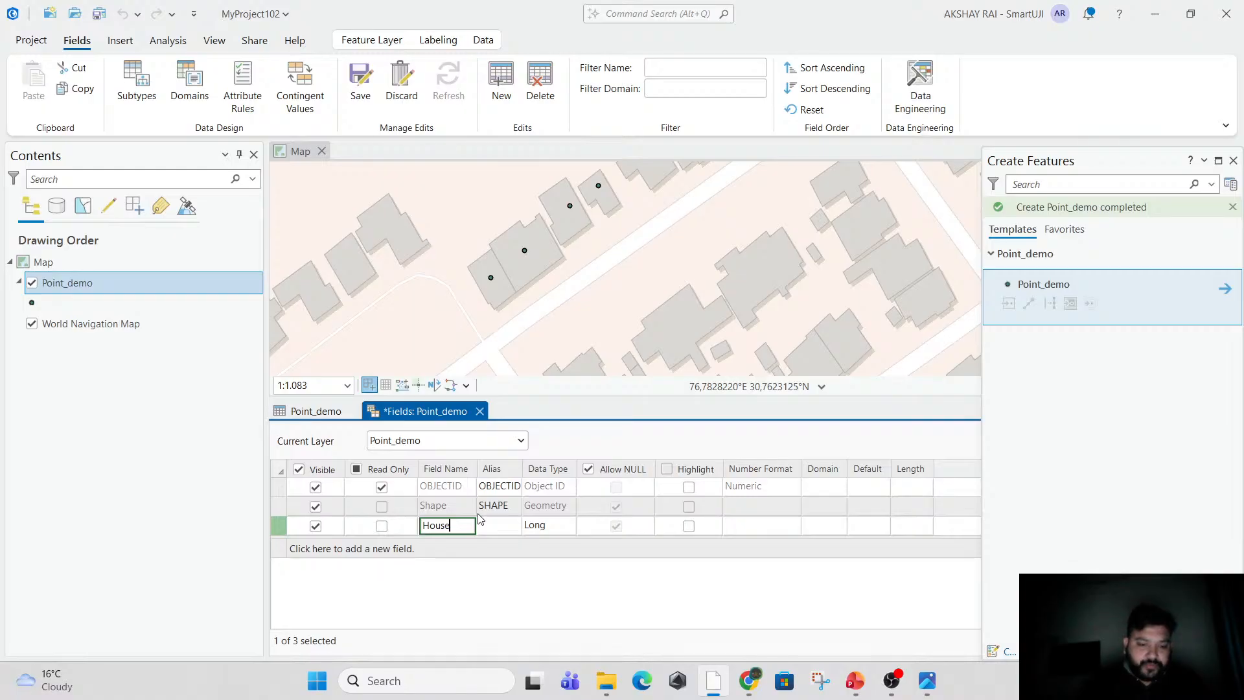
pyautogui.write('_No')
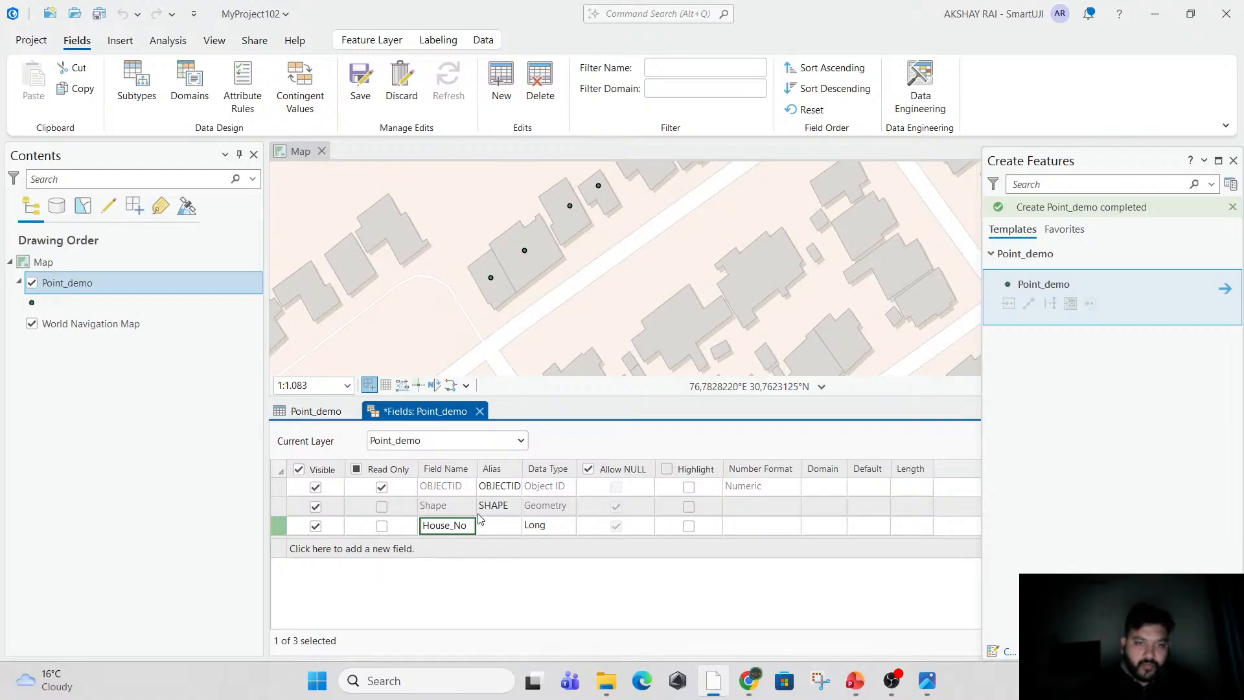
pyautogui.click(546, 527)
pyautogui.click(548, 528)
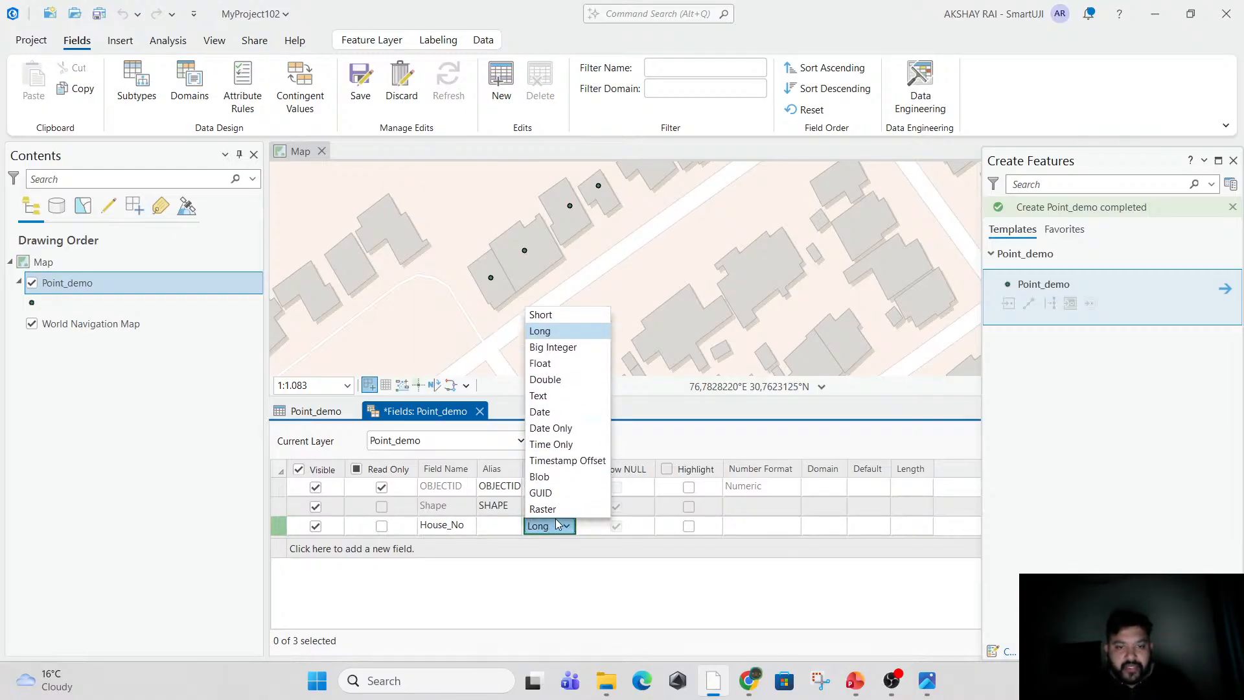
pyautogui.click(585, 350)
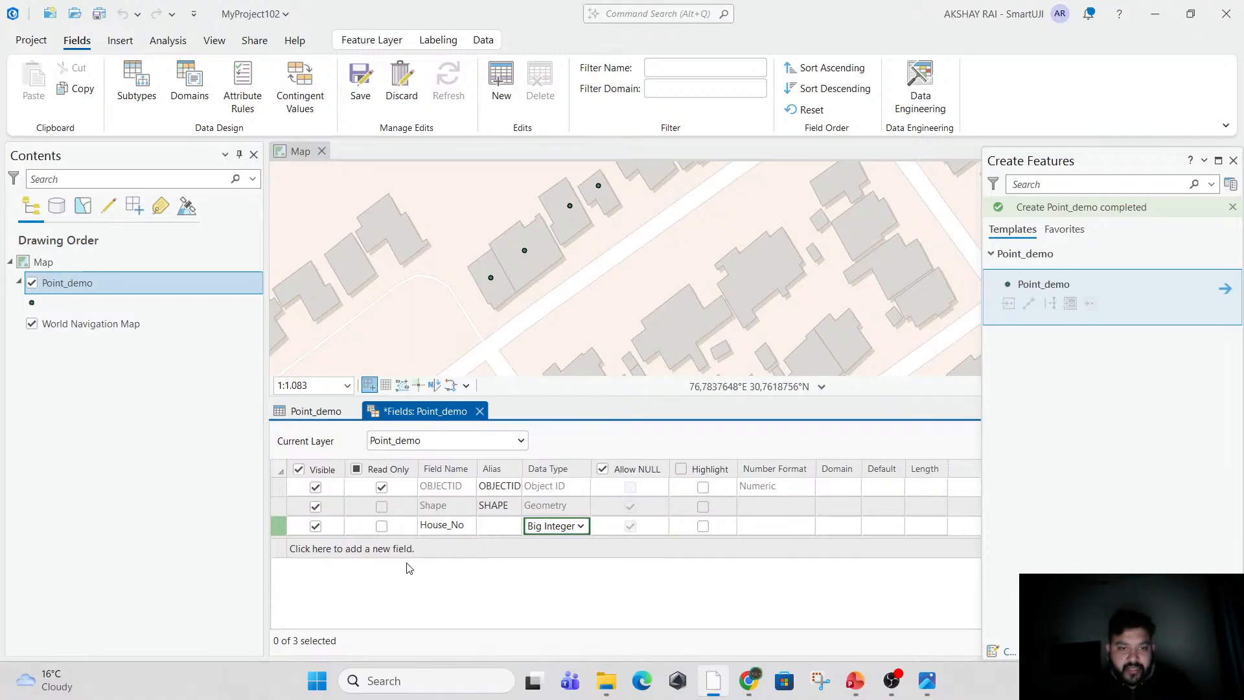
pyautogui.click(480, 413)
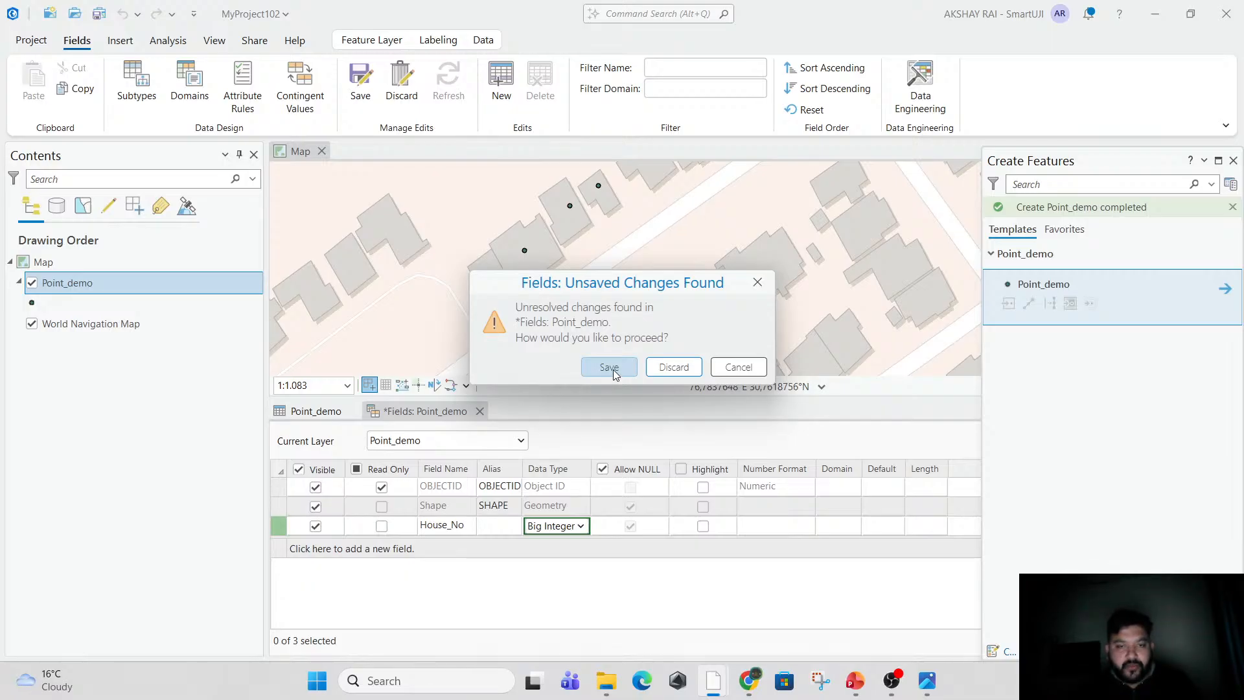
pyautogui.click(609, 368)
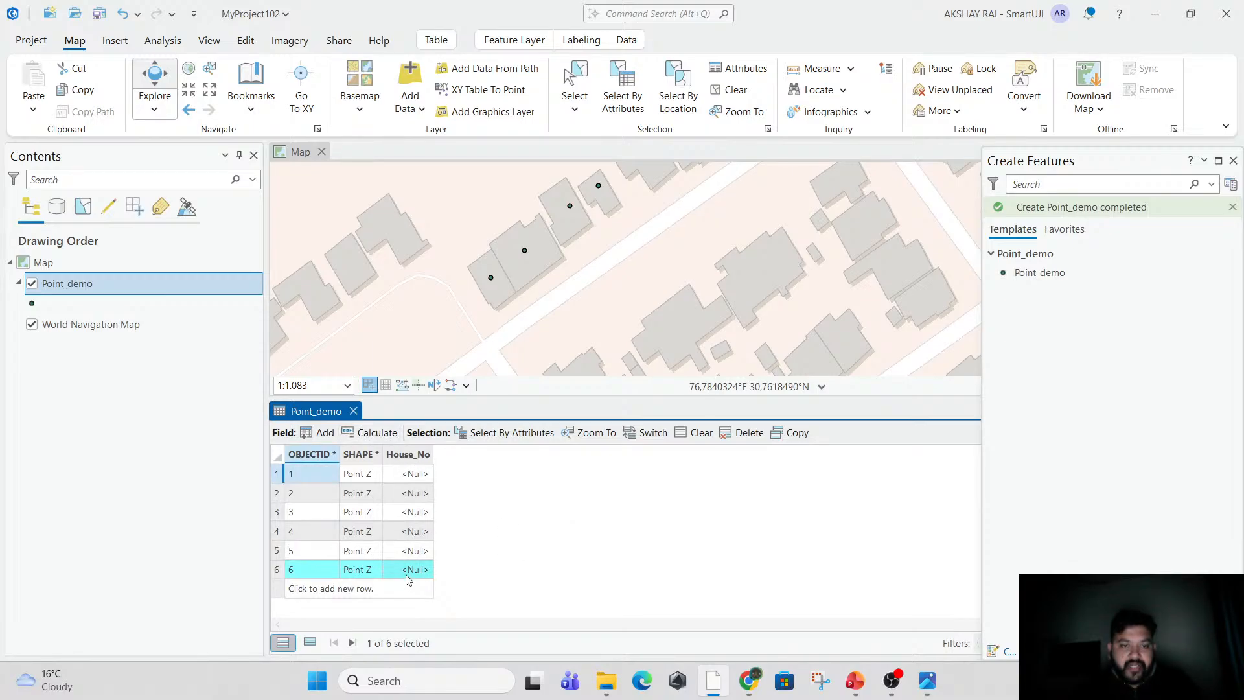
# Fill in House_No for the six Point_demo records with 1 to 6 in OBJECTID order.
pyautogui.moveTo(587, 240); pyautogui.dragTo(499, 309)
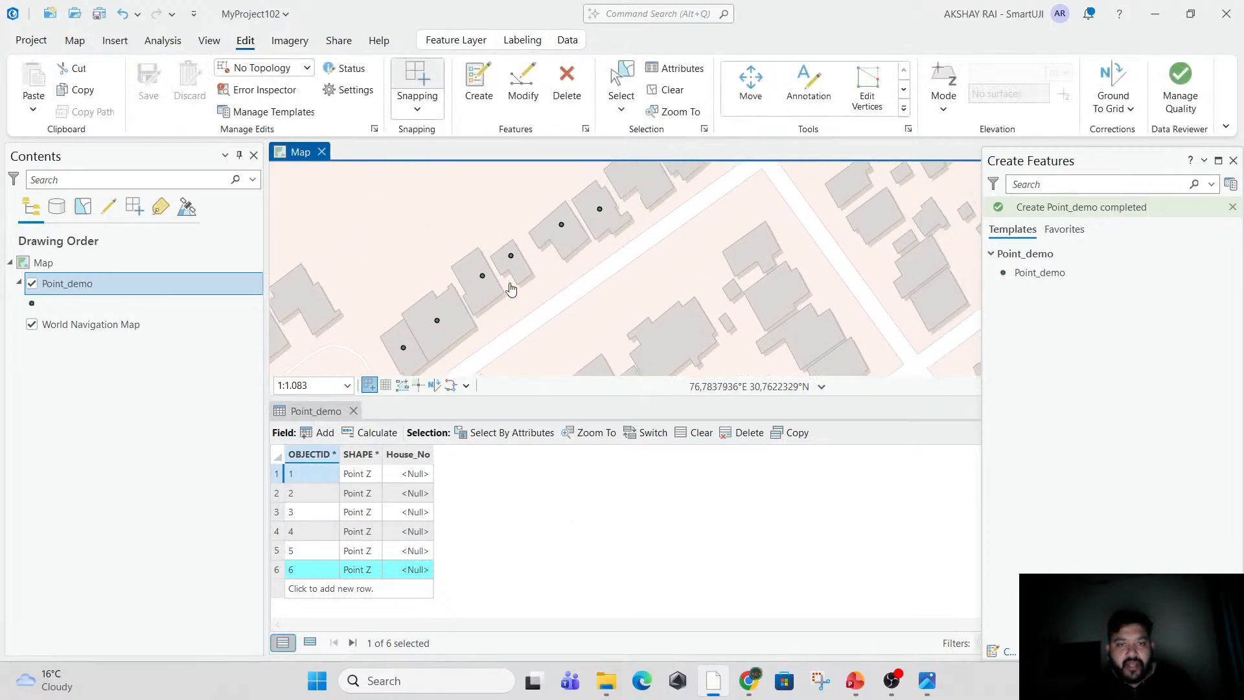
pyautogui.moveTo(616, 275); pyautogui.dragTo(582, 288)
pyautogui.doubleClick(410, 476)
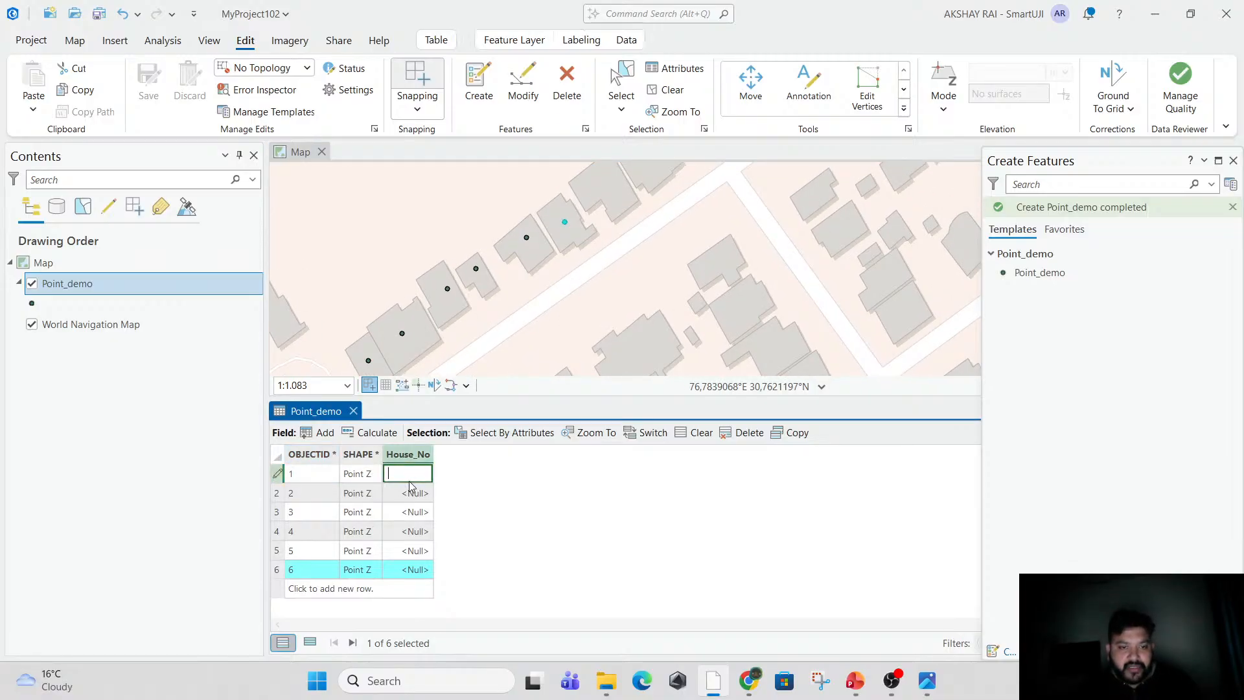
pyautogui.write('1')
pyautogui.doubleClick(411, 494)
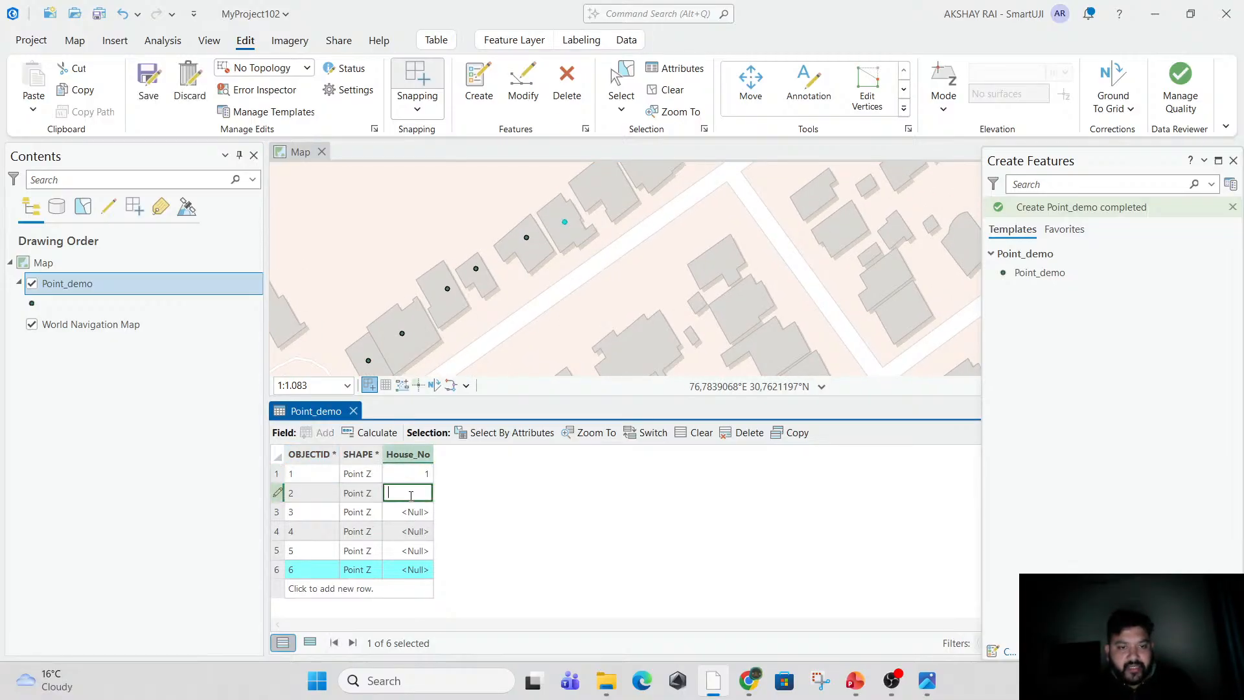
pyautogui.write('2')
pyautogui.doubleClick(410, 512)
pyautogui.write('3')
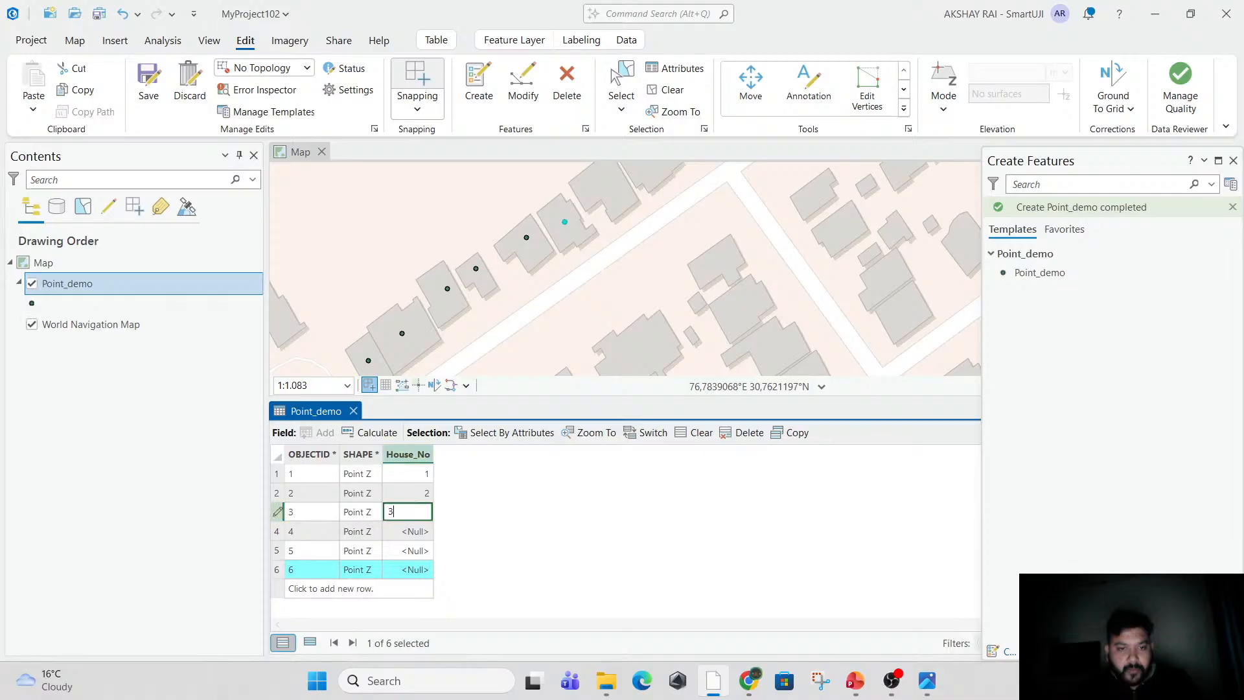
pyautogui.doubleClick(415, 532)
pyautogui.write('4')
pyautogui.doubleClick(422, 550)
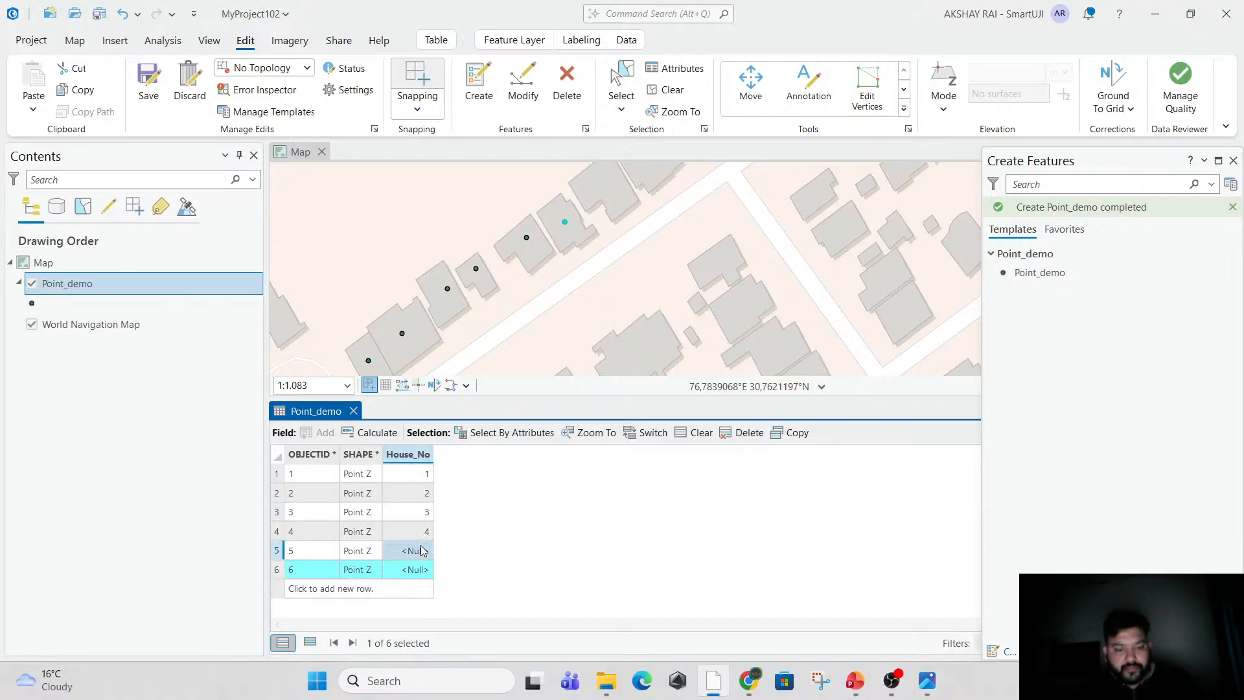
pyautogui.write('5')
pyautogui.doubleClick(431, 569)
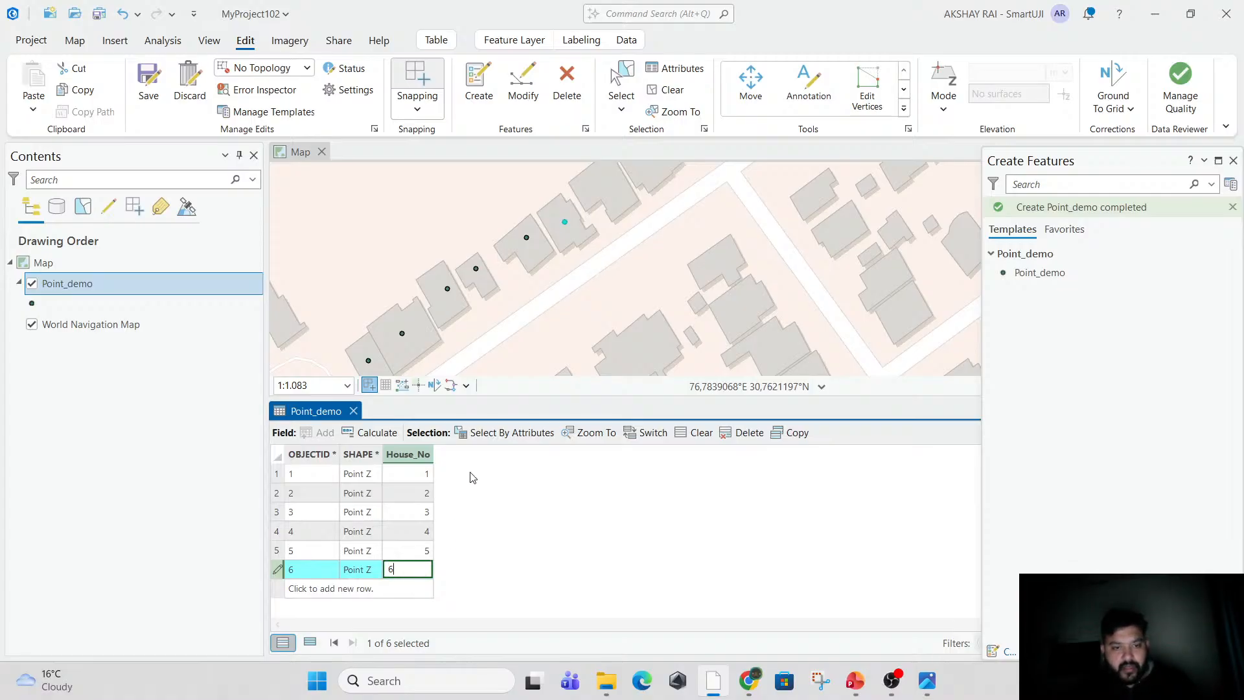
pyautogui.click(527, 329)
# Place another Point_demo point on the next unmarked house footprint northeast along the row and set its House_No to 7.
pyautogui.moveTo(640, 288); pyautogui.dragTo(681, 289)
pyautogui.moveTo(741, 238); pyautogui.dragTo(692, 327)
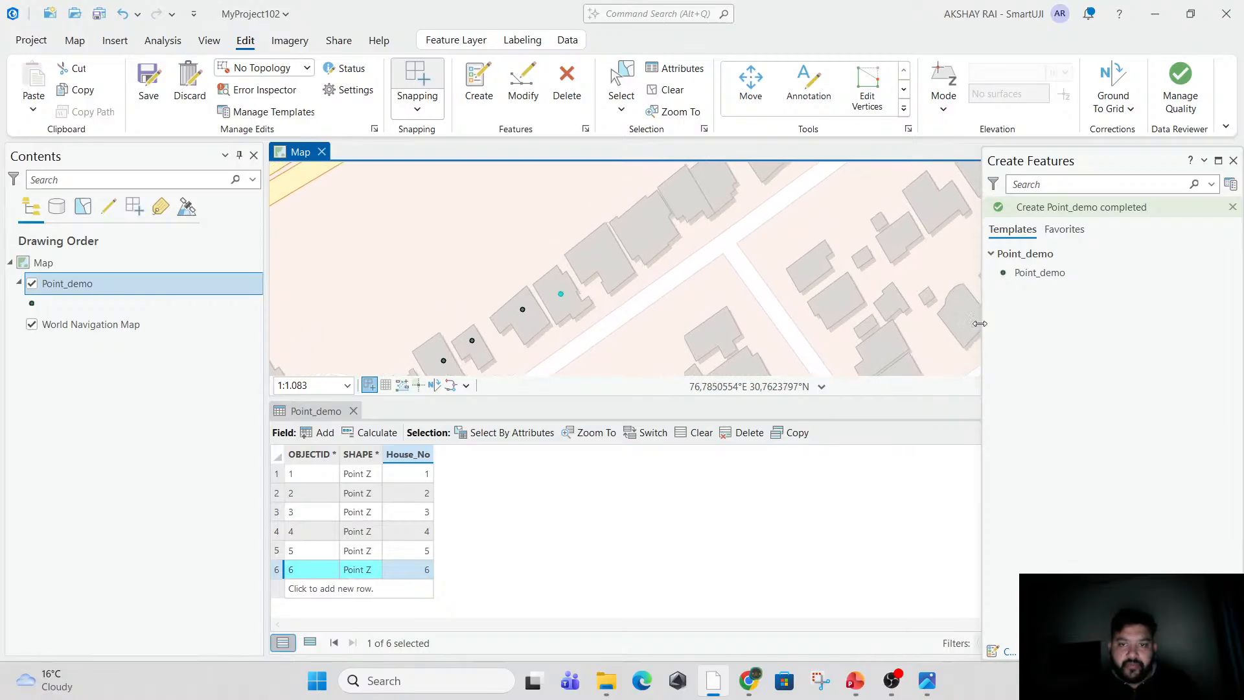
pyautogui.click(1036, 273)
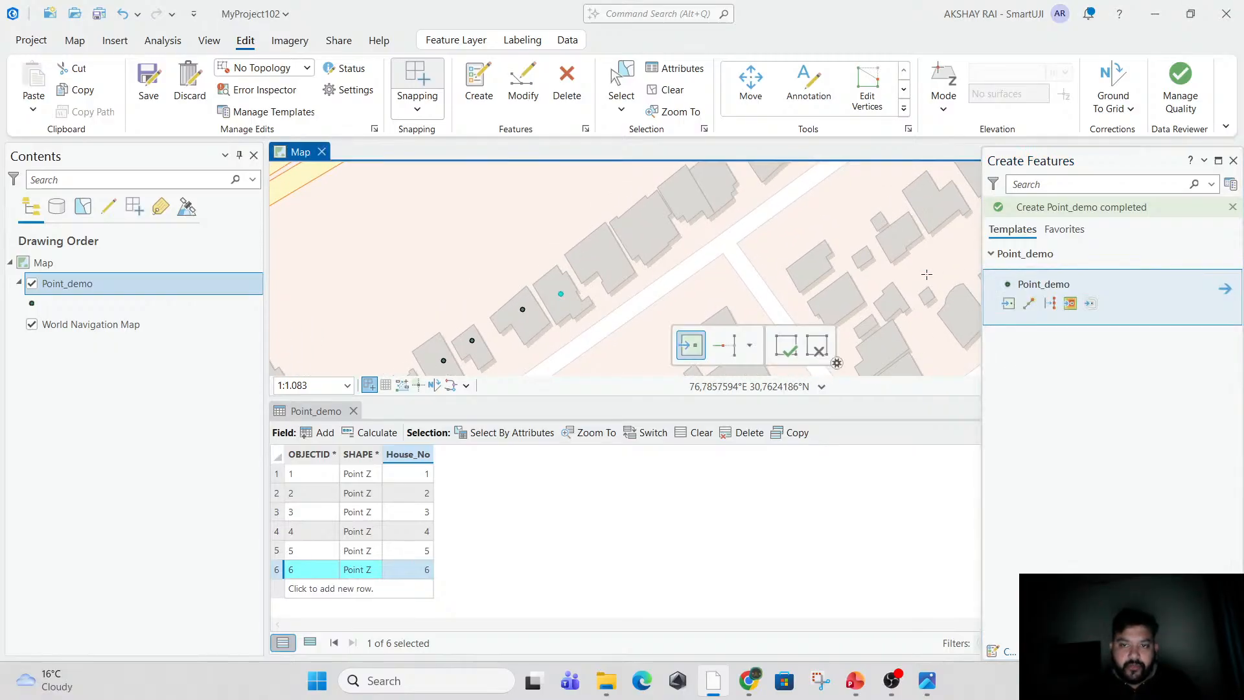
pyautogui.click(599, 252)
pyautogui.click(409, 586)
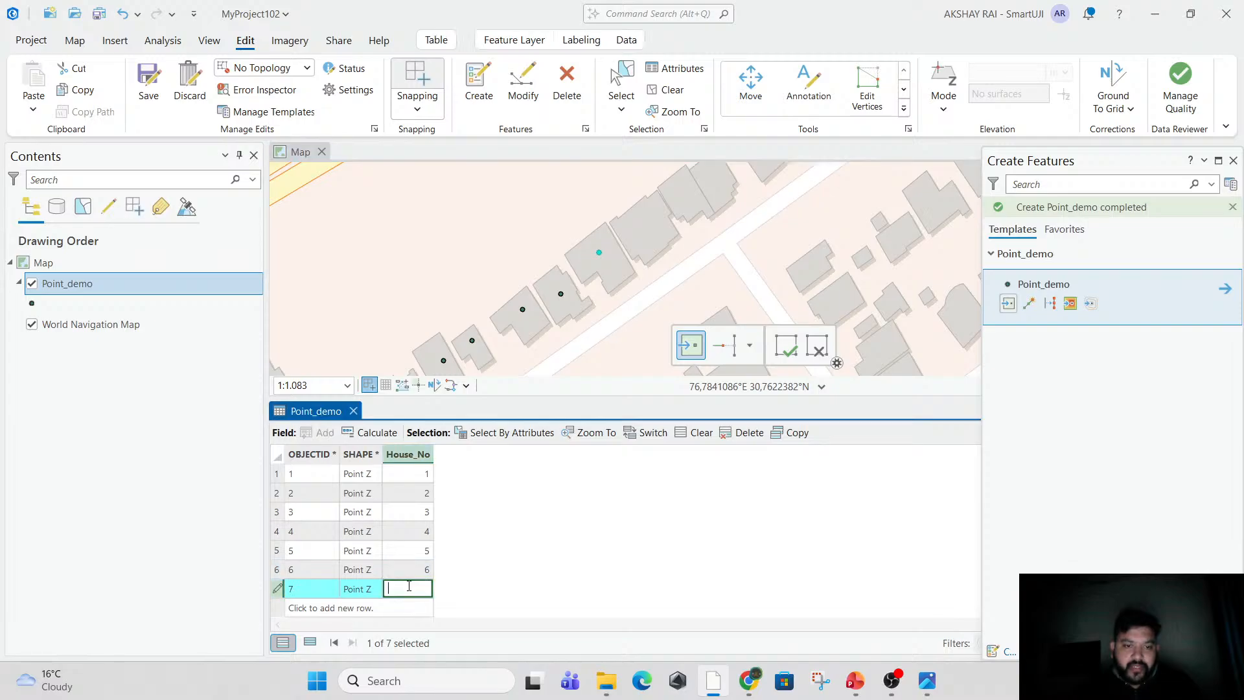
pyautogui.write('7')
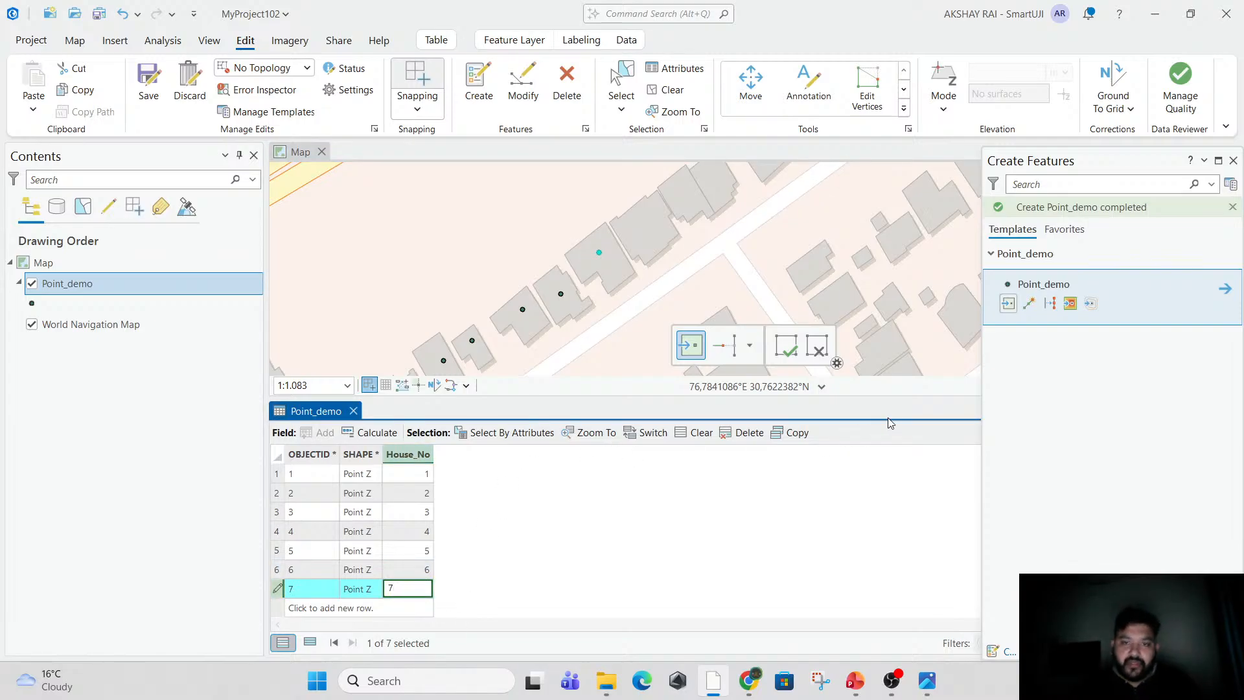
# Finish the point sketch and save the Point_demo edits.
pyautogui.click(790, 350)
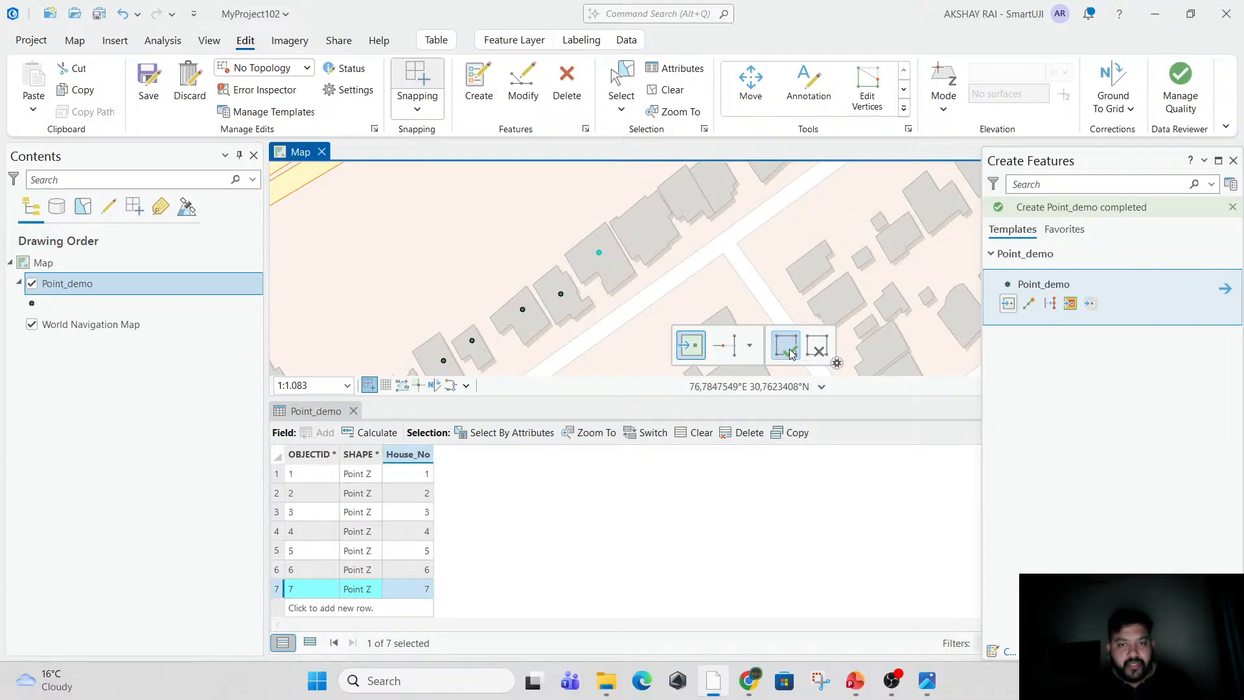
pyautogui.click(149, 81)
pyautogui.moveTo(467, 324); pyautogui.dragTo(488, 261)
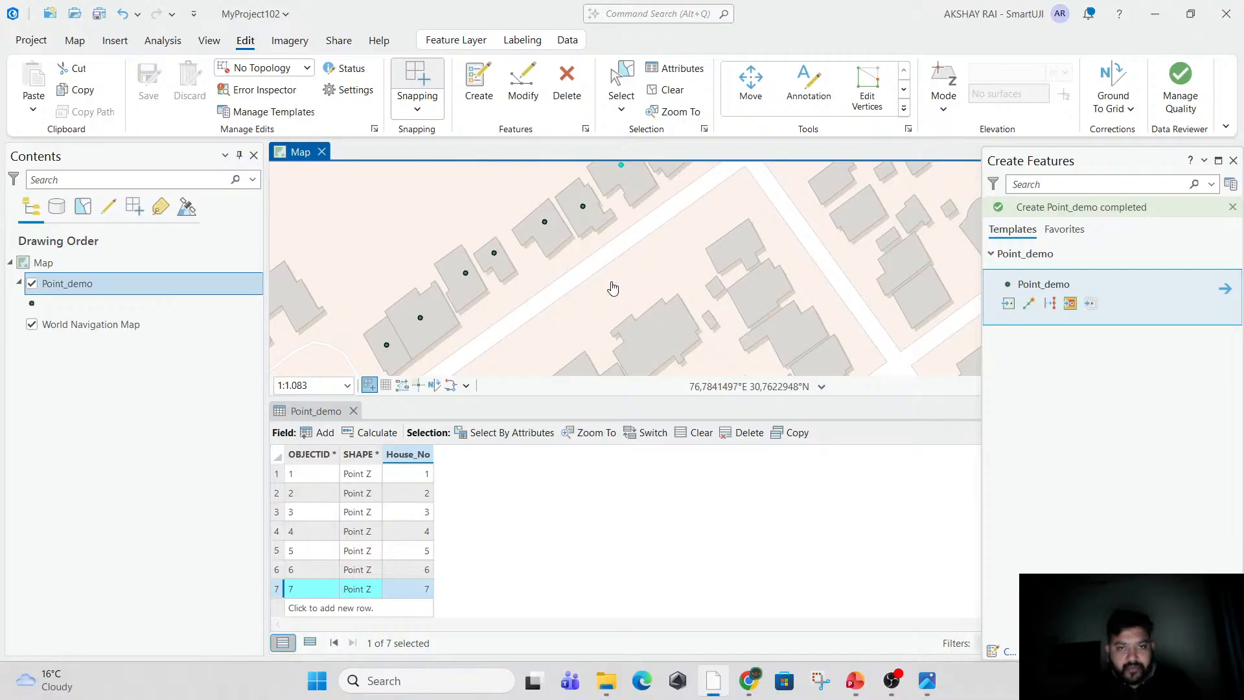
pyautogui.scroll(-2, 609, 283)
pyautogui.moveTo(642, 208)
pyautogui.mouseDown()
pyautogui.moveTo(641, 253)
pyautogui.moveTo(631, 210)
pyautogui.mouseUp()
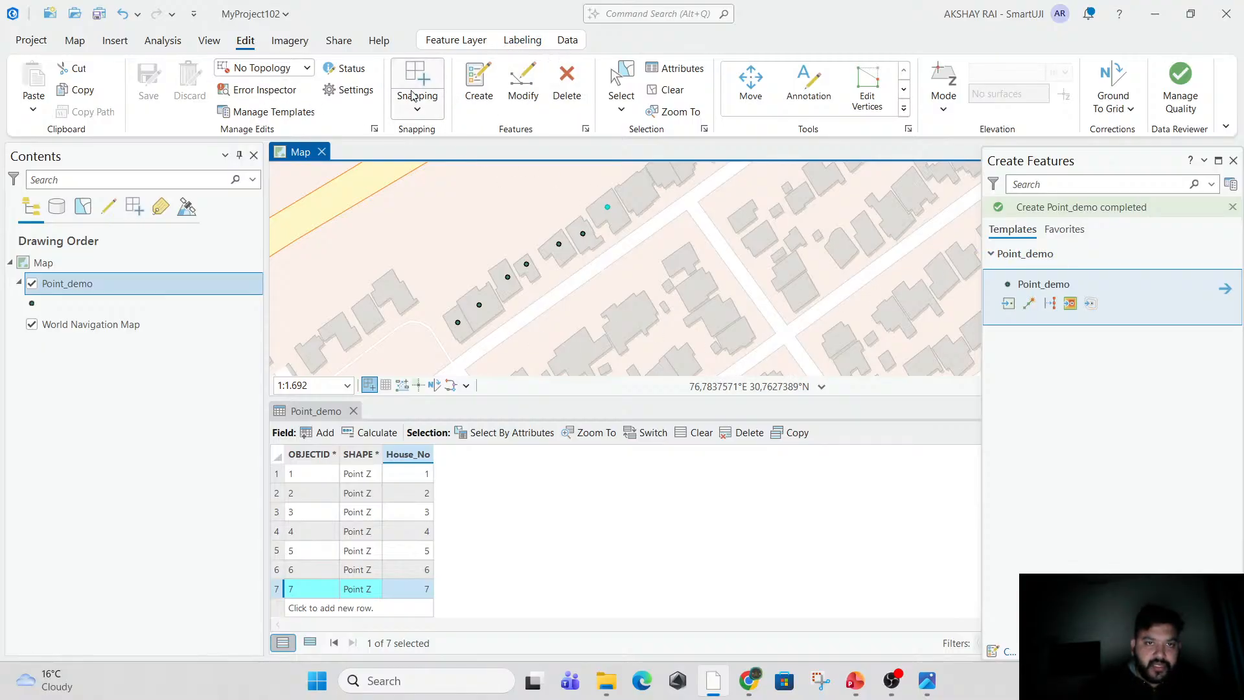
# Start a new feature class in MyProject102.gdb, naming it Polygon and setting its feature type to Polygon.
pyautogui.click(210, 42)
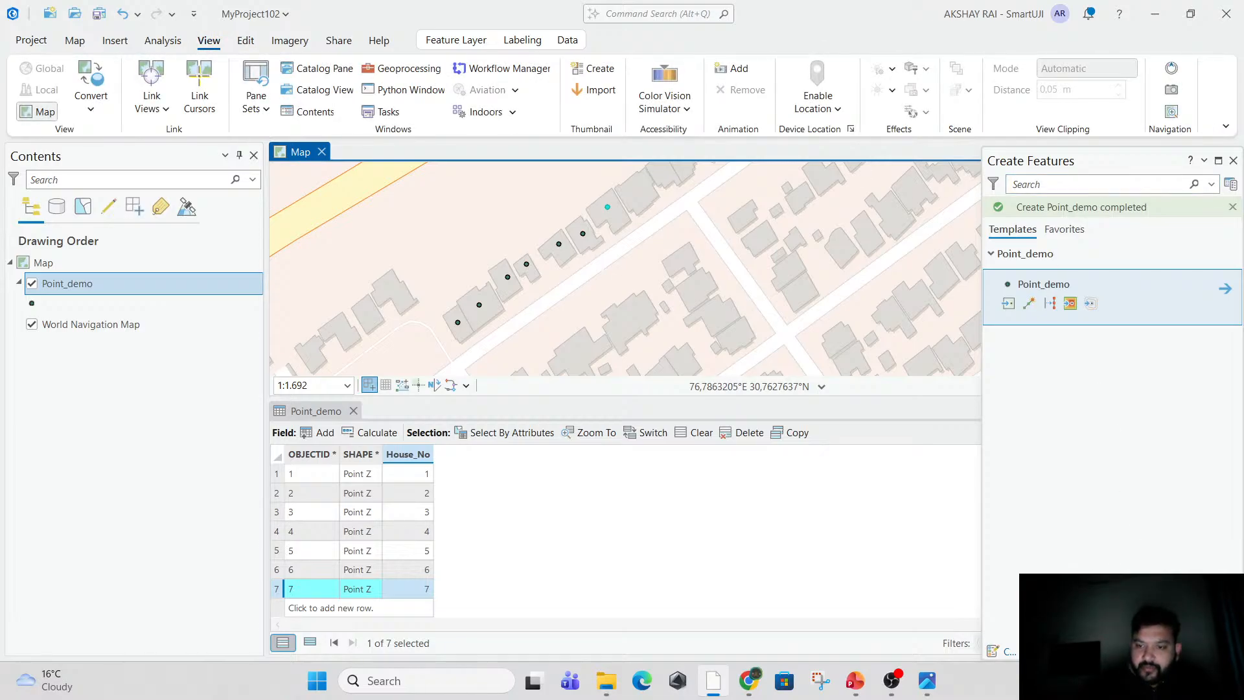
pyautogui.click(306, 69)
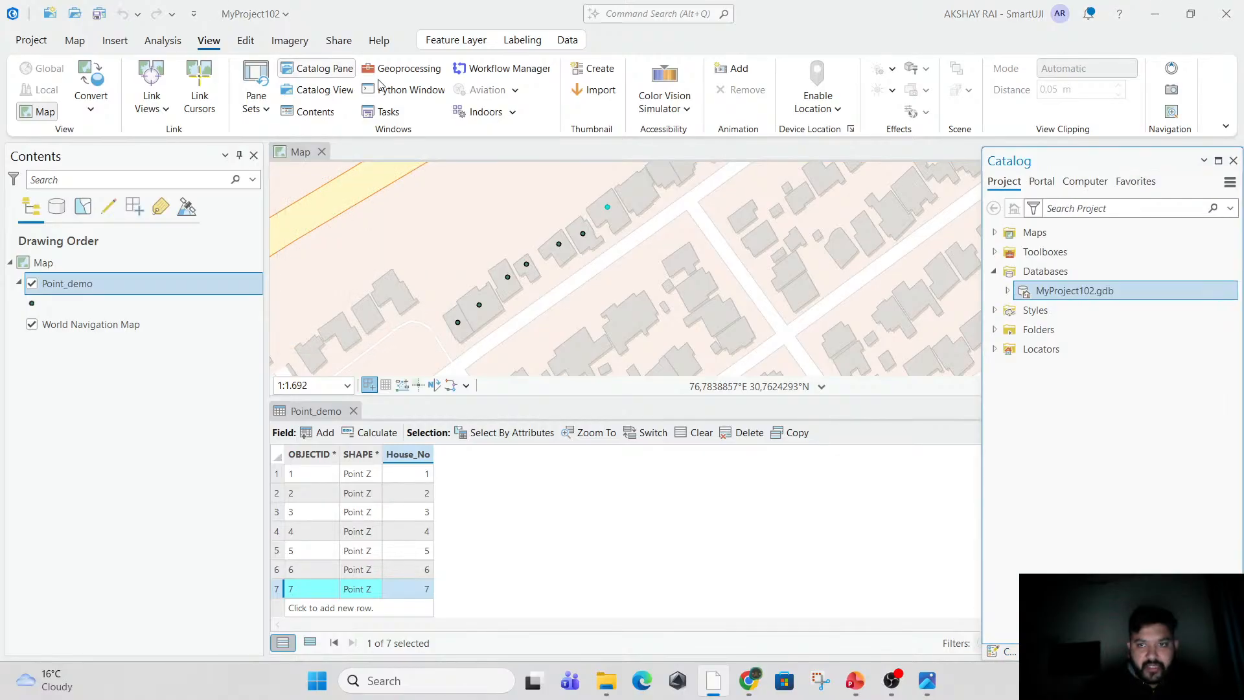
pyautogui.rightClick(1070, 294)
pyautogui.moveTo(1021, 193)
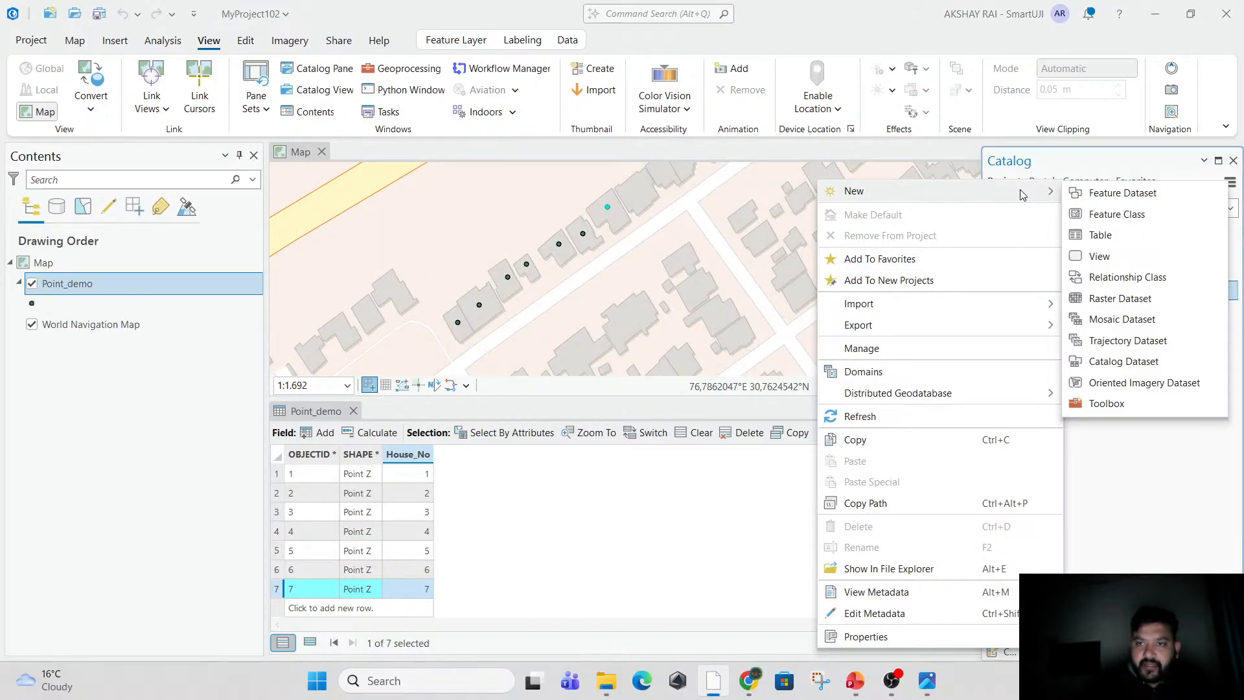
pyautogui.click(1111, 213)
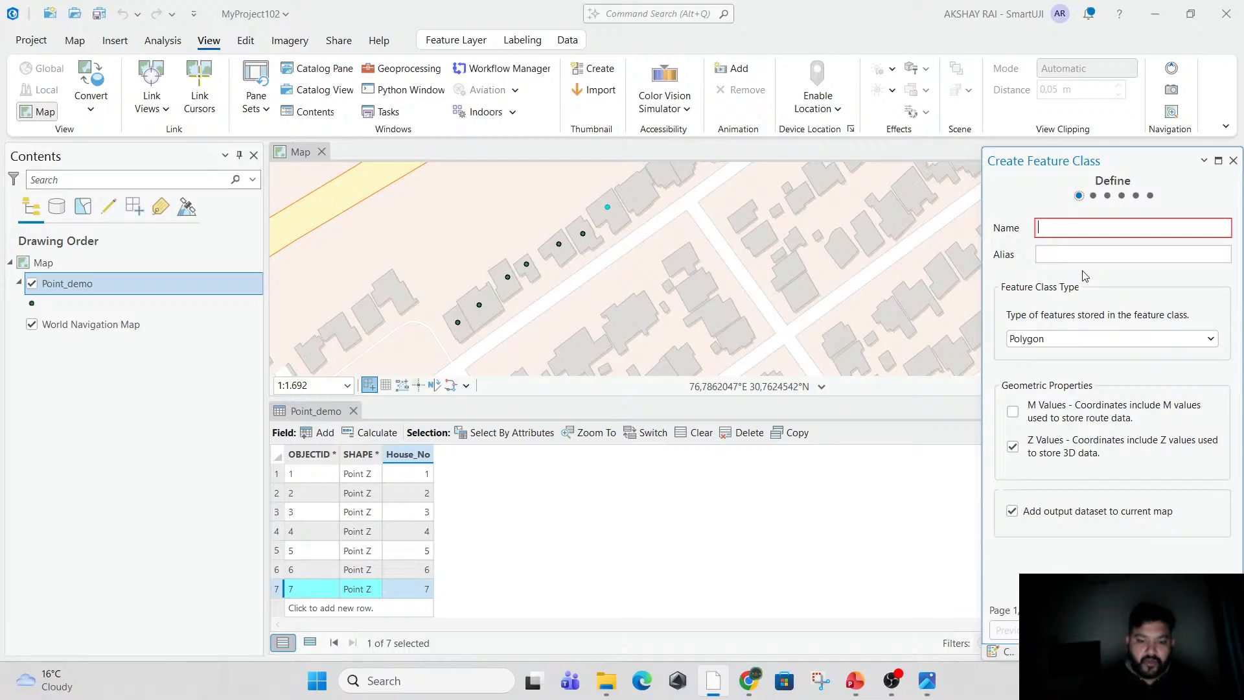
pyautogui.write('Polygon')
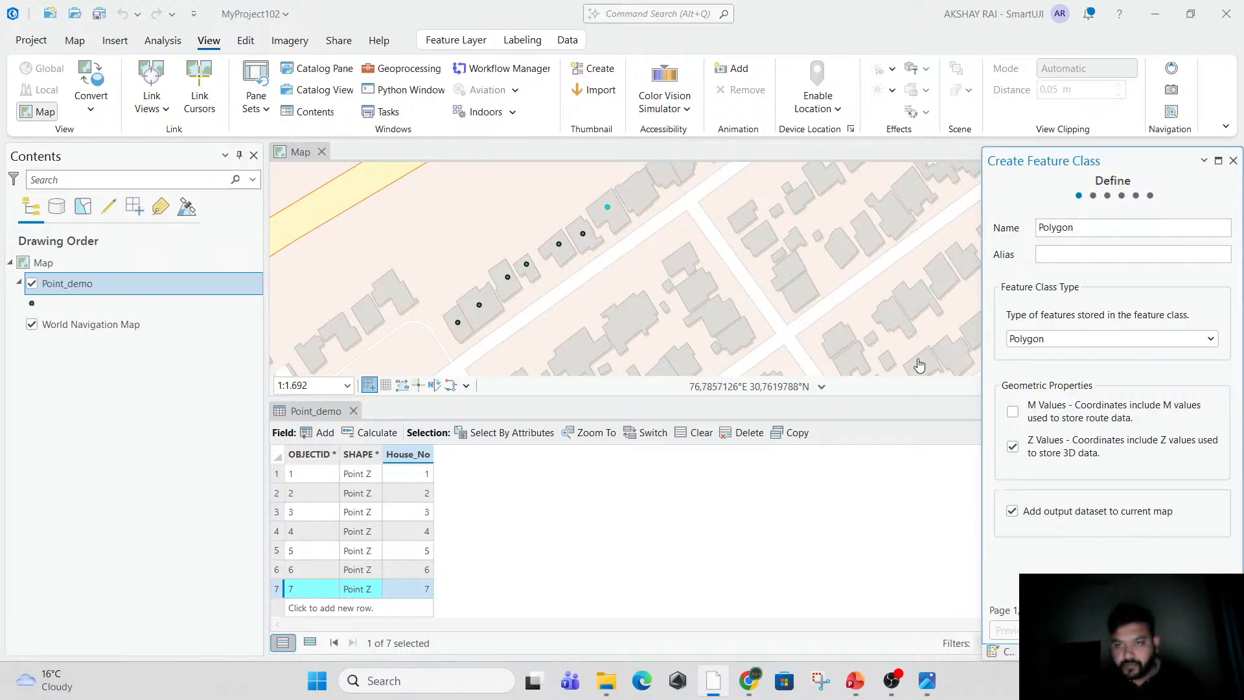
pyautogui.click(1058, 340)
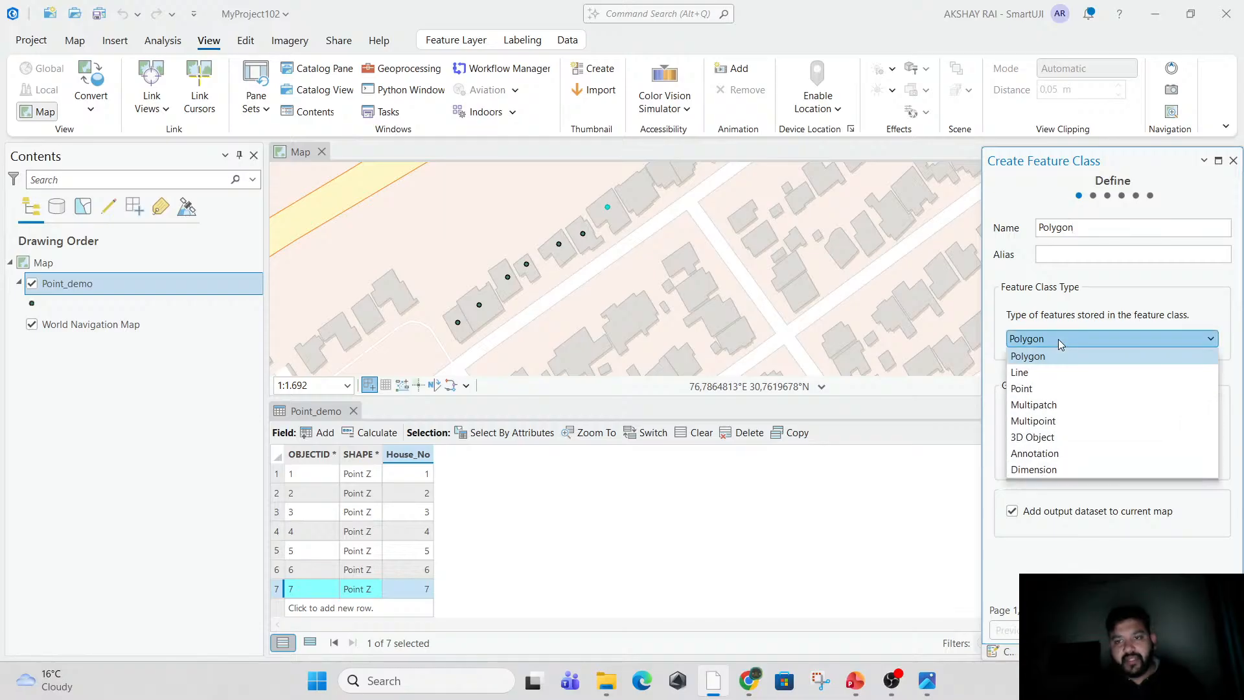
pyautogui.click(1062, 356)
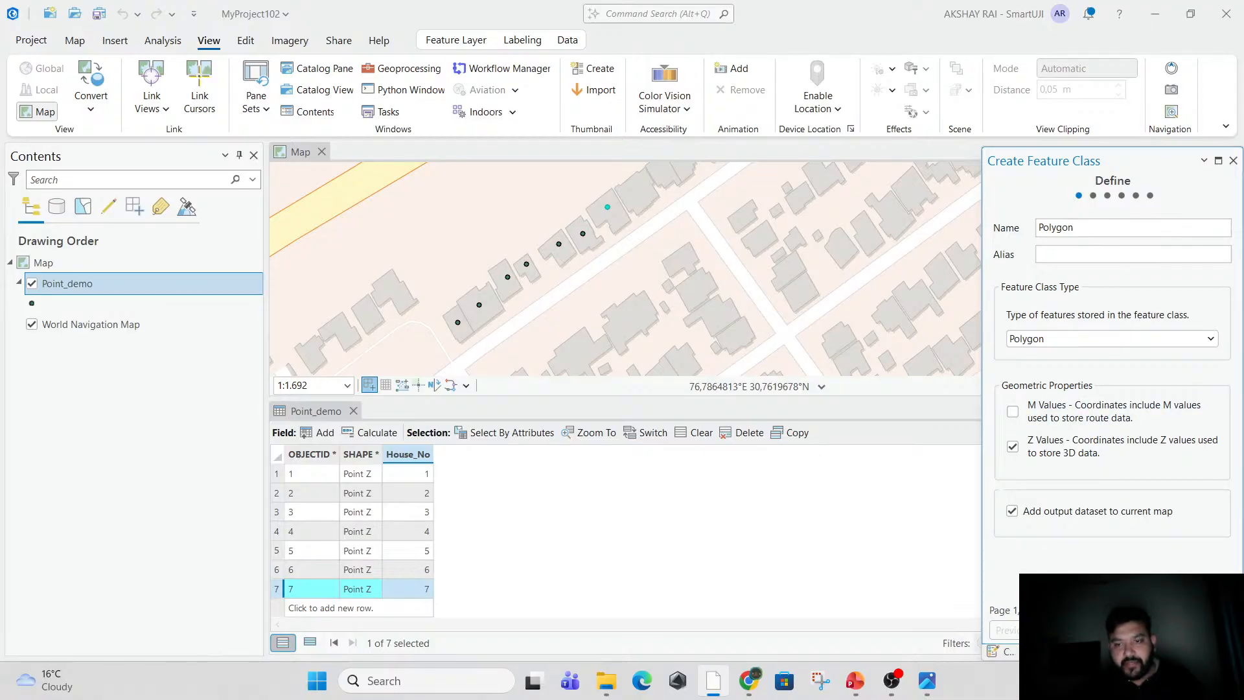
# Keep the default fields and the WGS 1984 Web Mercator (auxiliary sphere) coordinate system, and finish creating the Polygon feature class.
pyautogui.click(1077, 630)
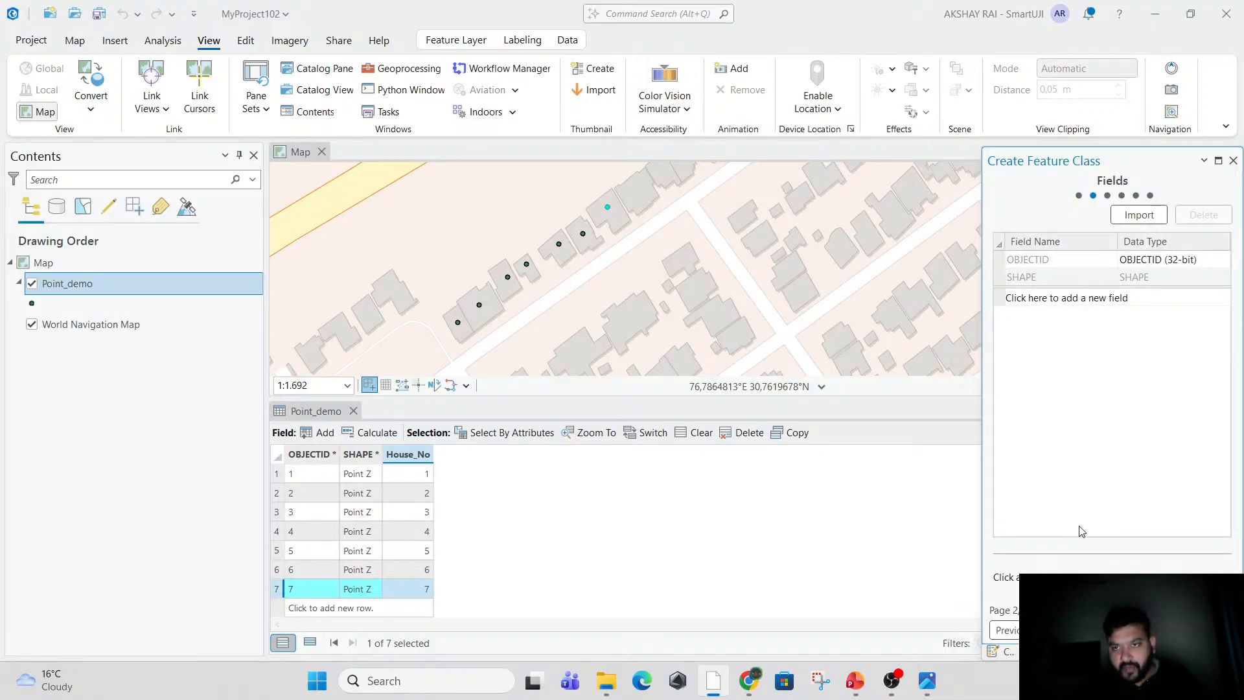
pyautogui.click(1077, 630)
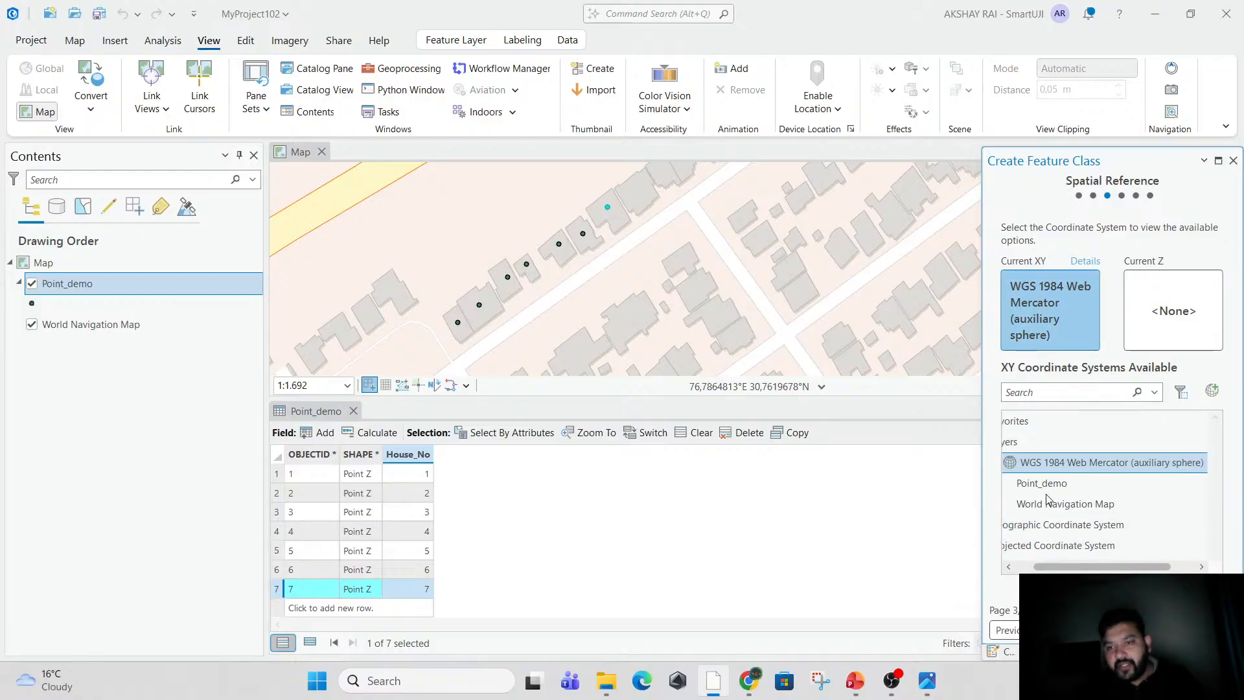
pyautogui.hscroll(-1, 1054, 548)
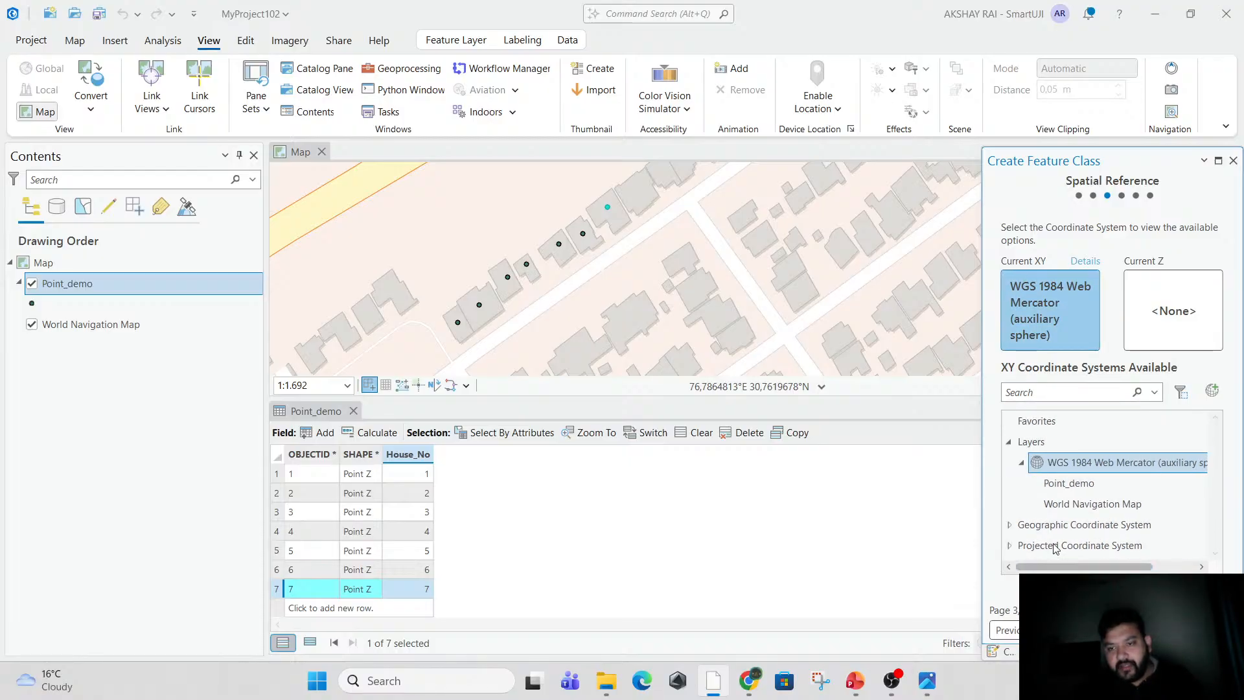
pyautogui.click(1011, 546)
pyautogui.scroll(-5, 1013, 547)
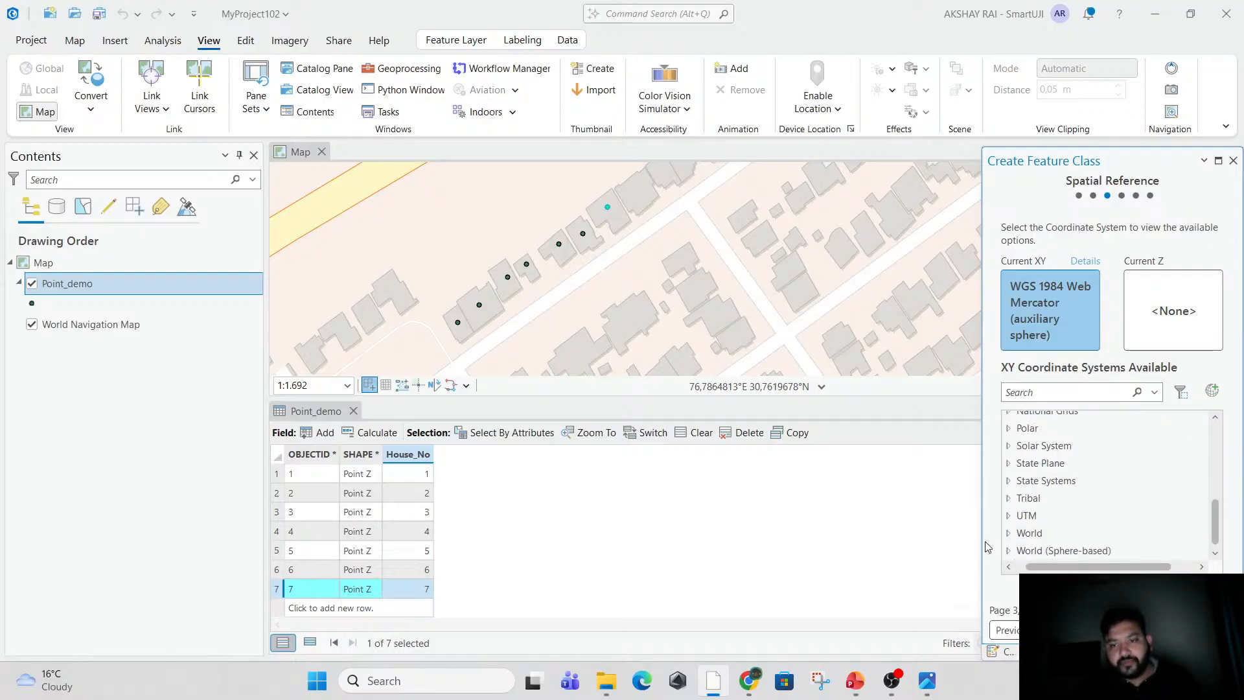
pyautogui.click(1010, 520)
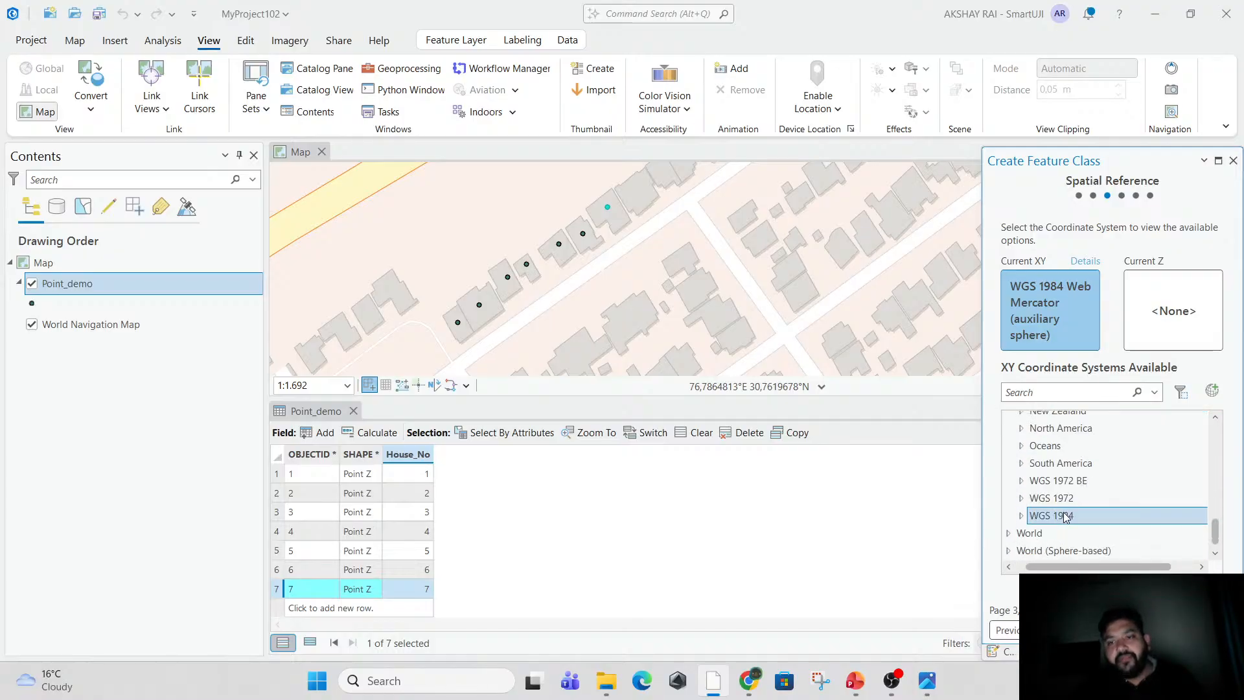
pyautogui.scroll(3, 1087, 492)
pyautogui.scroll(3, 1087, 491)
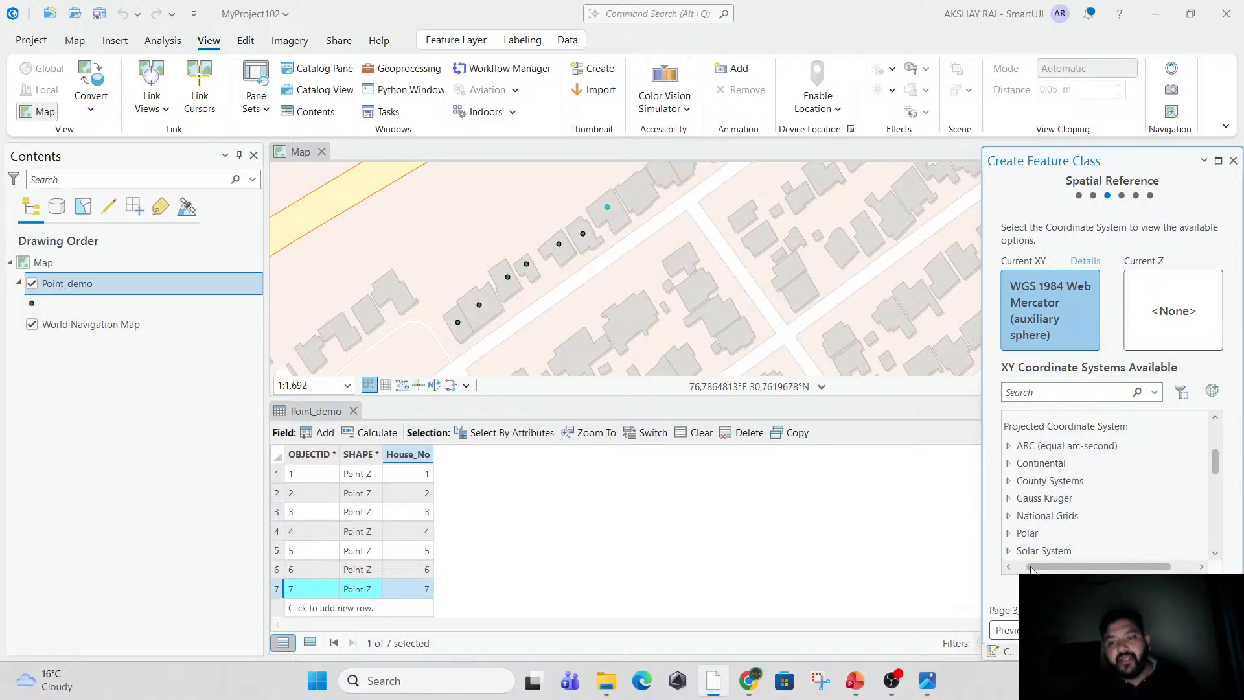
pyautogui.scroll(3, 1037, 513)
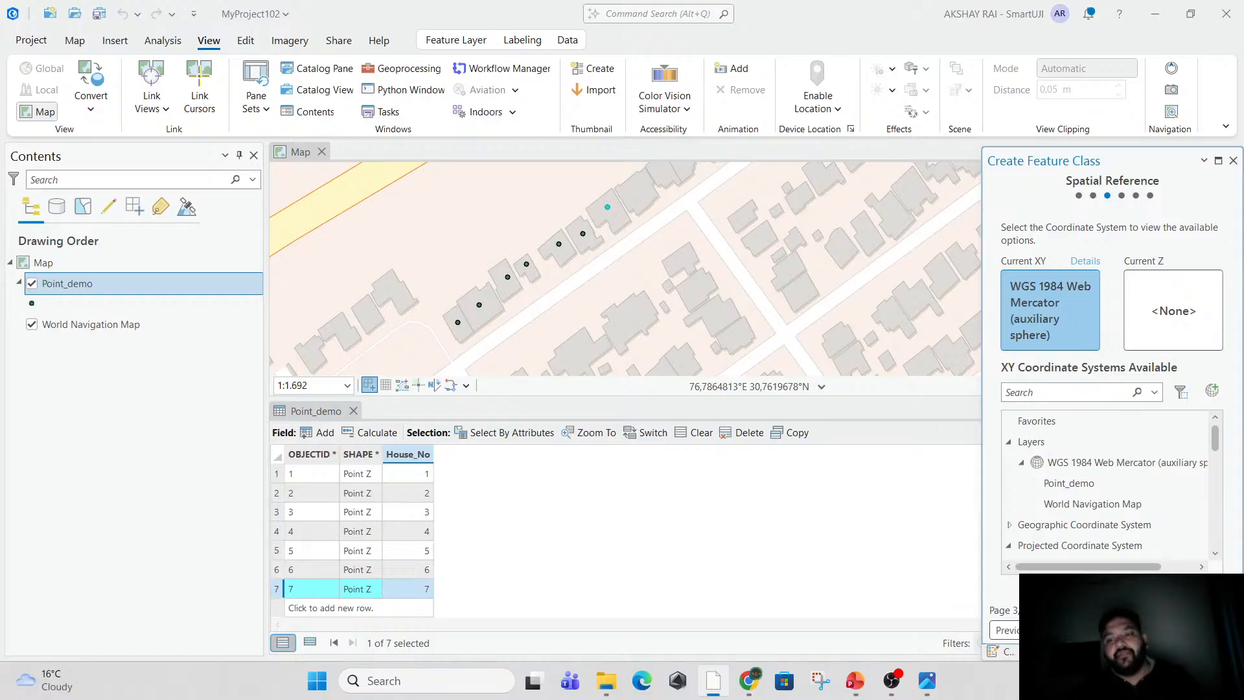
pyautogui.click(1151, 630)
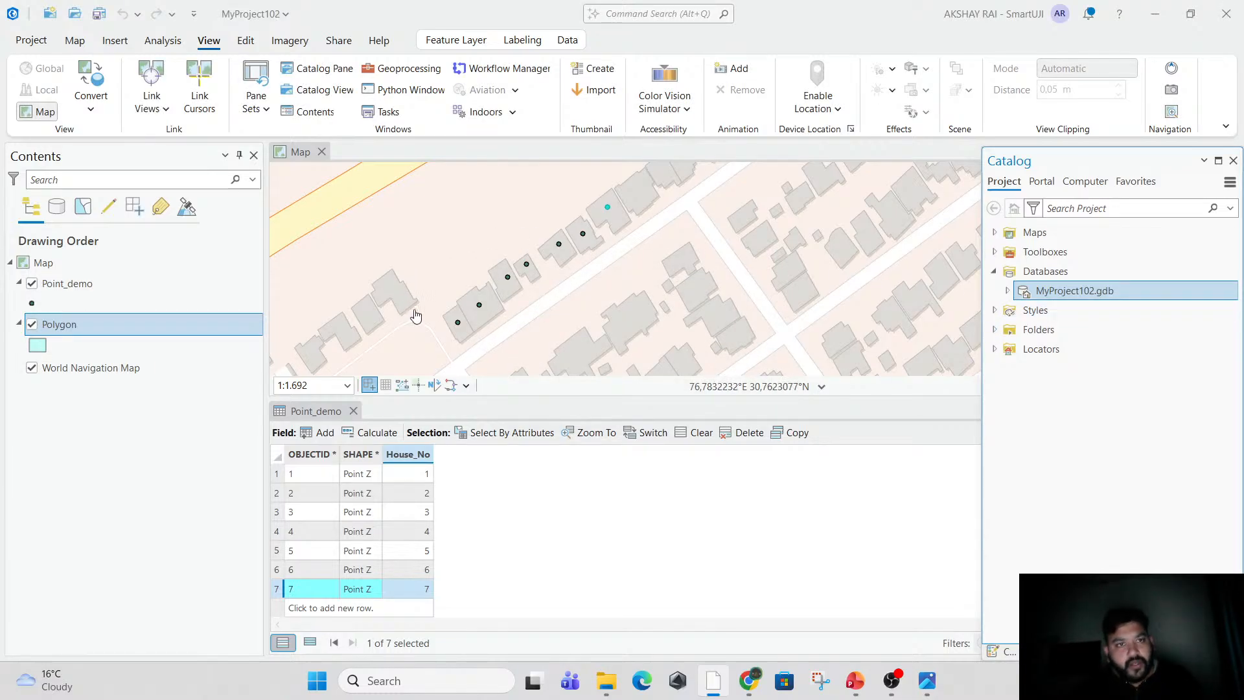
# Start a new feature sketch with the Polygon template at the row's southwestern end of marked houses.
pyautogui.scroll(4, 463, 320)
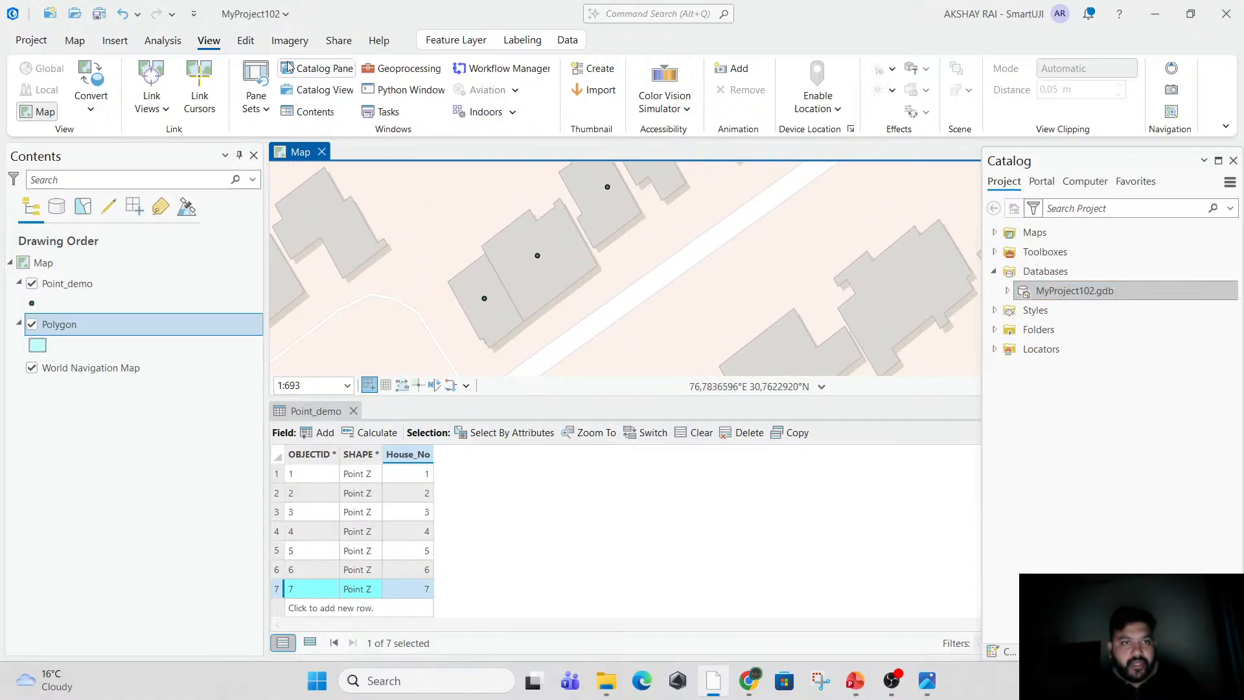
pyautogui.click(250, 43)
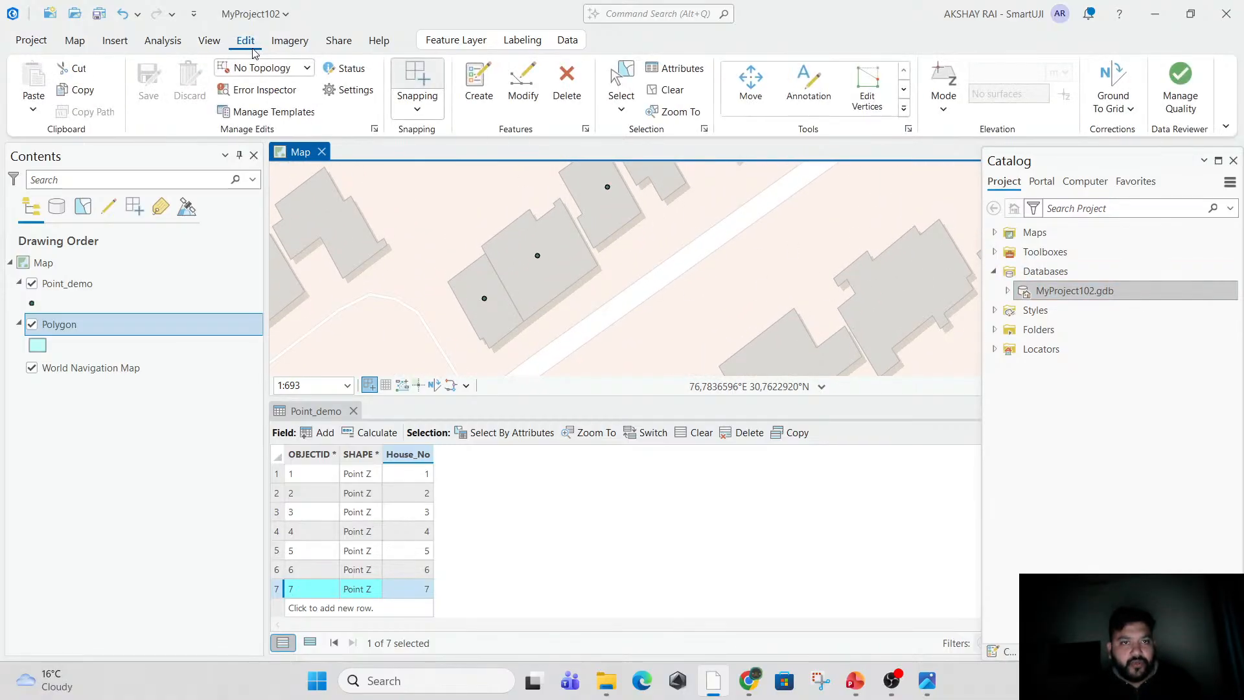
pyautogui.click(483, 96)
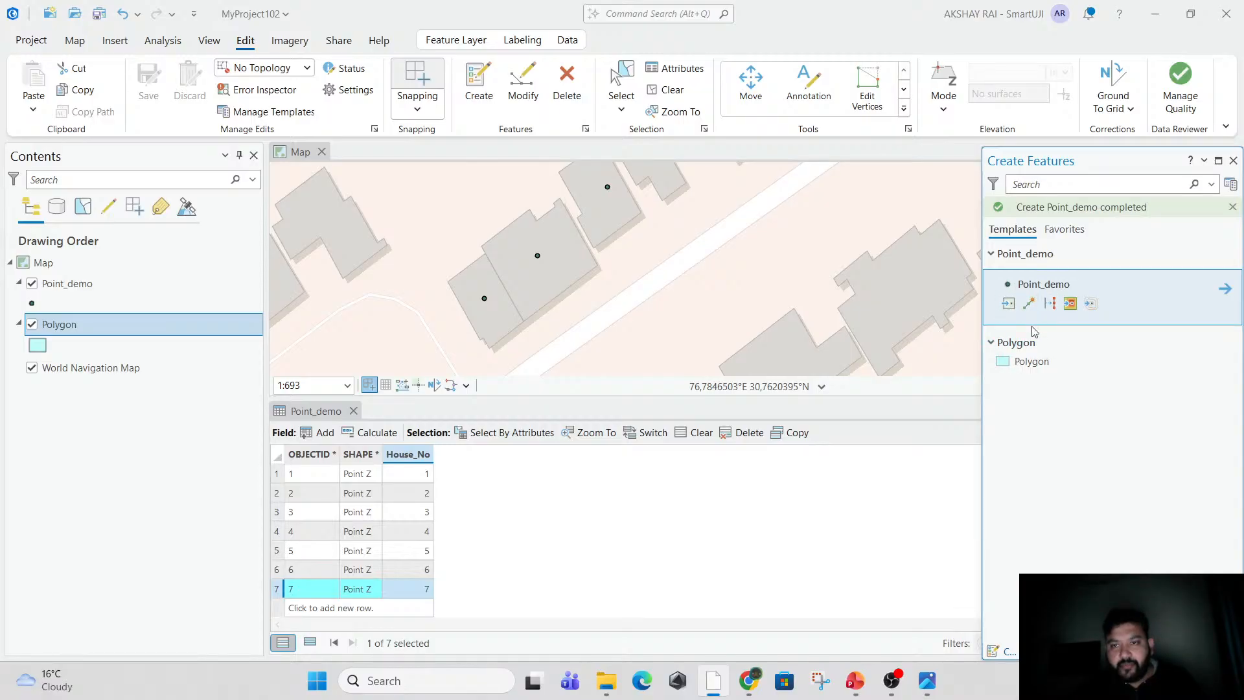
pyautogui.click(1047, 367)
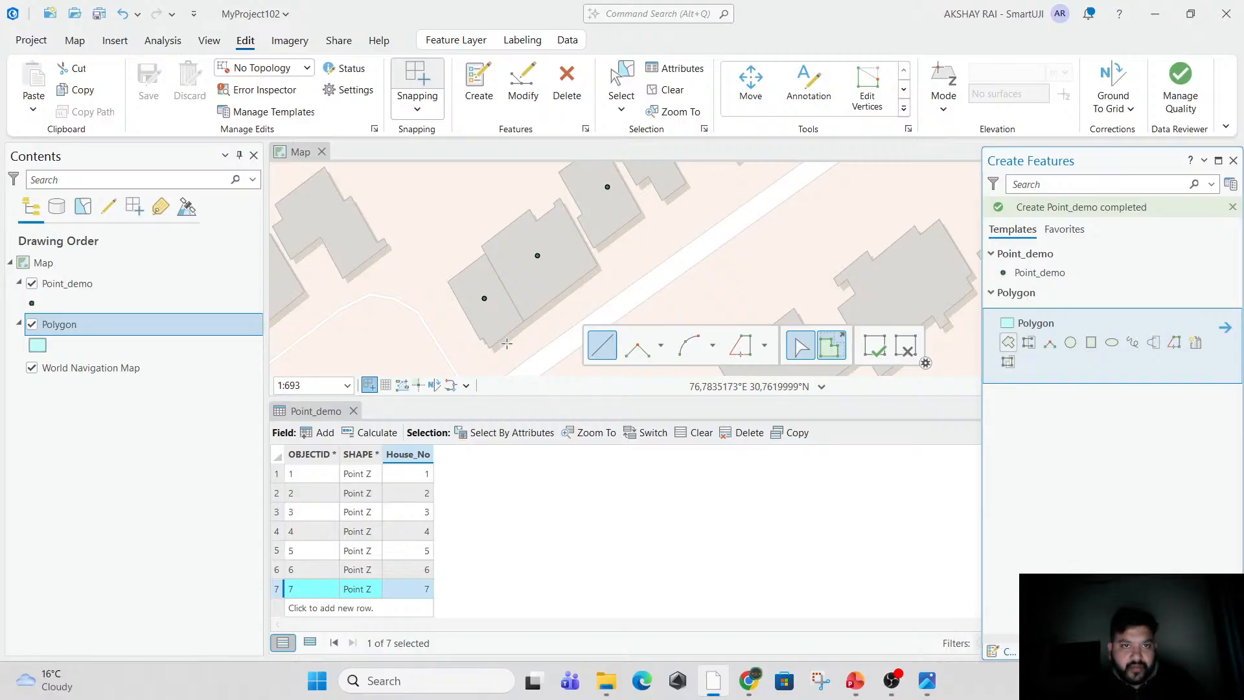
# Turn snapping off, look over the snapping options, and turn snapping on again.
pyautogui.click(410, 81)
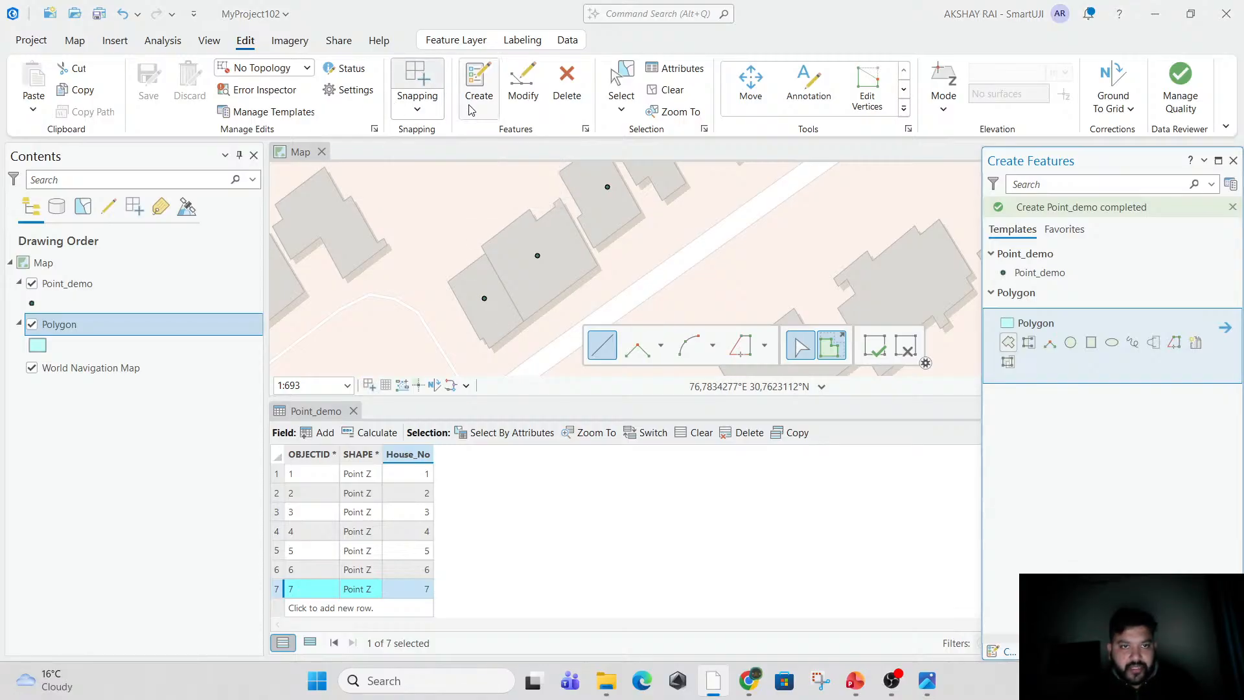
pyautogui.click(418, 110)
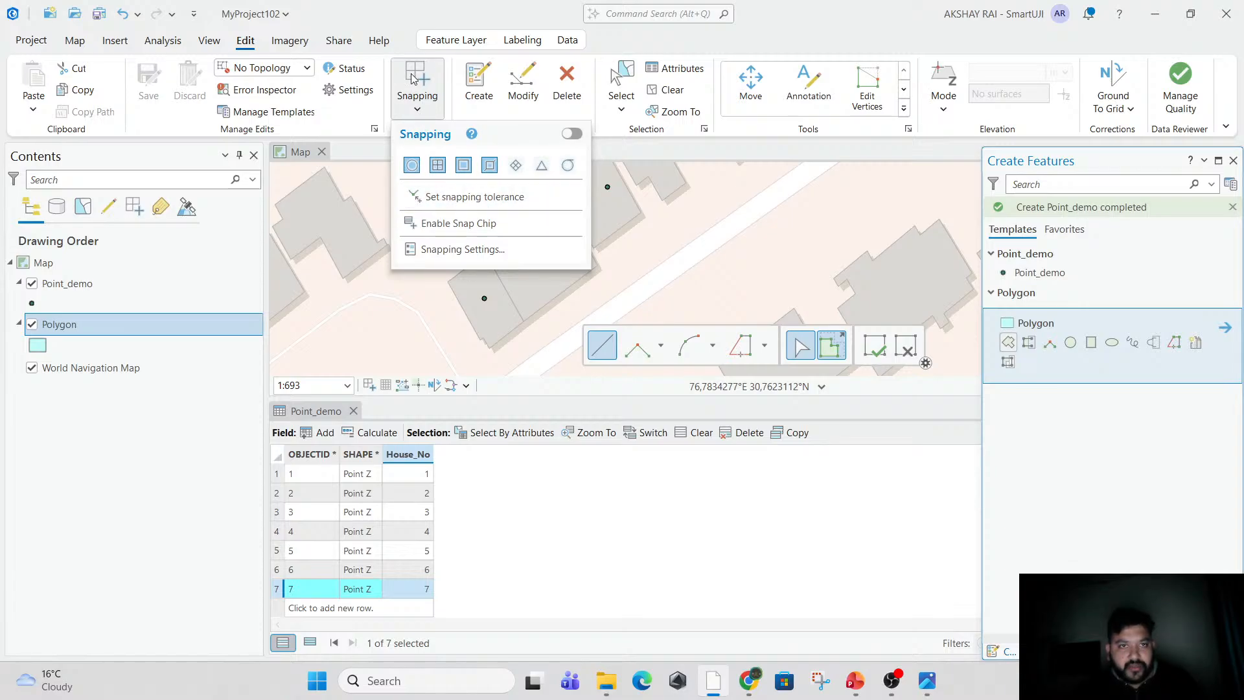
pyautogui.click(387, 130)
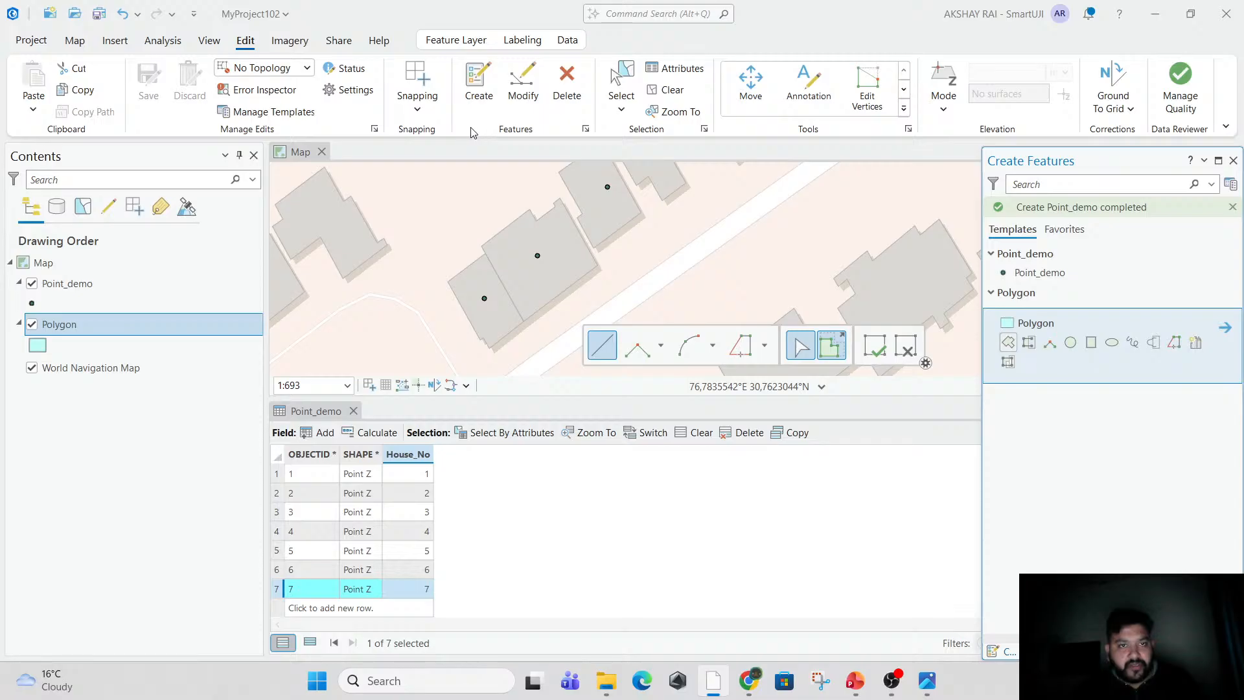
pyautogui.click(426, 82)
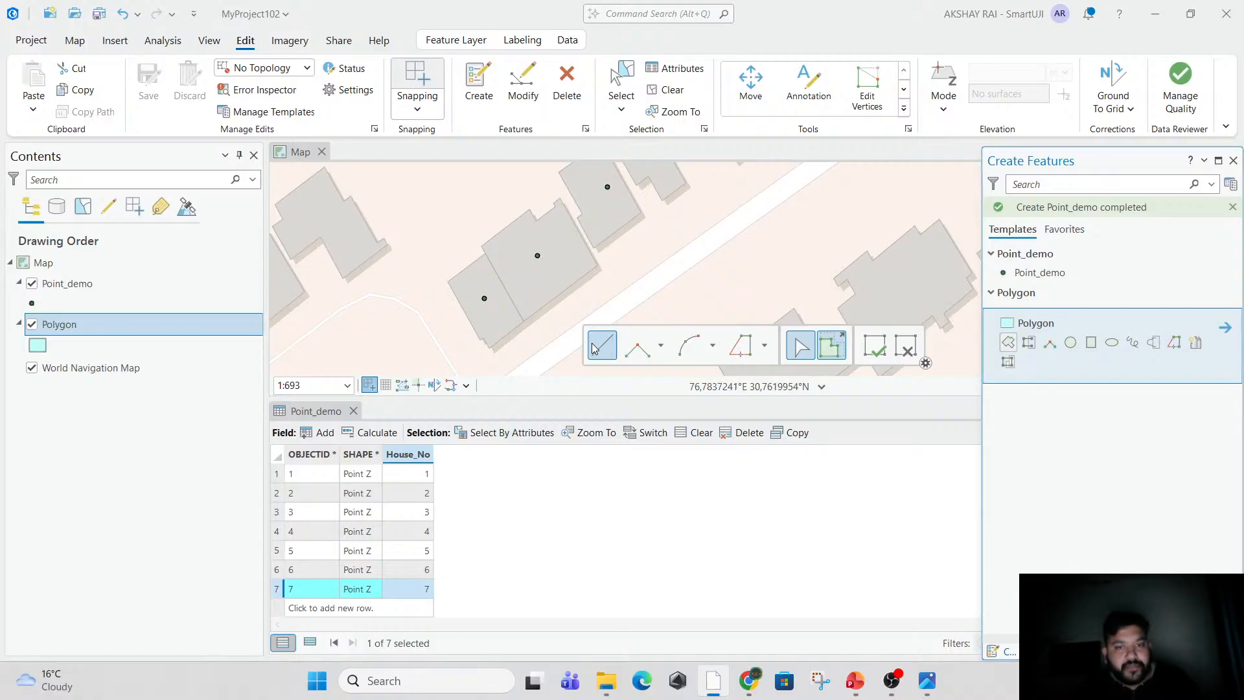
# Digitize a four-corner polygon over the southwesternmost marked house footprint and finish the sketch.
pyautogui.click(488, 348)
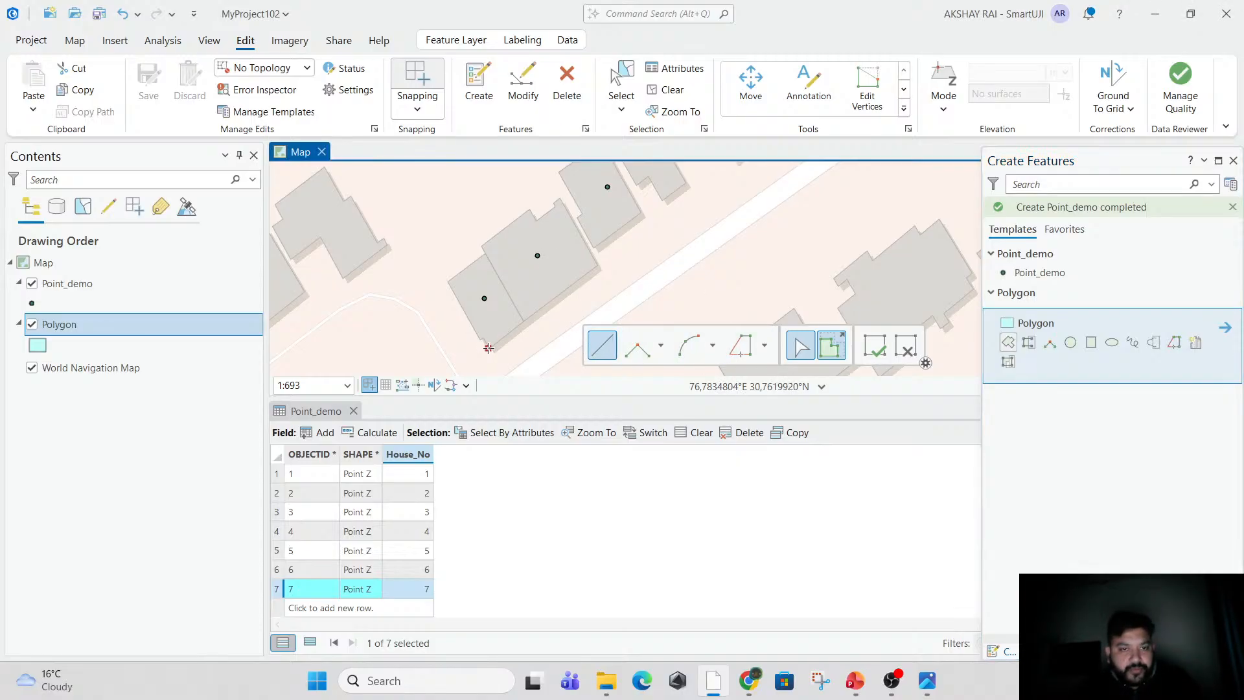
pyautogui.click(452, 279)
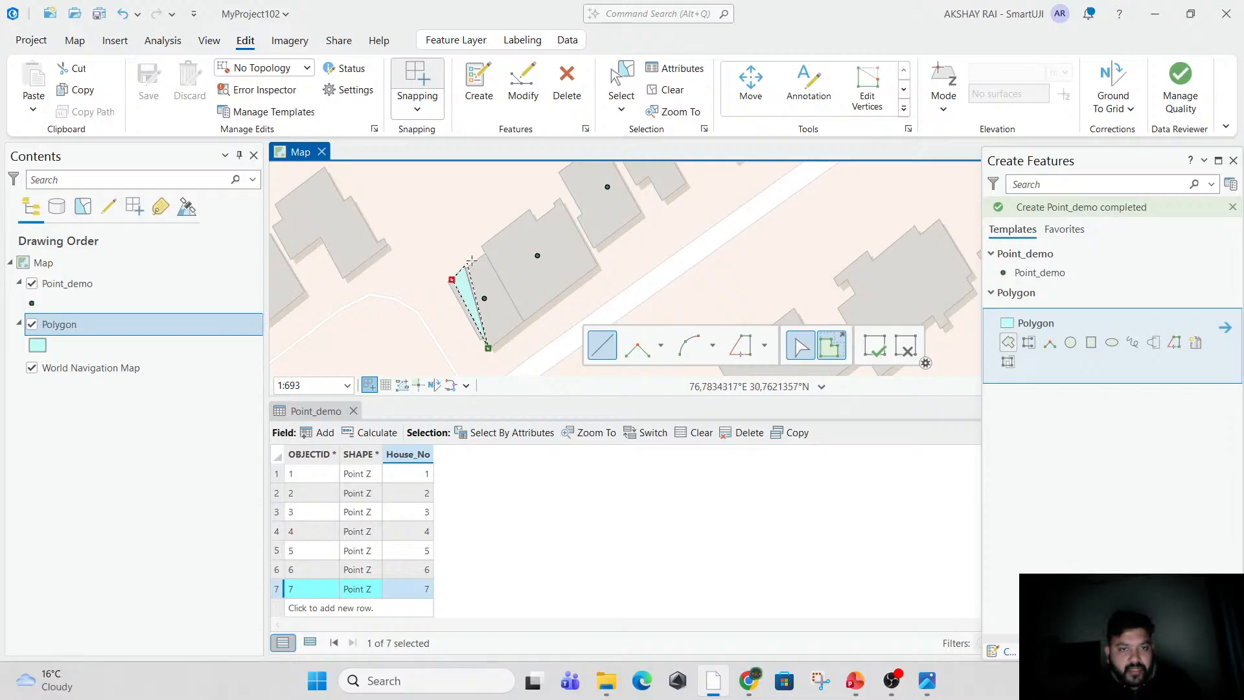
pyautogui.click(488, 248)
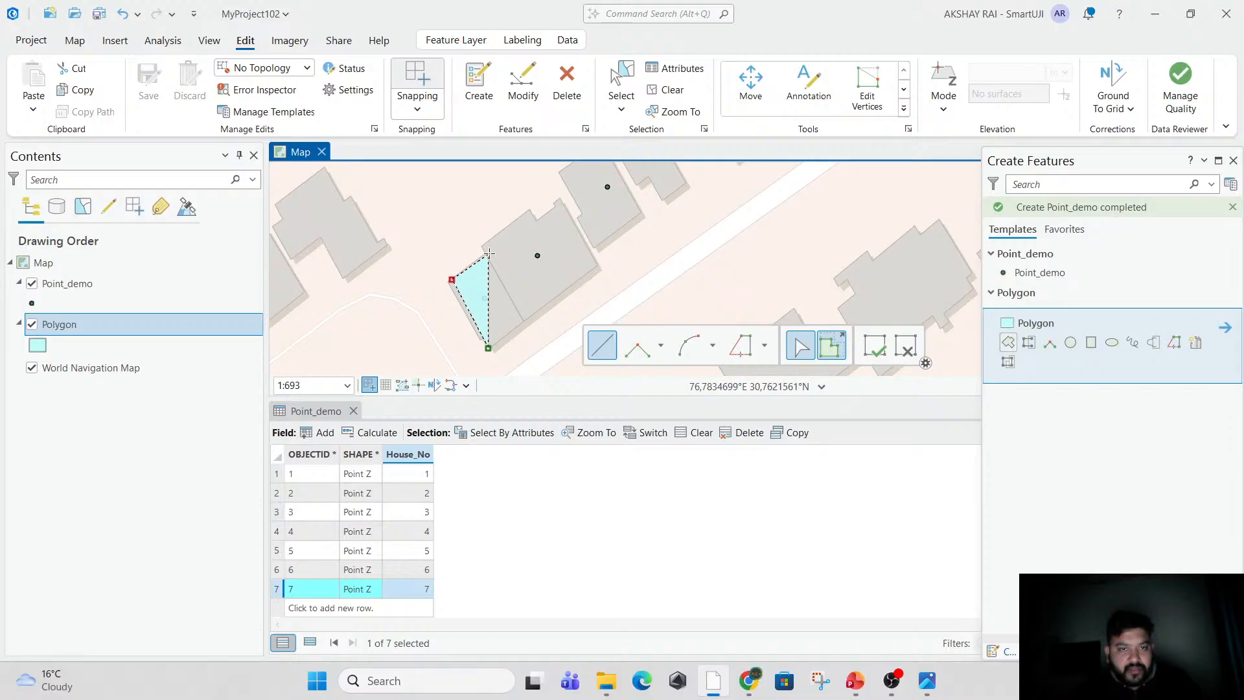
pyautogui.click(525, 320)
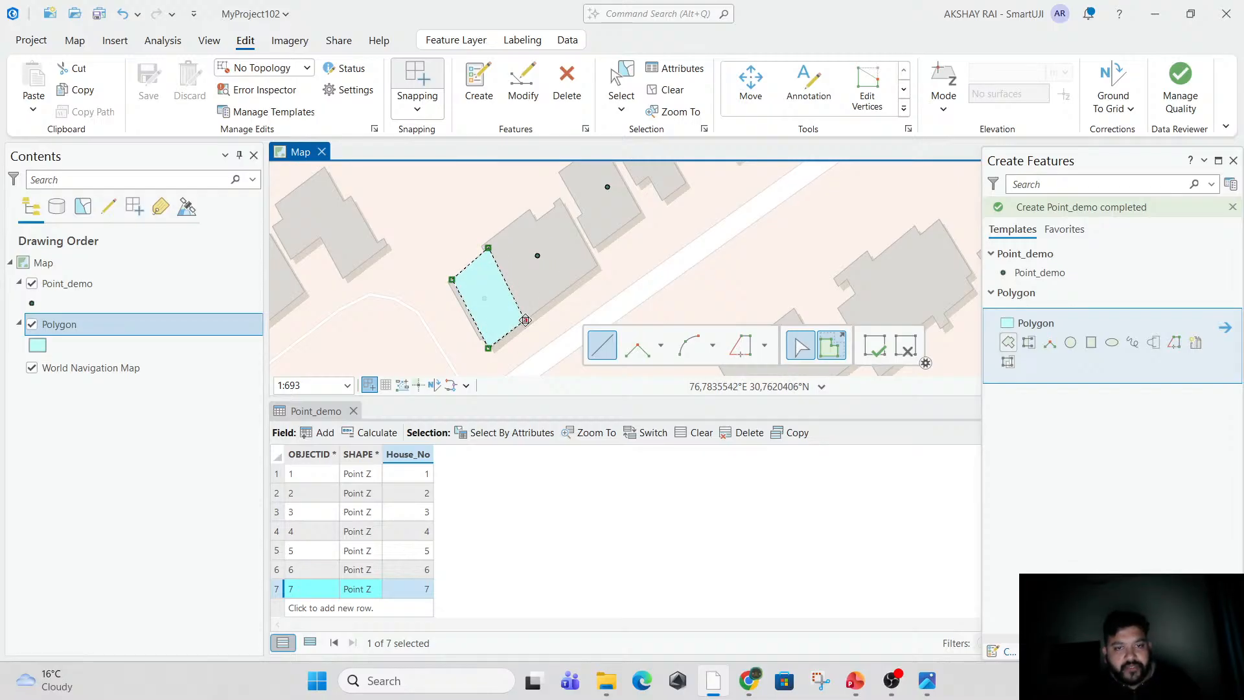
pyautogui.rightClick(526, 320)
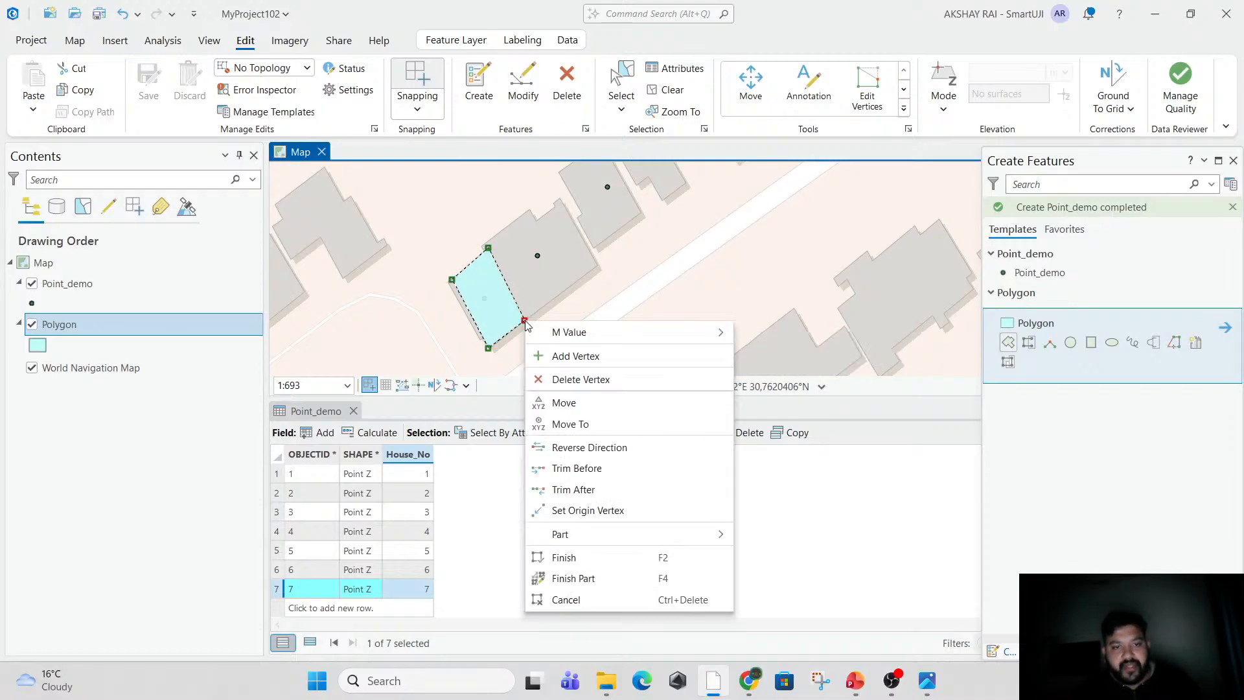
pyautogui.click(594, 561)
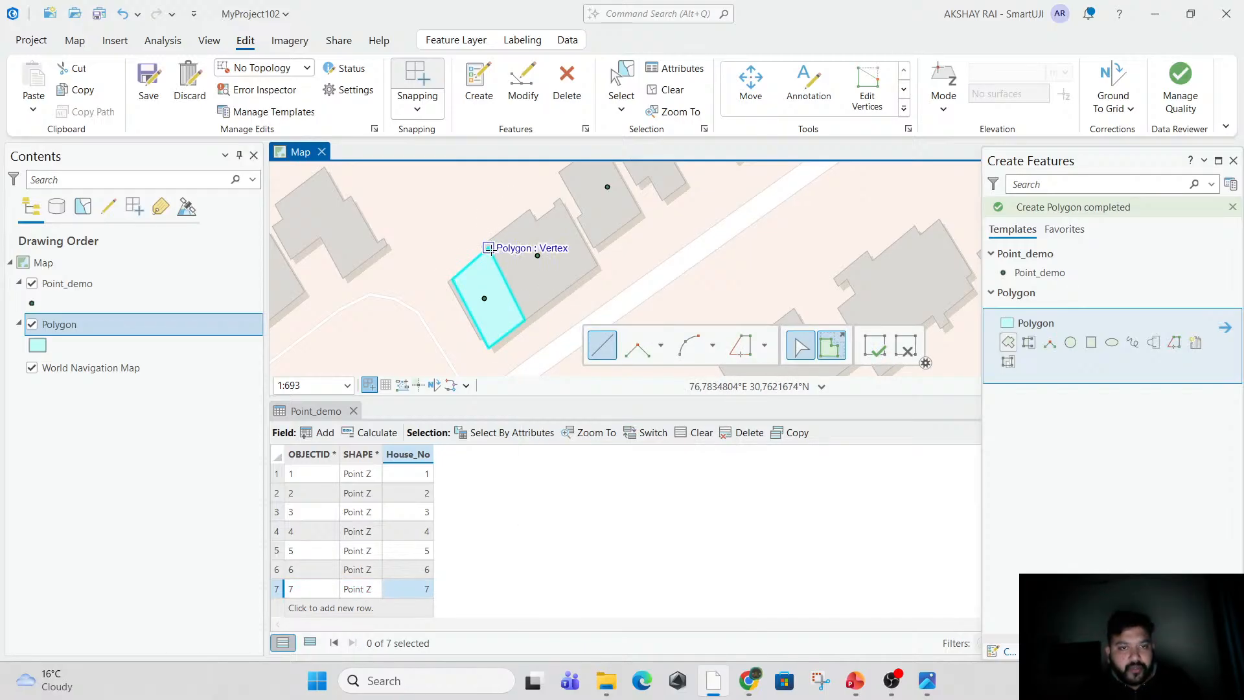
# Compare cursor behaviour at the first polygon's northern corner with snapping off and on.
pyautogui.scroll(5, 490, 248)
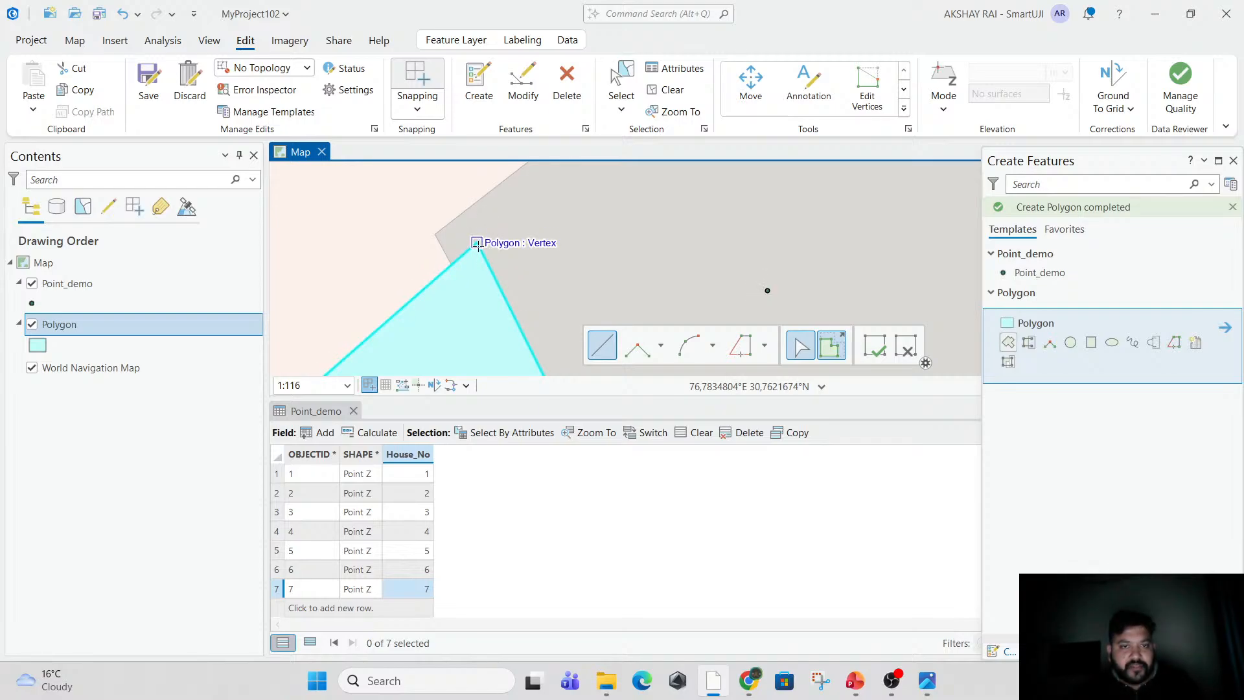
pyautogui.click(408, 83)
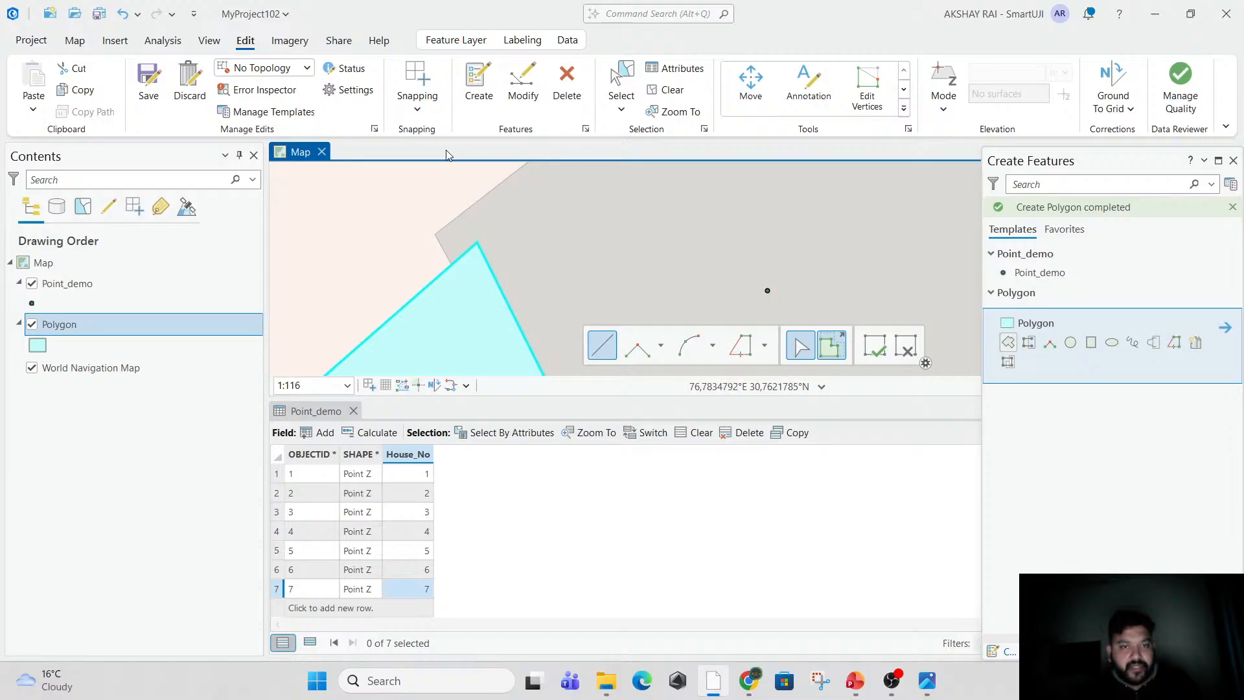
pyautogui.click(418, 81)
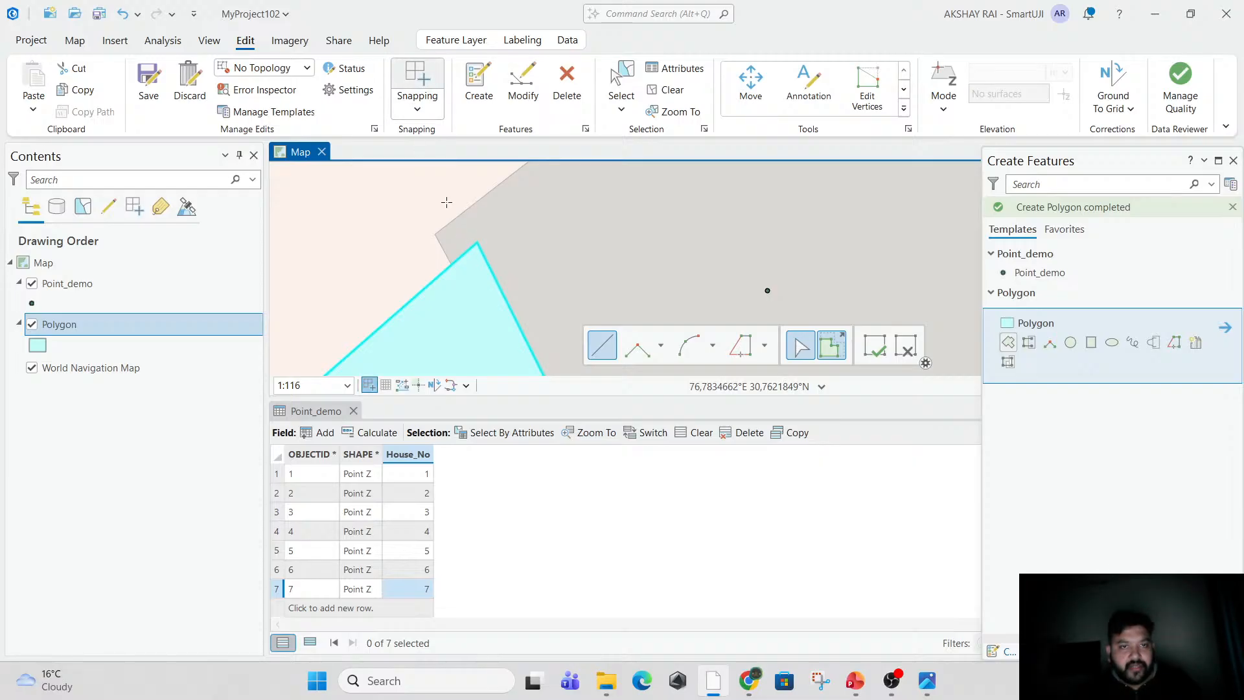
# Digitize the adjoining house footprint northeast of the first polygon, snapping to the shared edge's corners, and finish the sketch.
pyautogui.click(480, 246)
pyautogui.scroll(-4, 506, 207)
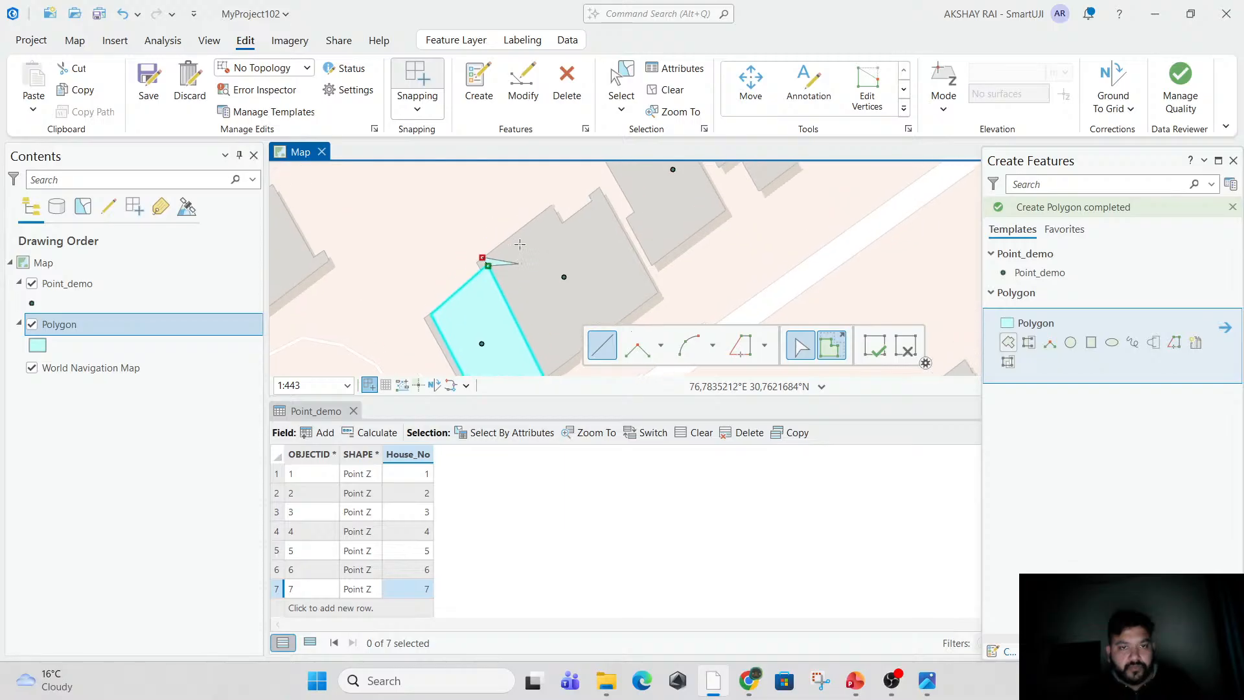
pyautogui.click(550, 206)
pyautogui.click(563, 220)
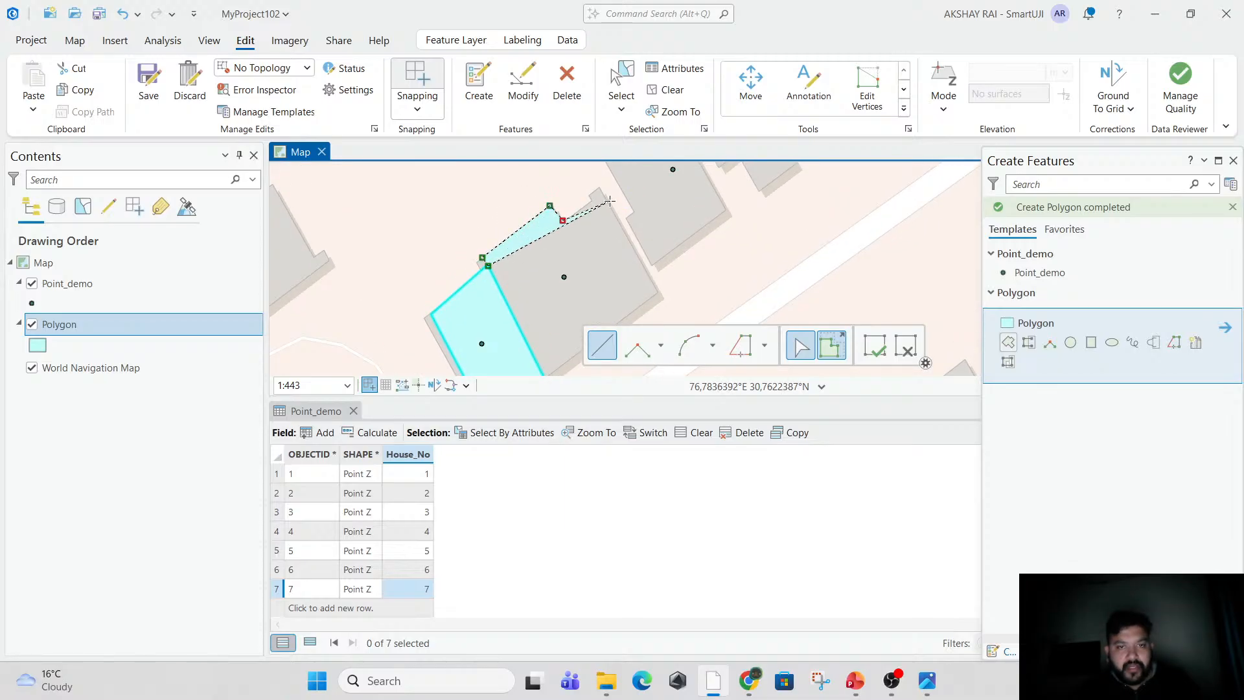
pyautogui.click(592, 197)
pyautogui.click(604, 186)
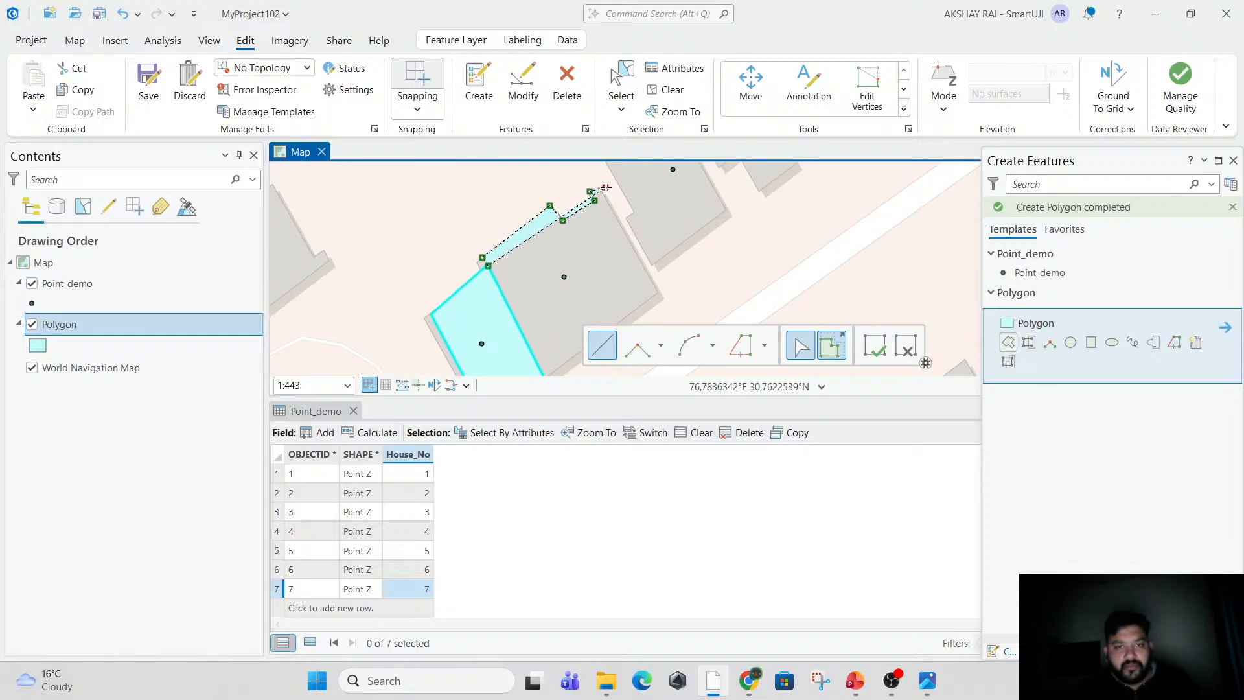
pyautogui.moveTo(658, 320); pyautogui.dragTo(636, 221)
pyautogui.click(641, 193)
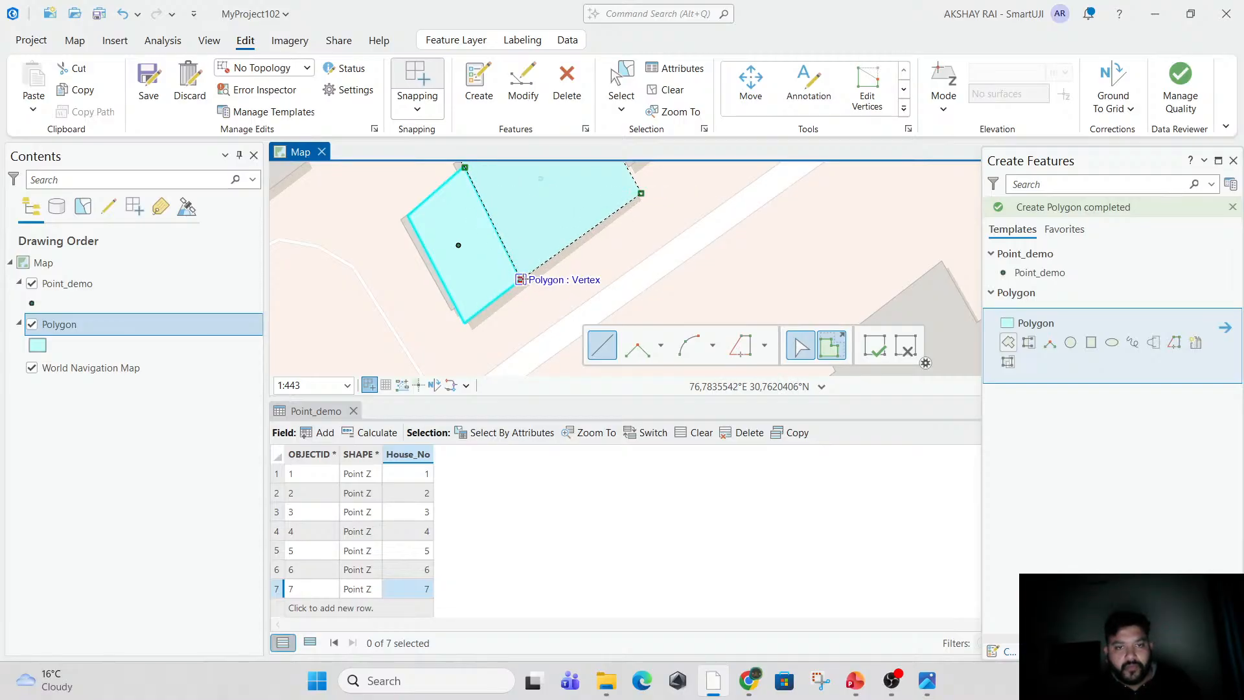
pyautogui.rightClick(521, 280)
pyautogui.click(595, 569)
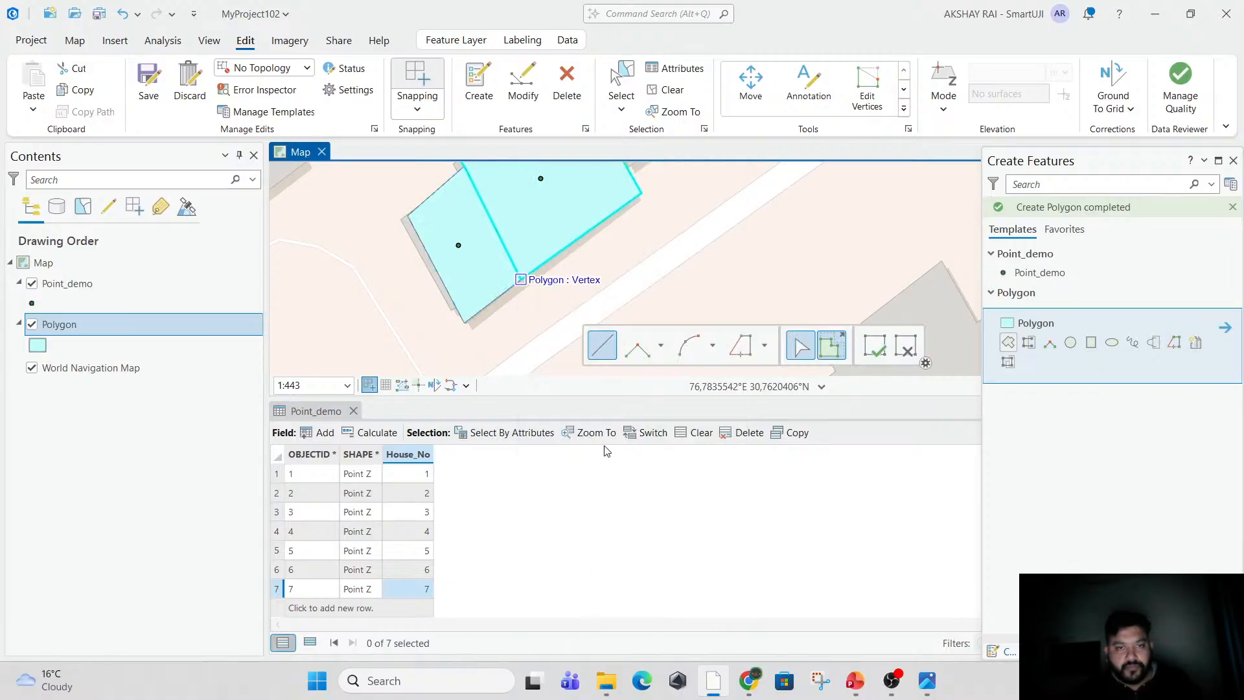
# Save the edits made to the Polygon layer.
pyautogui.scroll(-3, 518, 273)
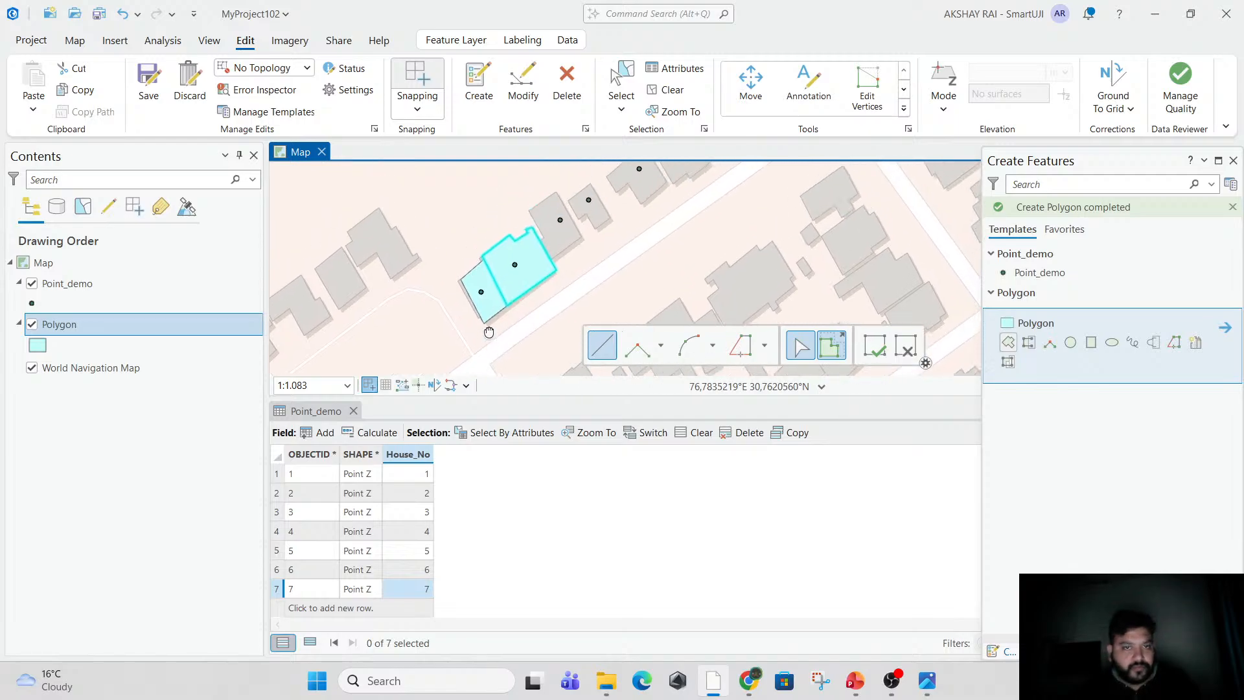
pyautogui.click(870, 346)
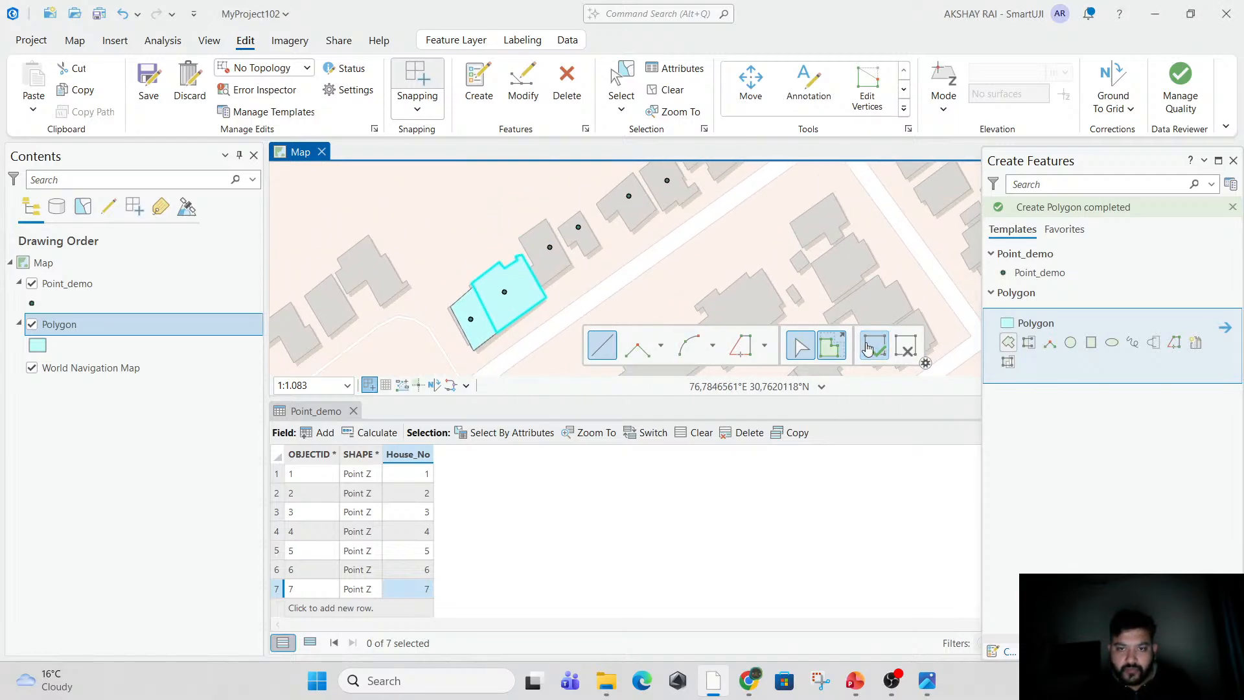
pyautogui.moveTo(489, 315); pyautogui.dragTo(488, 246)
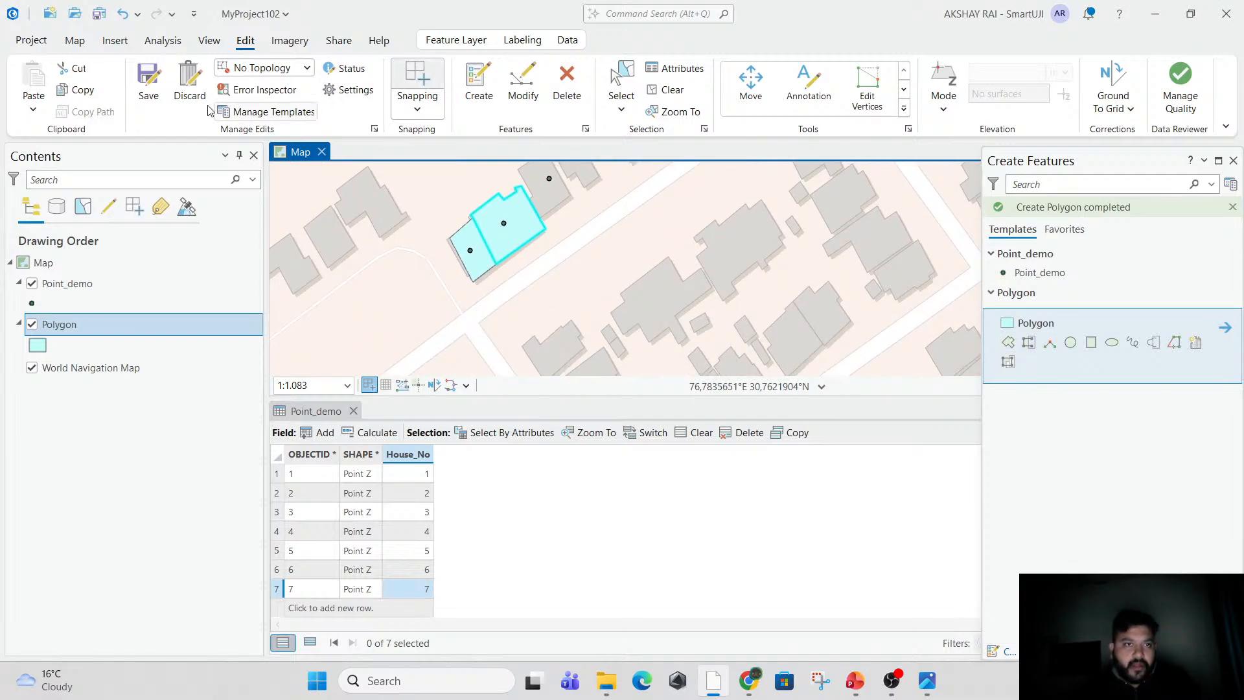
pyautogui.click(148, 81)
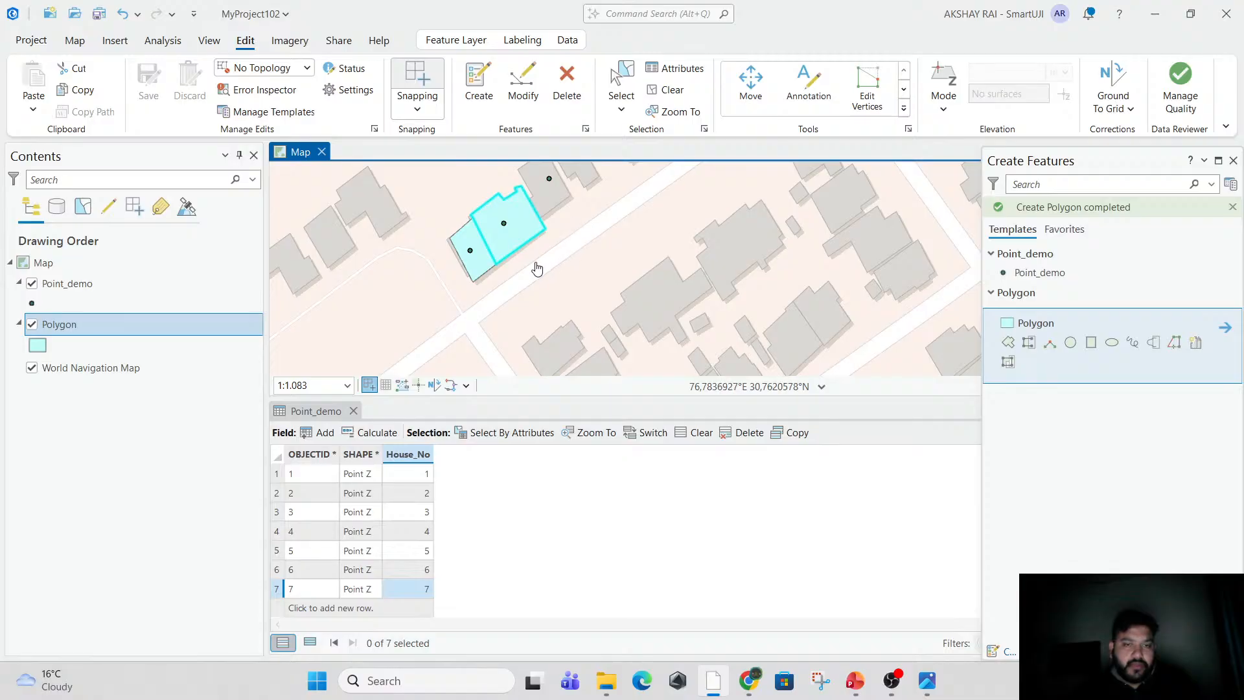
# Open the Polygon layer's attribute table and close the Point_demo table.
pyautogui.rightClick(62, 330)
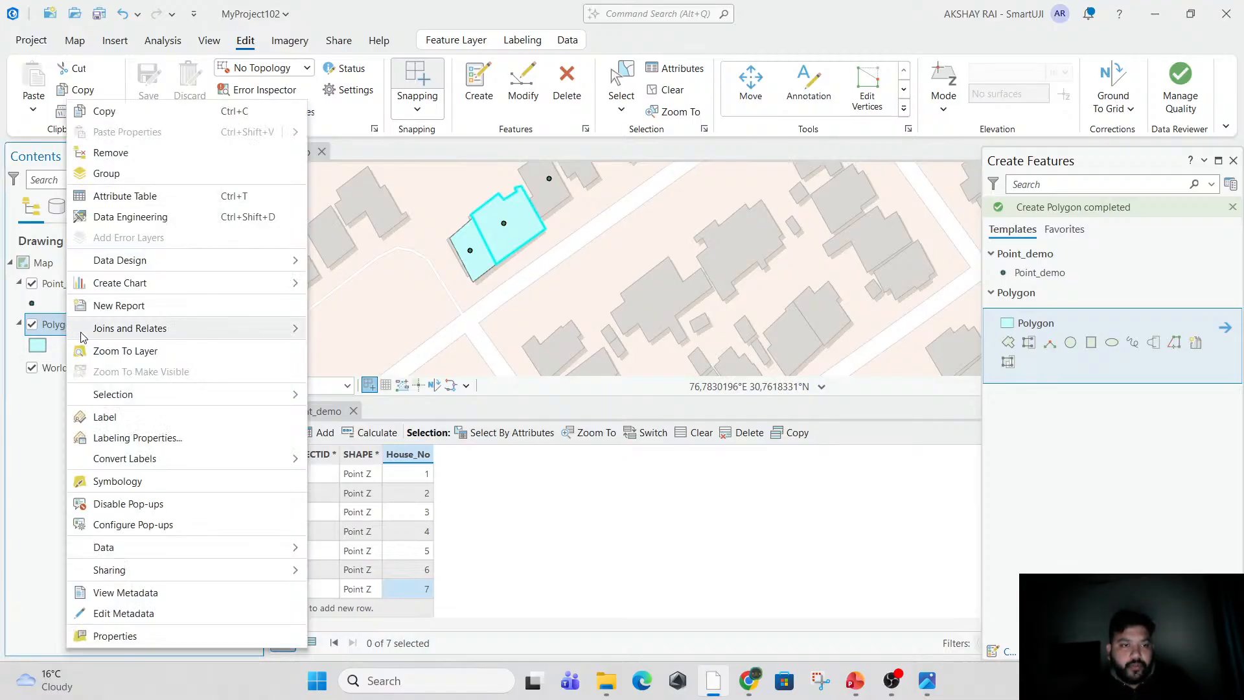
pyautogui.click(125, 196)
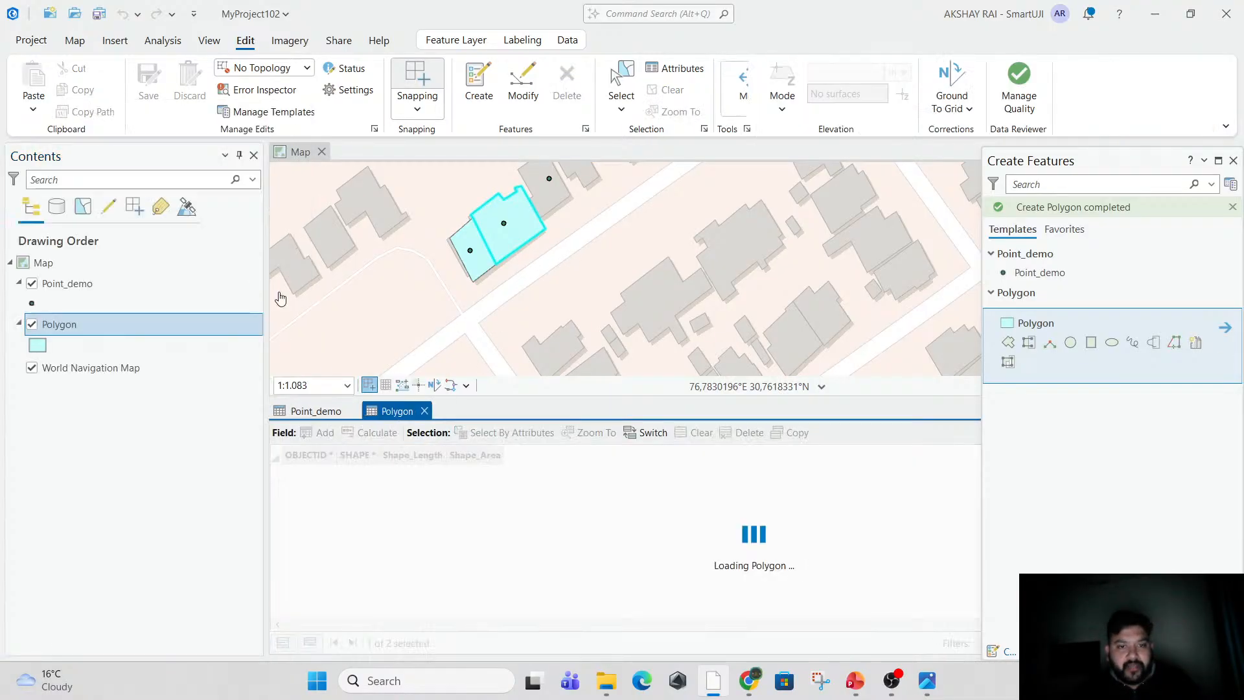
pyautogui.click(353, 412)
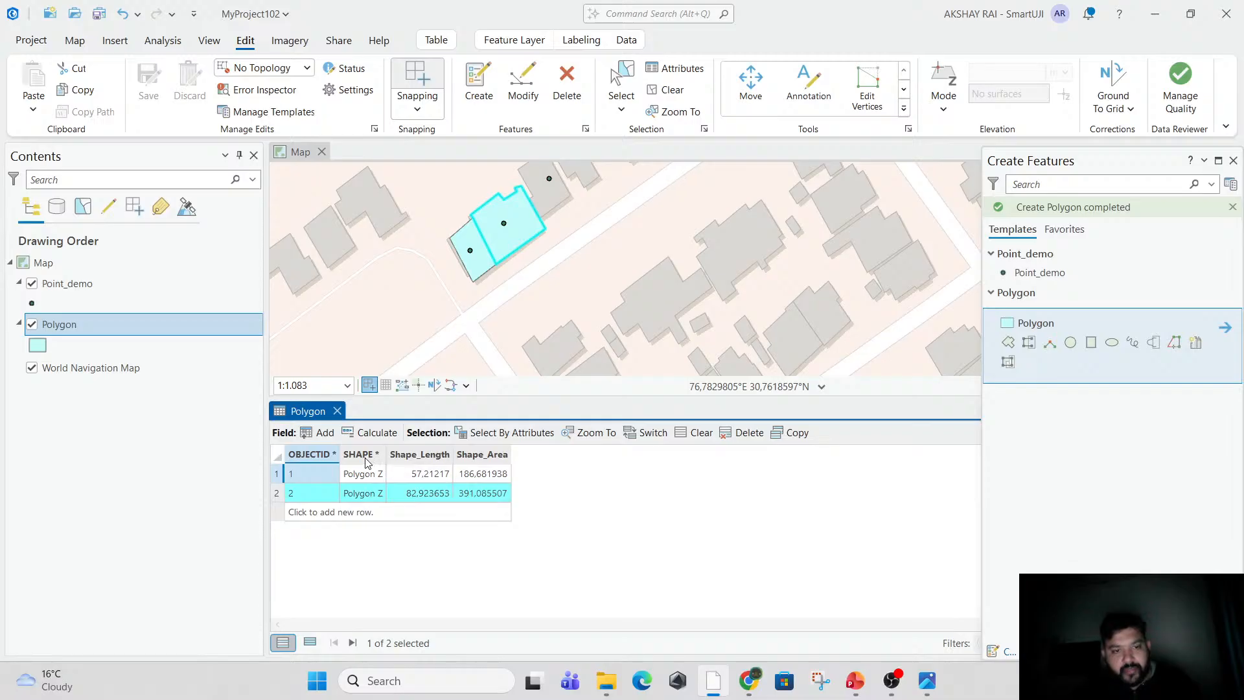
# Add a field named Area with data type Double to the Polygon layer and save the field changes.
pyautogui.click(318, 432)
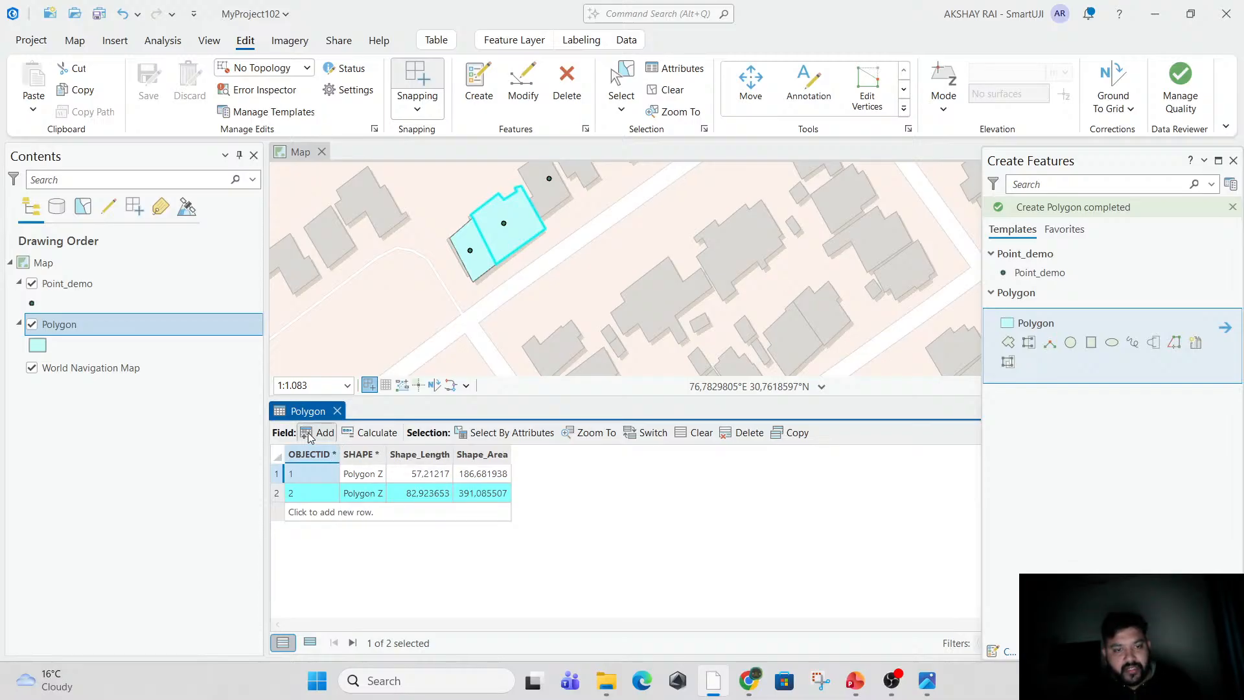
pyautogui.write('Area')
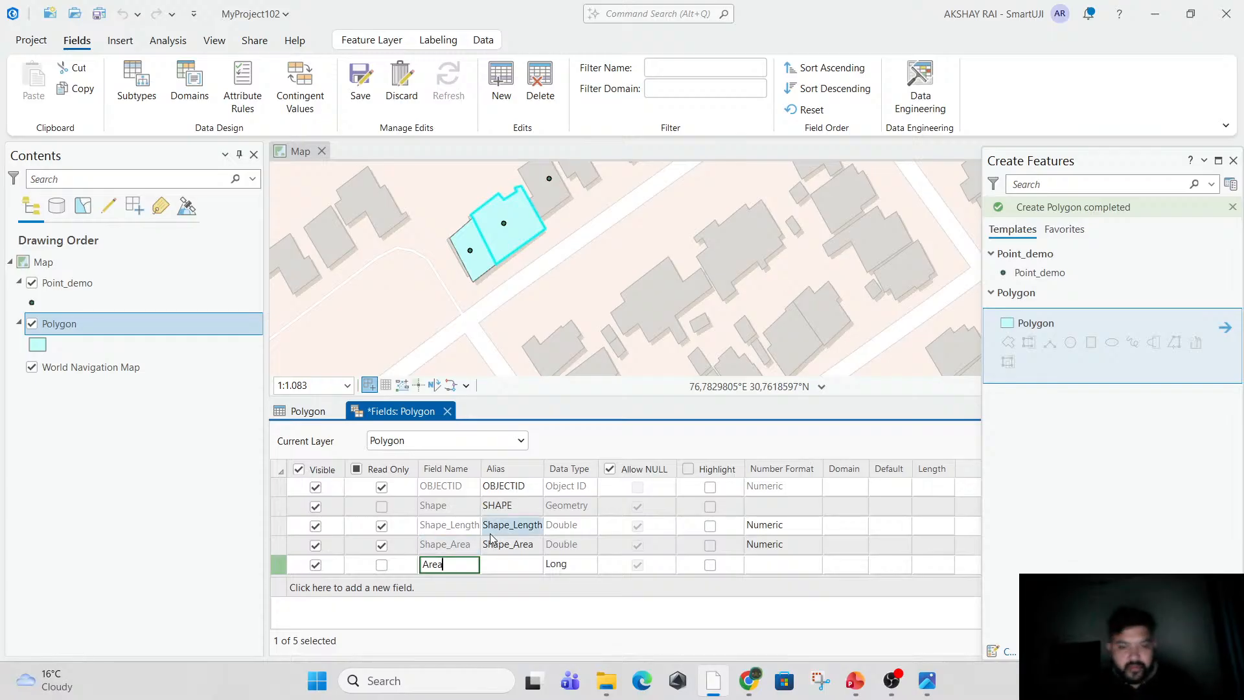
pyautogui.click(587, 565)
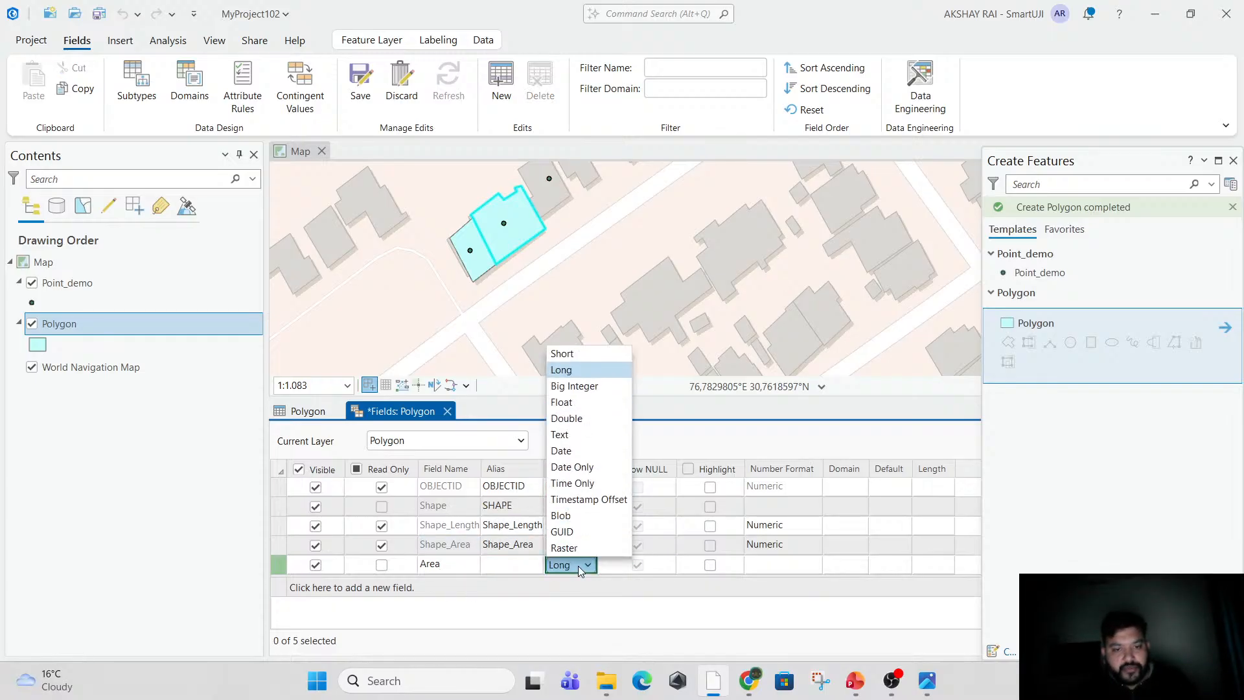
pyautogui.click(605, 418)
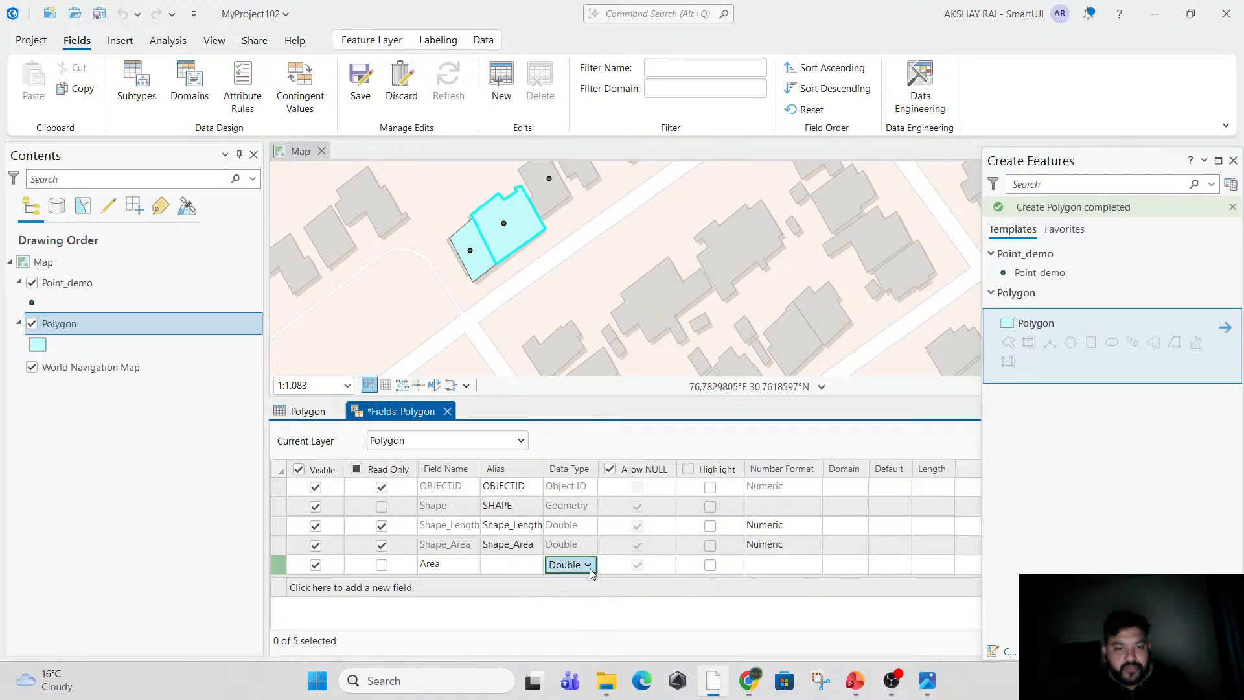
pyautogui.click(447, 411)
pyautogui.click(608, 365)
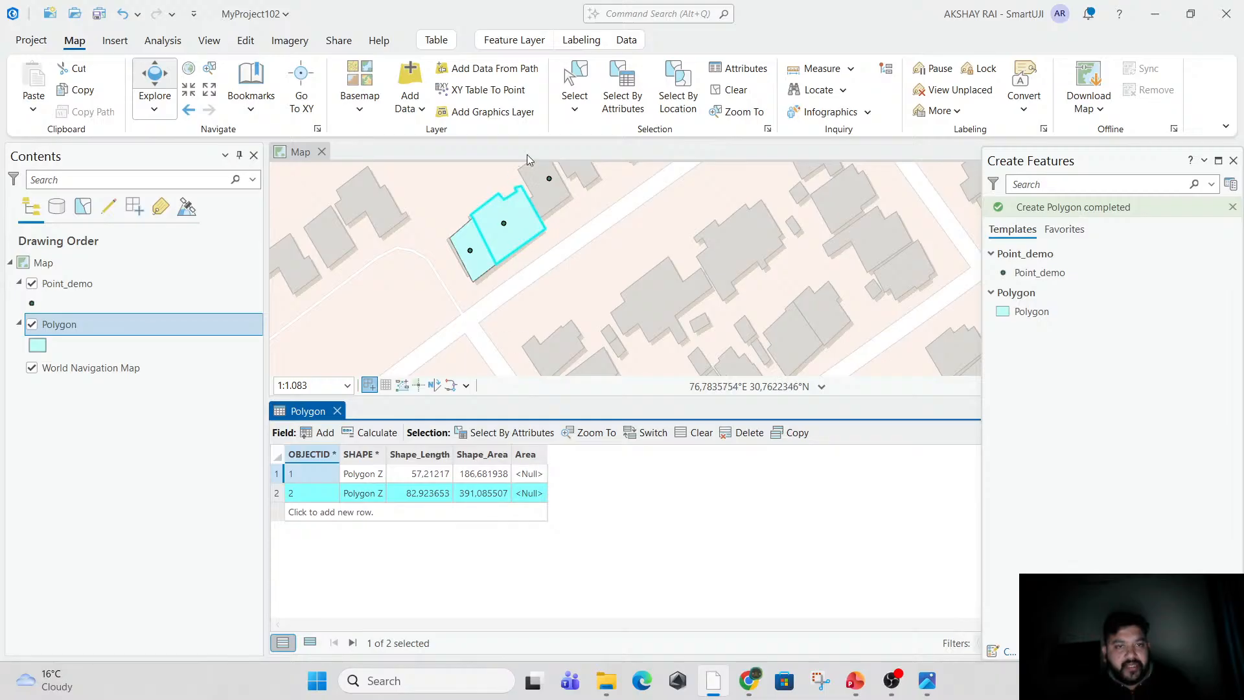
# Clear the selection and fill the Area field with Area (geodesic) in Square Meters using Calculate Geometry.
pyautogui.click(732, 90)
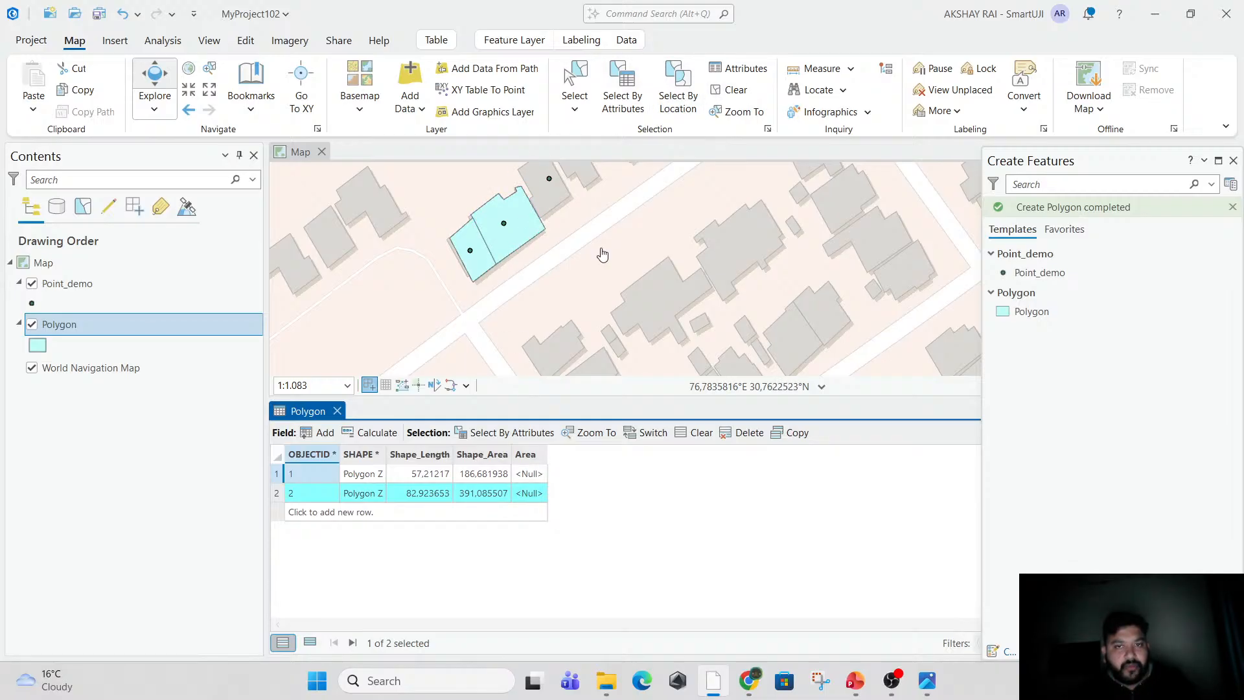
pyautogui.click(525, 457)
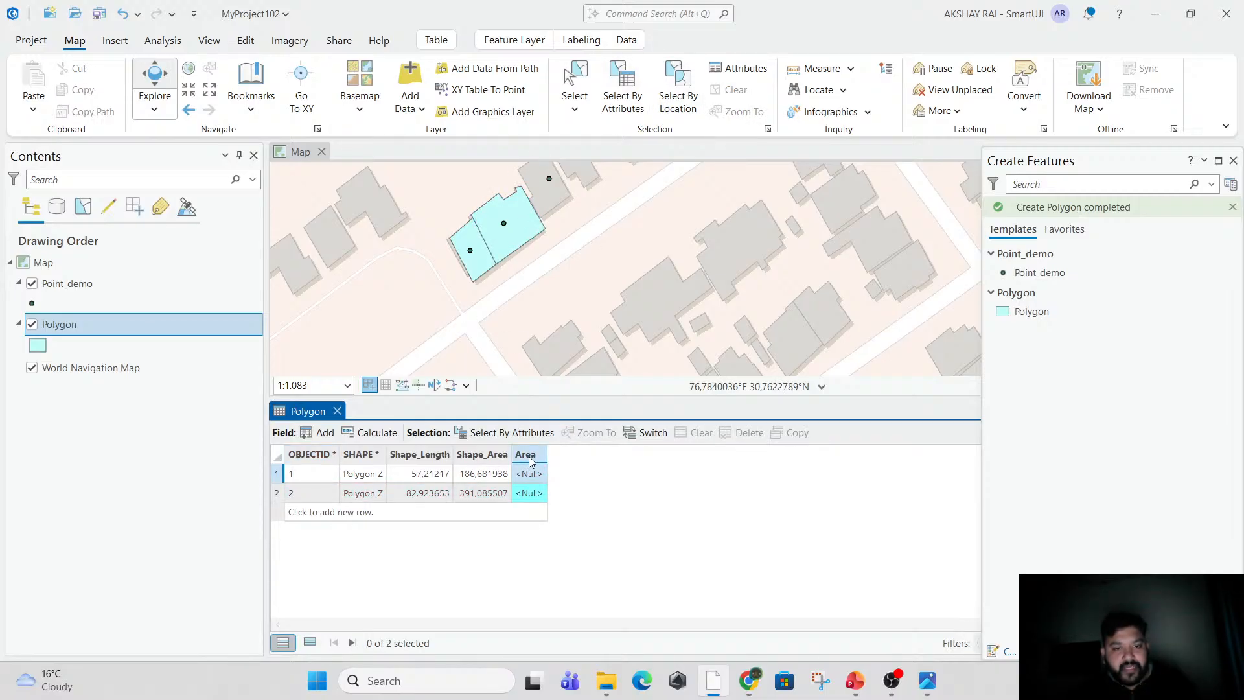
pyautogui.rightClick(535, 456)
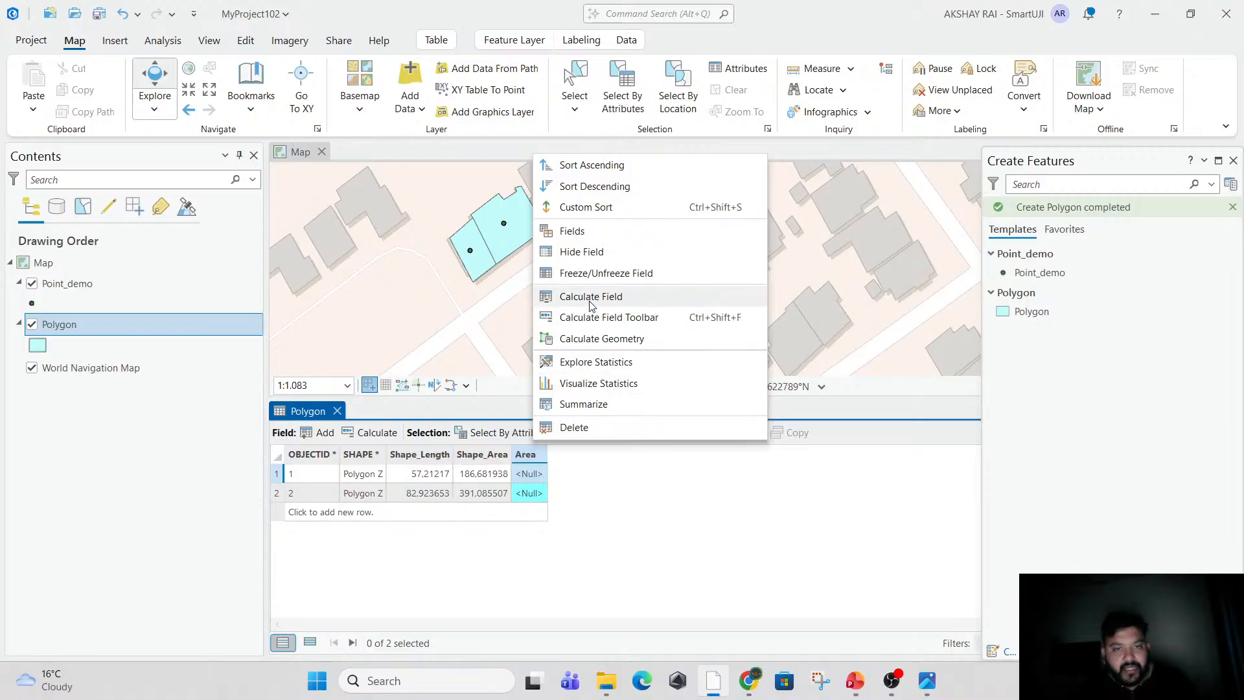
pyautogui.click(611, 339)
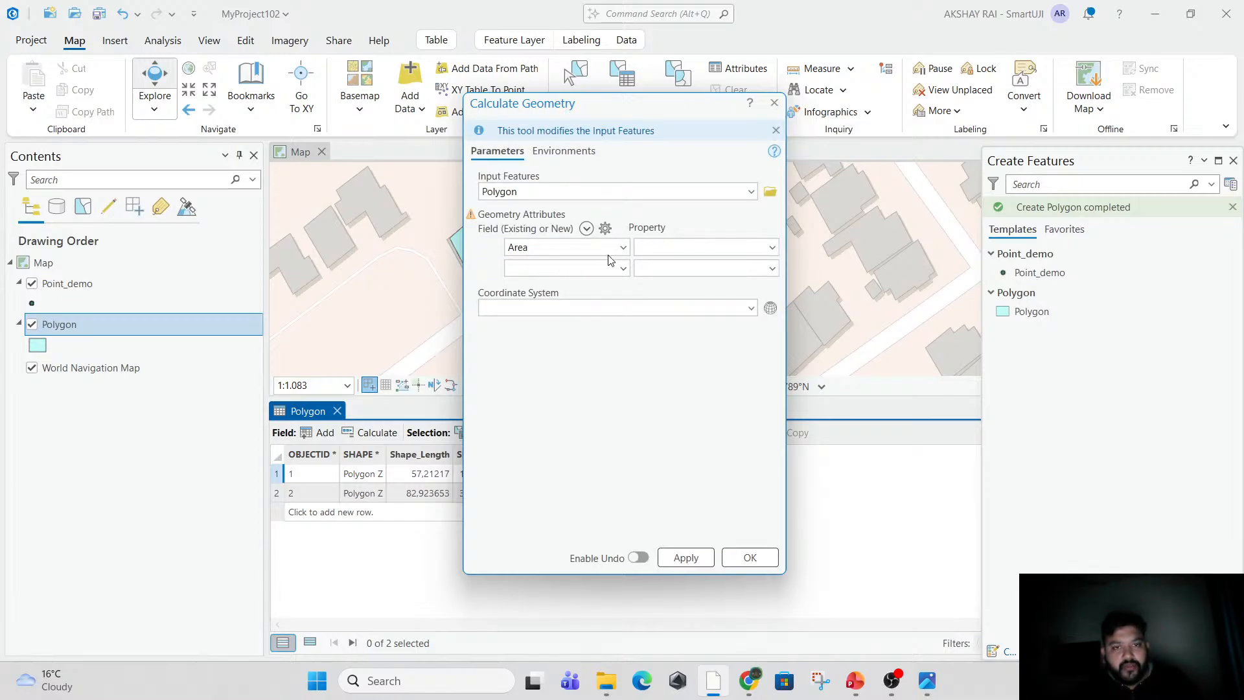
pyautogui.click(771, 250)
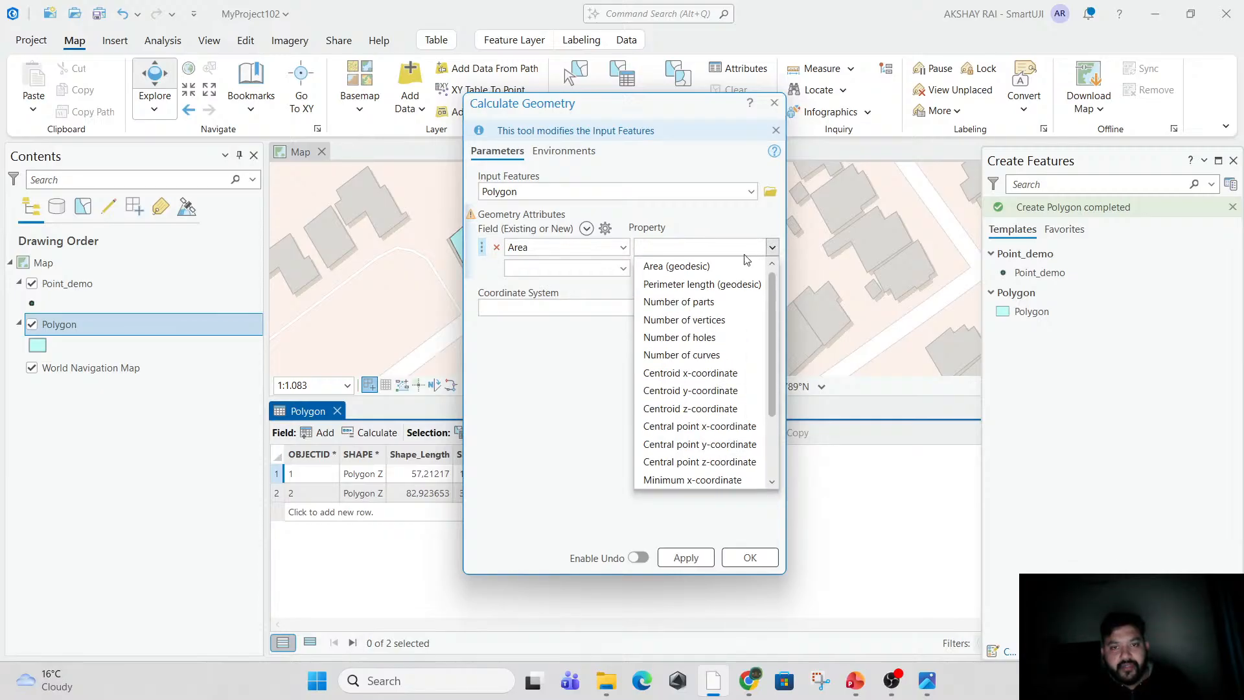
pyautogui.click(697, 266)
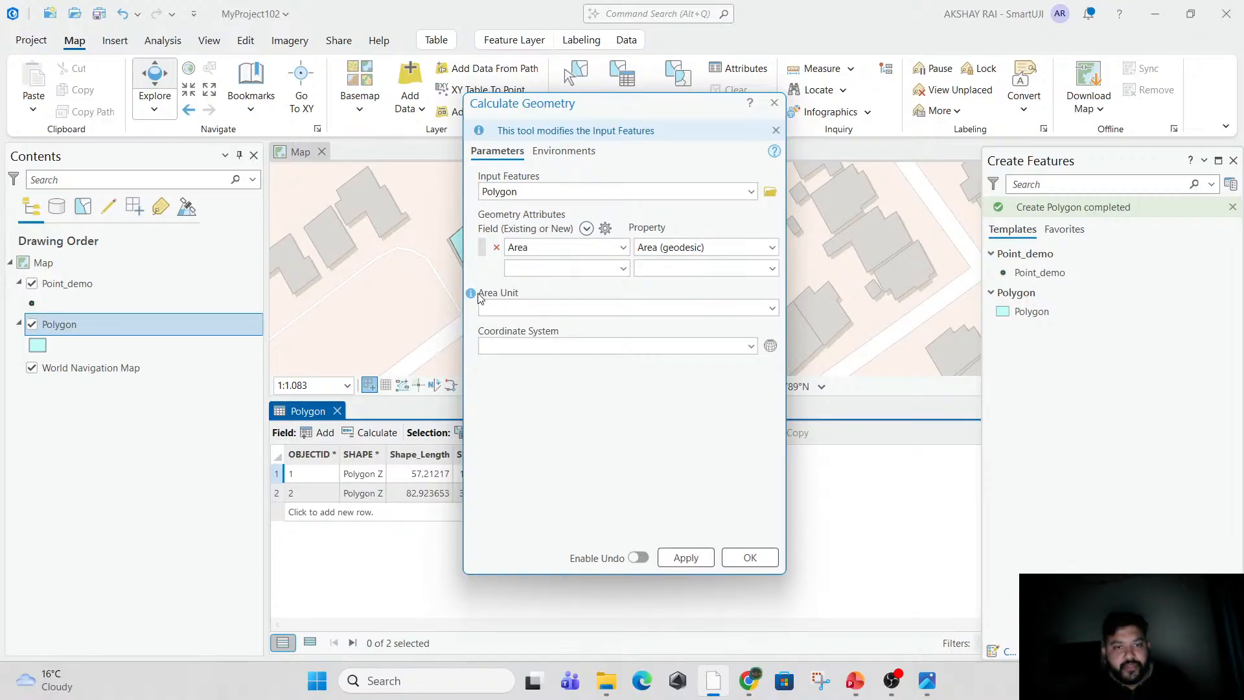
pyautogui.click(771, 309)
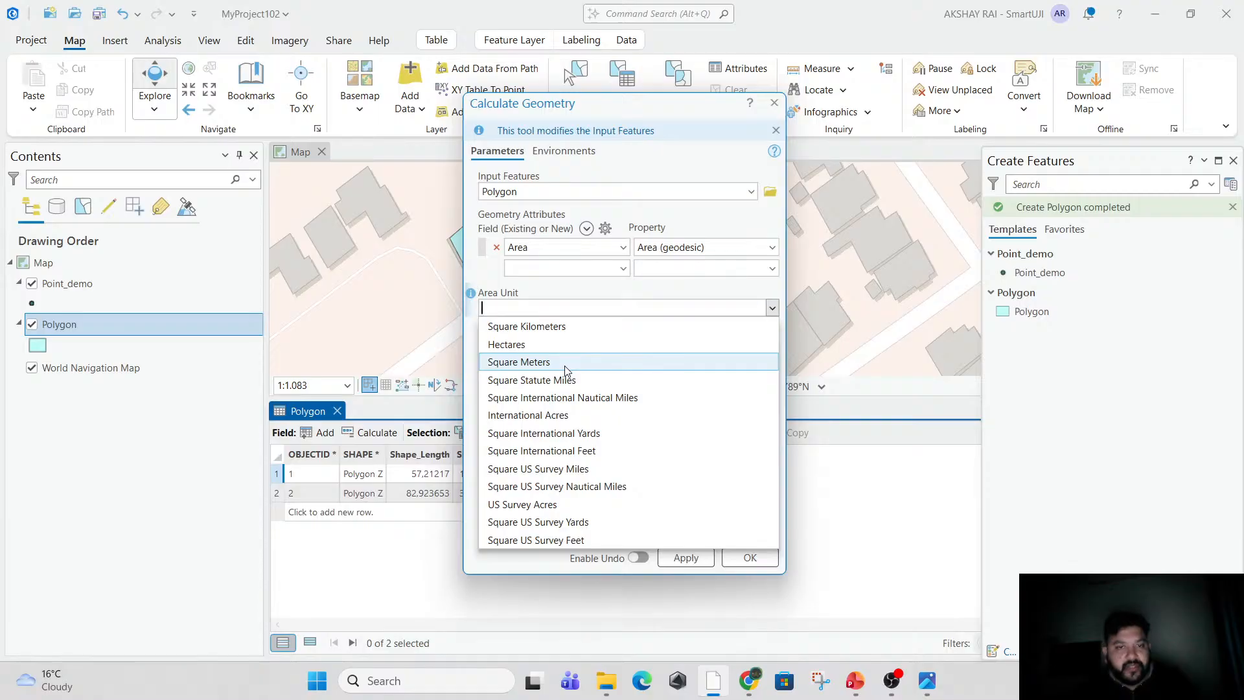
pyautogui.click(512, 361)
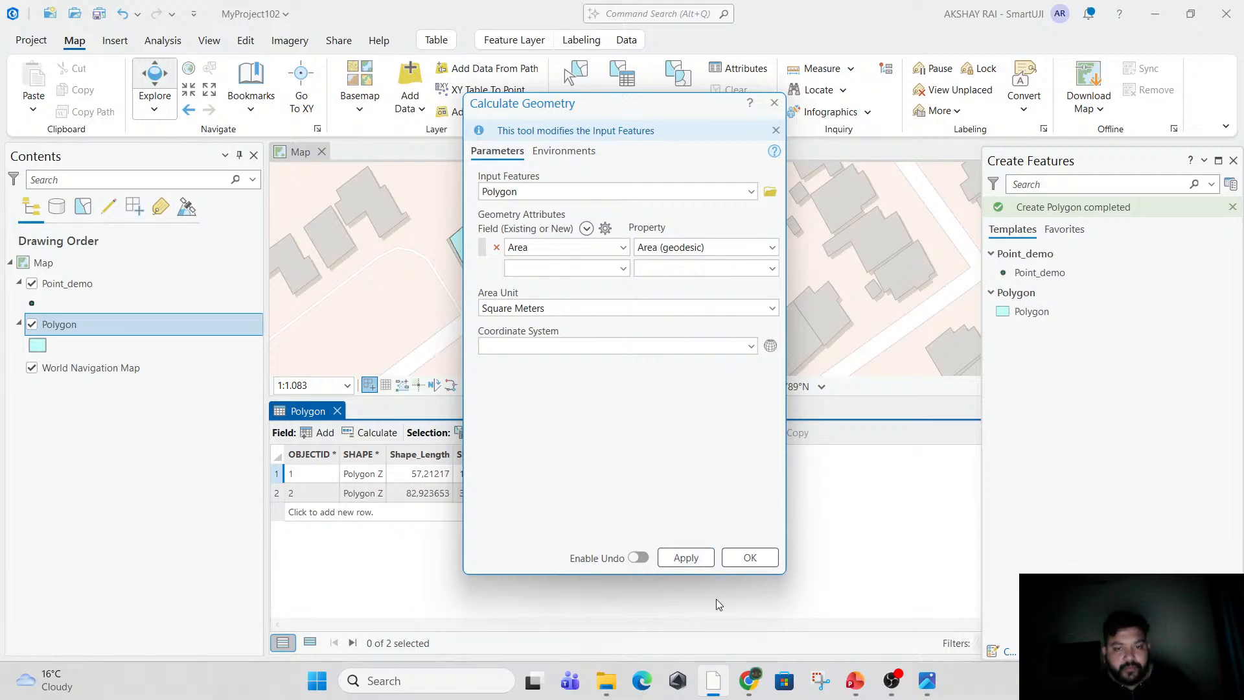
pyautogui.click(690, 560)
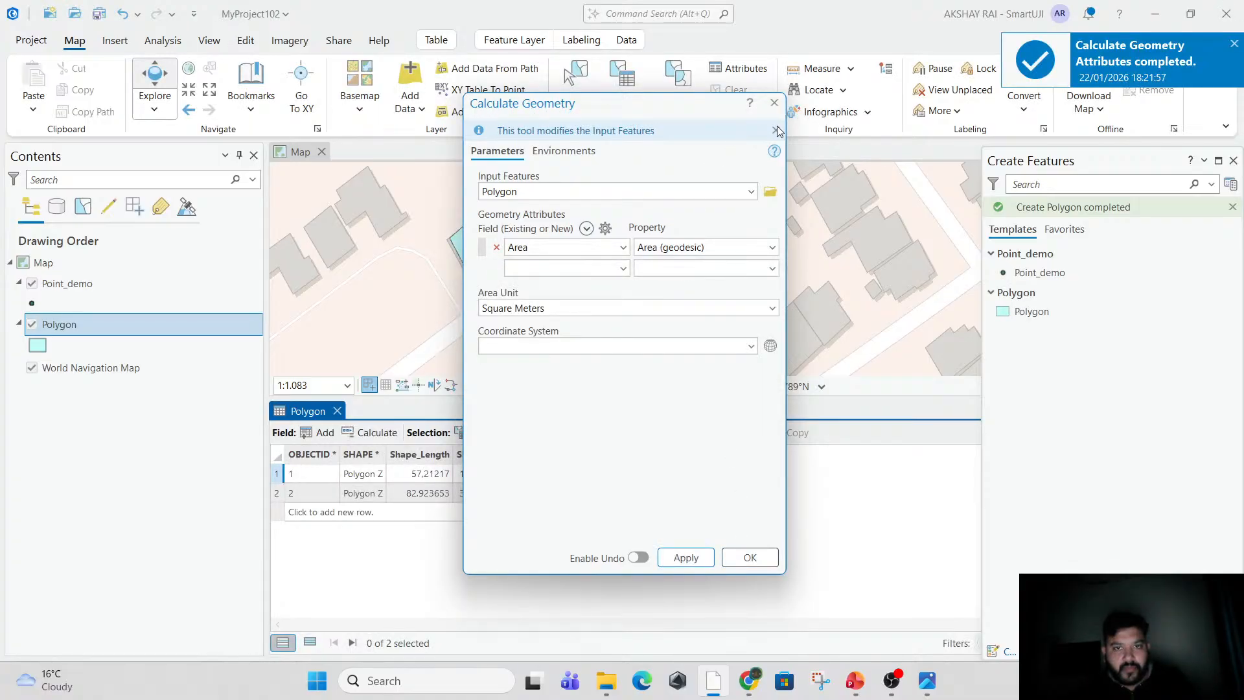
pyautogui.click(773, 103)
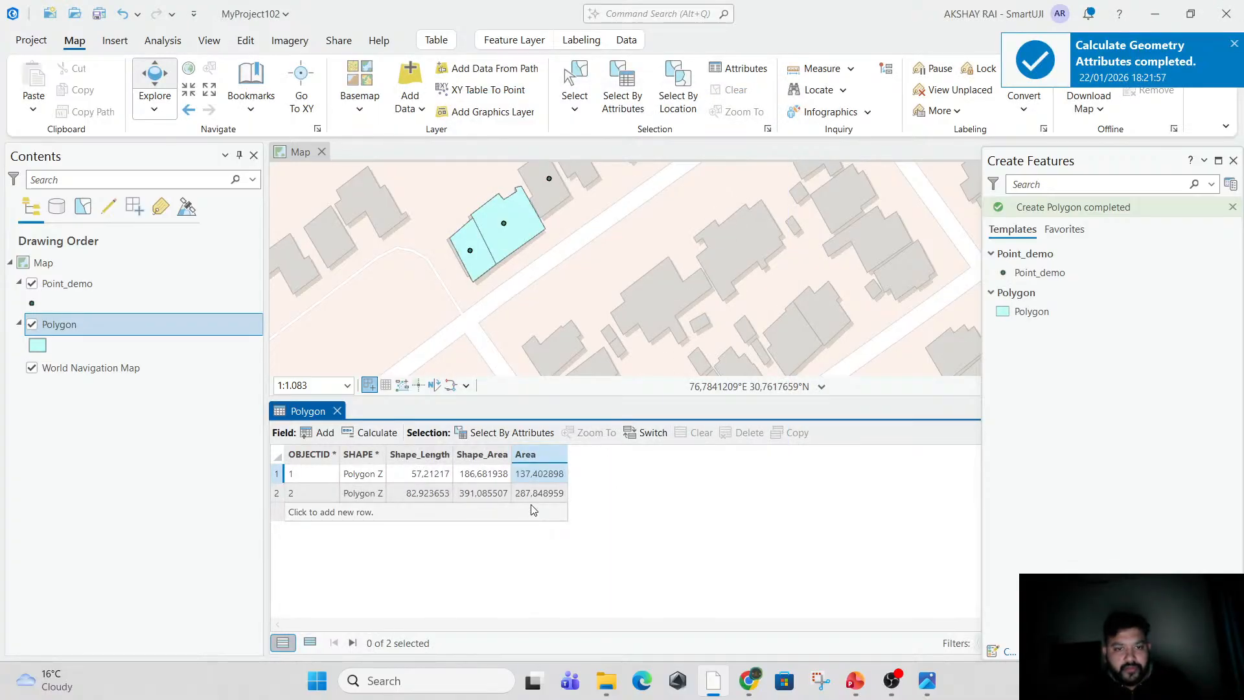
# Enlarge the Polygon attribute table and examine both houses' values in the Area field.
pyautogui.scroll(2, 579, 512)
pyautogui.scroll(1, 579, 513)
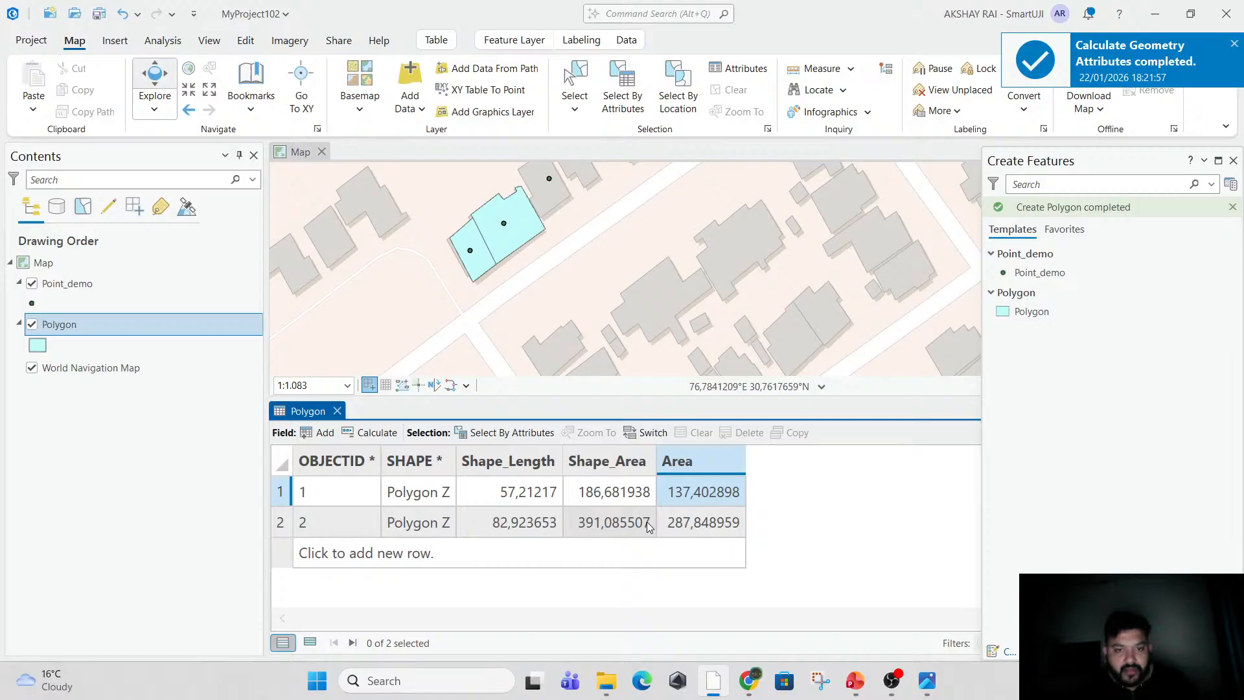
pyautogui.click(713, 513)
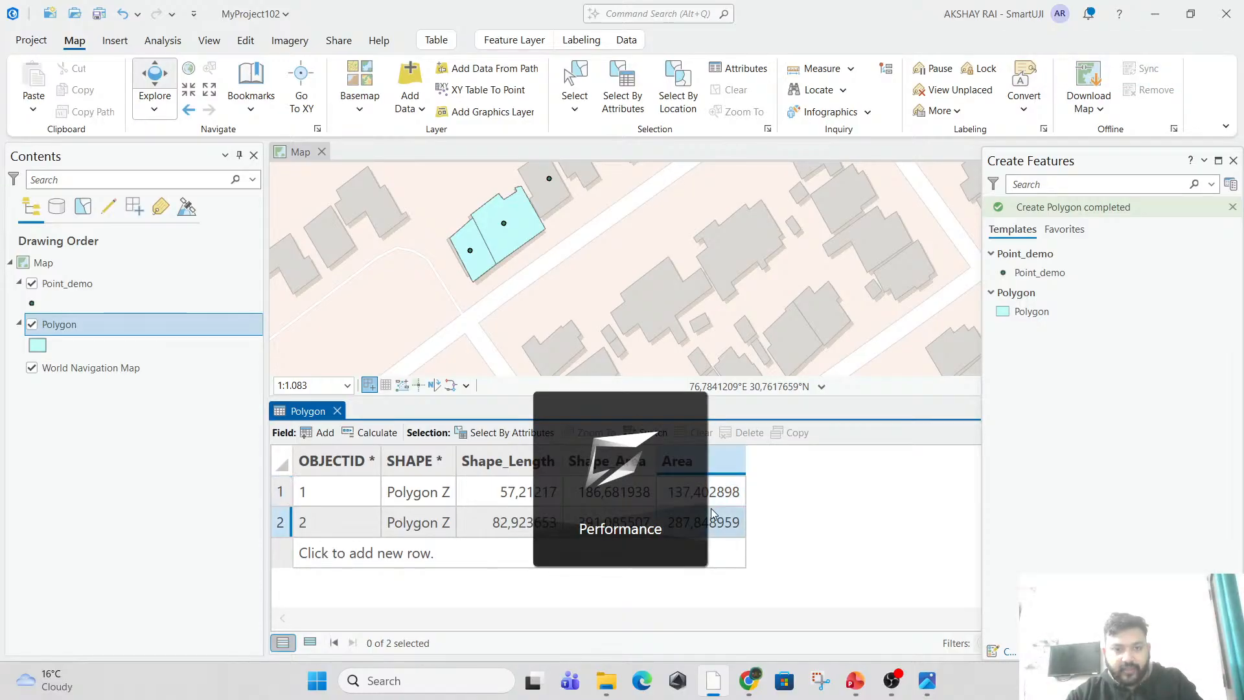
pyautogui.press('Up')
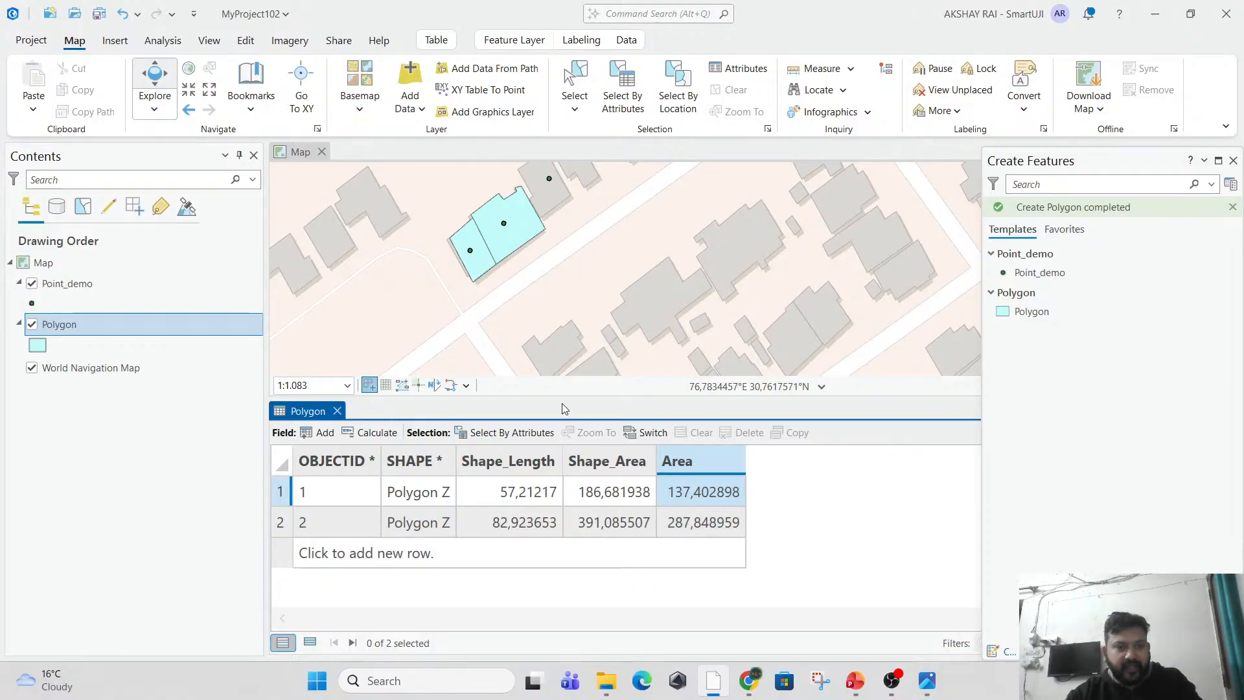
# Close the Polygon attribute table and view the digitized houses within the surrounding neighbourhood.
pyautogui.click(337, 411)
pyautogui.scroll(-6, 517, 494)
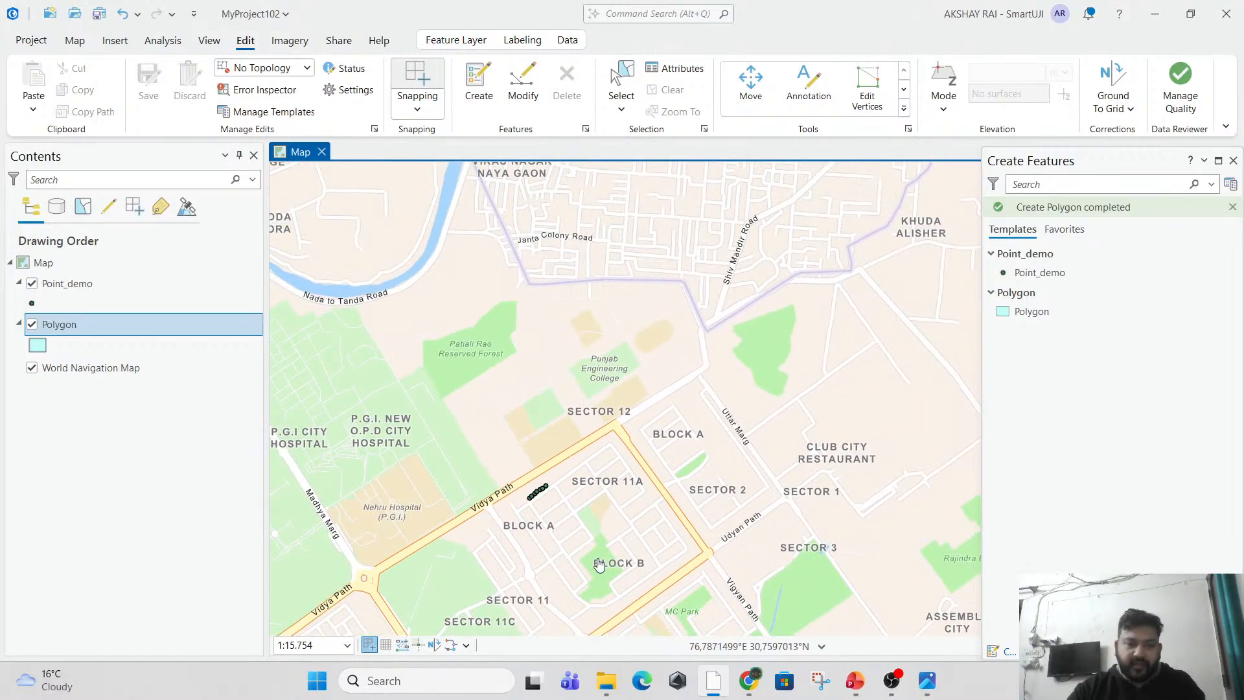
pyautogui.scroll(4, 524, 515)
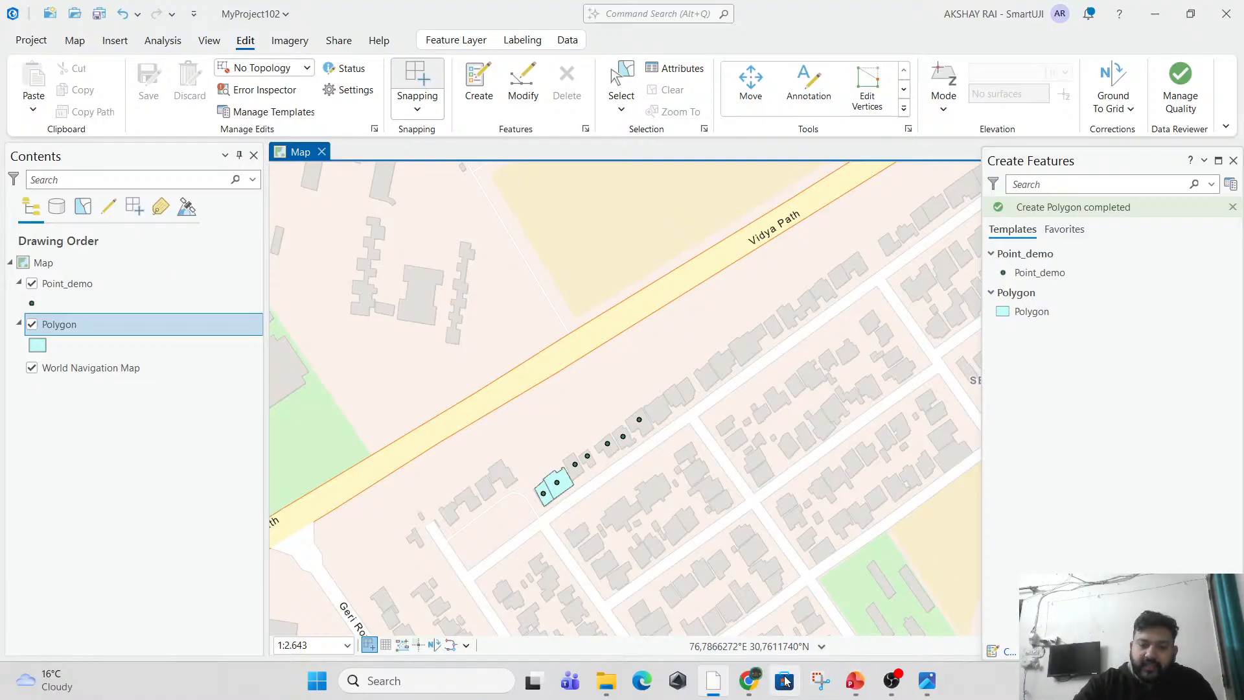
# Switch to PowerPoint to view the overlay operations slide, and return to ArcGIS Pro.
pyautogui.click(927, 589)
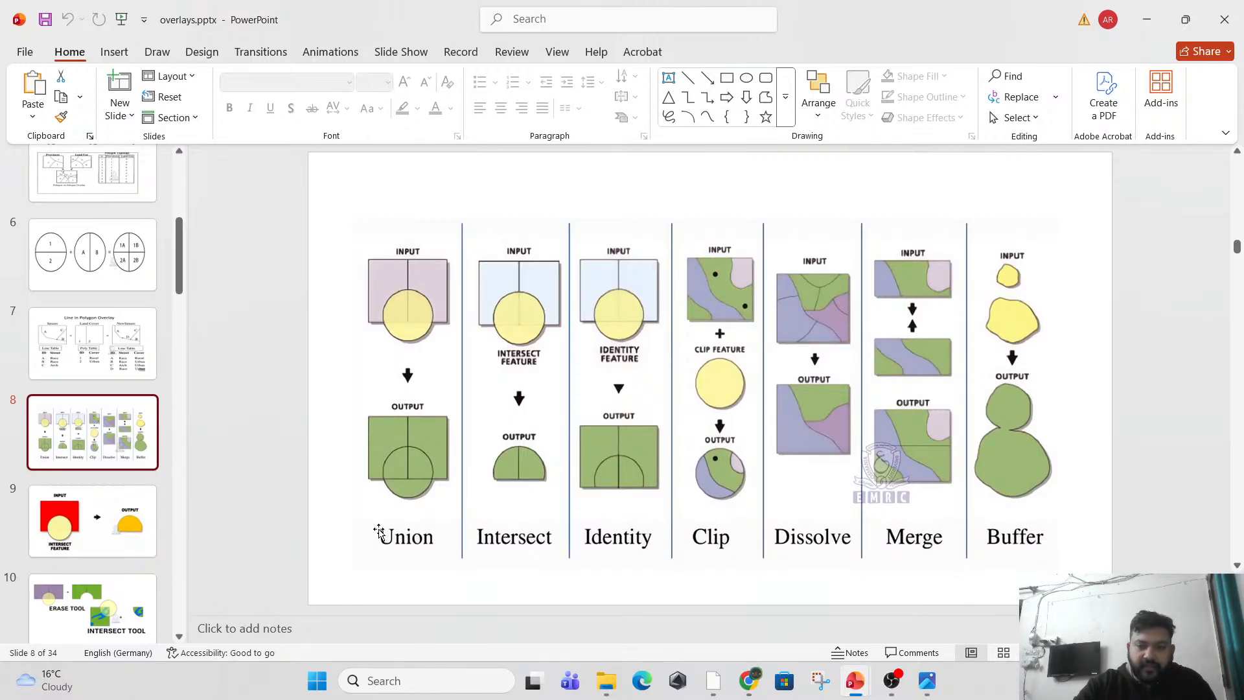
pyautogui.click(1153, 26)
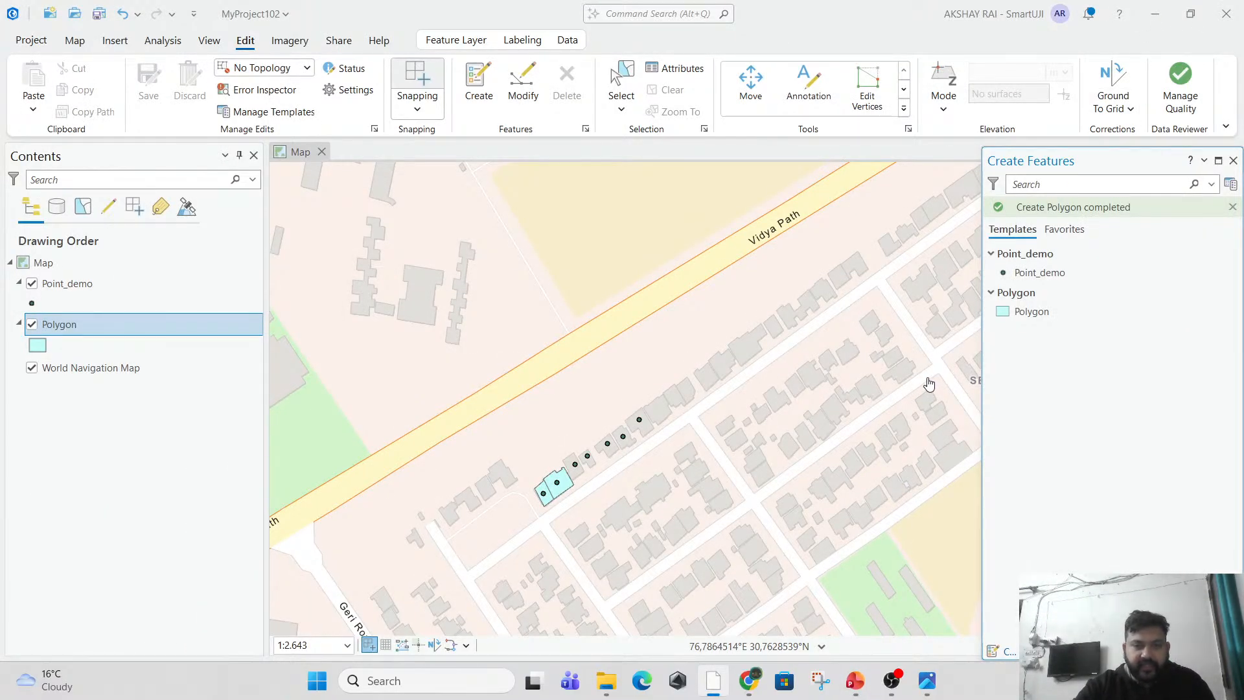
pyautogui.scroll(-2, 929, 384)
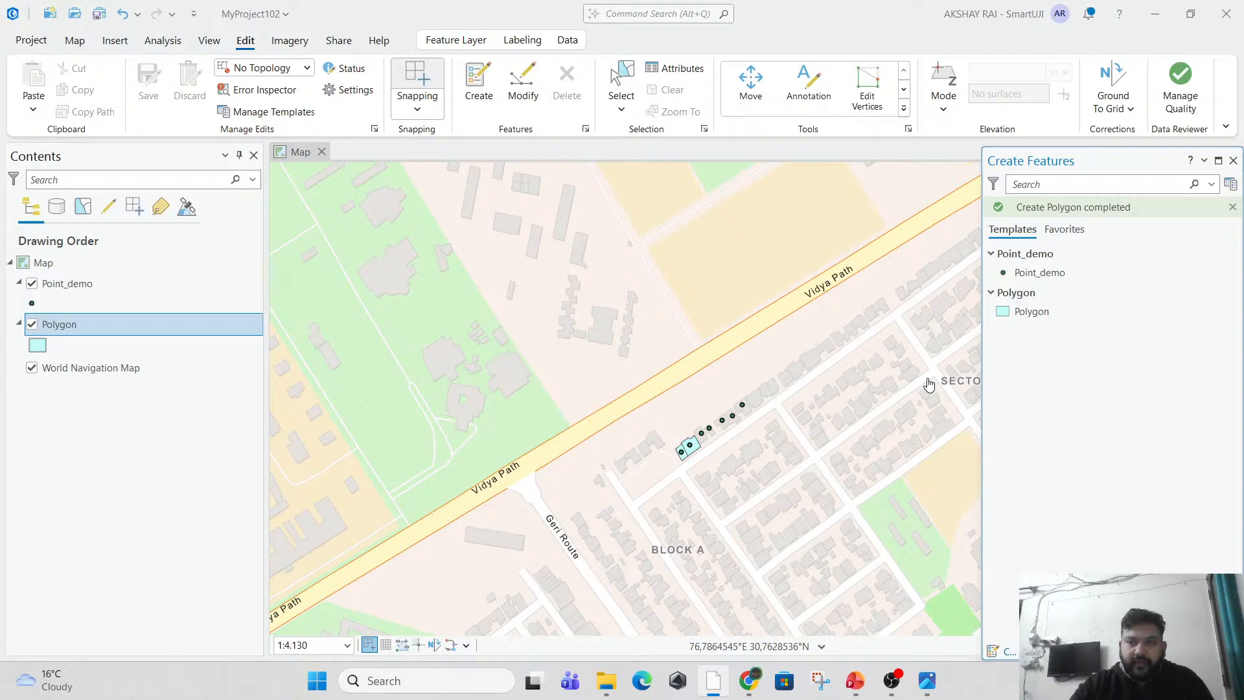
pyautogui.click(900, 677)
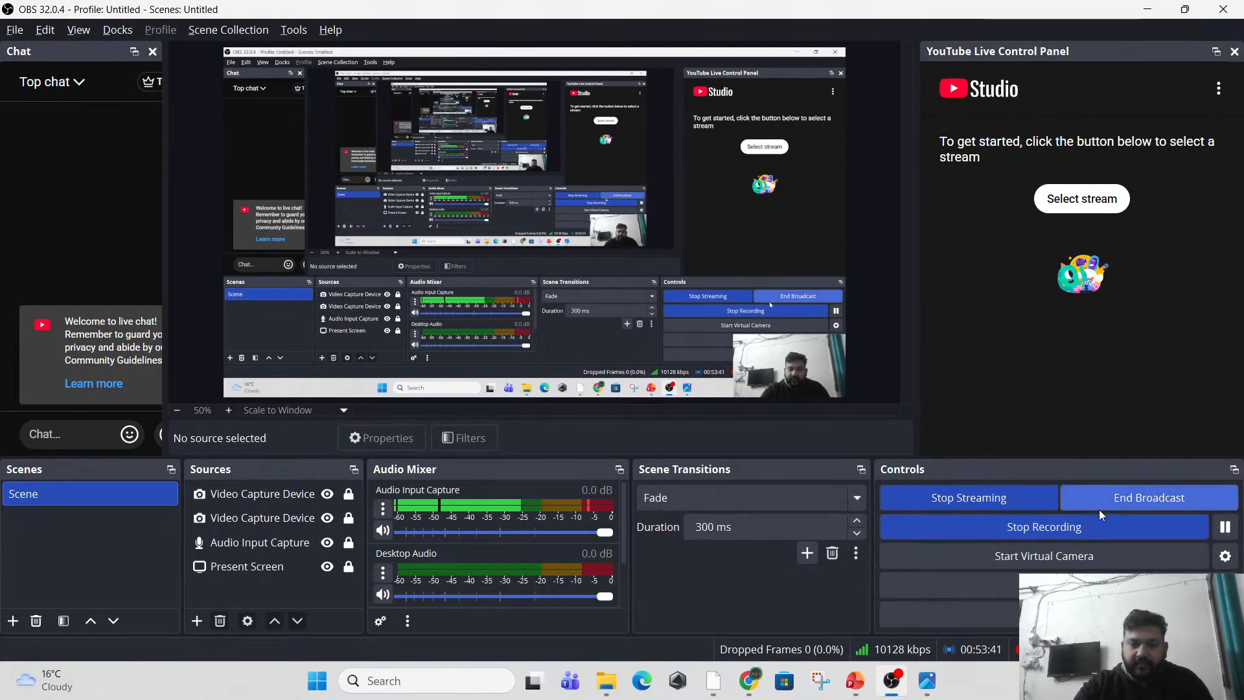